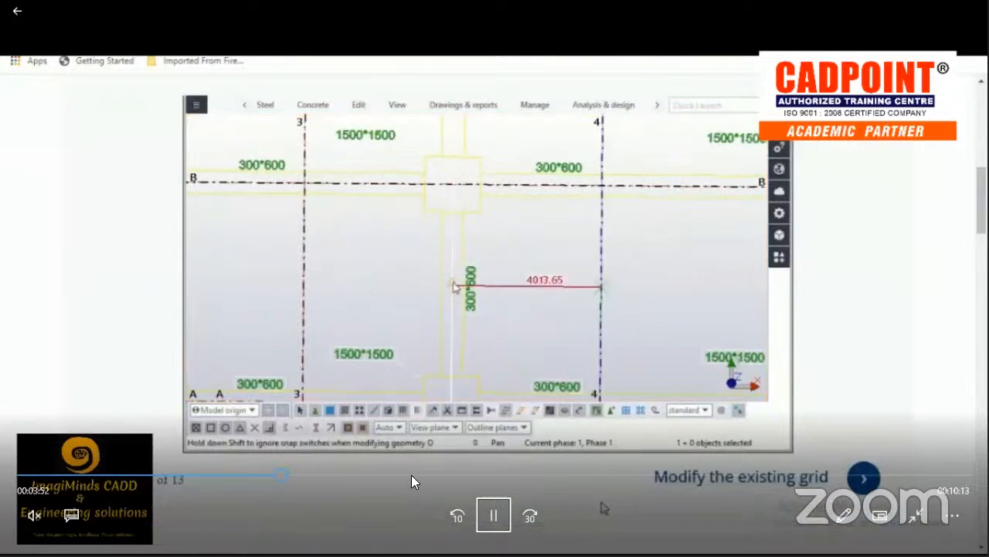
Step: Skim the Tekla demo video from the grid lesson through concrete columns, beams and slabs to the steel parts lesson
click(409, 474)
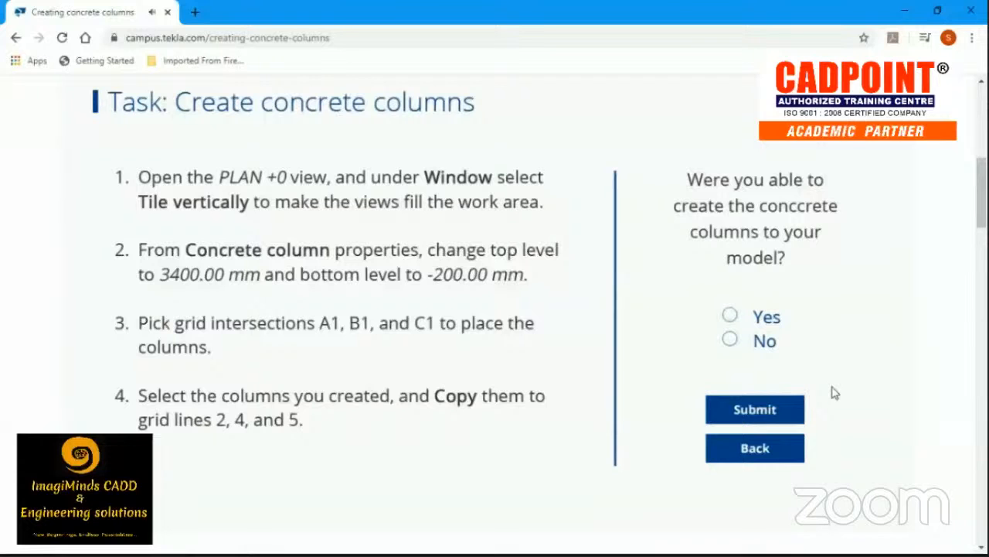
click(731, 317)
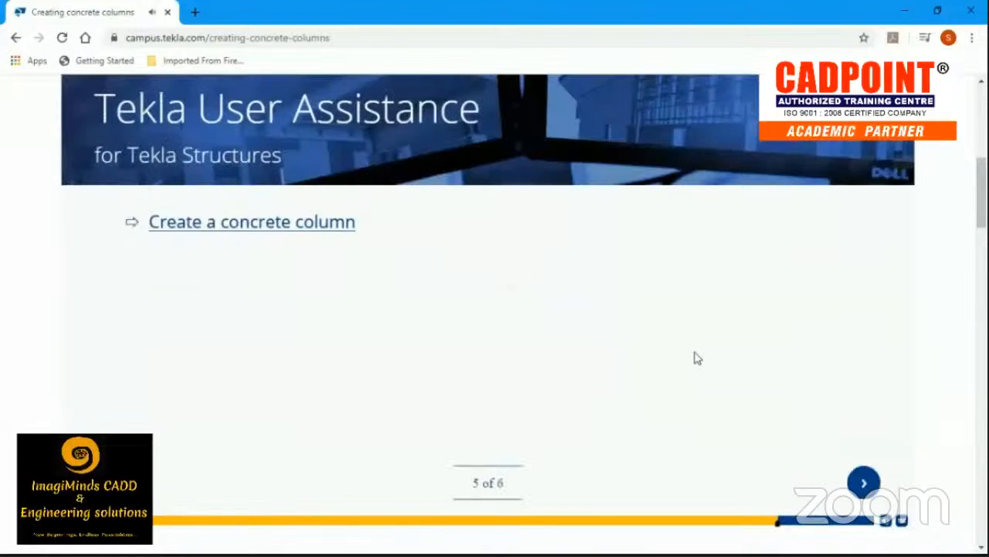
click(864, 482)
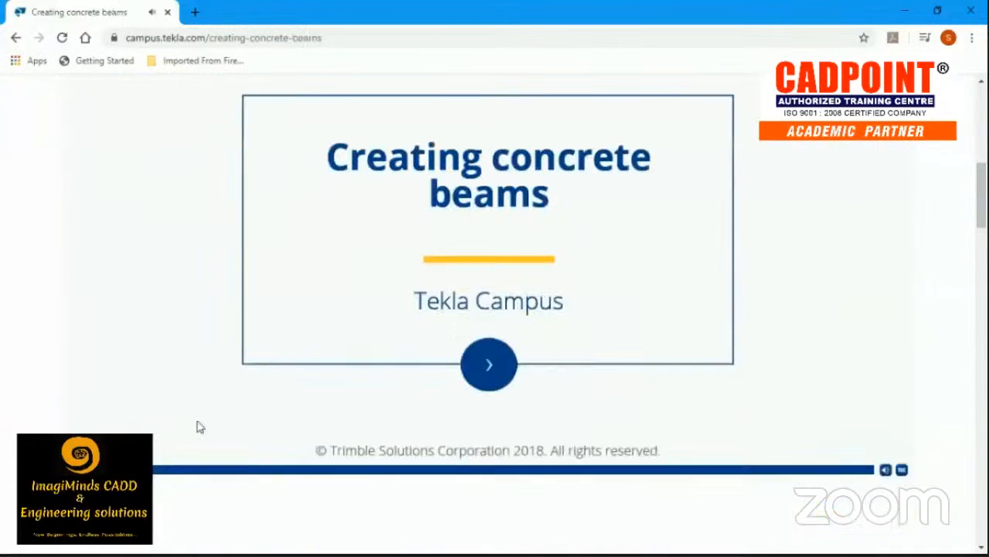
click(490, 364)
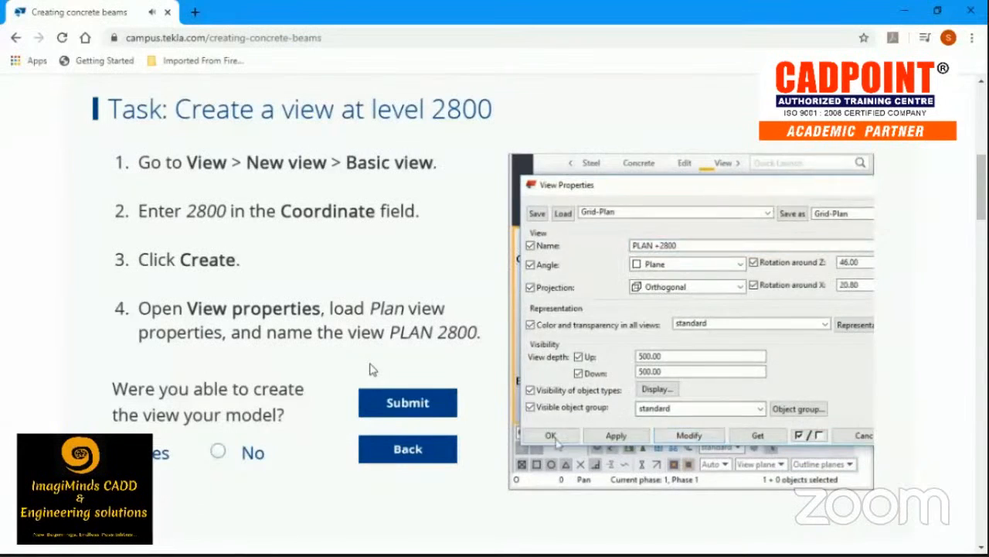
mouse_move(737, 262)
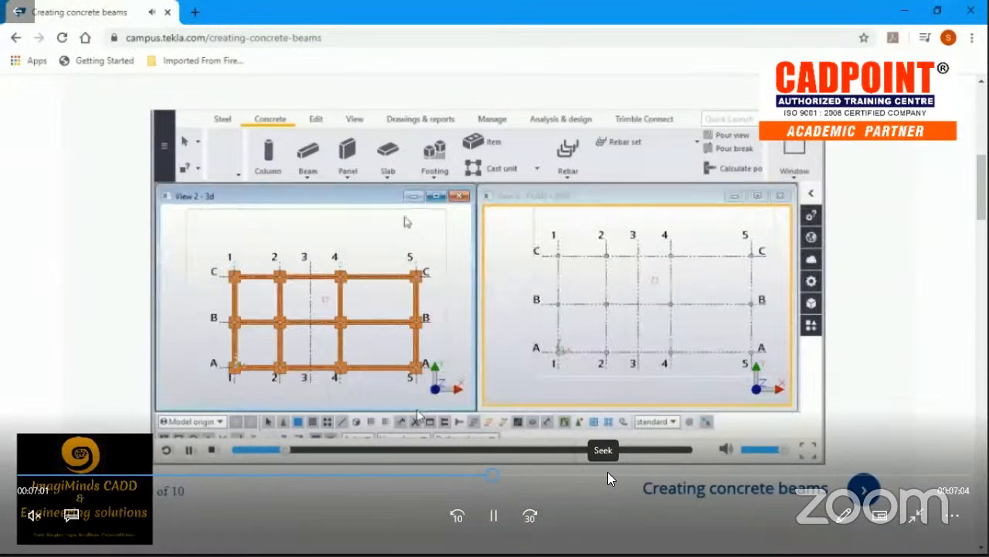
click(607, 473)
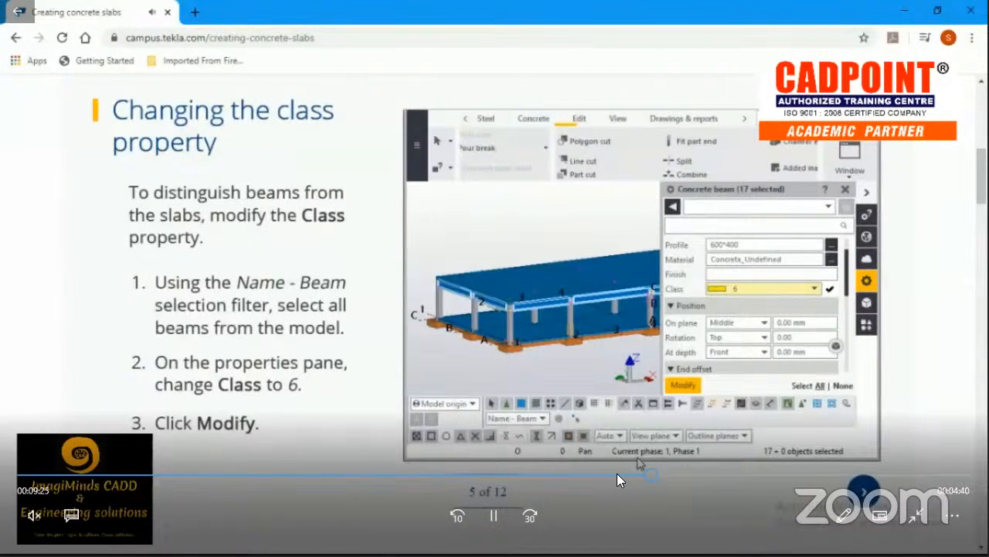
click(712, 483)
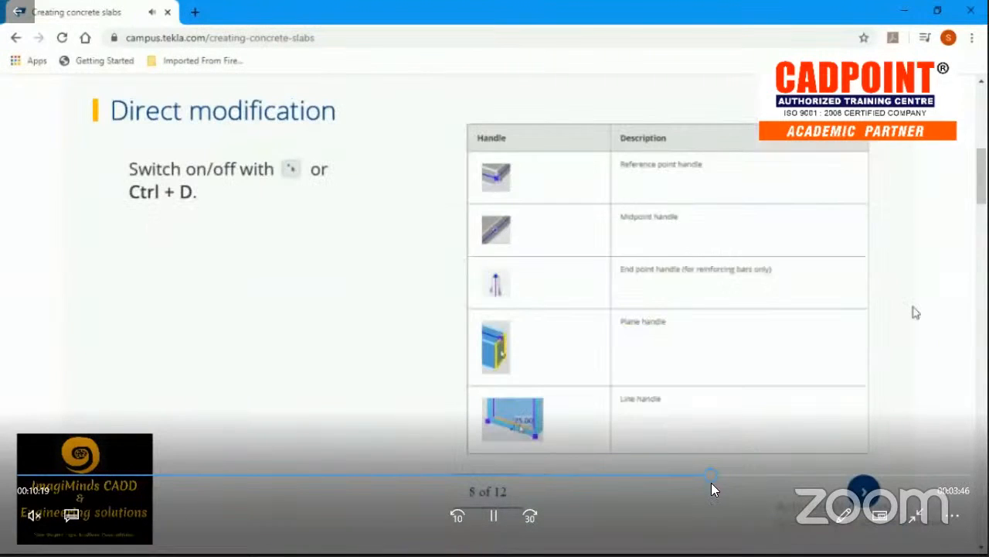
click(757, 476)
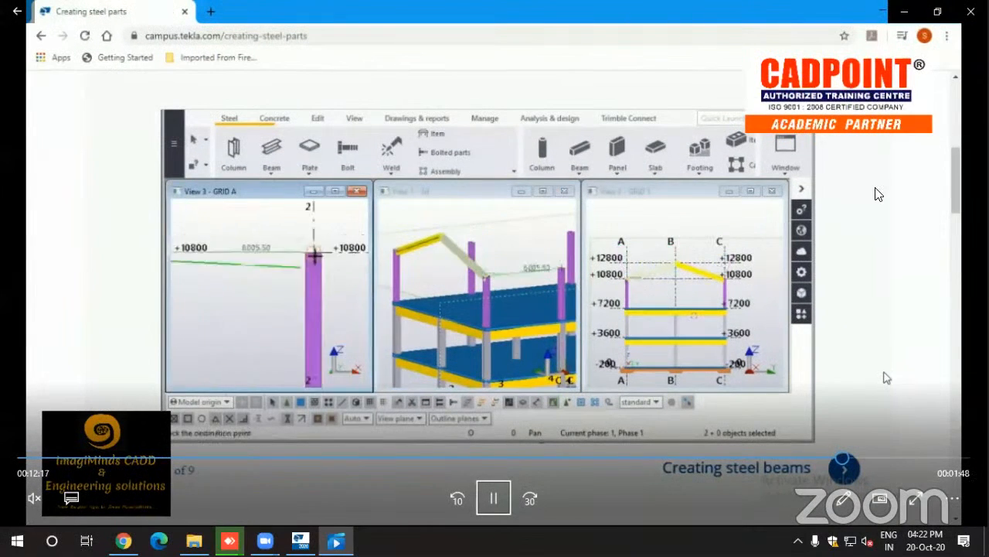
Step: Minimize the demo video and its folder window, and switch to Tekla Structures 2020
click(904, 12)
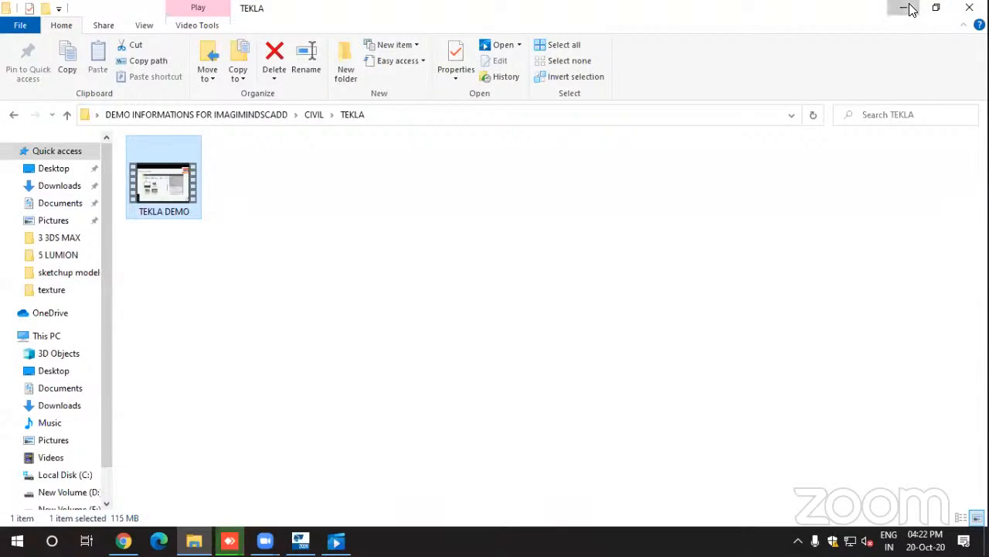
click(906, 9)
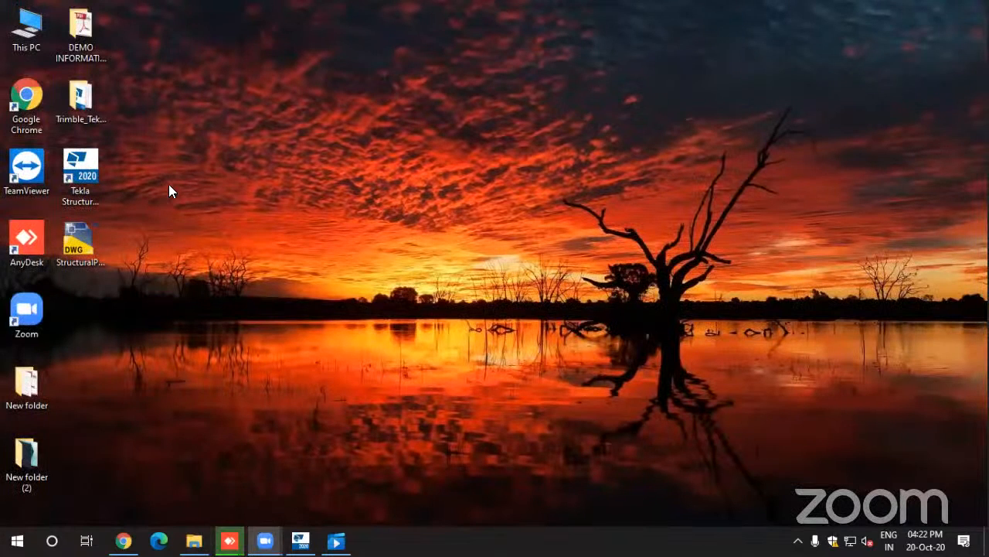
click(301, 540)
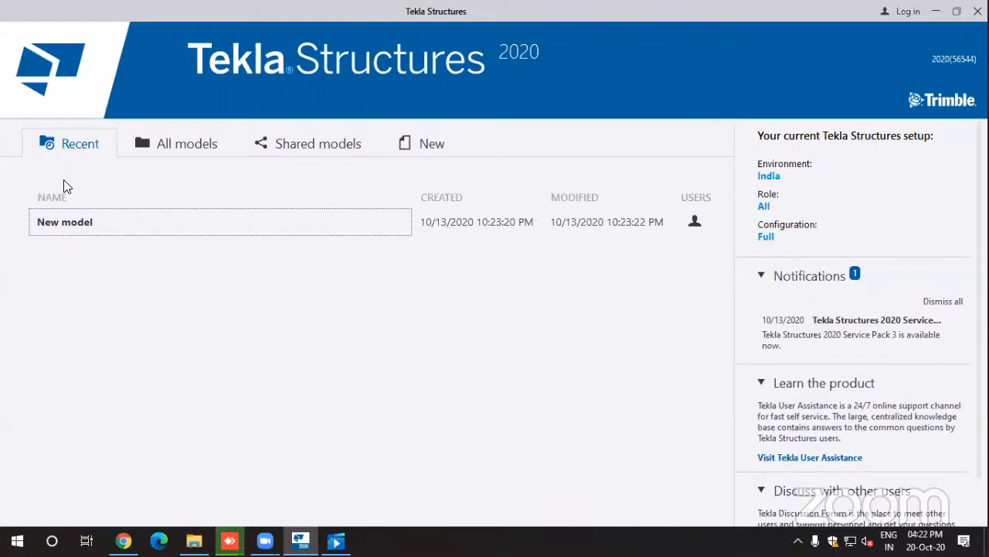
Step: Examine the list of all saved models and the shared models page on the start screen
click(176, 143)
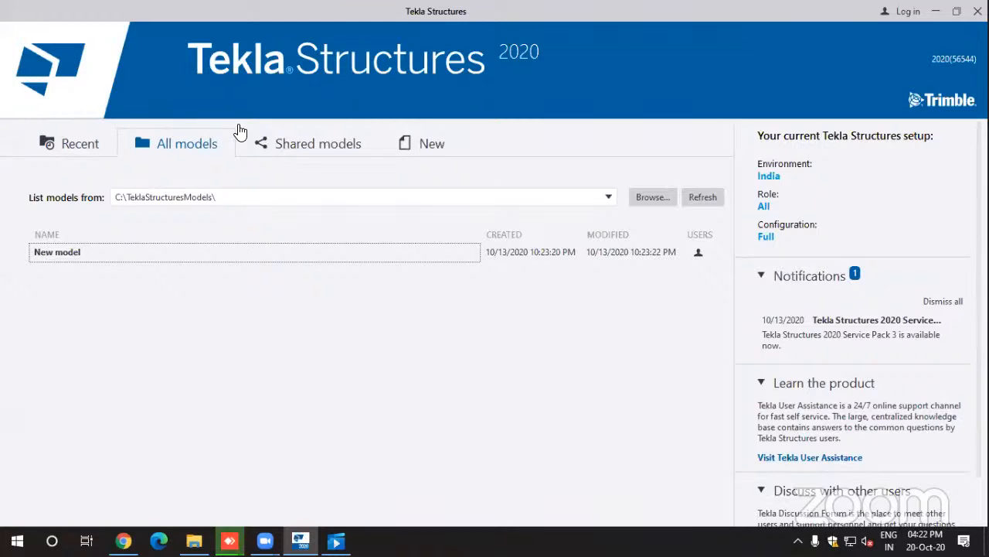
click(638, 256)
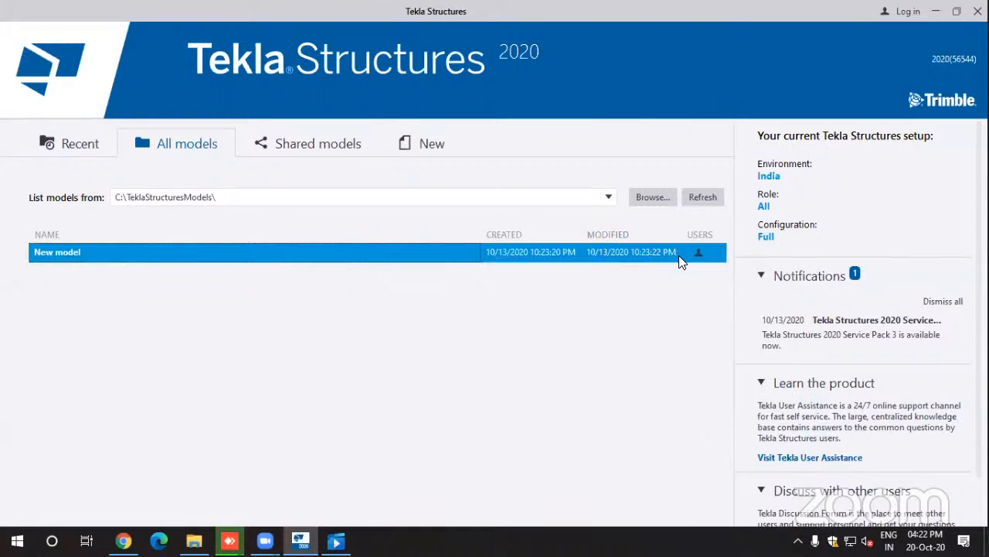
click(340, 154)
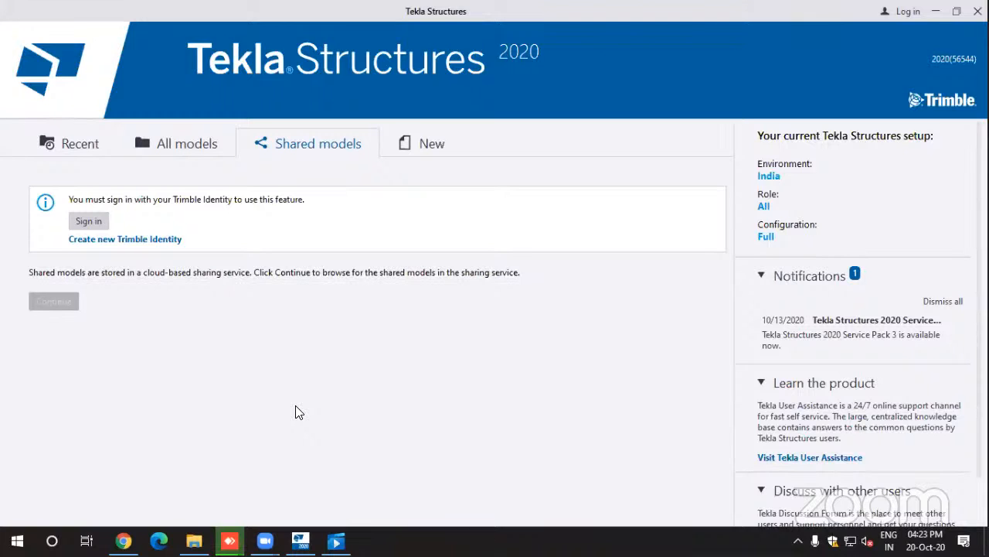
Step: Create a single-user model named "structure 101" from the Blank template
click(416, 146)
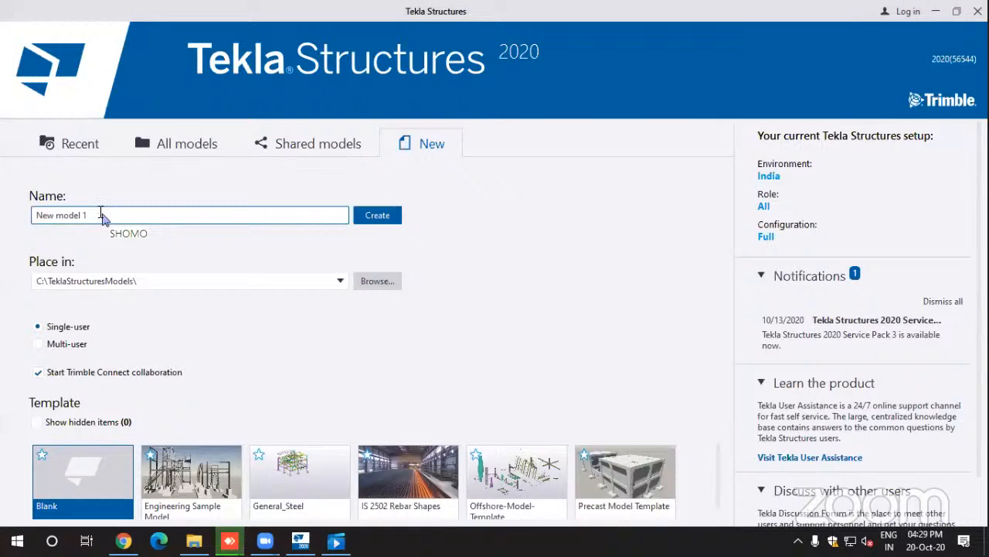
drag(87, 215, 11, 224)
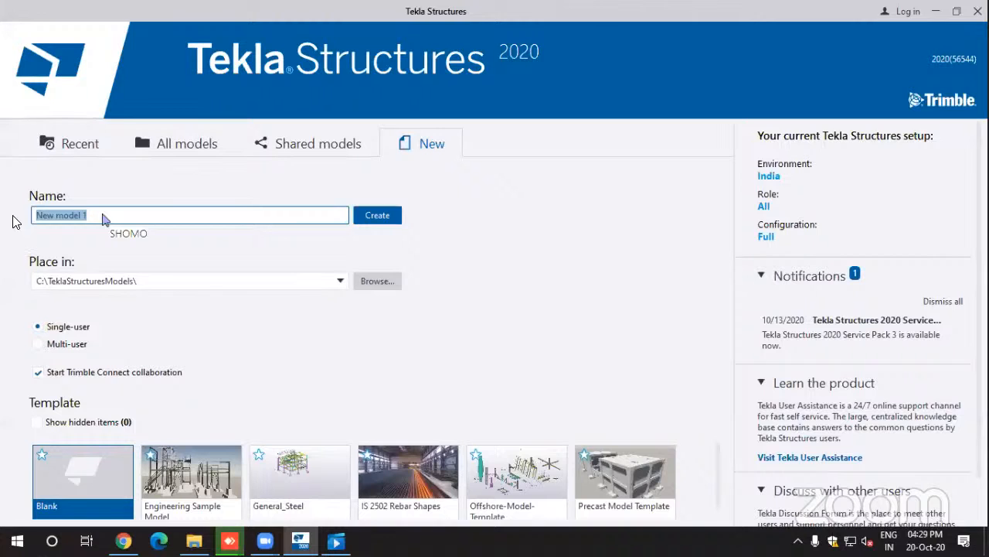
text(struc)
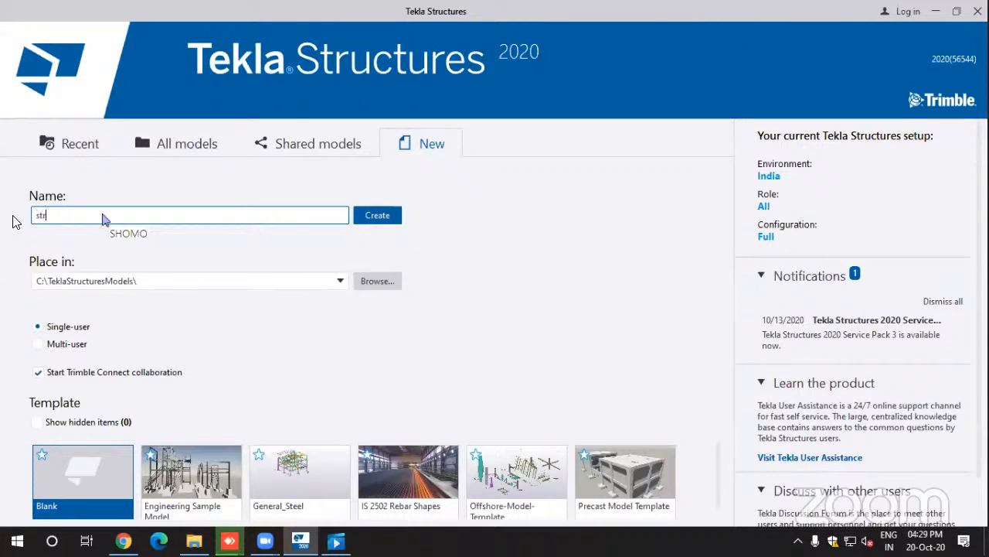
text(ture 101)
click(382, 213)
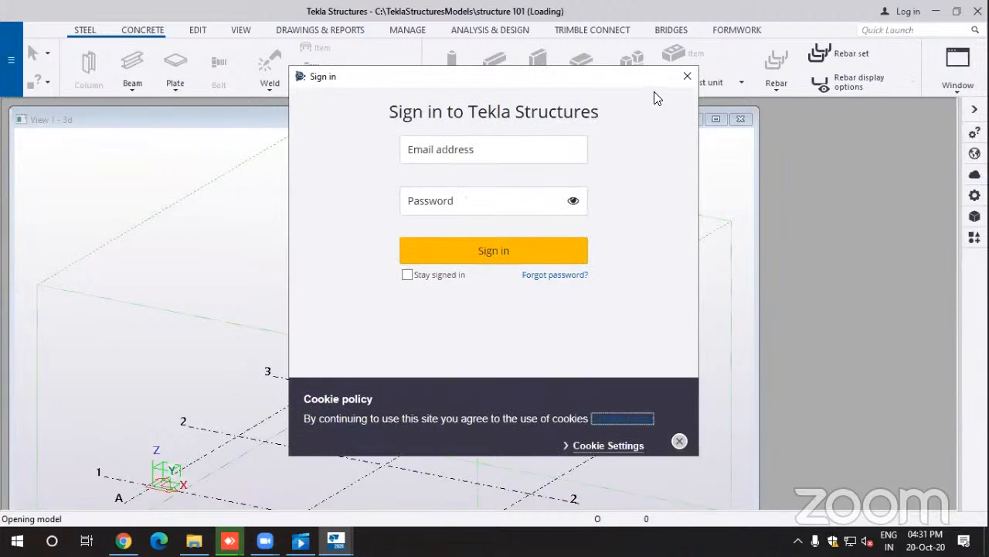
Step: Dismiss the sign-in dialog, maximize the 3D view window and select the view
click(688, 78)
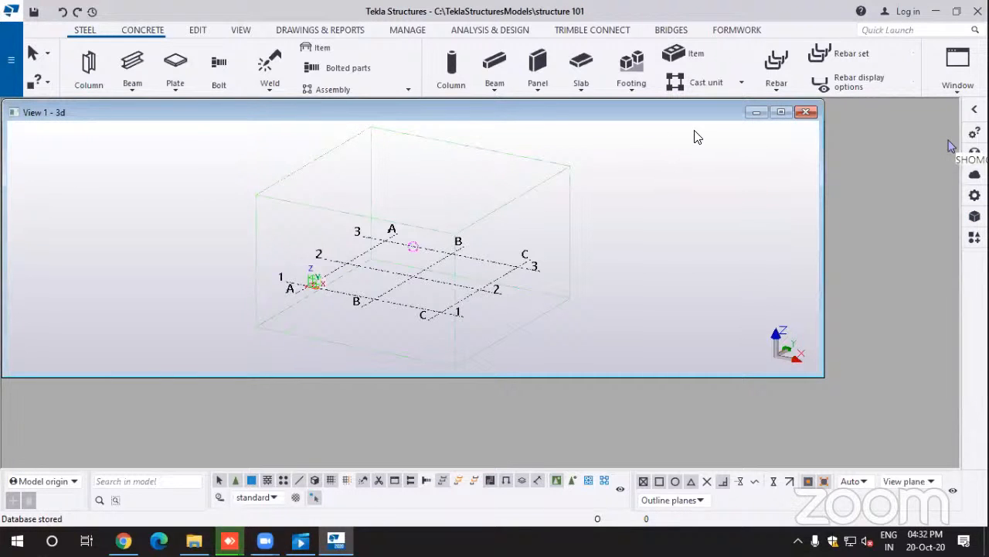
click(781, 112)
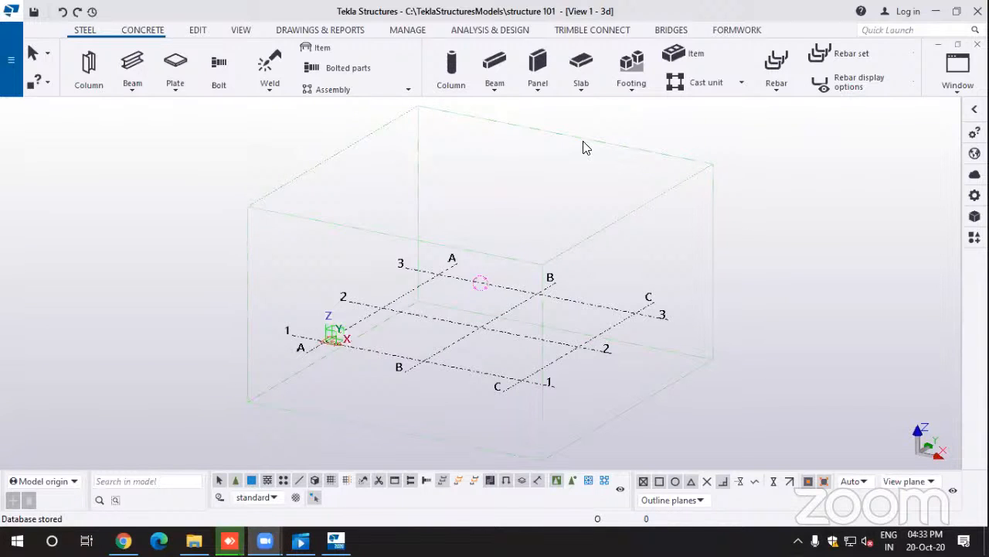
click(749, 119)
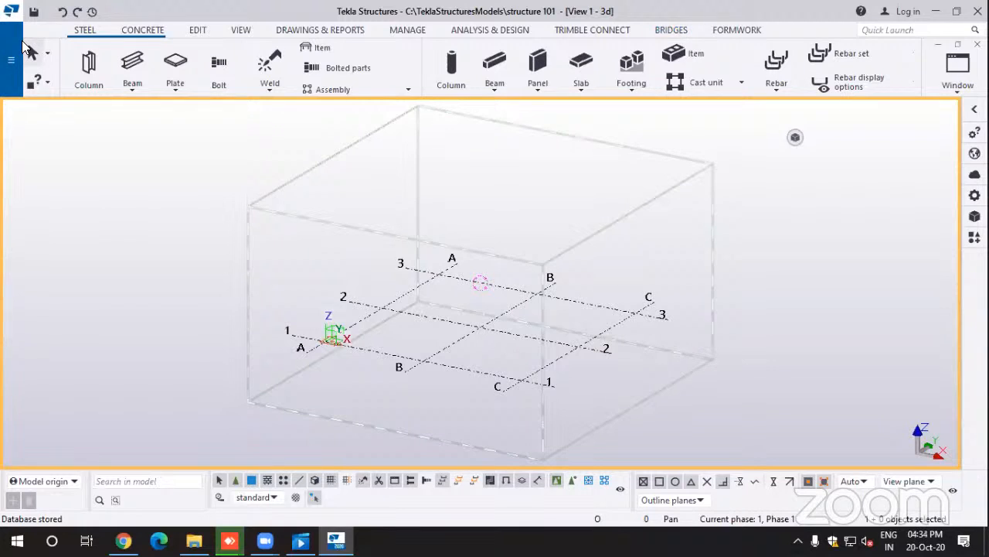
click(77, 32)
click(141, 34)
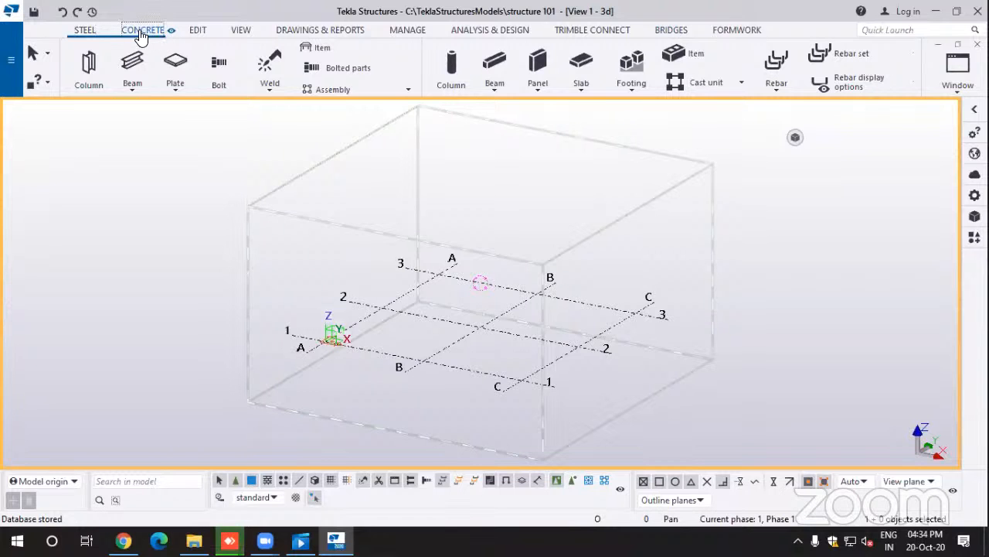
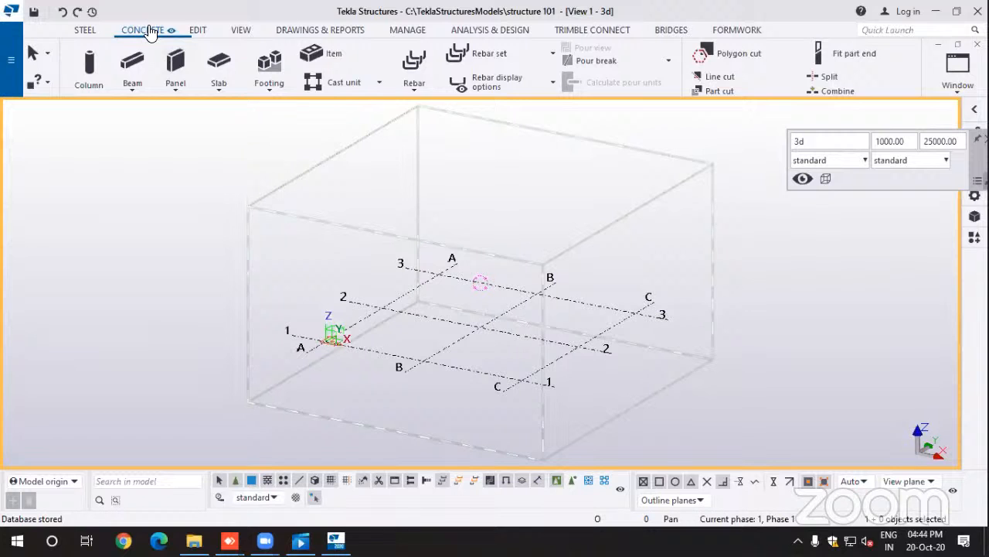
click(244, 31)
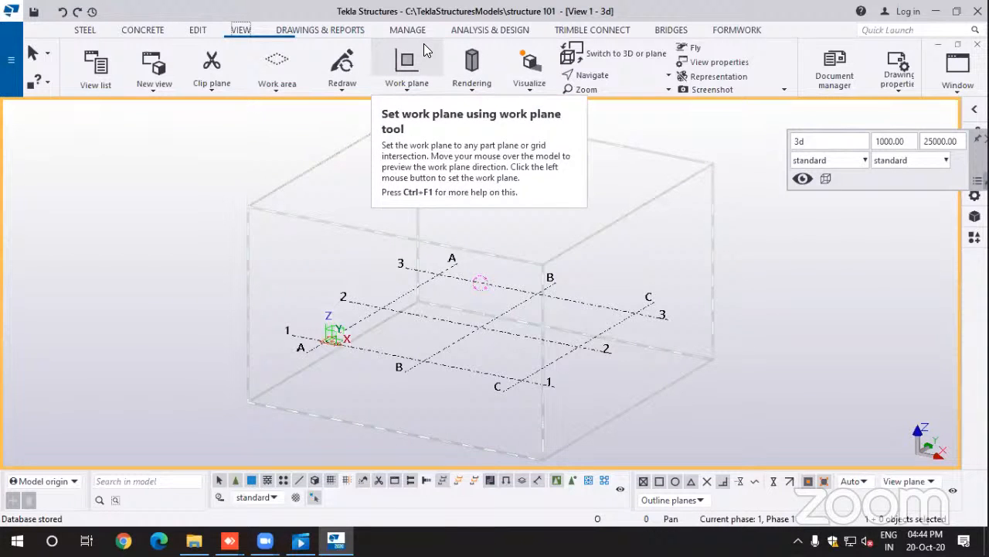
Step: Open the keyboard shortcuts customization from the settings and move its dialog clear of the ribbon
click(11, 61)
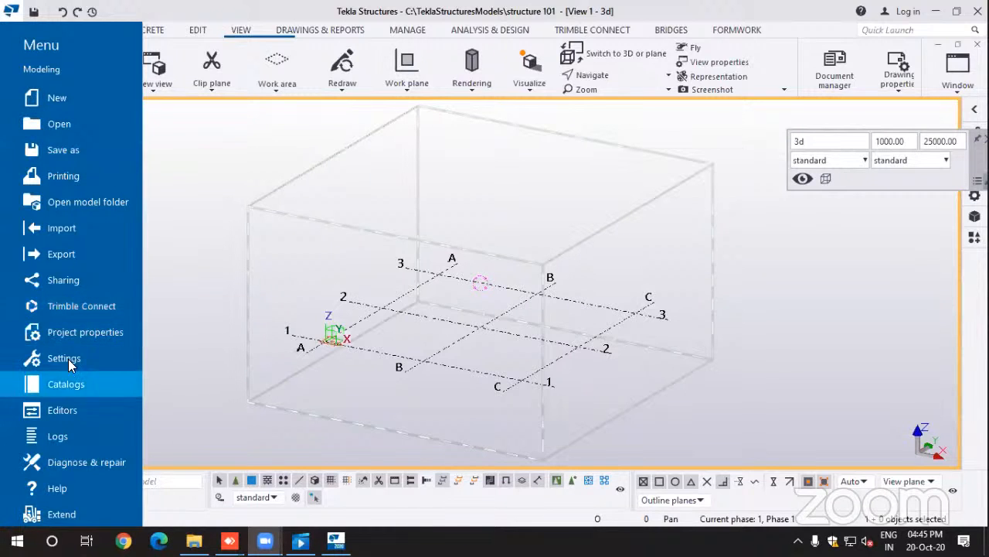
mouse_move(70, 362)
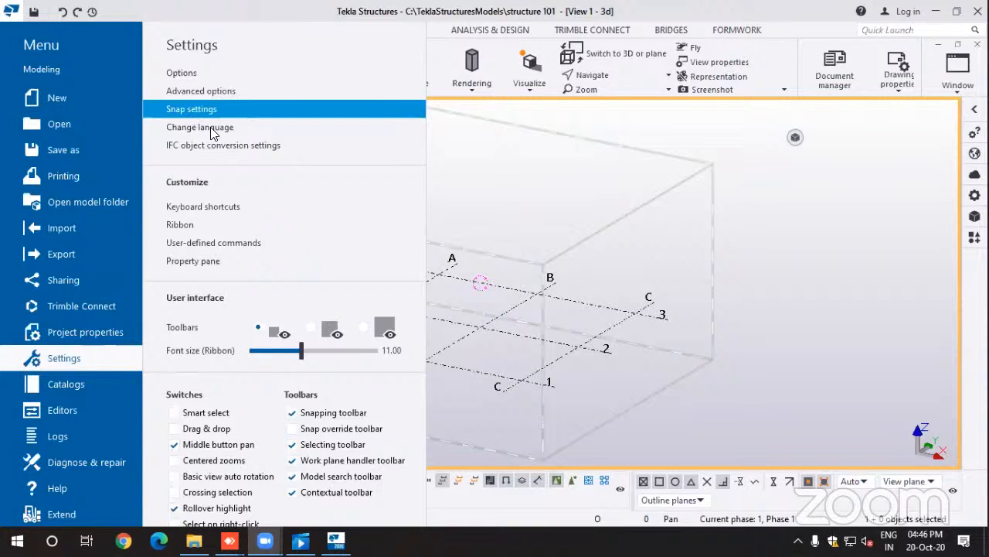
click(211, 130)
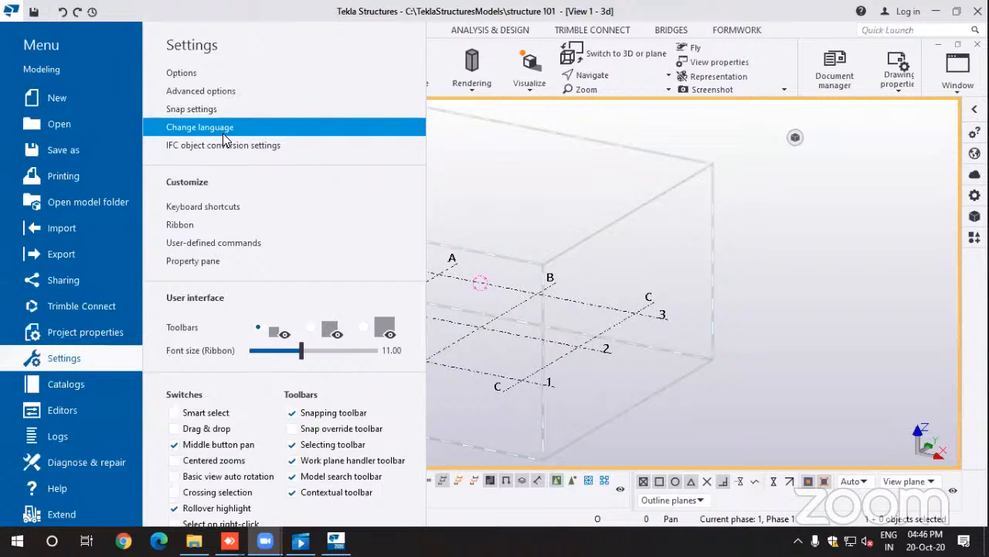
click(215, 207)
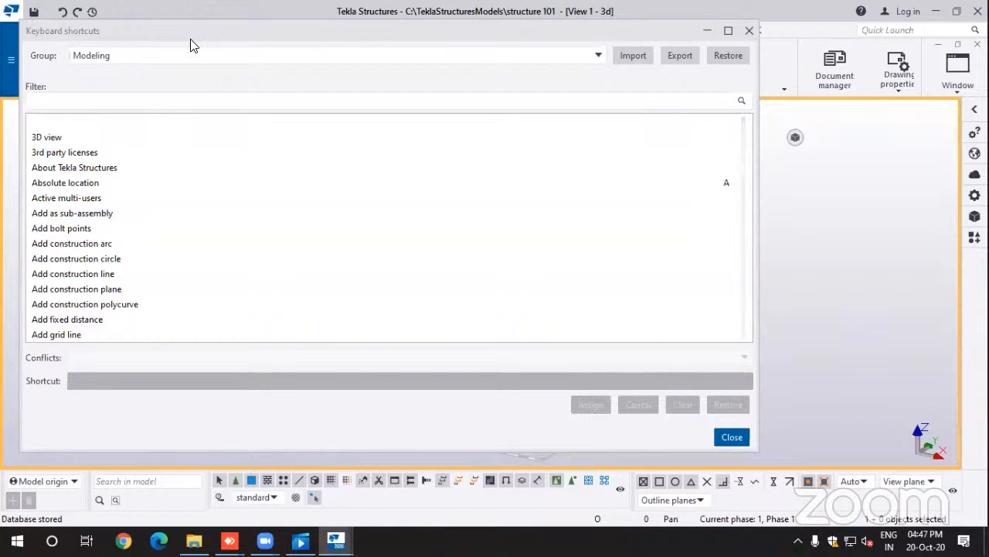
drag(191, 39, 243, 148)
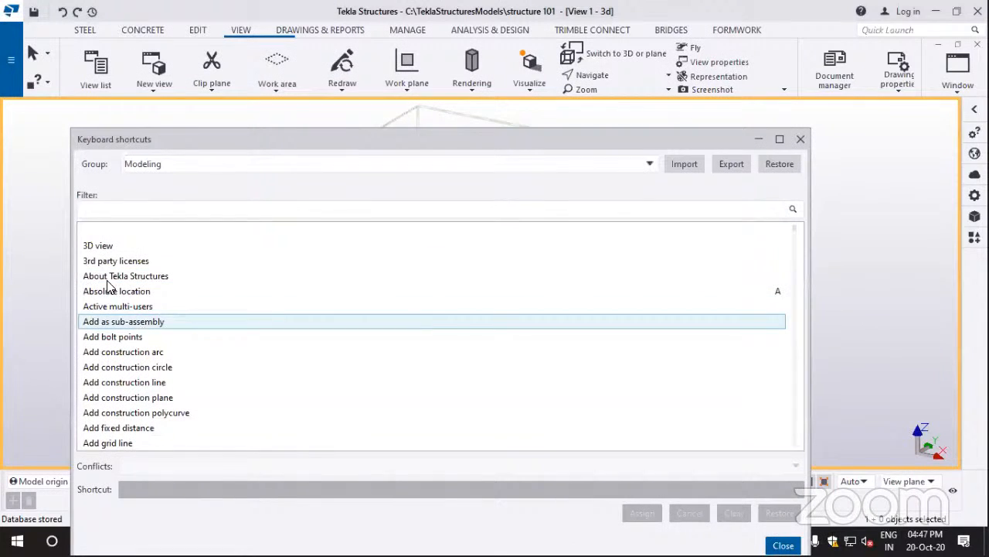
Step: Try to assign a keyboard shortcut to the 3D view command
click(103, 249)
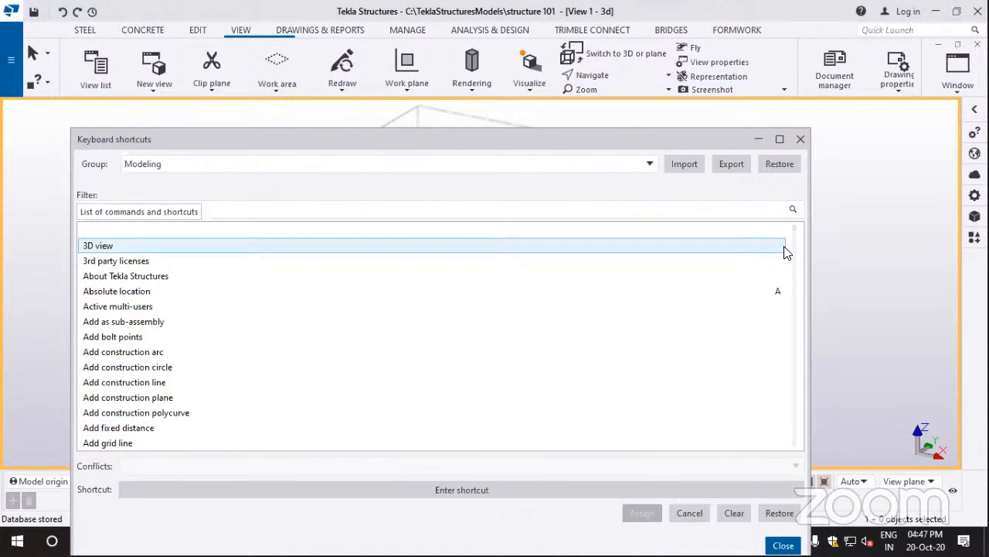
click(470, 496)
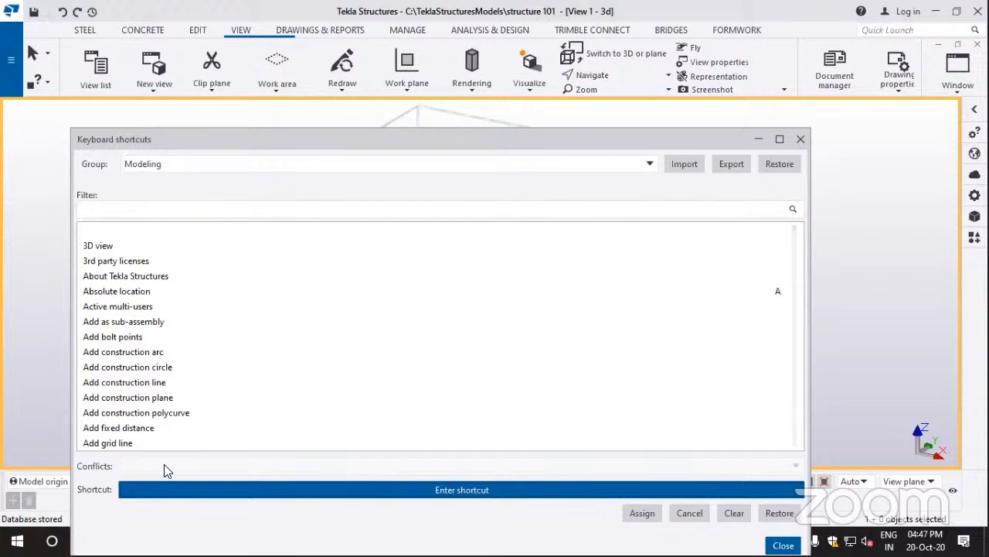
click(639, 512)
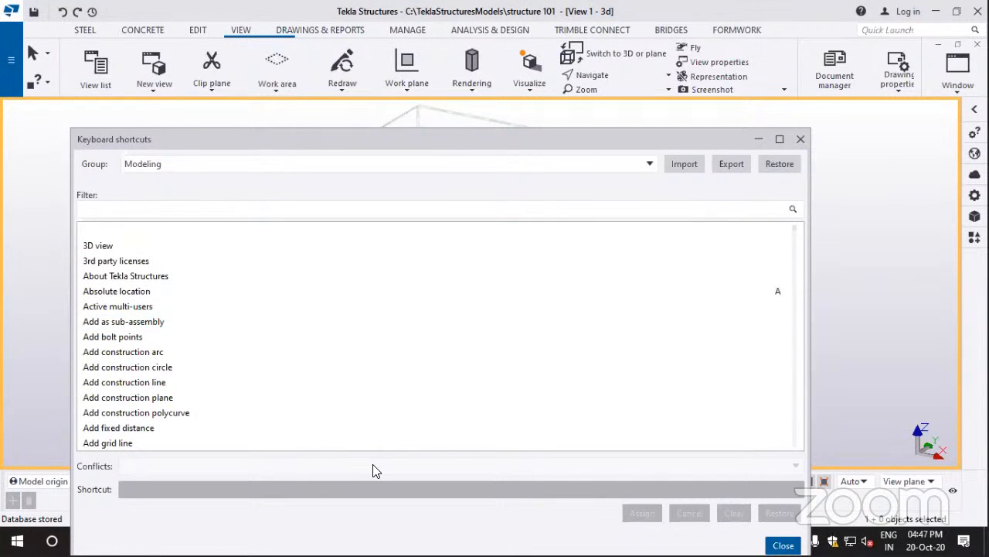
click(103, 247)
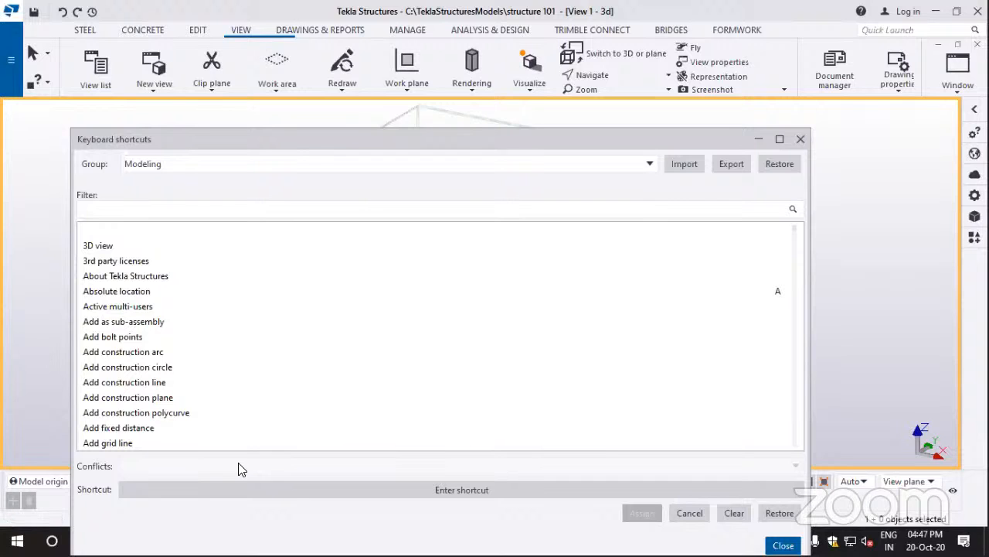
click(460, 495)
click(643, 514)
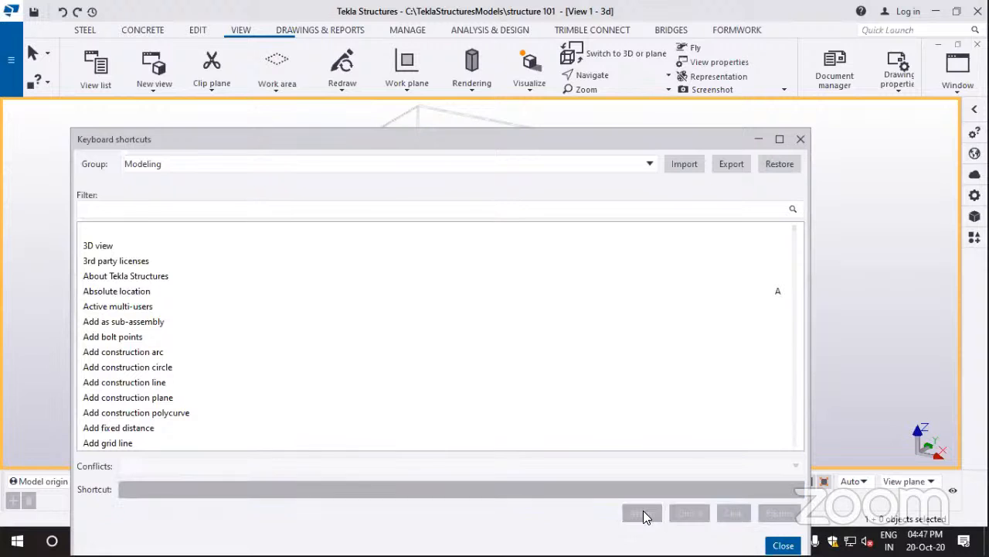
click(85, 261)
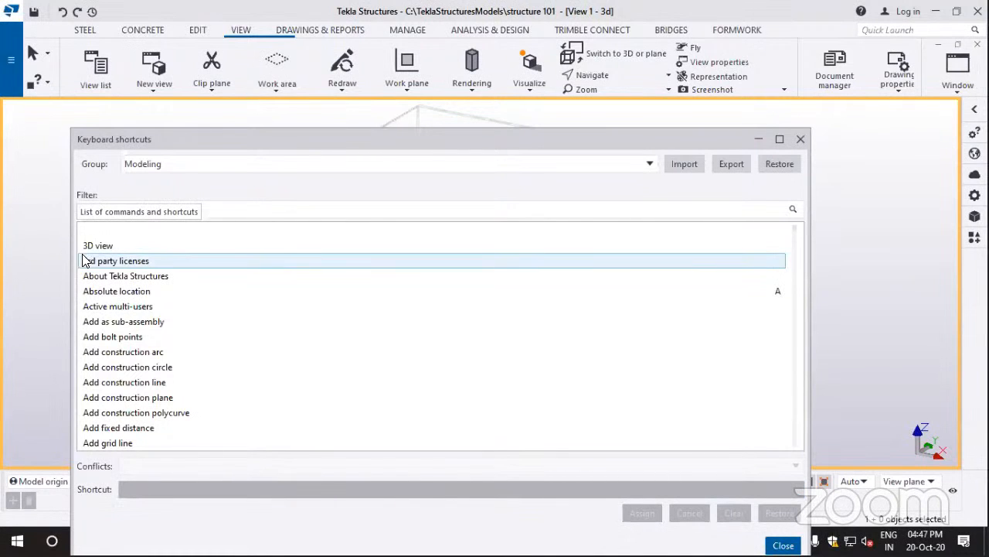
Step: Restore the default keyboard shortcuts and close the shortcut customization
click(781, 167)
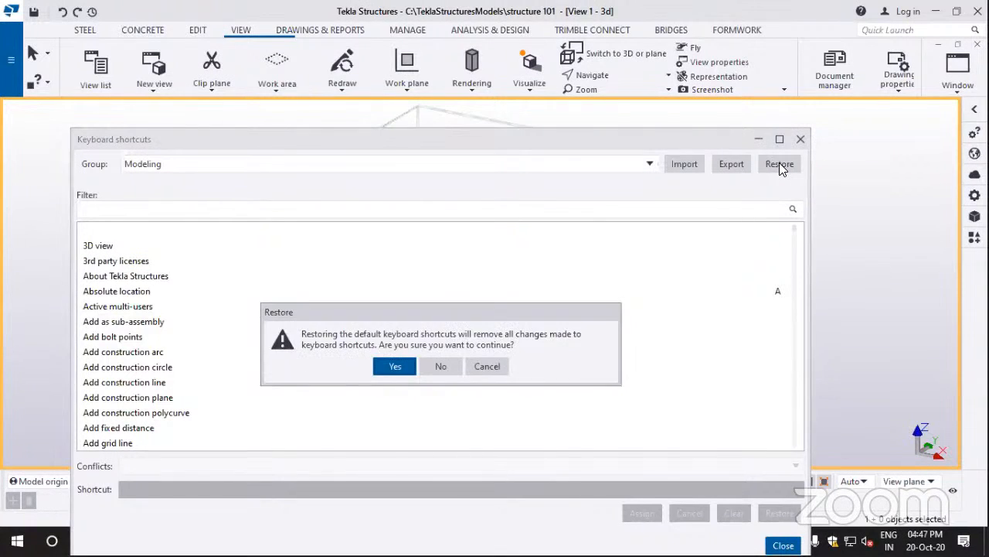
click(394, 368)
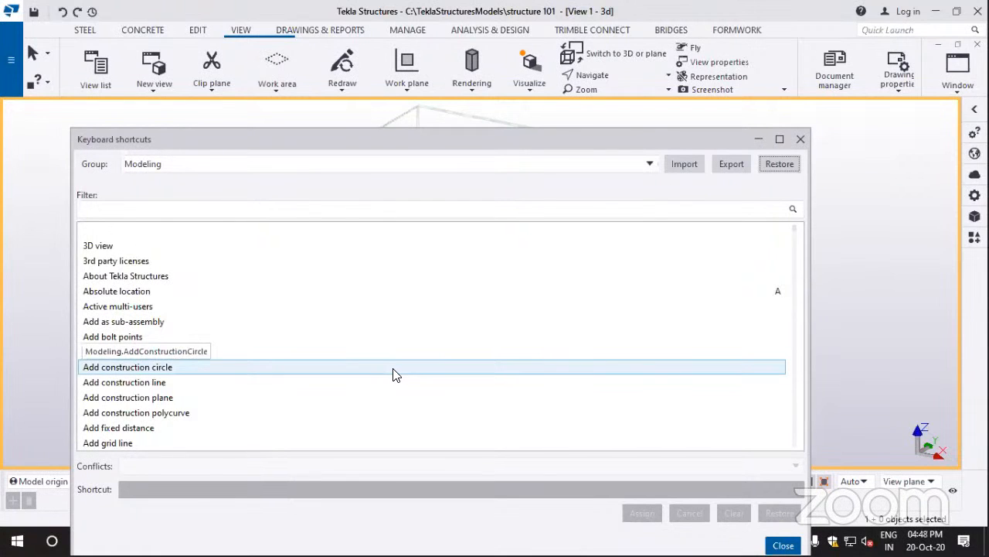
click(800, 140)
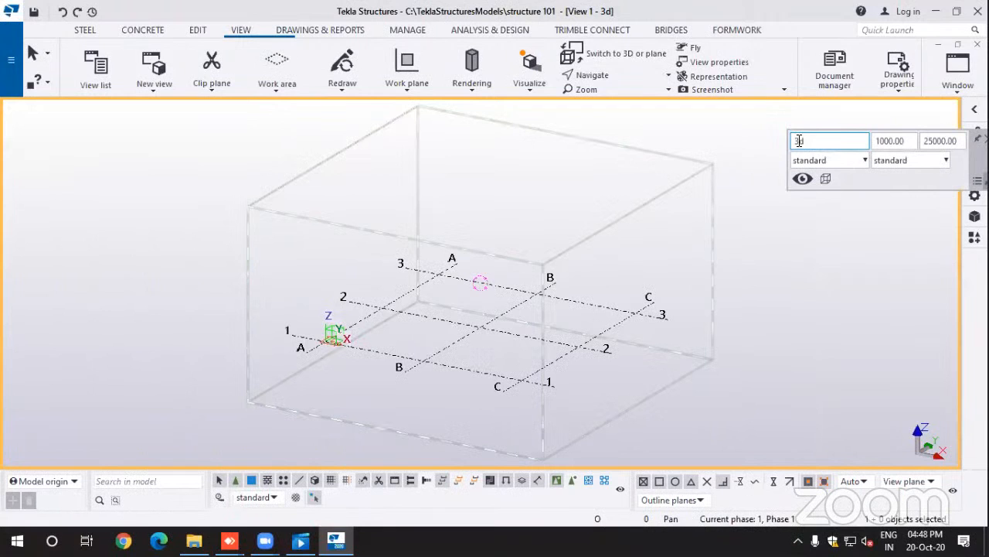
Step: Turn on basic view auto rotation in the settings switches
click(8, 66)
click(55, 357)
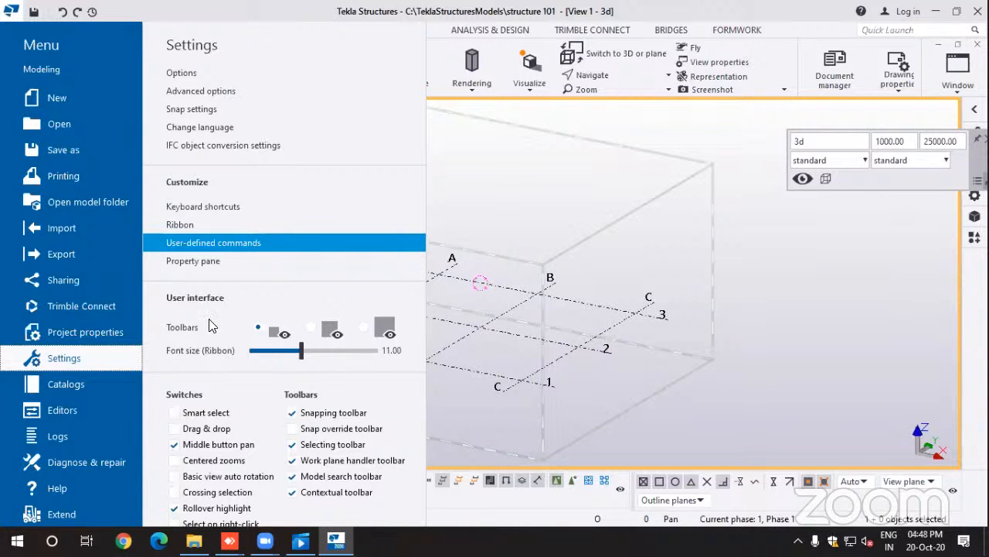
mouse_move(302, 350)
mouse_down()
mouse_move(322, 354)
mouse_move(303, 357)
mouse_up()
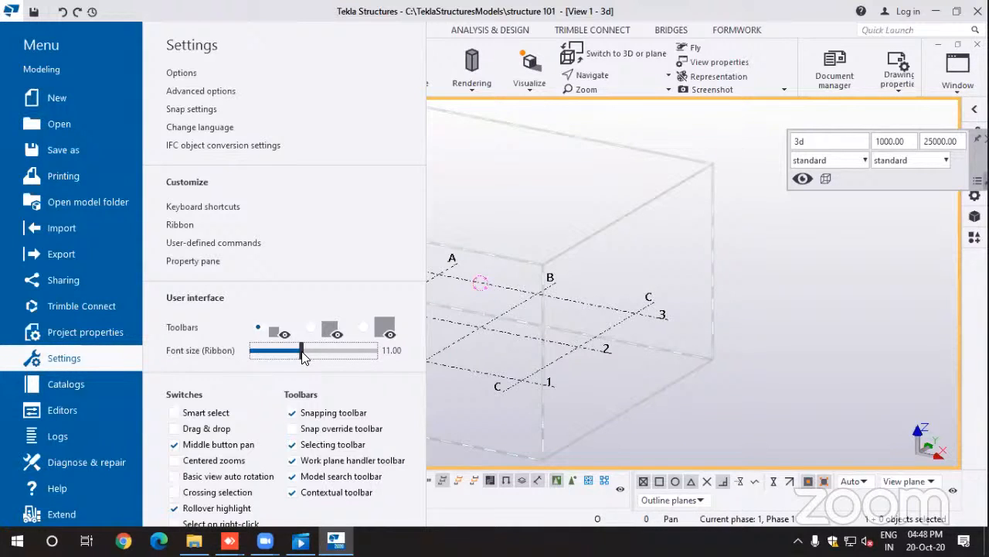
scroll(285, 443, down, 2)
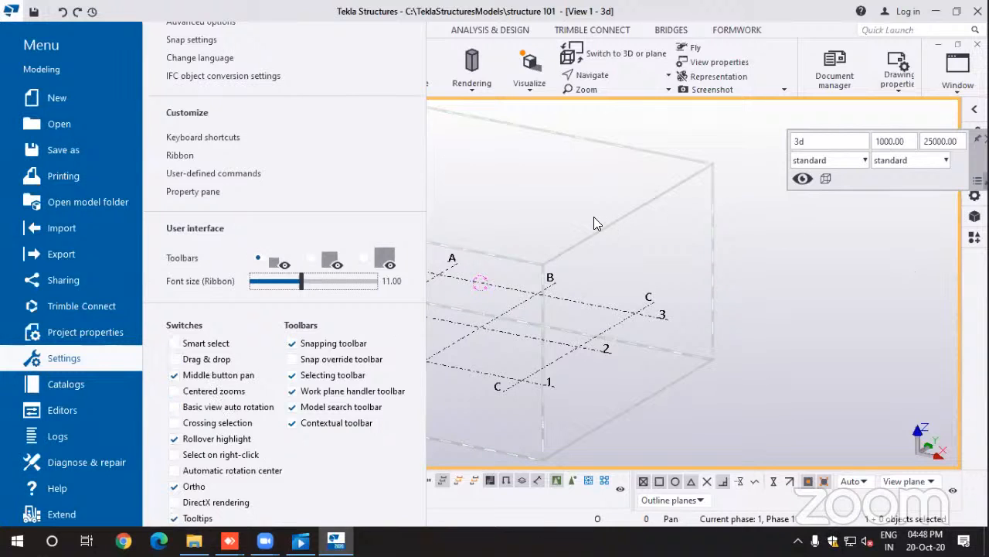
click(173, 410)
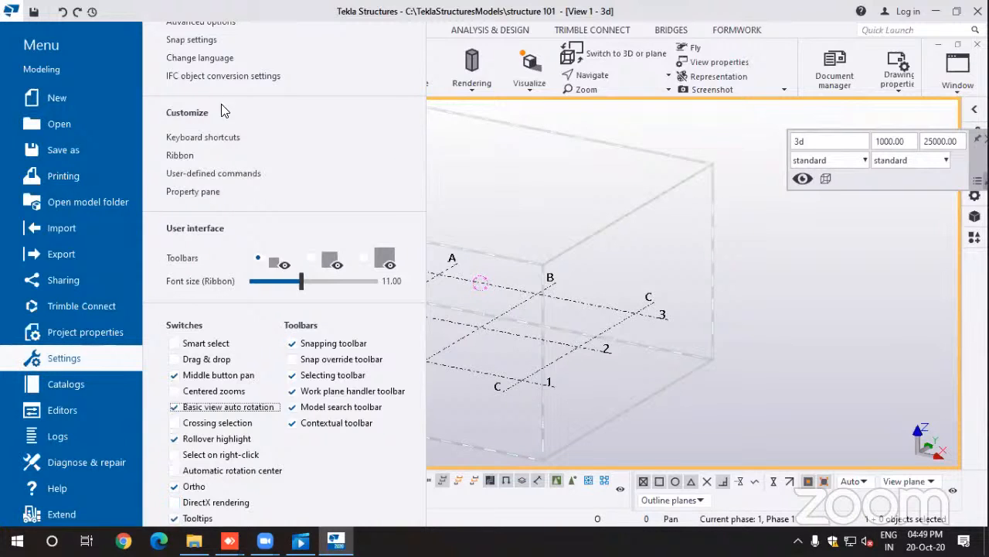
Step: Set the modeling length unit to mm with 1 decimal in the units and decimals options and apply it
scroll(199, 160, up, 2)
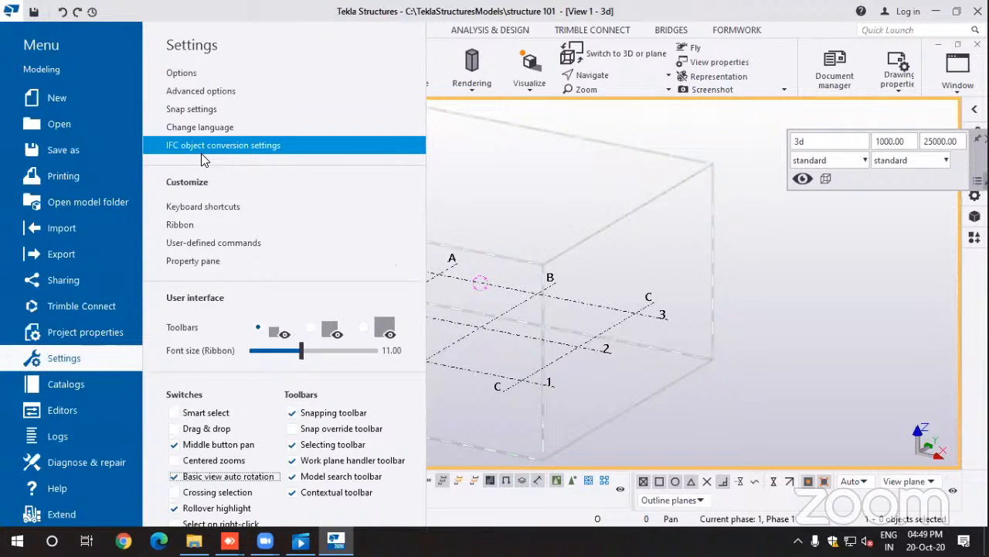
click(193, 73)
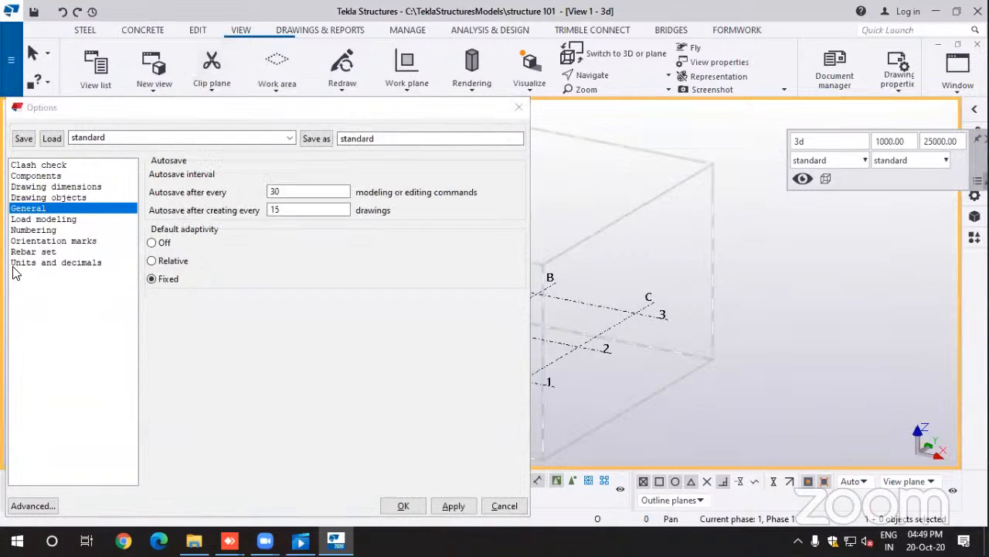
click(33, 263)
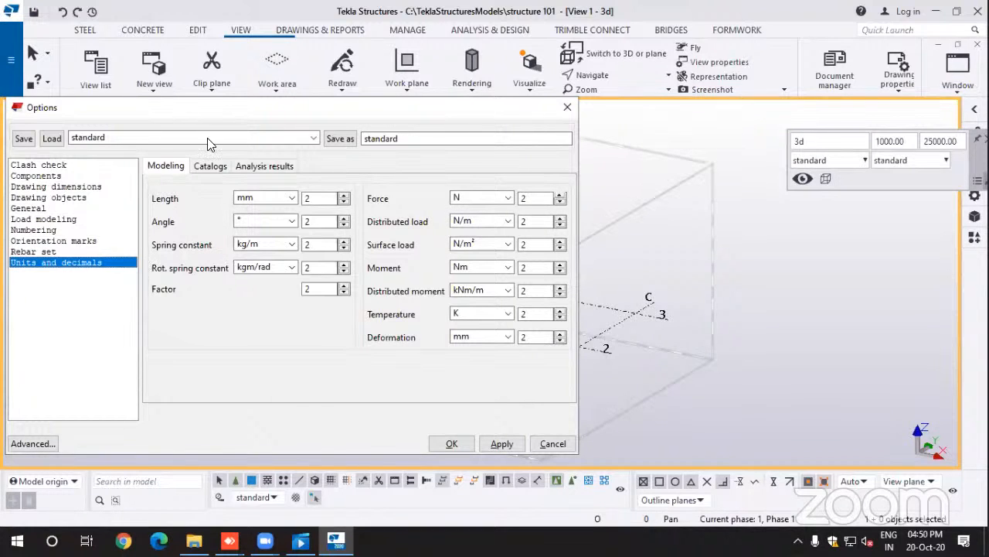
click(290, 200)
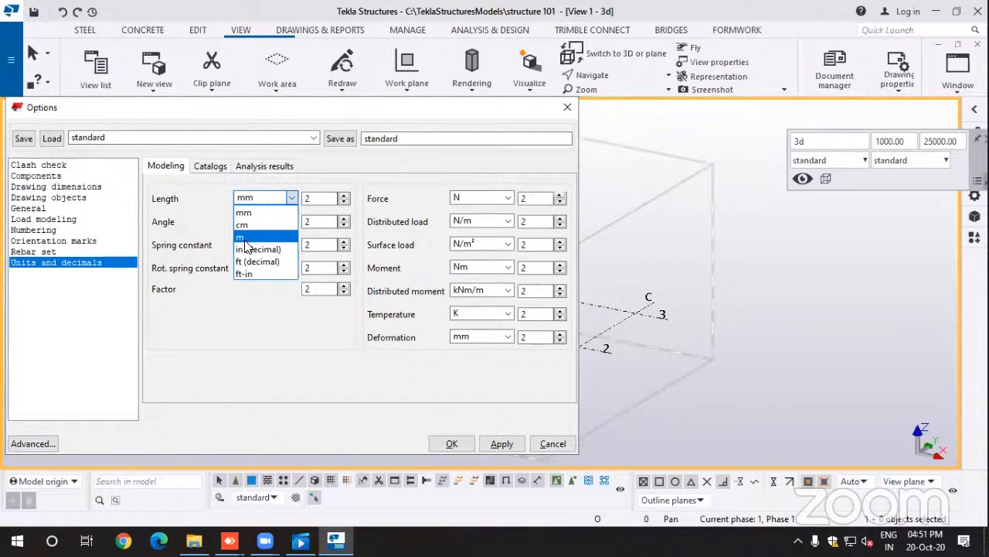
click(292, 198)
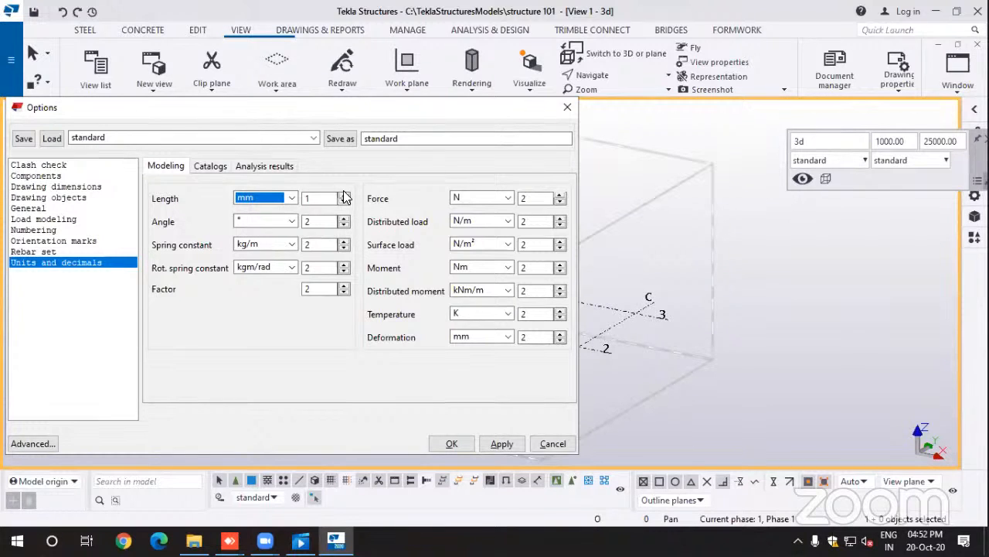
click(232, 221)
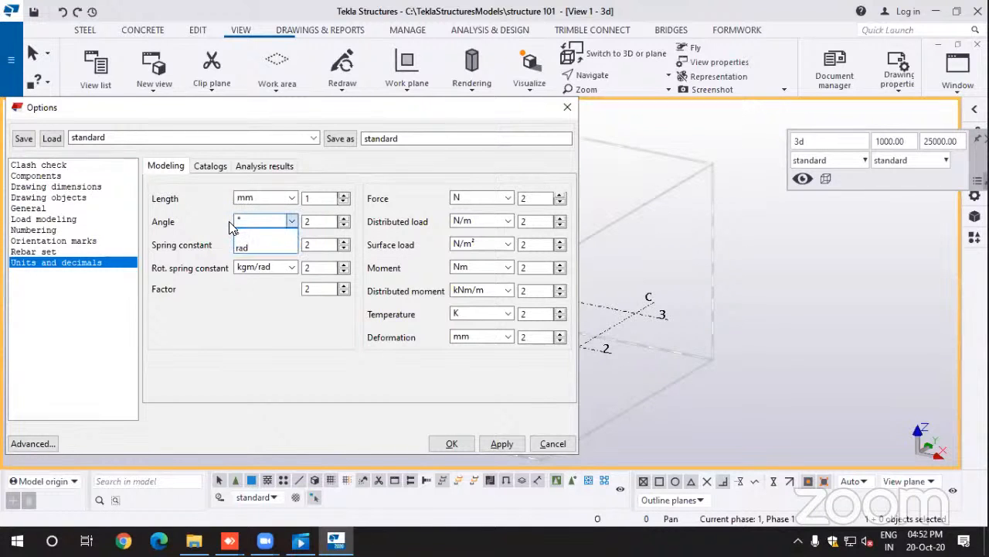
click(482, 414)
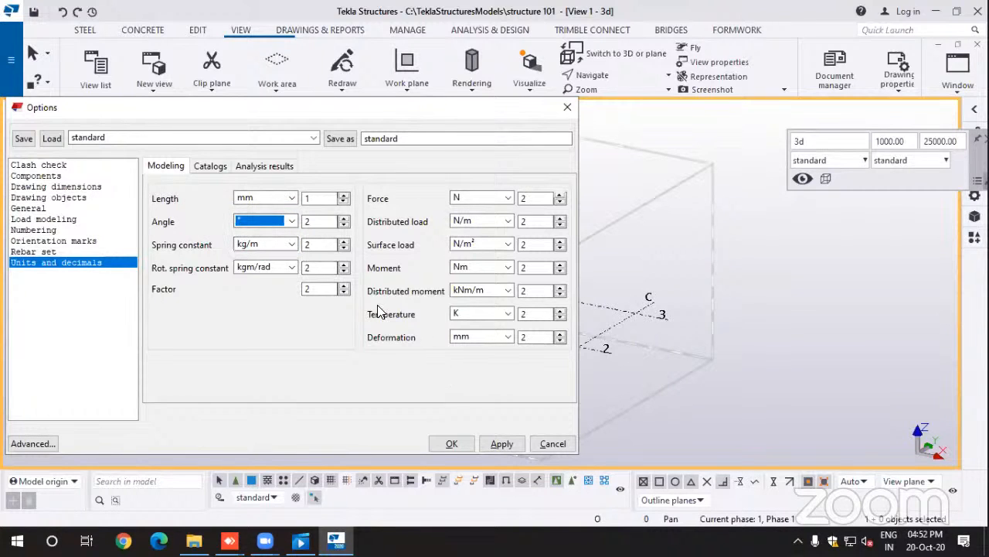
click(502, 443)
click(440, 446)
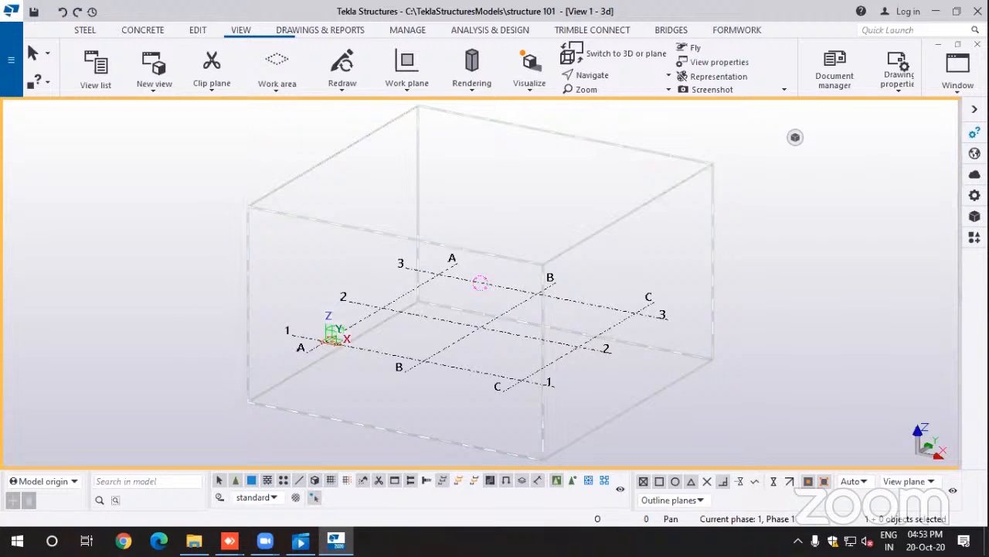
Step: View the Custom Inquiry, Tekla Online and Point clouds tools one after another
click(974, 133)
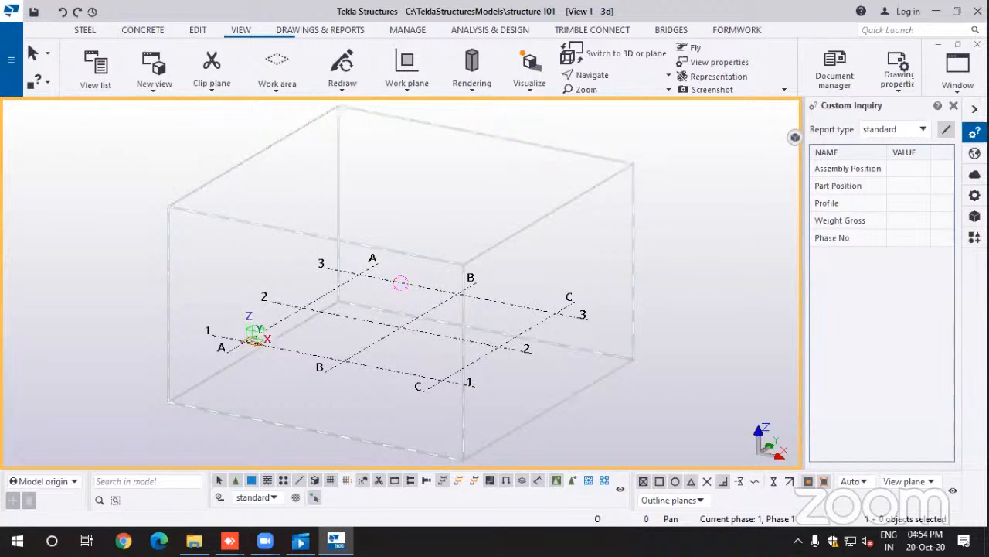
click(974, 154)
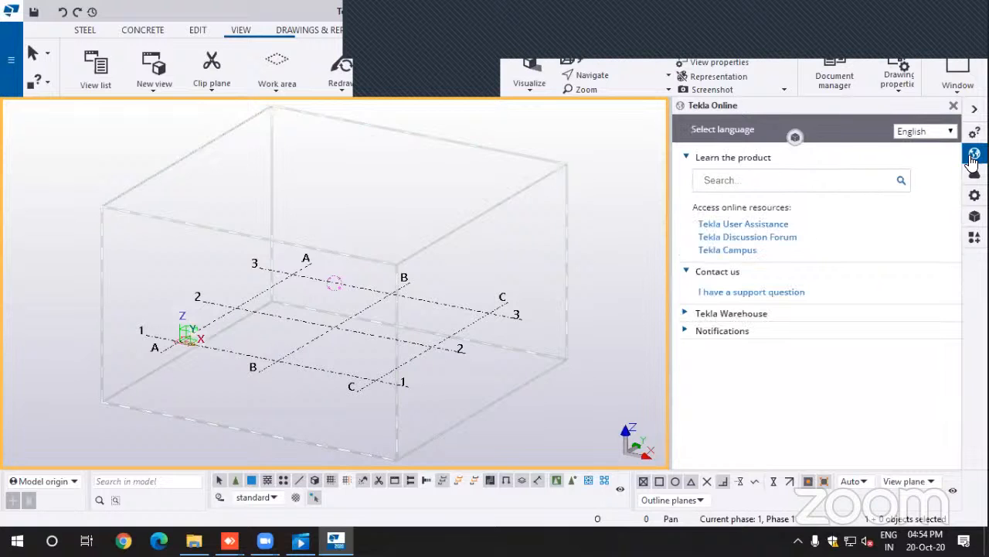
click(974, 174)
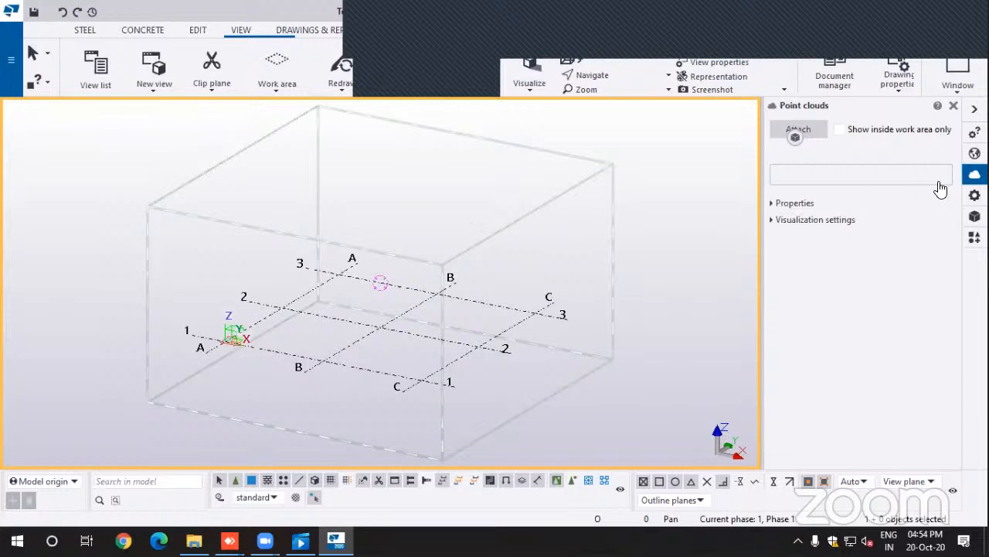
Step: Enable grid line selection and select grid line B to display its properties
click(975, 194)
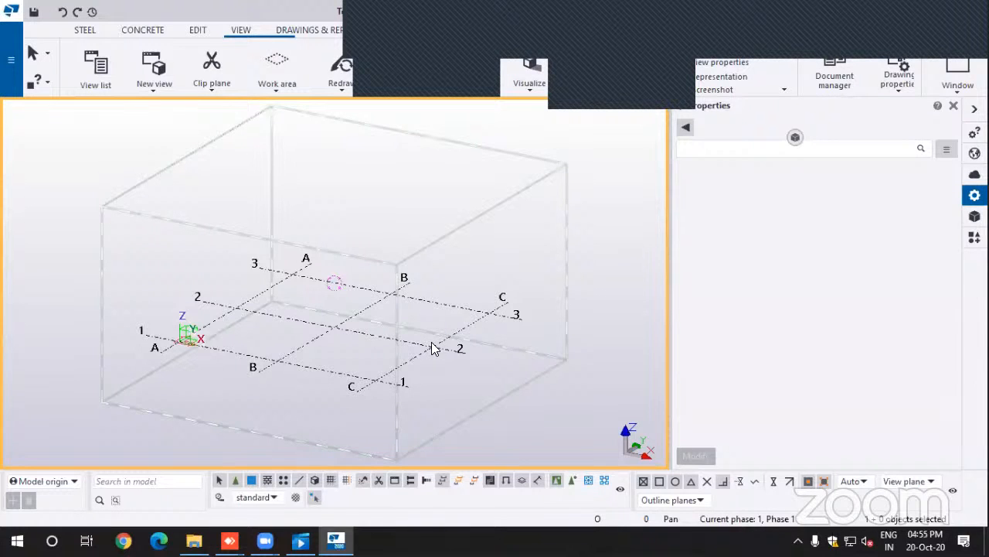
click(347, 481)
click(309, 340)
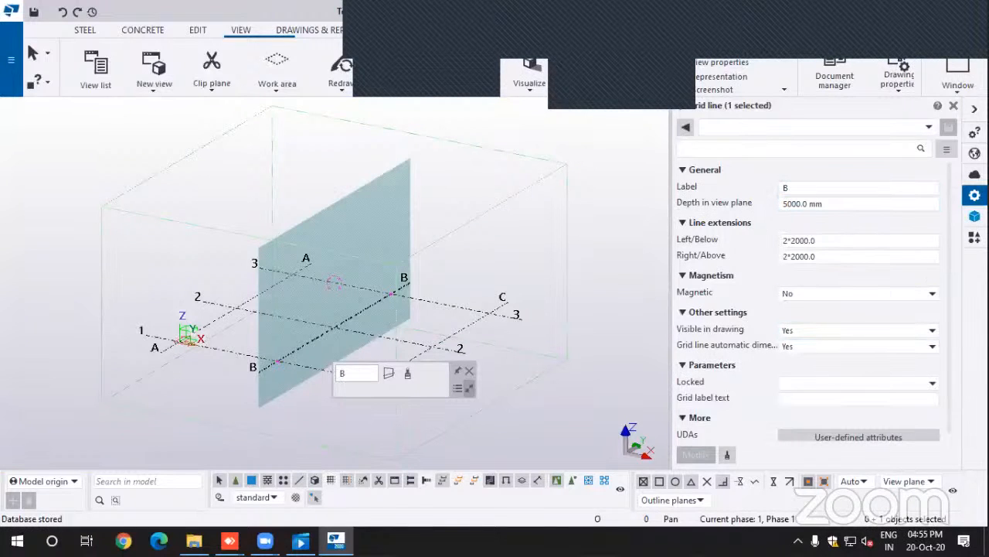
Step: View the reference models list and the applications and components catalog
click(975, 216)
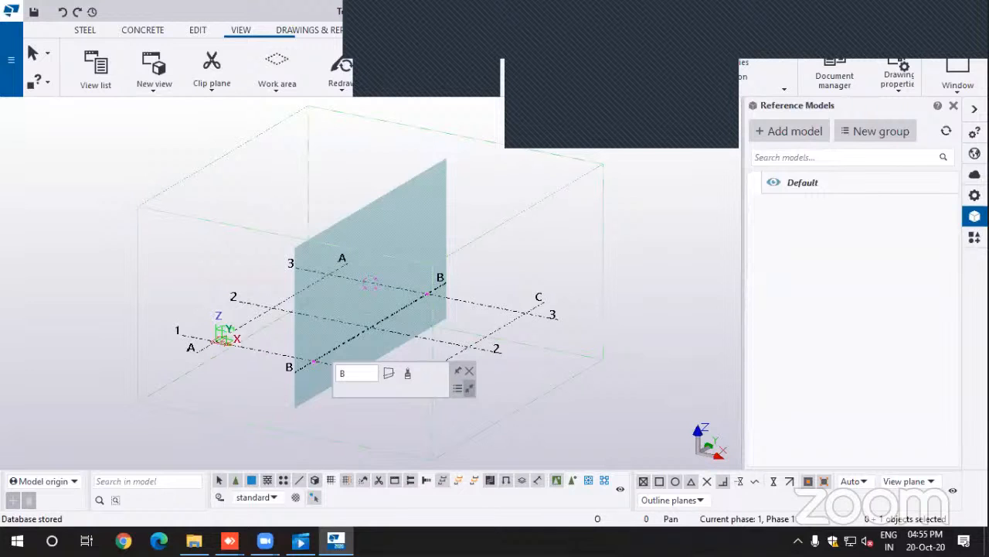
click(975, 237)
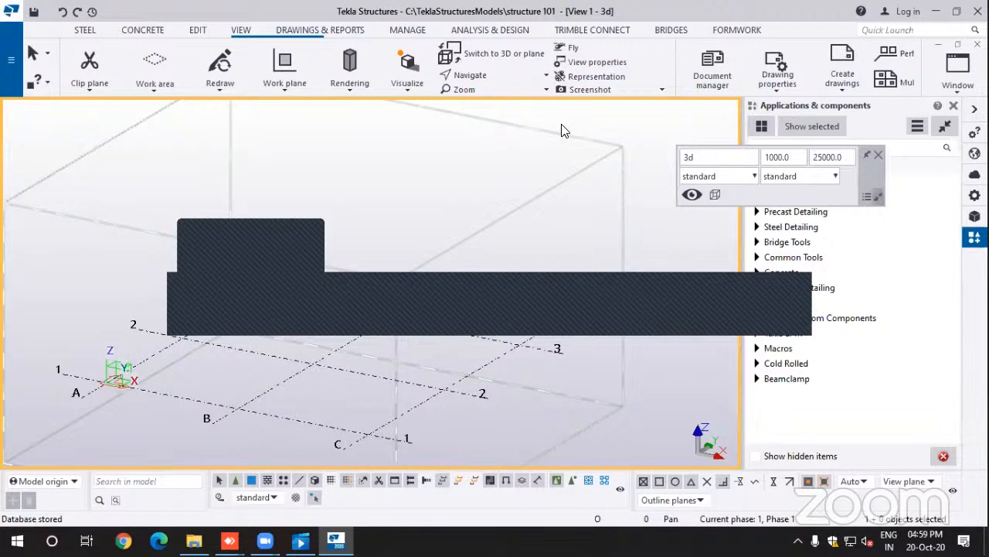
Step: Show the editing commands, search all commands for "d" and clear the search
click(234, 54)
click(198, 30)
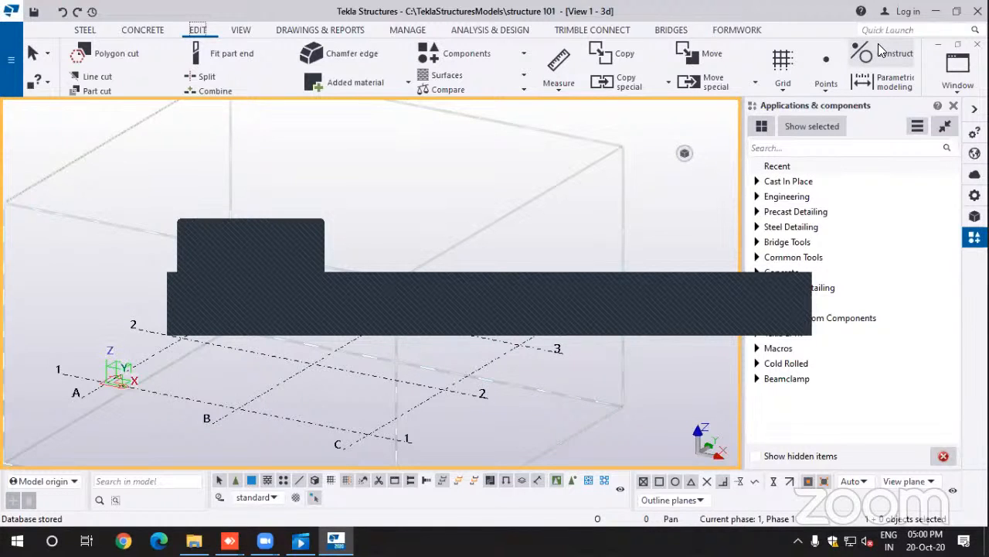
click(899, 29)
text(d)
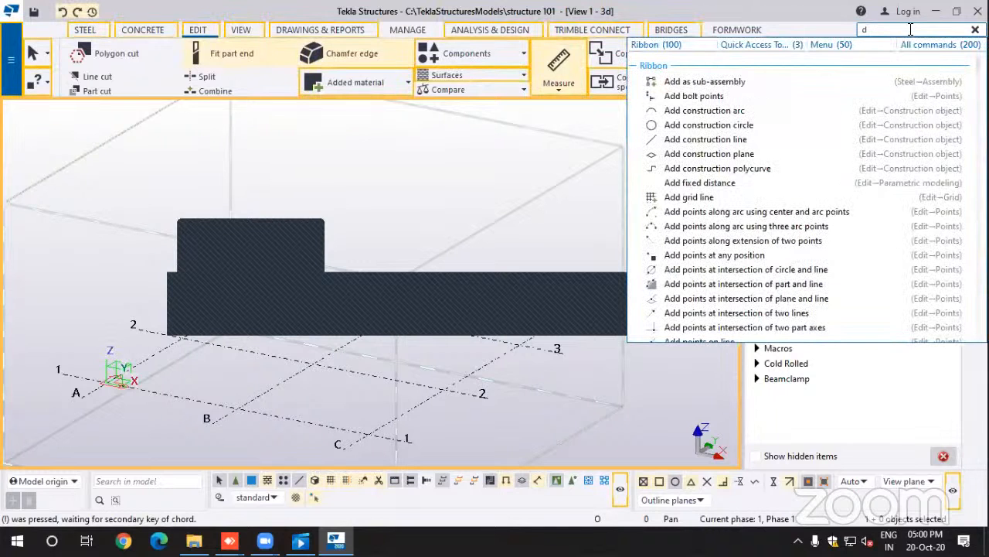
key(BackSpace)
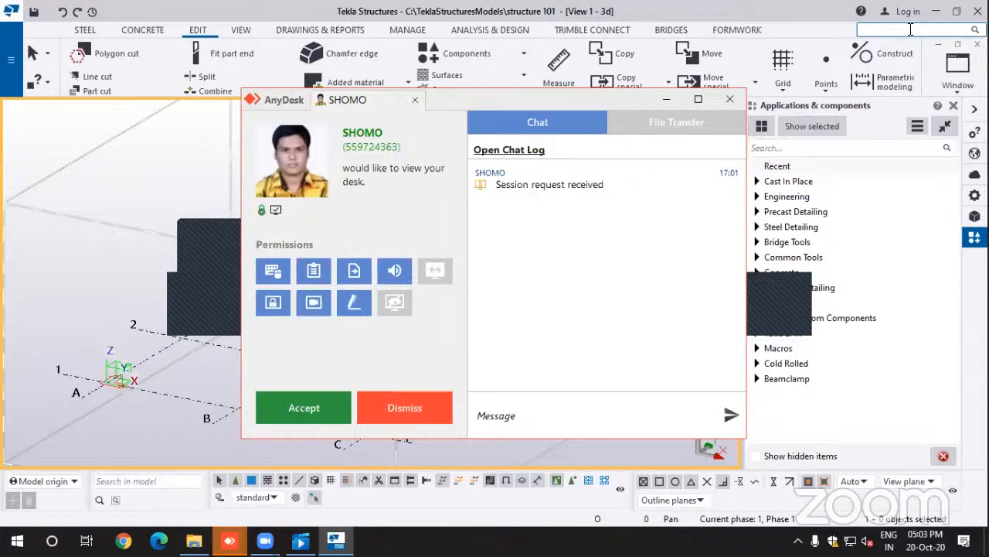
Step: Accept the incoming AnyDesk session request and move its window and the meeting toolbar out of the way
click(345, 398)
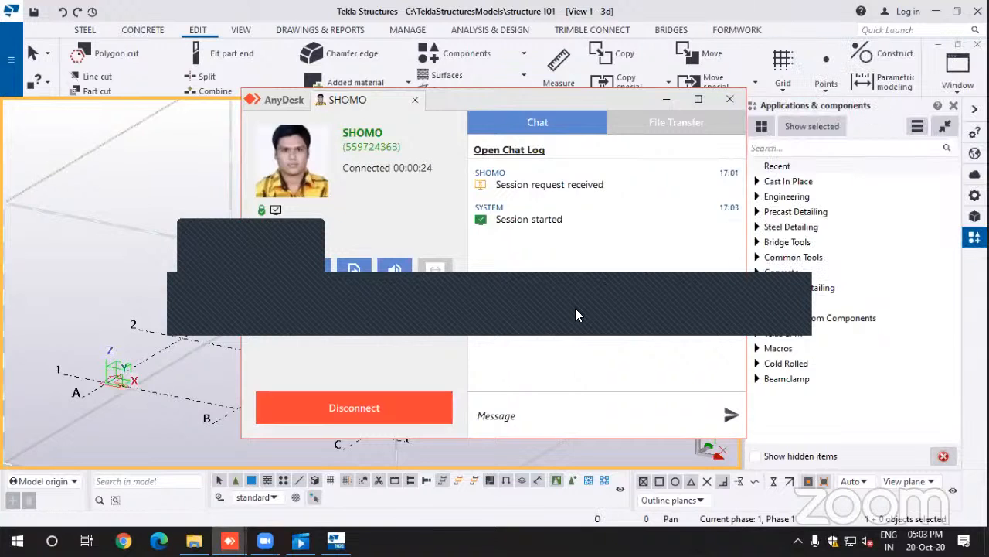
click(666, 100)
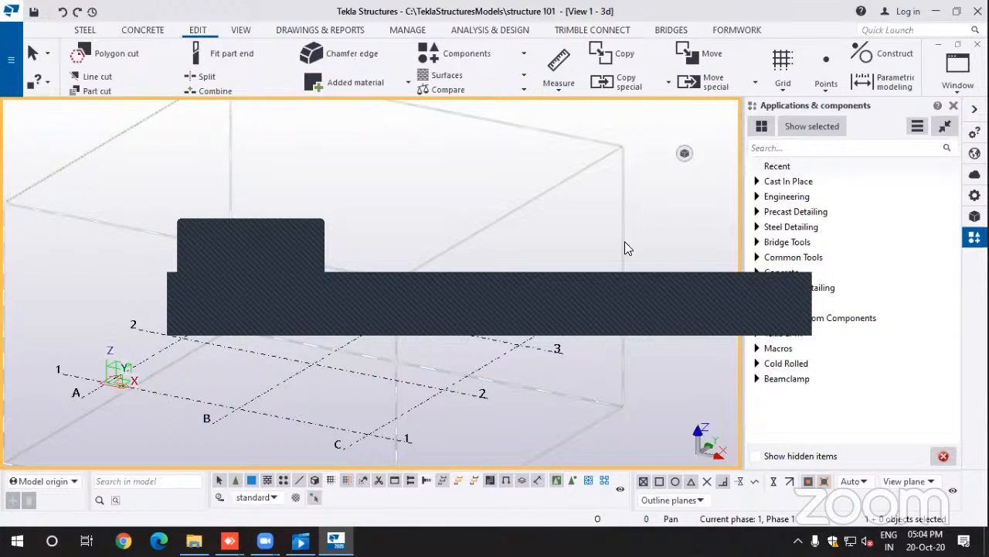
drag(783, 292, 653, 146)
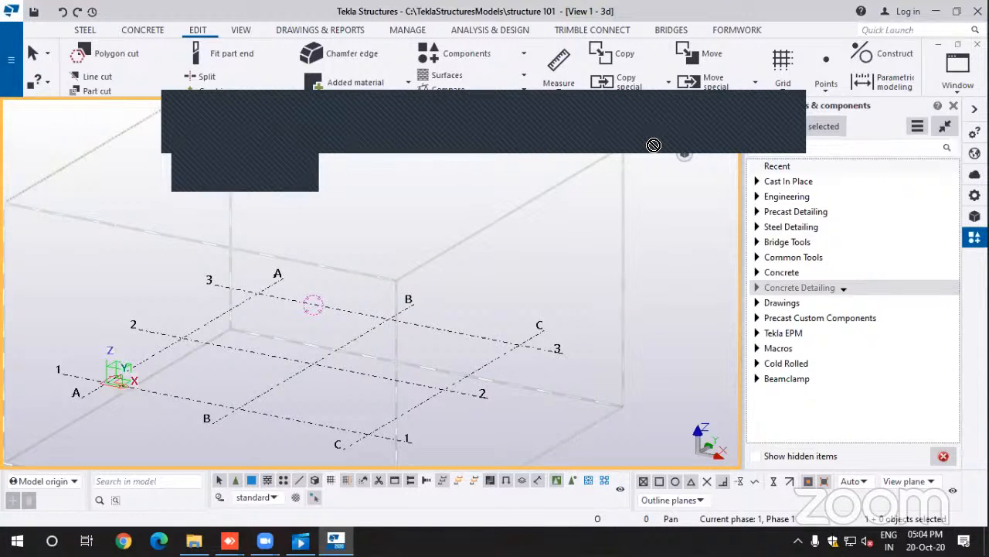
drag(654, 146, 437, 145)
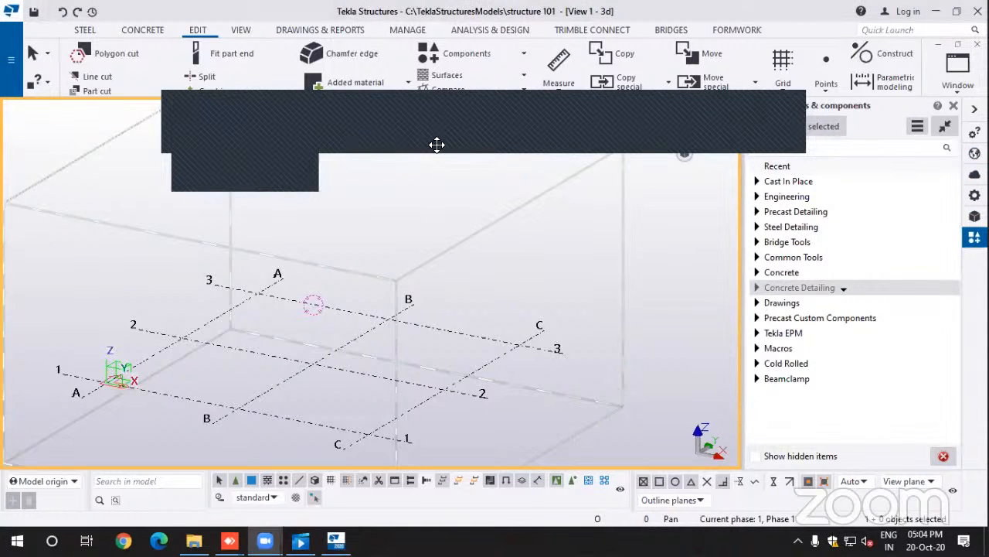
Step: Accept the new AnyDesk view request, then minimize its window and move the floating view-properties toolbar clear of the side pane
drag(437, 145, 439, 150)
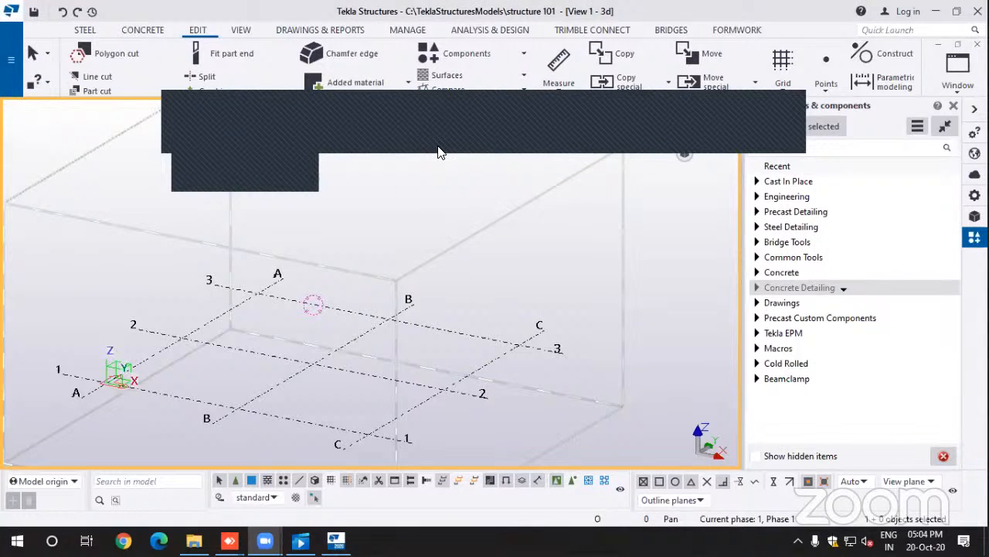
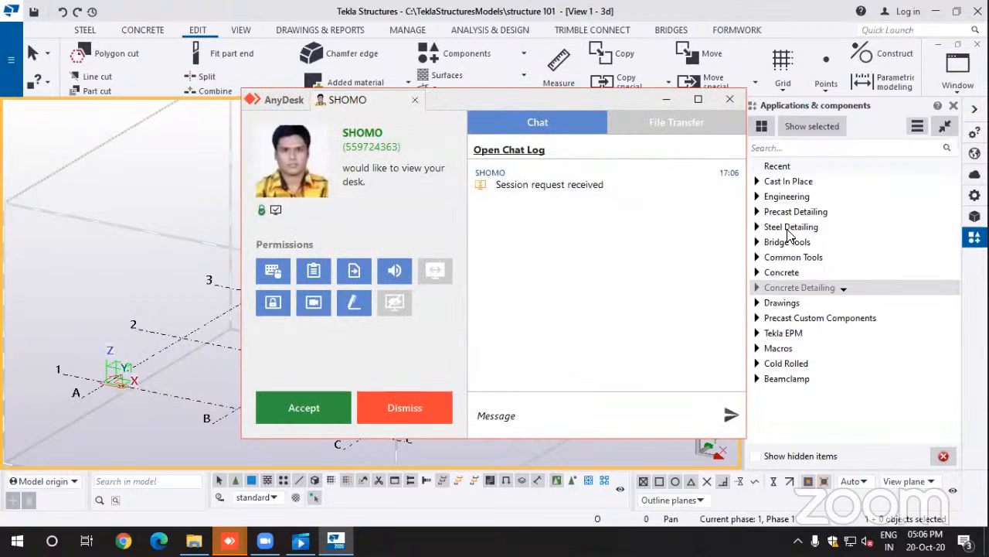
click(311, 402)
click(664, 99)
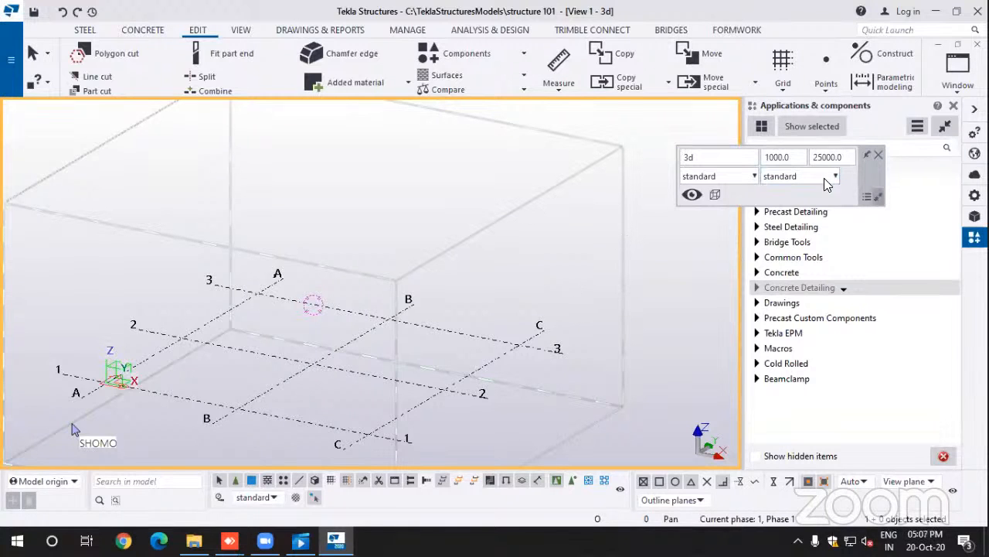
drag(869, 173, 671, 196)
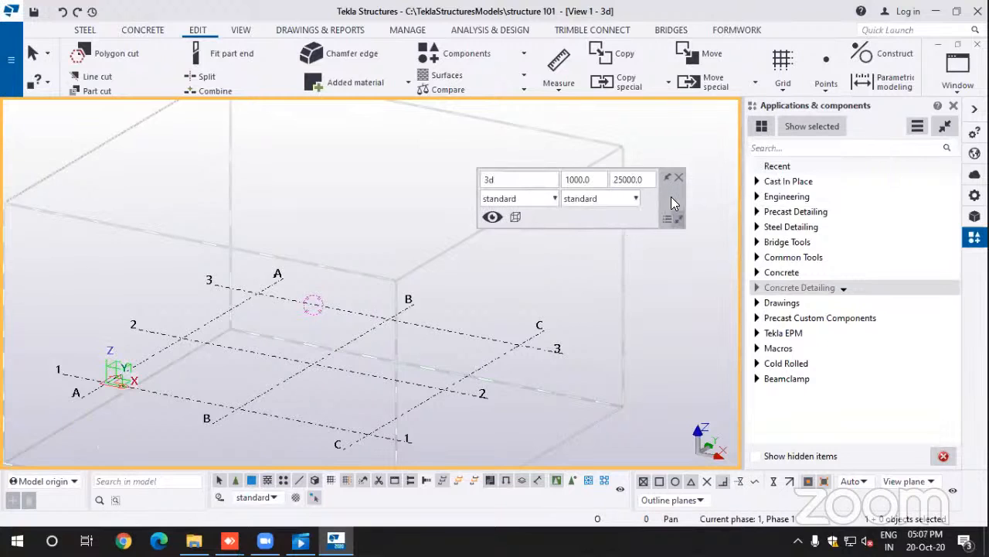
Step: Search all commands for "grid" and clear the search
click(903, 29)
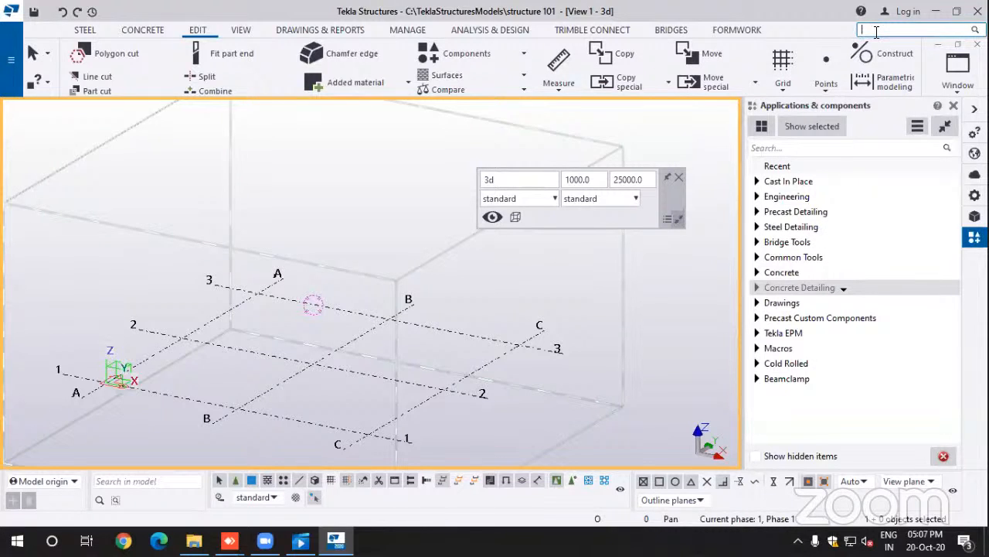
text(g)
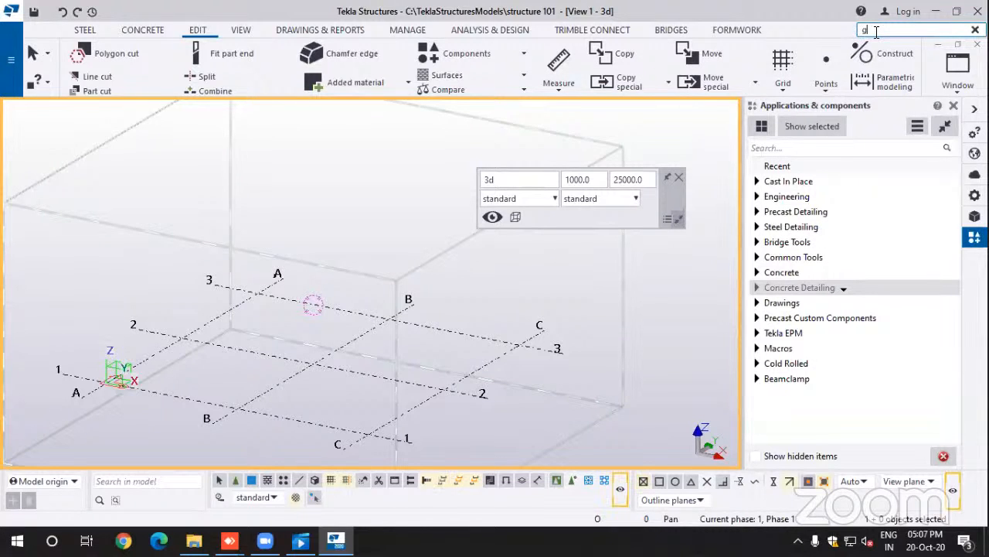
text(rid)
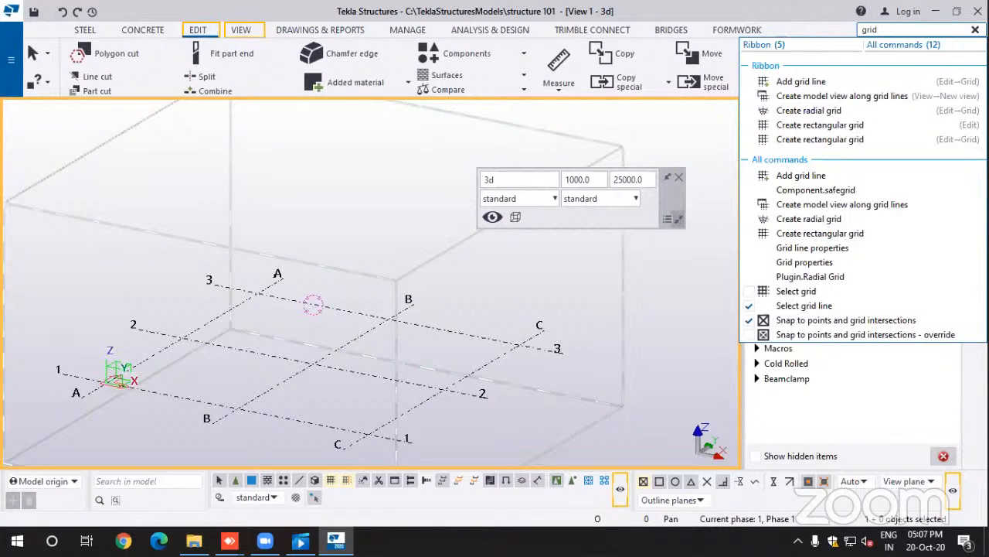
click(975, 31)
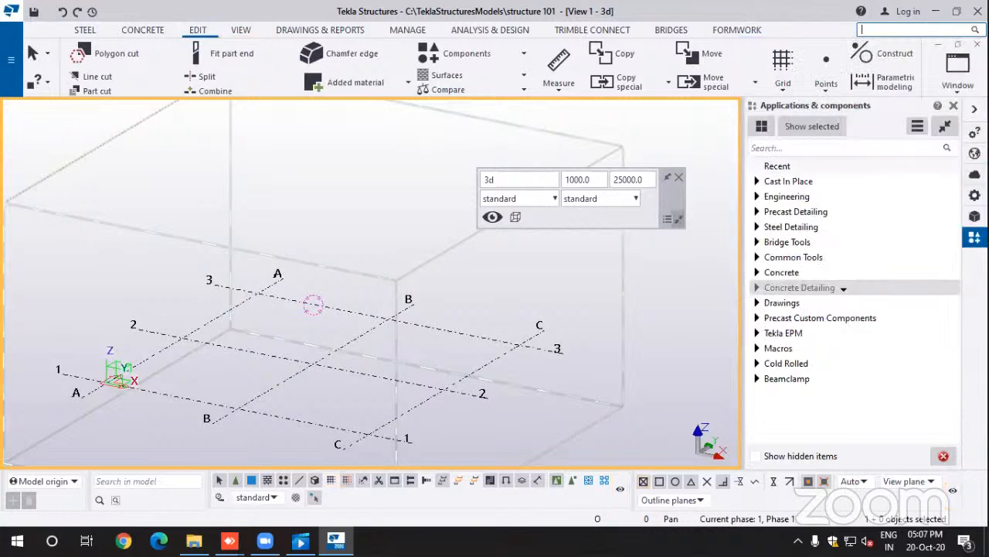
Step: Start the Create rectangular grid command and display the rectangular grid properties
click(210, 34)
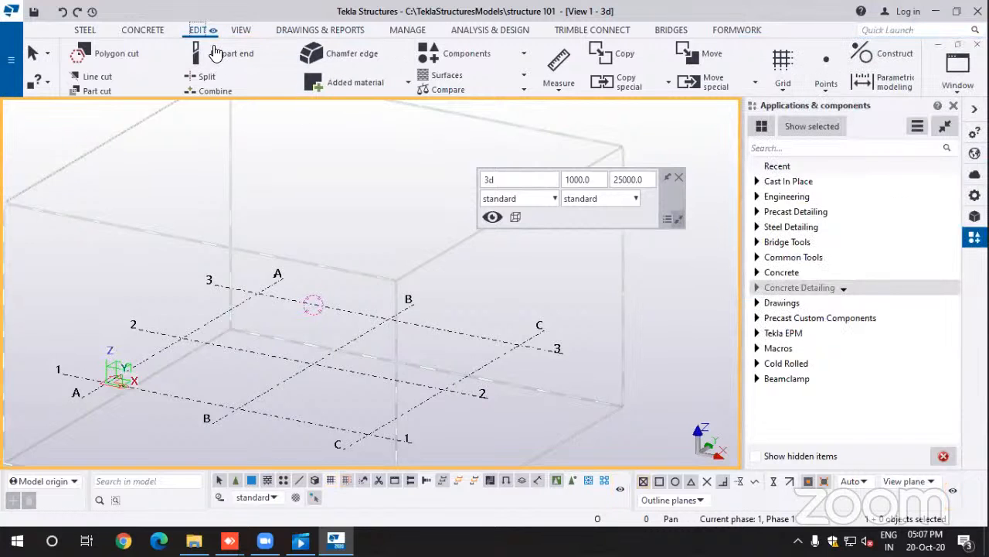
click(786, 87)
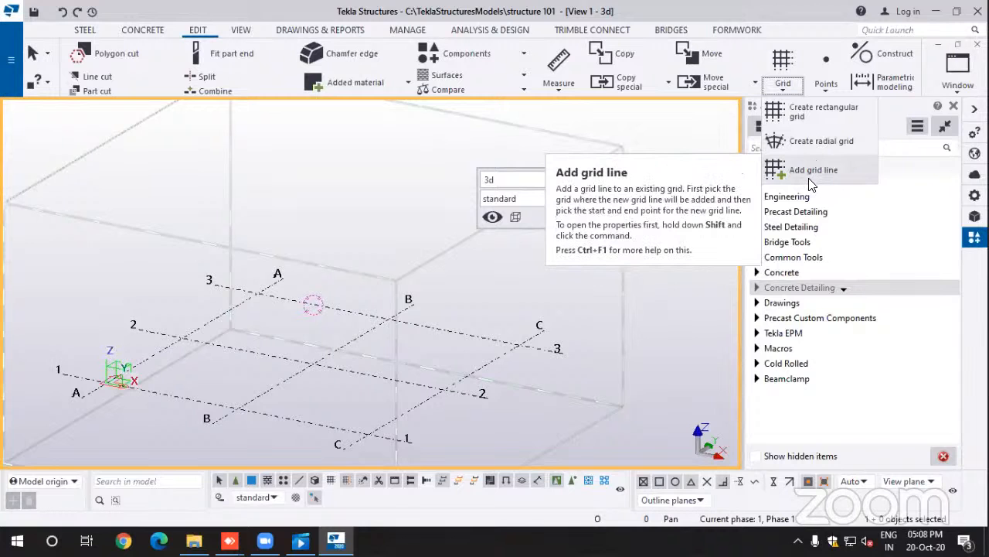
click(799, 114)
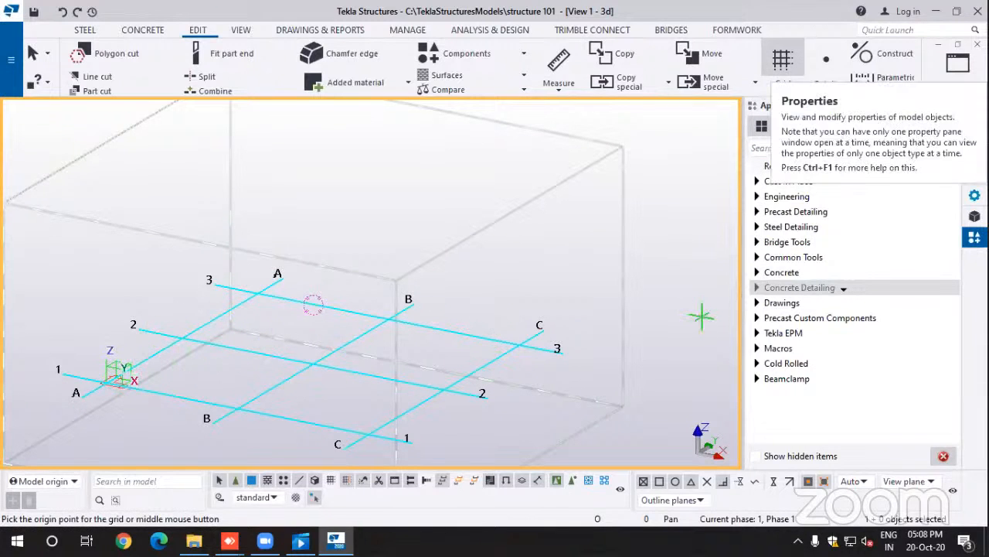
click(975, 195)
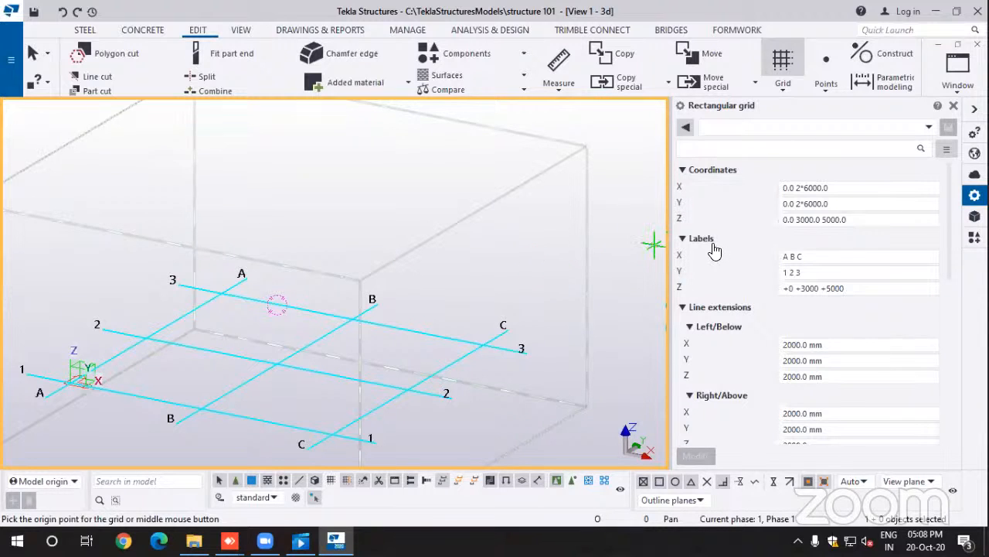
Step: Examine the rectangular grid's coordinates, labels, line extensions, origin, magnetic plane, color, font and parameter settings
click(816, 188)
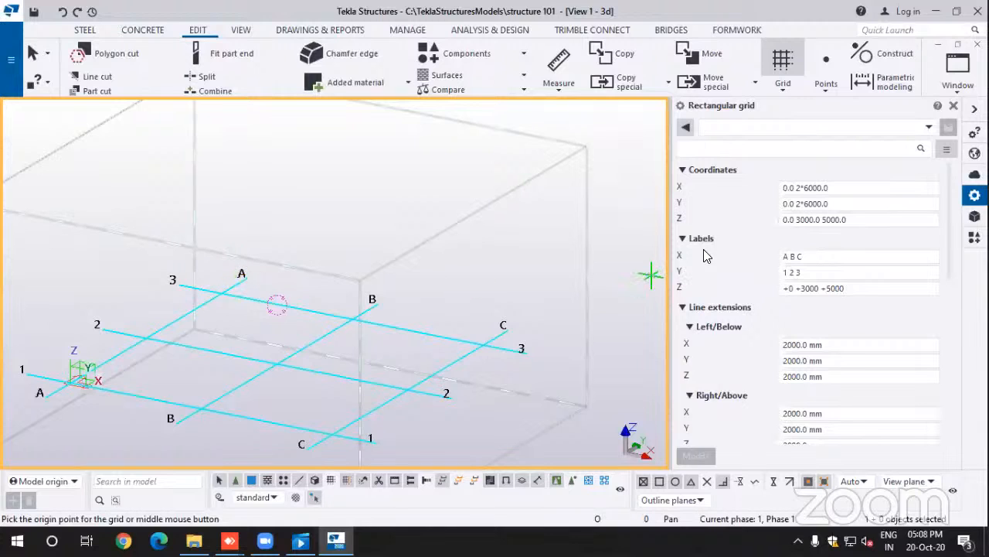
click(792, 220)
click(782, 288)
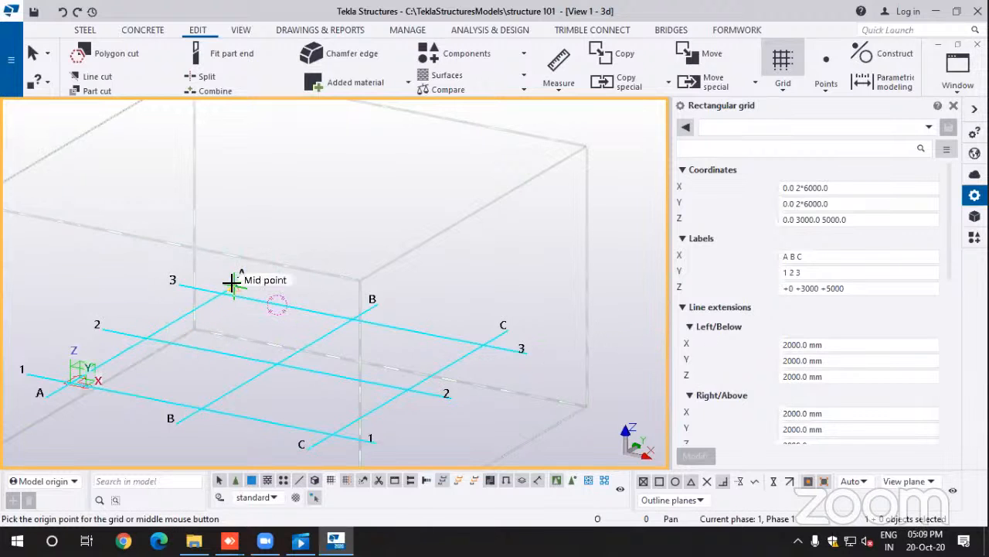
scroll(800, 340, down, 1)
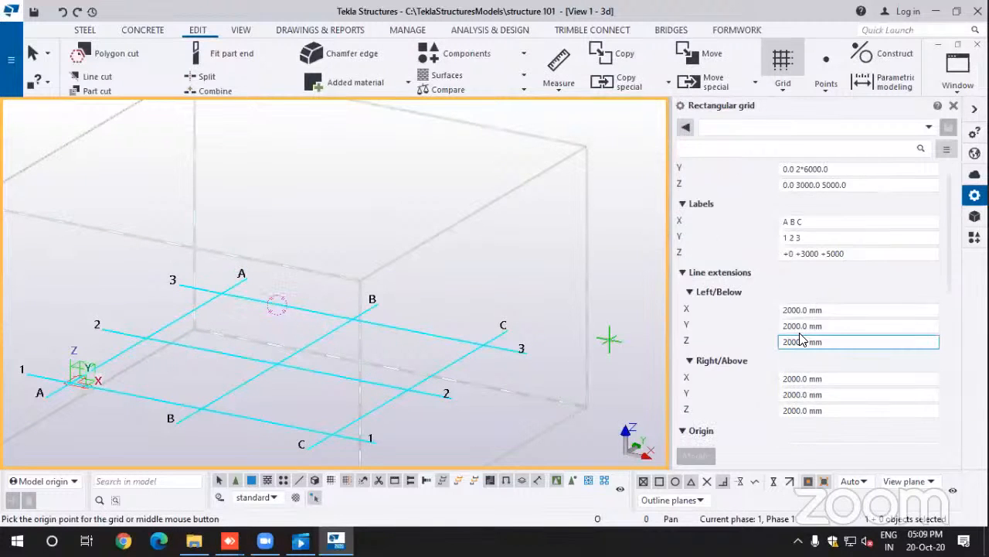
scroll(800, 340, down, 1)
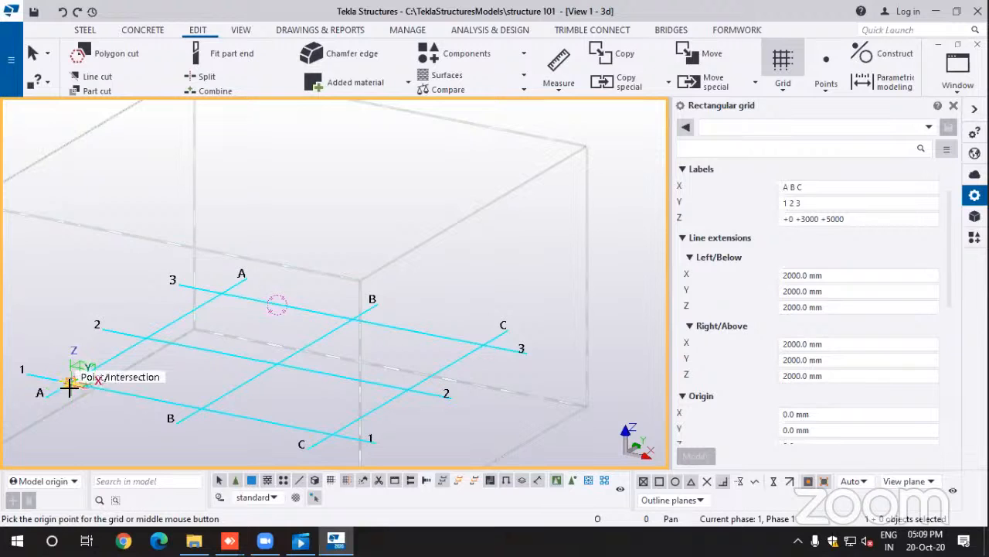
scroll(804, 398, down, 3)
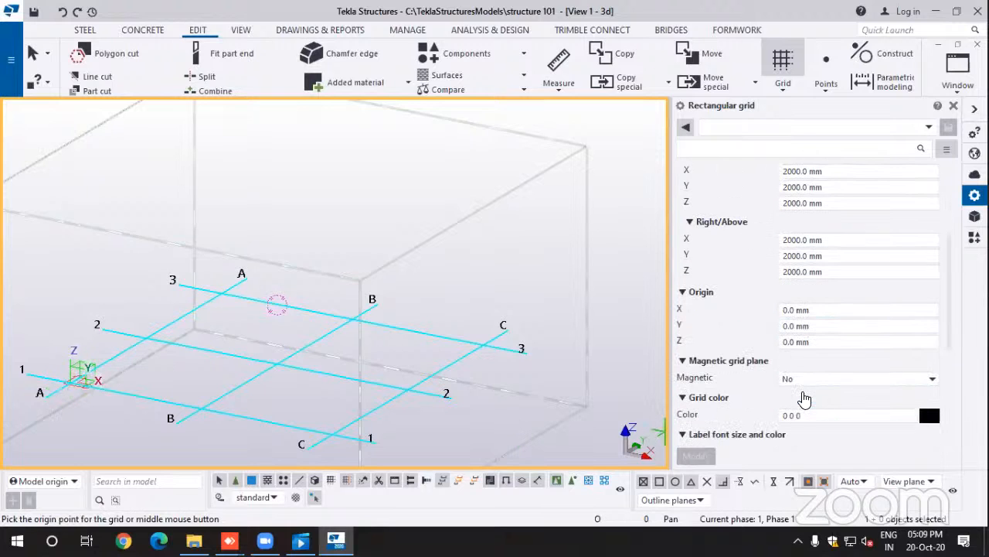
scroll(804, 398, down, 1)
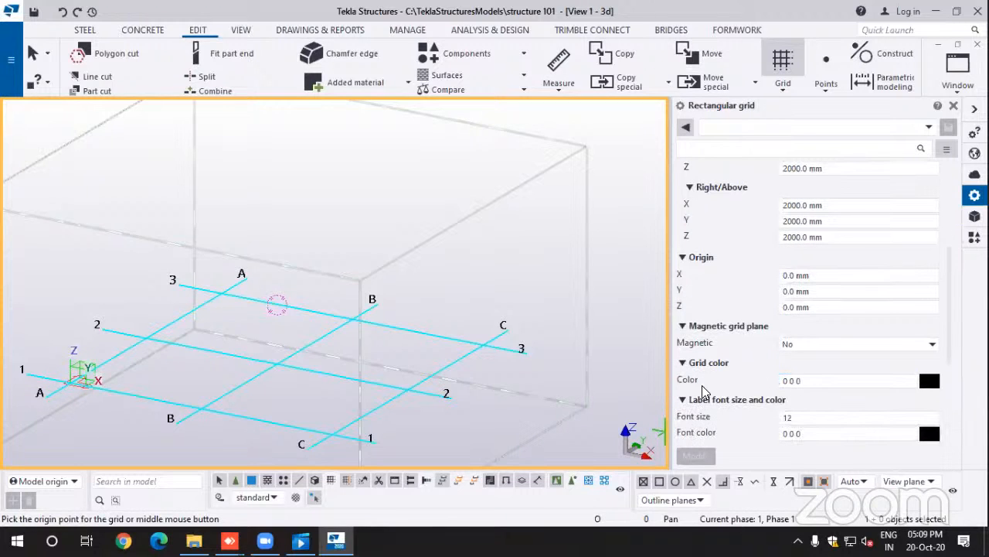
click(928, 382)
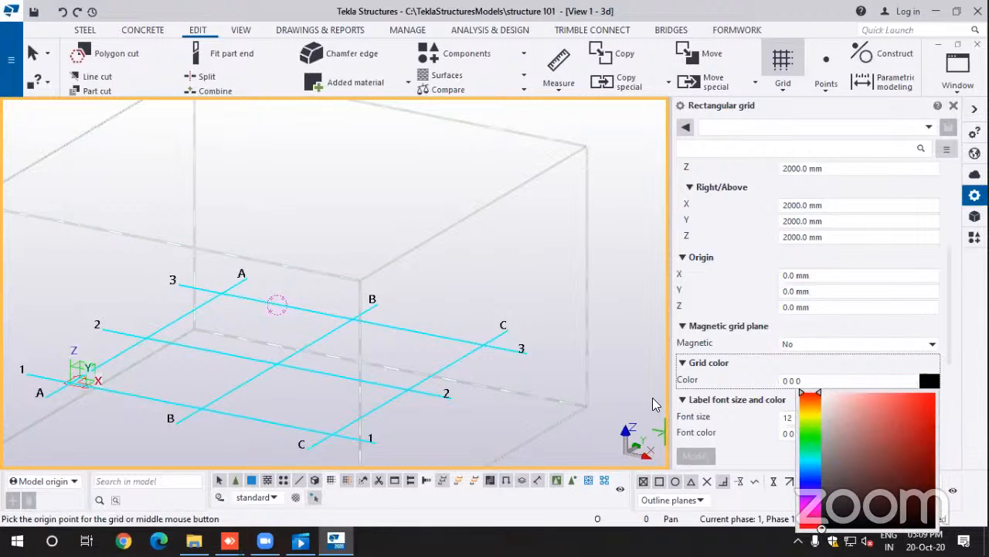
click(750, 451)
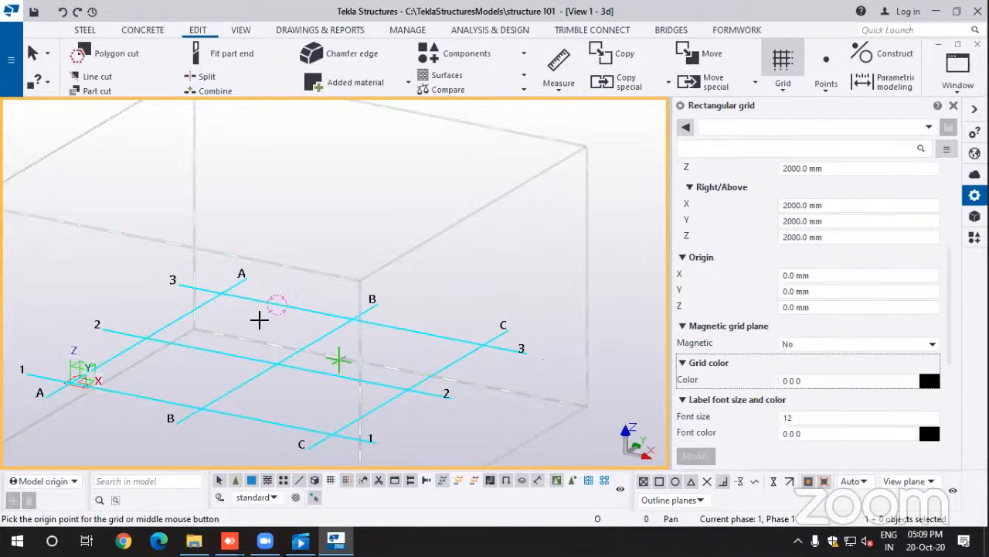
scroll(897, 415, down, 2)
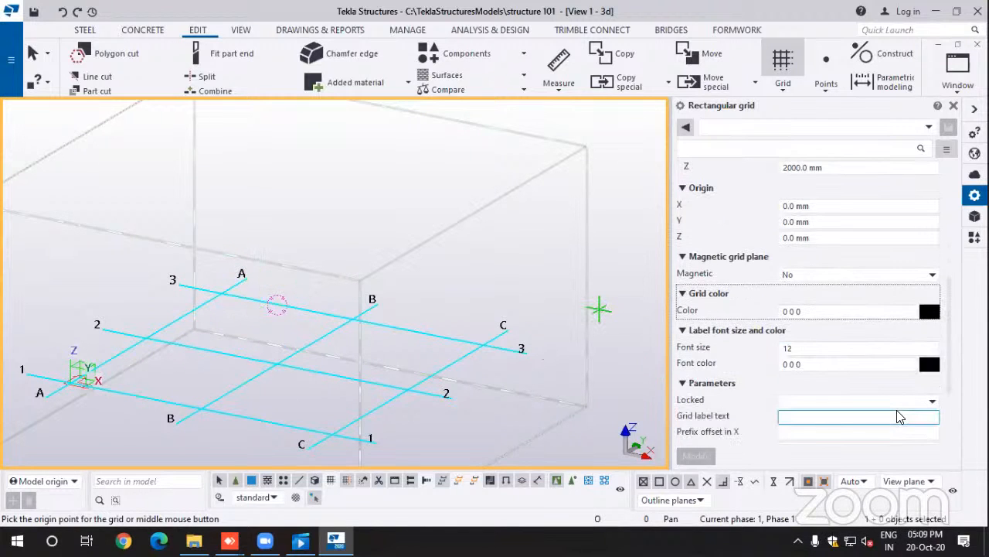
scroll(899, 414, down, 2)
scroll(908, 379, up, 6)
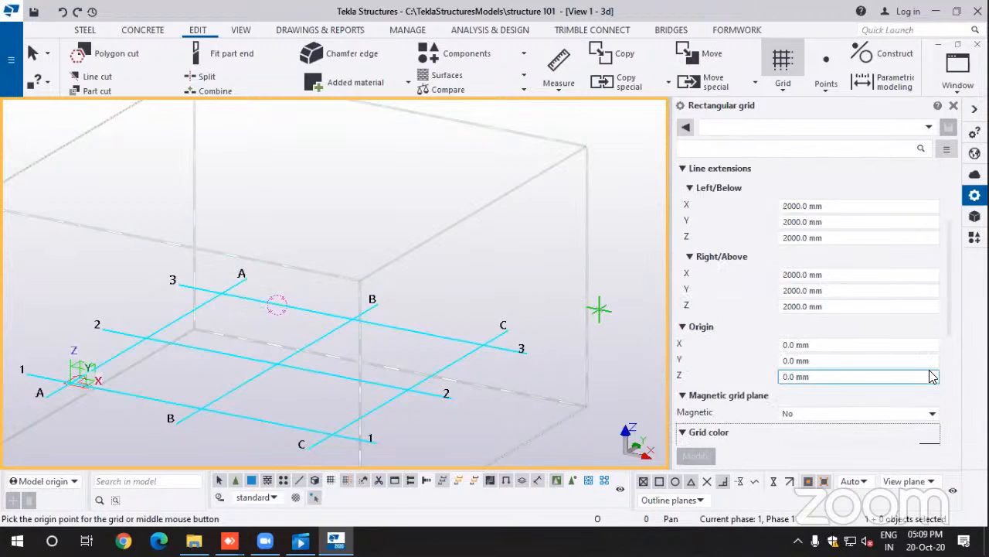
scroll(897, 359, up, 1)
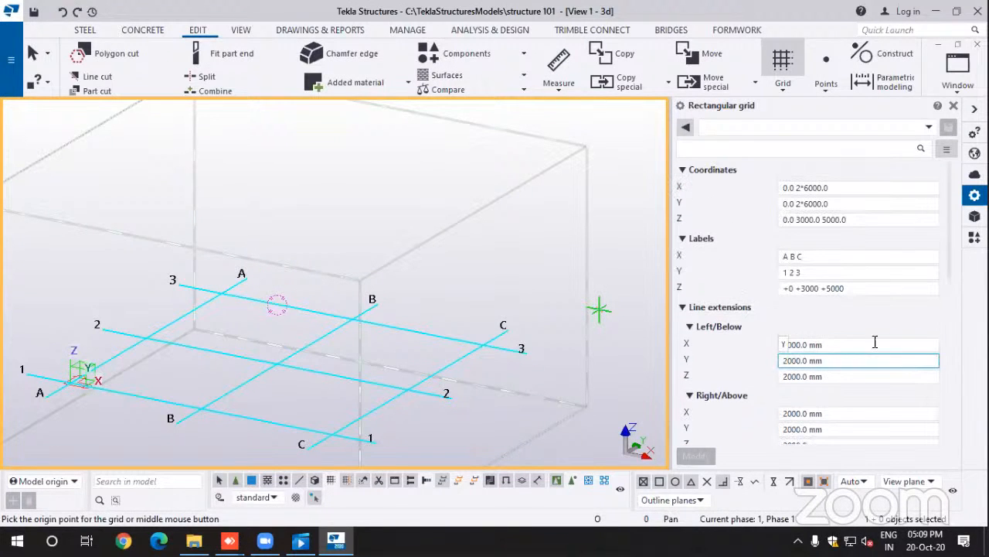
click(849, 188)
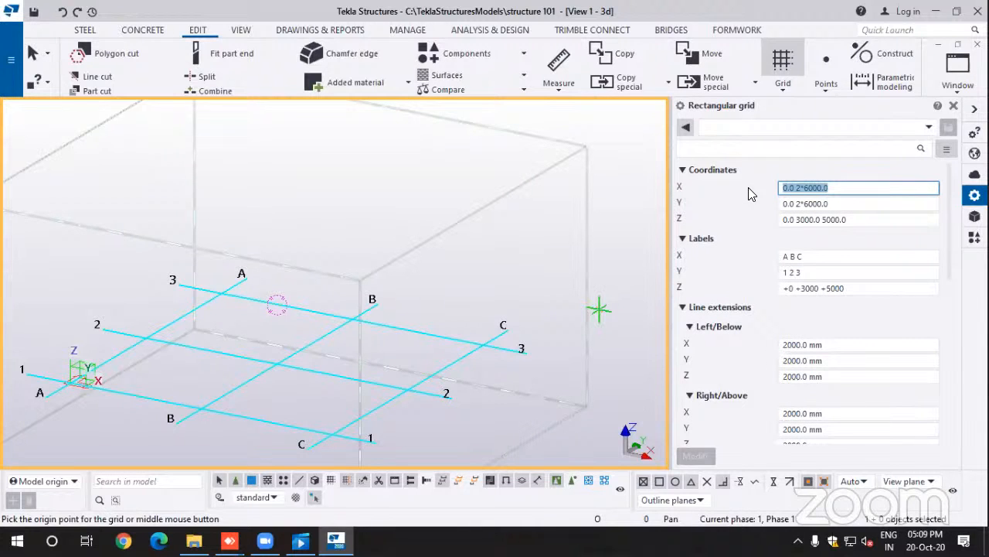
text(0)
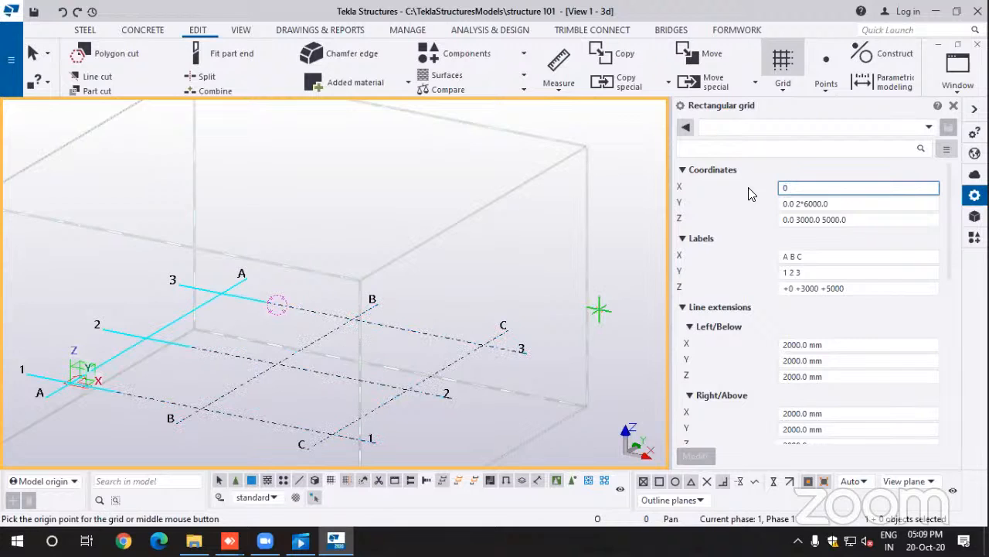
text( 3000)
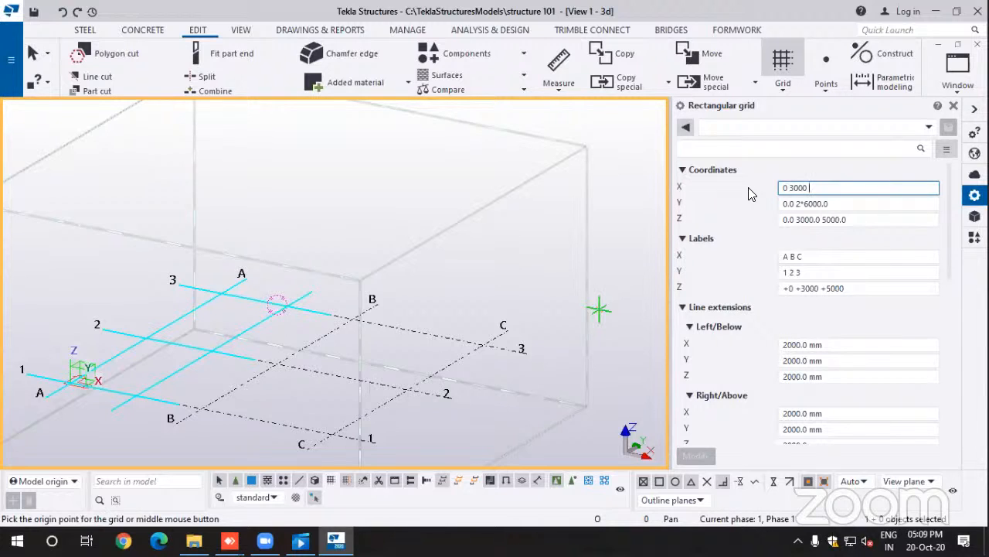
text(3000)
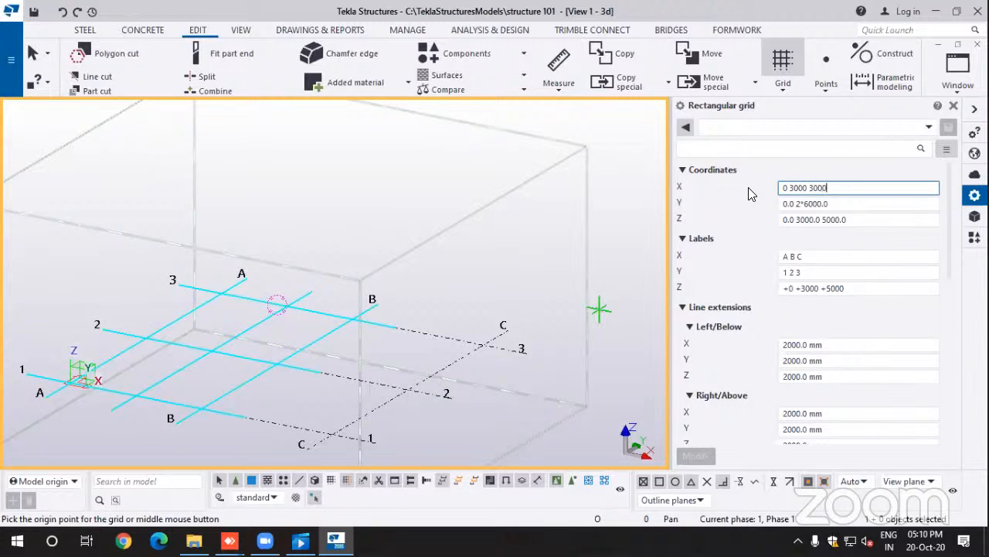
text( 4000)
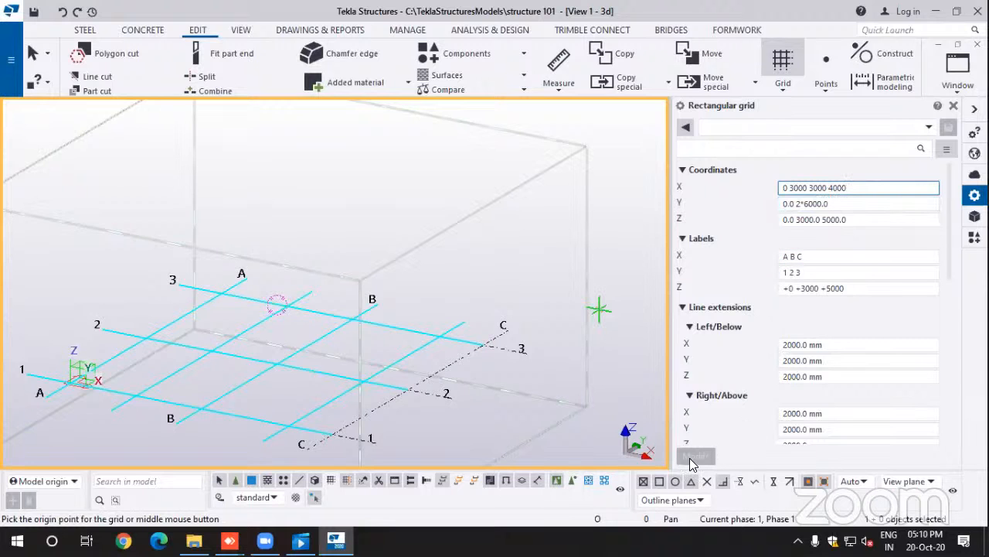
click(519, 285)
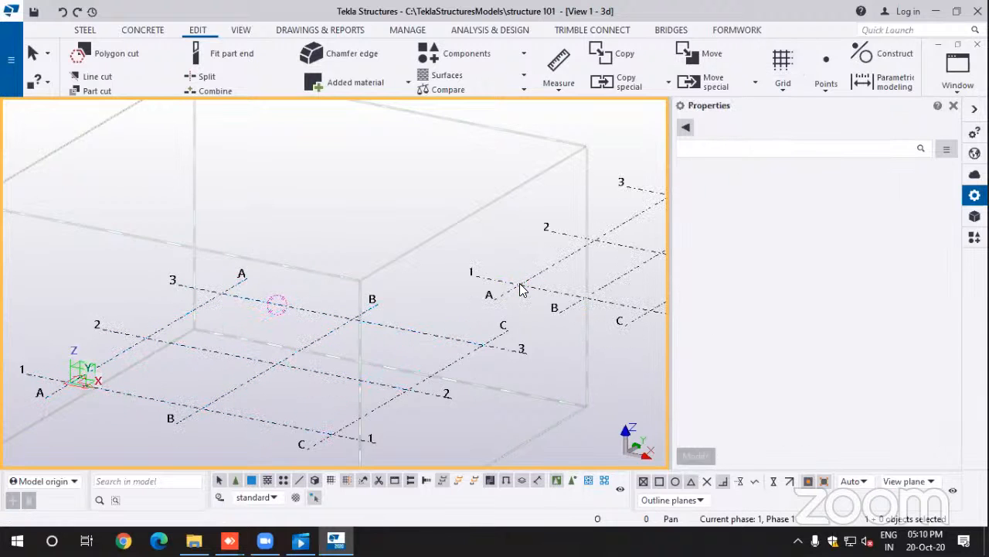
Step: Delete the newly placed second rectangular grid outside the work area
scroll(507, 283, down, 2)
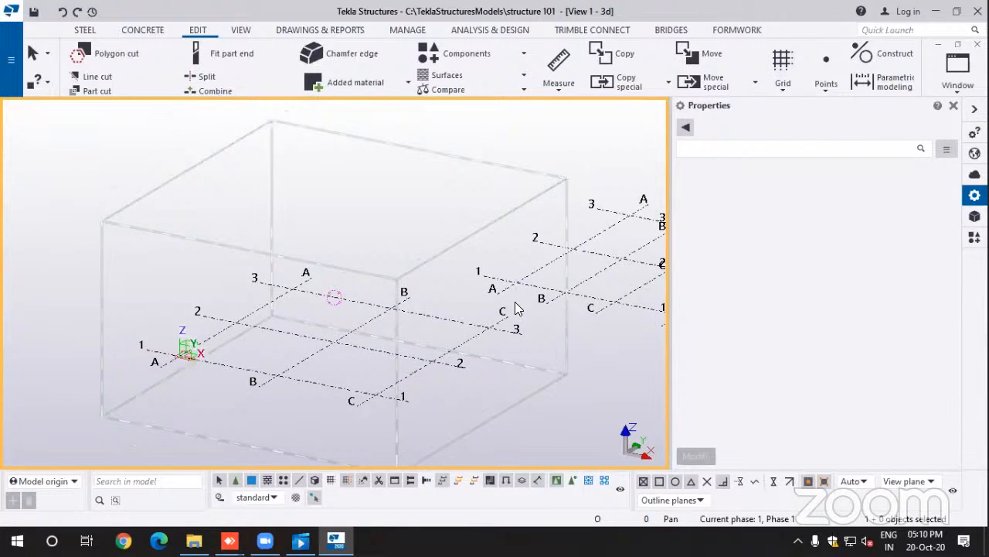
scroll(517, 288, down, 2)
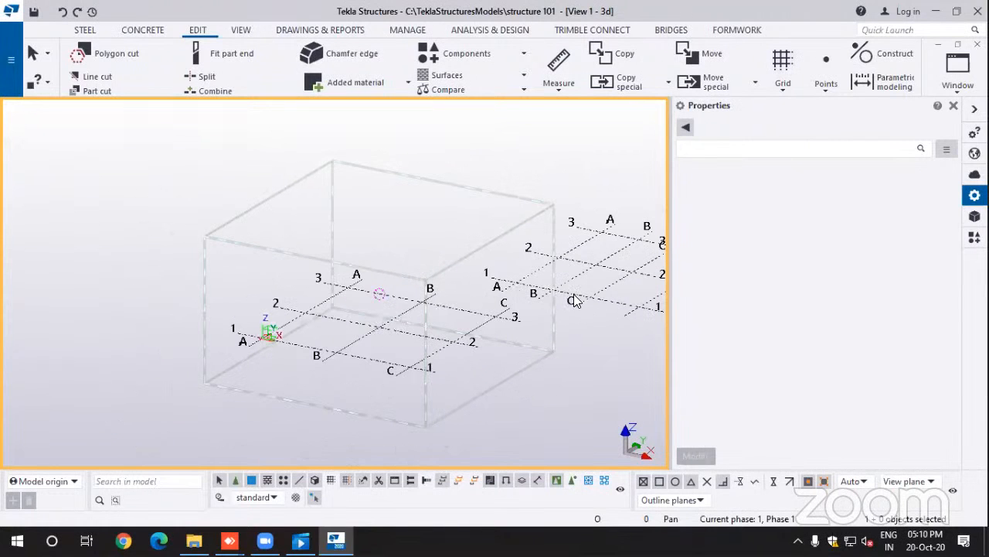
scroll(572, 302, down, 1)
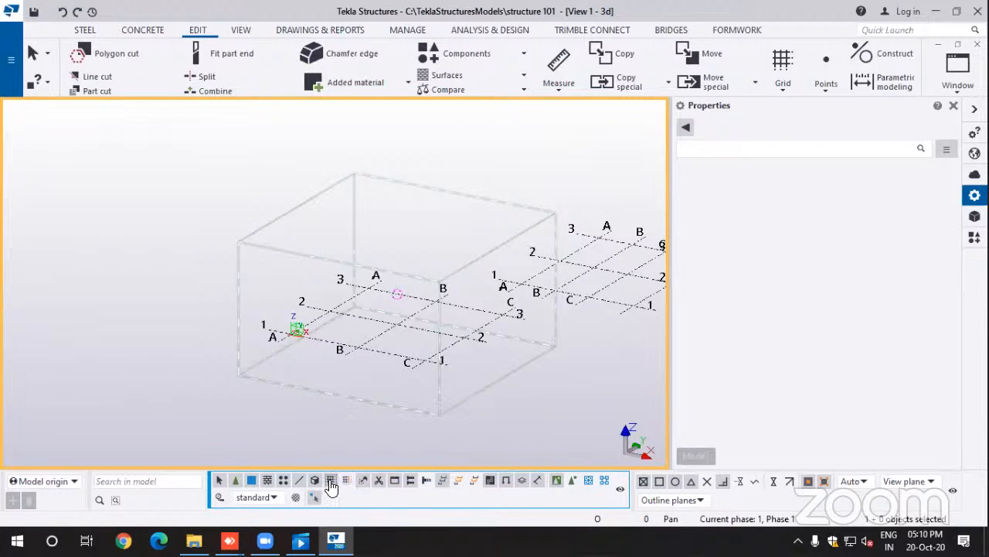
click(573, 287)
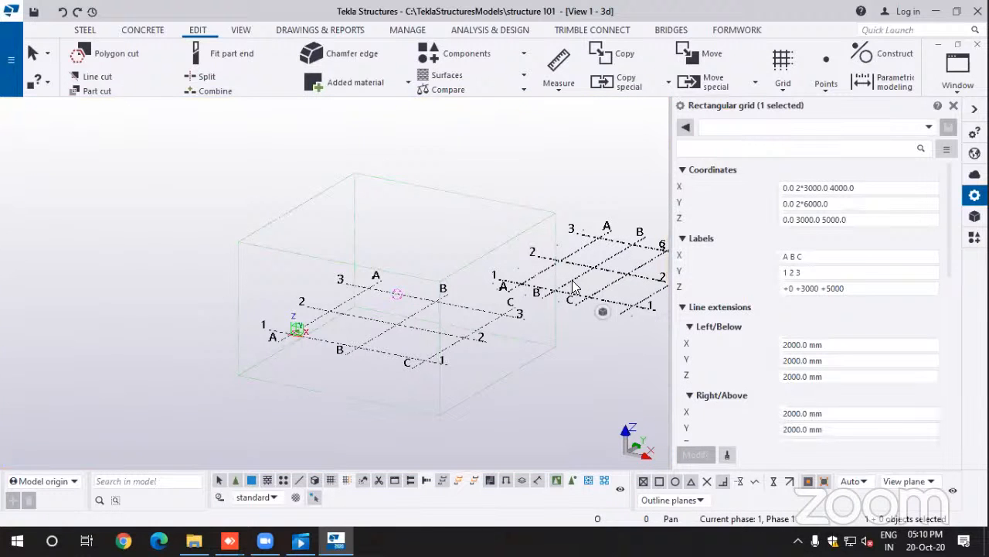
key(Delete)
click(468, 296)
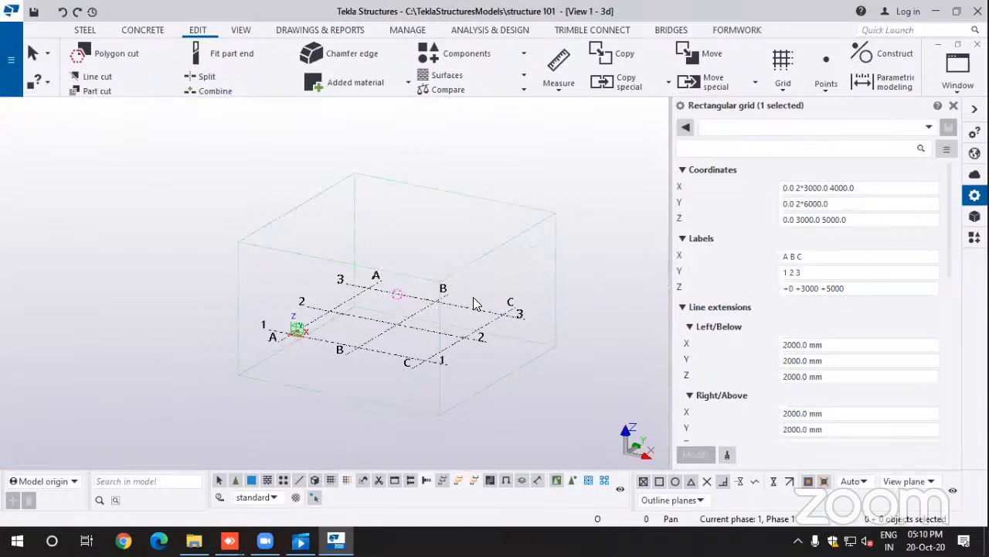
click(389, 334)
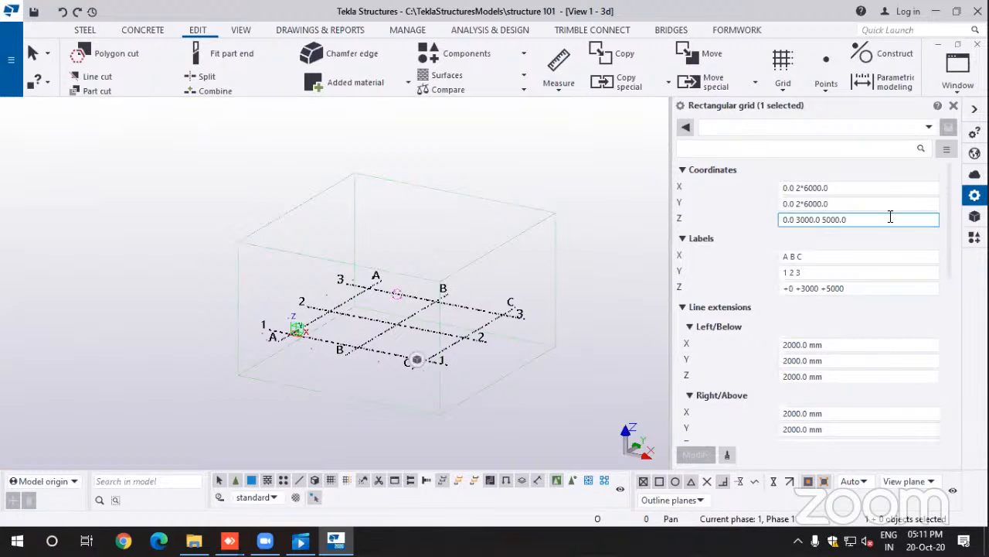
click(842, 190)
text(0 300)
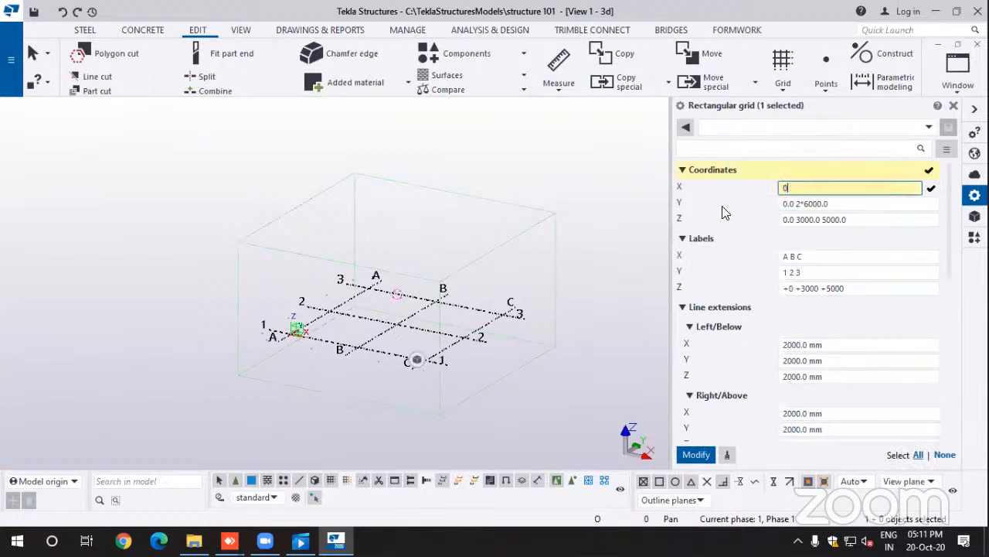
text(0 4000 3)
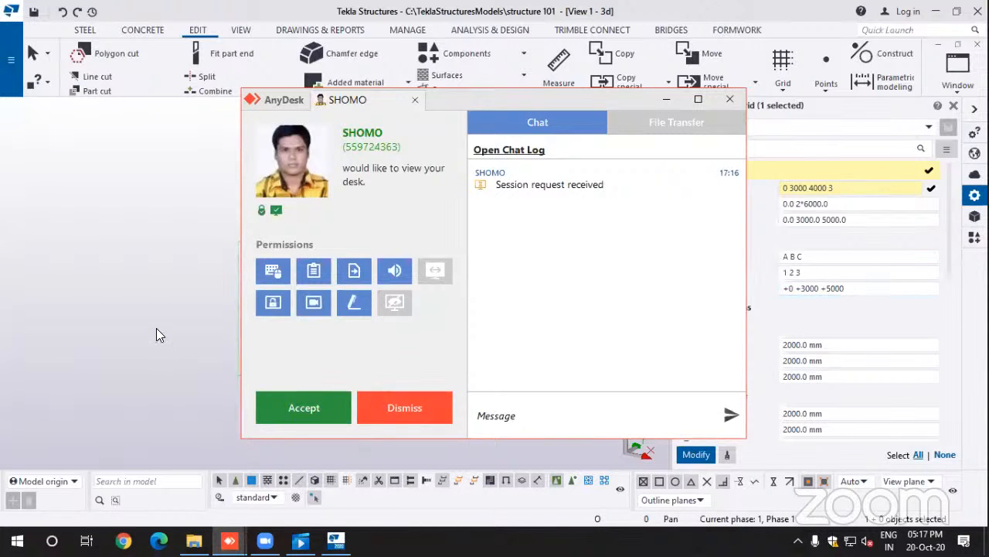
Step: Accept the incoming AnyDesk remote session request and minimize its window to return to the model
click(272, 408)
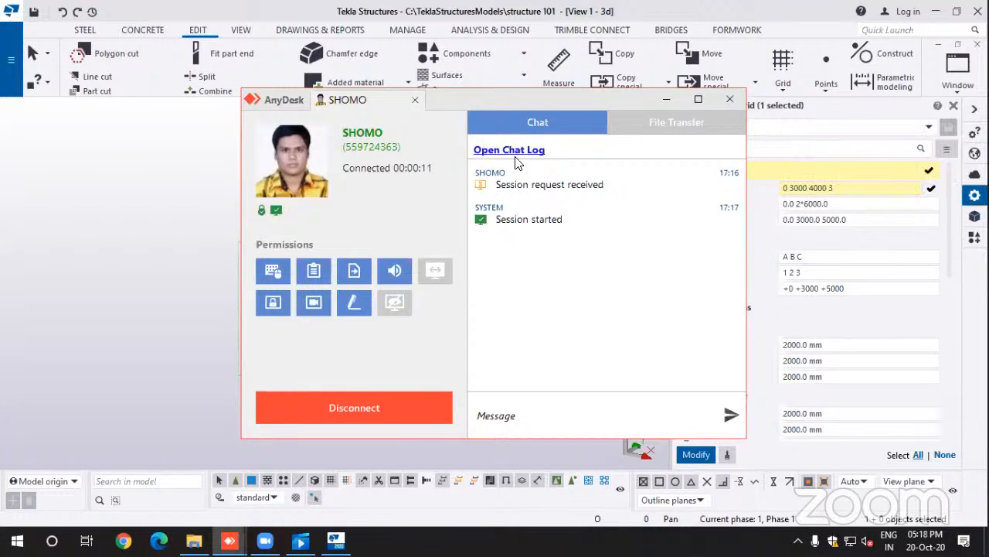
click(668, 99)
click(819, 203)
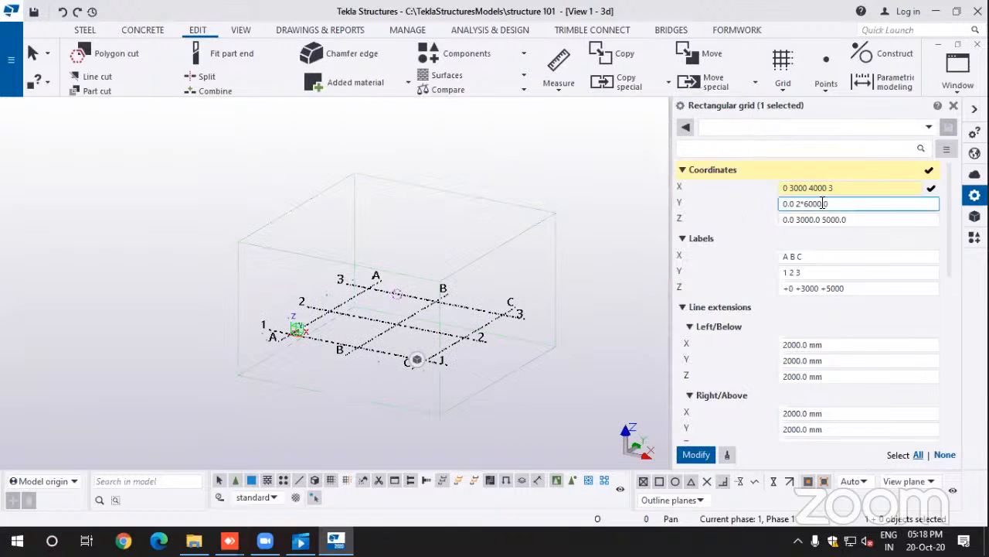
click(844, 189)
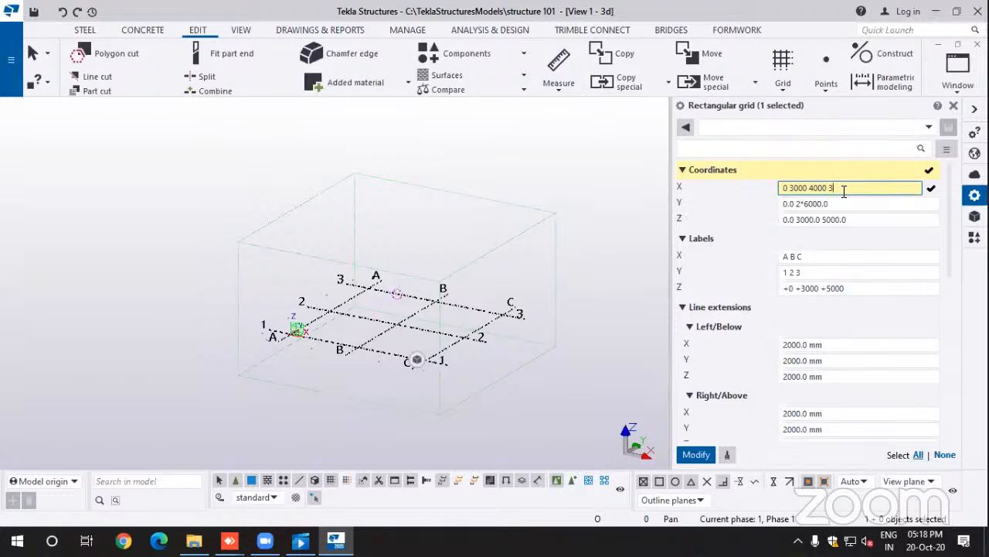
text(000)
click(697, 455)
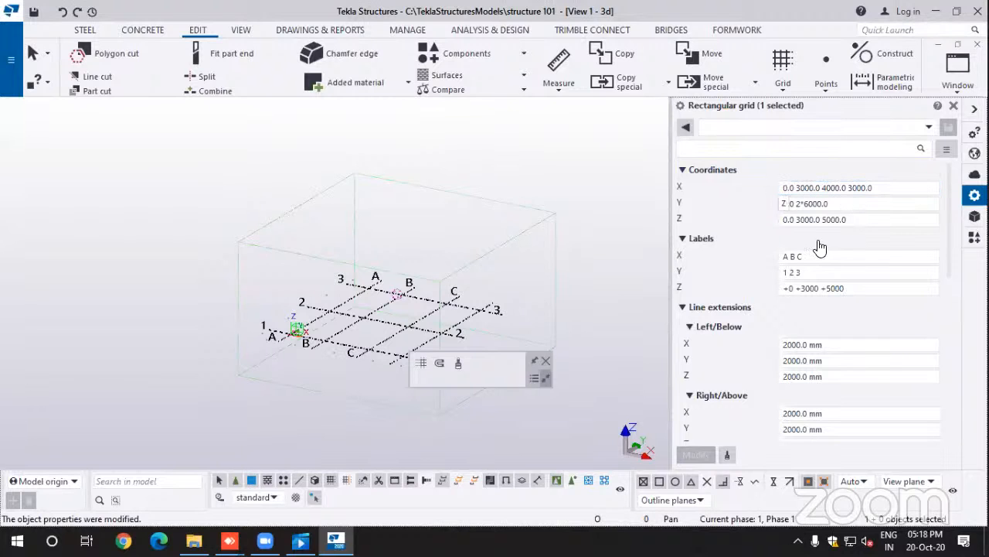
Step: Set the grid's X labels to A B C D and apply the change
click(790, 256)
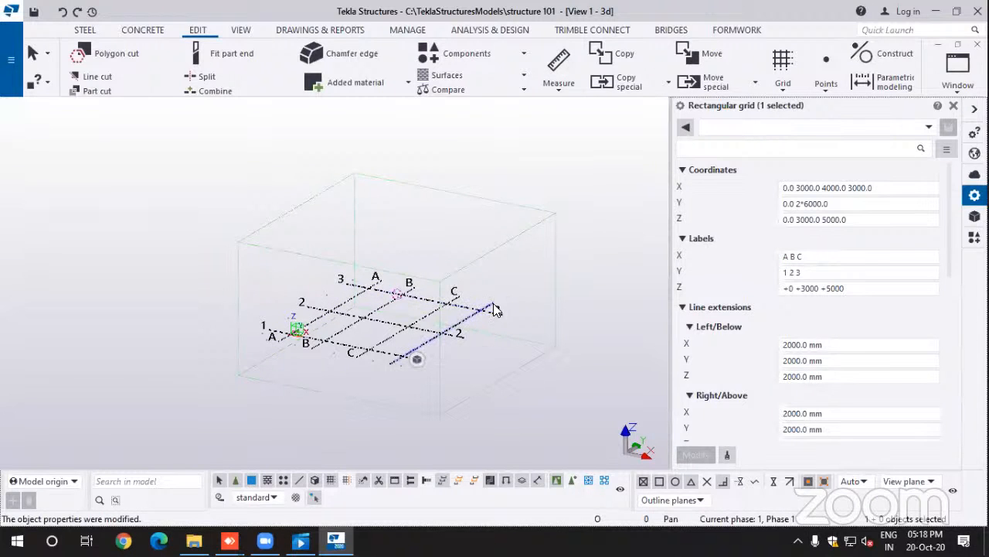
click(814, 257)
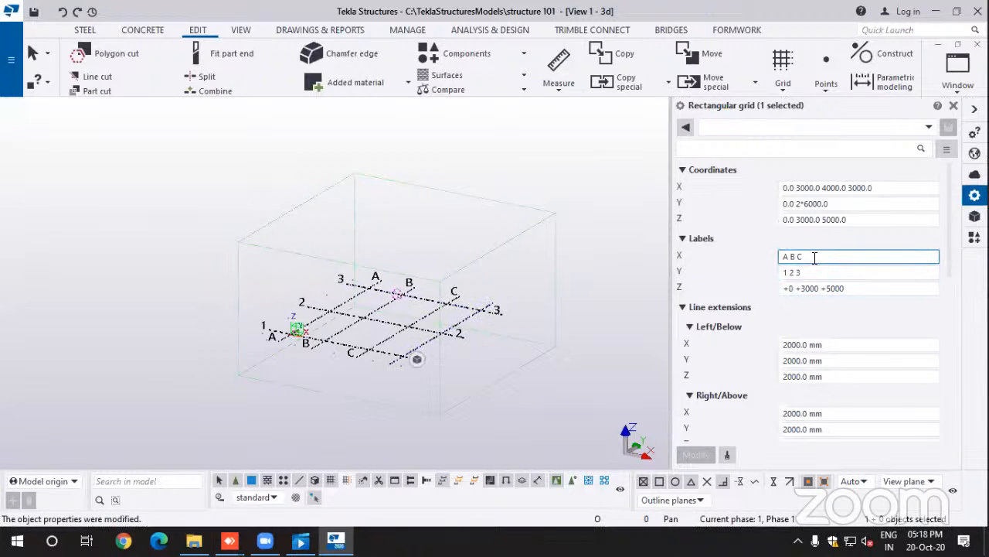
text(d)
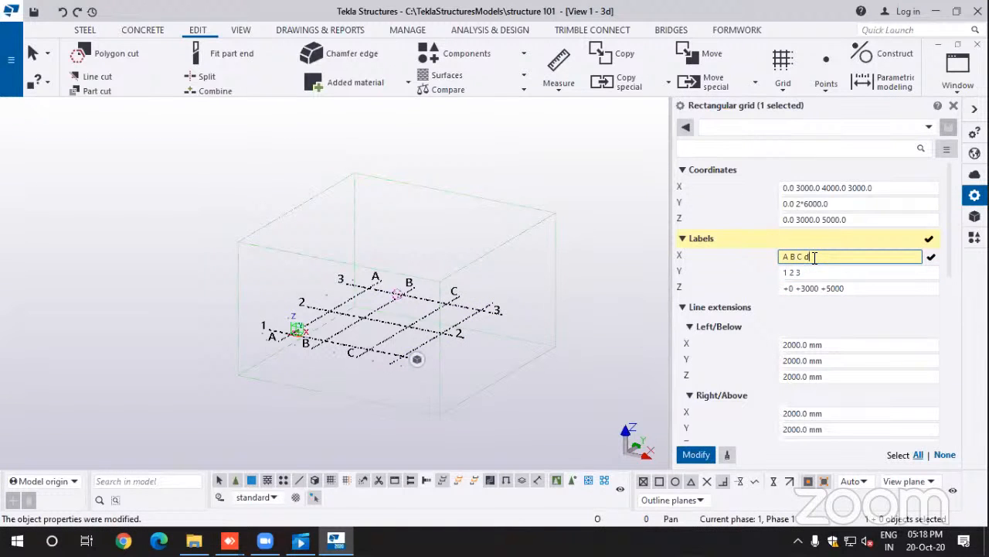
key(BackSpace)
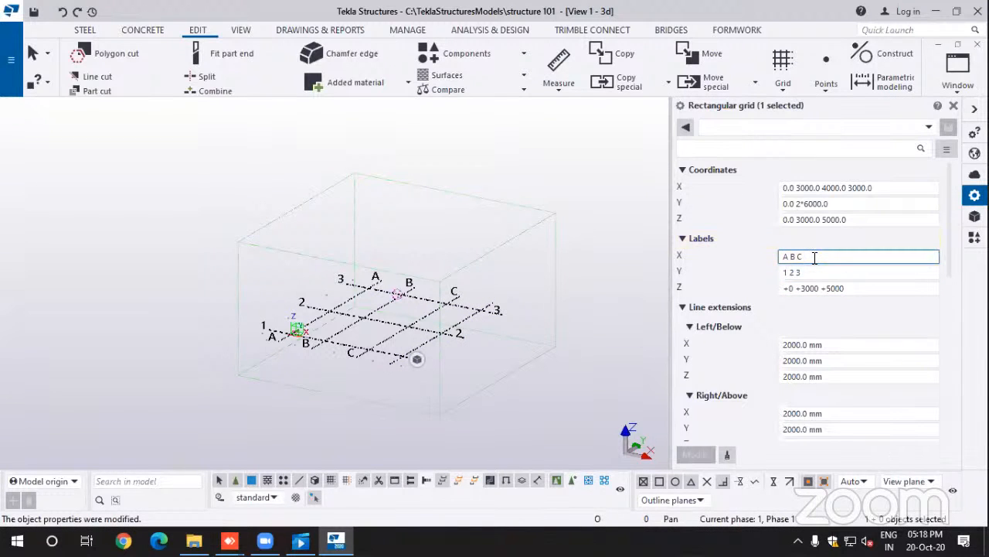
text(D)
click(696, 455)
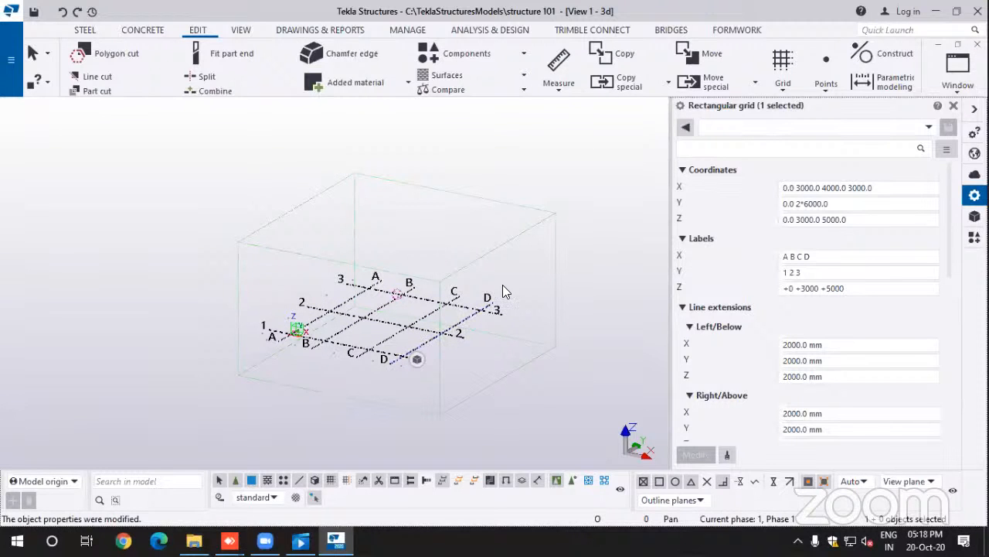
Step: Display the reference models list and view the modified grid up close
click(975, 216)
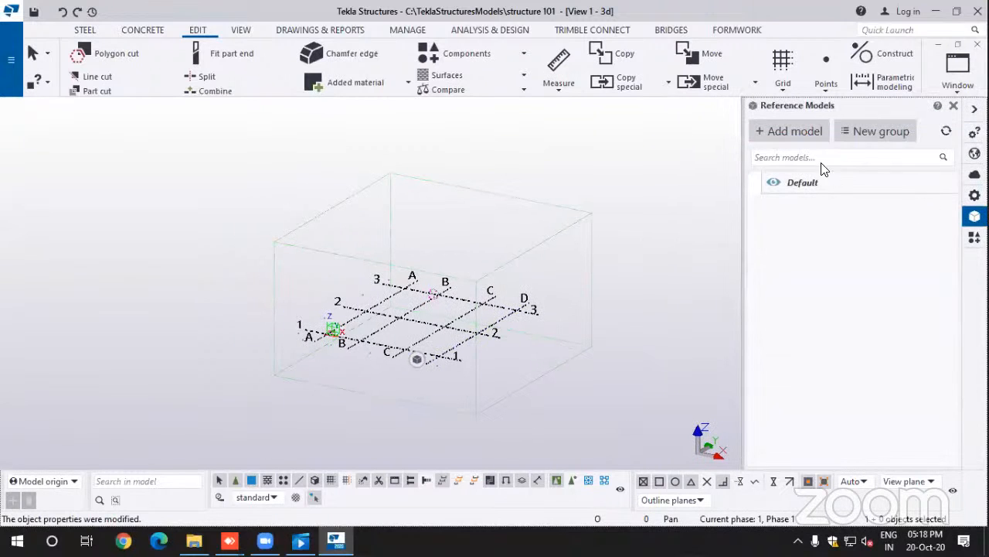
scroll(486, 310, down, 1)
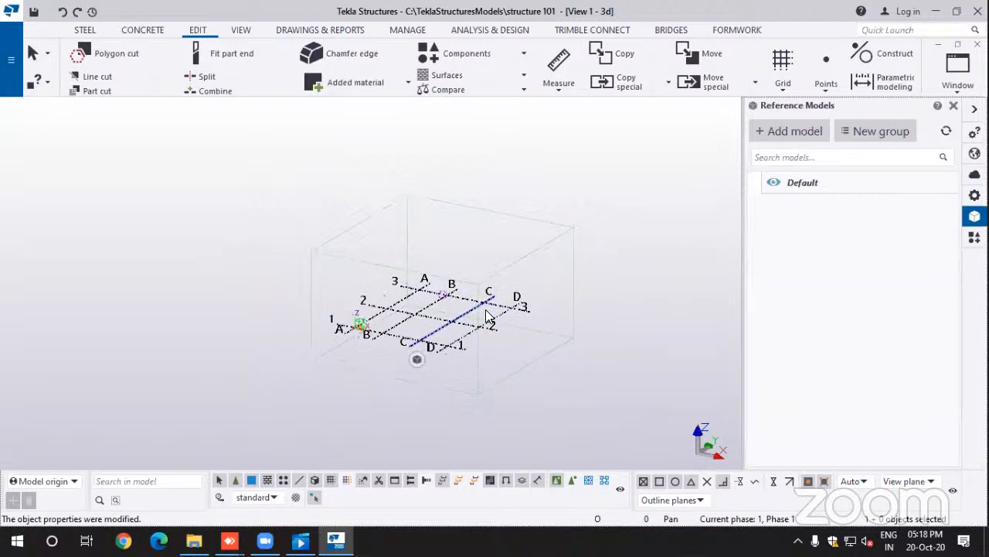
scroll(486, 310, up, 2)
scroll(486, 309, up, 2)
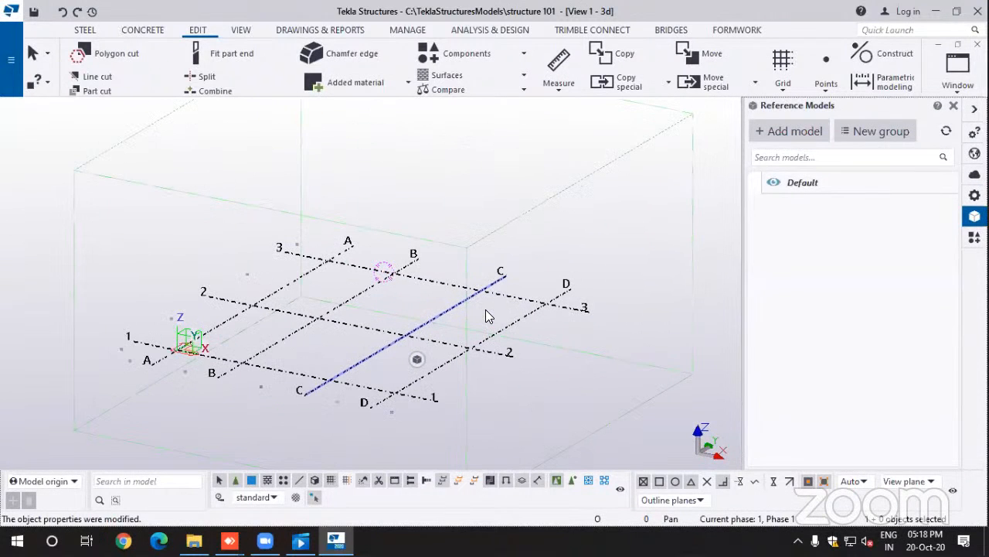
Step: Minimize Tekla Structures, open StructuralPlan-01-EntryLevel.dwg from the desktop in AutoCAD and examine its overall grid layout
click(937, 13)
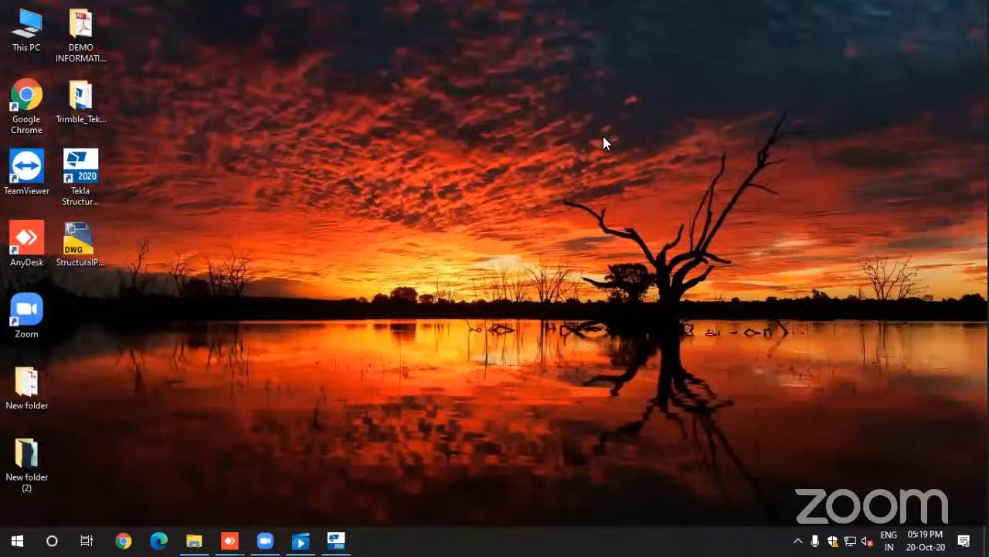
click(79, 249)
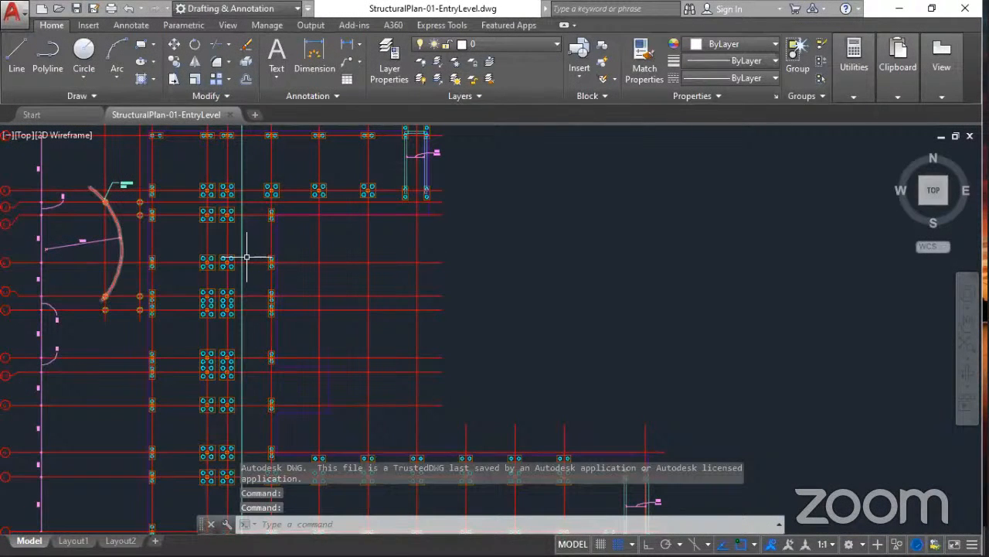
scroll(312, 240, down, 2)
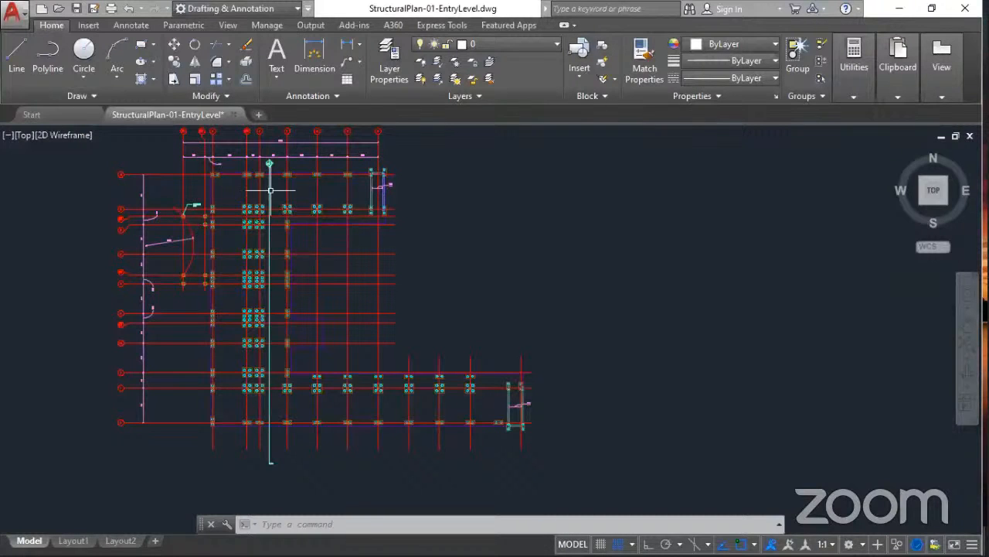
middle_drag(239, 224, 288, 263)
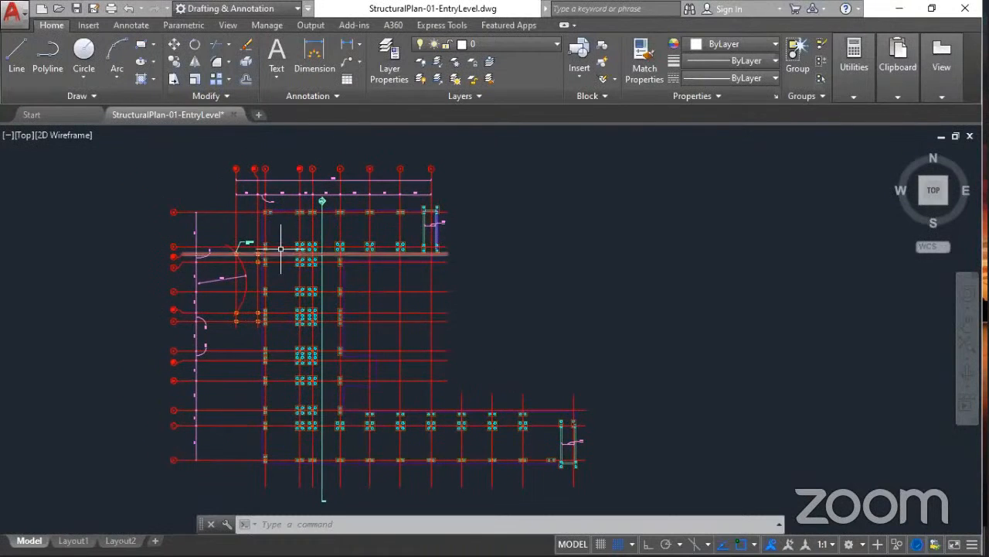
scroll(283, 247, up, 8)
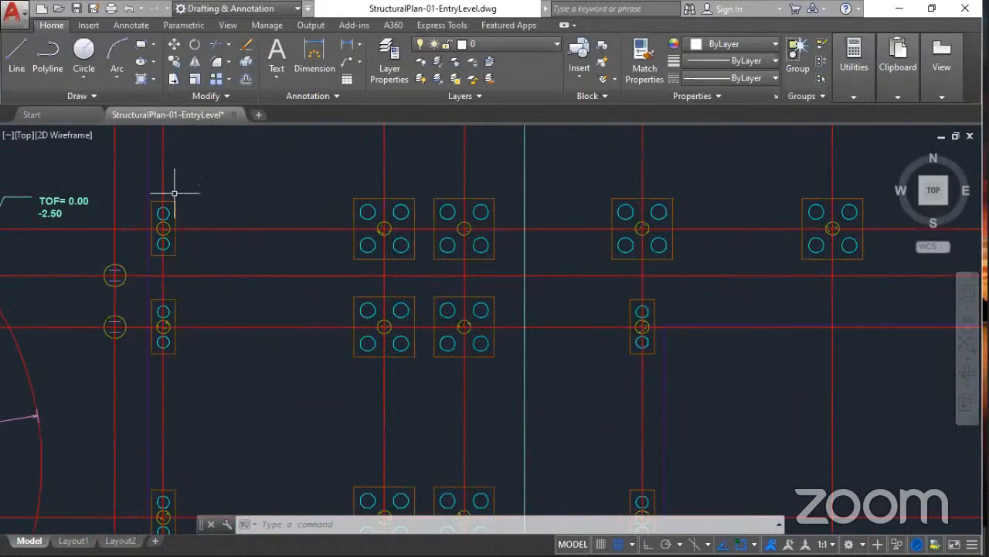
scroll(149, 187, down, 5)
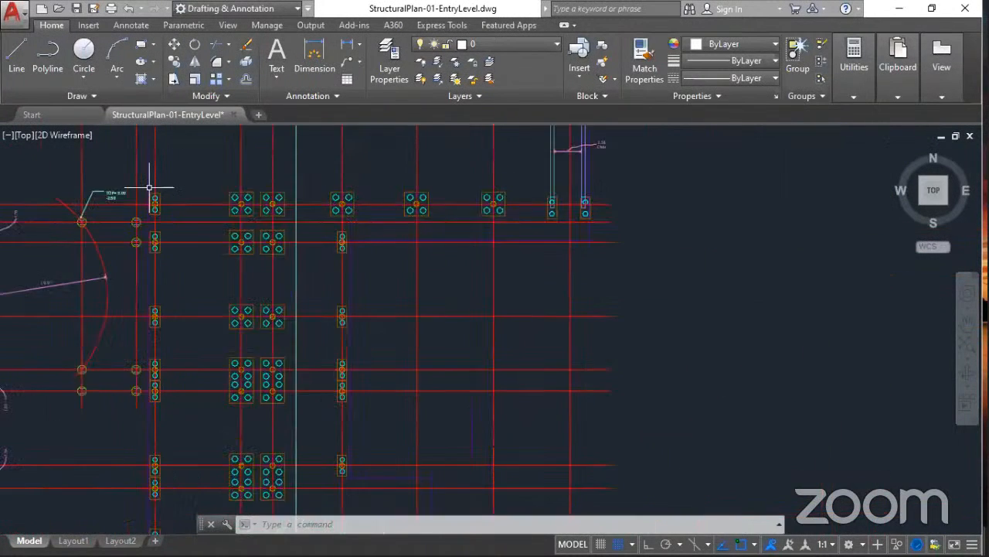
middle_drag(162, 188, 177, 272)
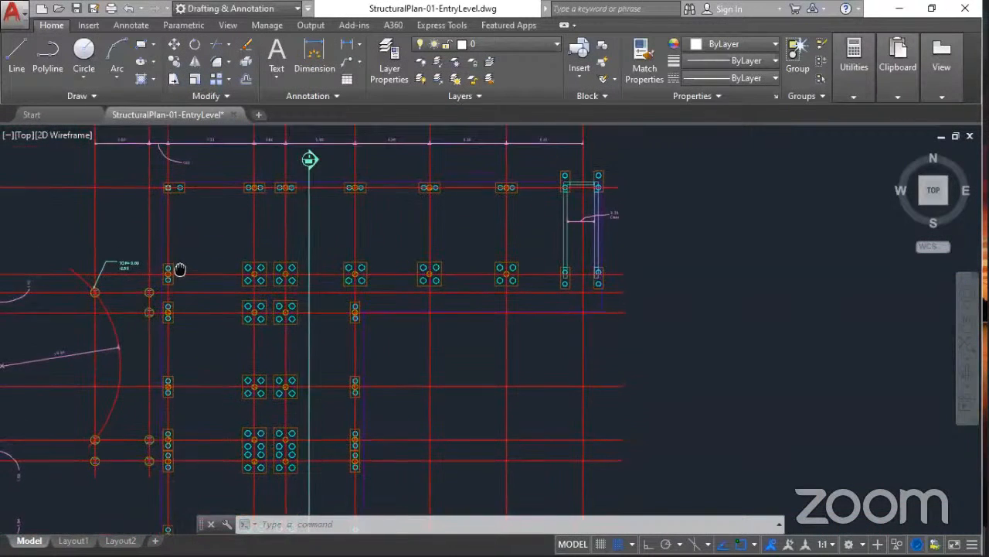
scroll(180, 266, down, 3)
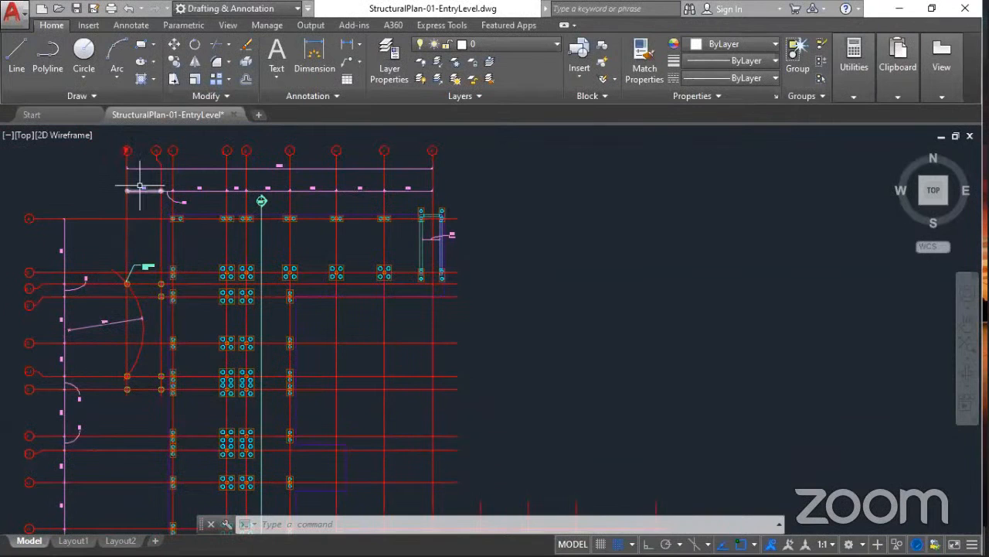
Step: Examine the column and footing symbols at the grid intersections along with the plan's grid labels and spacing
scroll(188, 222, up, 10)
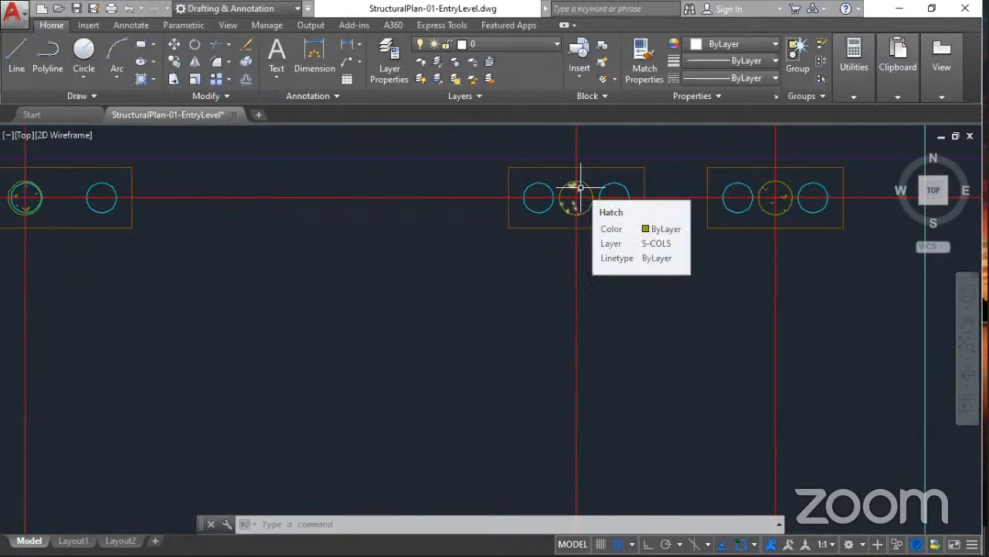
scroll(581, 188, up, 3)
scroll(581, 188, up, 2)
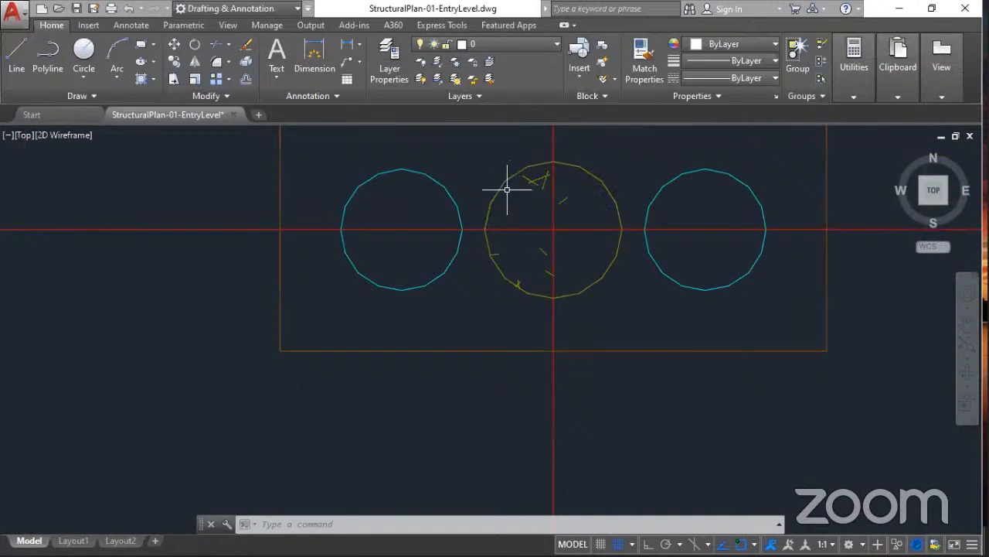
scroll(513, 259, down, 5)
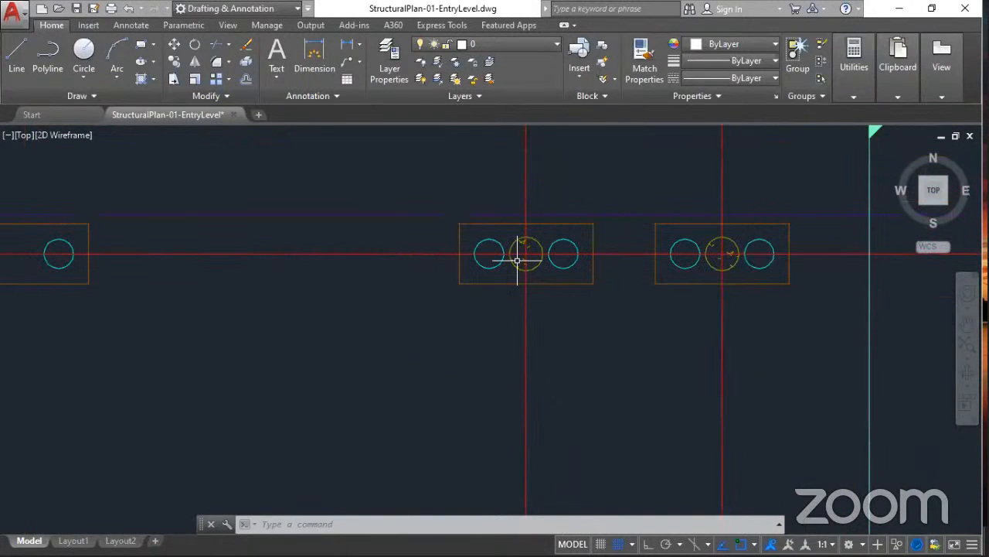
scroll(517, 261, down, 6)
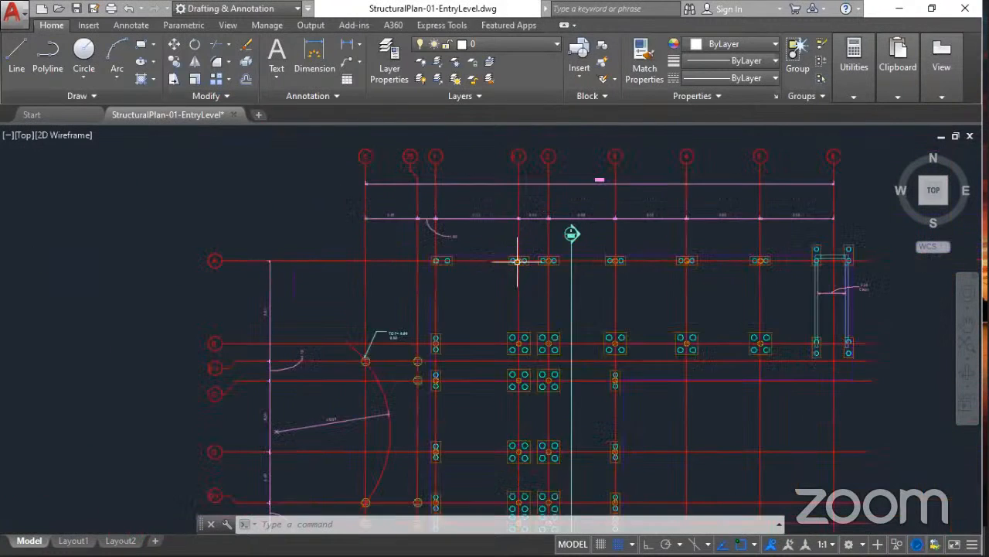
mouse_move(545, 336)
middle_down()
mouse_move(555, 343)
mouse_move(521, 267)
middle_up()
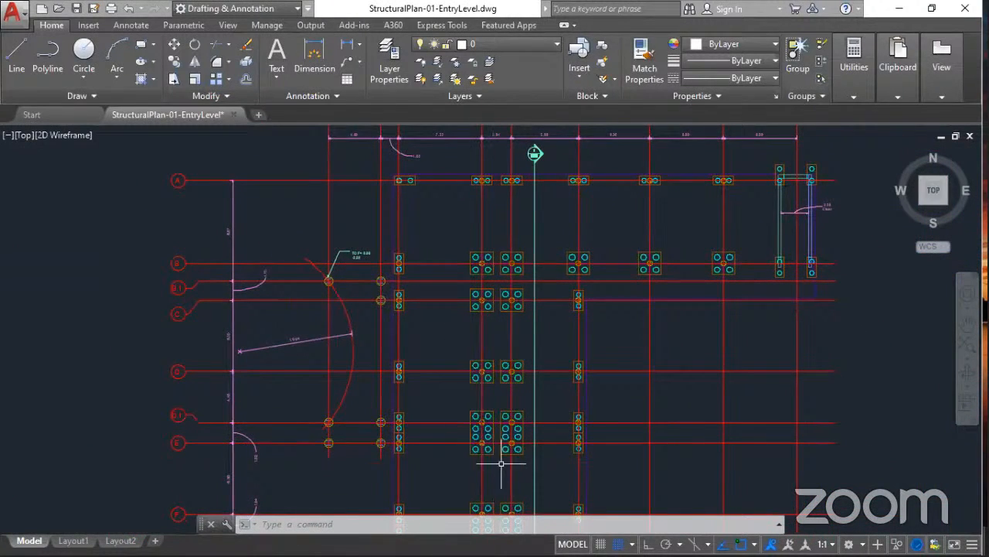
scroll(447, 319, down, 2)
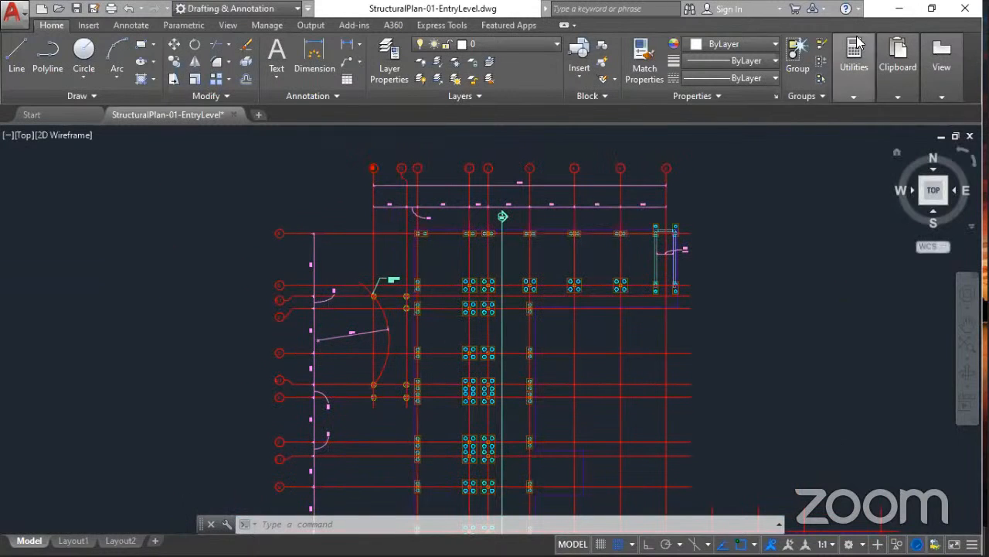
Step: Close the structural plan drawing and AutoCAD without saving changes, and switch back to Tekla Structures
click(965, 8)
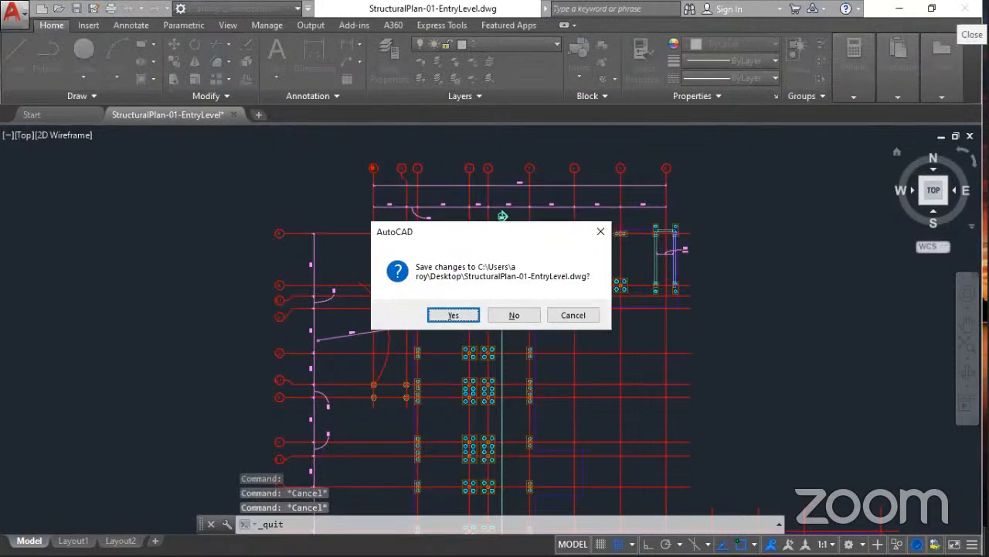
click(514, 314)
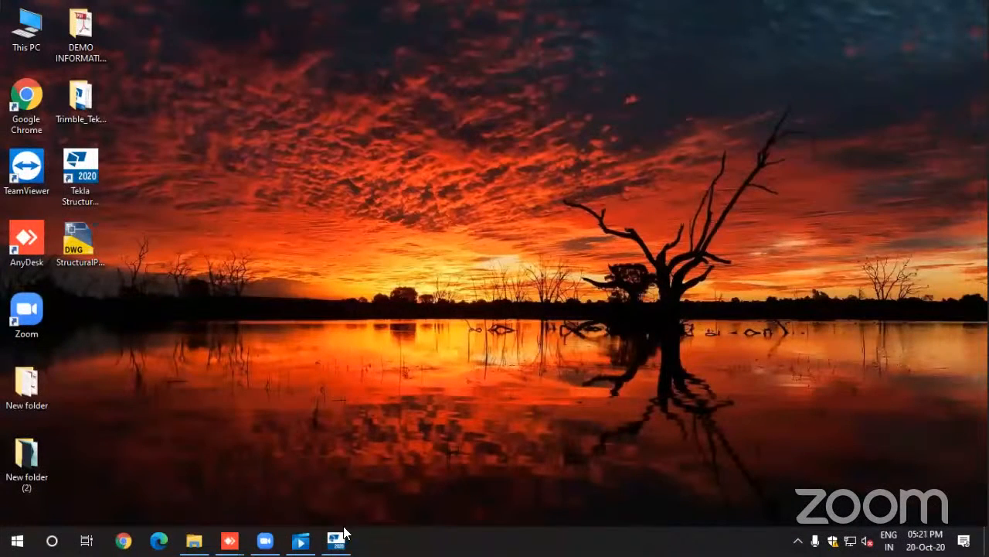
click(338, 538)
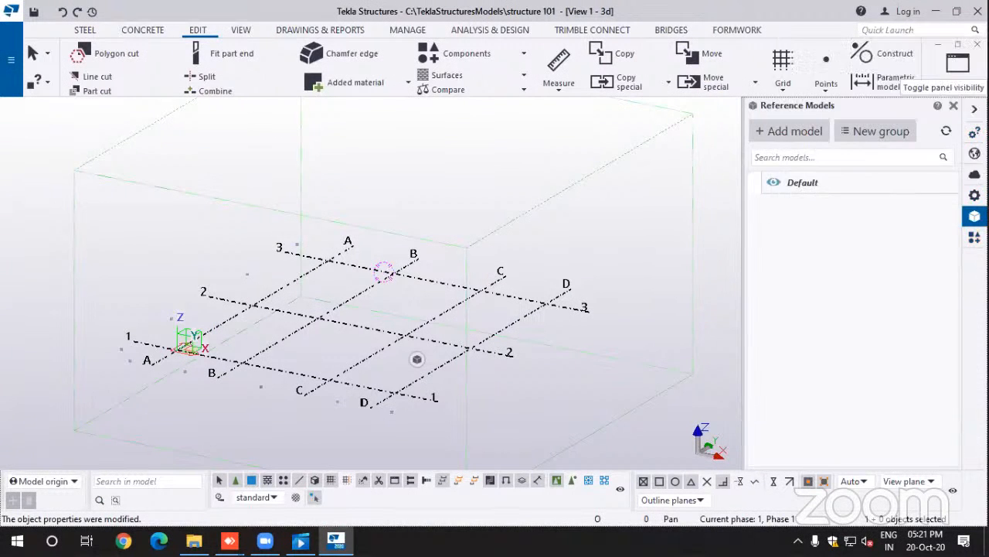
Step: Hide the reference models list and display it again
click(974, 216)
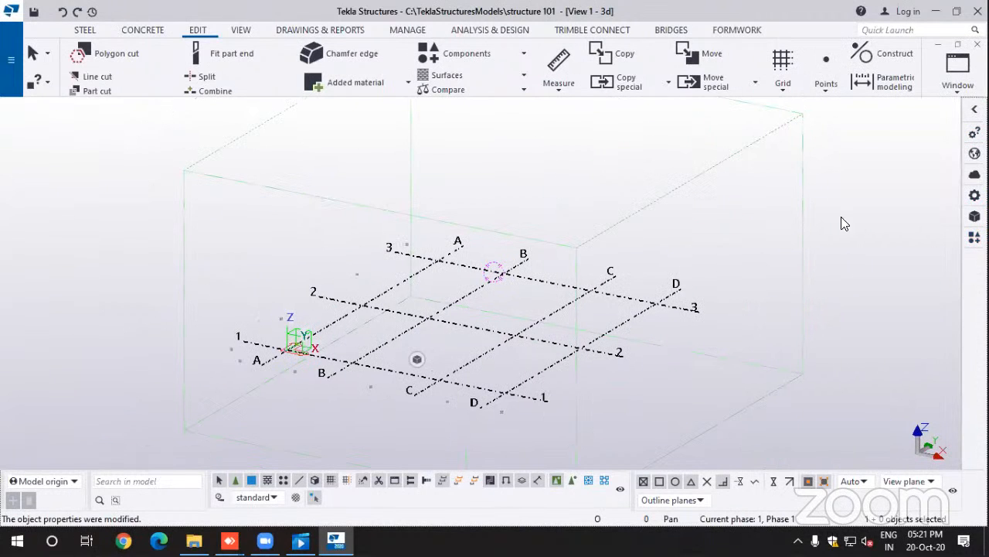
click(974, 109)
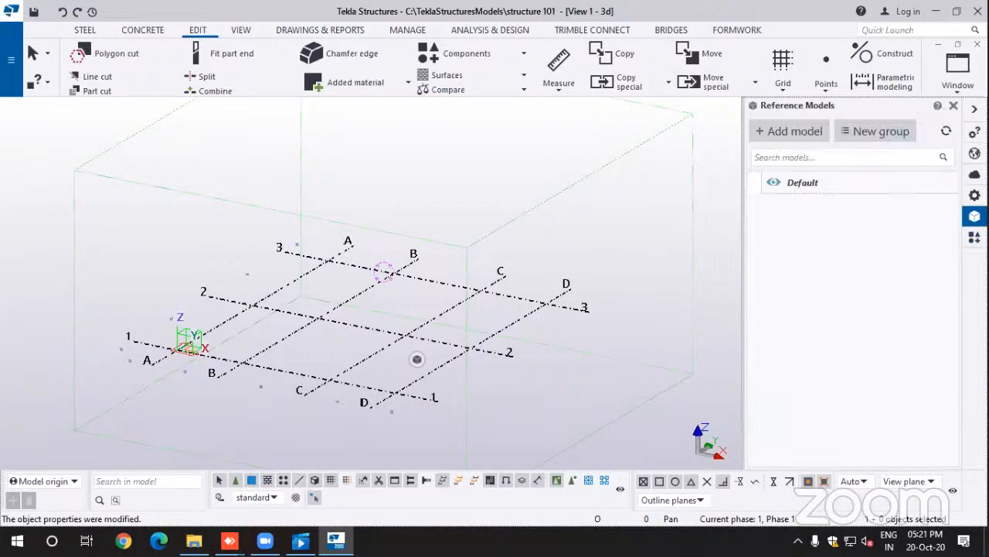
Step: Add StructuralPlan-01-EntryLevel from the desktop as a reference model at the model origin, expanding the work area to include it
click(792, 136)
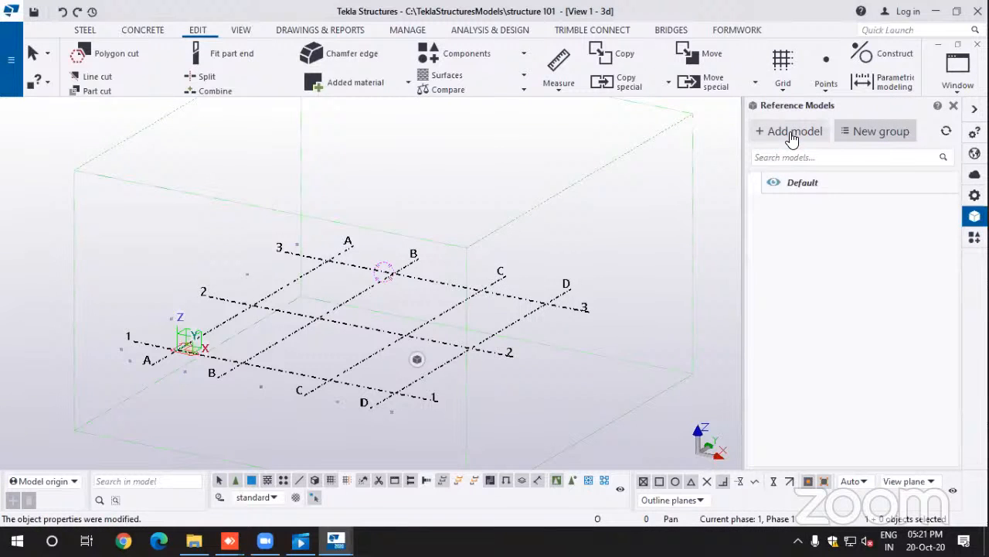
click(793, 136)
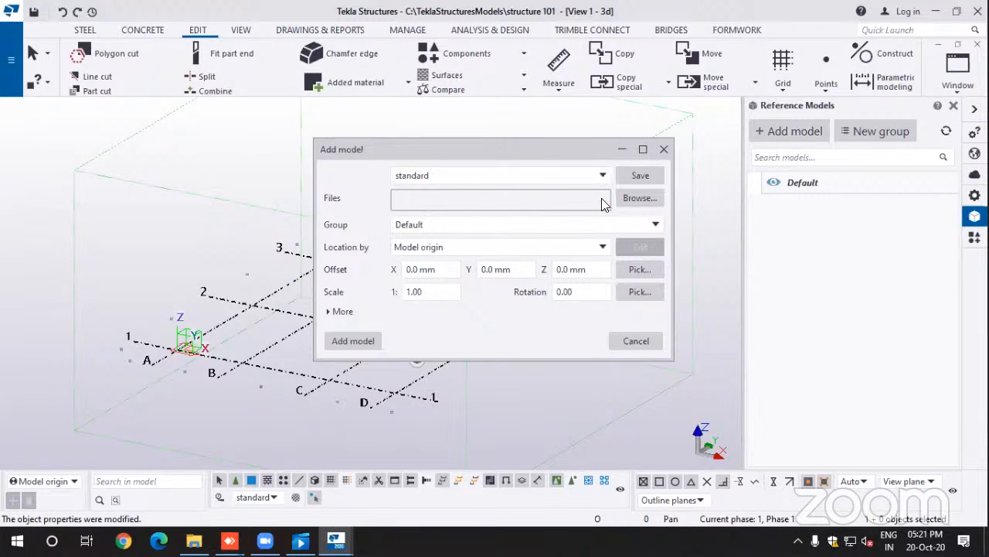
click(640, 199)
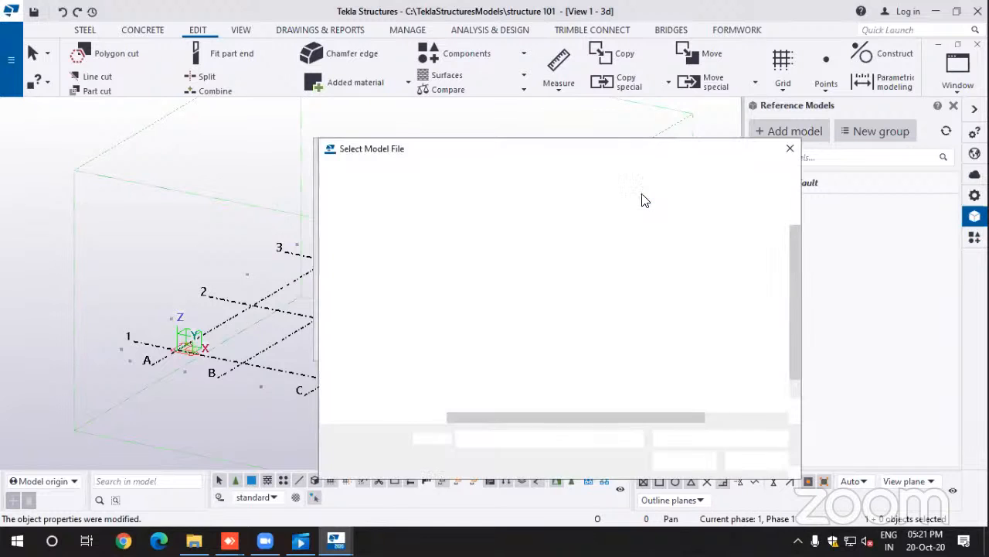
scroll(560, 303, down, 1)
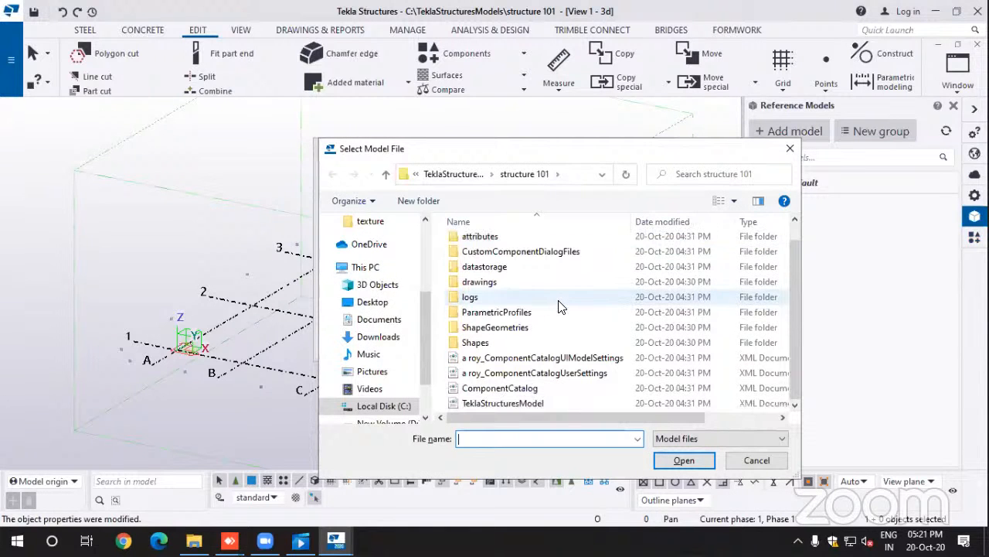
click(372, 302)
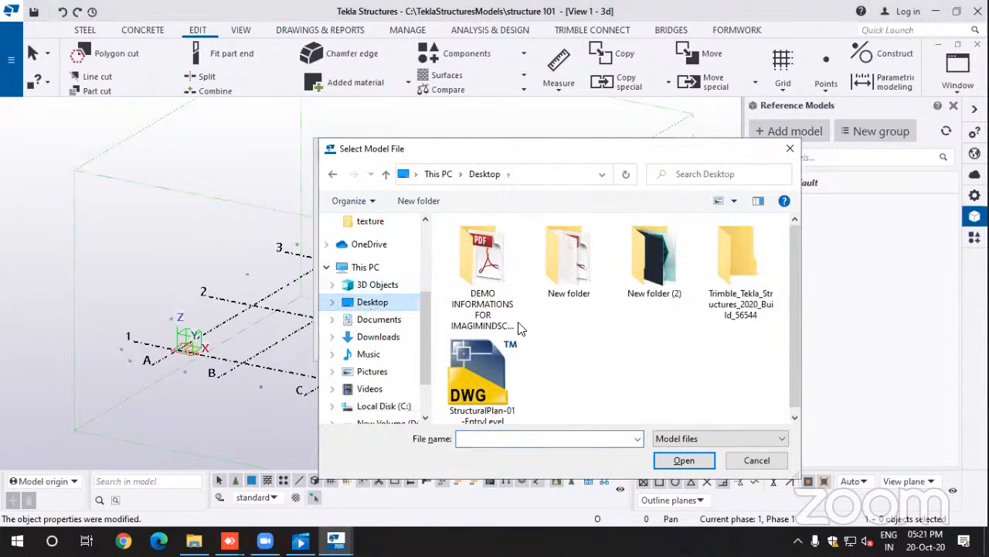
click(484, 377)
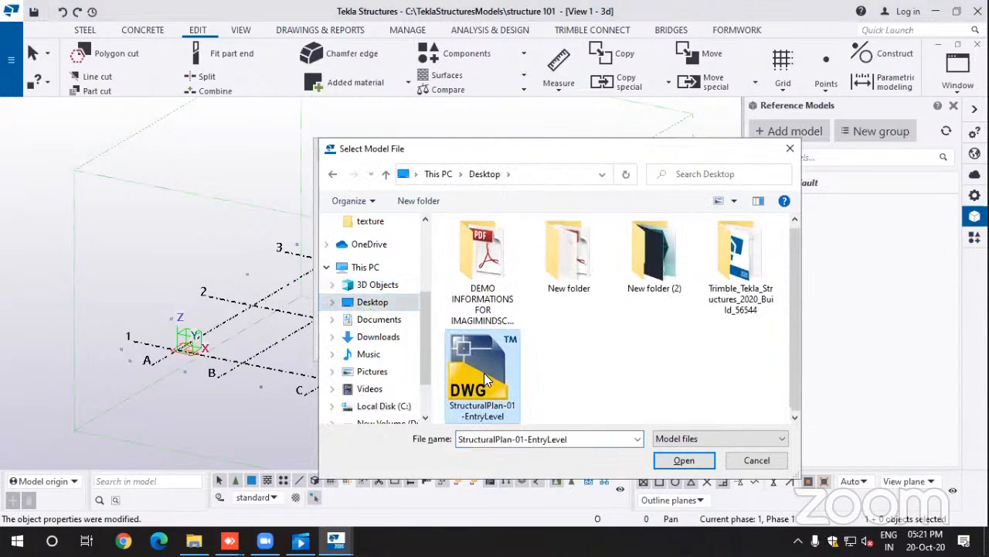
click(684, 462)
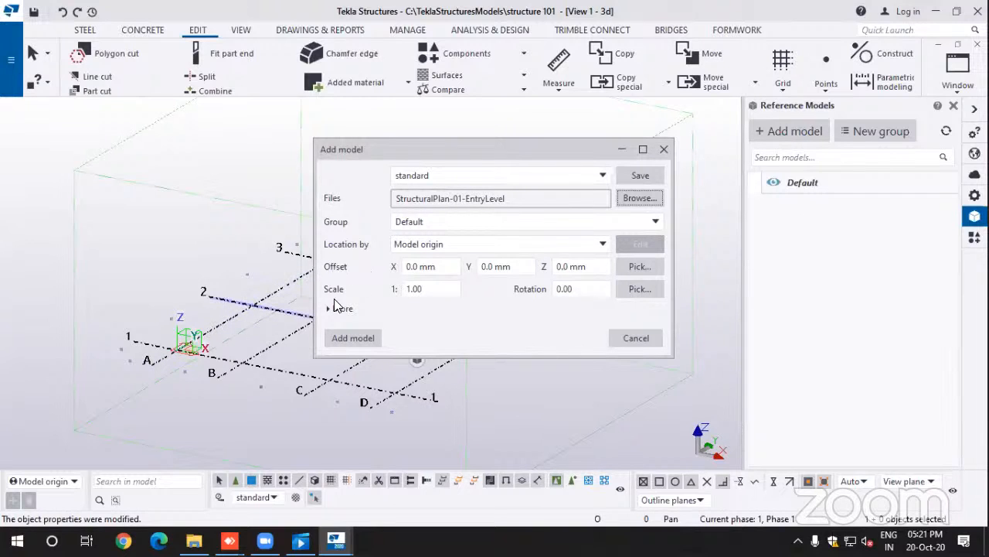
click(349, 339)
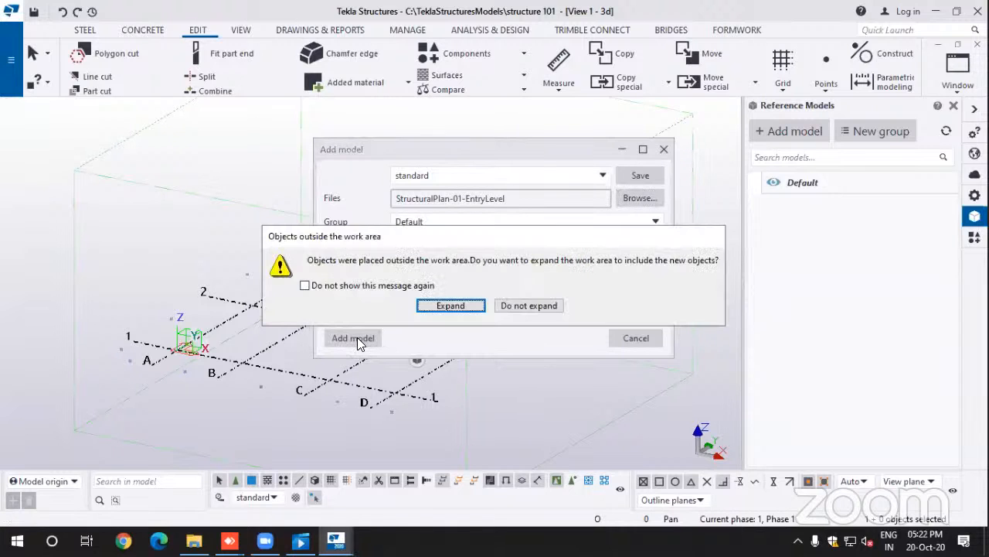
click(438, 309)
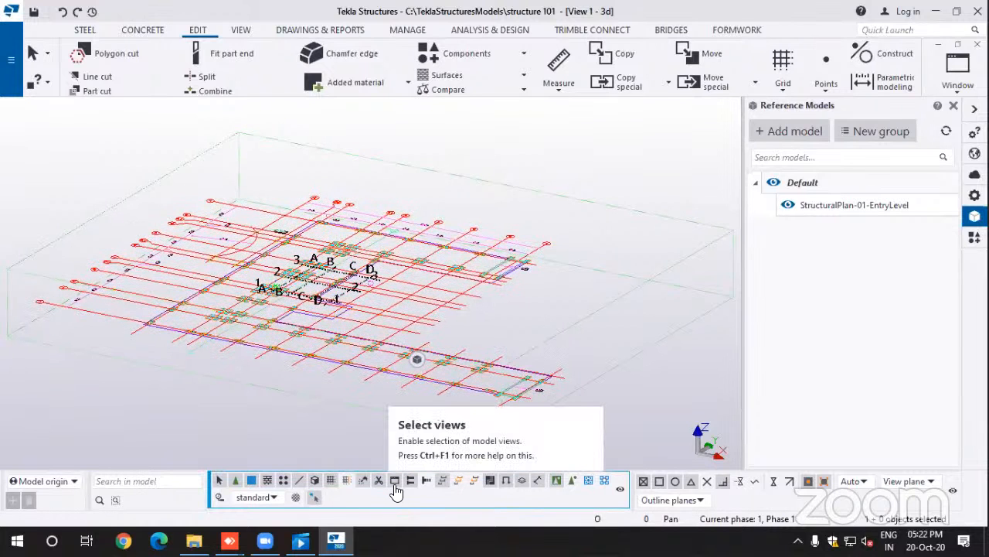
Step: Open the 3D view's properties, set its angle to Plane and rename the view plan
double_click(279, 407)
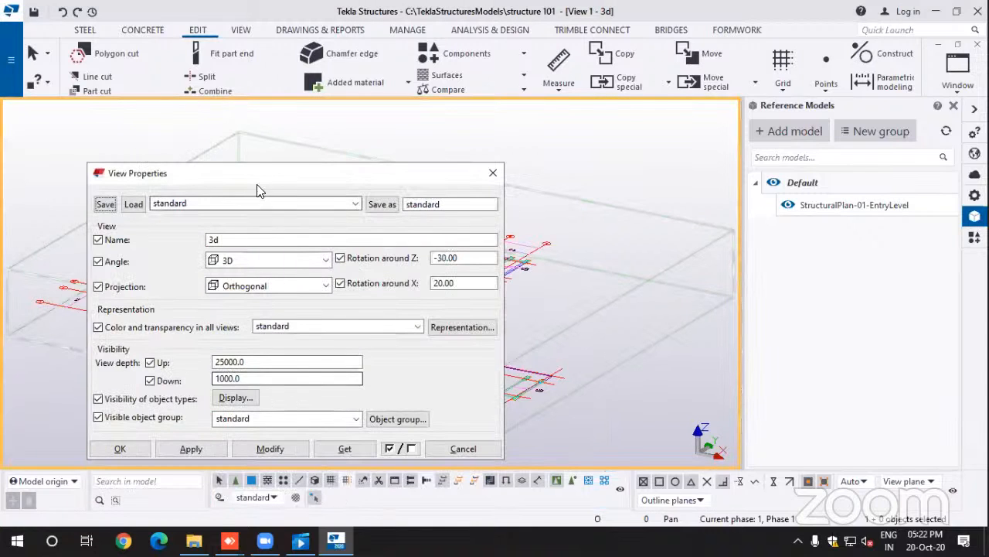
drag(259, 170, 273, 127)
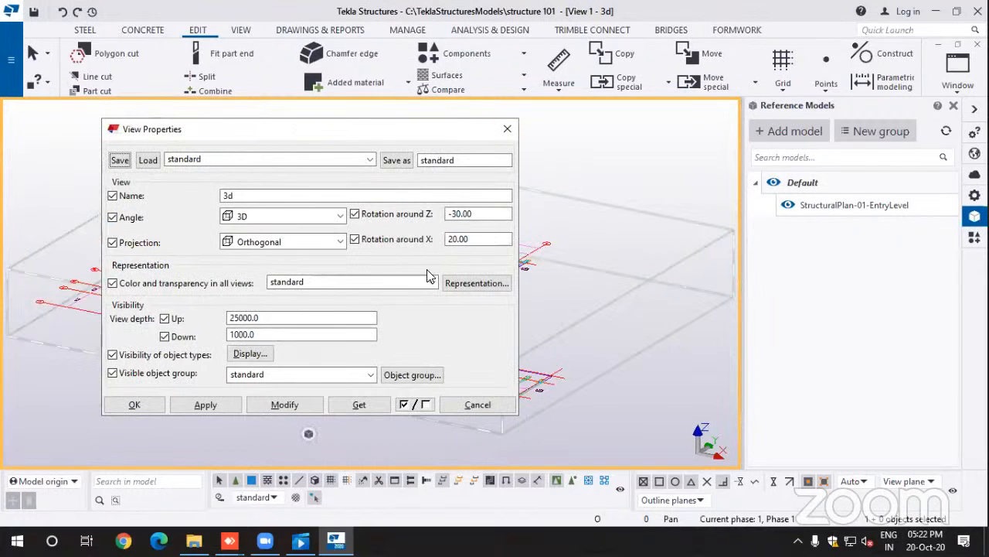
click(340, 216)
click(261, 235)
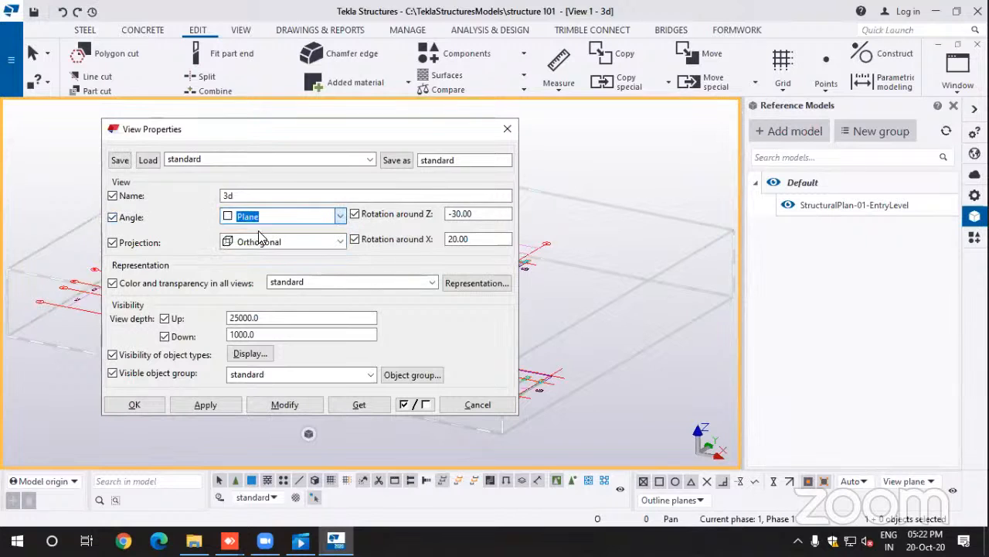
double_click(236, 198)
text(plan)
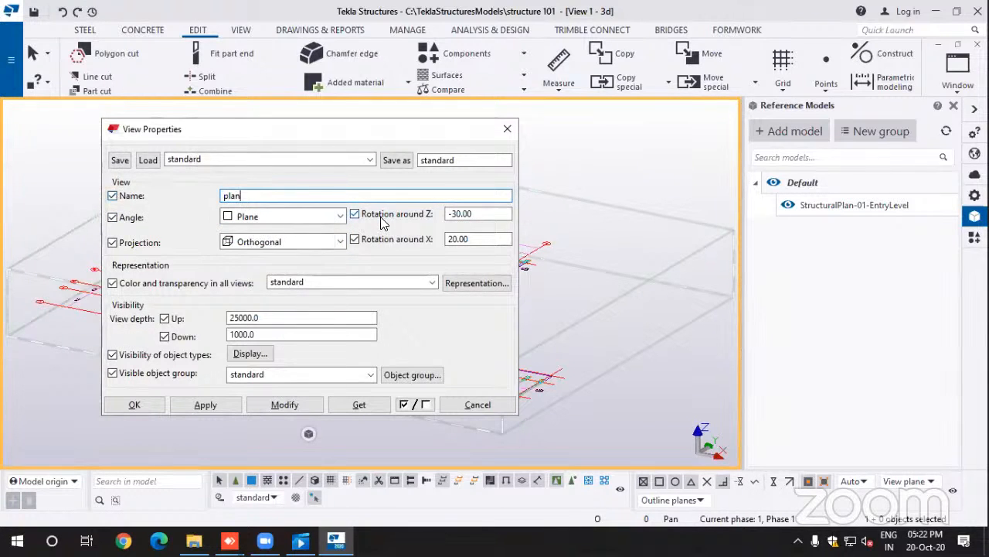
Step: Set the view's rotation around Z and around X to 0 and apply the modified view properties
double_click(477, 216)
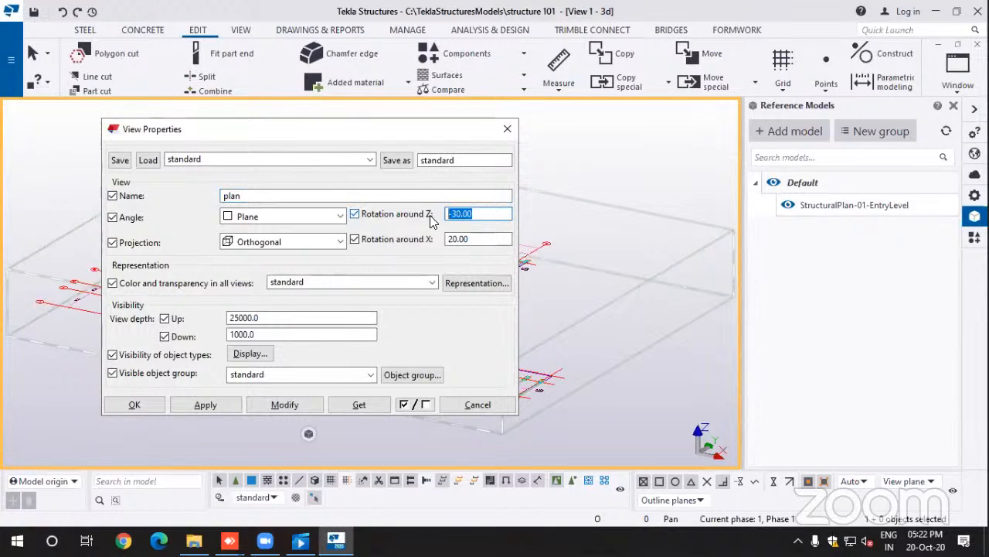
text(0)
double_click(479, 238)
text(0)
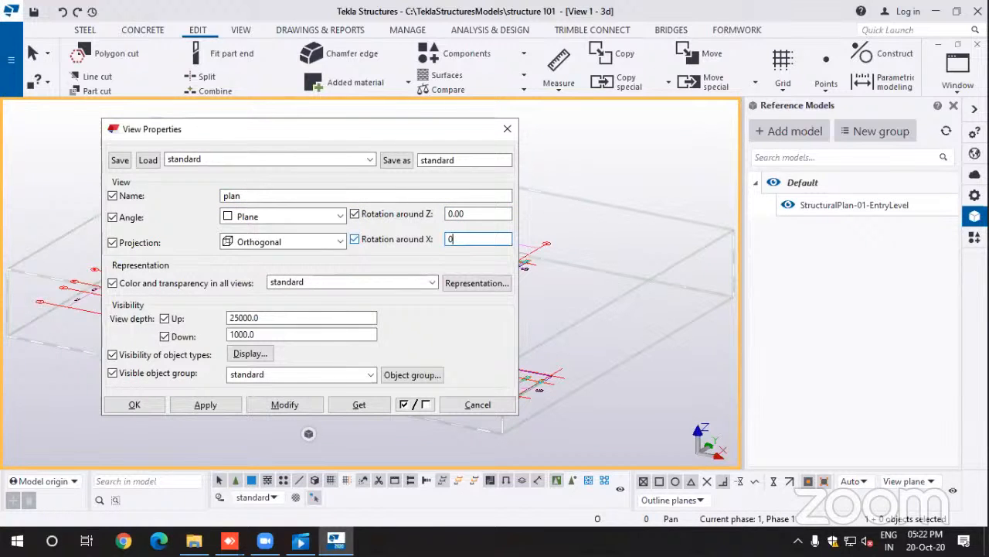
click(286, 405)
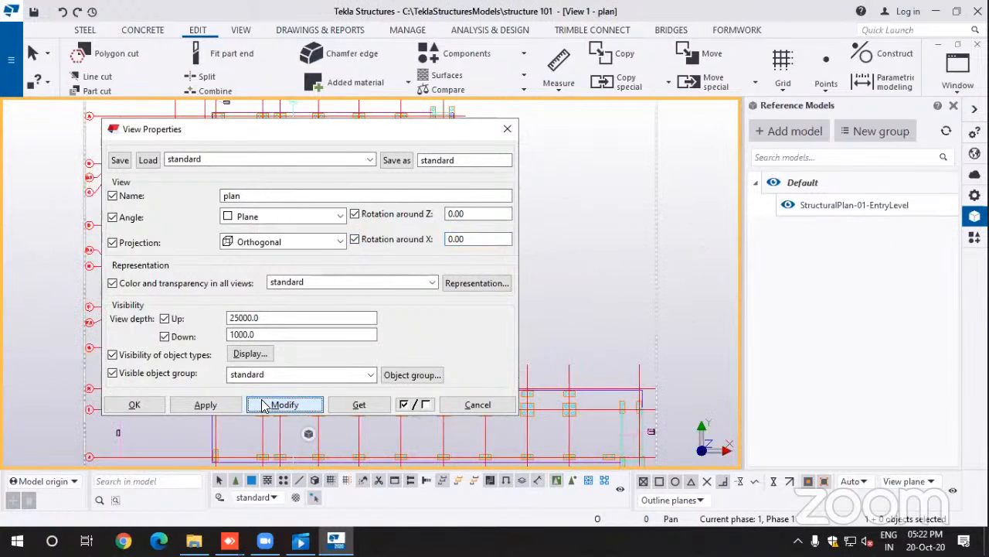
click(130, 404)
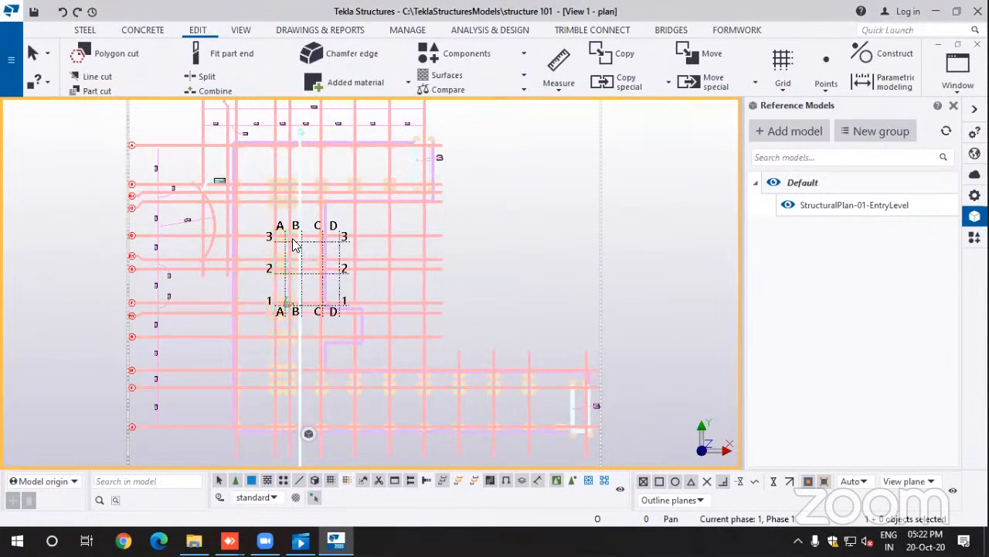
Step: Move the rectangular grid from its A/3 intersection to where the plan's leftmost vertical grid line crosses line A, expanding the work area and view depth
middle_drag(318, 240, 330, 265)
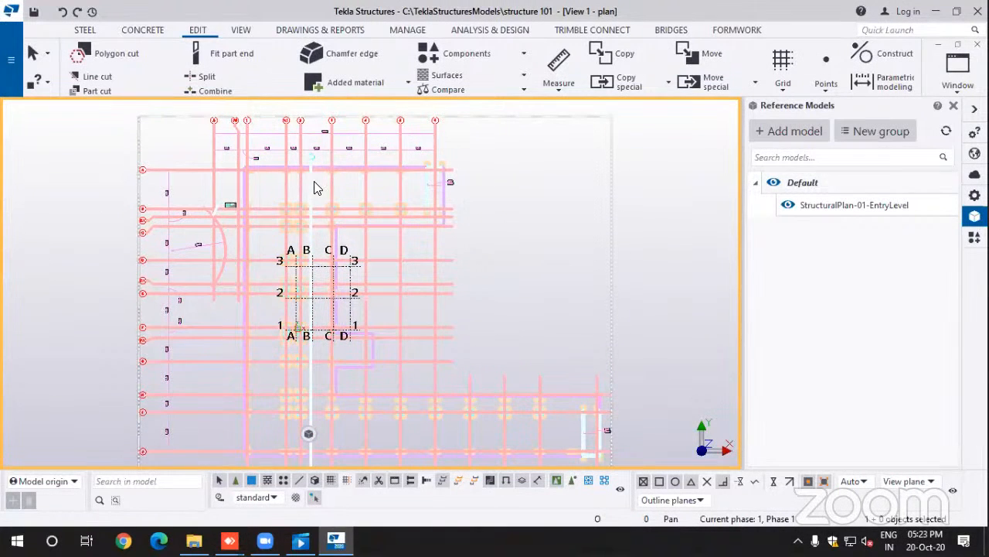
scroll(325, 270, up, 2)
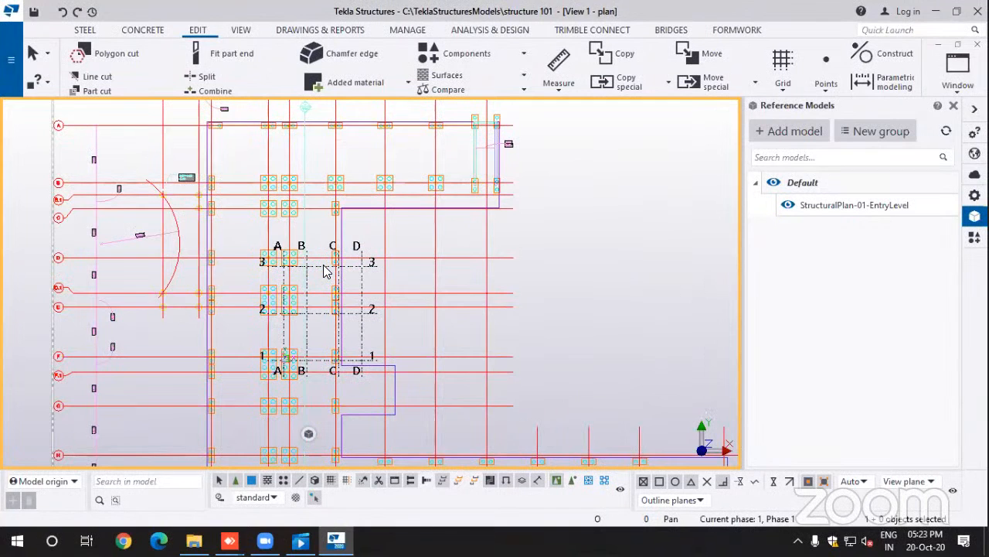
scroll(324, 271, down, 1)
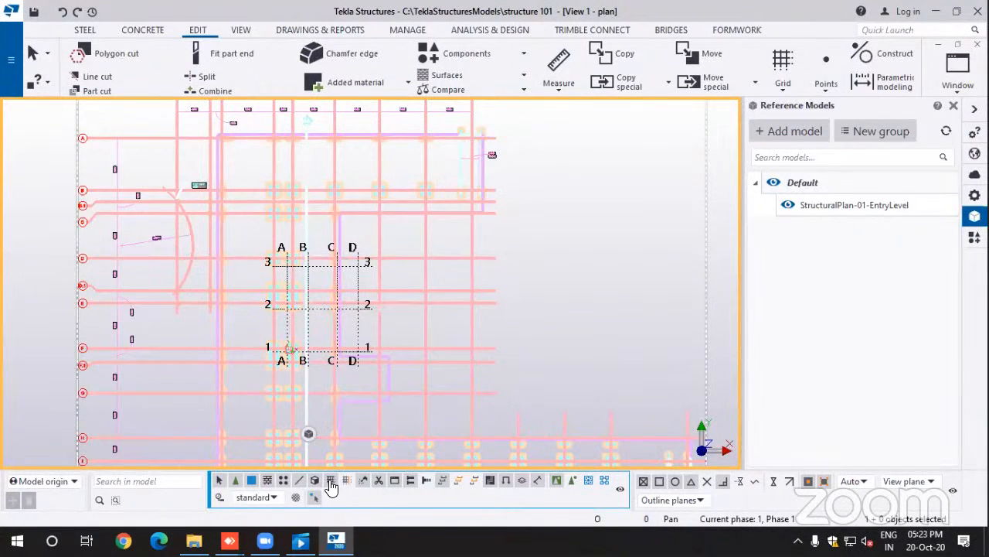
click(317, 266)
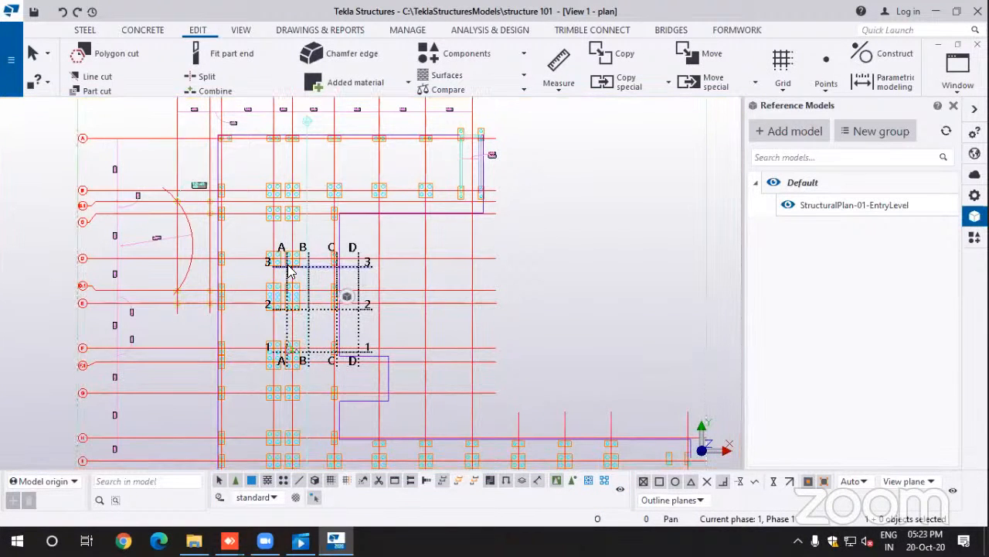
right_click(284, 271)
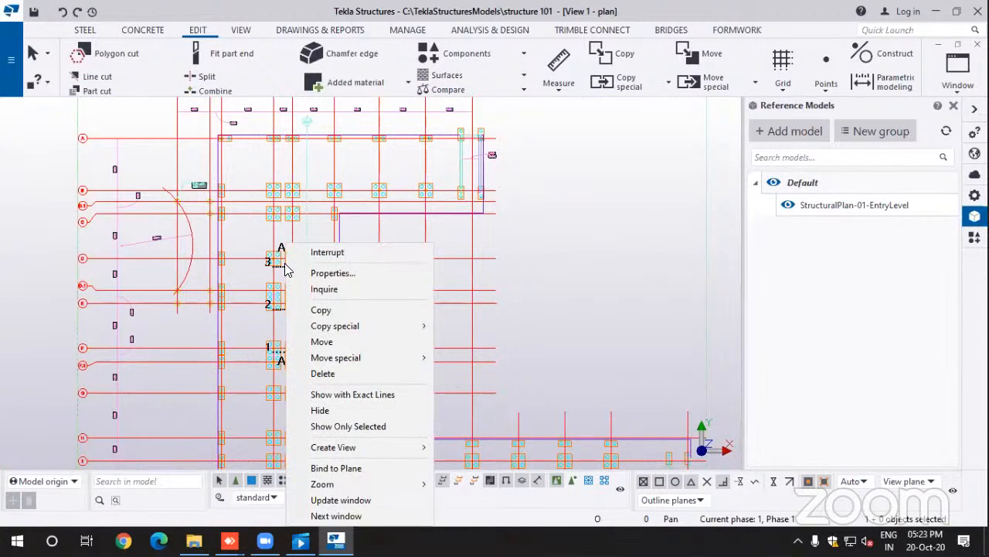
click(320, 343)
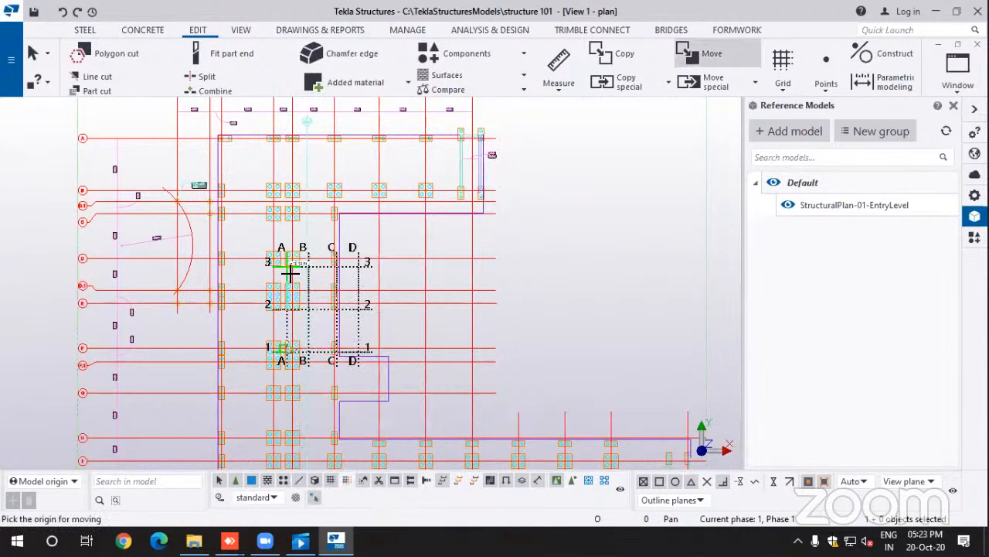
scroll(288, 267, up, 8)
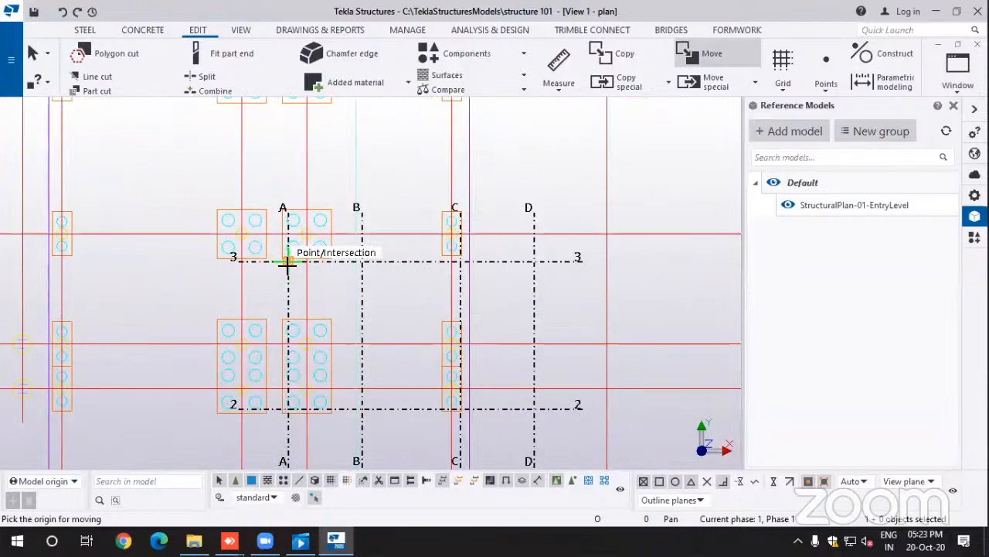
scroll(287, 264, up, 2)
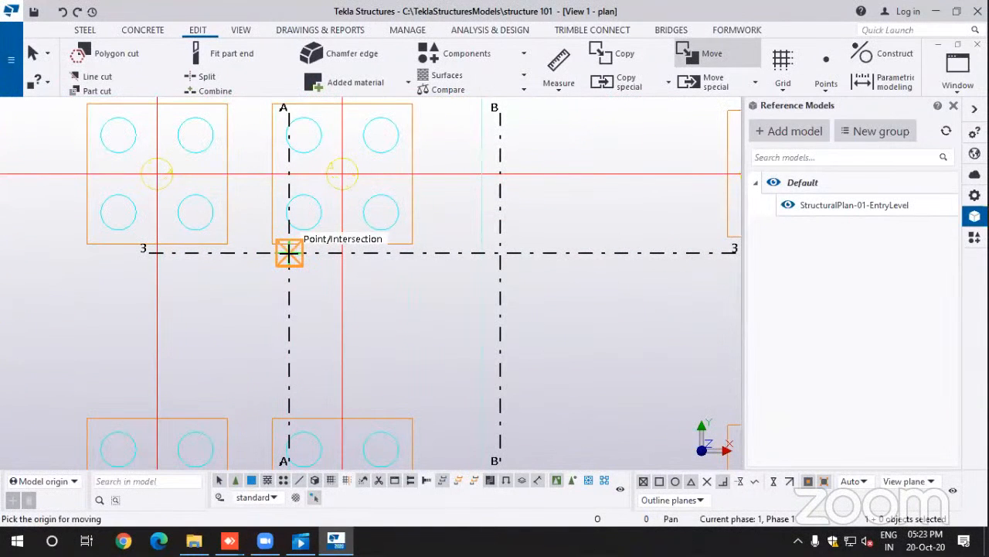
click(289, 251)
scroll(289, 253, down, 5)
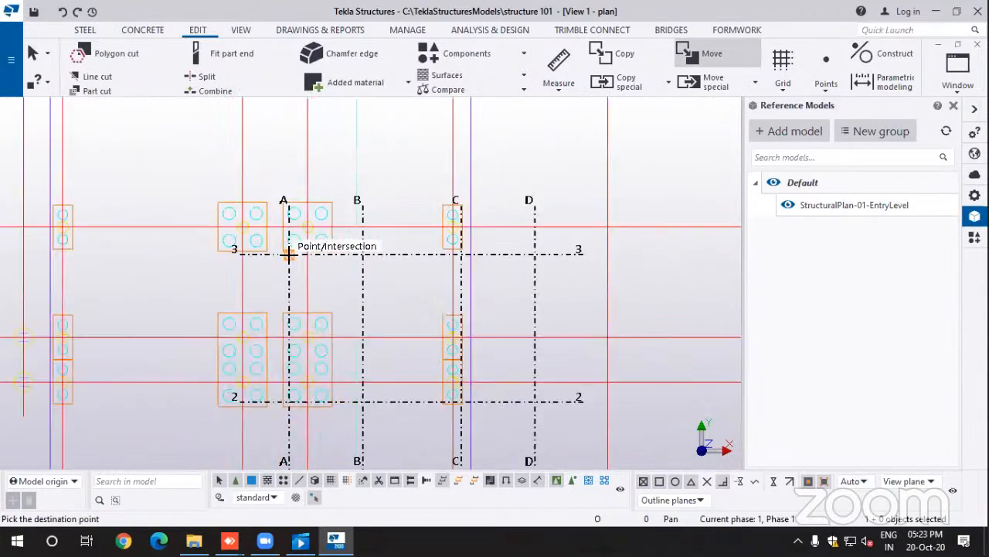
scroll(289, 252, down, 6)
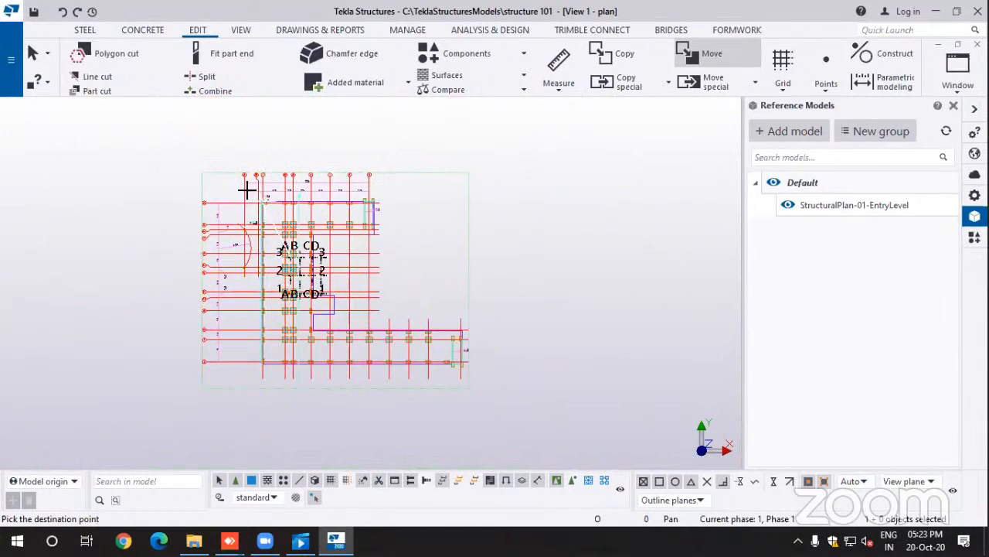
scroll(239, 189, up, 8)
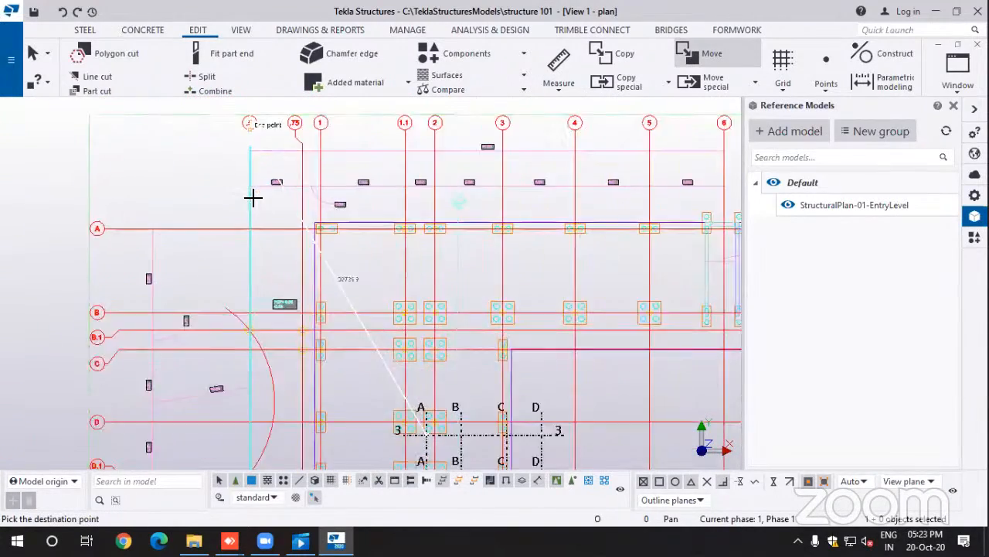
scroll(253, 197, up, 2)
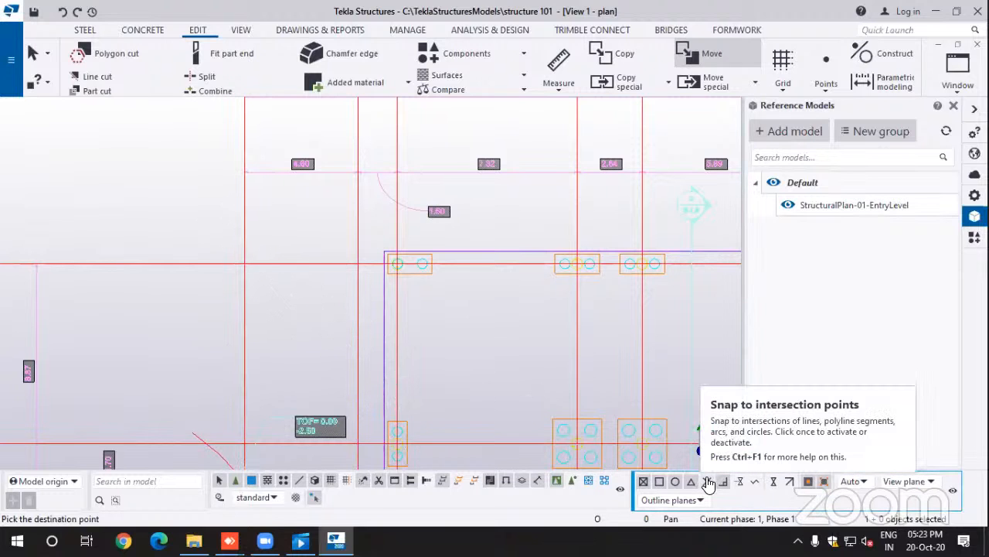
click(243, 263)
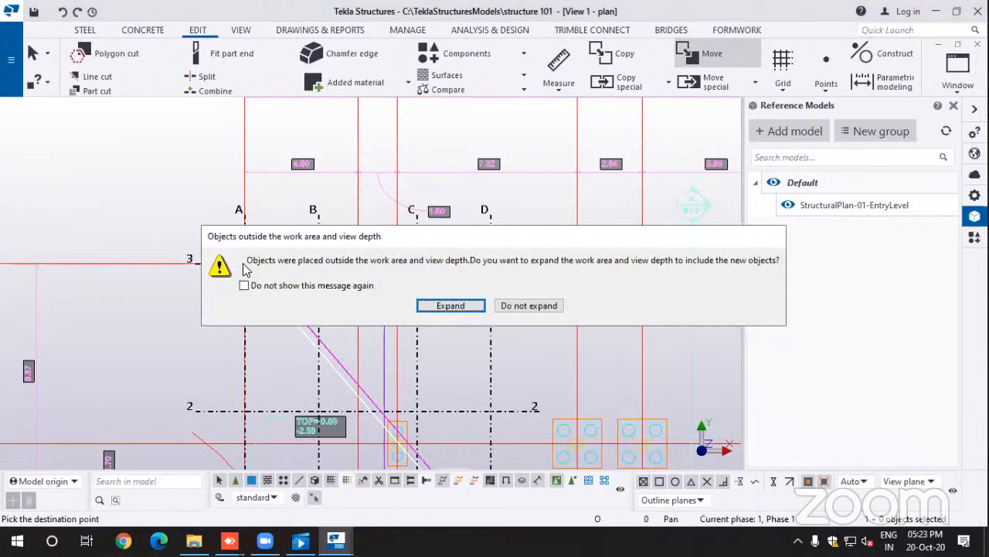
click(452, 306)
Step: Open the rectangular grid's properties and replace its X coordinates with a starting value of 0
scroll(236, 158, up, 4)
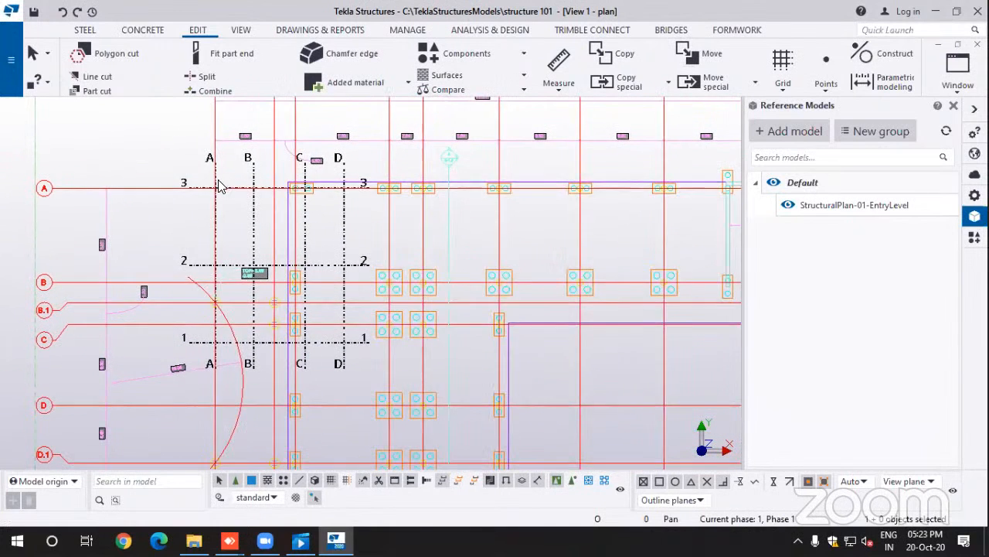
scroll(218, 185, up, 2)
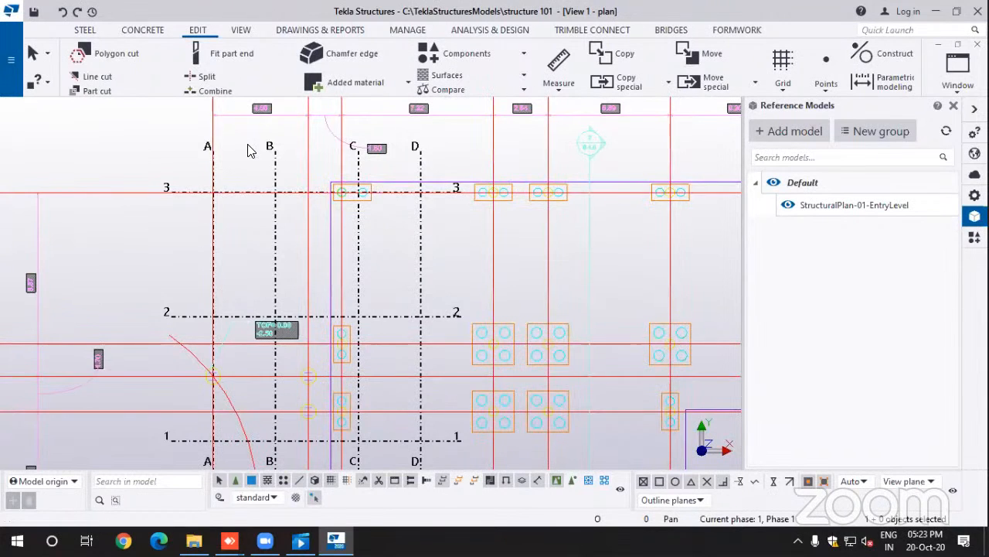
middle_drag(248, 151, 252, 238)
scroll(258, 231, up, 1)
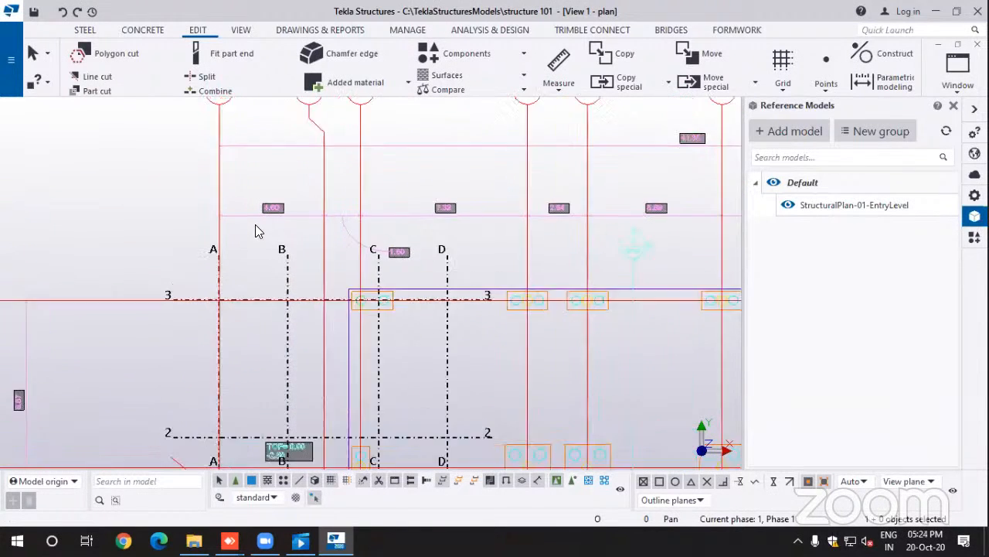
scroll(257, 231, up, 2)
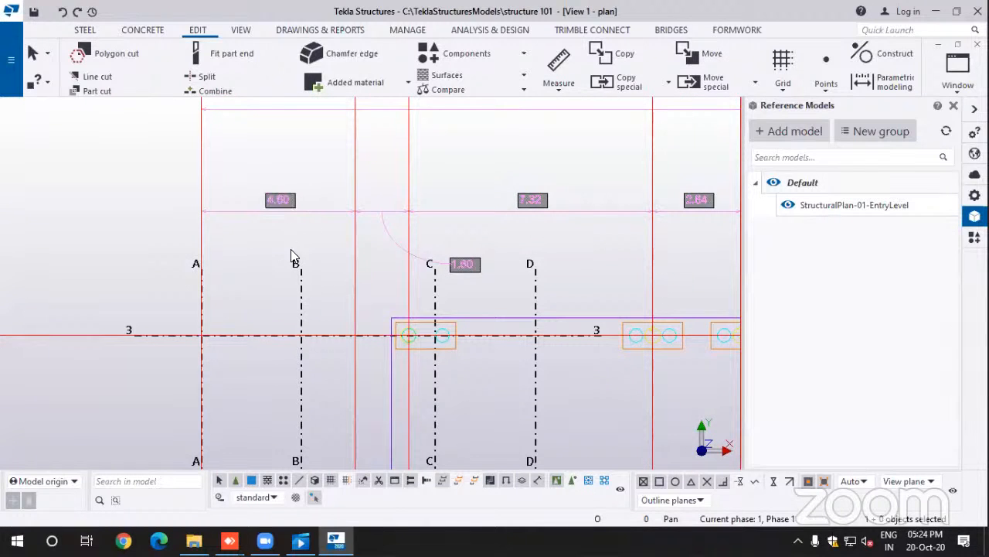
double_click(301, 374)
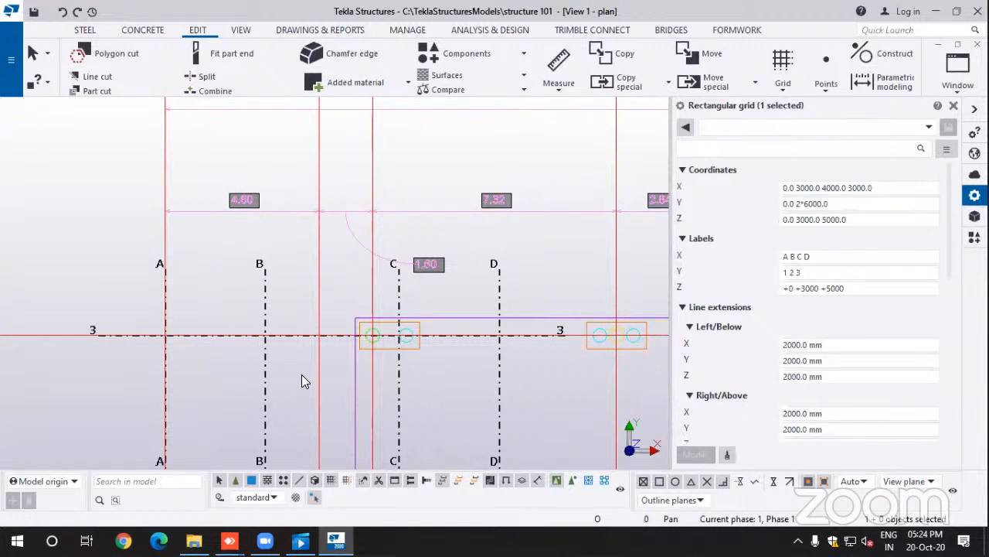
click(881, 187)
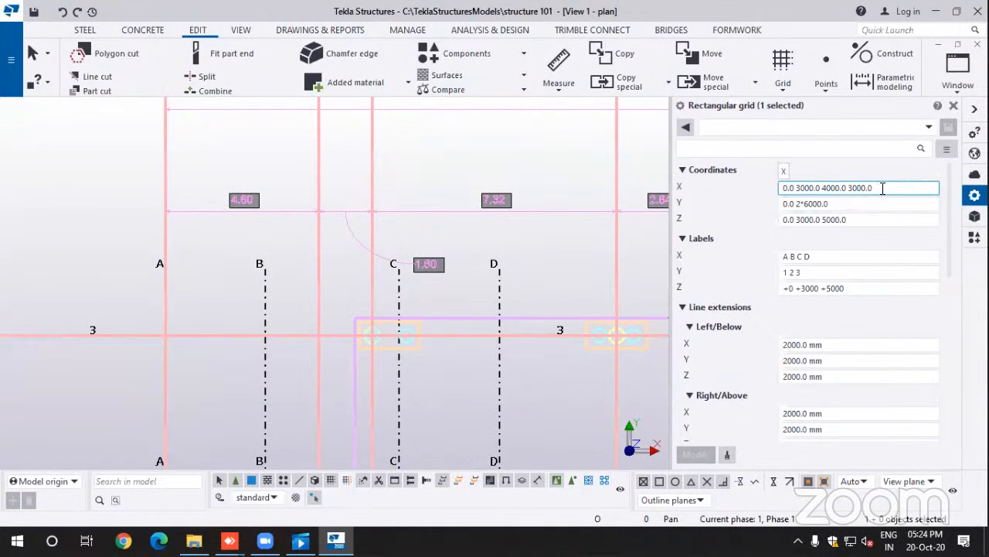
scroll(425, 290, down, 2)
middle_drag(464, 296, 342, 298)
scroll(341, 297, down, 1)
scroll(345, 302, down, 1)
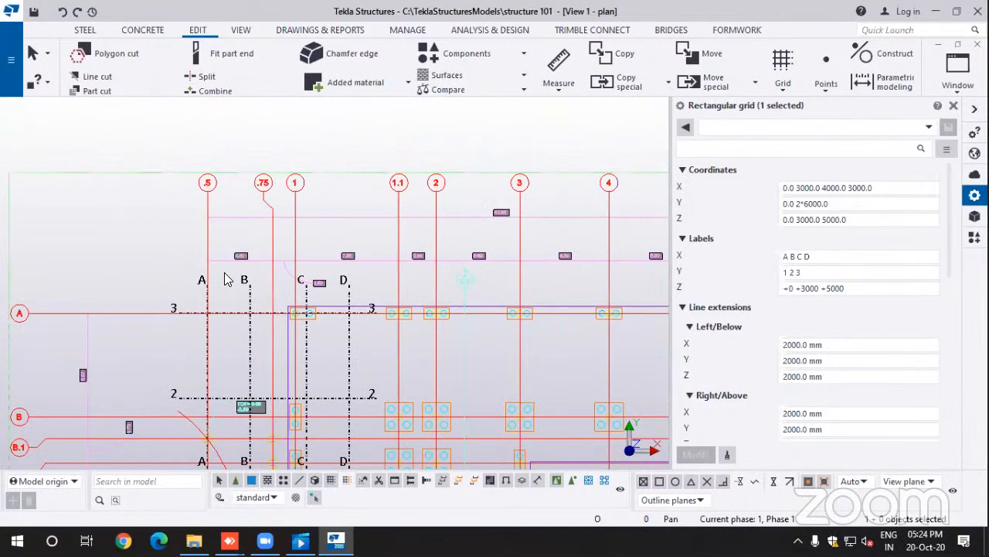
click(864, 187)
drag(882, 187, 735, 209)
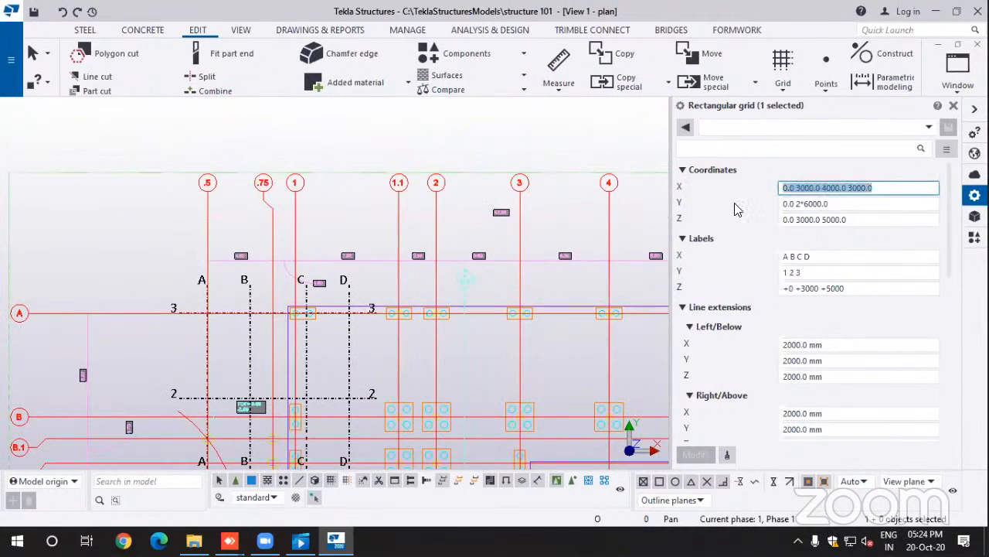
text(0)
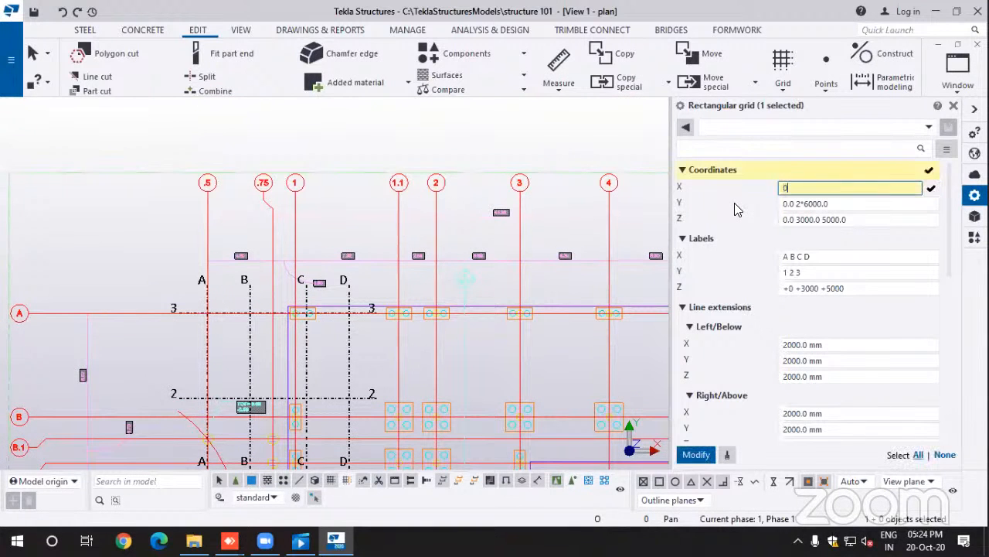
Step: Append the plan's bay spacings 4600, 1600, 7320 and 2640 to the grid's X coordinates
scroll(233, 261, up, 1)
scroll(233, 261, up, 3)
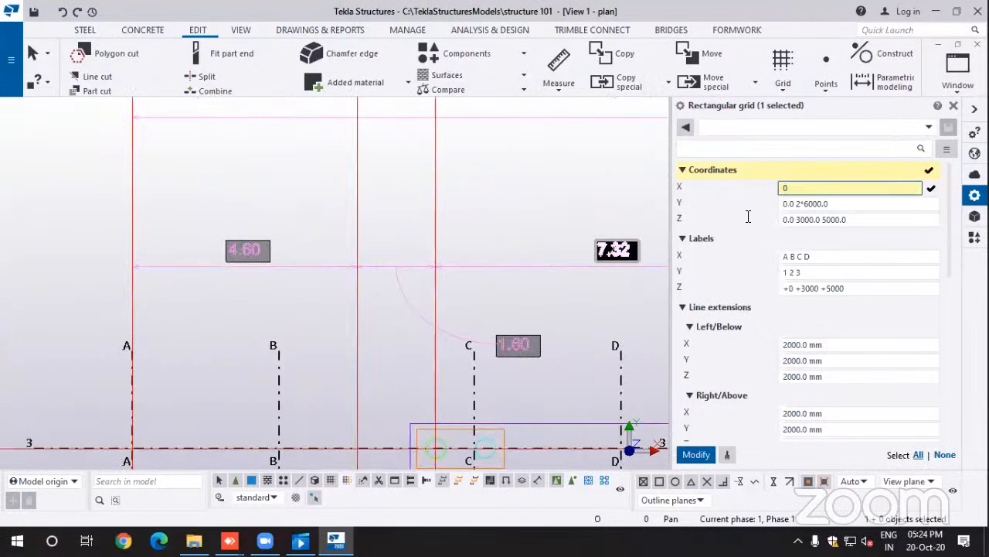
text(4600)
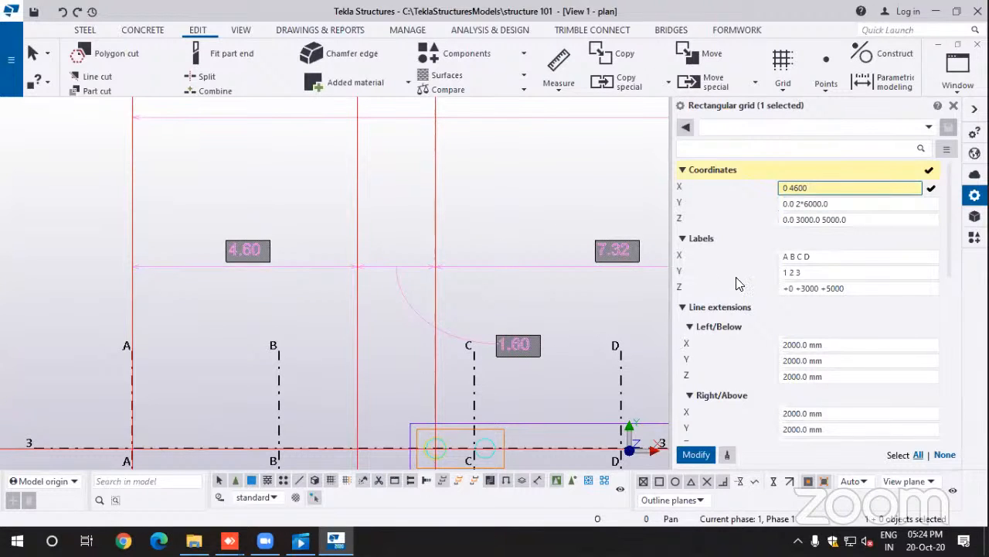
text( 1600)
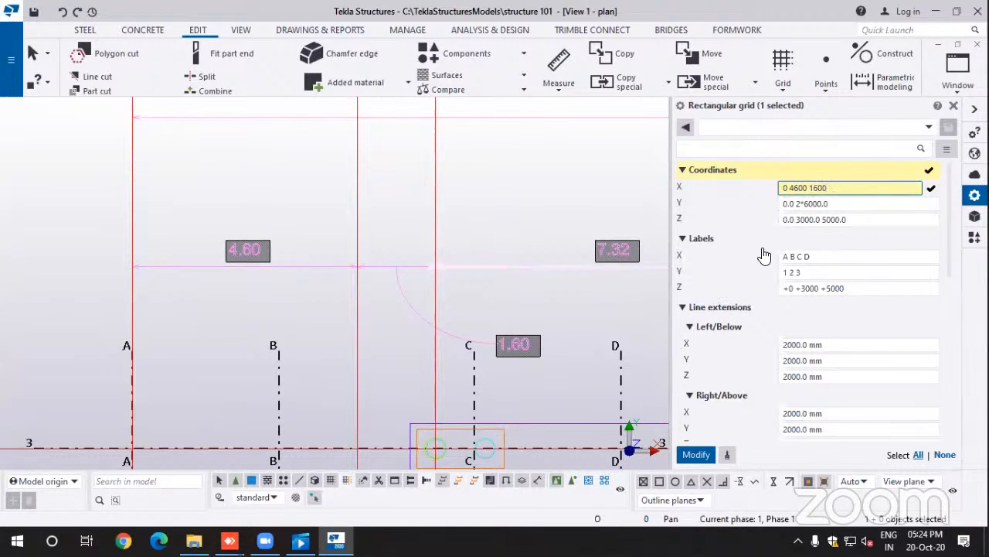
text( 7320)
middle_drag(592, 249, 201, 268)
click(804, 207)
click(859, 187)
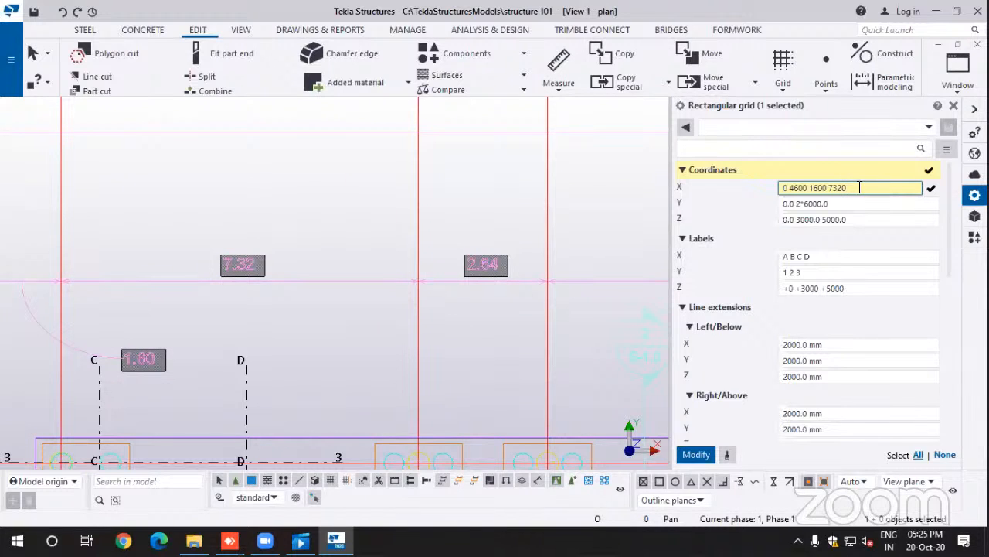
text(2640)
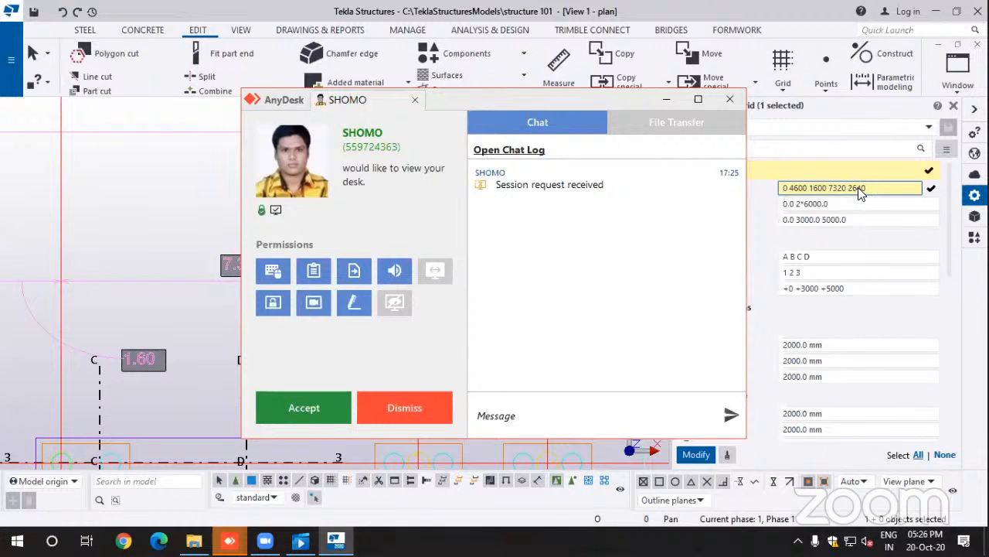
Step: Accept the incoming AnyDesk session request and minimize its window to return to Tekla Structures
click(316, 408)
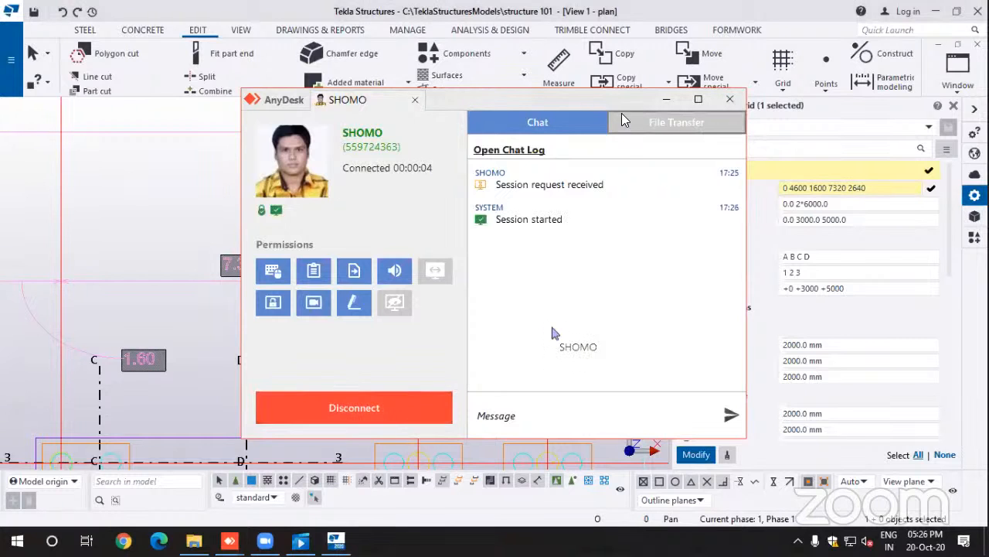
click(665, 99)
Step: Append the spacing 5890 after 2640 in the grid's X coordinates
click(875, 188)
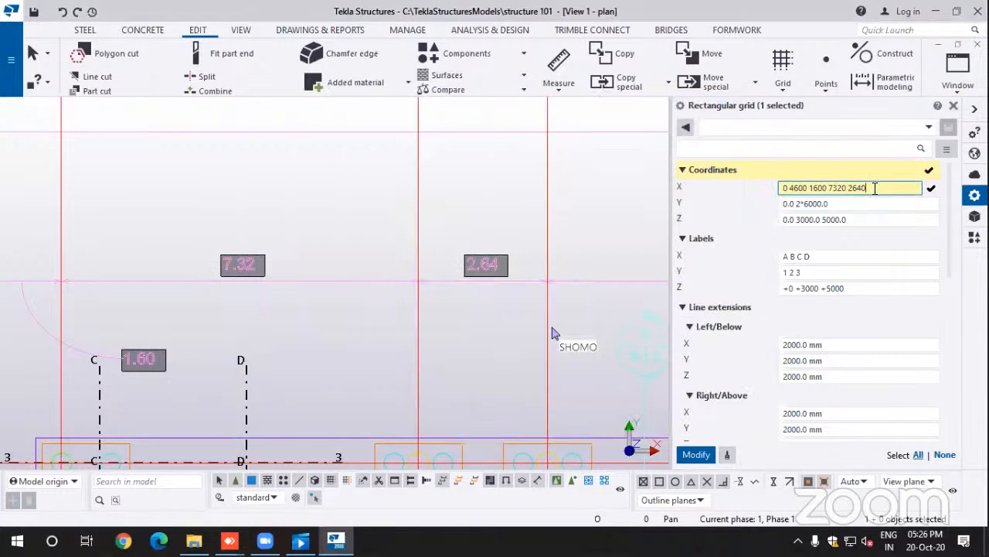
middle_drag(504, 289, 312, 287)
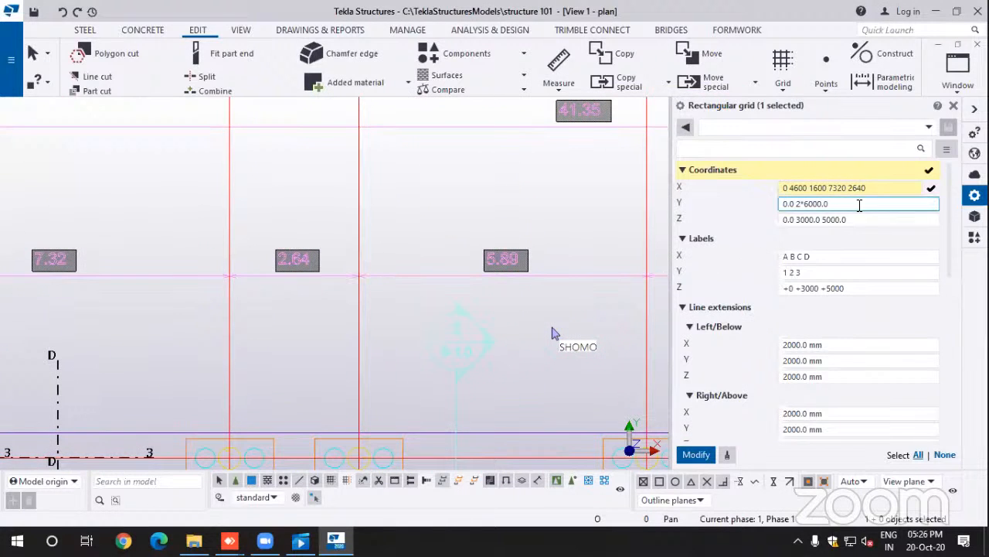
click(879, 189)
text(5)
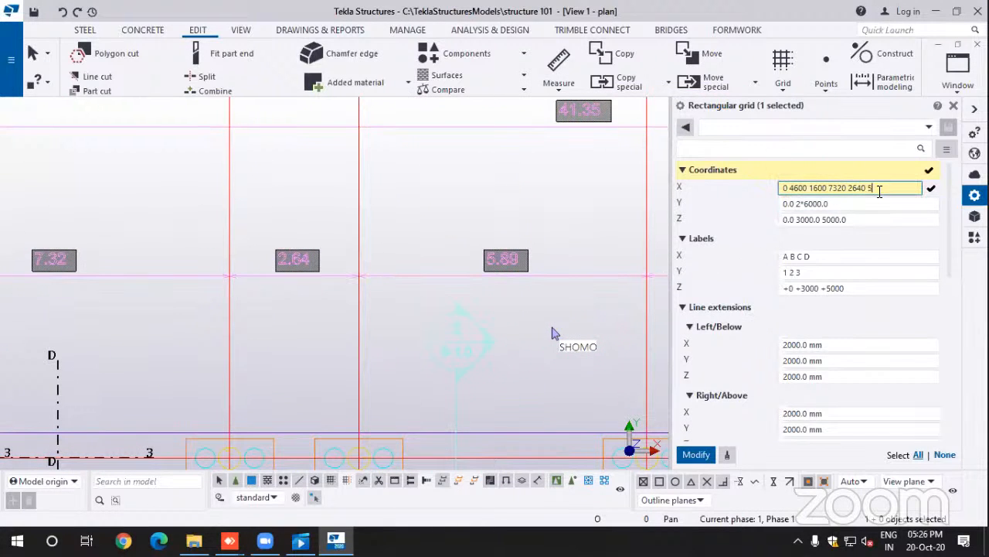
text(890)
key(Return)
Step: Complete the grid's X coordinates with 6300 and two equal bays entered as 2*6500
middle_drag(592, 302, 367, 289)
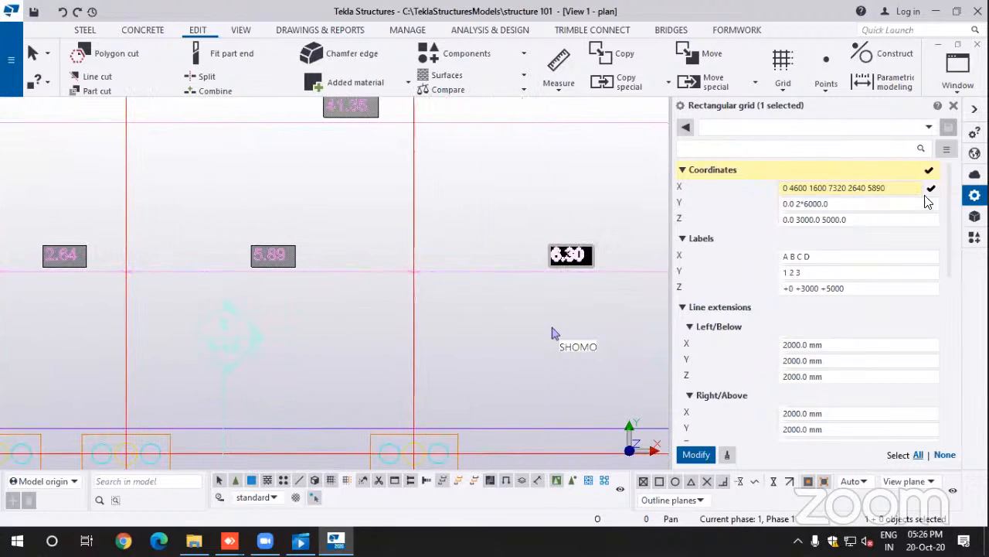
click(898, 187)
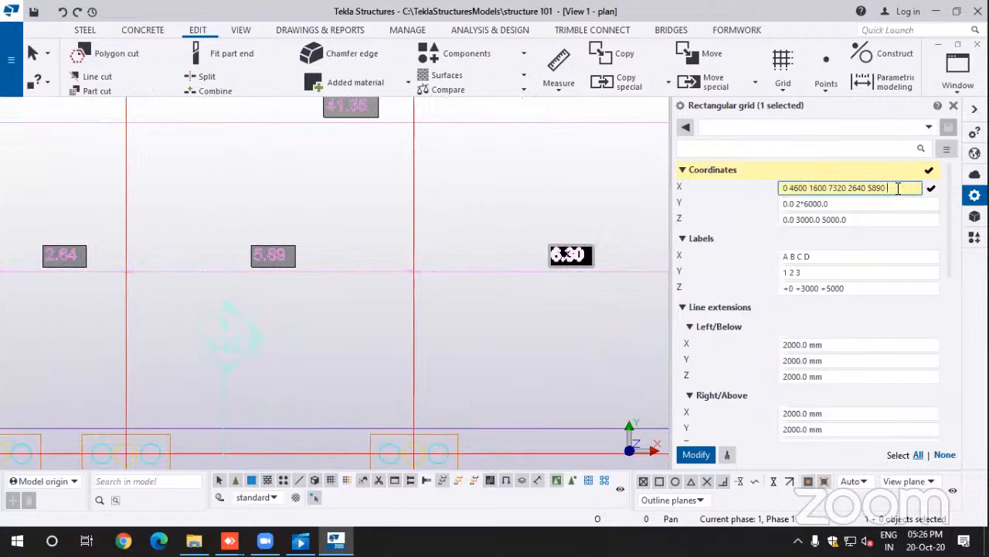
text(6300)
middle_drag(634, 290, 299, 270)
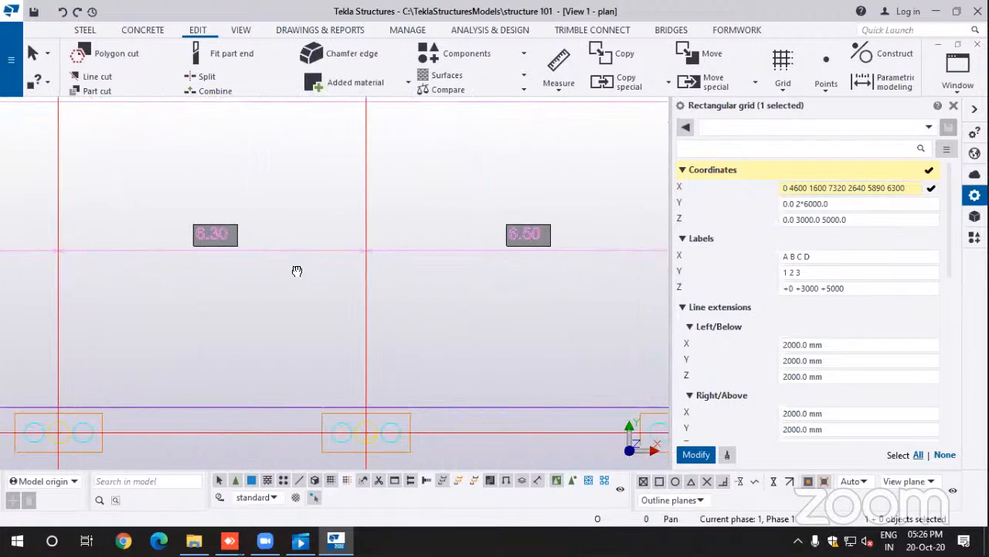
middle_drag(497, 287, 261, 289)
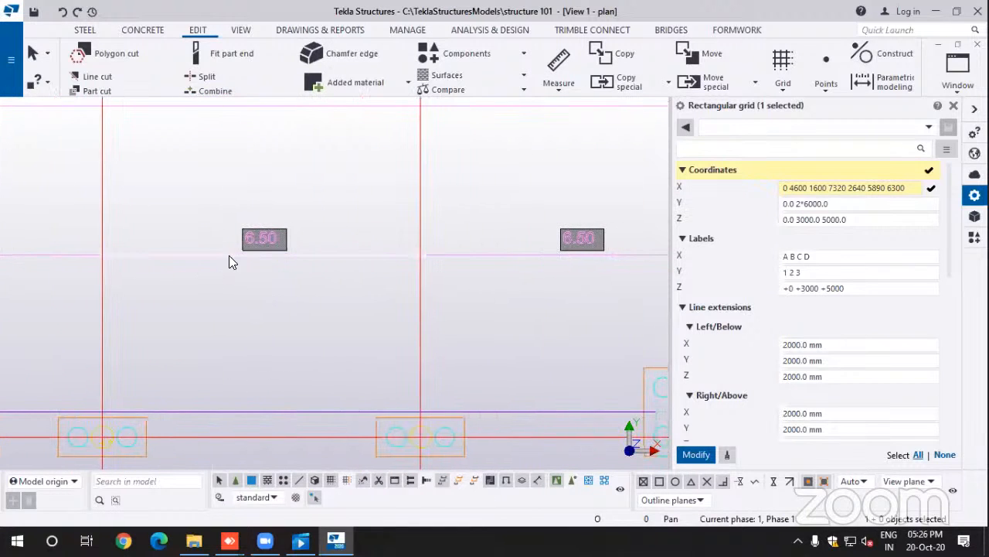
click(915, 188)
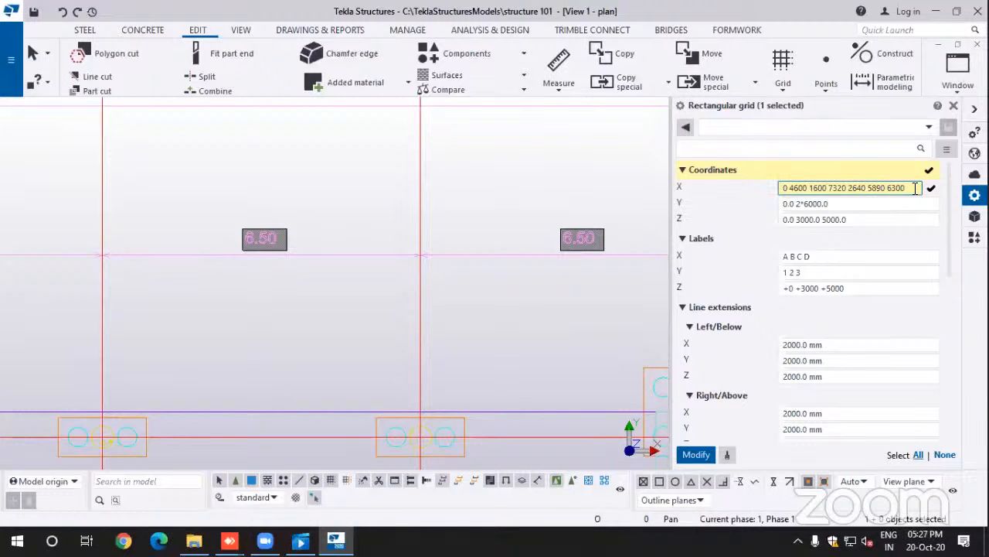
text(6500)
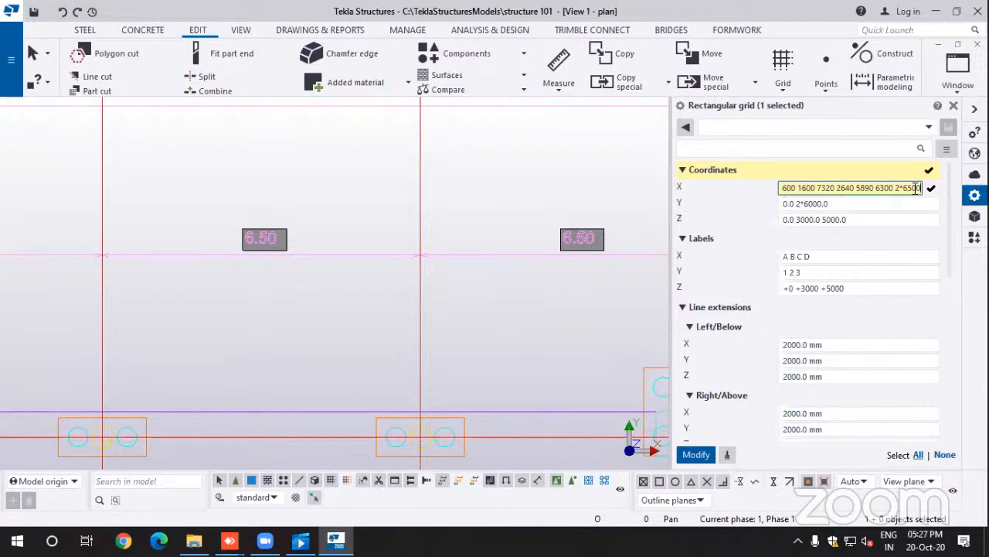
Step: Examine the plan's vertical grid lines and their labels from the last bay back to the first
scroll(424, 262, down, 1)
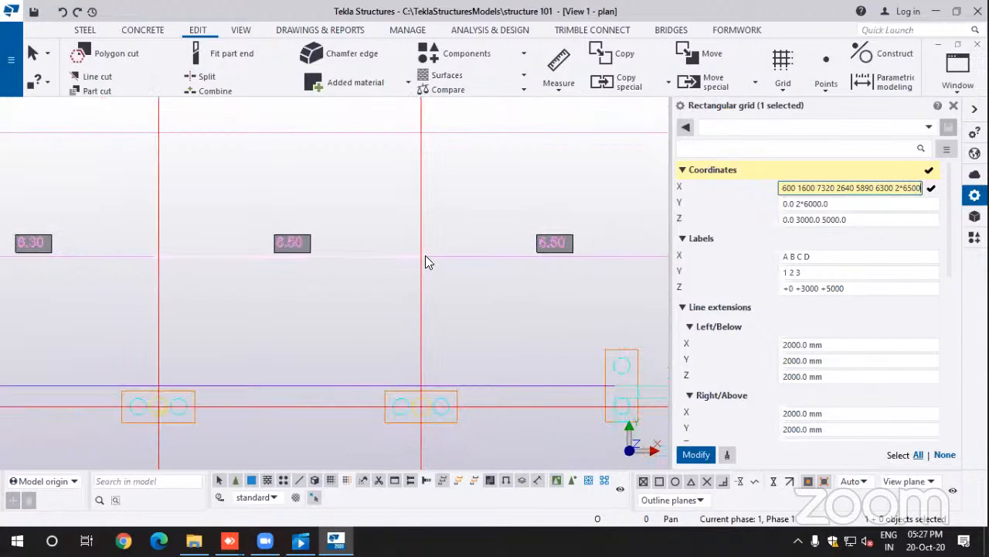
scroll(425, 258, down, 1)
middle_drag(329, 210, 374, 281)
scroll(374, 282, down, 1)
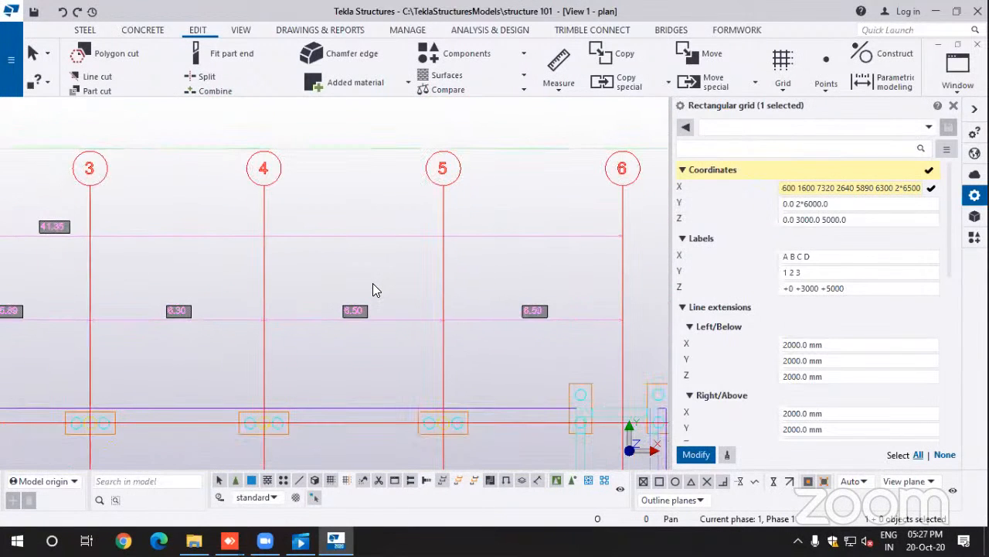
scroll(170, 279, down, 1)
middle_drag(177, 273, 299, 307)
scroll(300, 307, down, 1)
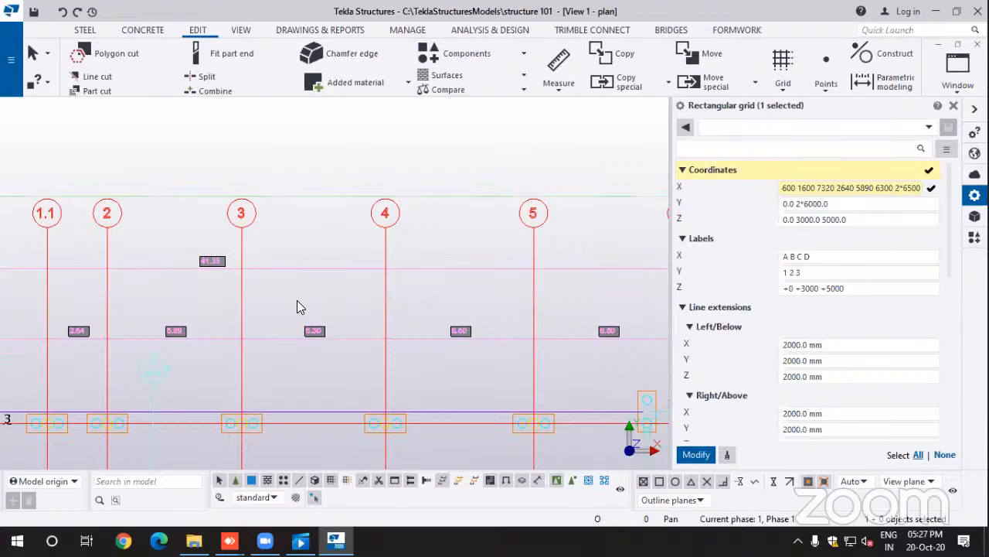
middle_drag(191, 283, 328, 283)
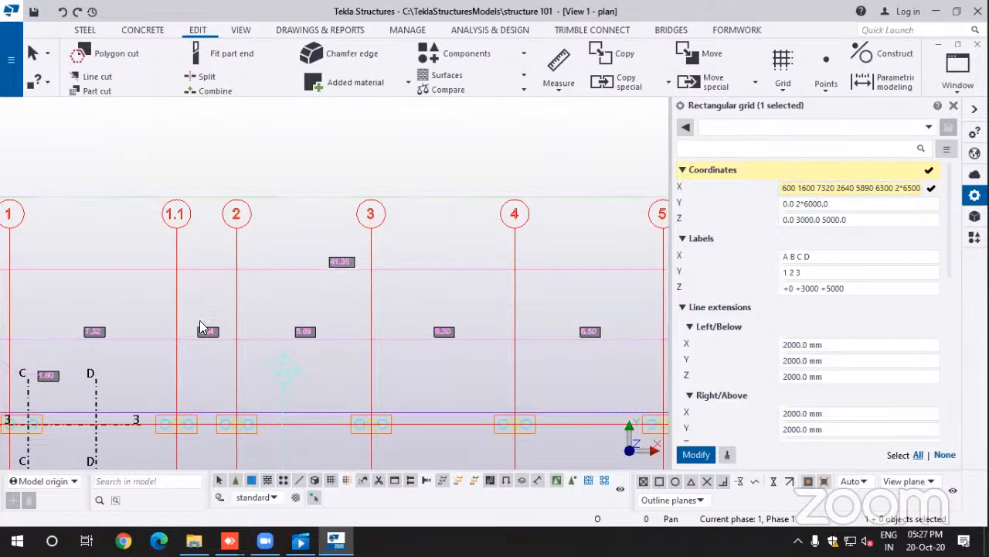
middle_drag(200, 320, 220, 324)
middle_drag(97, 284, 186, 289)
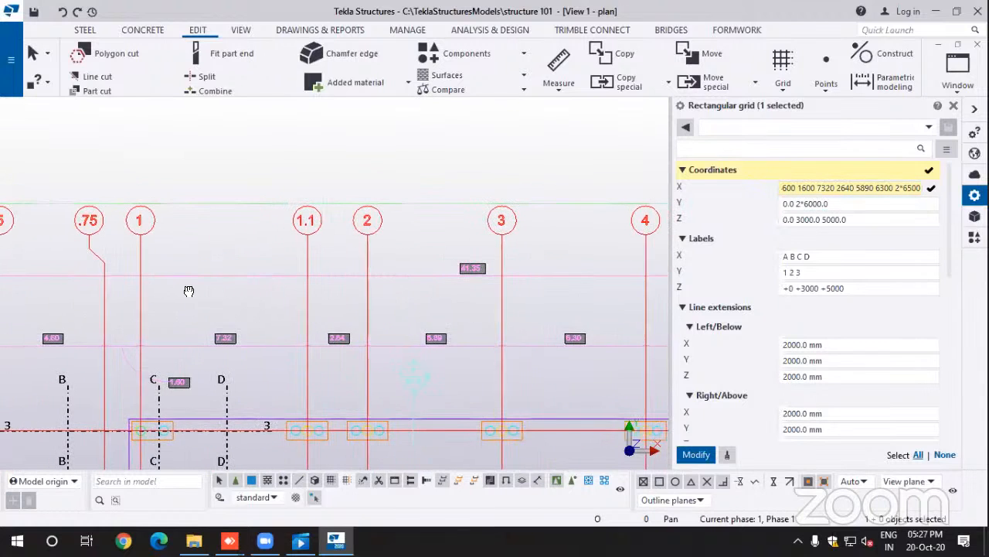
scroll(186, 289, down, 1)
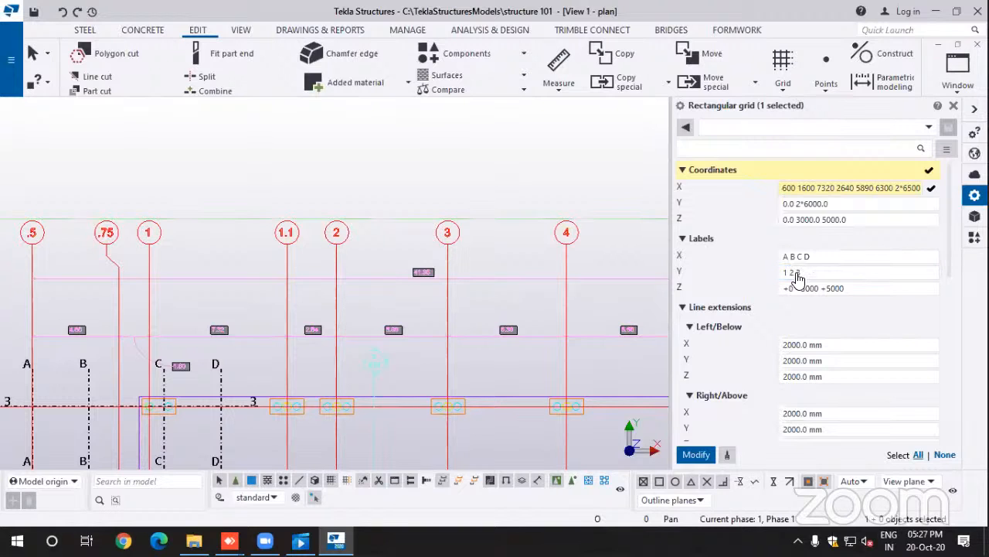
Step: Set the grid's X labels to .5 .75 1 1.1 2 3 4 5 6 and apply the modified grid properties
double_click(820, 257)
drag(821, 254, 743, 259)
key(BackSpace)
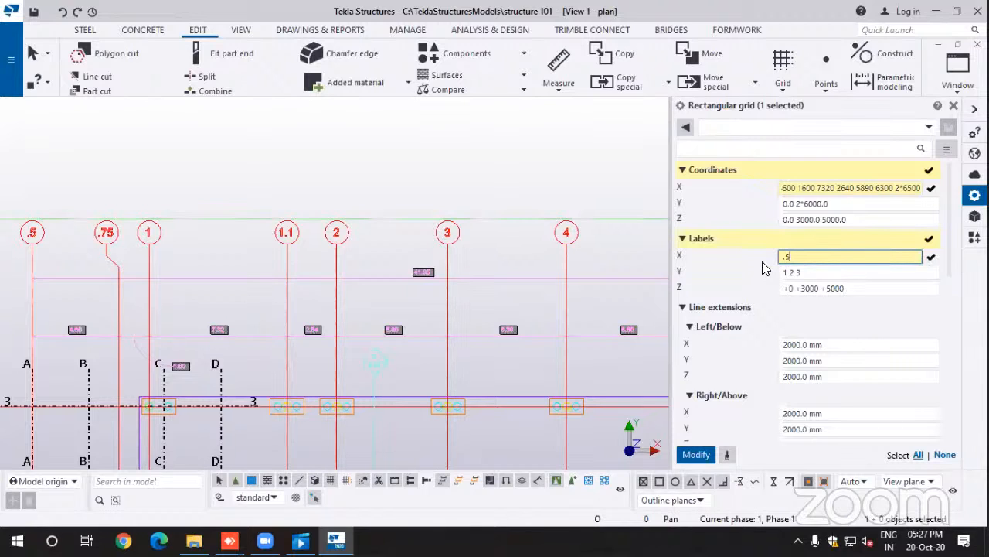
text(.5 .75 1 1.1 2 3 4 5 6)
click(695, 456)
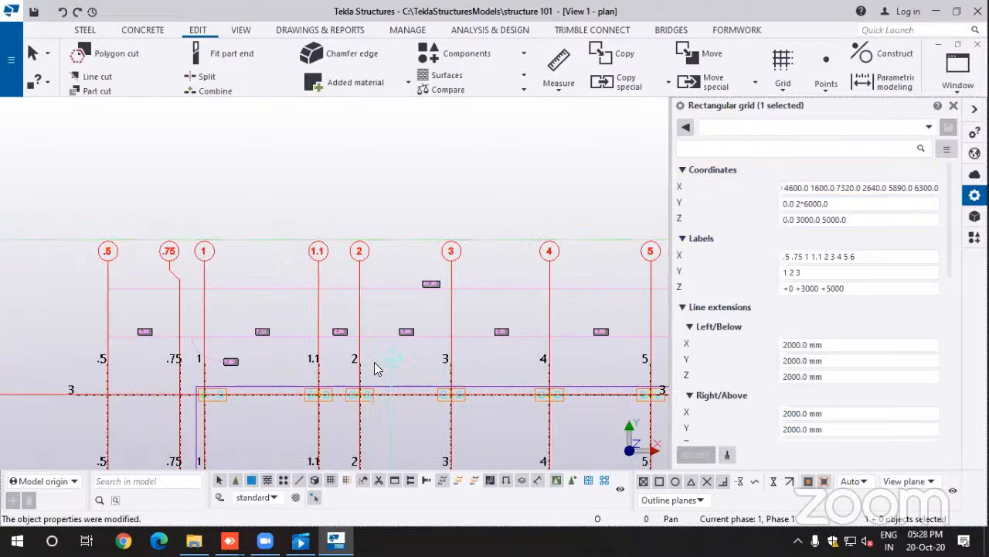
middle_drag(374, 363, 336, 281)
scroll(337, 317, down, 2)
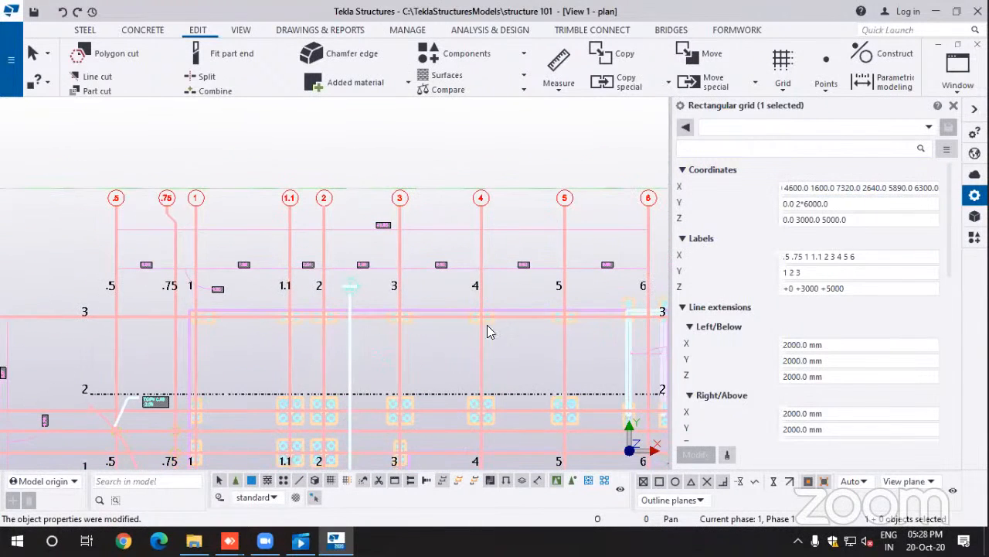
middle_drag(487, 331, 449, 334)
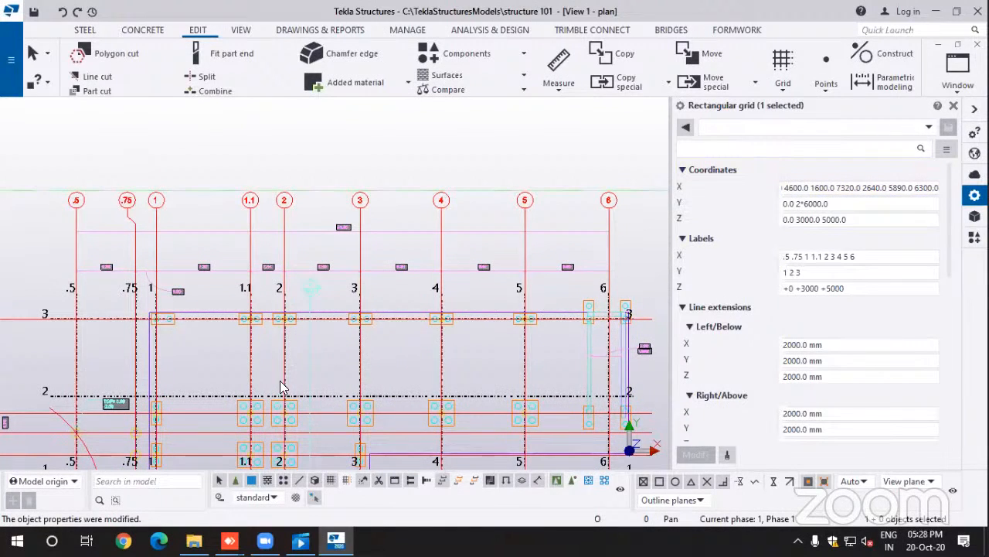
middle_drag(281, 387, 344, 292)
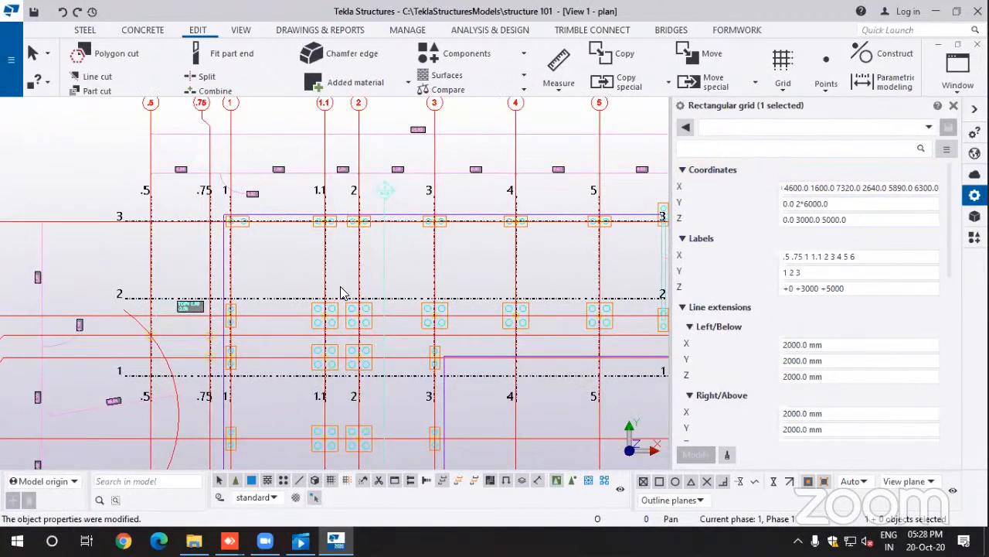
Step: Examine the plan's horizontal grid lines from A down to J and the spacing between the lowest lines
scroll(337, 293, down, 2)
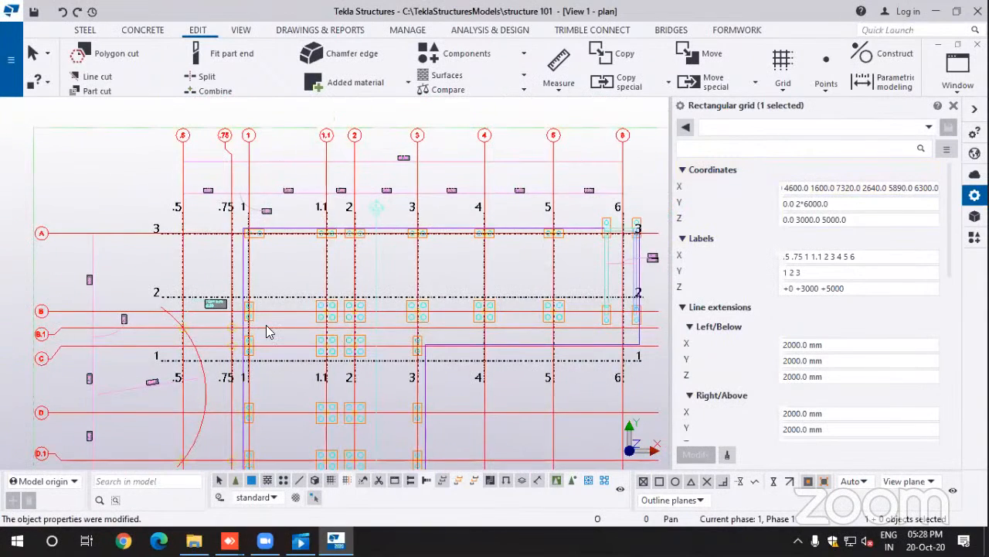
scroll(271, 333, down, 1)
middle_drag(282, 365, 277, 293)
scroll(286, 323, down, 2)
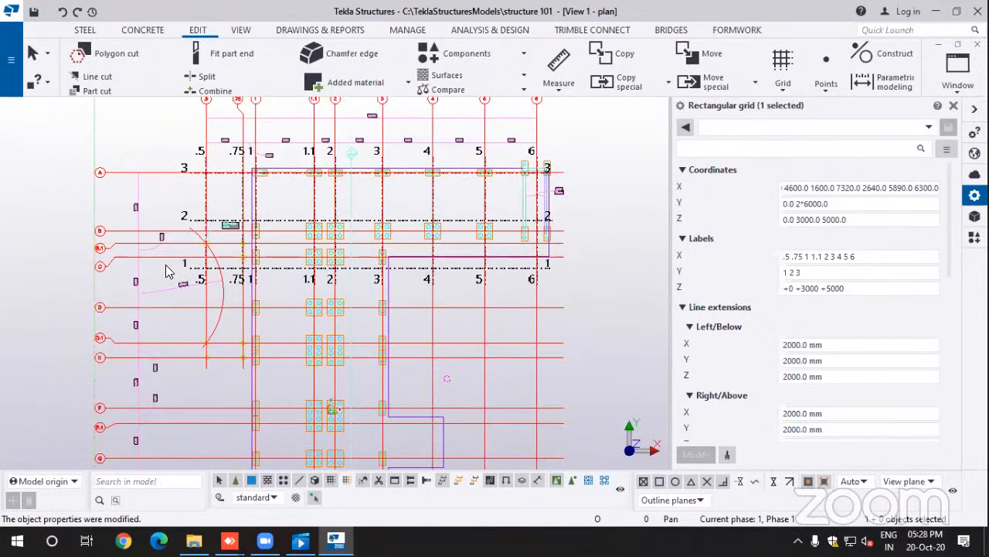
scroll(226, 306, down, 1)
scroll(229, 309, down, 2)
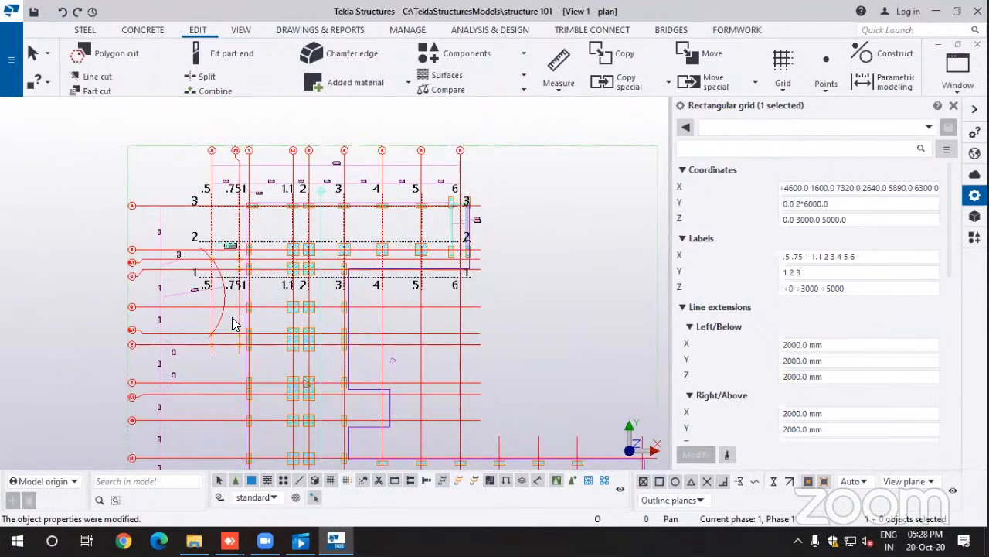
middle_drag(229, 351, 247, 293)
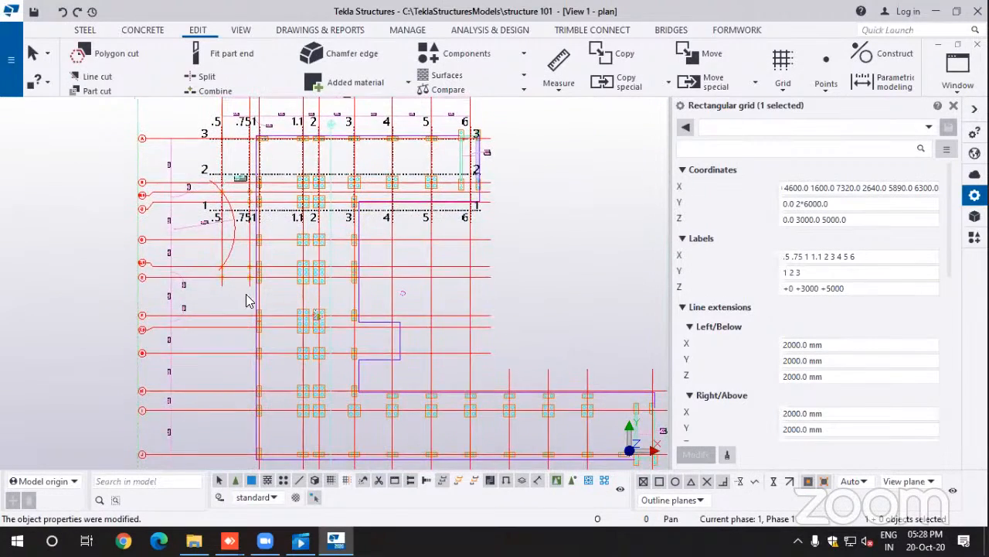
middle_drag(282, 371, 275, 314)
middle_drag(267, 357, 256, 406)
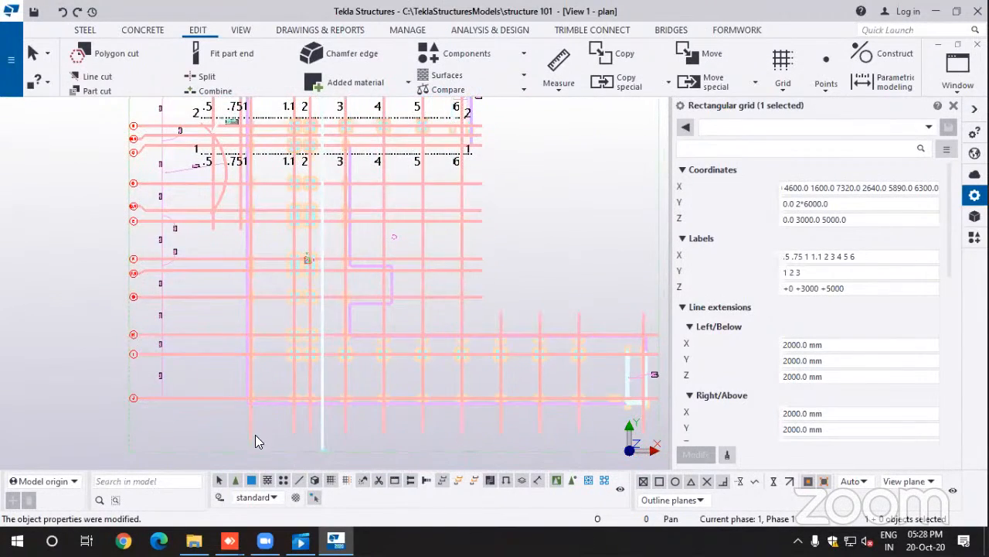
middle_drag(306, 277, 218, 310)
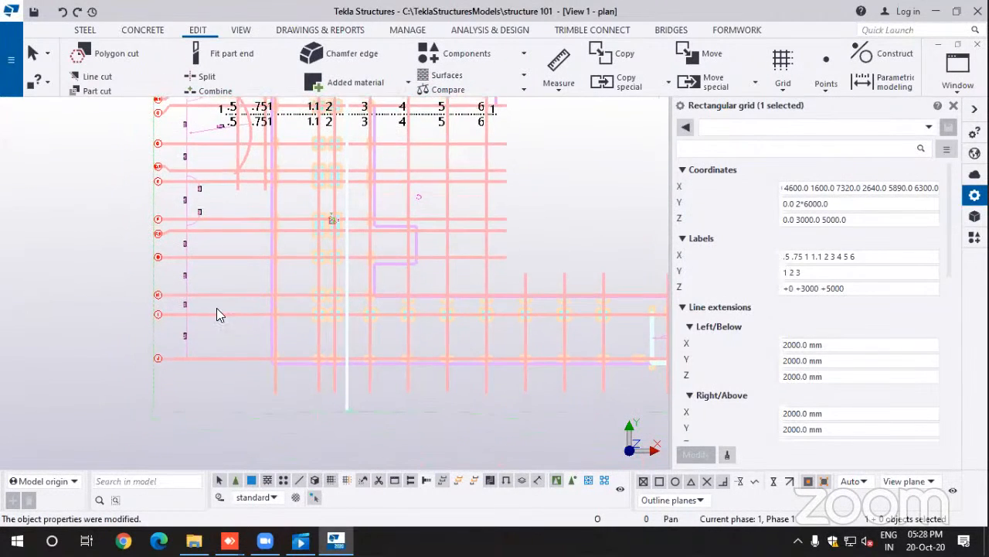
scroll(179, 353, up, 1)
scroll(181, 348, up, 6)
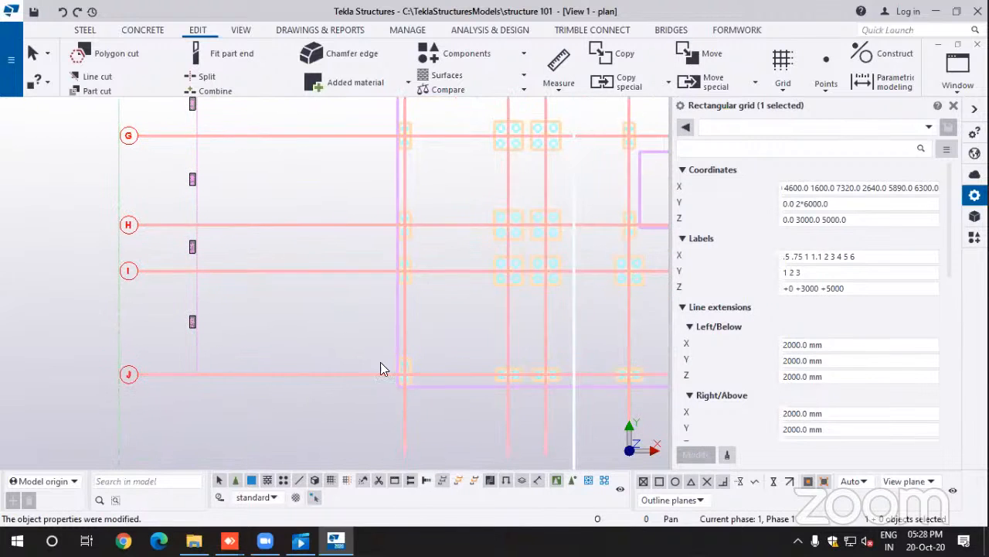
scroll(200, 313, up, 2)
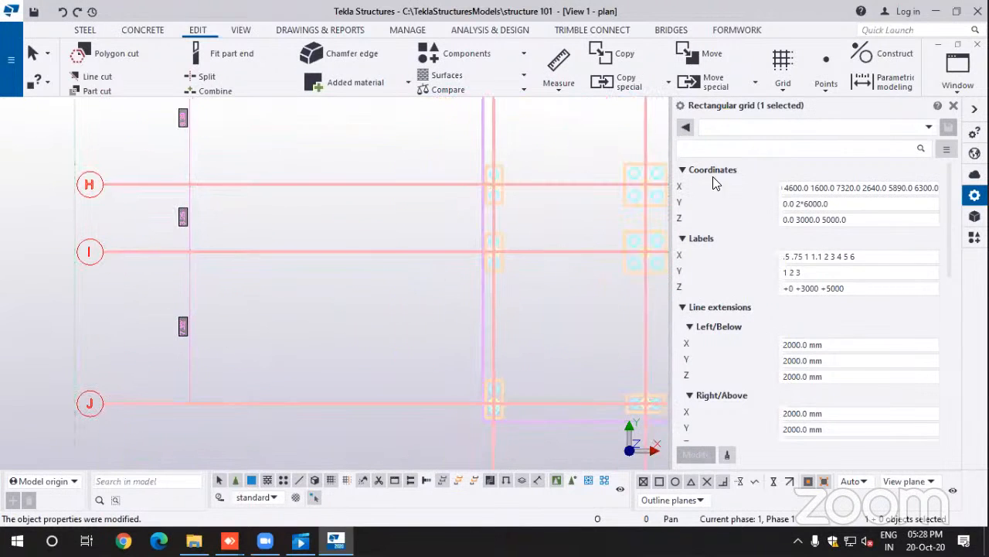
Step: Replace the grid's Y coordinates with 0 7320 3250, following the plan's spacings from line J up to H
click(839, 204)
drag(838, 204, 774, 210)
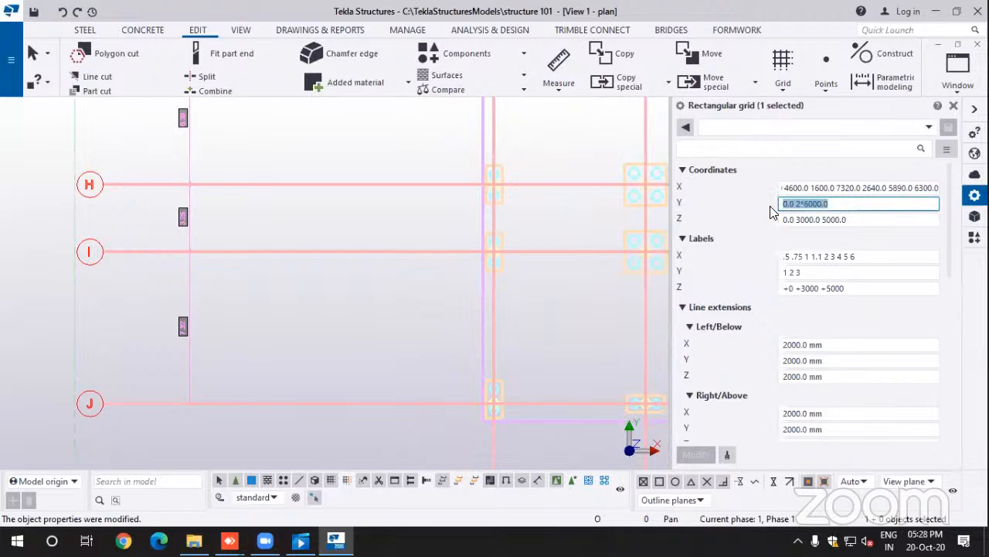
text(0)
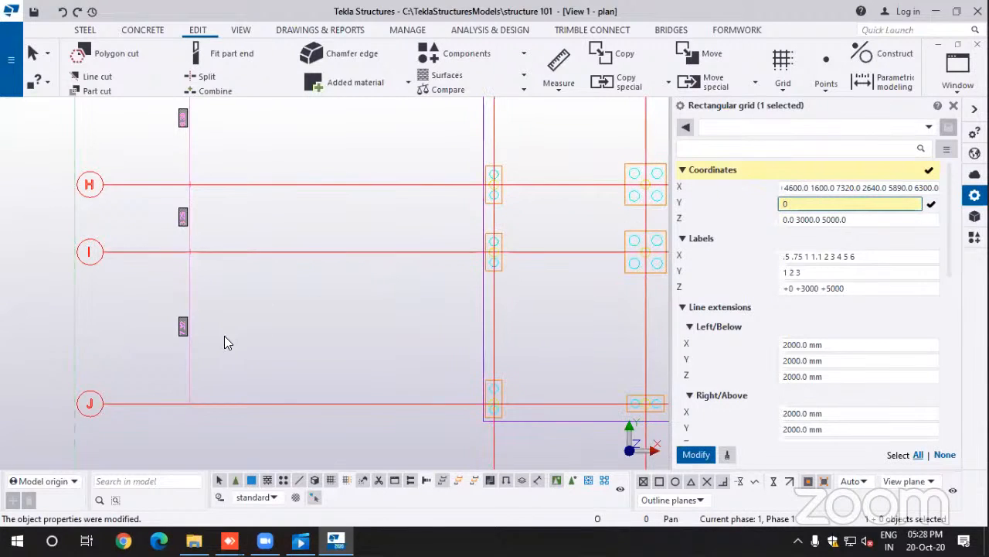
scroll(162, 326, up, 4)
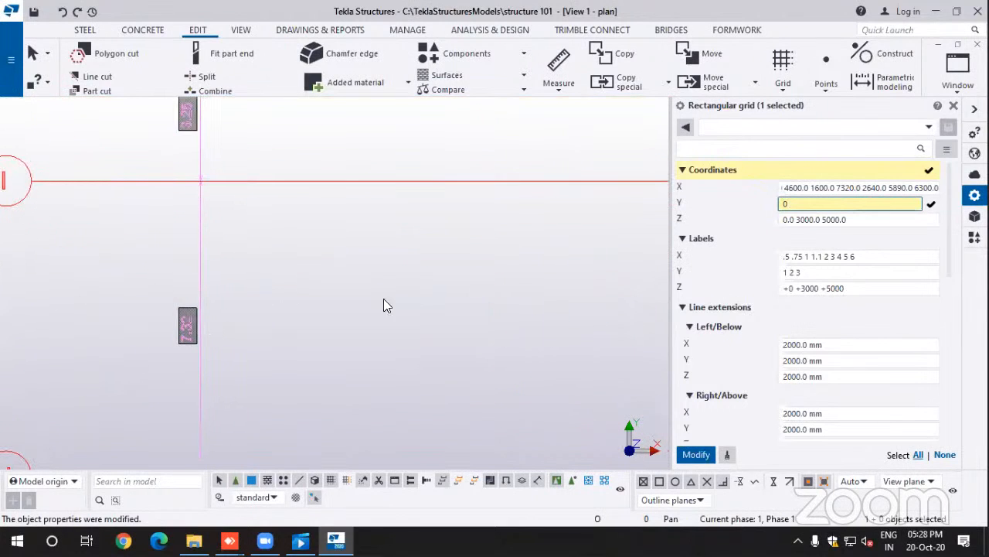
text(7320)
middle_drag(371, 256, 327, 364)
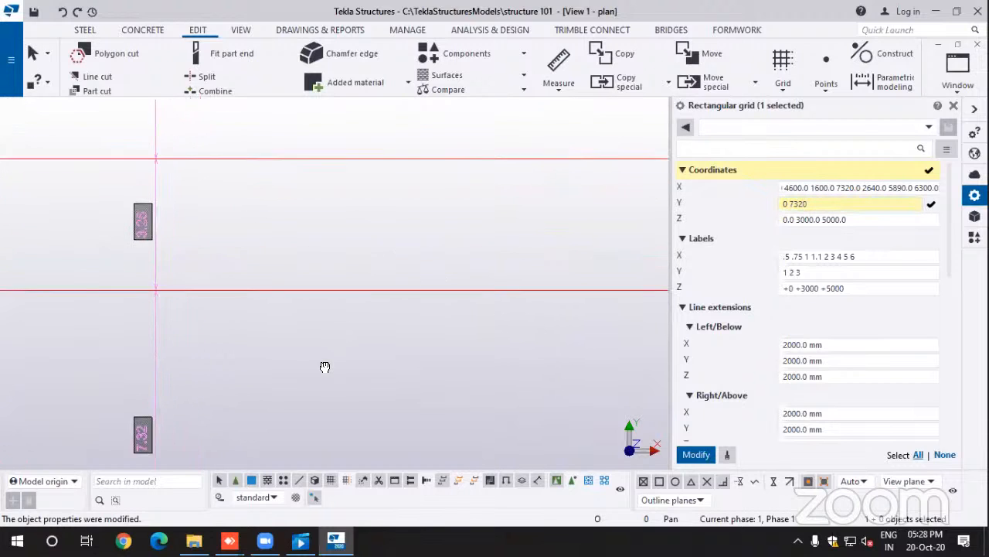
click(780, 258)
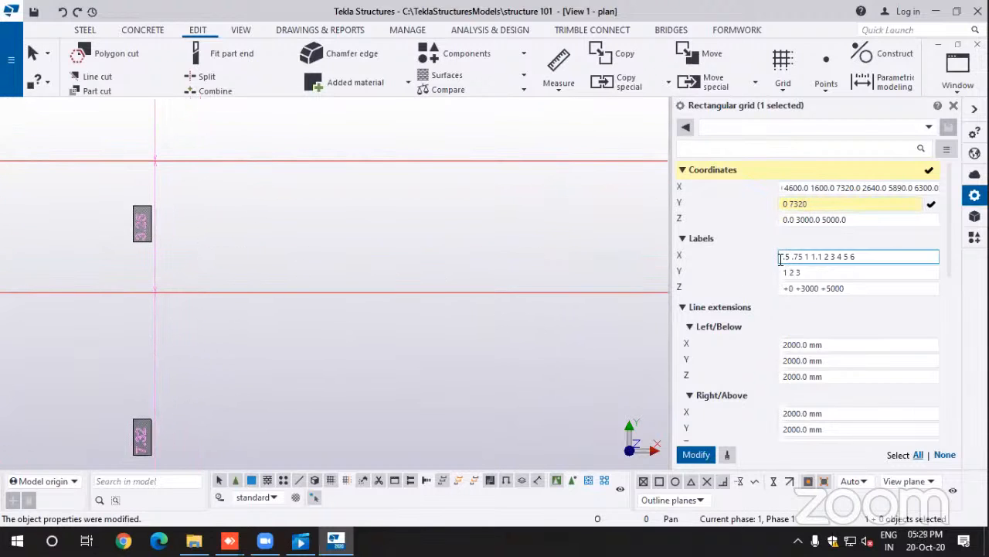
click(825, 200)
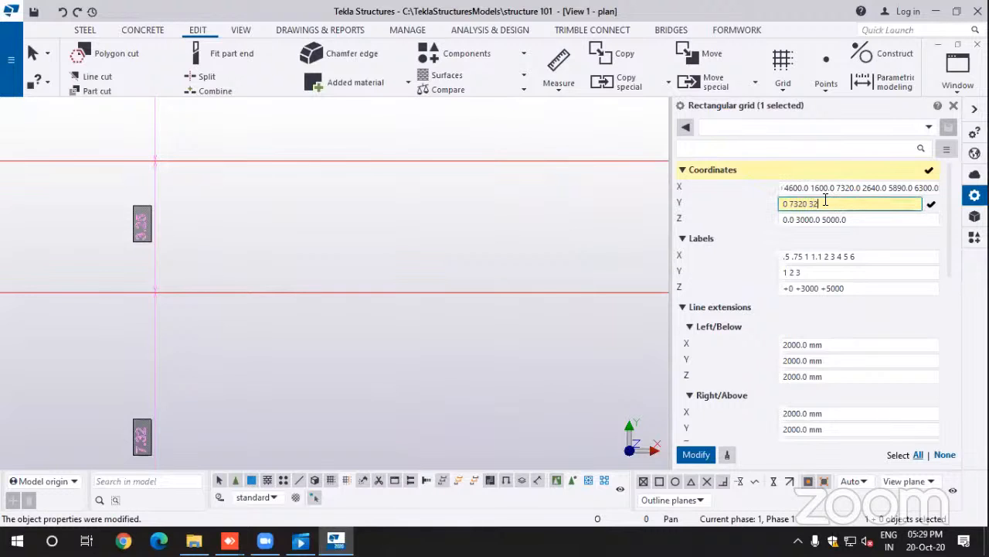
text(3250)
Step: Append the spacing 6300 after 3250 in the grid's Y coordinates for the bay between lines H and G
scroll(387, 278, down, 1)
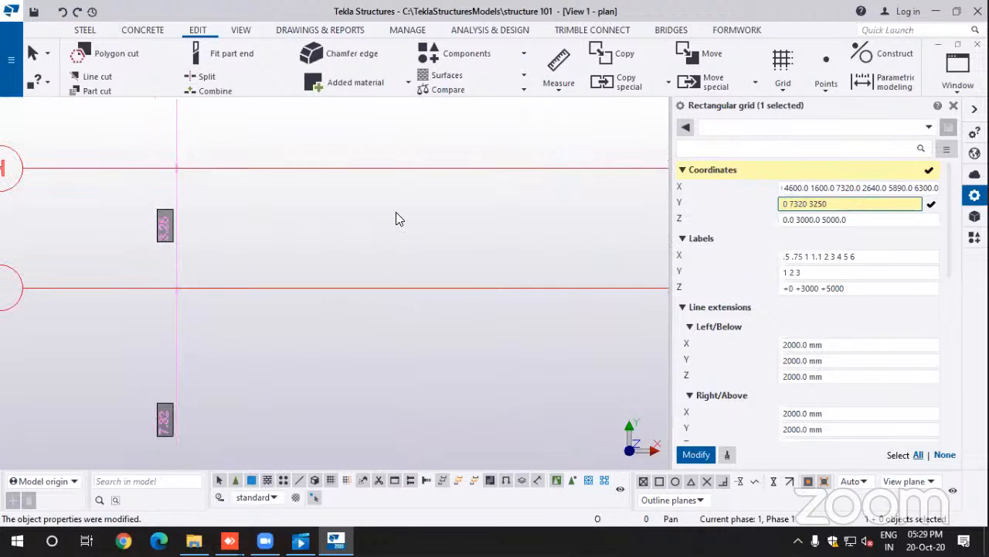
middle_drag(366, 194, 365, 348)
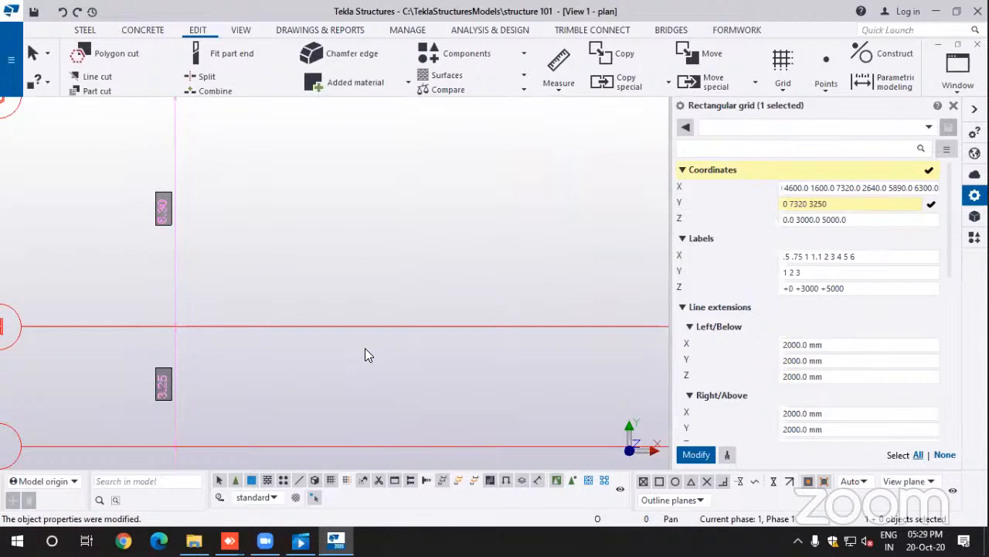
scroll(171, 221, up, 2)
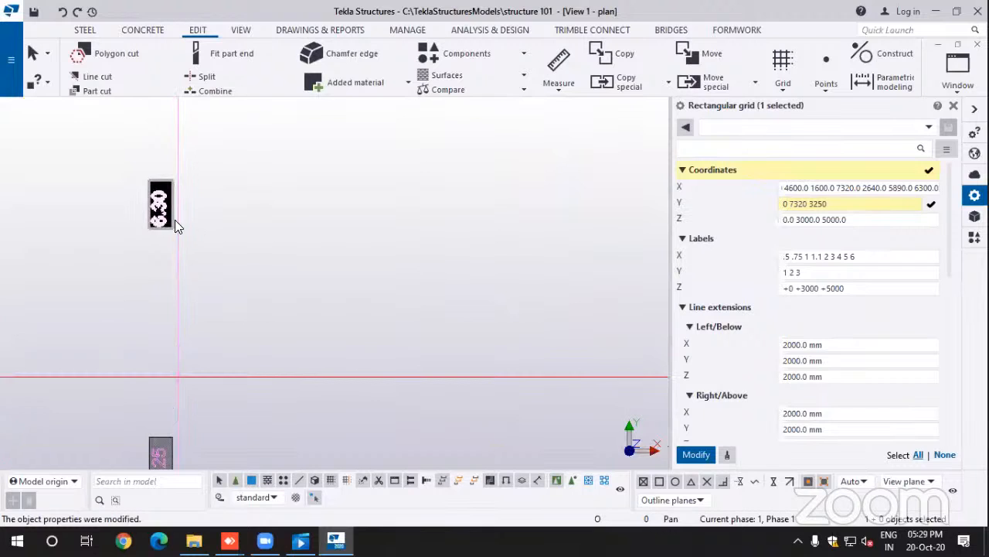
scroll(187, 222, down, 1)
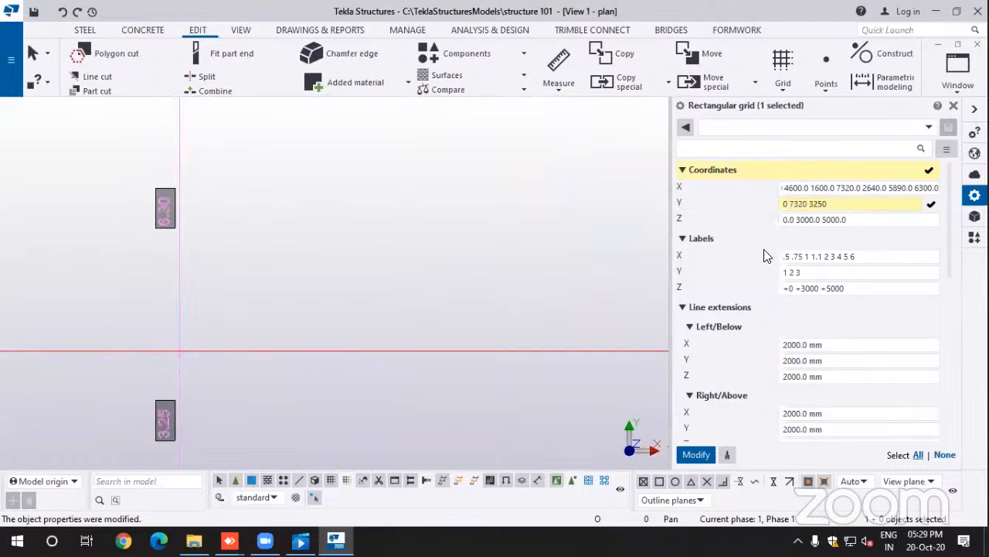
click(841, 204)
text(63)
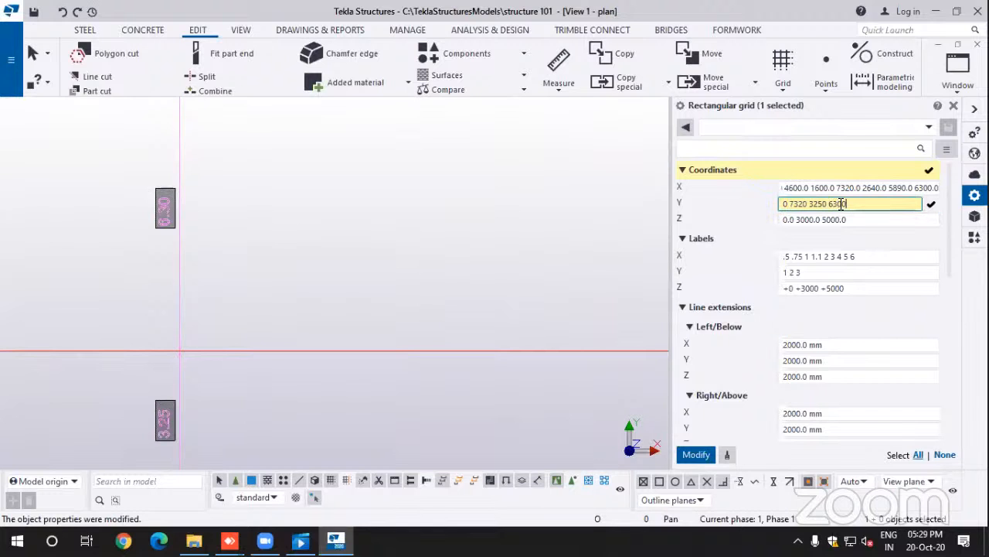
text(00)
Step: Append the spacings 4360 and 1940 to the grid's Y coordinates for lines G to F.1 and F.1 to F
scroll(511, 205, down, 2)
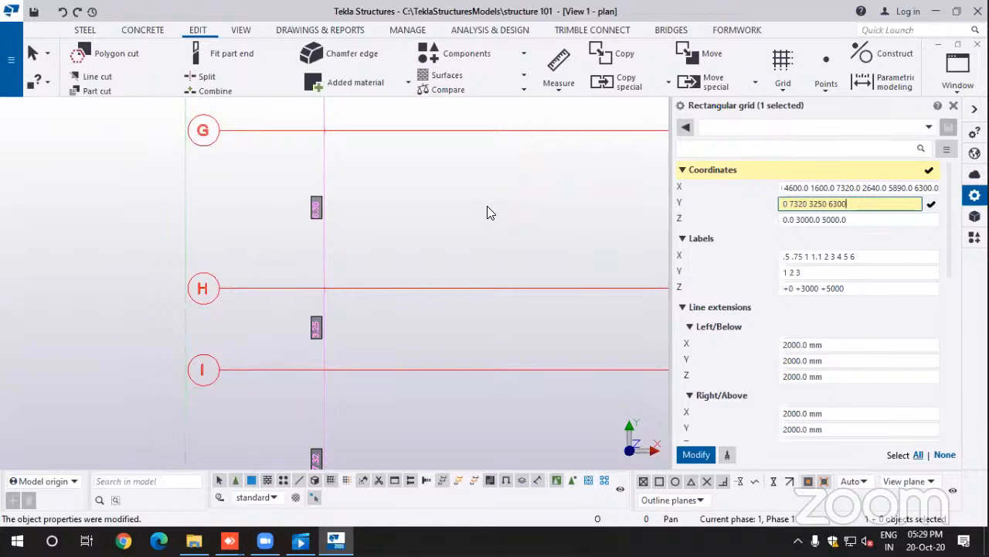
middle_drag(487, 205, 458, 379)
scroll(286, 253, up, 2)
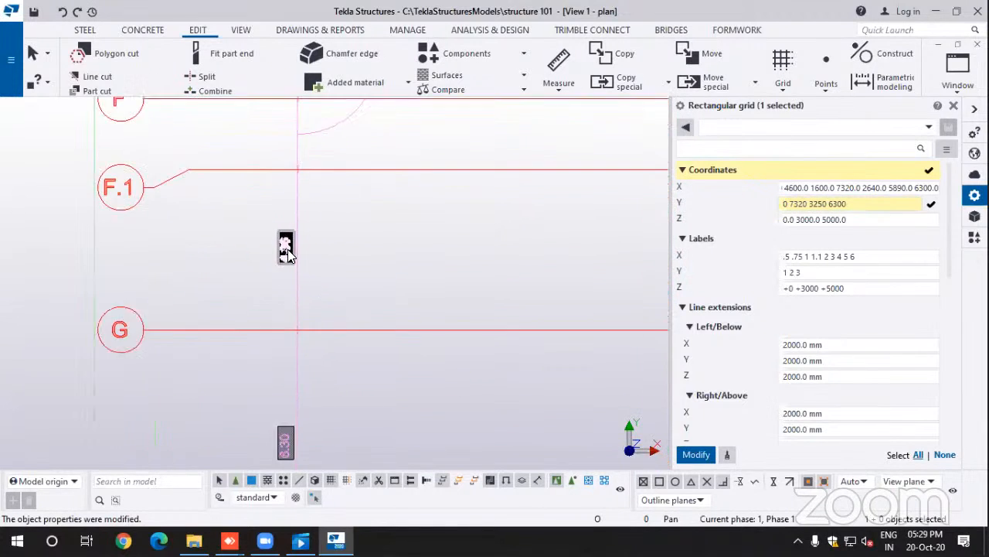
scroll(289, 259, up, 1)
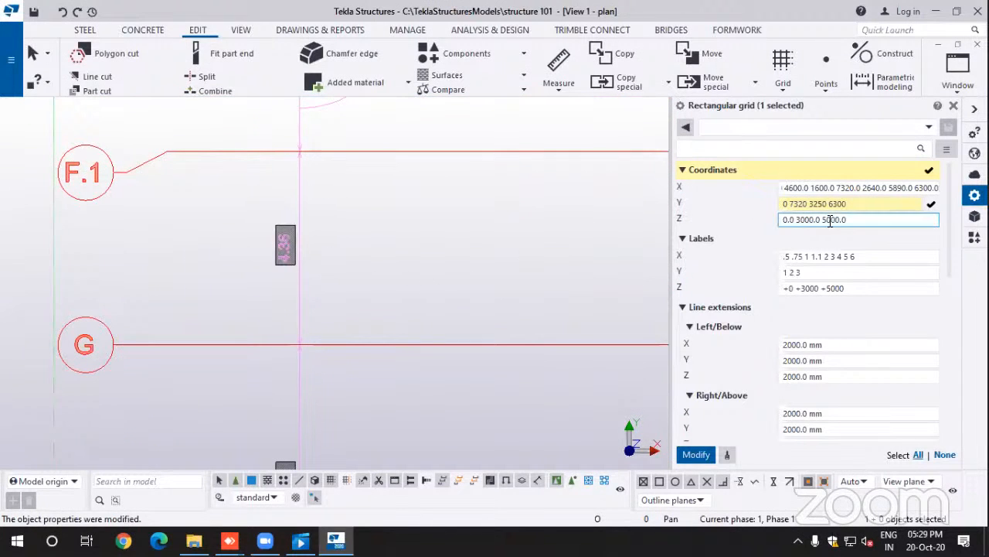
click(863, 201)
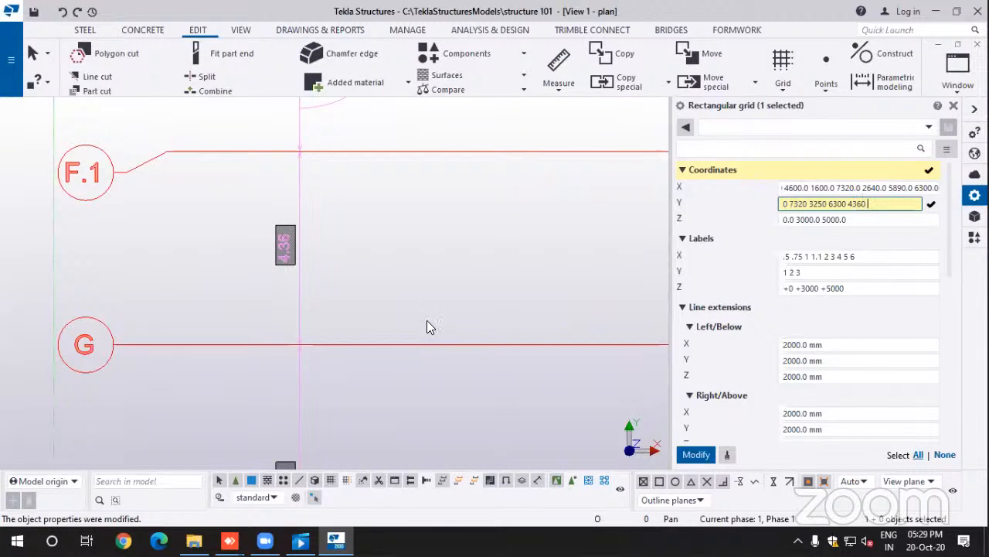
scroll(418, 310, down, 2)
middle_drag(412, 205, 371, 324)
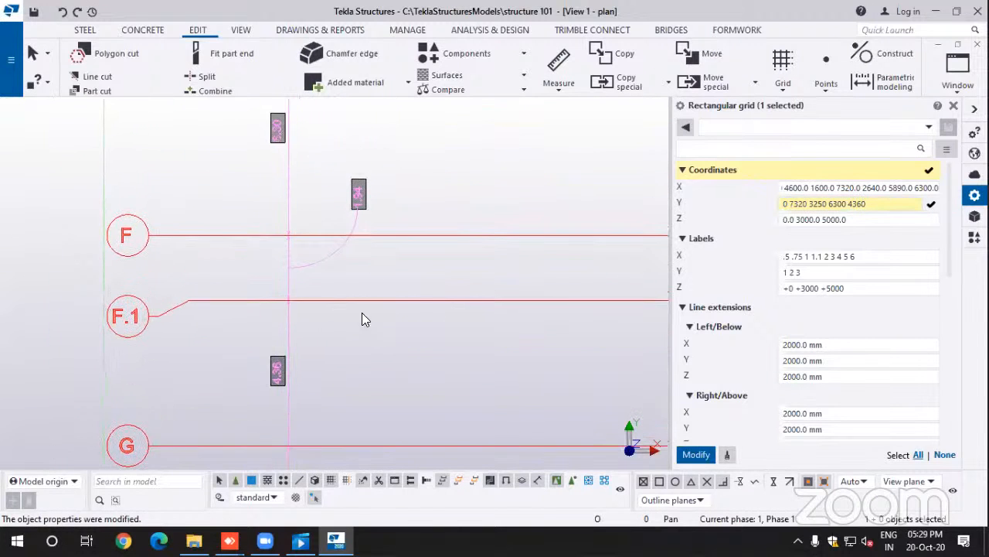
scroll(366, 206, up, 1)
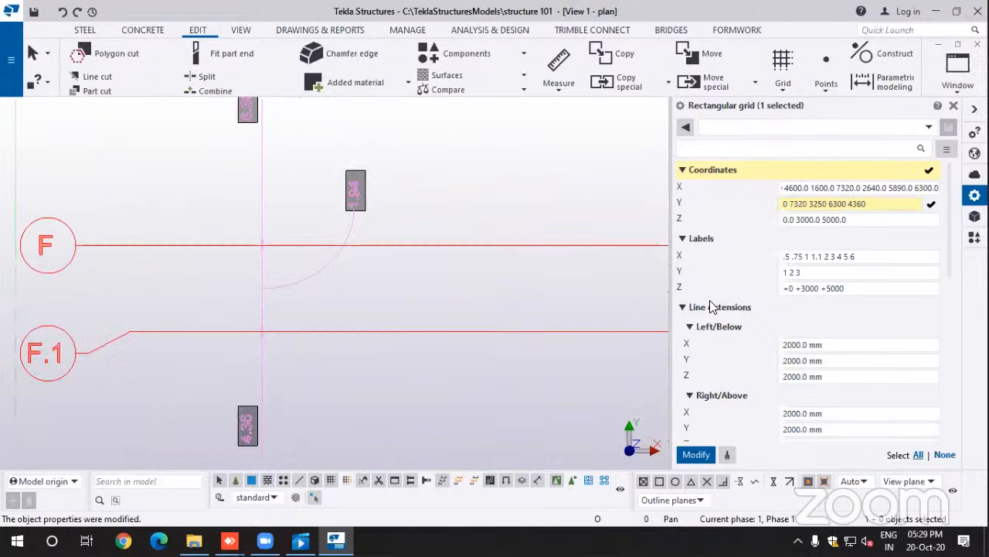
click(881, 203)
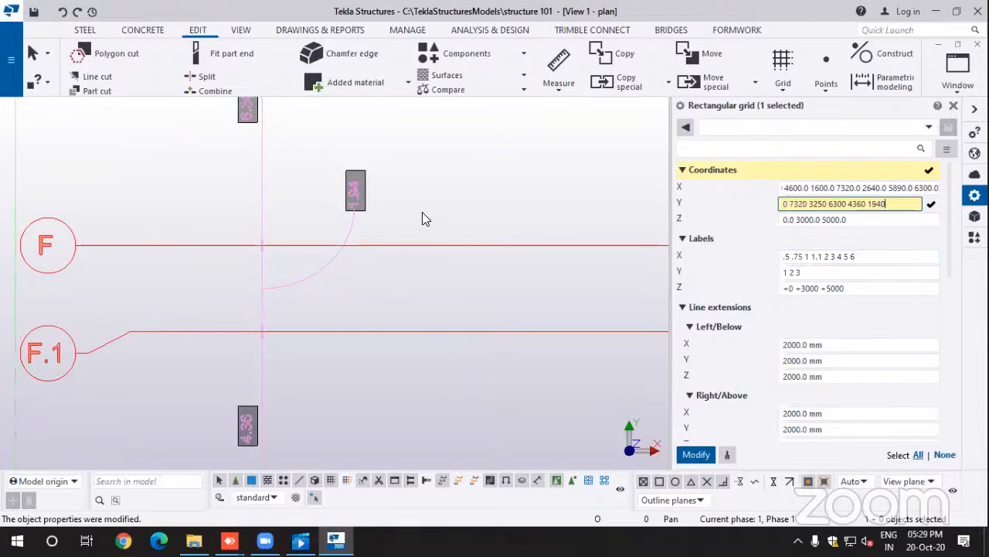
Step: Append the spacings 6300 and 1820 to the grid's Y coordinates for lines F to E and E to D.1
middle_drag(422, 212, 414, 311)
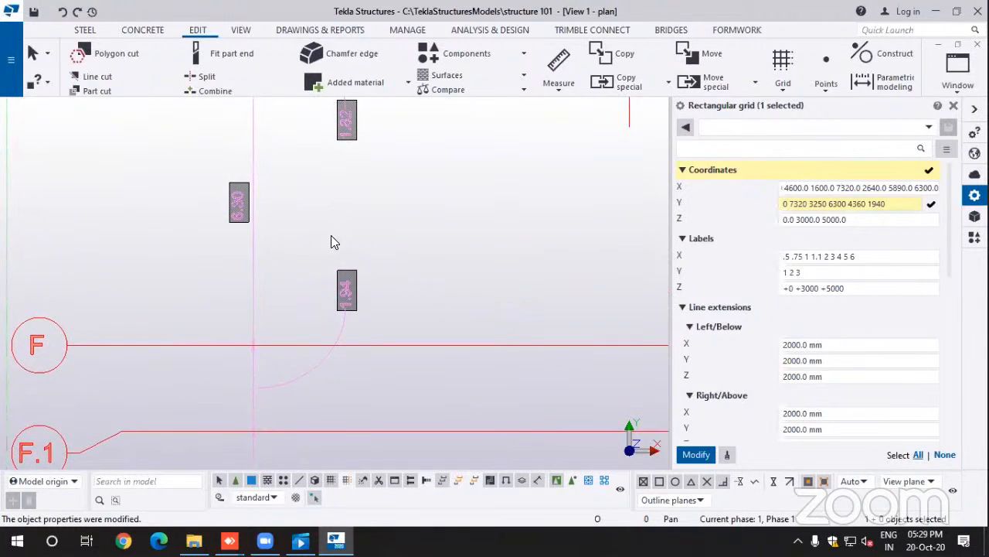
middle_drag(331, 242, 386, 308)
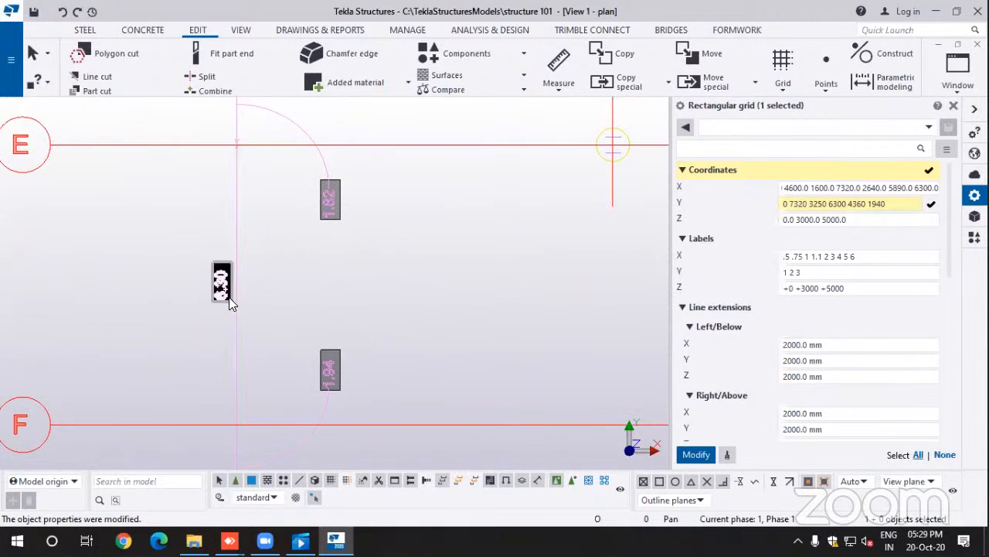
scroll(229, 296, up, 2)
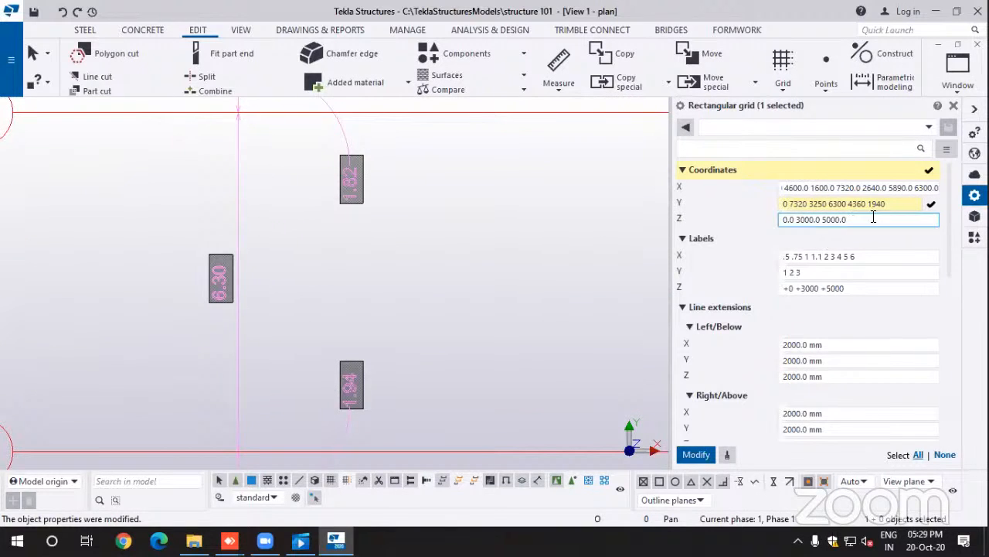
click(899, 203)
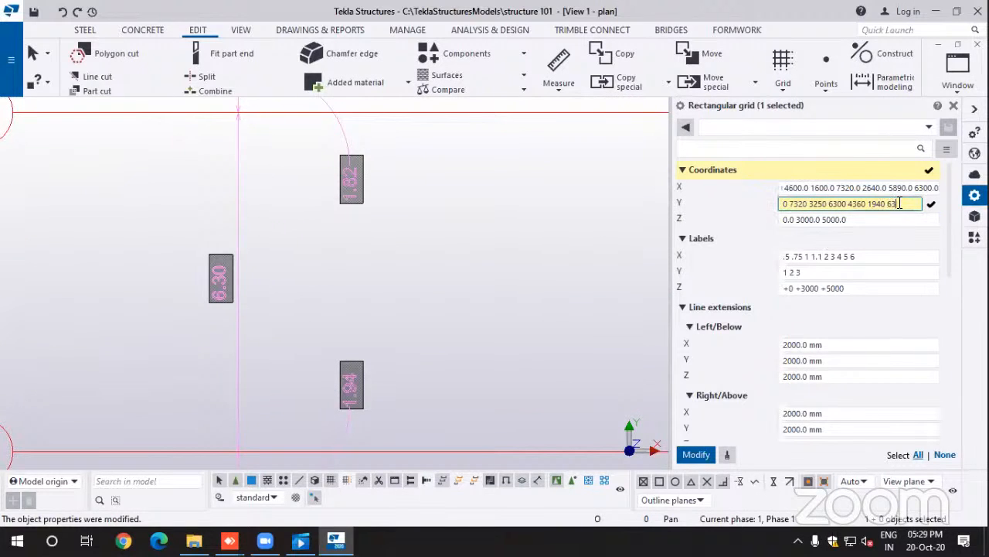
text(00)
scroll(442, 251, down, 1)
text(1820)
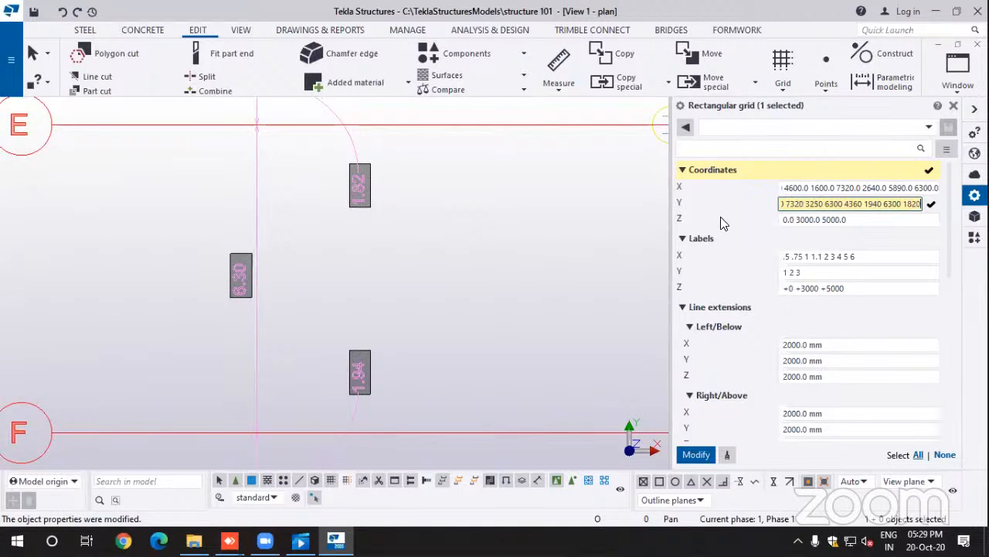
key(Return)
Step: Append the spacing 4480 after 1820 in the grid's Y coordinates for the bay between lines D.1 and D
middle_drag(507, 235, 491, 383)
middle_drag(362, 229, 370, 343)
scroll(232, 224, up, 1)
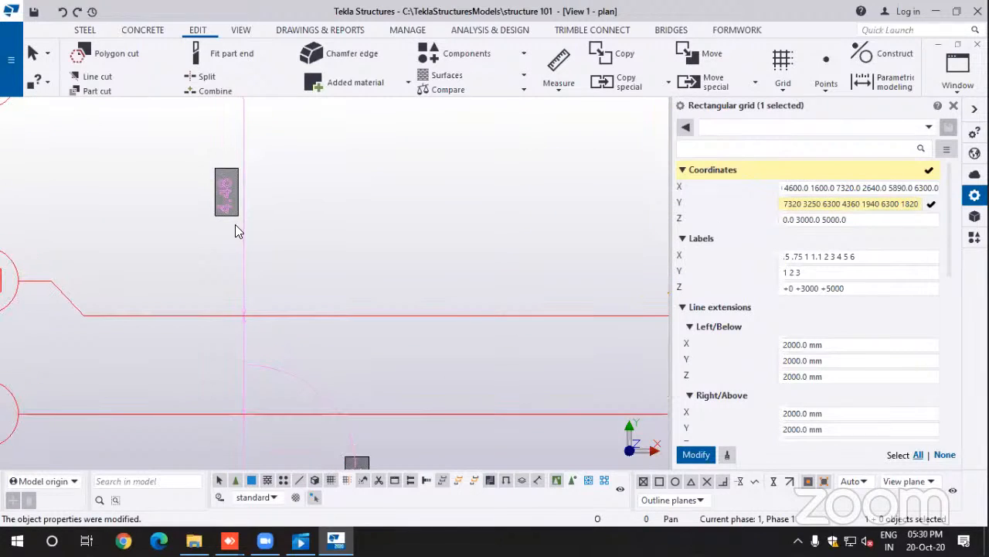
click(919, 204)
text(4480)
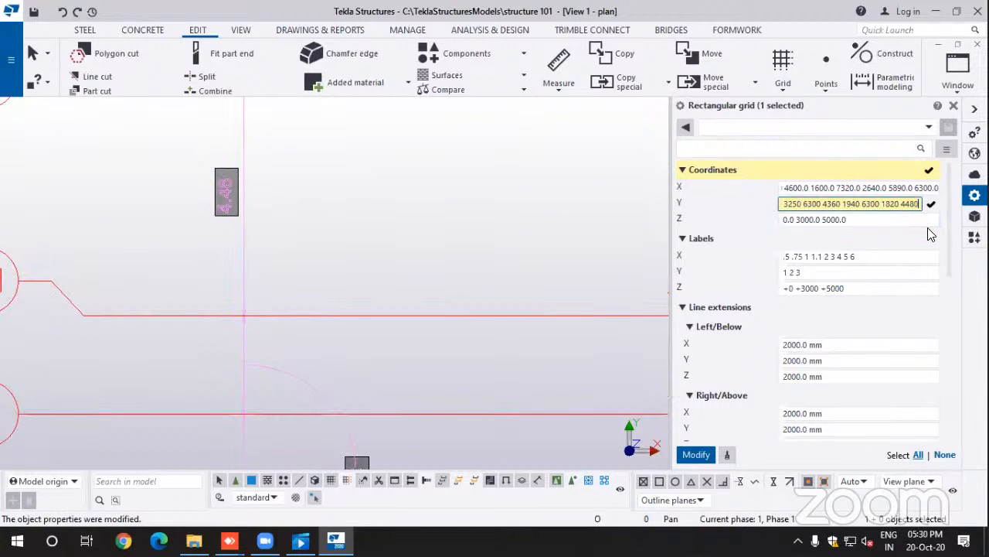
scroll(340, 171, down, 2)
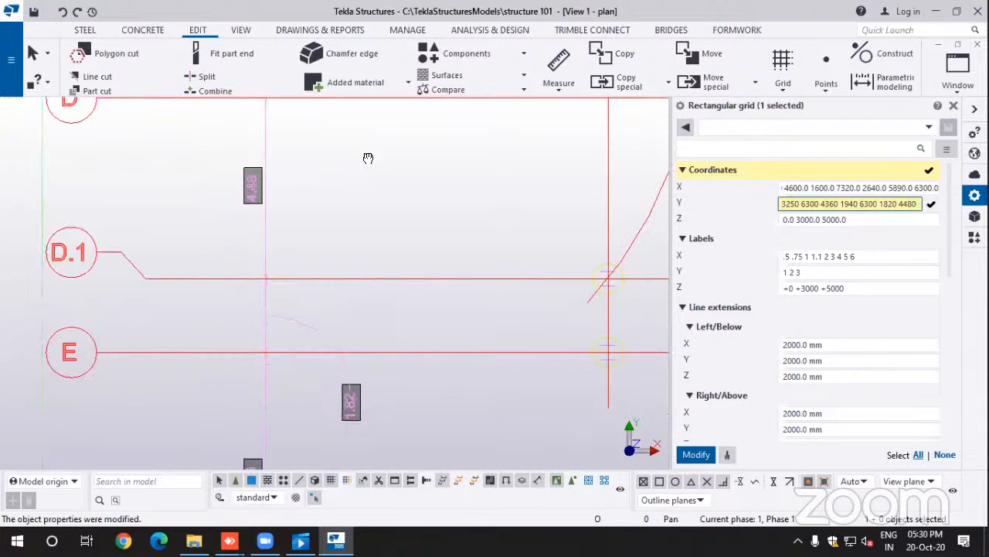
middle_drag(366, 155, 351, 419)
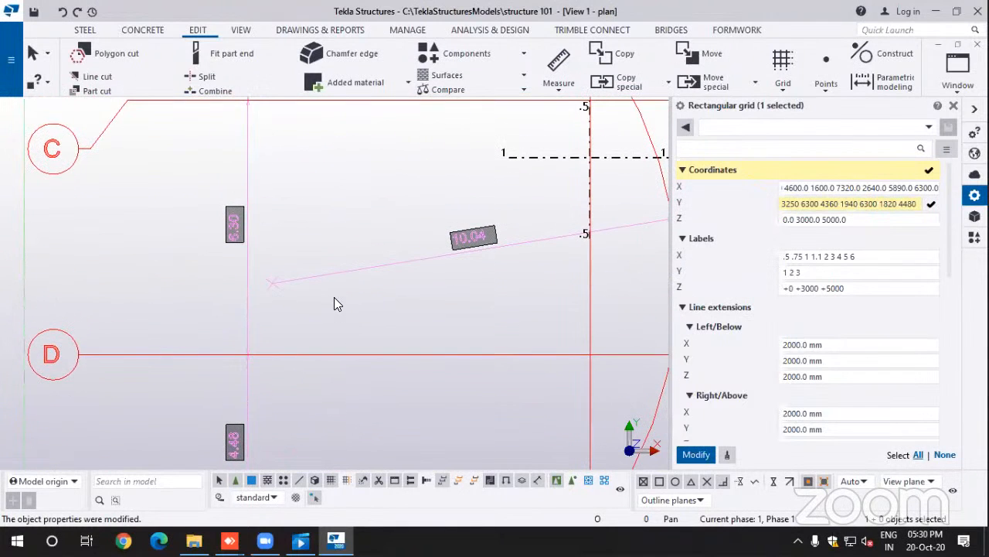
Step: Append the spacings 6300 and 1700 to the grid's Y coordinates for lines D to C and C to B.1
scroll(333, 286, down, 1)
middle_drag(264, 249, 255, 307)
scroll(234, 300, up, 2)
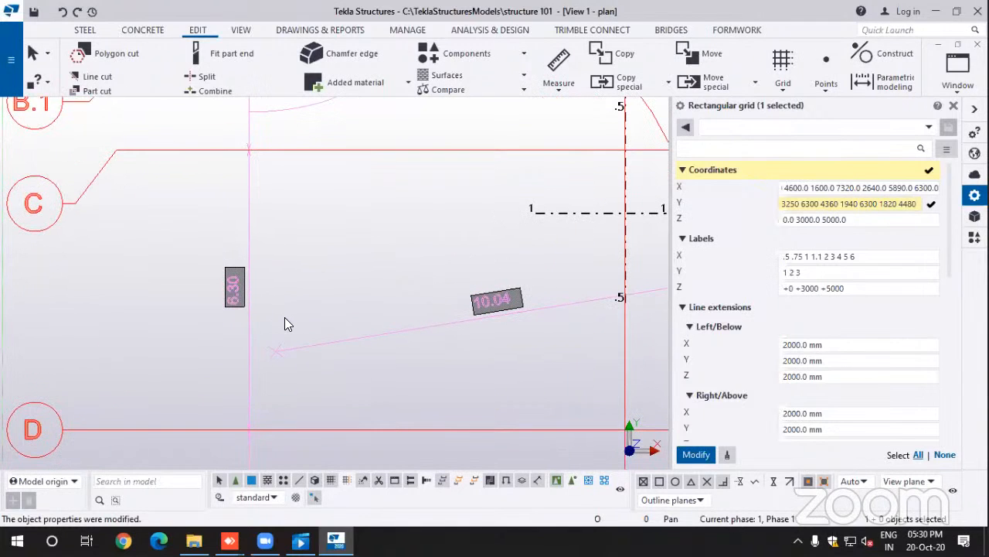
click(890, 221)
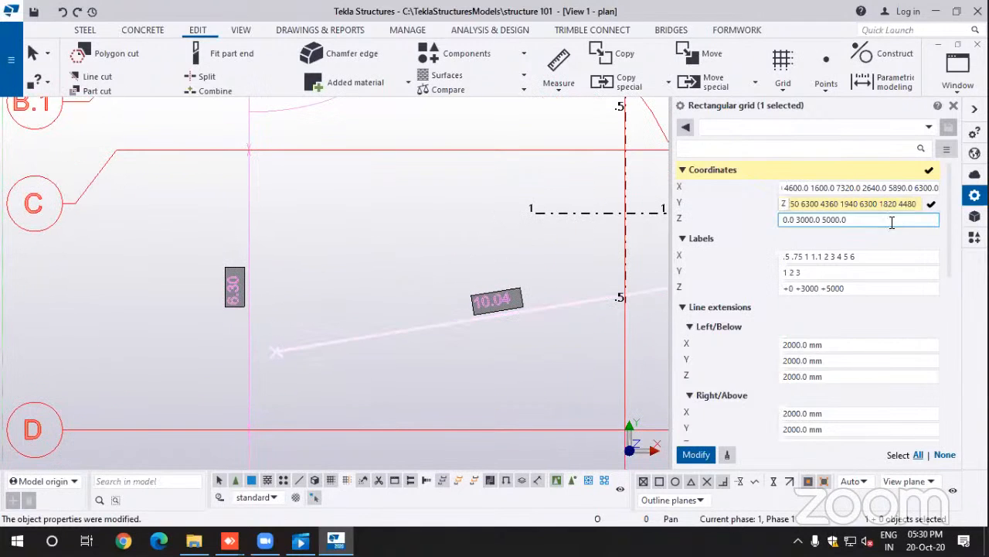
click(919, 204)
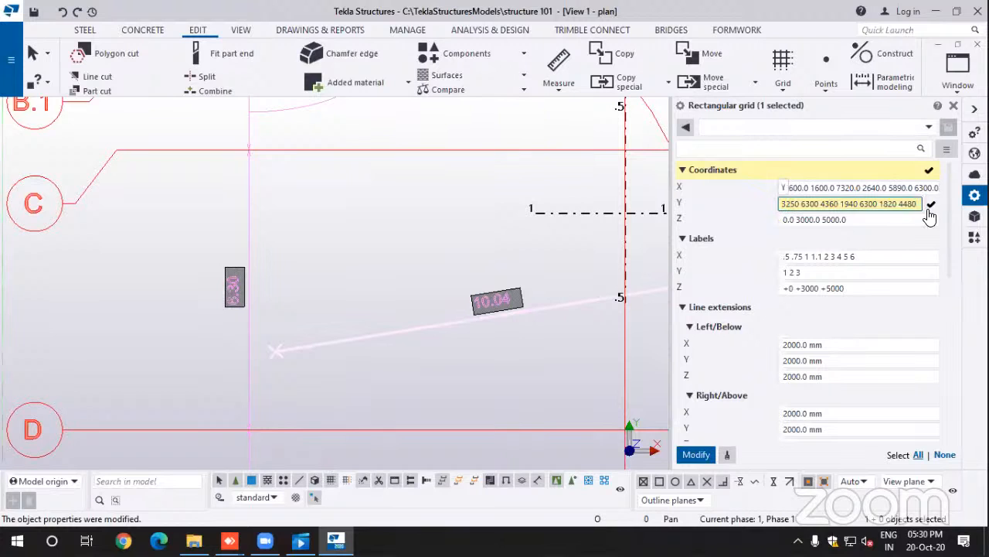
text(6300)
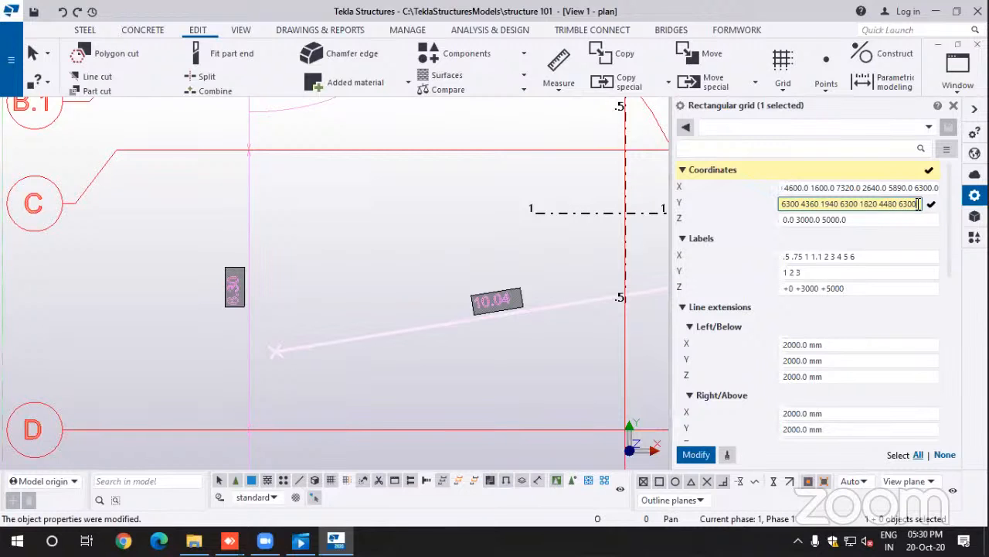
scroll(319, 157, down, 1)
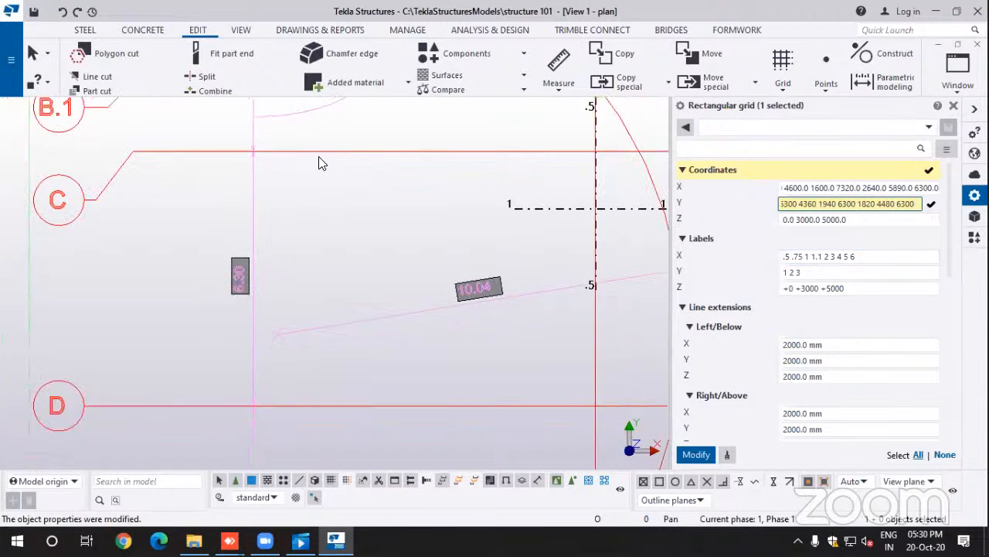
middle_drag(339, 139, 313, 308)
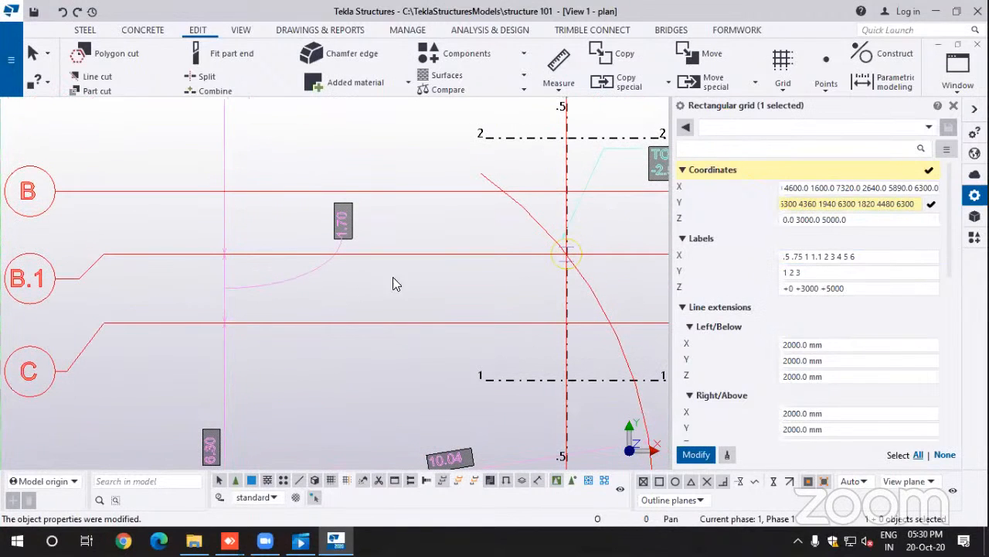
click(914, 203)
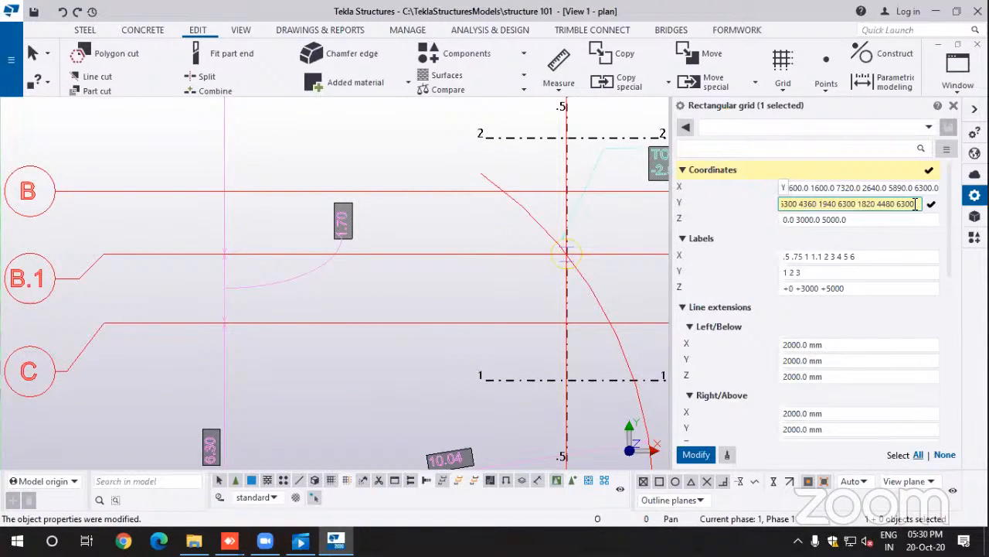
text(1700)
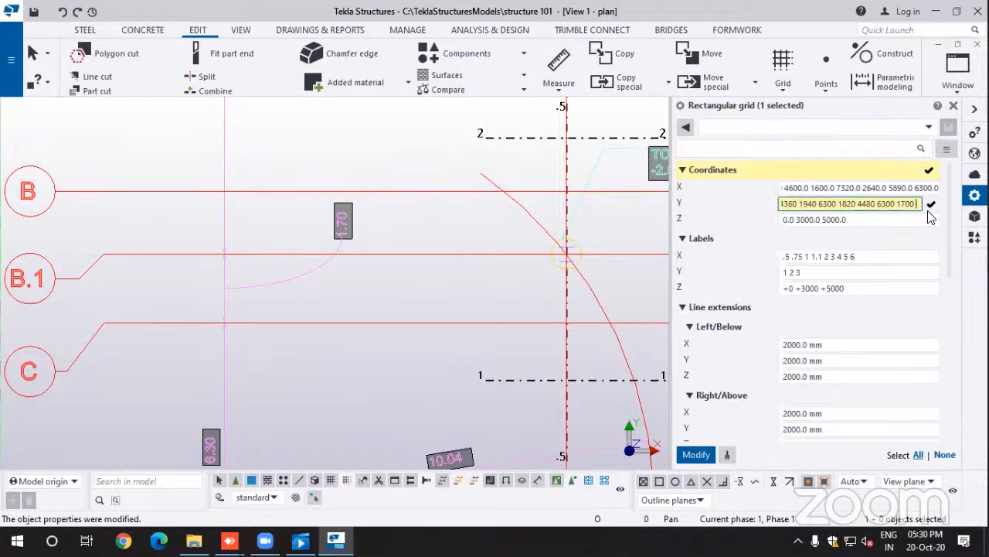
key(Tab)
Step: Append the spacings 1600 and 7270 to the grid's Y coordinates for lines B.1 to B and B to A
scroll(425, 281, down, 1)
middle_drag(424, 280, 327, 413)
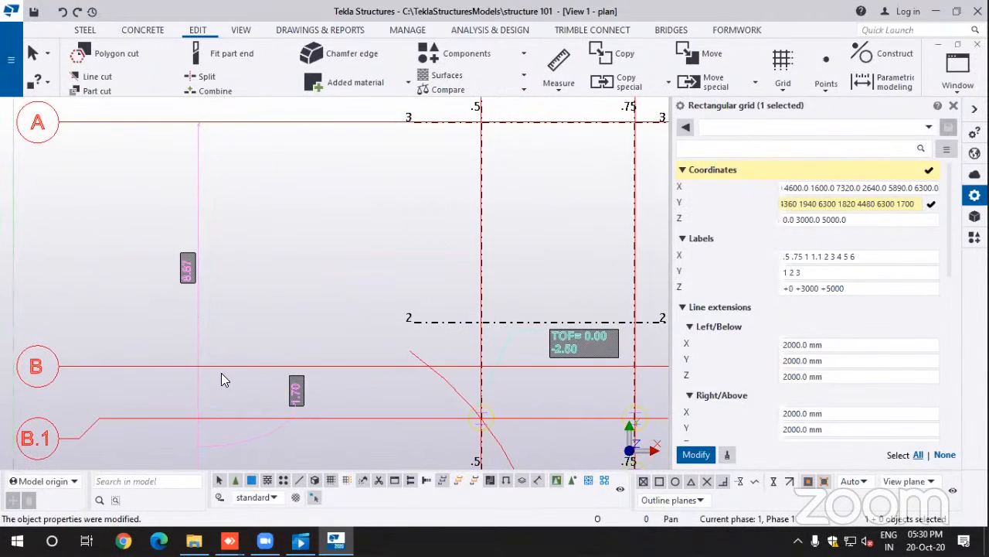
click(917, 204)
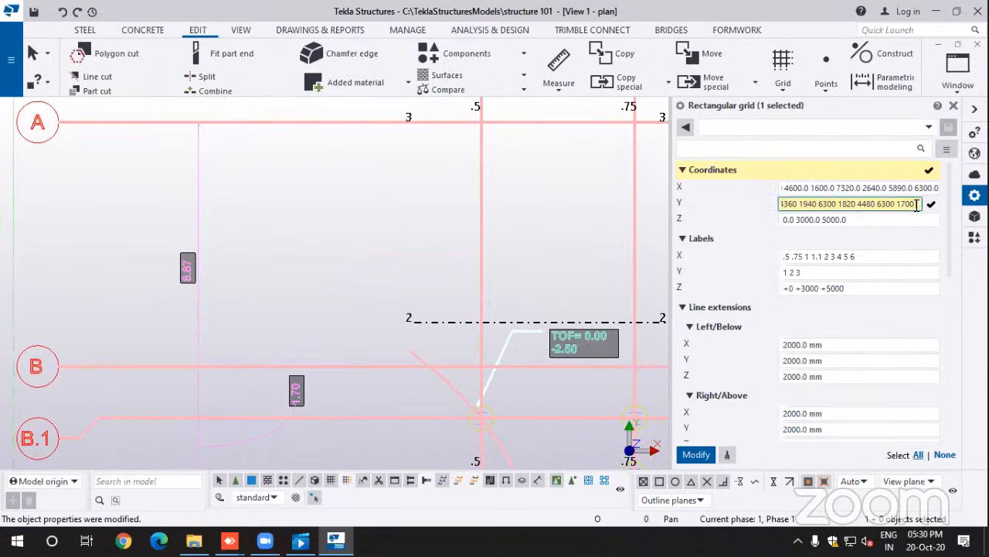
text(1600)
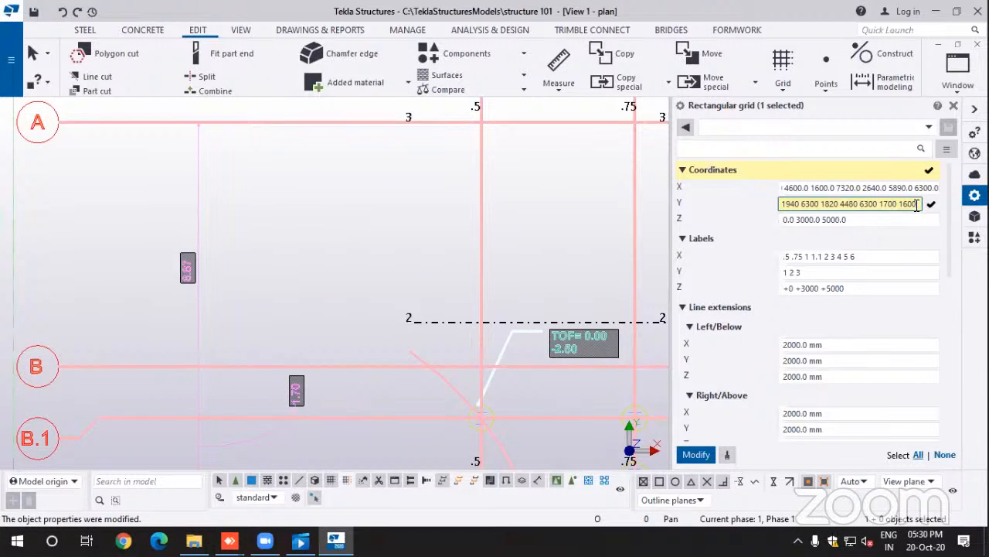
key(Return)
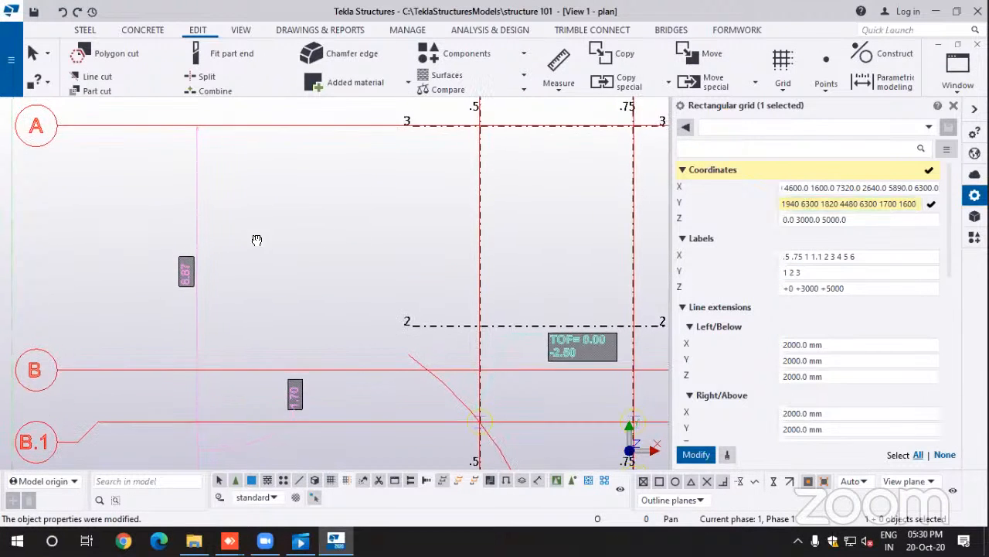
middle_drag(255, 237, 242, 277)
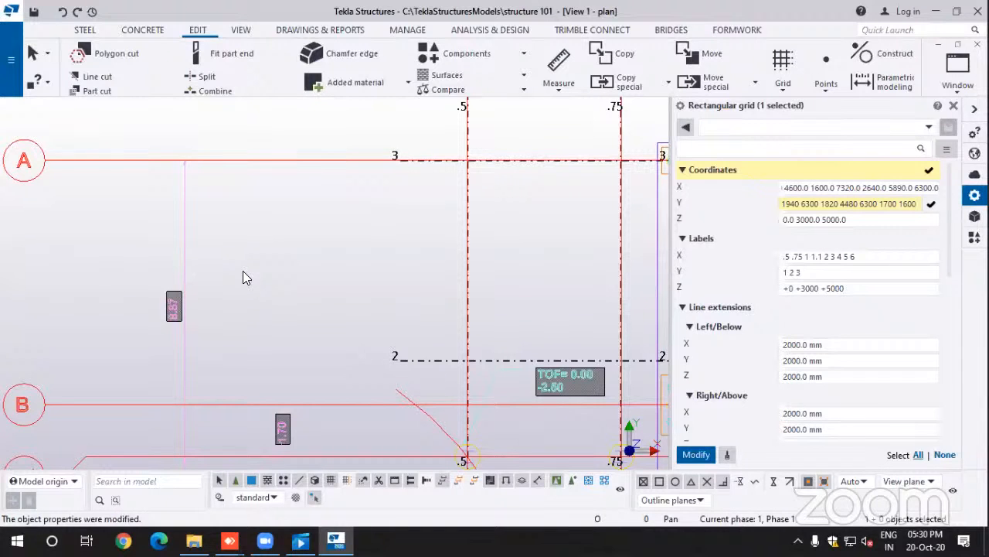
click(917, 204)
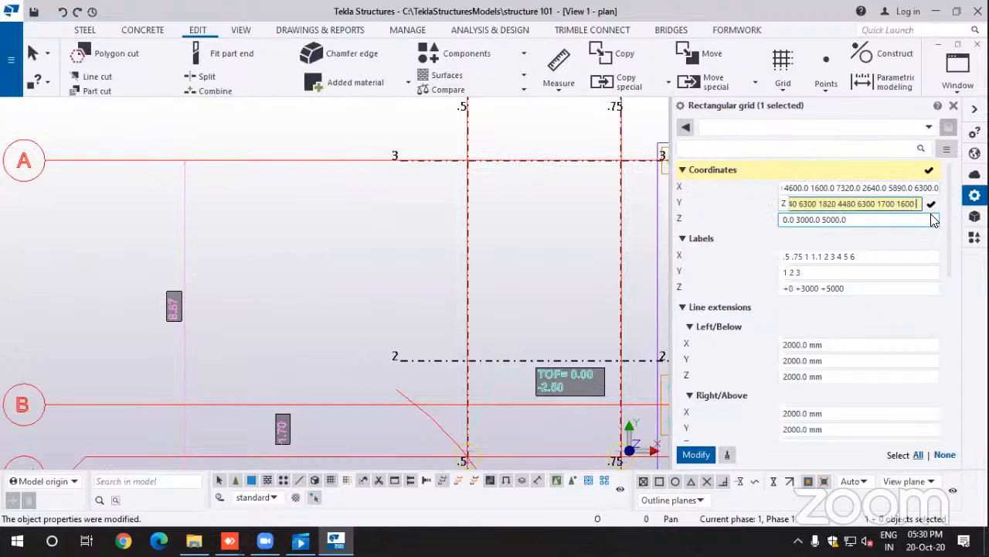
text(7270)
Step: Replace the grid's Y labels with J I H, following the plan's lowest grid lines upward
click(803, 260)
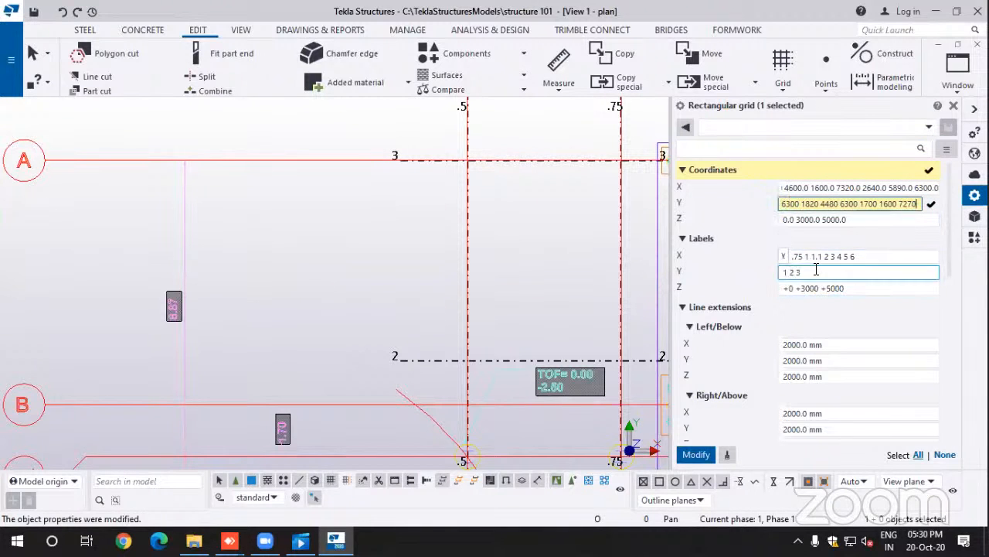
click(815, 270)
key(BackSpace)
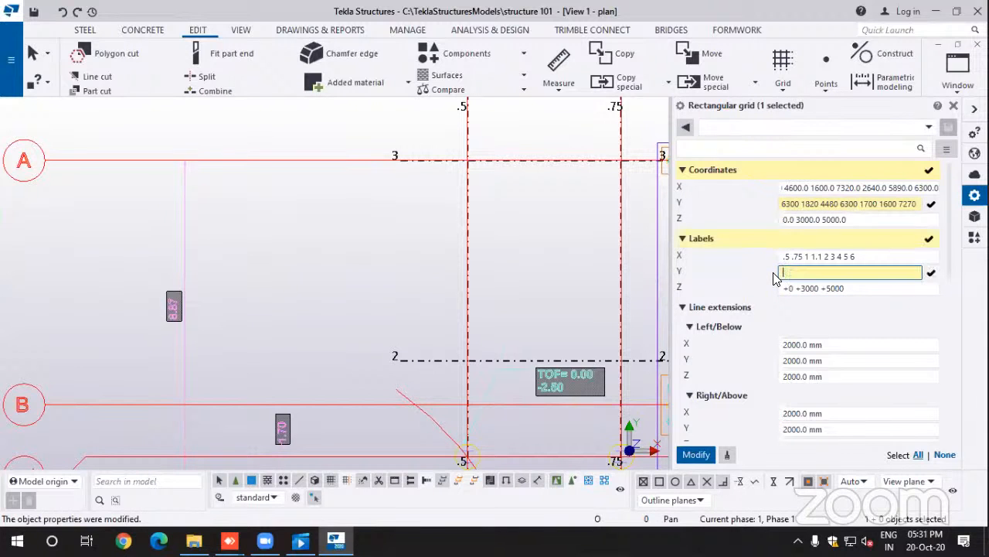
scroll(282, 327, down, 5)
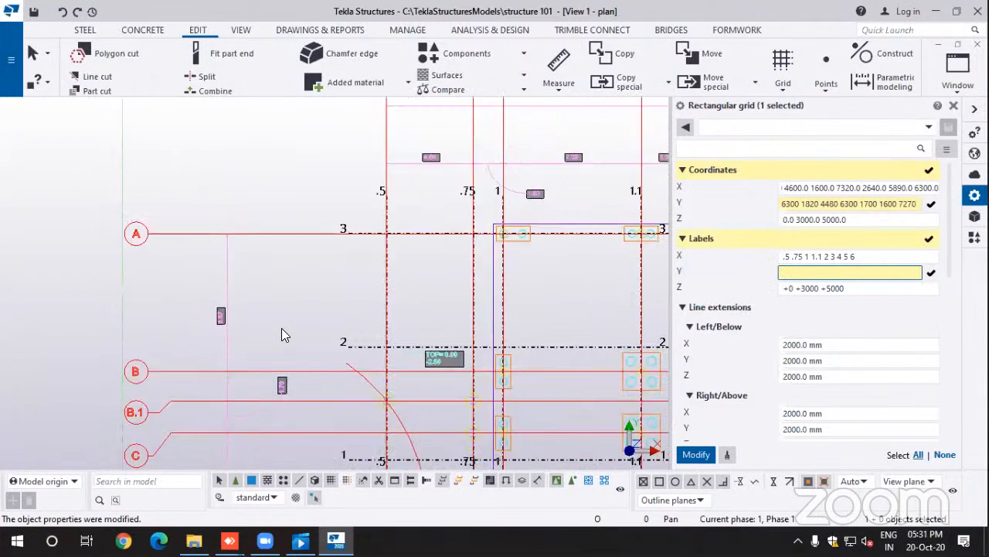
scroll(281, 334, down, 5)
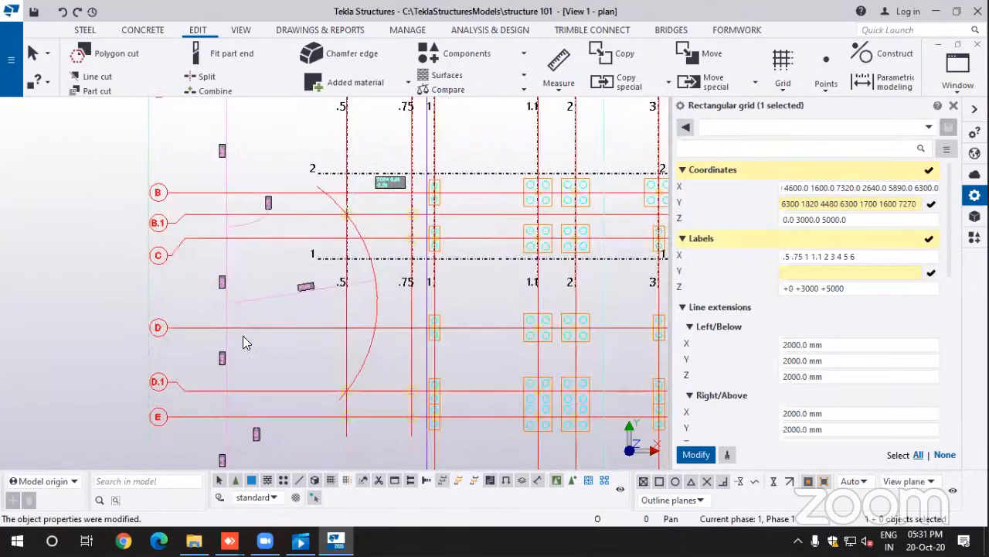
middle_drag(222, 400, 228, 242)
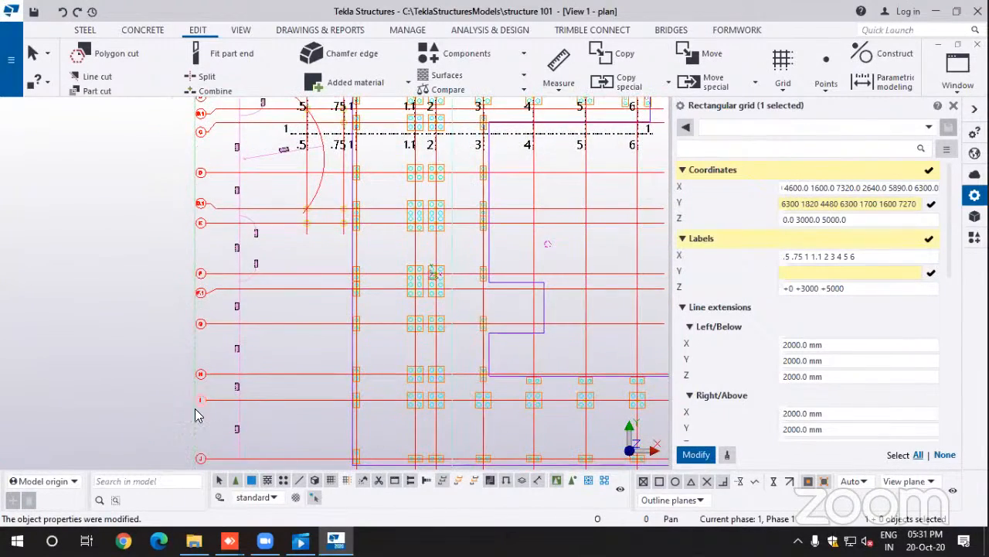
middle_drag(197, 392, 207, 291)
scroll(194, 367, up, 1)
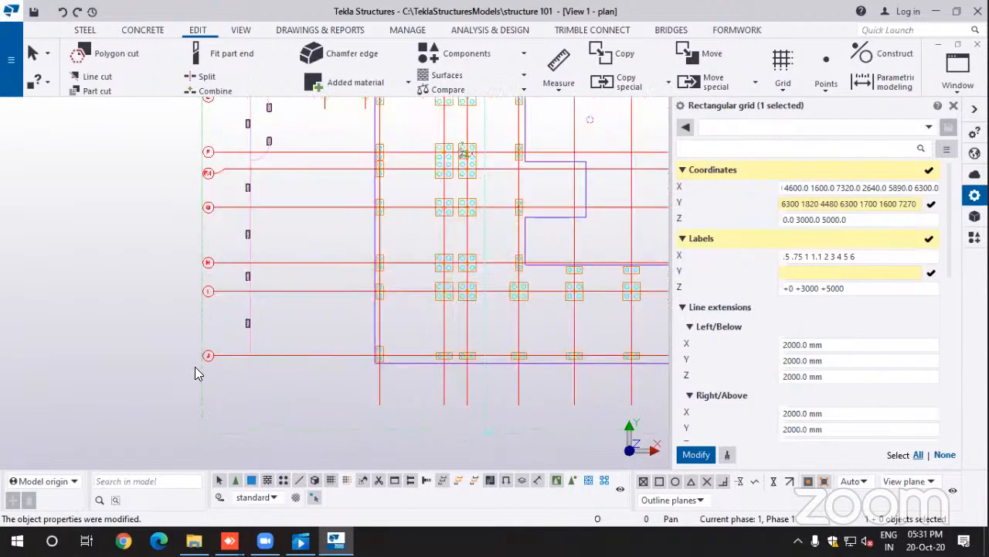
scroll(201, 362, up, 3)
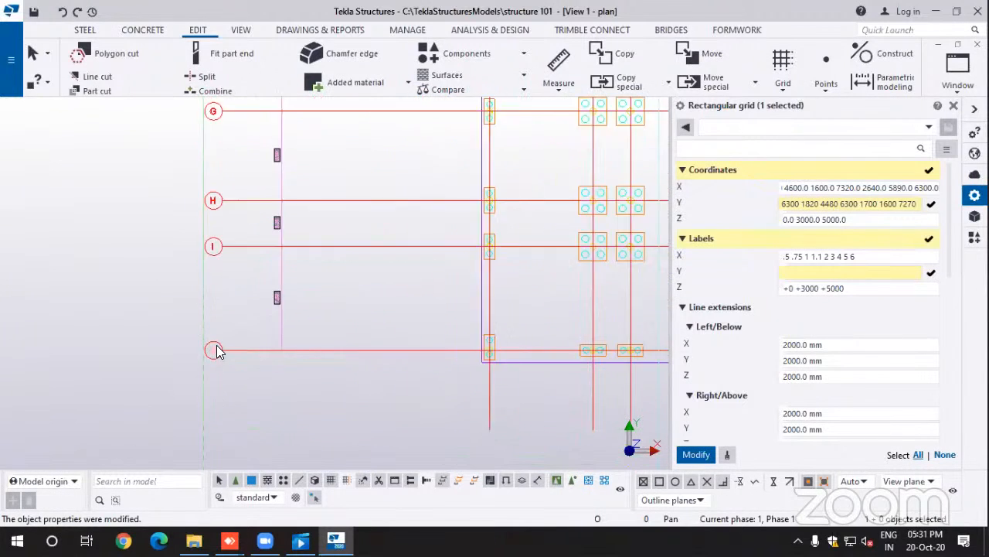
click(787, 272)
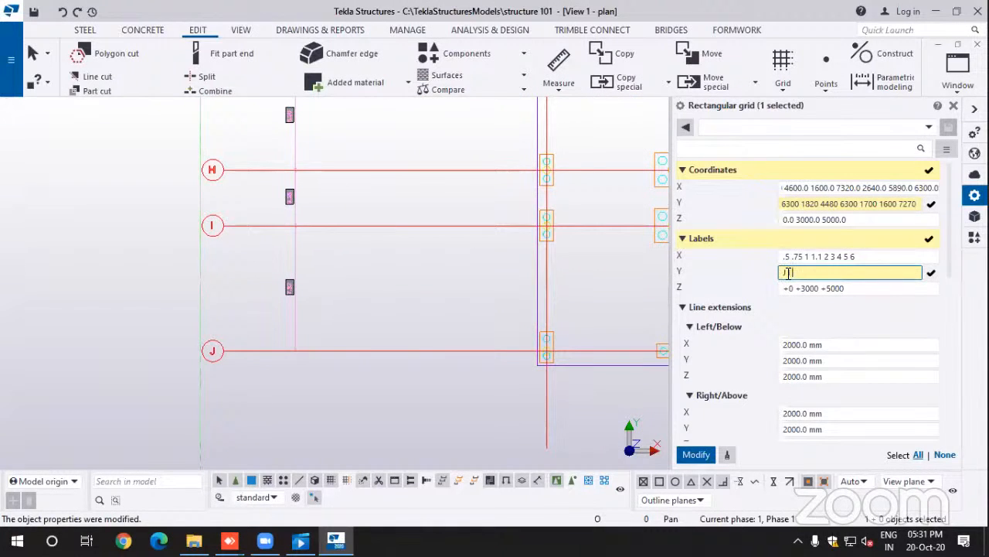
scroll(789, 272, down, 1)
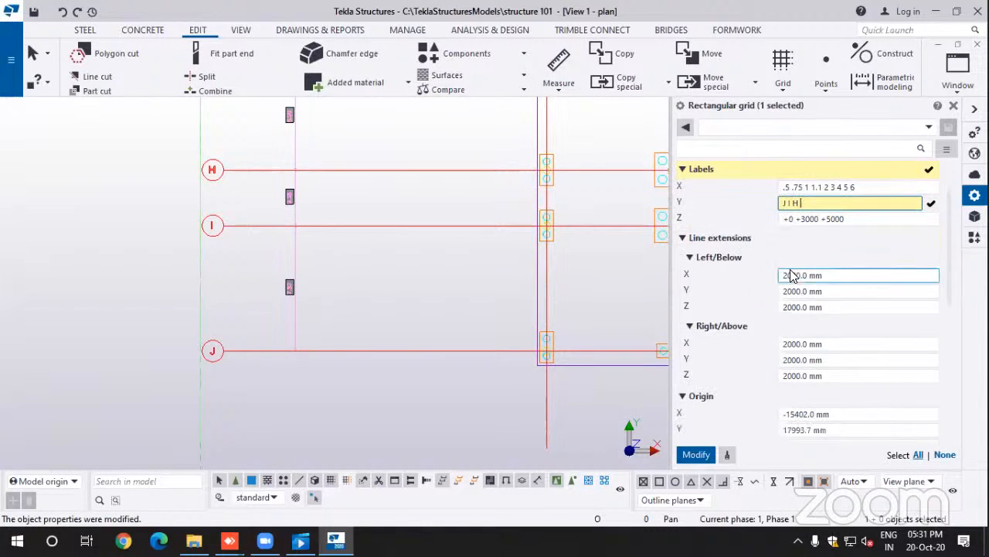
Step: Append the labels G F.1 F E D.1 D after H in the grid's Y labels
middle_drag(412, 217, 386, 372)
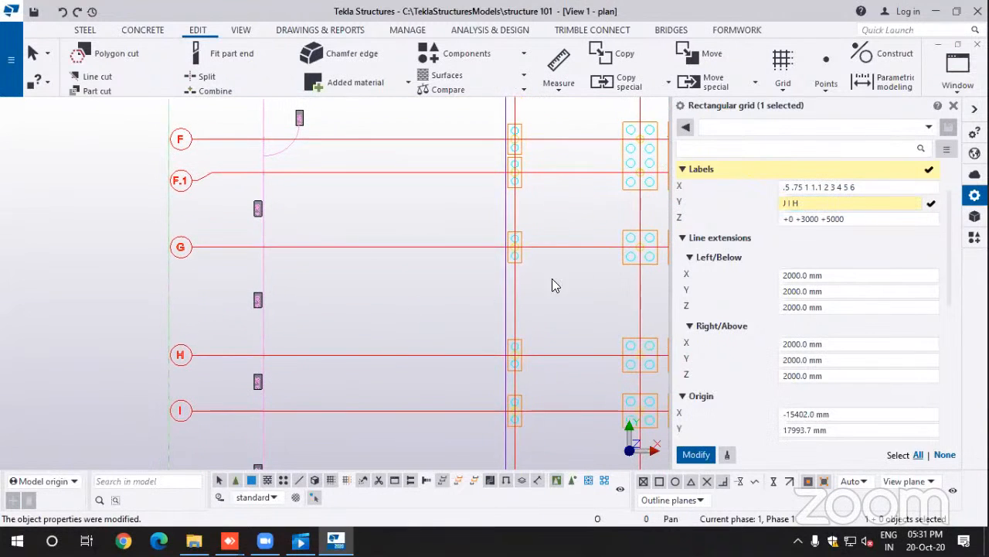
click(814, 203)
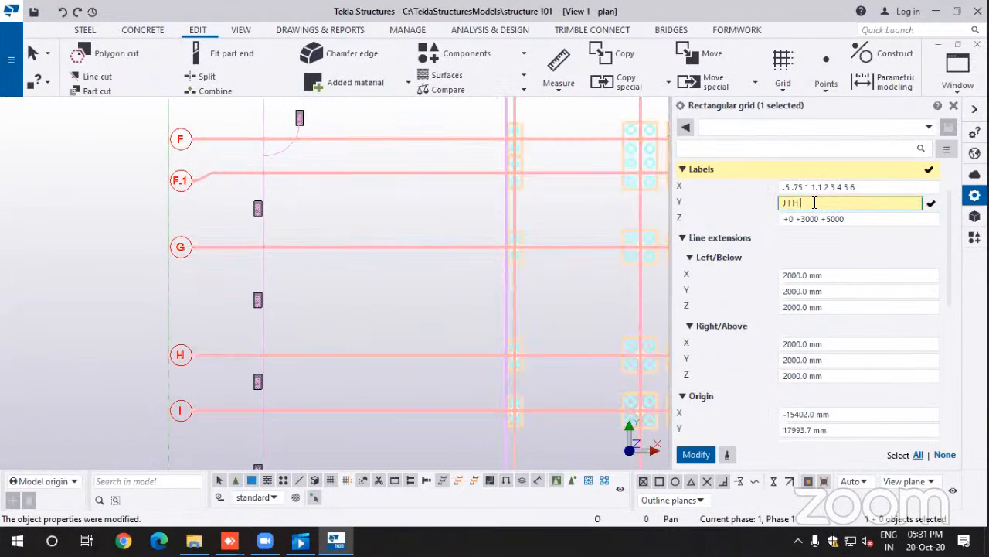
text(G F.1 F E)
middle_drag(452, 207, 443, 378)
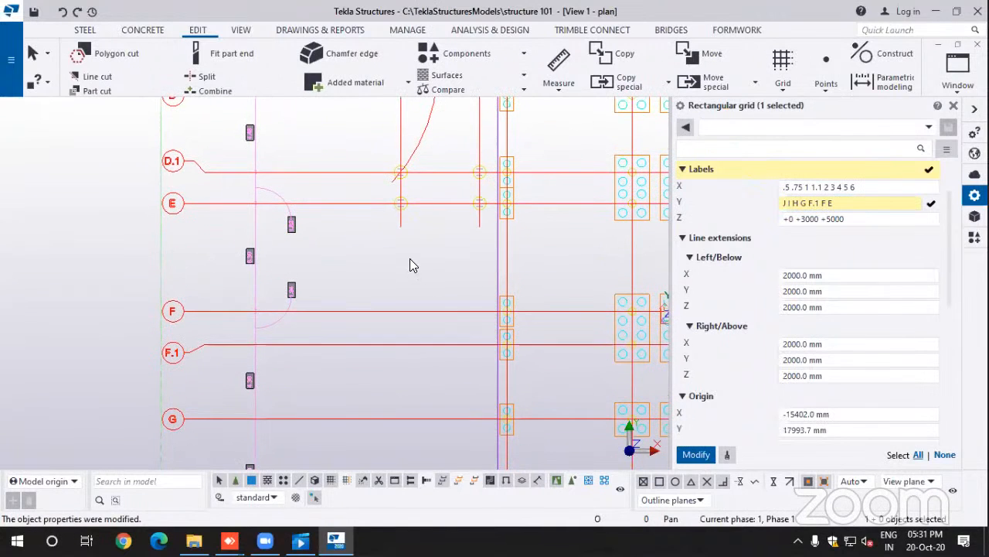
key(shift+d)
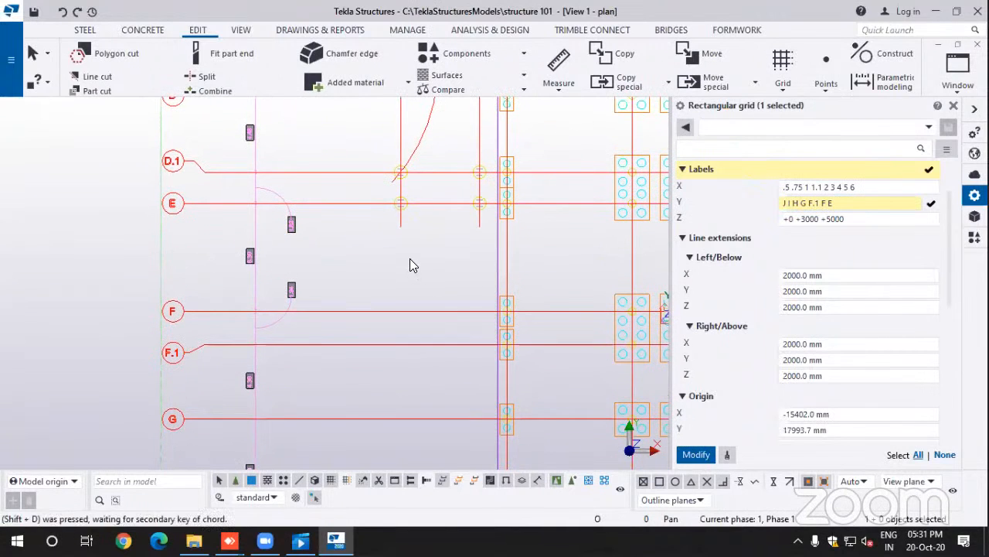
click(842, 202)
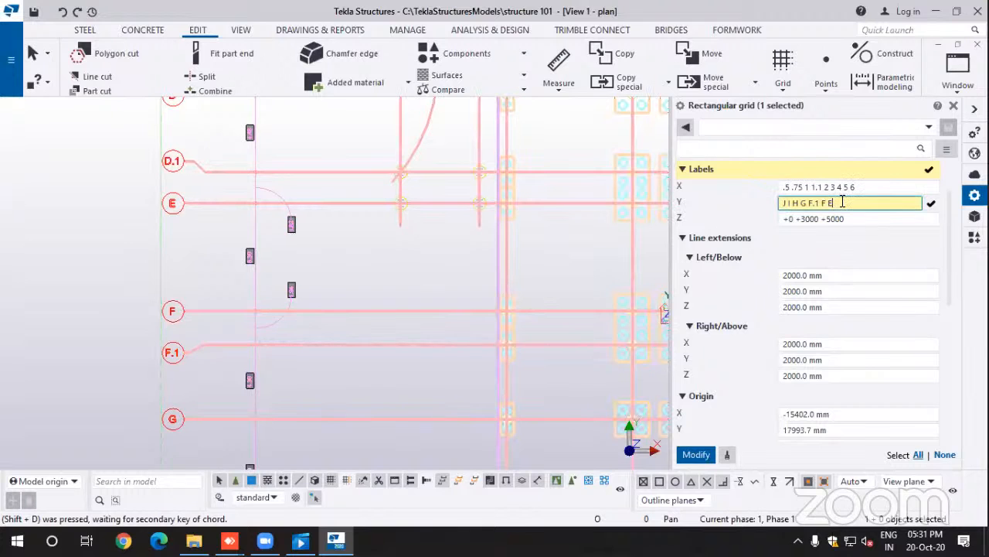
text(D.1 D)
Step: Complete the grid's Y labels by appending C B.1 B A after D
middle_drag(419, 203, 419, 299)
middle_drag(419, 182, 421, 270)
click(867, 203)
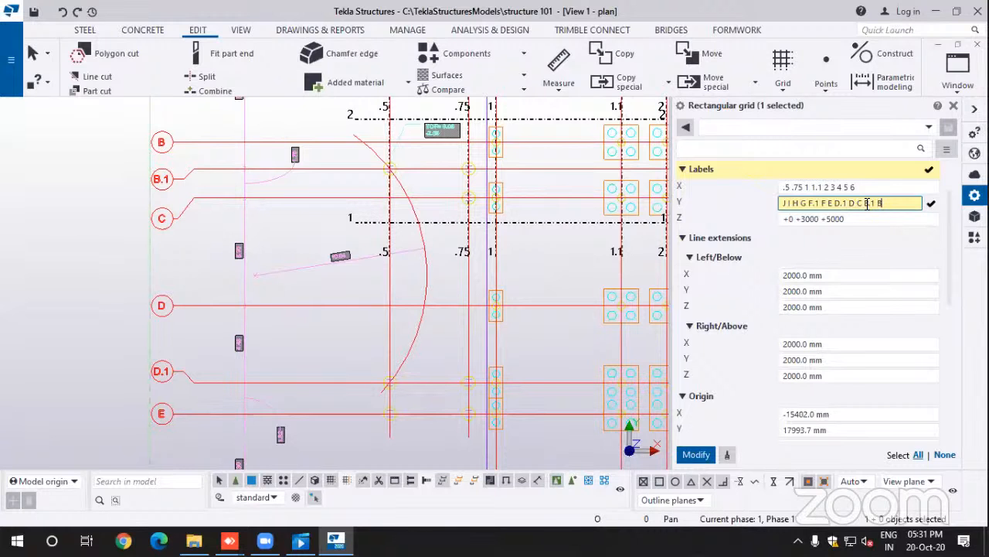
middle_drag(503, 270, 488, 382)
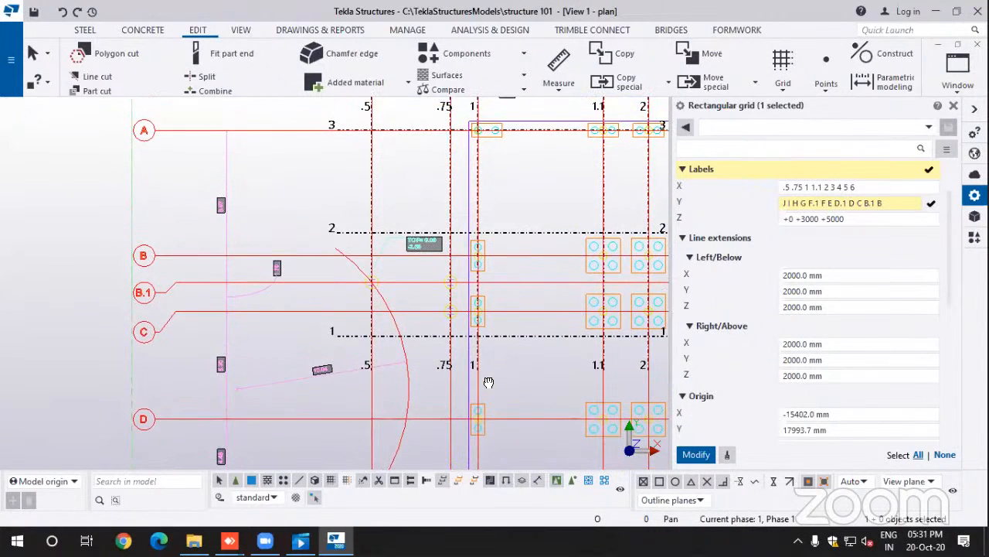
click(899, 203)
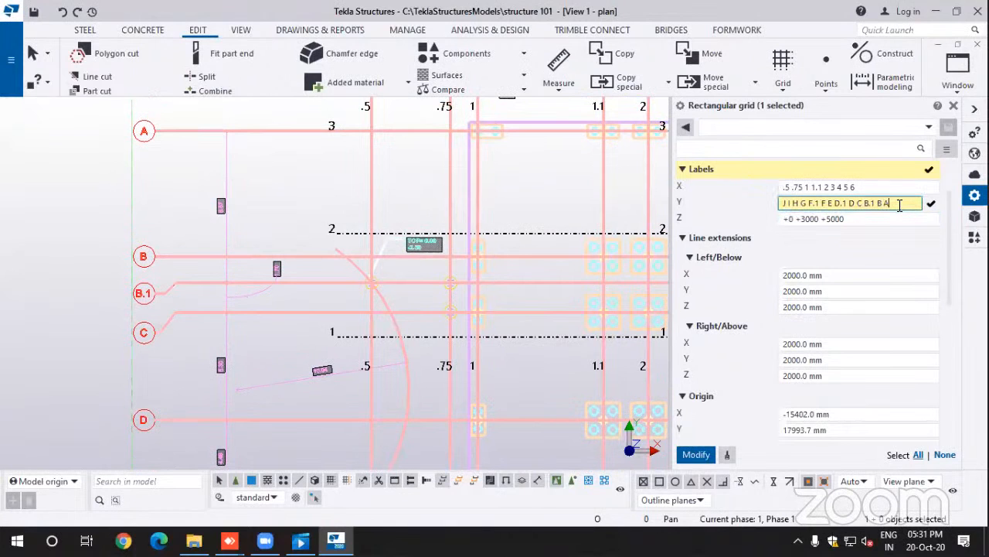
Step: Replace the grid's Z labels with -7200 0 3800
click(865, 219)
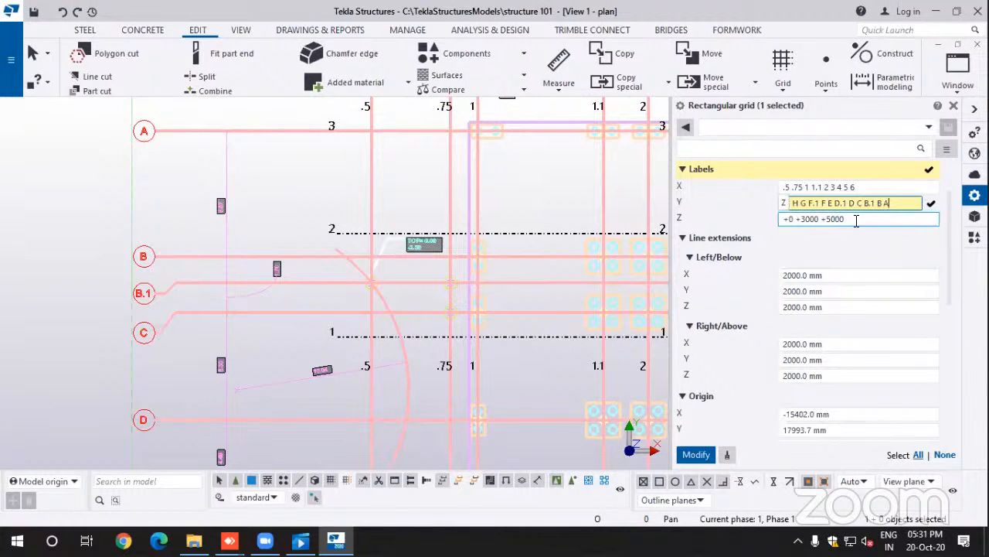
drag(856, 220, 782, 222)
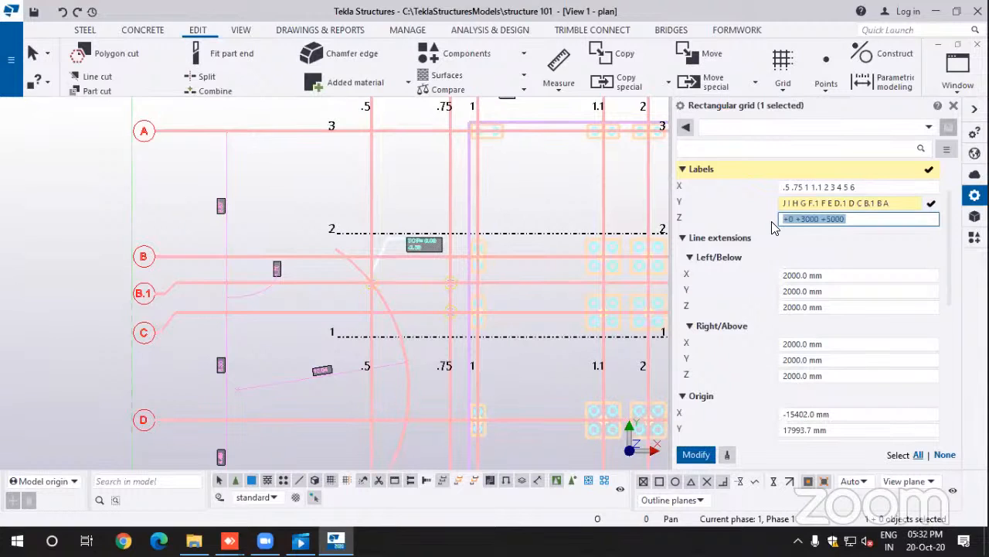
text(-7200 0 3800)
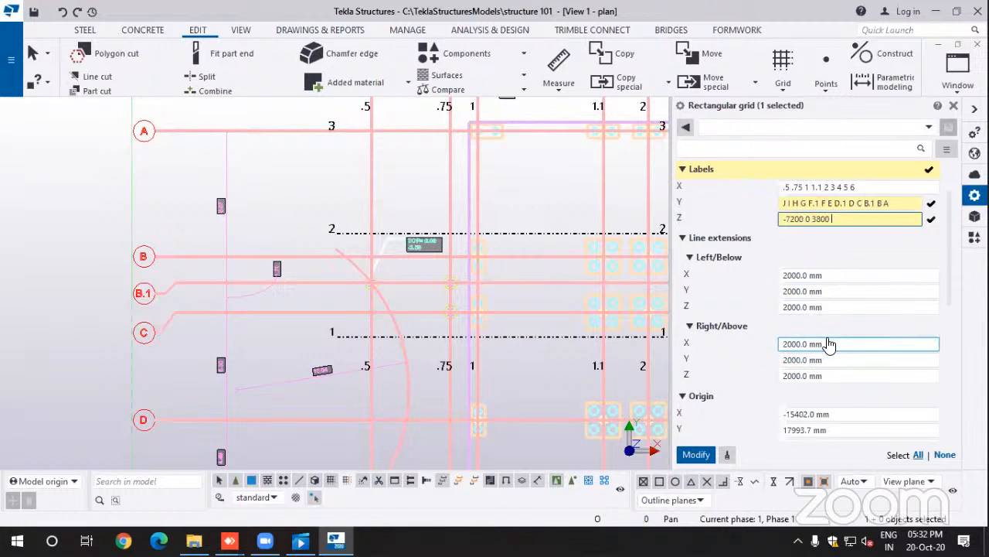
scroll(824, 255, up, 2)
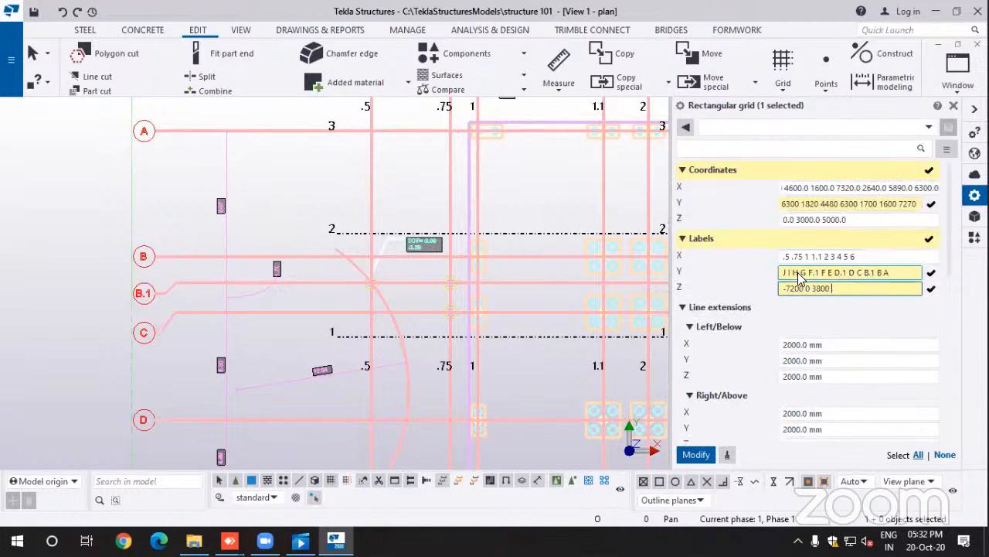
Step: Set the grid's Z coordinates to -7200 0 3800 and apply the edited coordinates and labels to the grid
drag(857, 219, 761, 220)
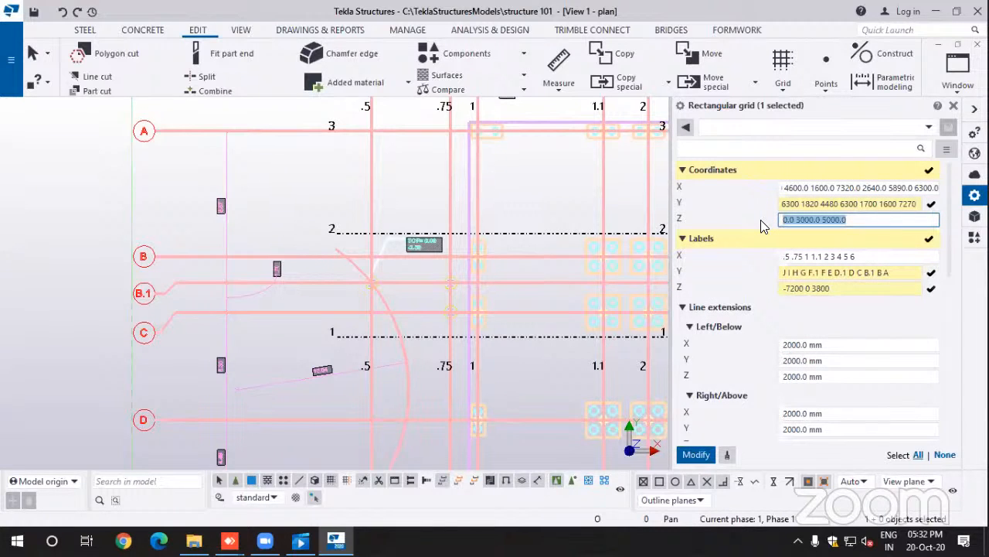
text(-7200 0 3800)
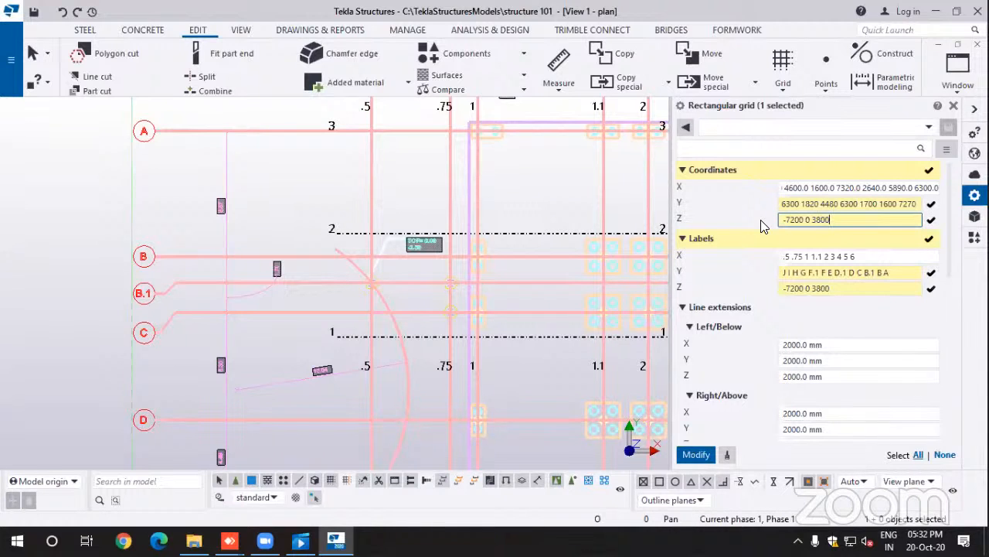
click(696, 456)
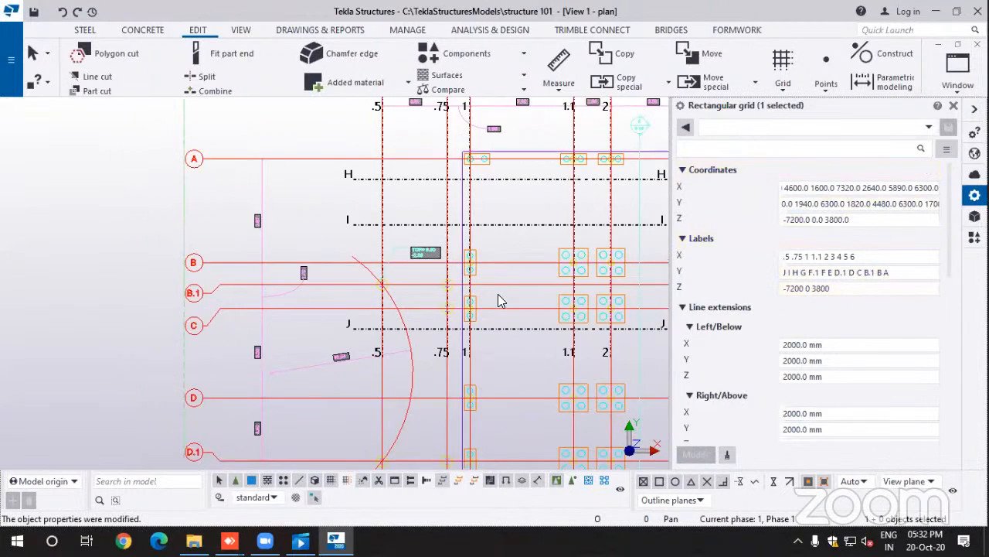
Step: Move the grid from its A/.5 intersection to the plan's A/.5 intersection, expanding the work area and view depth to include it
scroll(472, 292, down, 3)
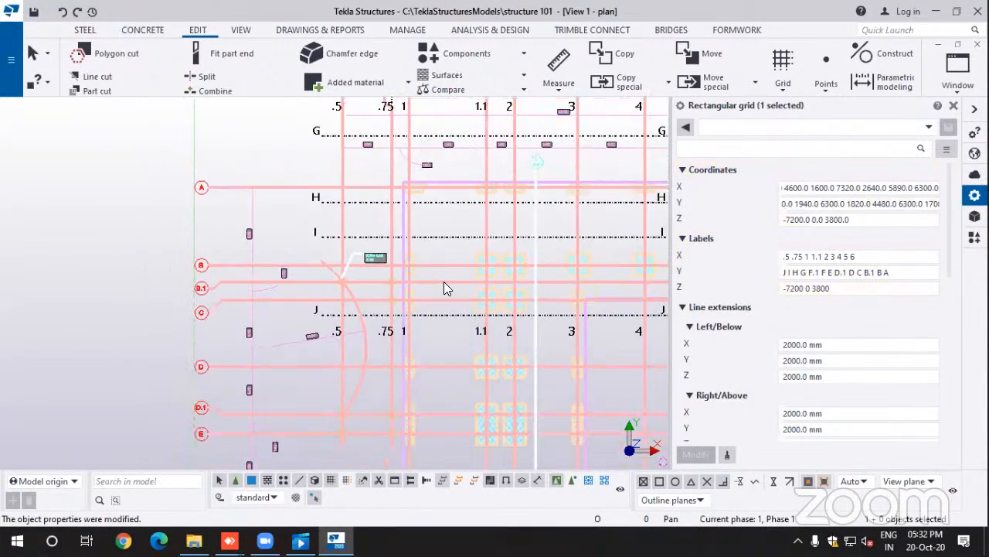
scroll(445, 284, down, 2)
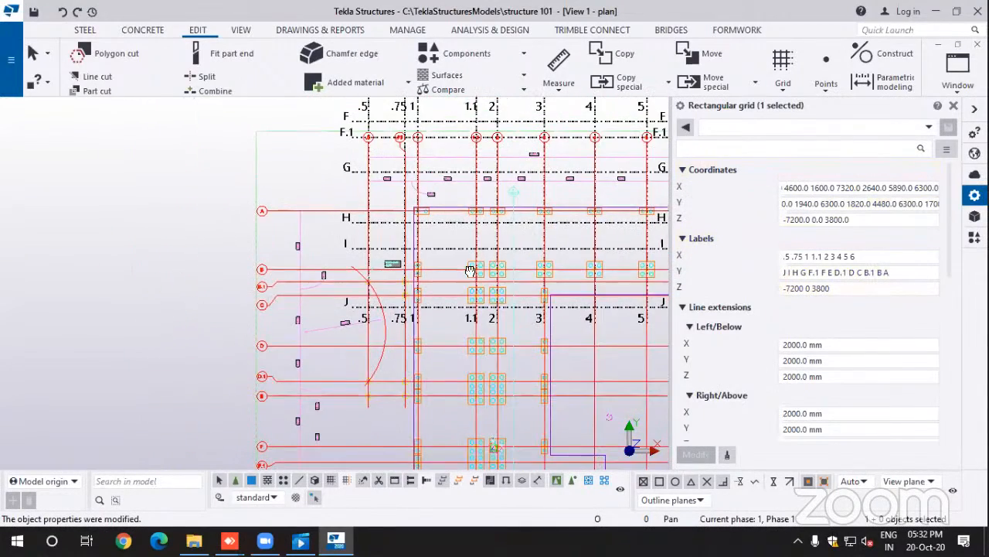
scroll(464, 294, down, 2)
scroll(452, 309, down, 1)
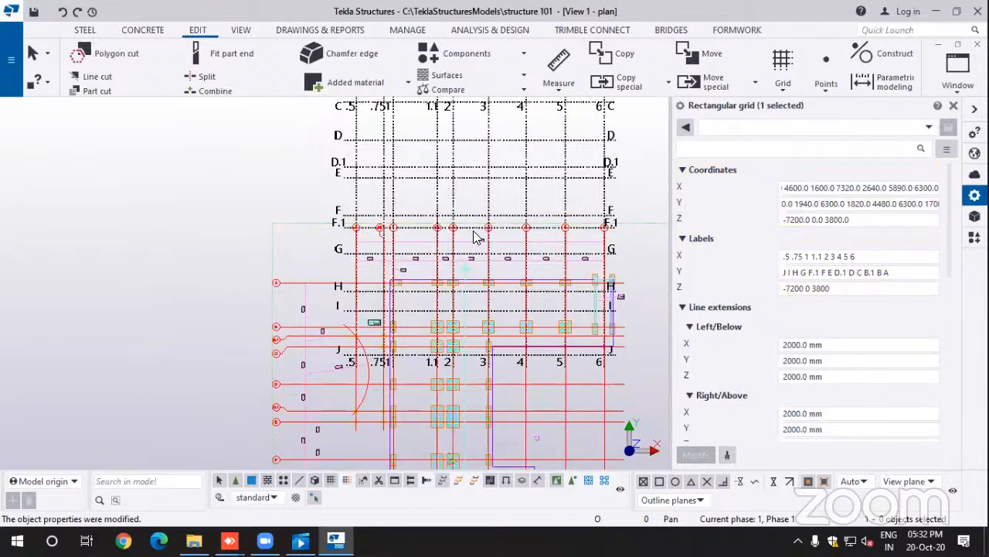
scroll(474, 232, down, 2)
middle_drag(488, 221, 469, 298)
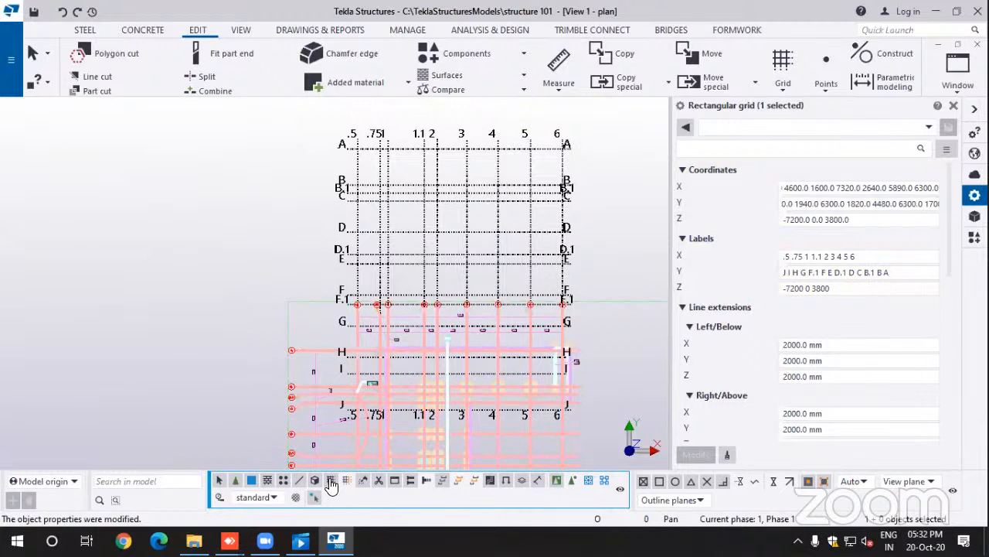
right_click(359, 169)
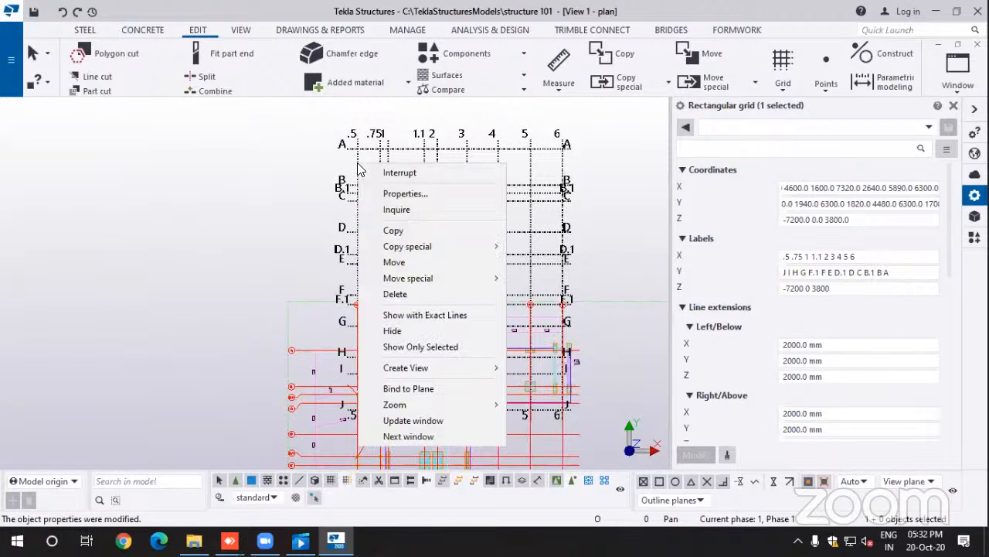
click(390, 262)
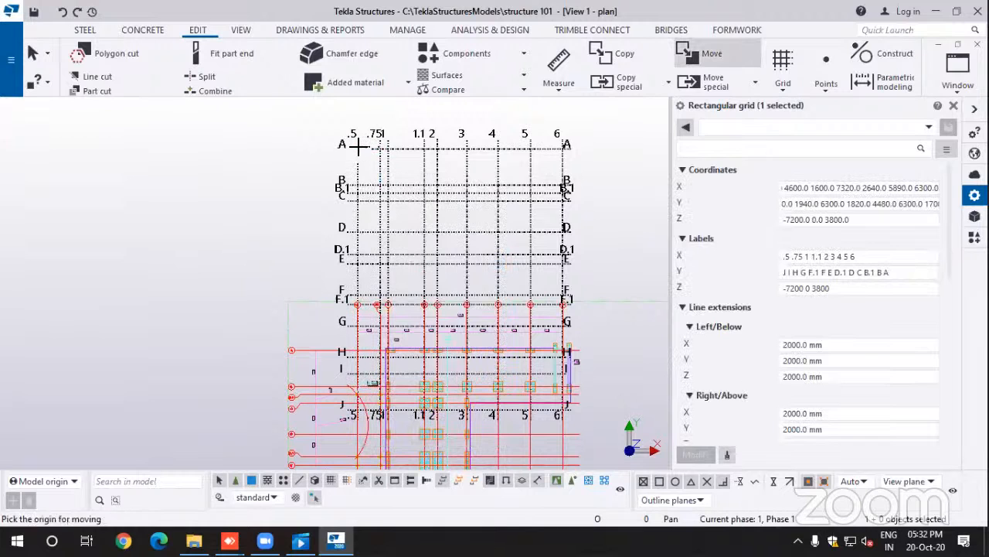
scroll(356, 146, up, 3)
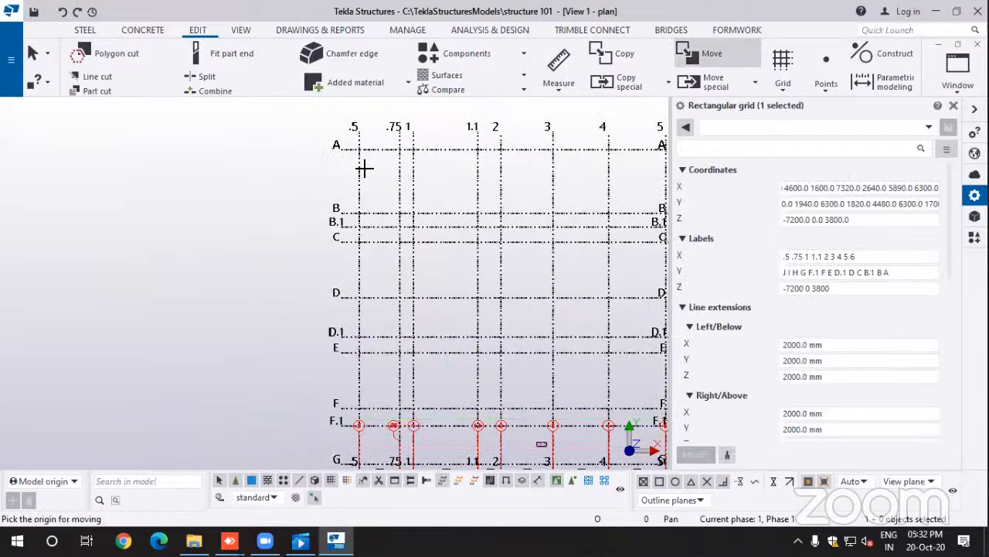
scroll(358, 151, up, 2)
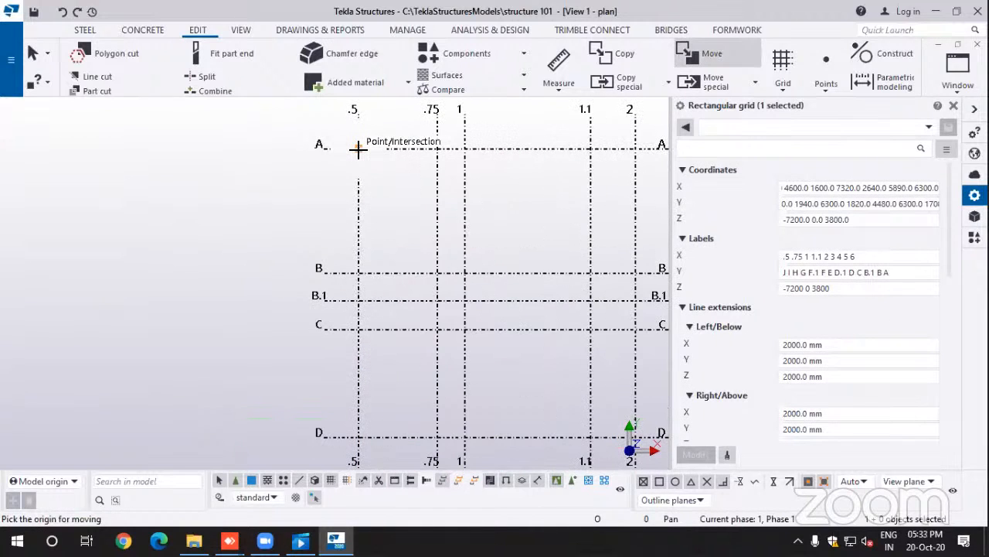
click(358, 148)
scroll(354, 161, down, 5)
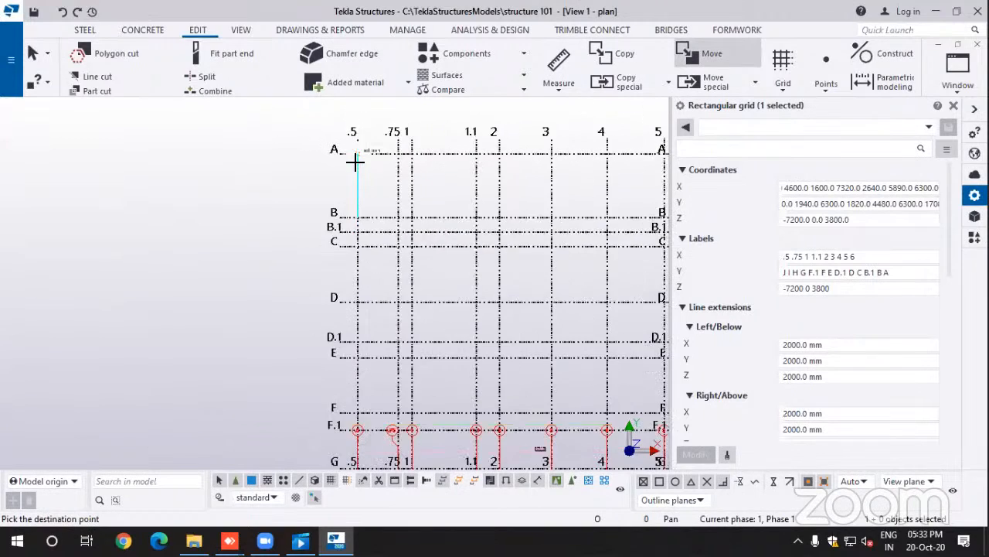
scroll(355, 183, down, 3)
scroll(355, 276, up, 5)
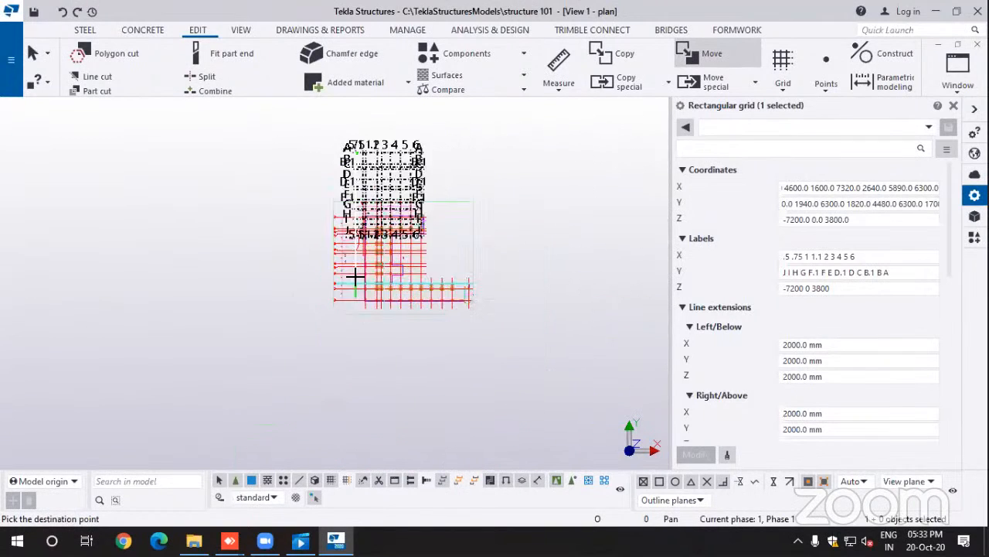
scroll(349, 167, up, 4)
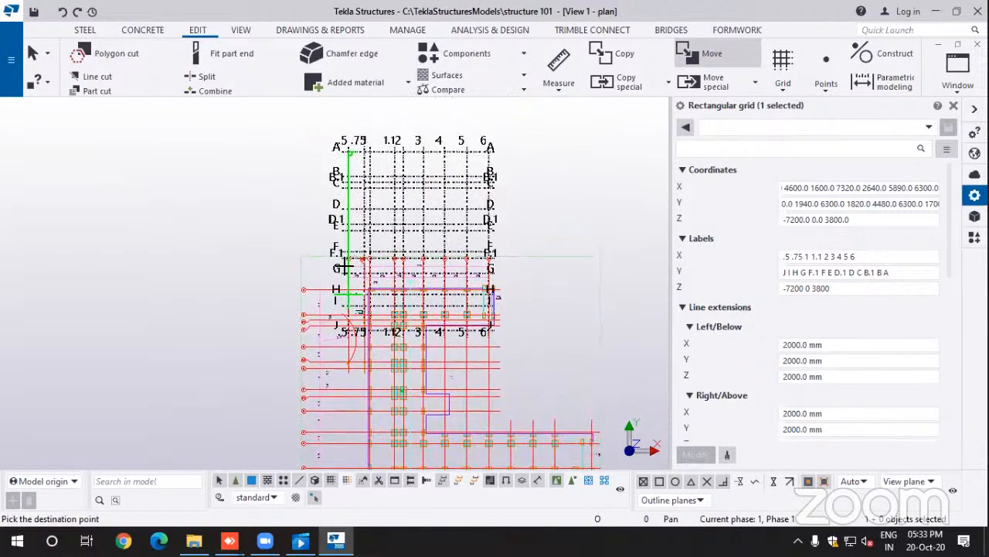
scroll(330, 294, up, 4)
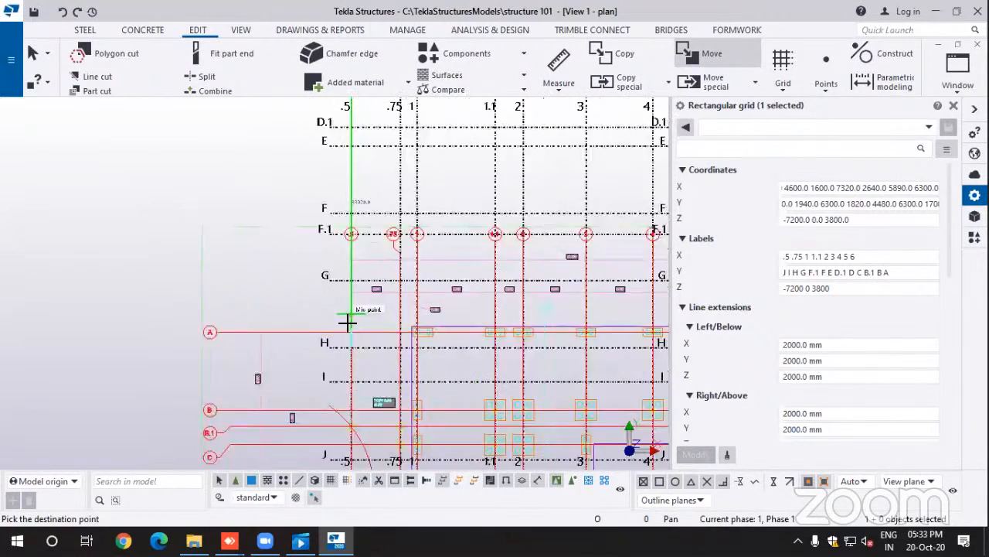
scroll(354, 334, up, 2)
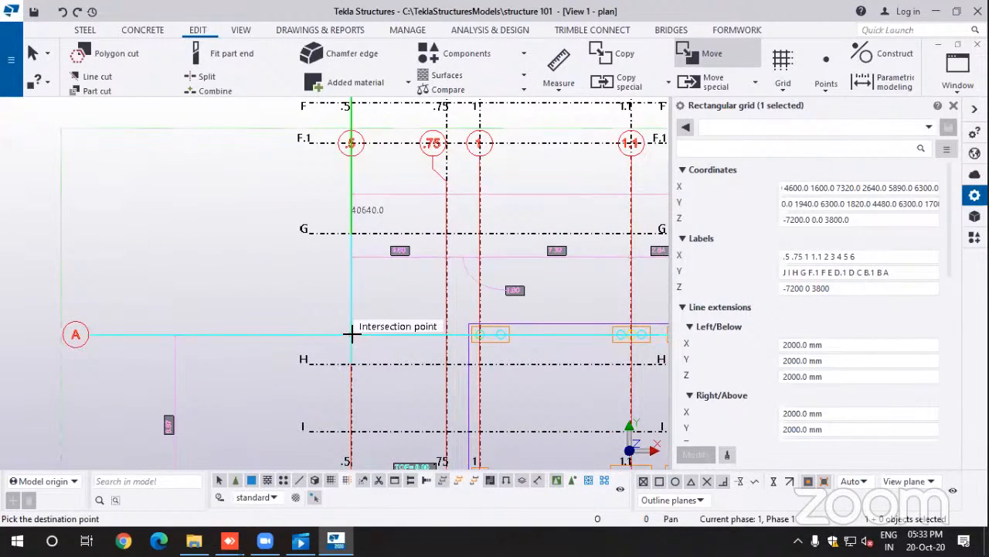
click(353, 337)
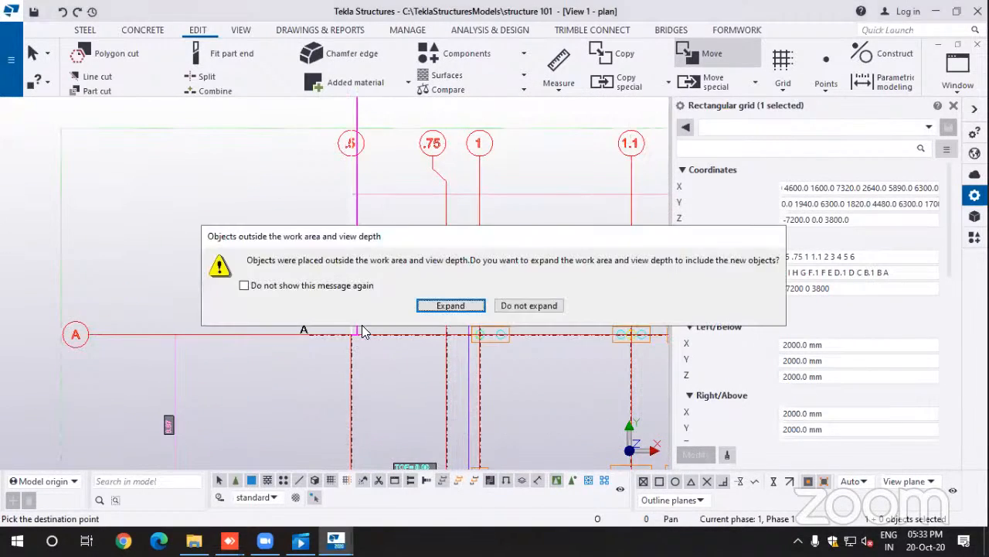
click(454, 308)
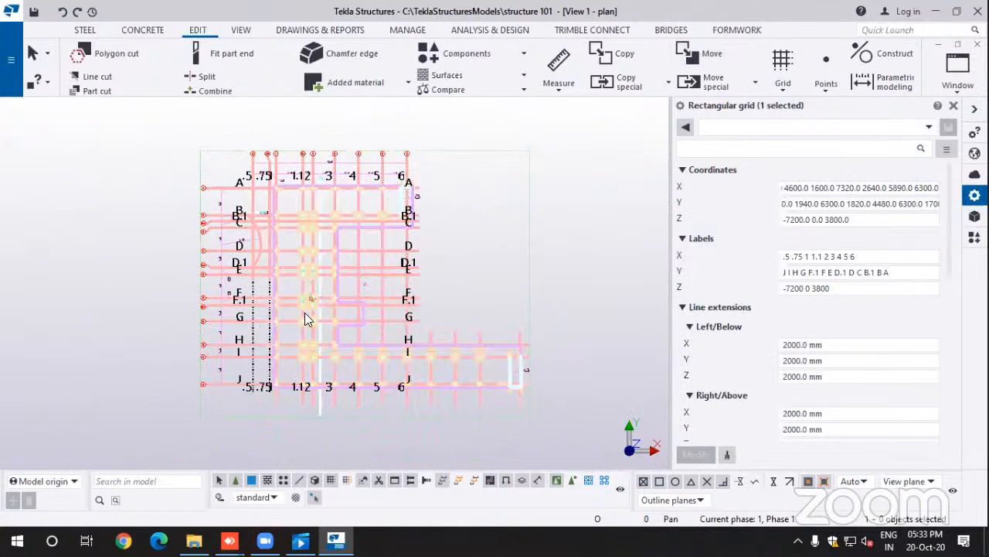
Step: Hide the structural plan reference model to inspect the grid alone, and show it again
scroll(283, 369, up, 3)
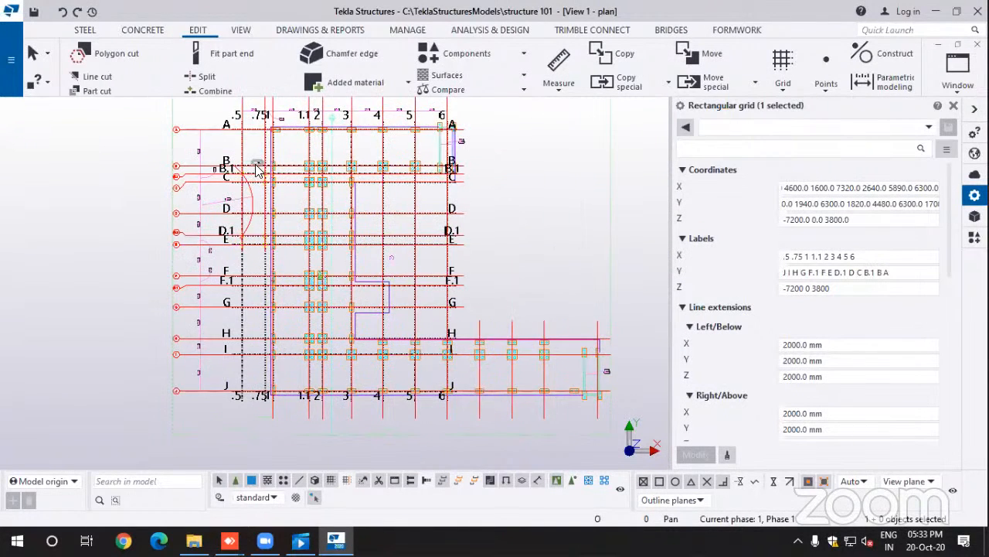
middle_drag(319, 302, 325, 357)
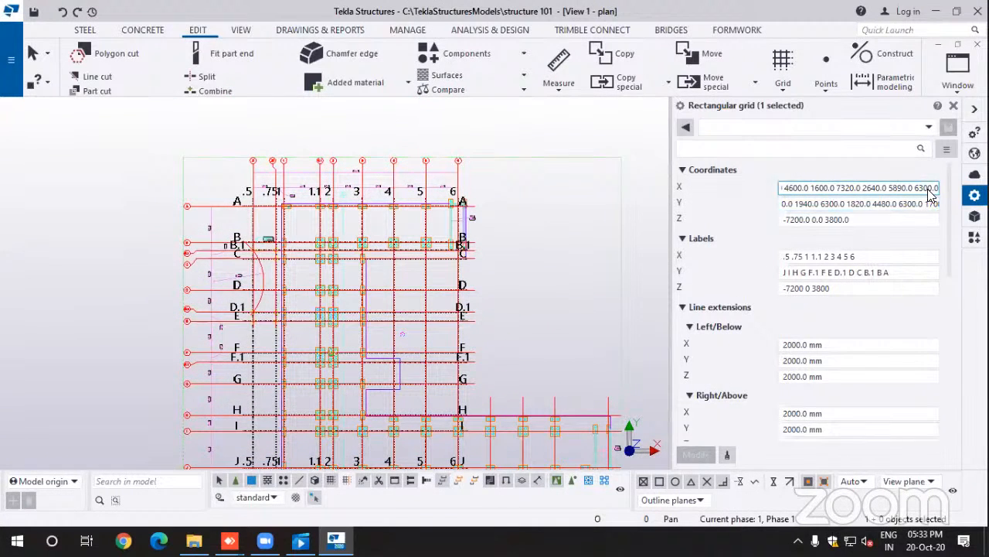
click(974, 215)
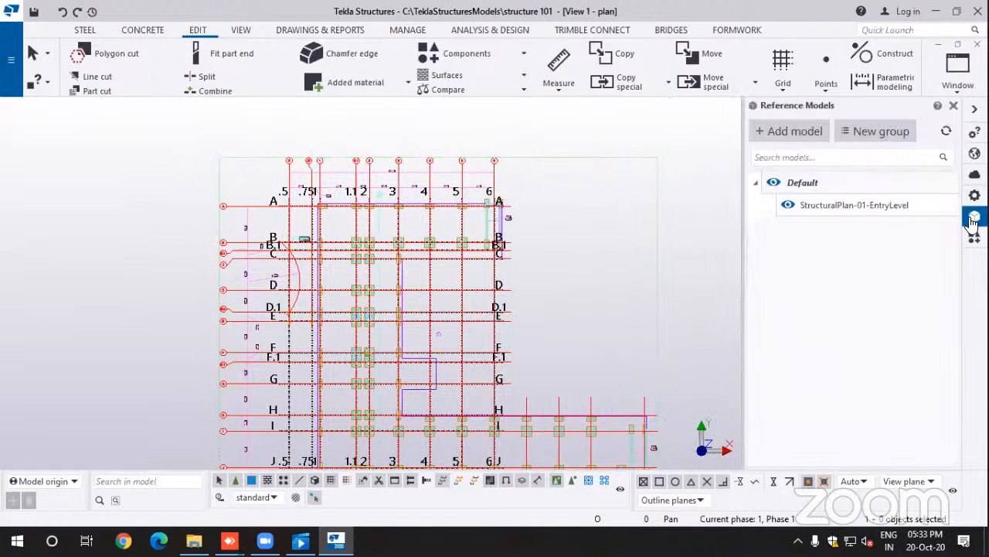
click(774, 184)
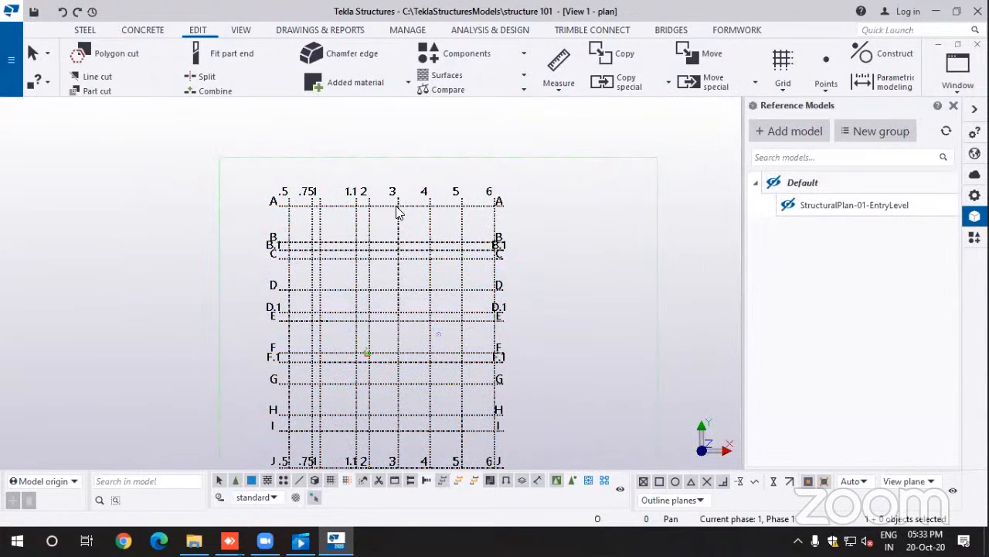
click(774, 182)
scroll(344, 209, up, 3)
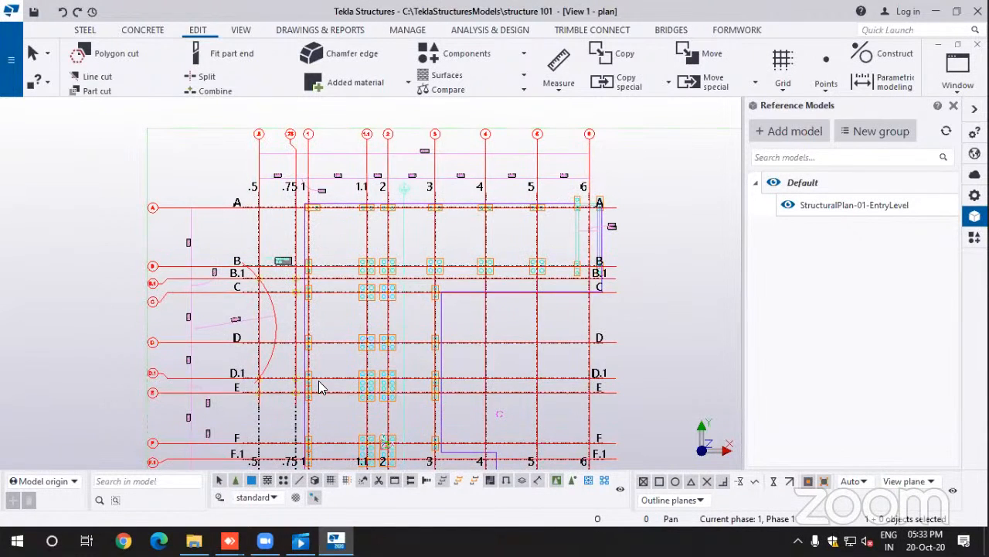
Step: Set the grid's left/below line extensions to 6000 mm in both X and Y
double_click(258, 424)
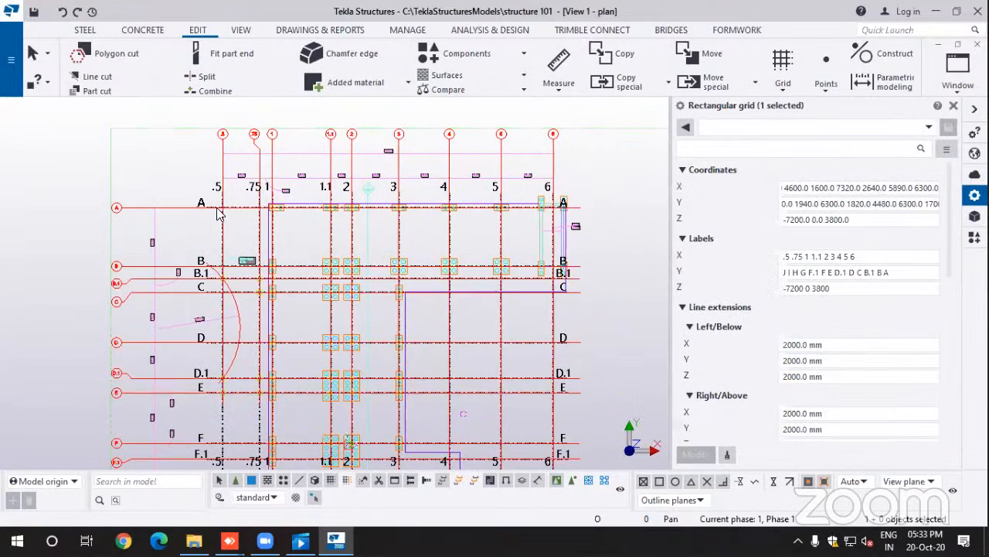
click(862, 345)
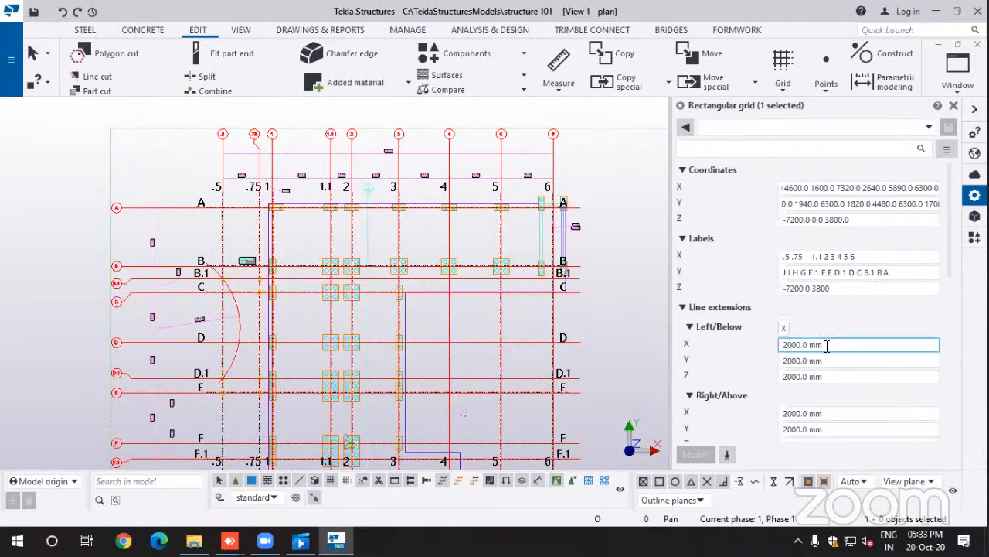
drag(755, 349, 753, 350)
text(6000)
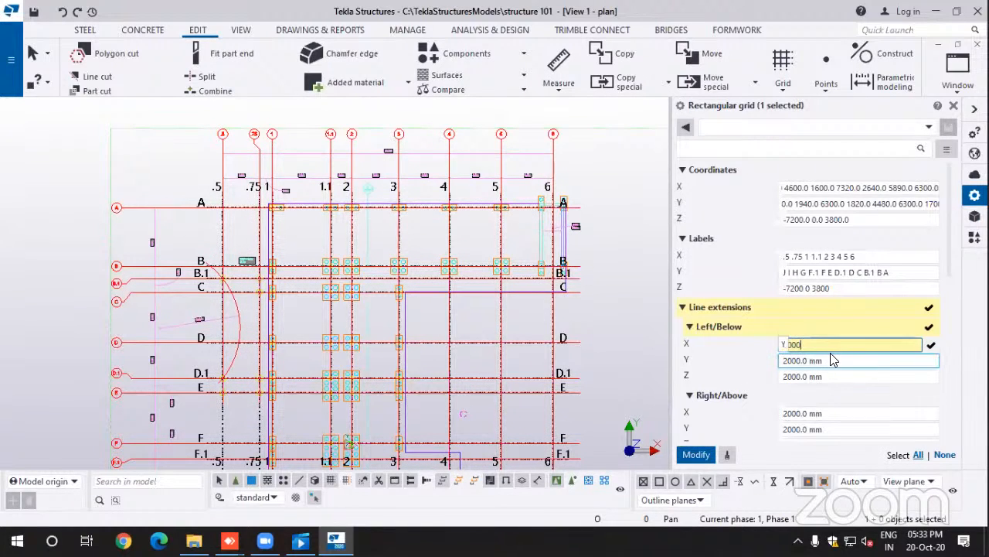
key(Tab)
text(60)
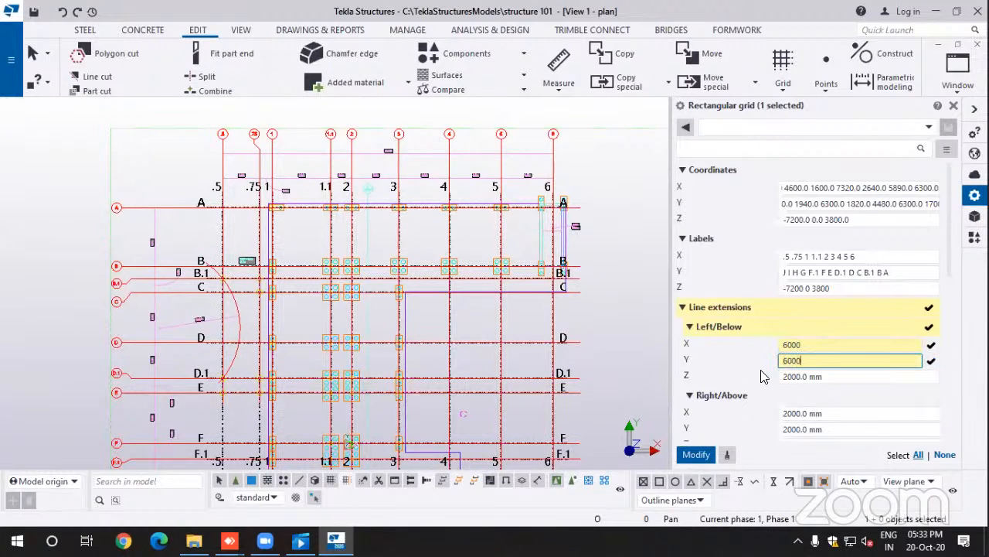
text(00)
click(827, 377)
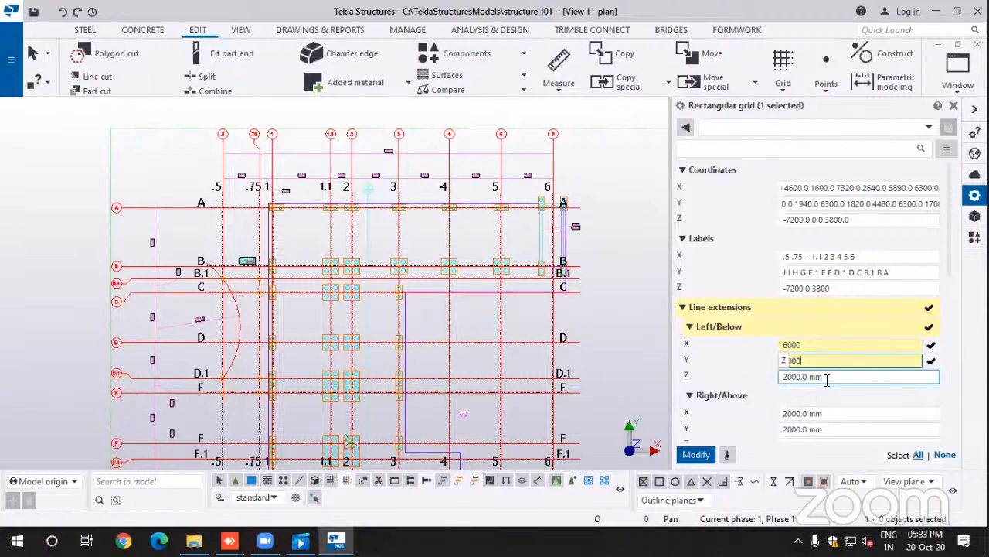
Step: Set the right/above line extensions to 6000 mm in X and Y and apply the extensions to the grid
scroll(826, 405, down, 1)
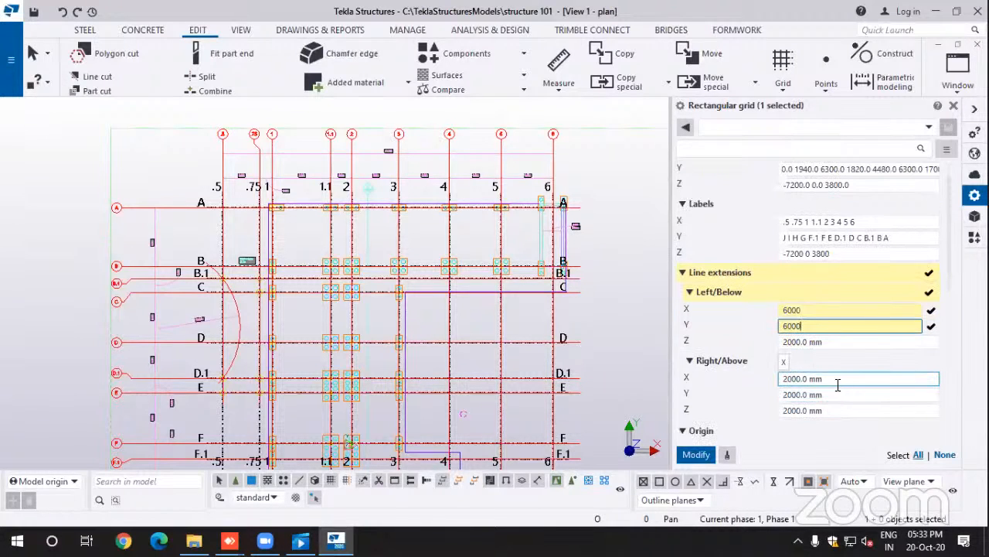
drag(837, 383, 770, 385)
text(6000)
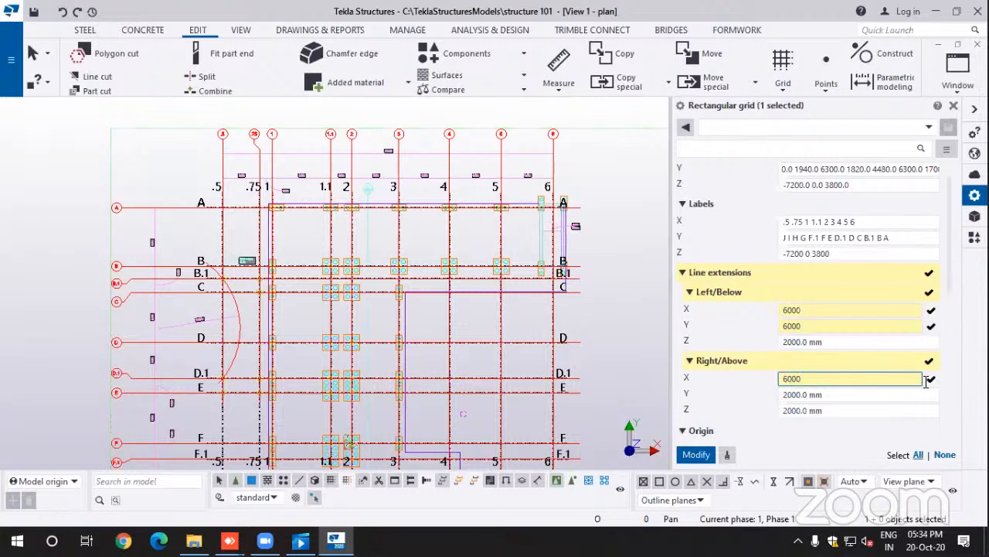
click(833, 406)
drag(832, 411, 761, 416)
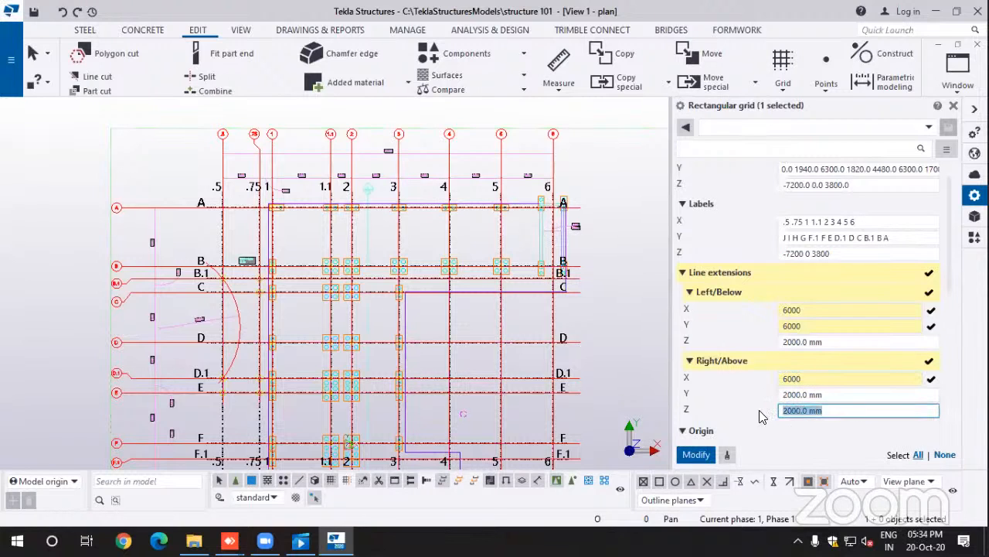
click(835, 394)
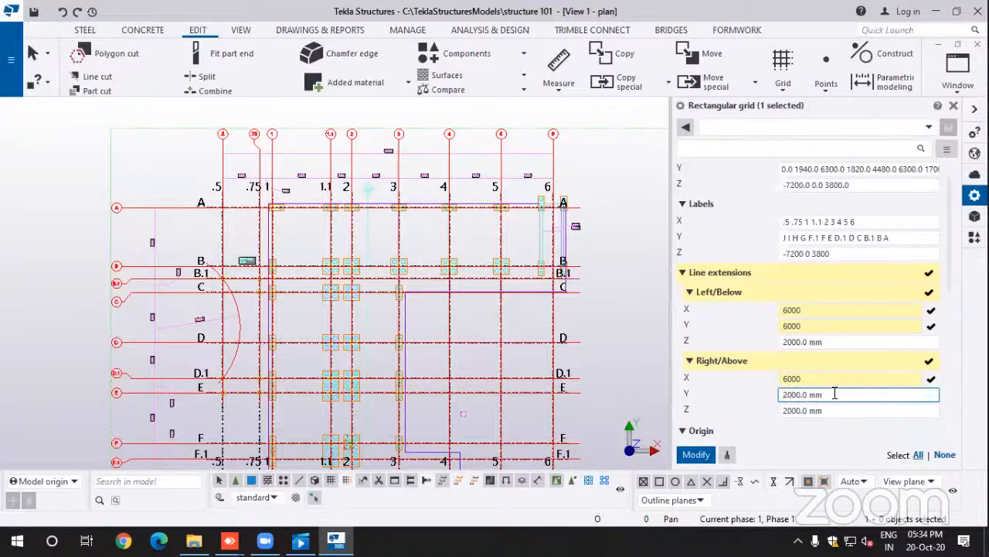
drag(834, 394, 764, 406)
text(6)
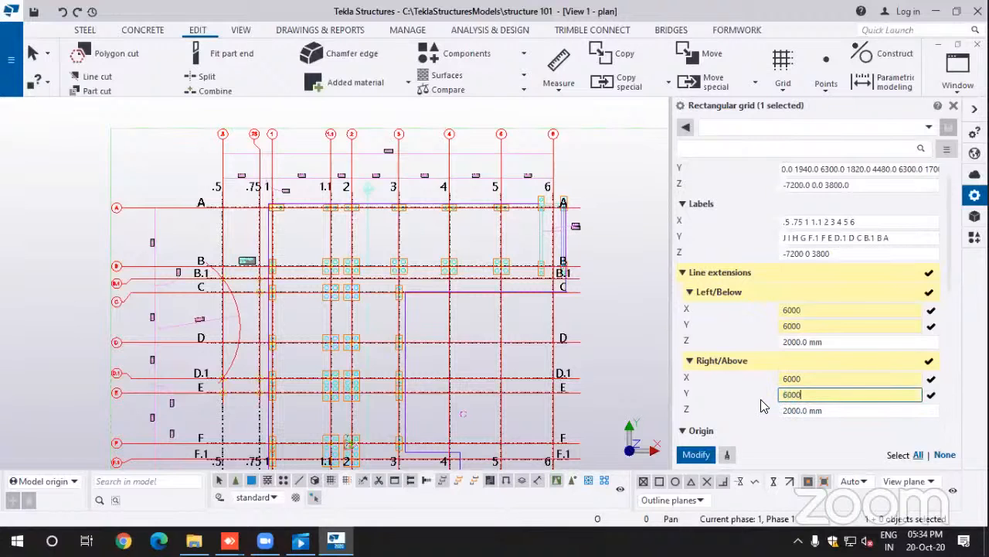
click(695, 457)
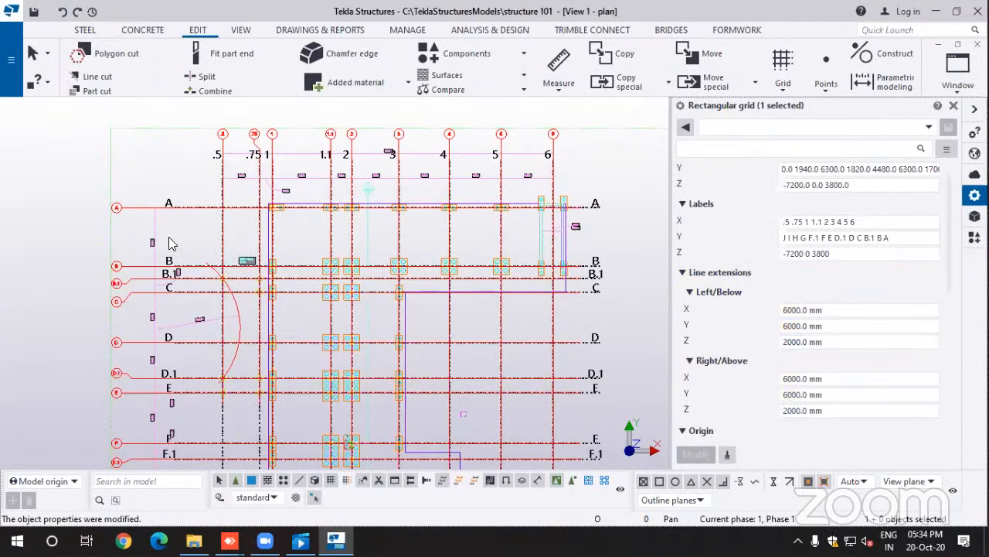
Step: Review the whole extended grid against the structural plan and bring up the view commands
scroll(566, 293, down, 2)
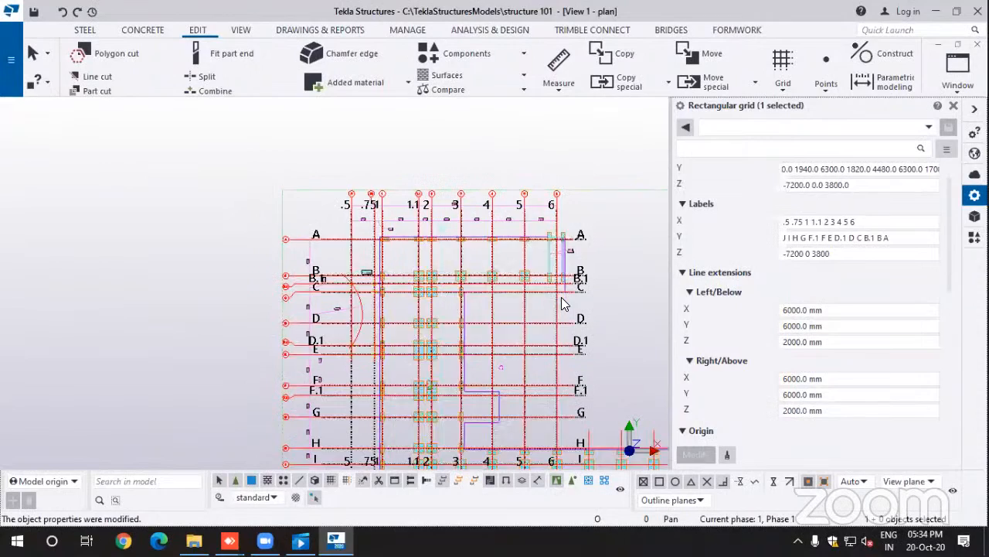
middle_drag(562, 296, 500, 220)
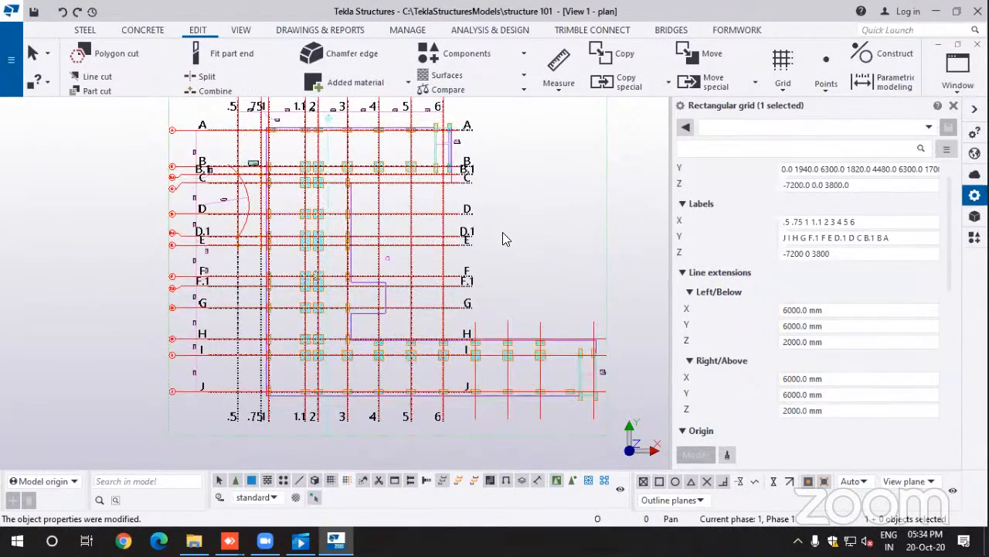
scroll(502, 232, down, 1)
middle_drag(518, 204, 510, 235)
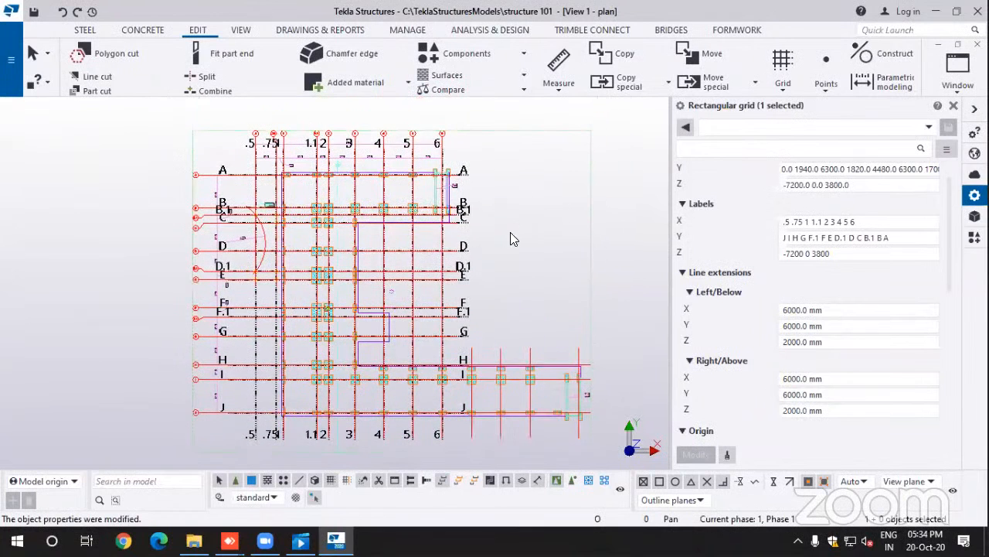
click(241, 31)
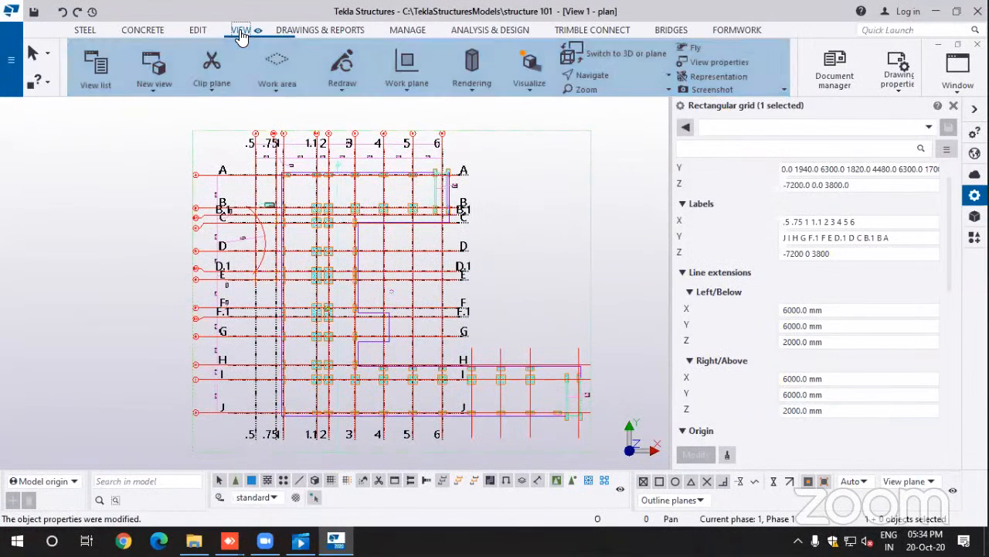
Step: Create views along all grid lines using the standard settings, with Plan properties for XY and Elevation for ZY and XZ
click(156, 88)
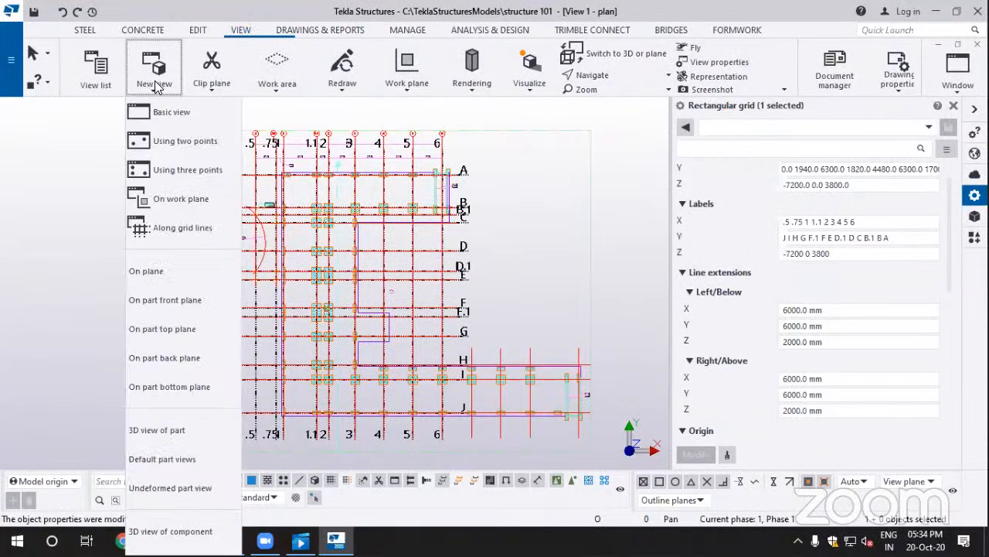
click(162, 225)
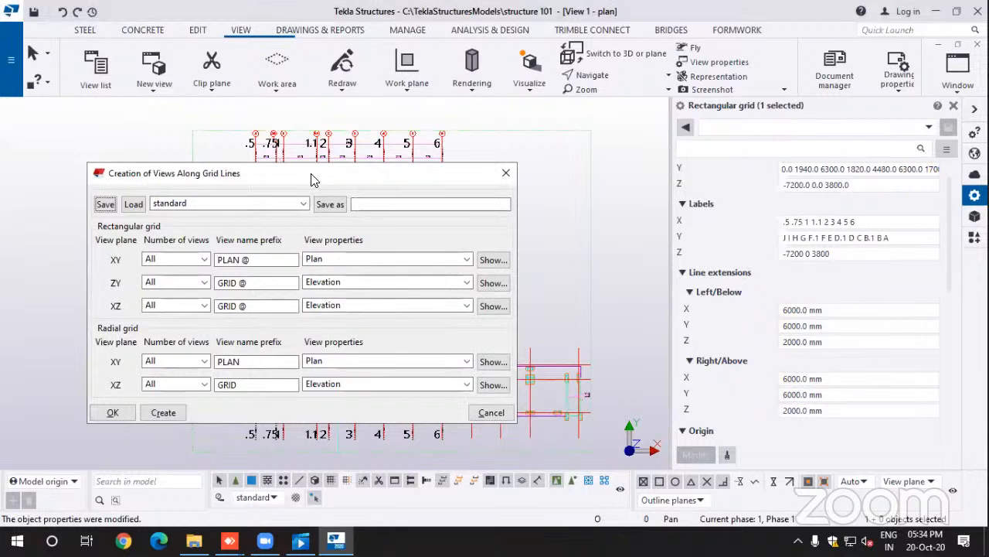
drag(311, 179, 680, 106)
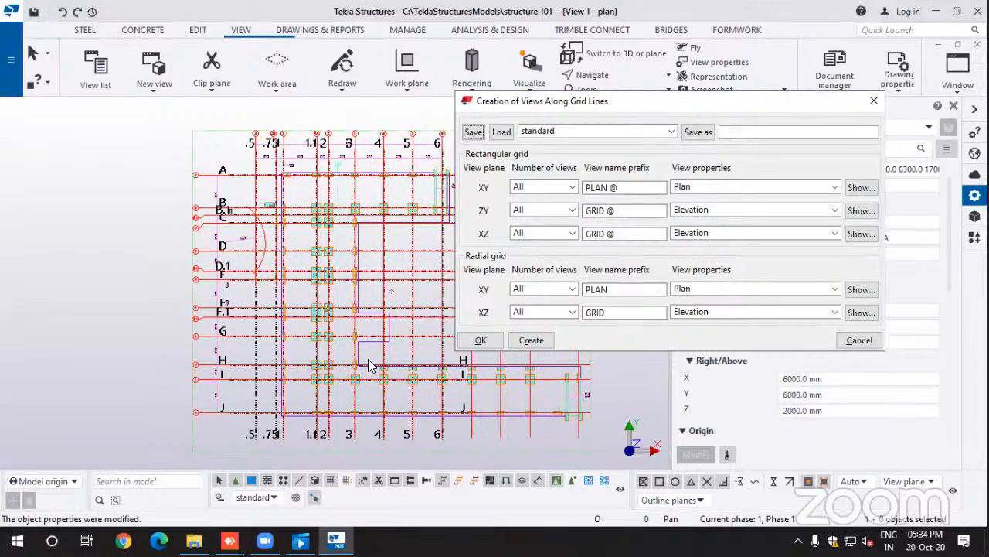
click(531, 342)
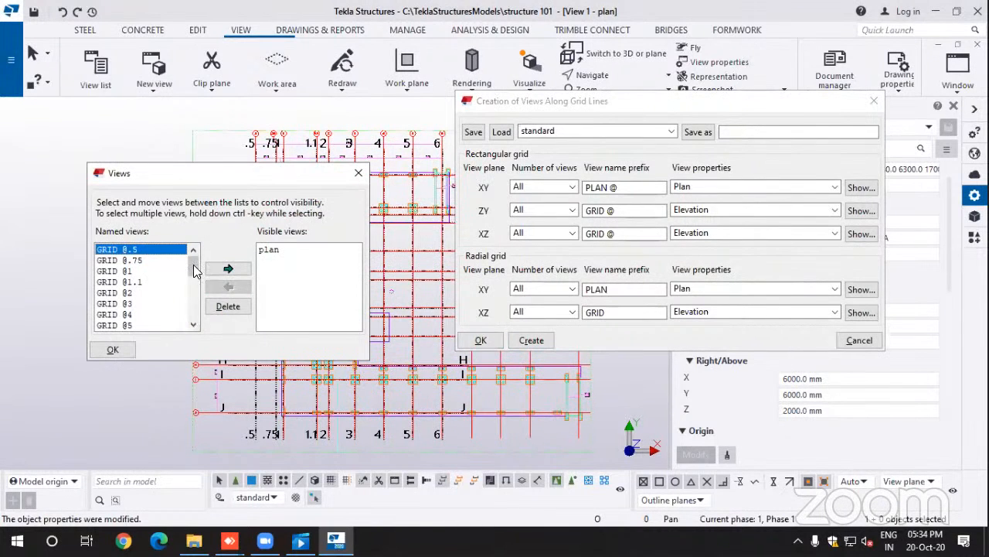
Step: Make the GRID @.5 view visible and close the view list and grid view creation dialogs
mouse_move(194, 270)
mouse_down()
mouse_move(193, 328)
mouse_move(193, 259)
mouse_up()
drag(295, 167, 296, 162)
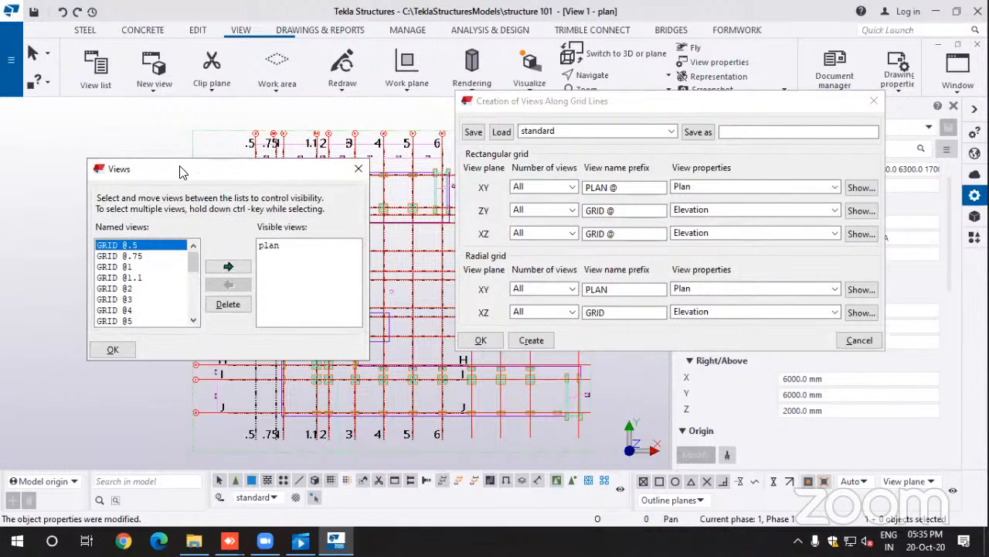
drag(182, 169, 621, 173)
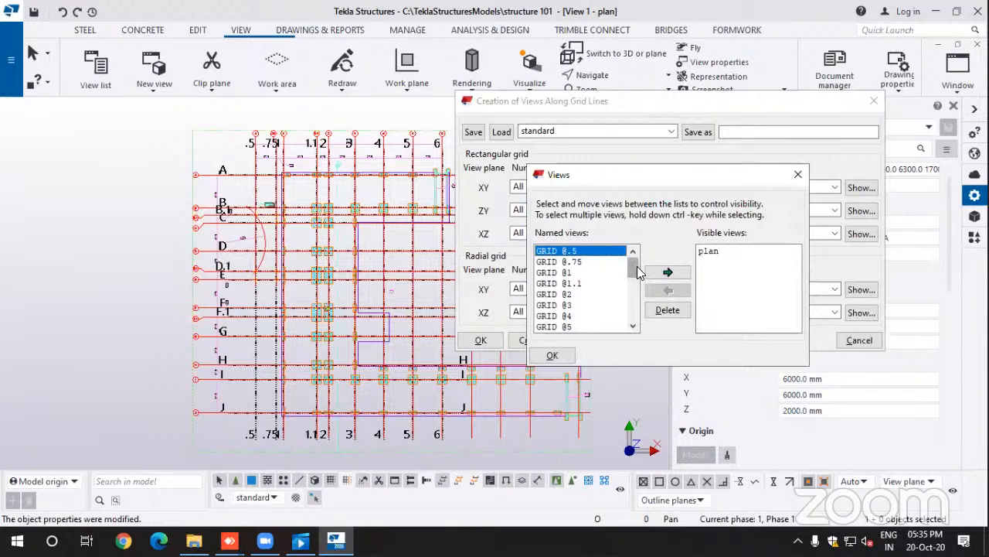
click(667, 273)
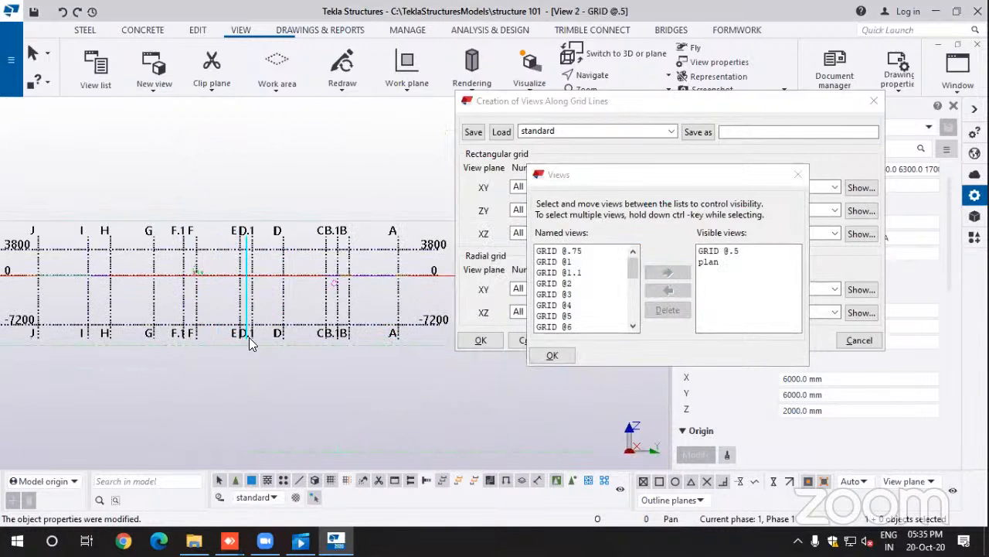
click(552, 356)
click(873, 100)
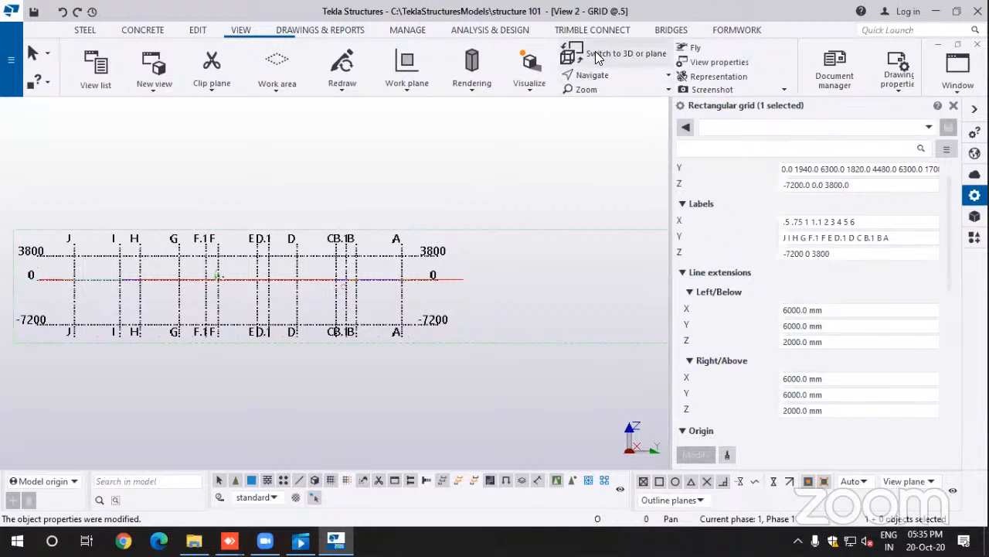
Step: Switch the GRID @.5 view to 3D and bring the plan view back to the front
click(252, 31)
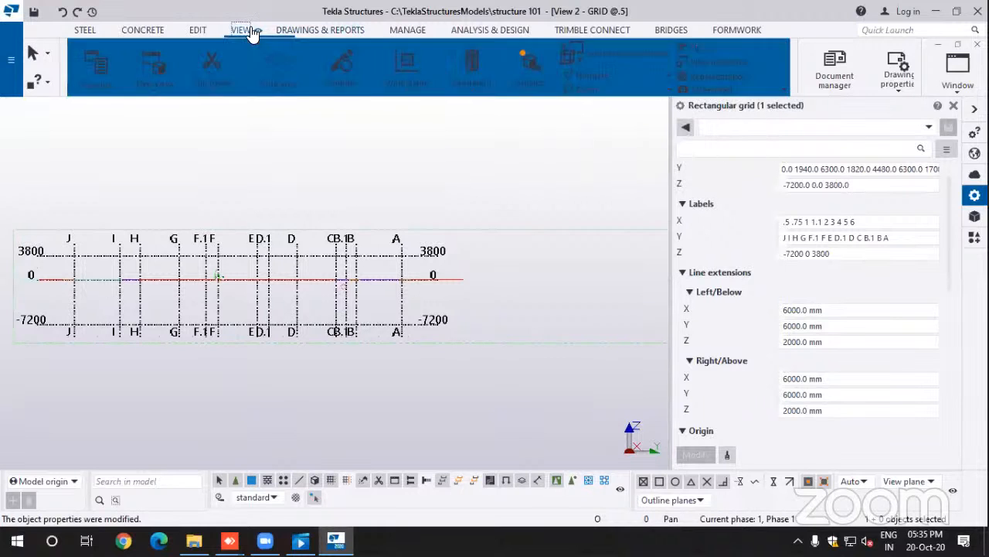
click(610, 54)
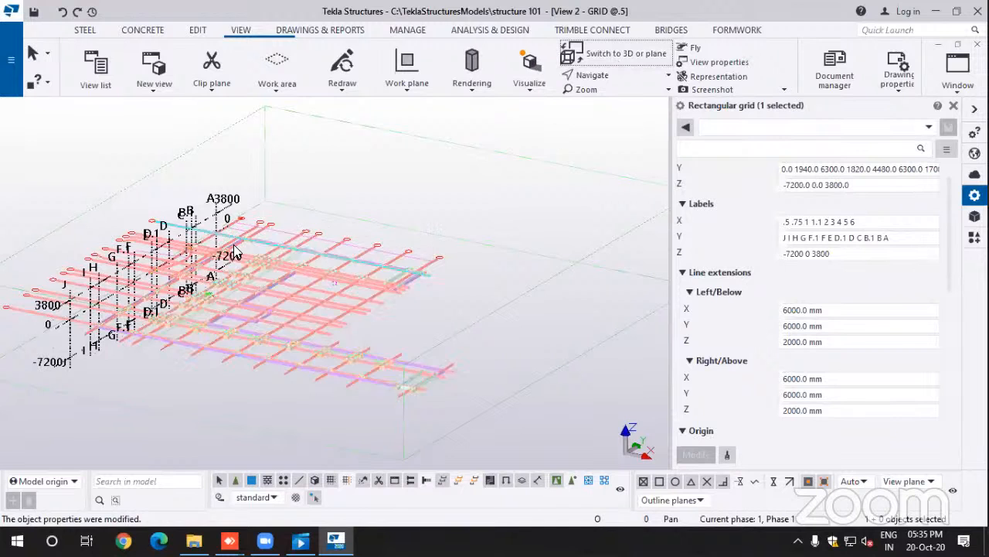
click(958, 69)
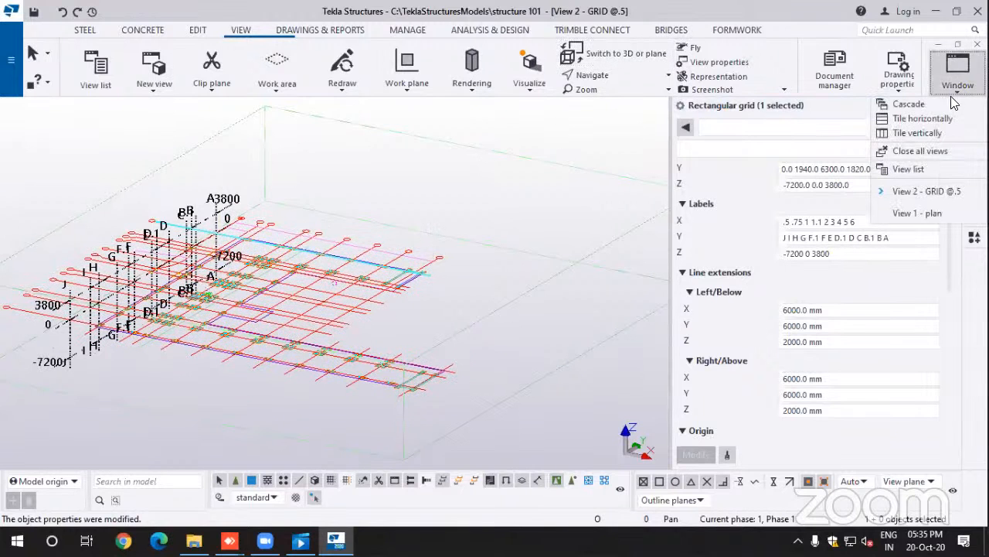
click(911, 169)
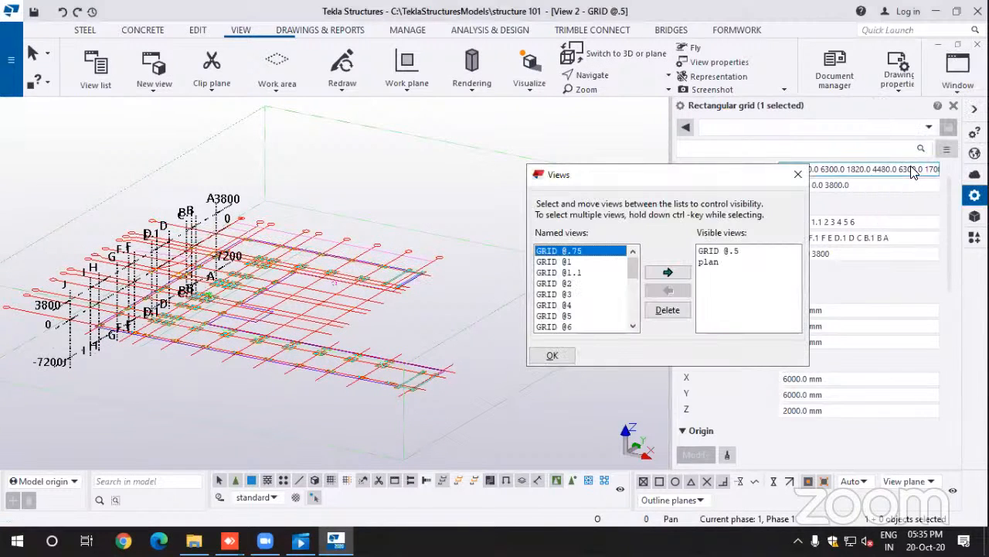
double_click(709, 263)
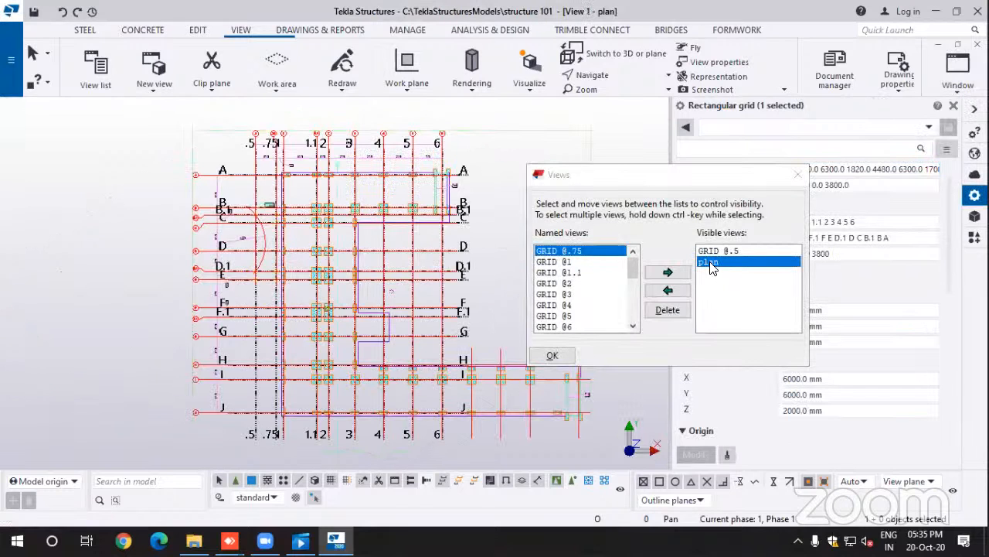
click(797, 175)
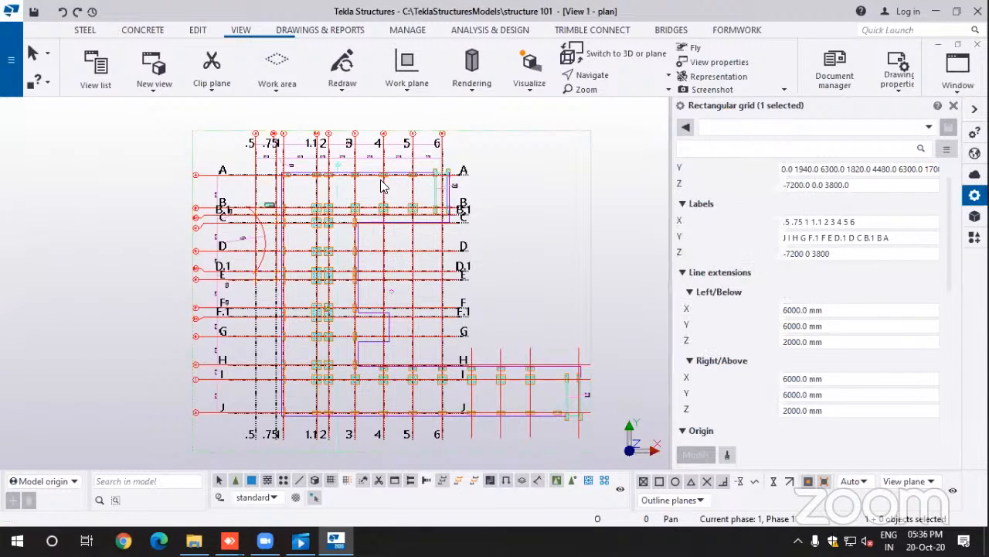
Step: Measure the length of the rectangular footing outline at grid intersection A-1 between its two upper corners
scroll(396, 225, up, 3)
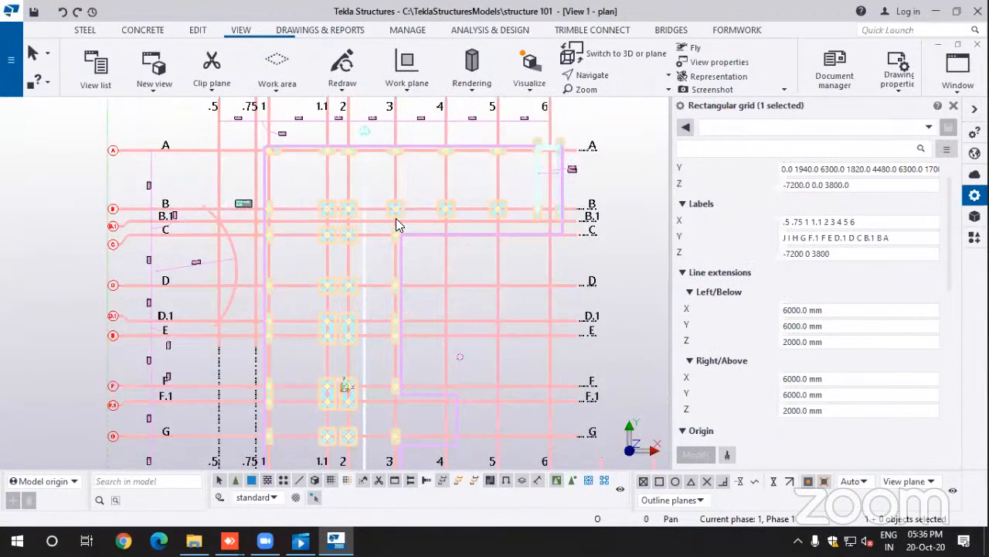
middle_drag(396, 218, 352, 330)
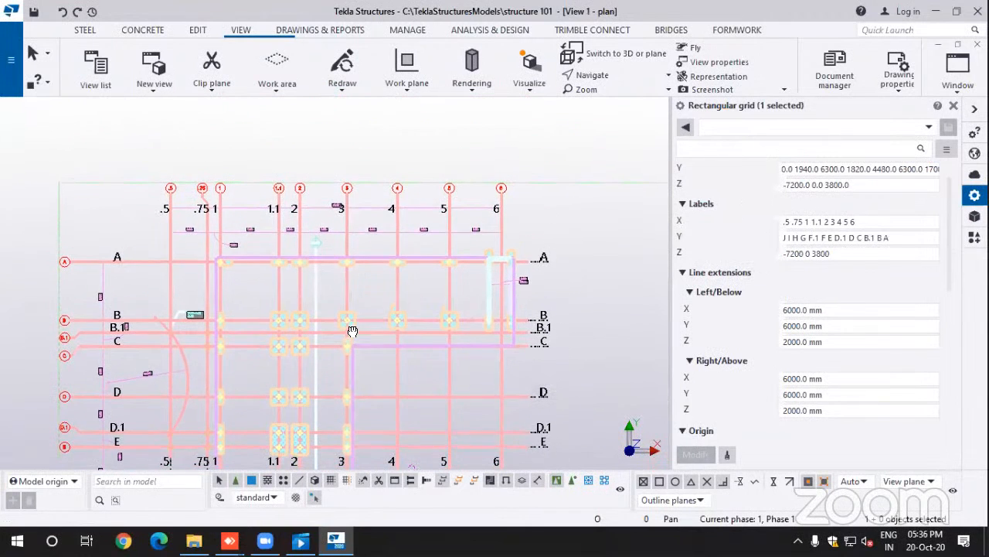
scroll(249, 247, up, 1)
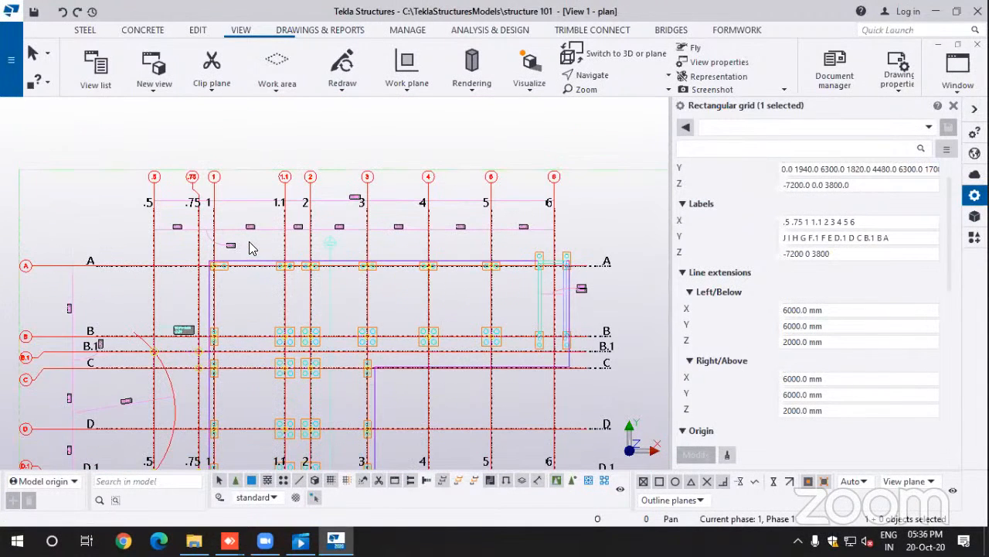
scroll(220, 266, up, 4)
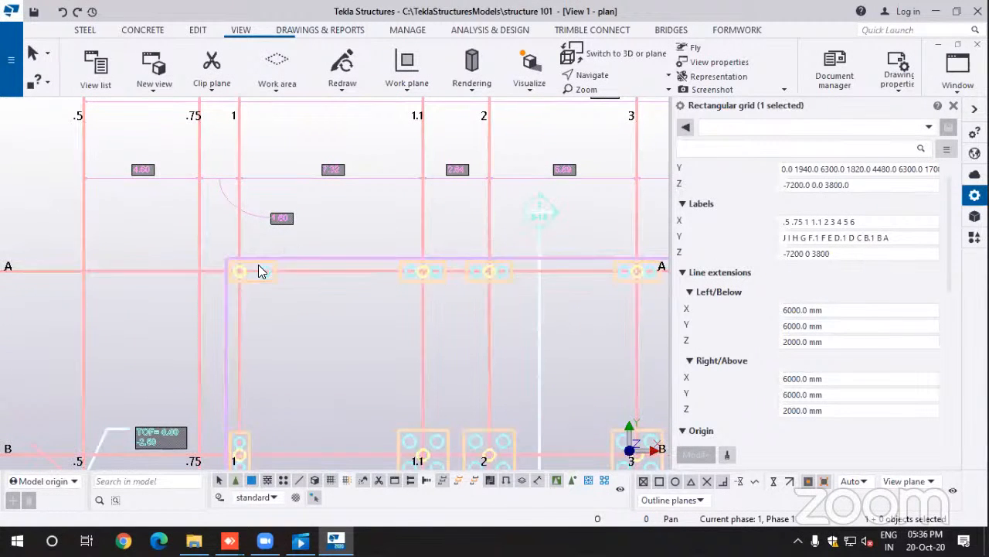
scroll(256, 244, up, 1)
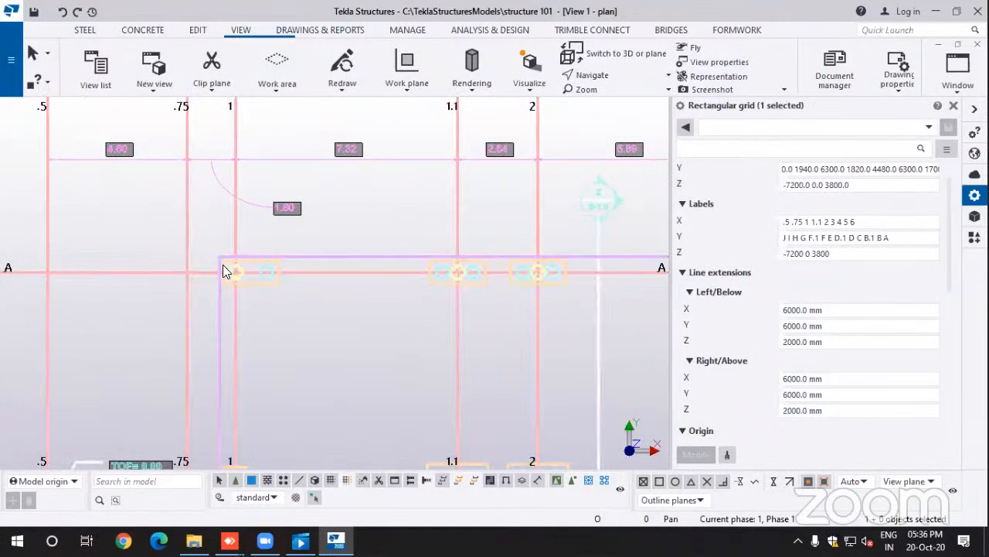
scroll(262, 267, up, 2)
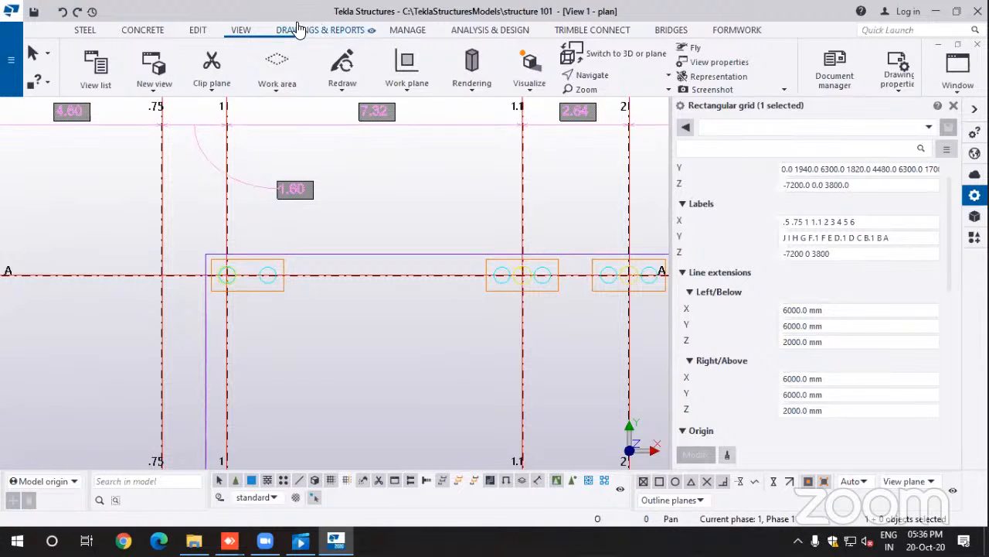
click(196, 31)
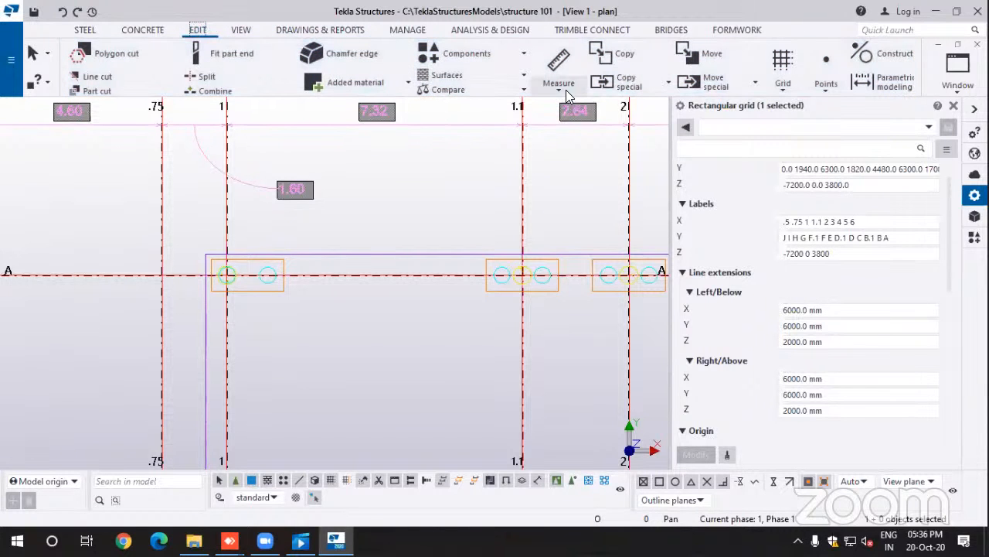
click(562, 90)
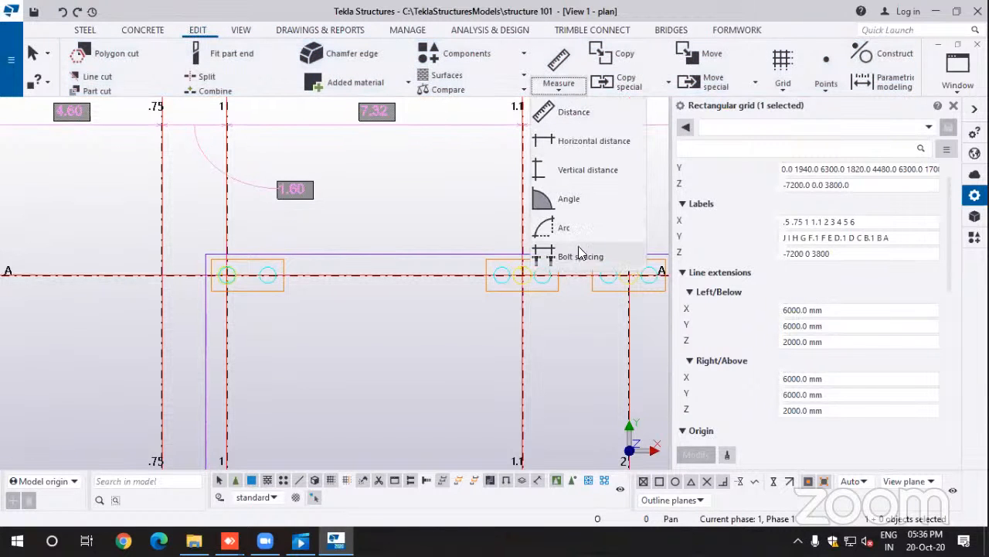
click(573, 121)
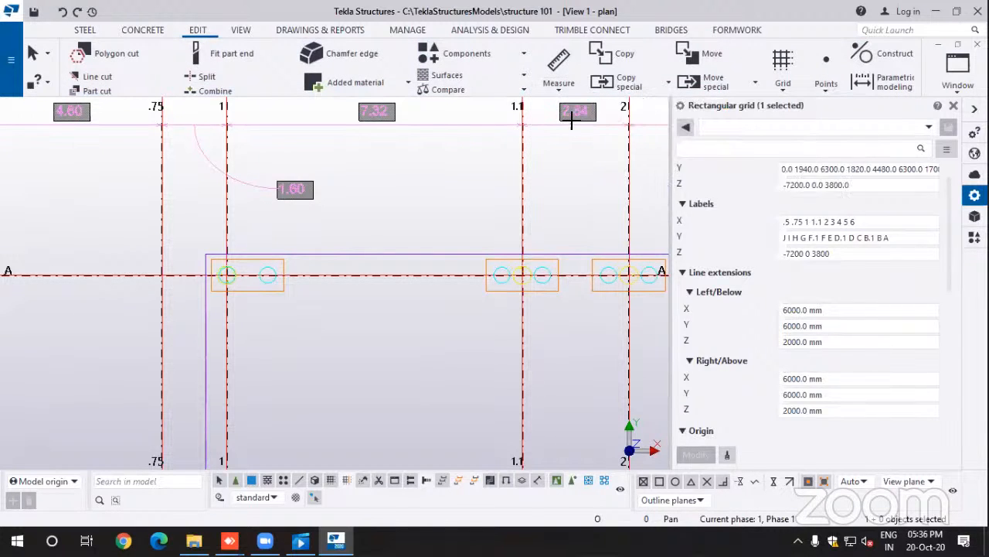
scroll(220, 263, up, 1)
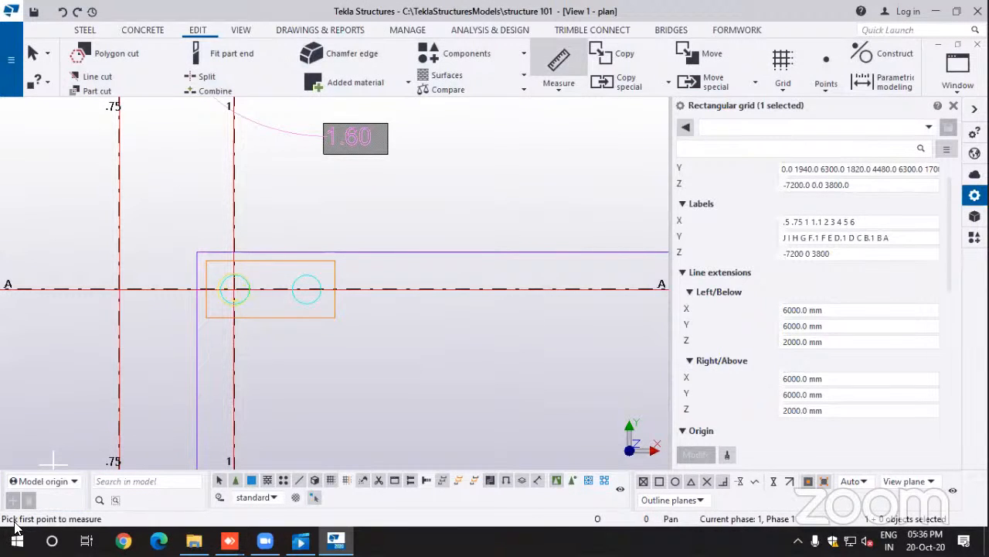
click(205, 261)
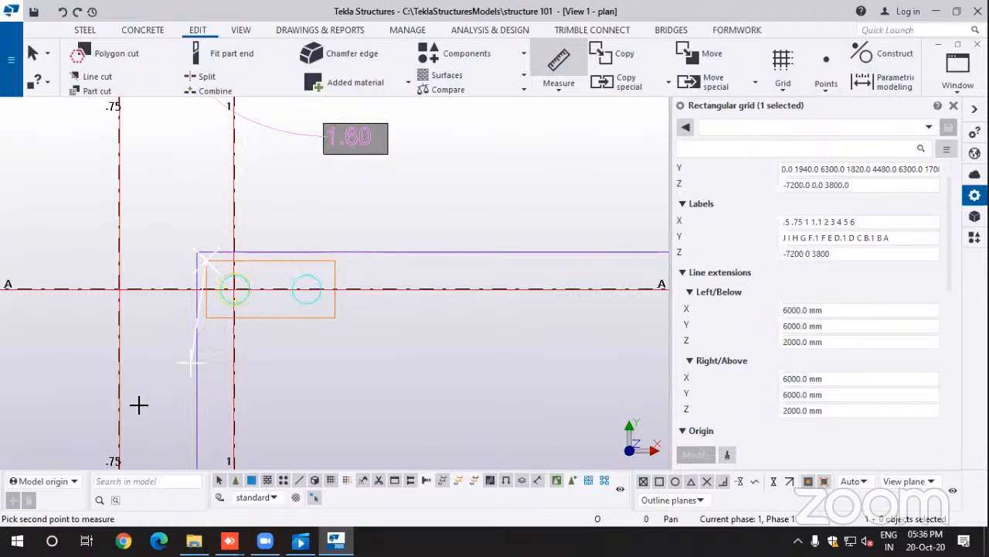
click(334, 260)
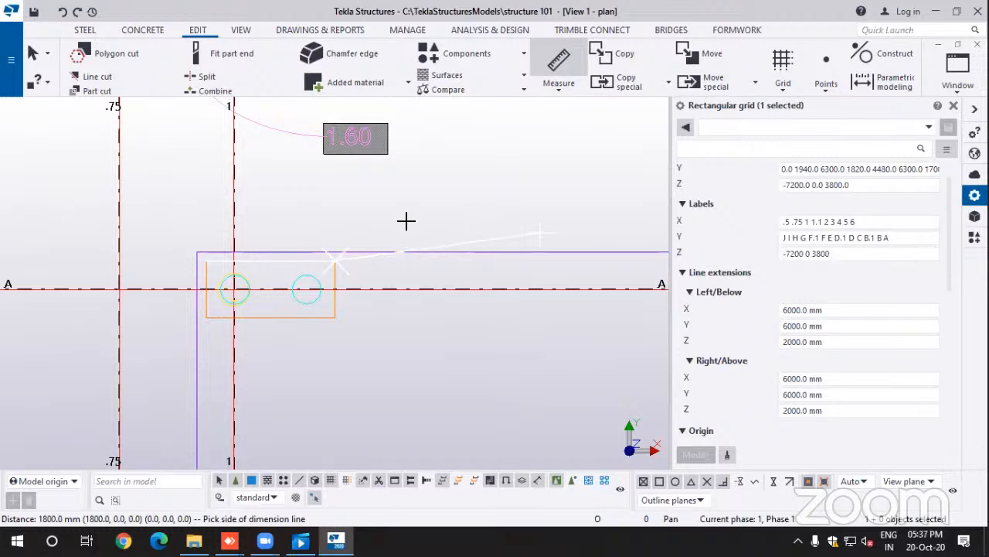
right_click(369, 197)
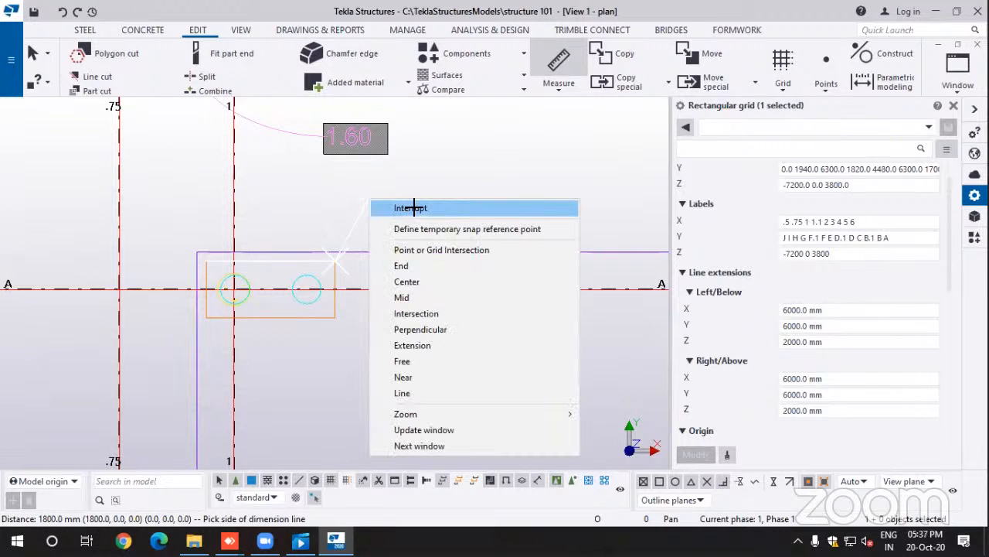
click(415, 207)
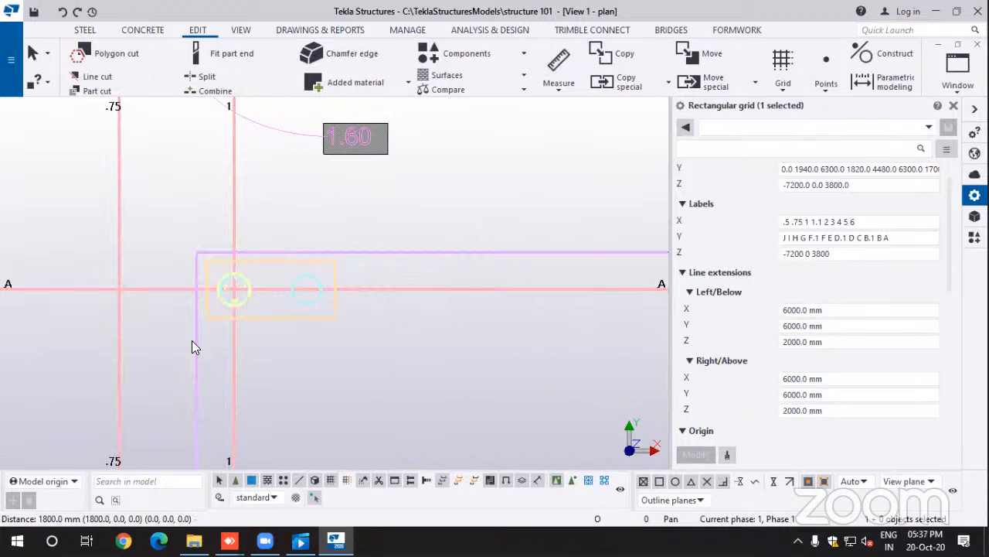
Step: Measure the width of the footing outline at grid A-1 along its short side farthest from grid line 1
click(559, 85)
click(573, 111)
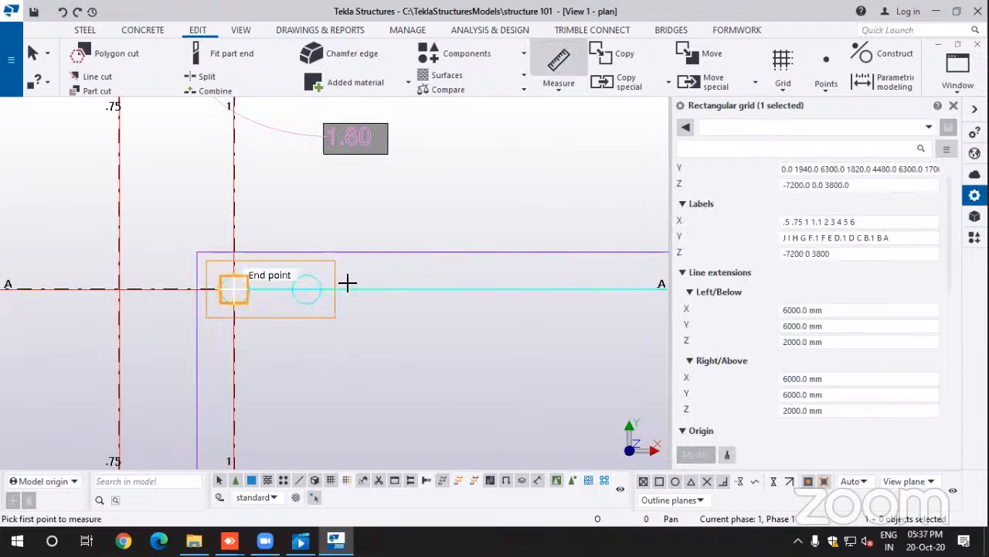
click(336, 262)
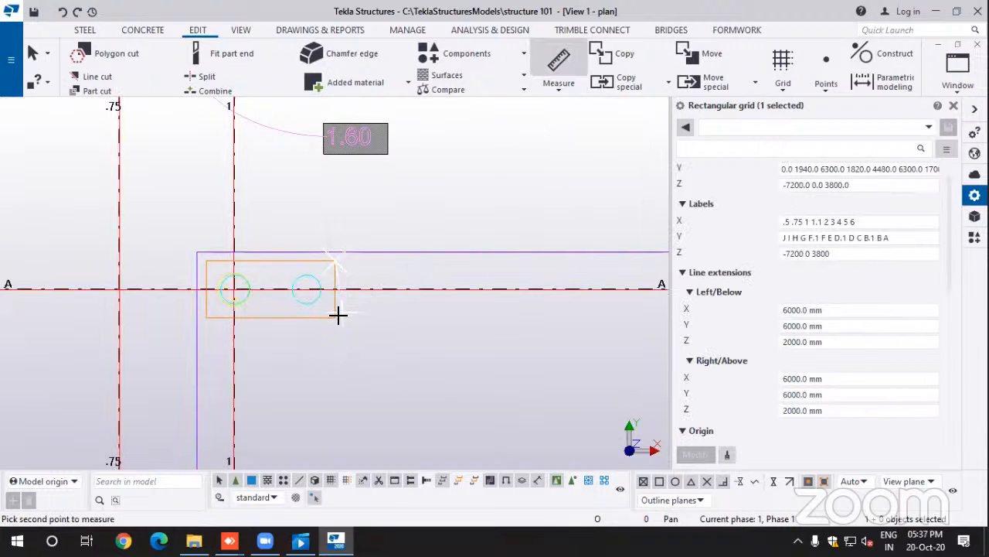
click(334, 317)
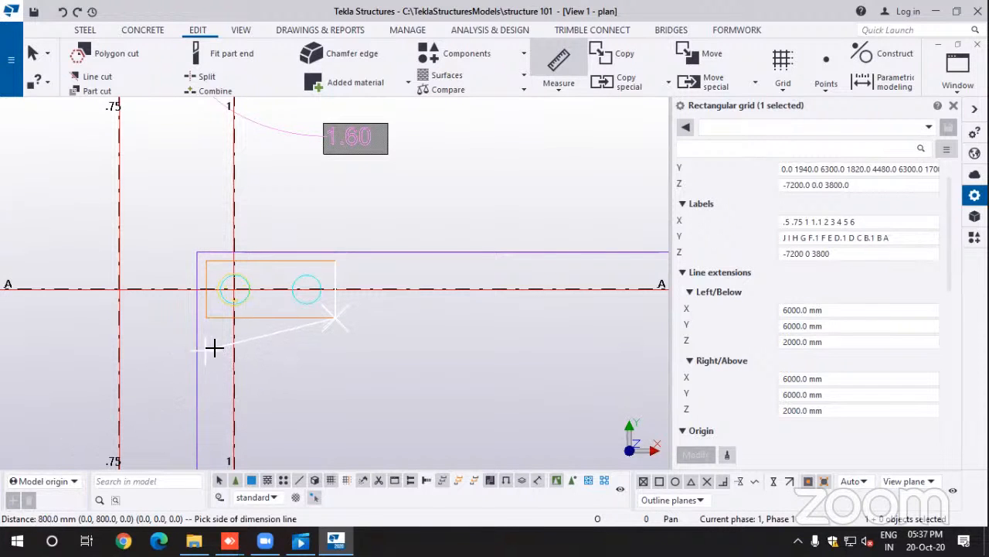
right_click(269, 269)
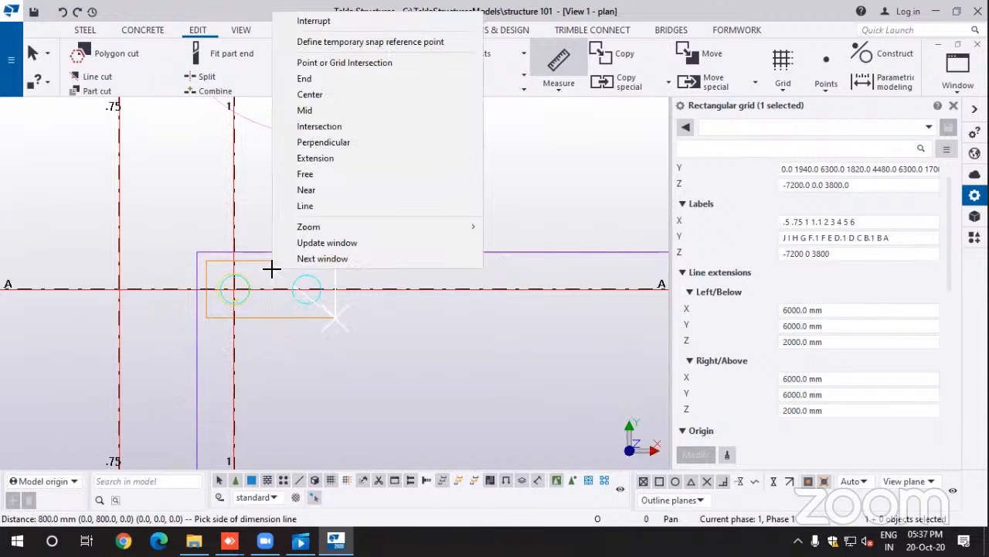
click(314, 22)
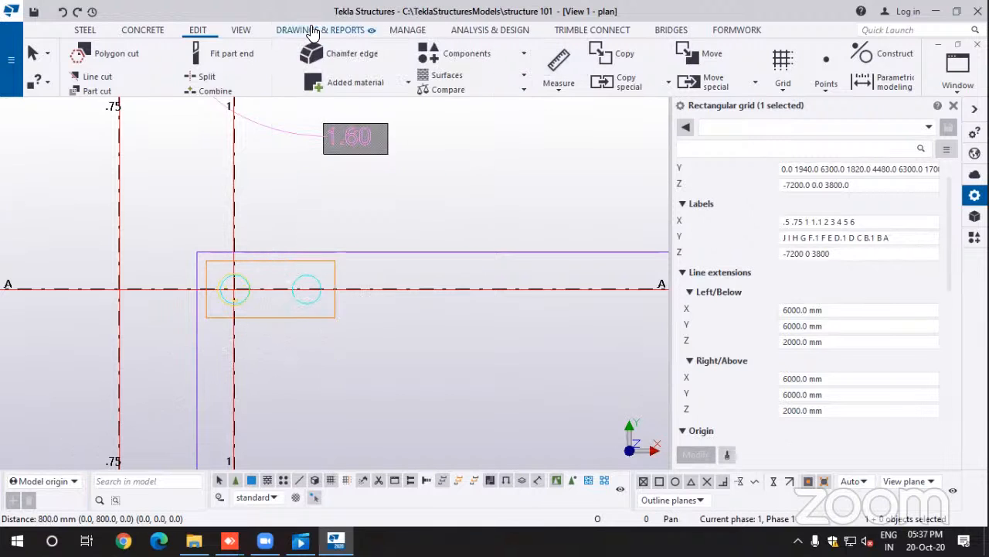
Step: Place a concrete pad footing with profile 1800*800 at the lower-right corner of the footing outline at grid A-1
click(147, 34)
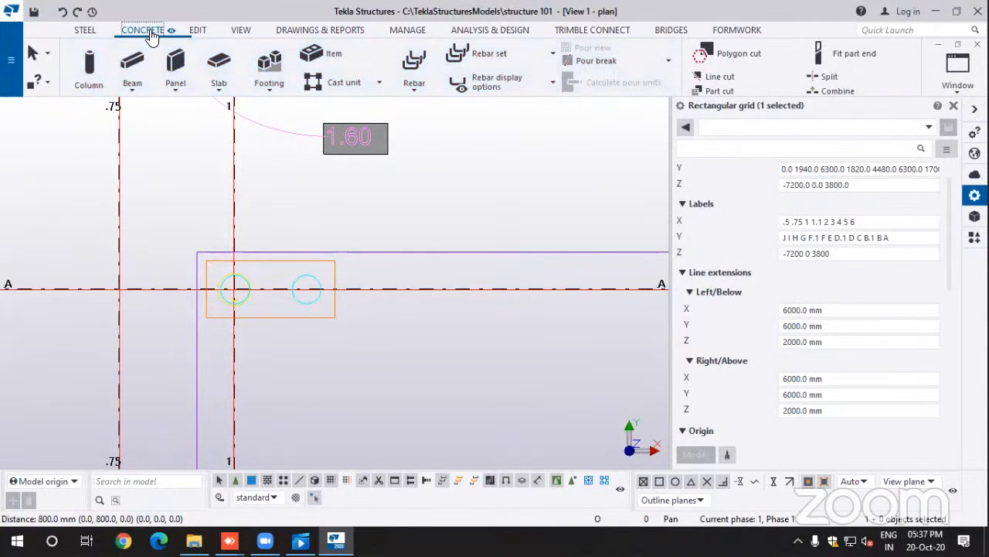
click(272, 92)
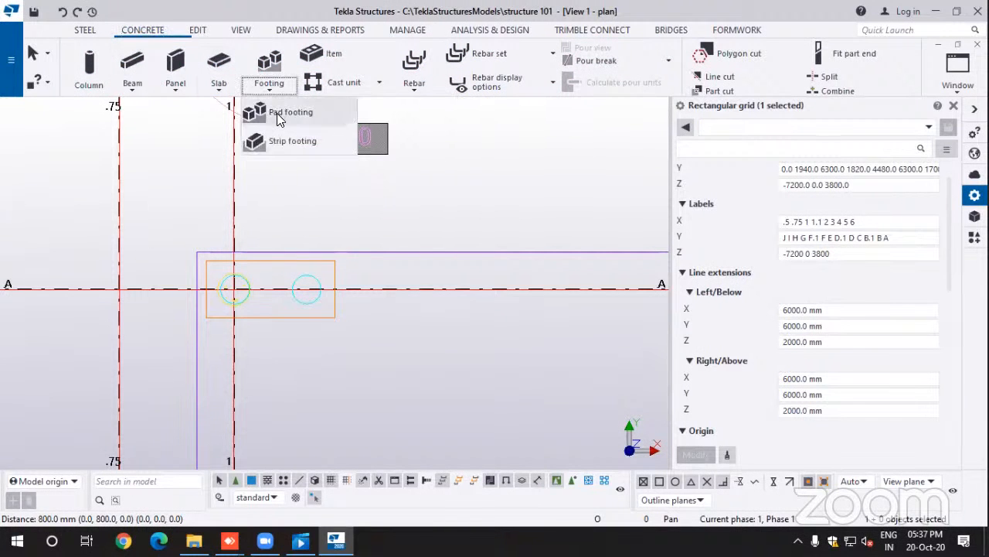
click(277, 113)
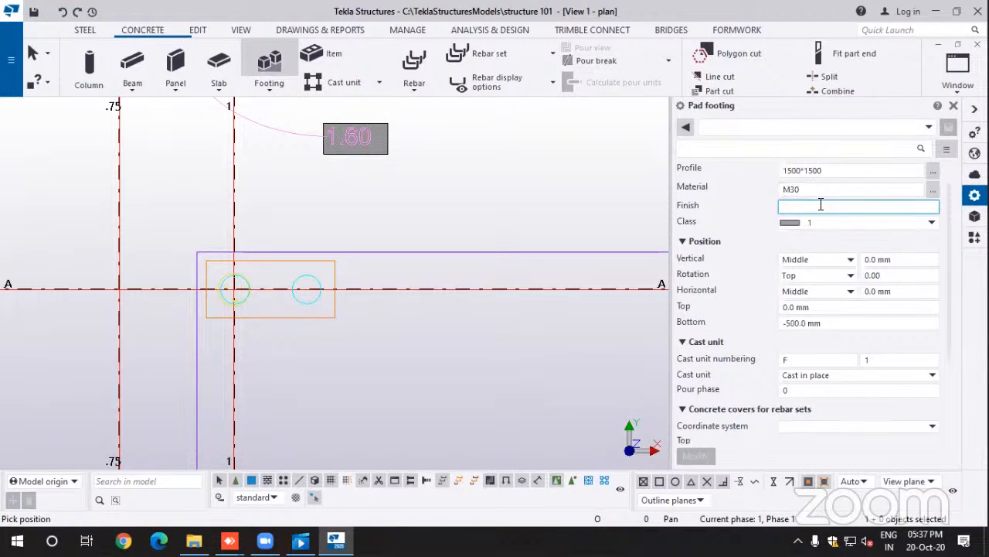
drag(862, 170, 761, 178)
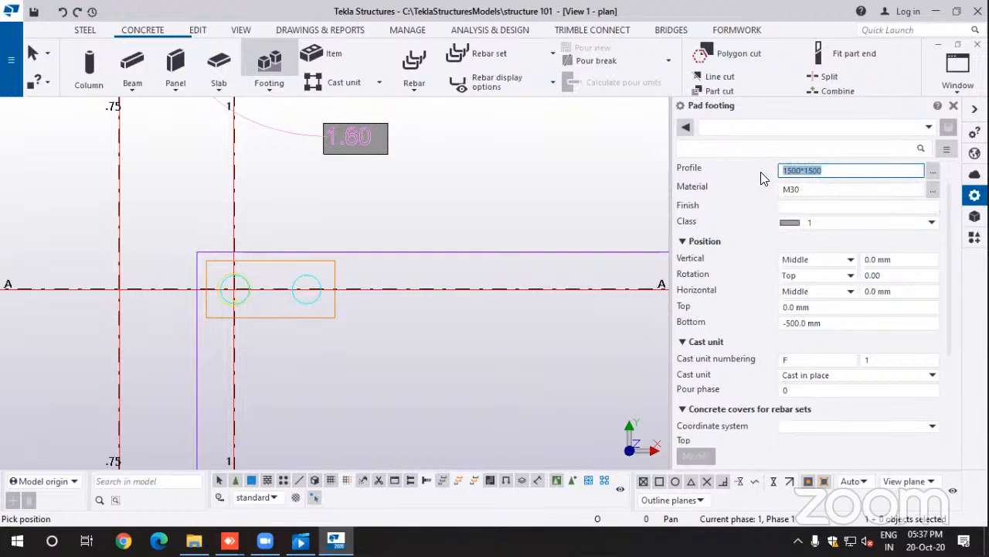
text(1800)
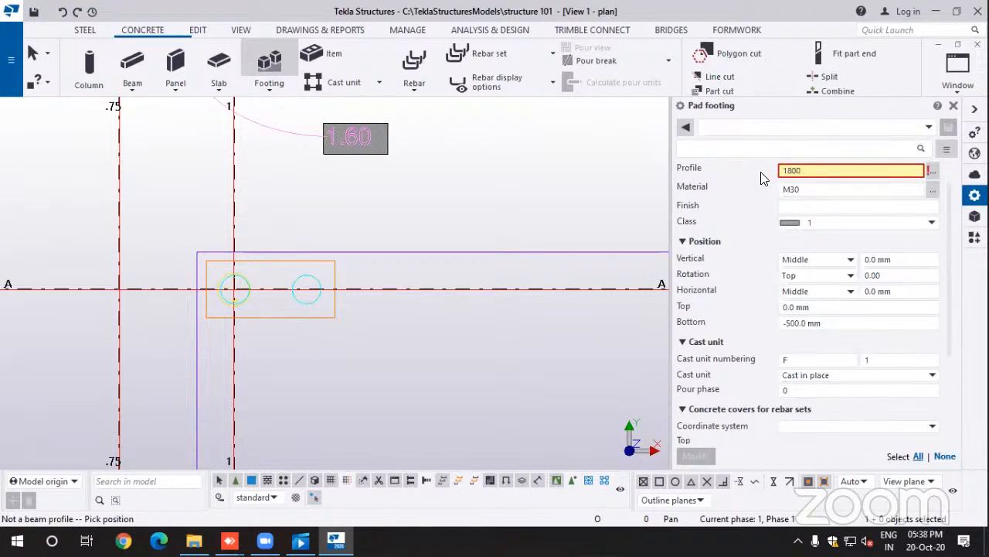
text(*800)
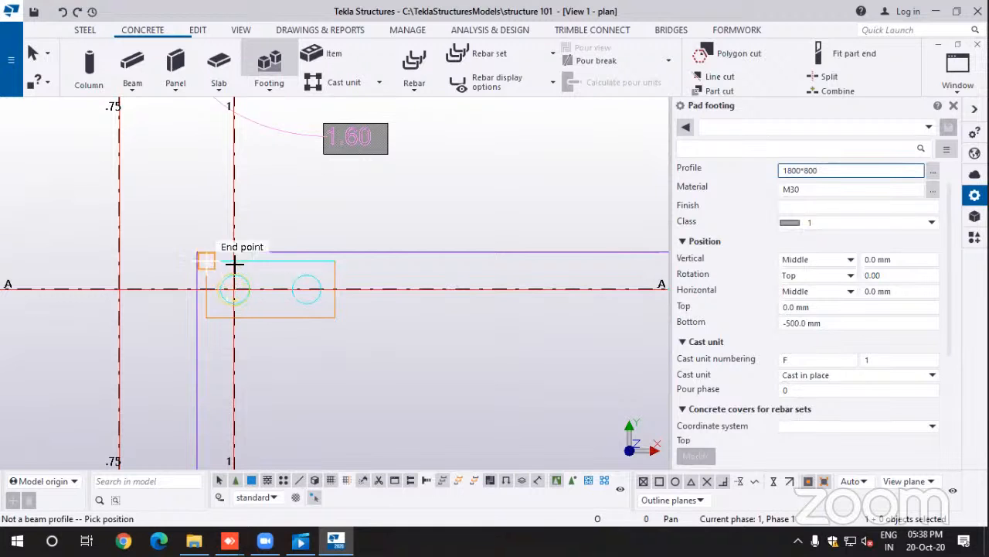
click(335, 319)
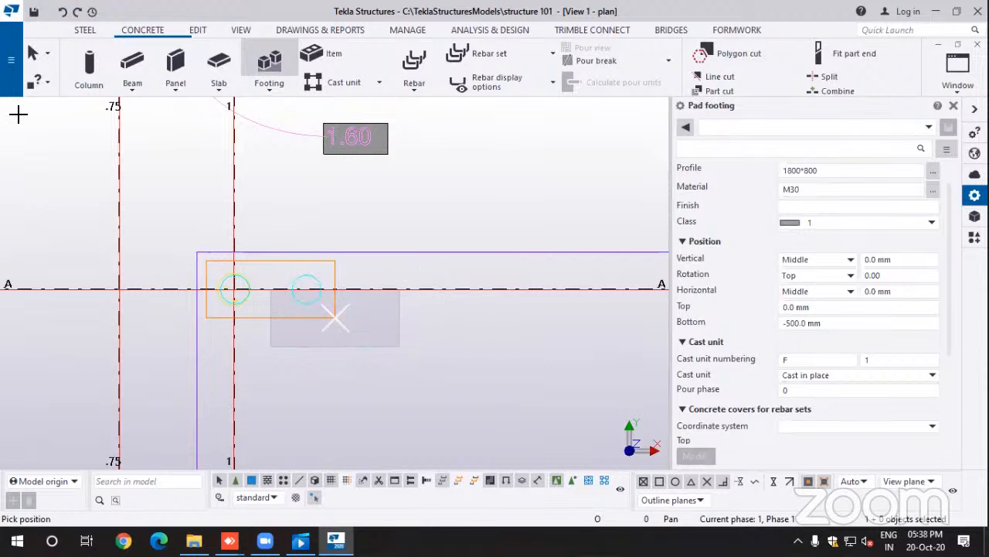
click(32, 54)
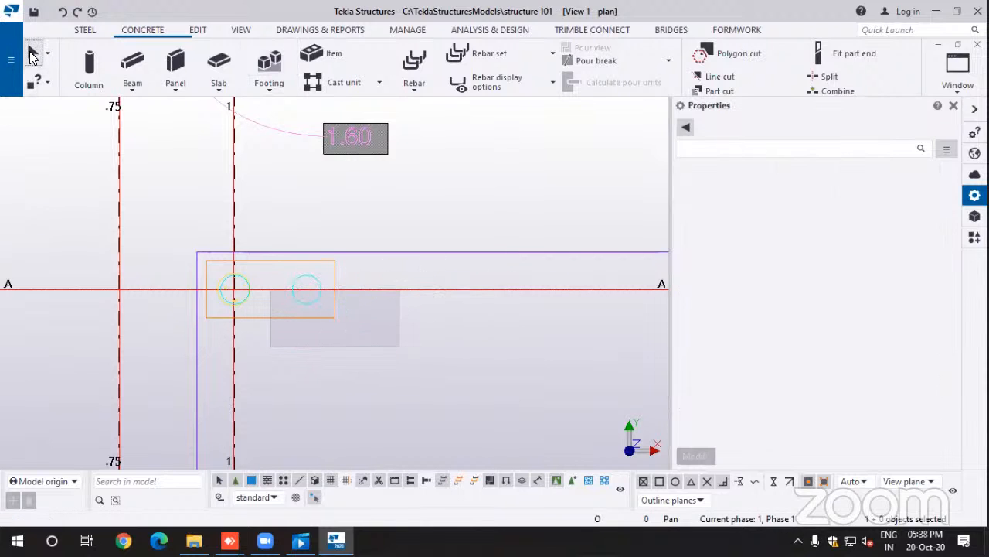
Step: Move the pad footing from its upper-left corner to the upper-left corner of the rectangular footing outline at grid A-1
click(399, 340)
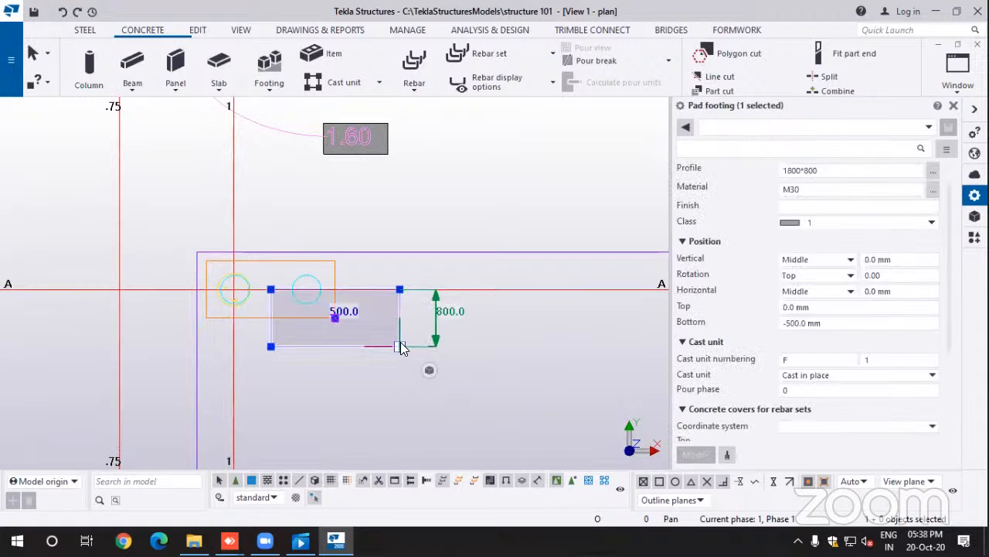
right_click(302, 344)
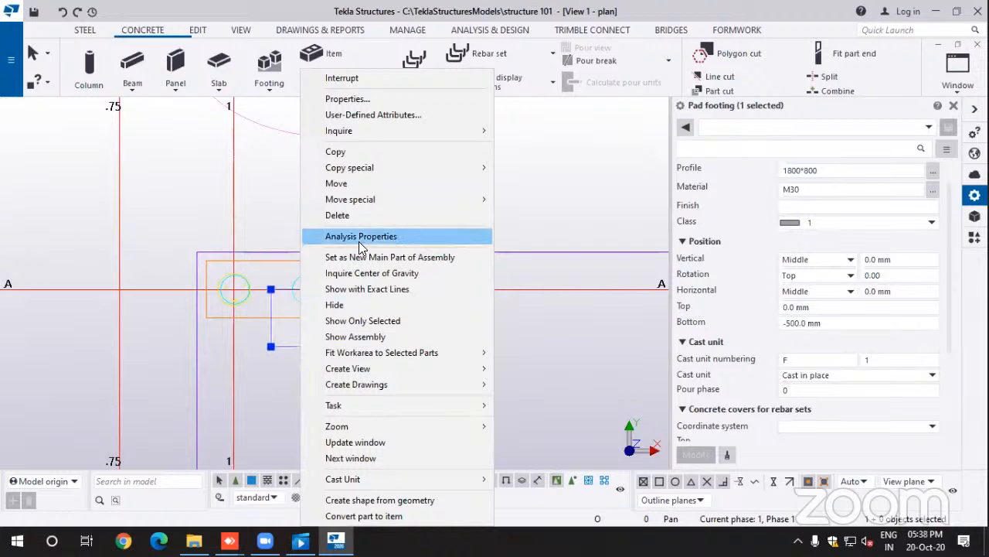
click(346, 184)
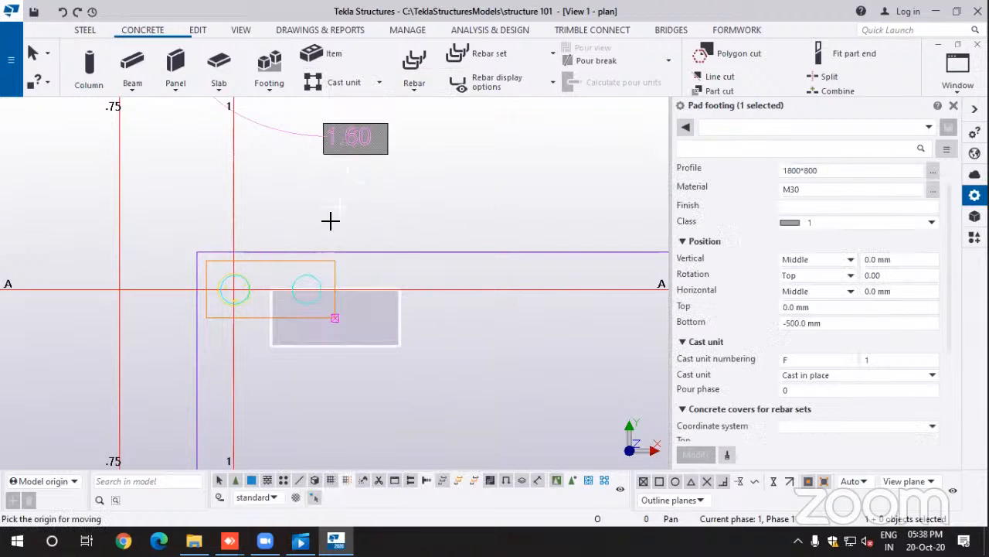
click(272, 292)
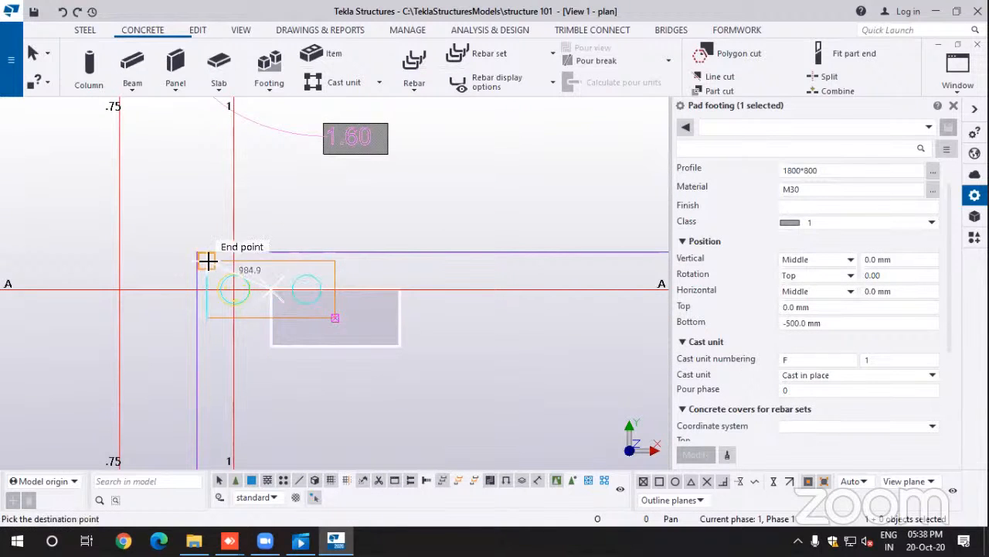
click(208, 262)
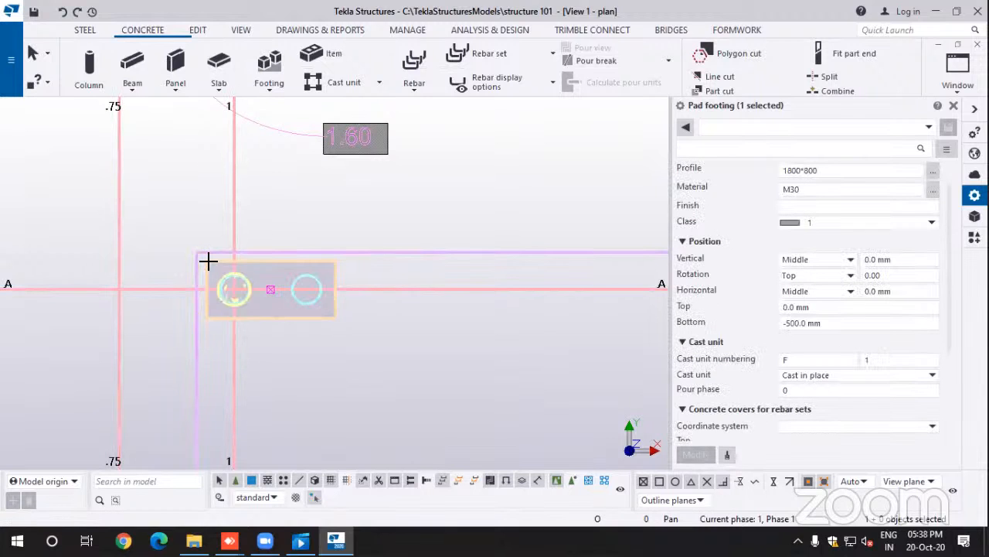
scroll(267, 277, up, 3)
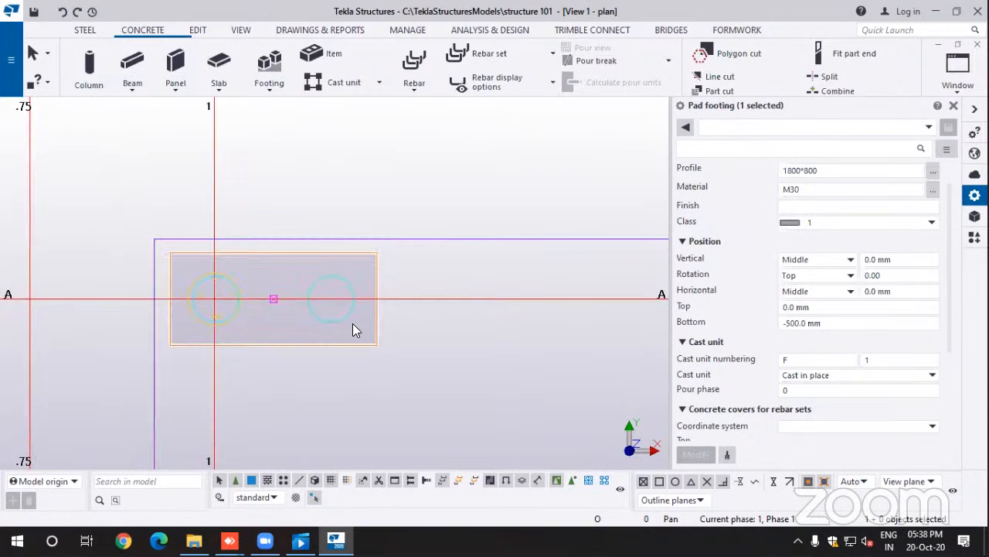
Step: Change the A-1 pad footing's profile height to 1500 mm in the profile catalog and apply it to the footing
click(306, 330)
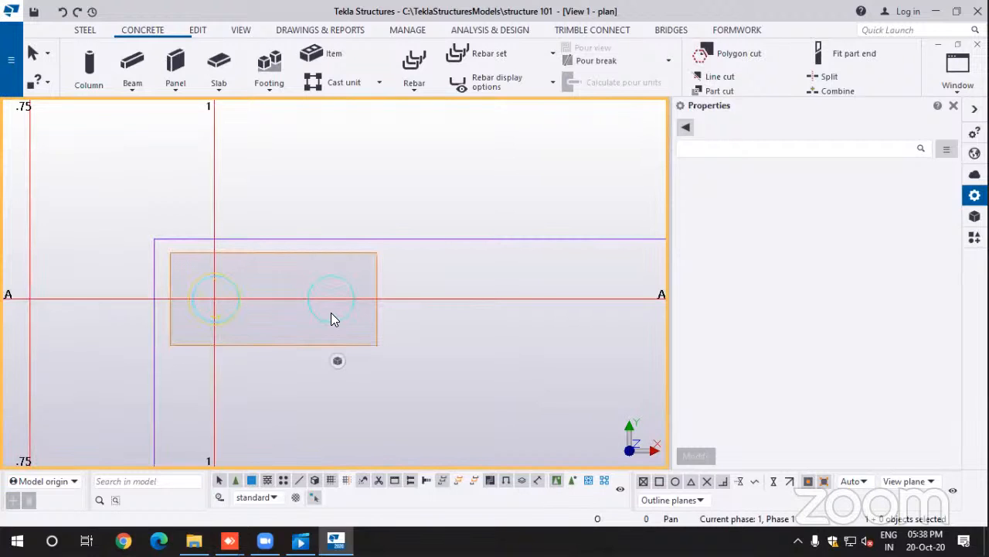
click(374, 265)
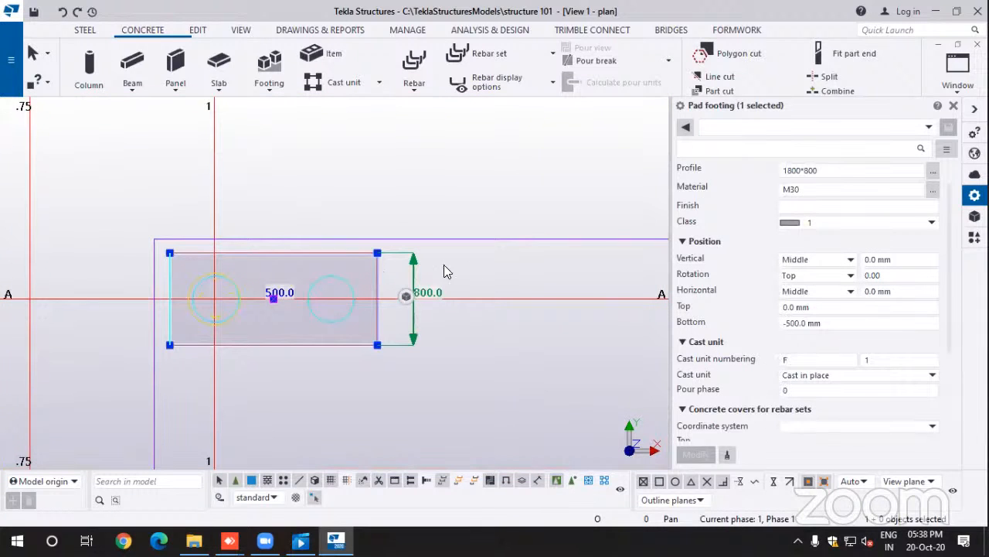
click(851, 189)
click(933, 172)
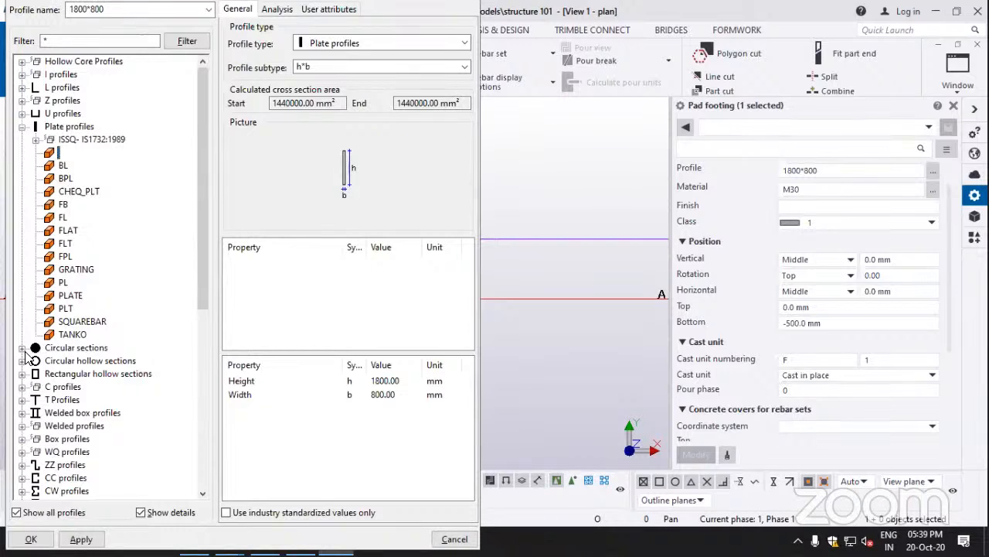
double_click(387, 381)
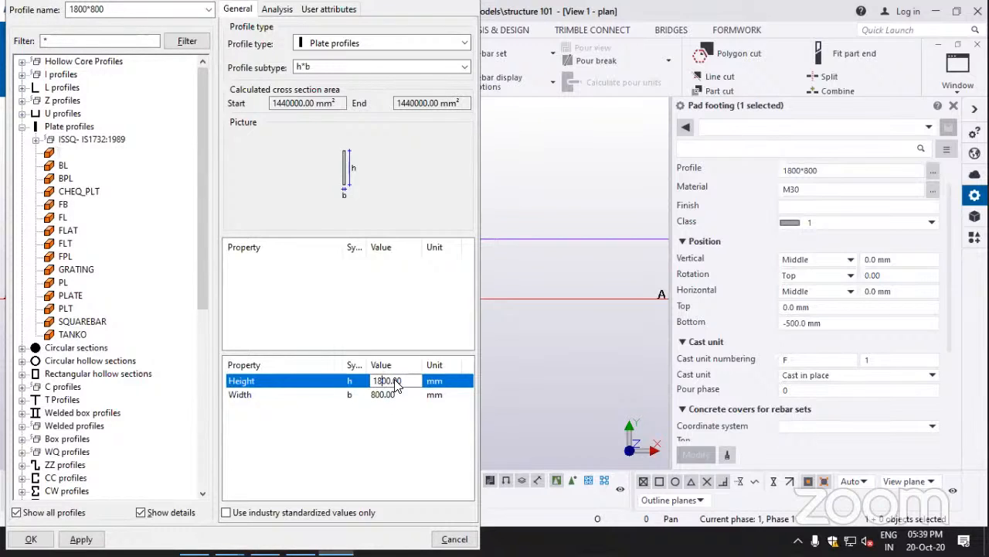
drag(405, 381, 366, 381)
text(1500)
click(81, 538)
click(31, 538)
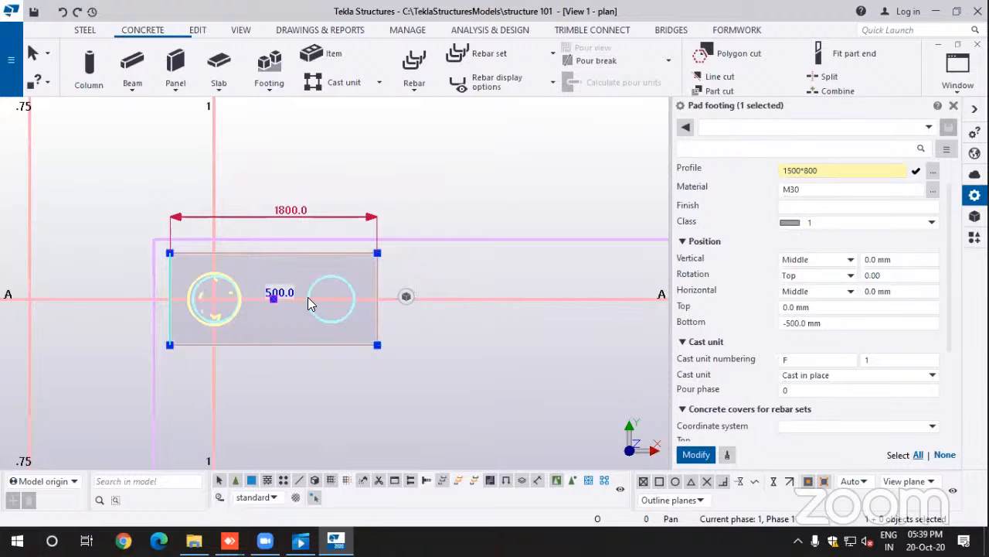
click(696, 454)
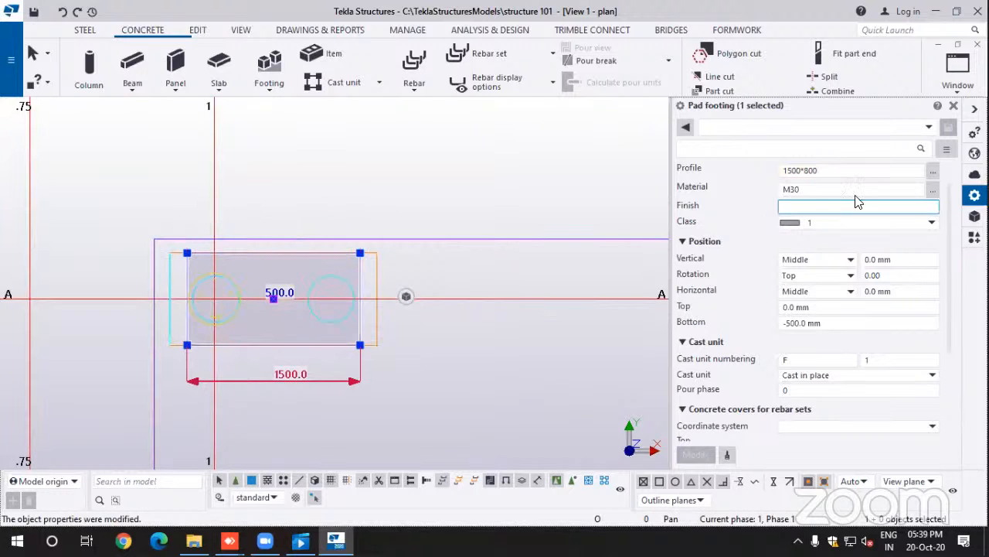
Step: Restore the pad footing's profile height to 1800 mm and apply the 1800*800 profile to the footing
click(932, 175)
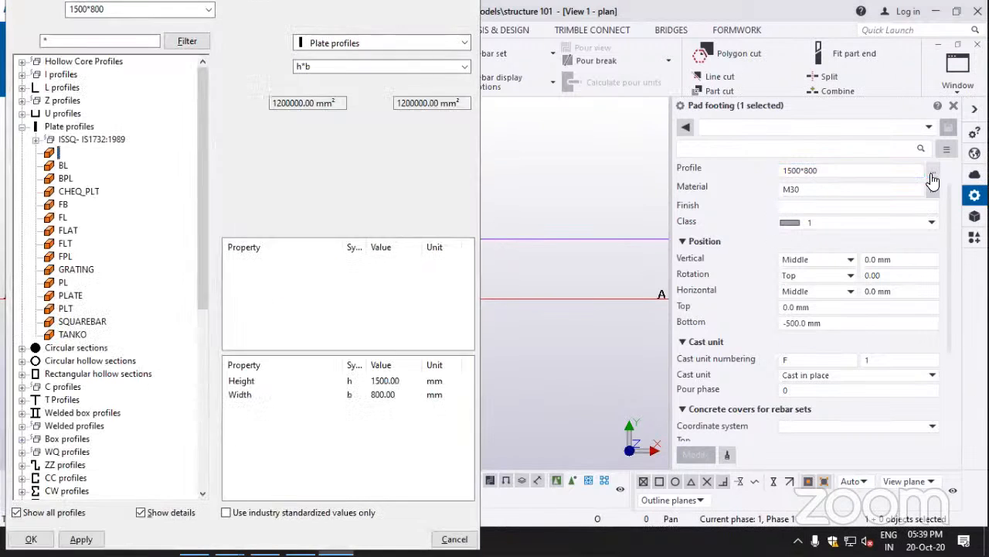
click(395, 384)
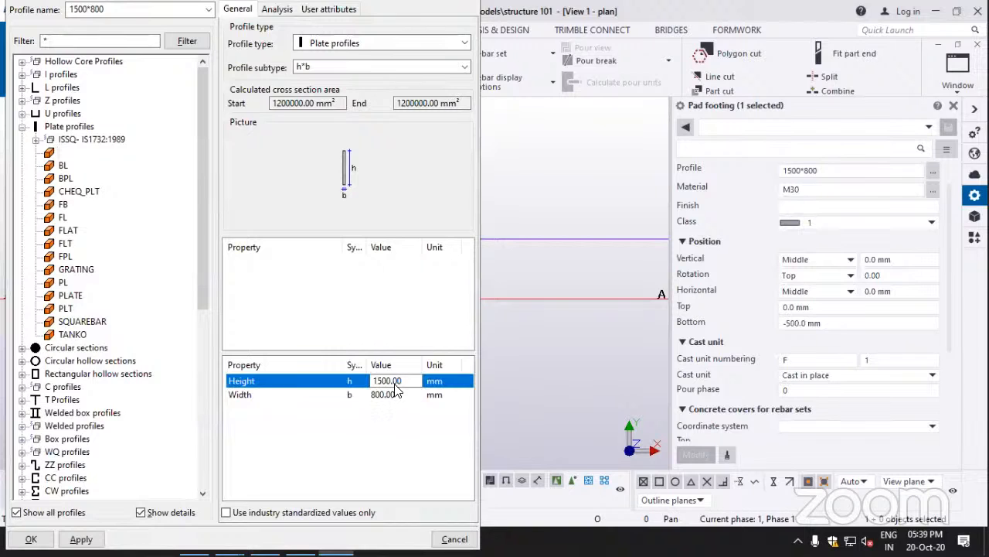
double_click(394, 384)
text(1800)
click(81, 539)
click(31, 539)
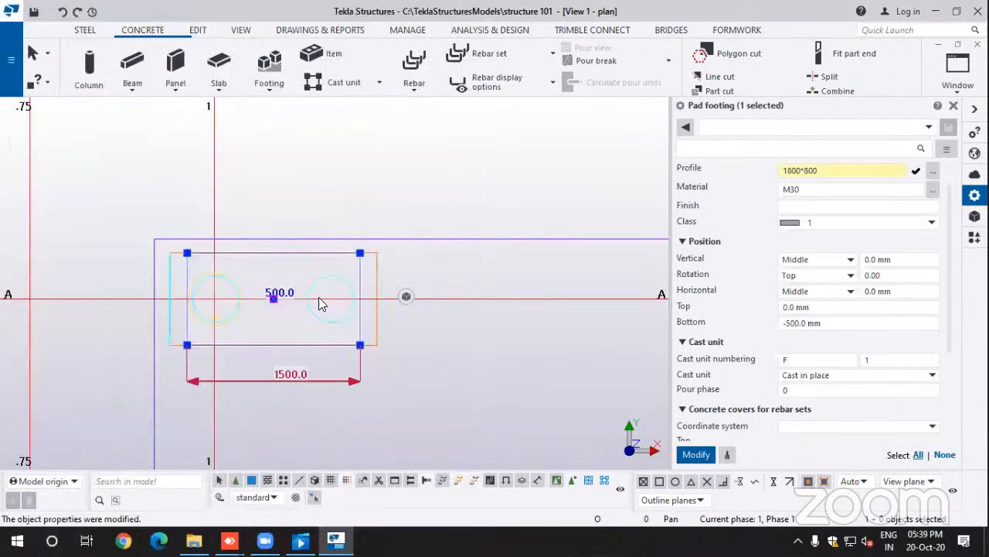
click(696, 456)
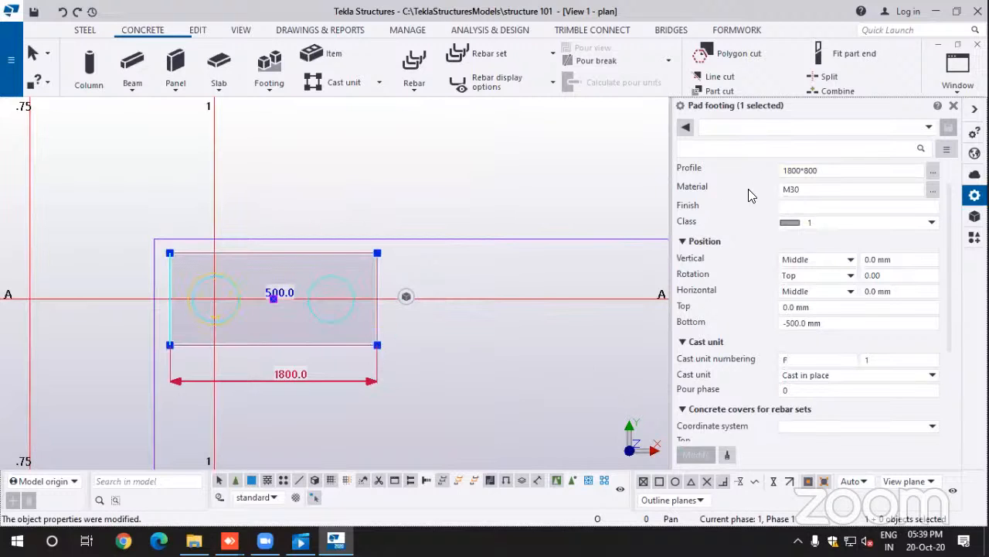
Step: Review the concrete grades in the material catalog and confirm M30 as the pad footing's material
click(791, 188)
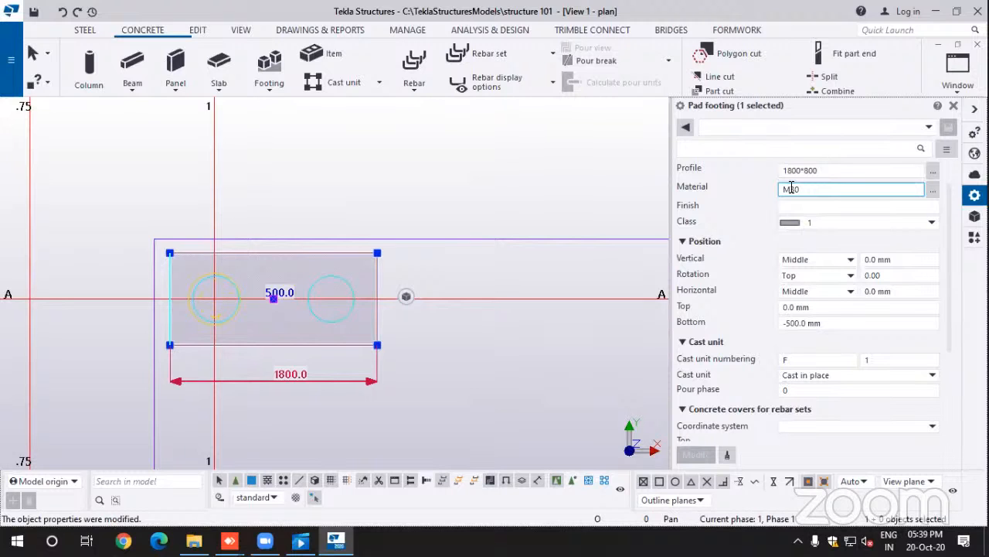
click(933, 191)
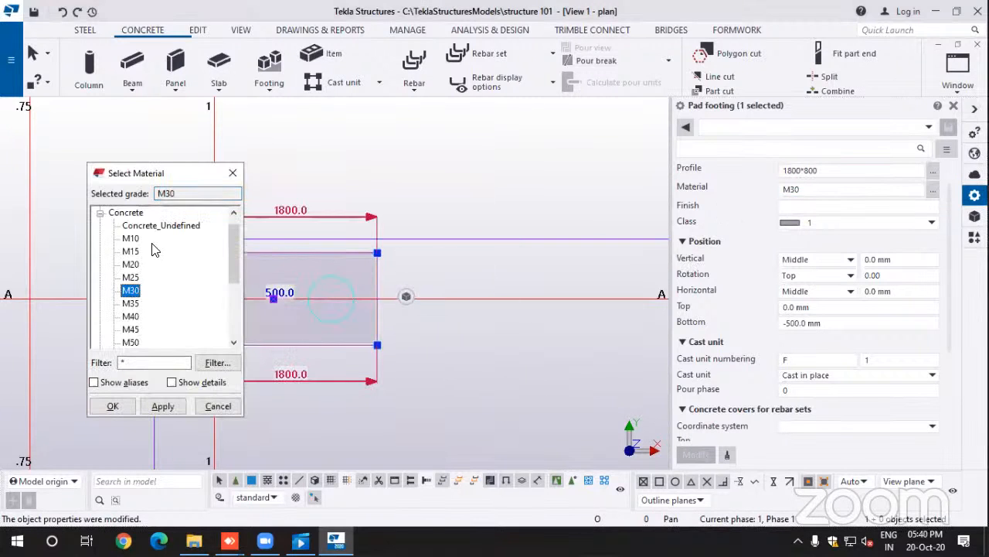
drag(230, 236, 230, 292)
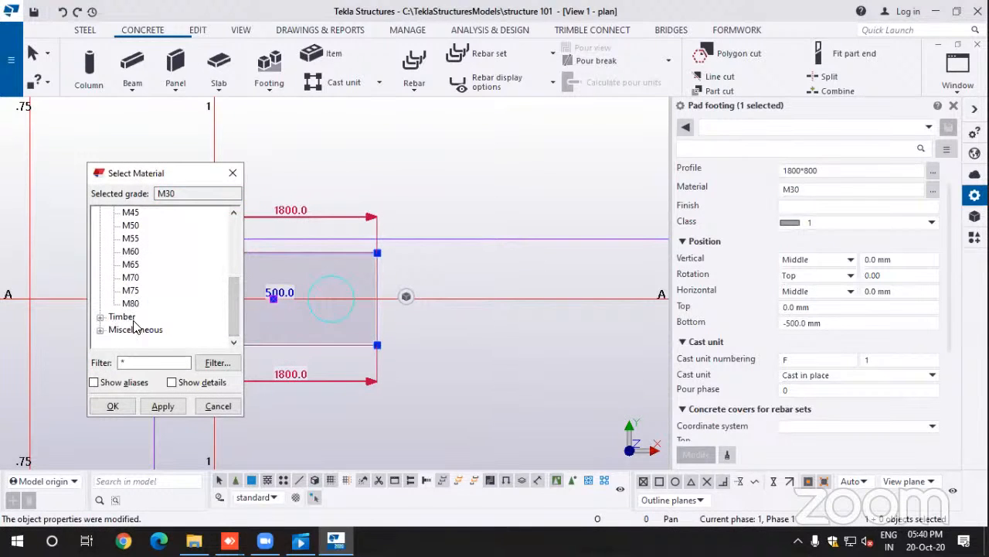
drag(233, 308, 234, 235)
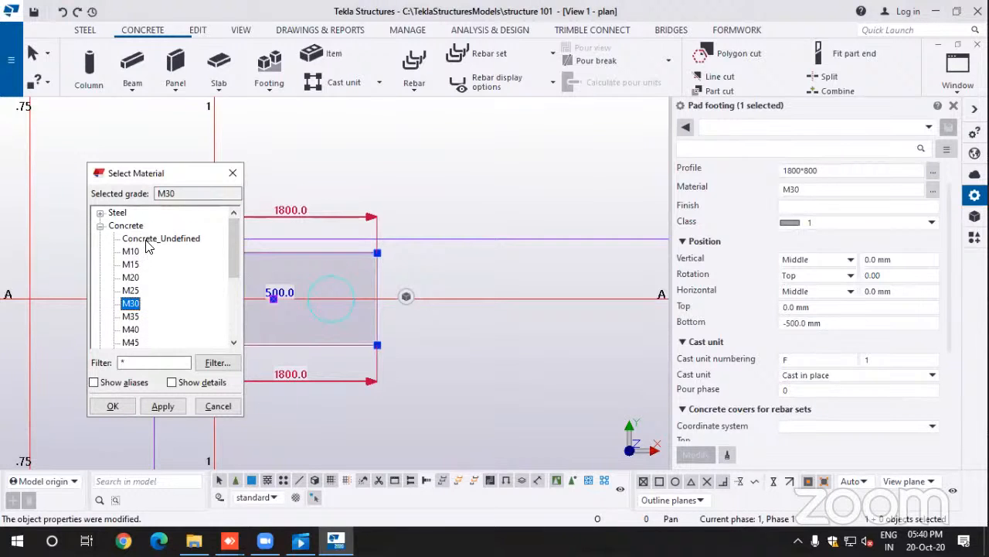
click(150, 240)
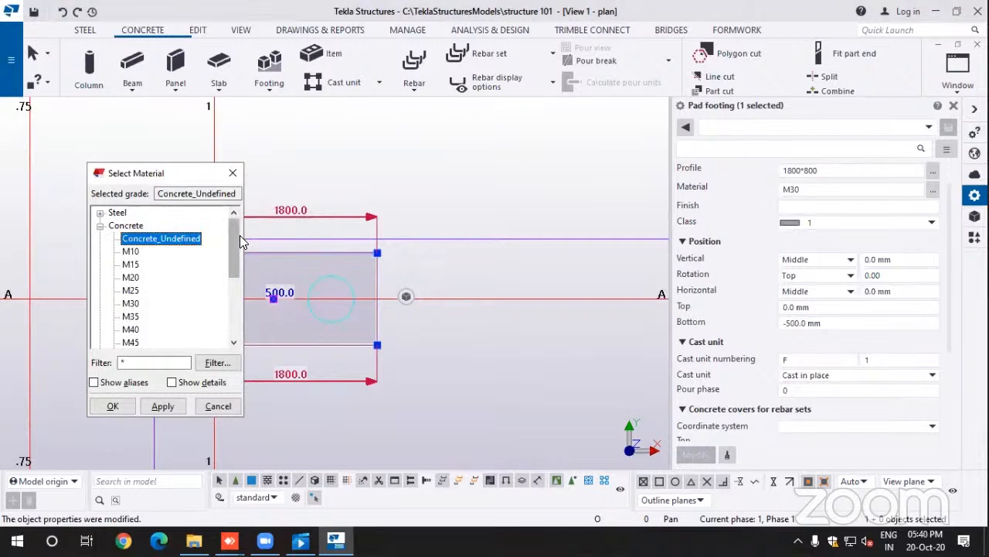
drag(234, 240, 235, 293)
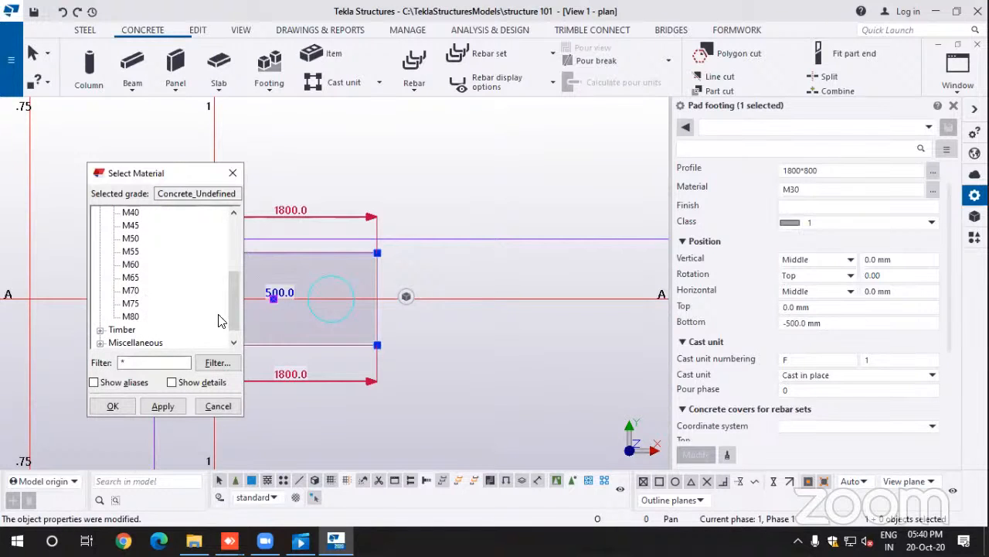
drag(232, 312, 221, 272)
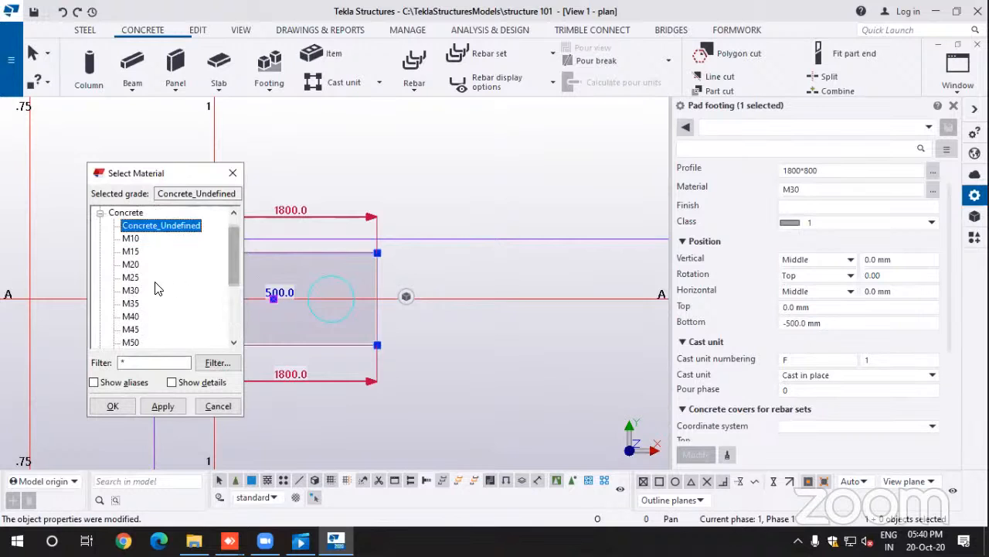
click(131, 291)
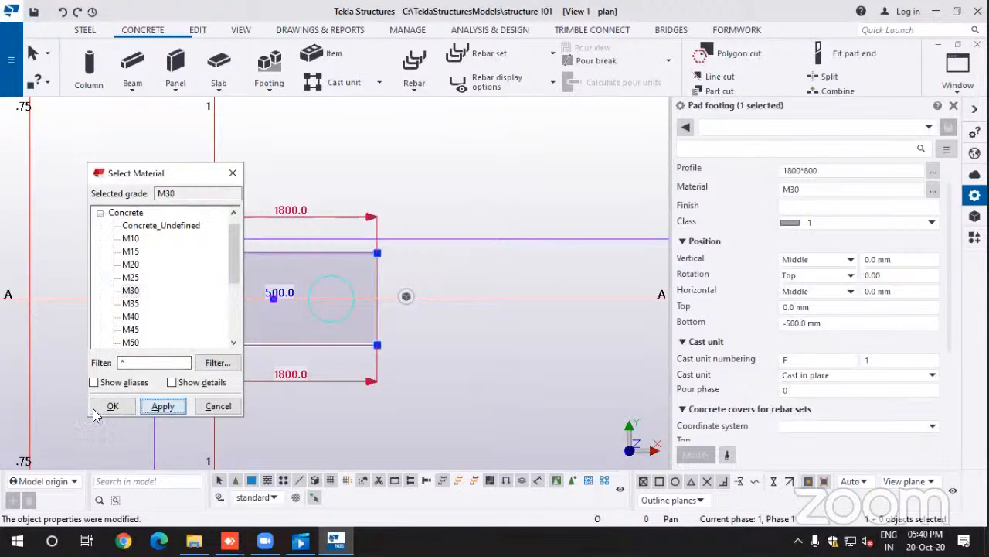
click(114, 406)
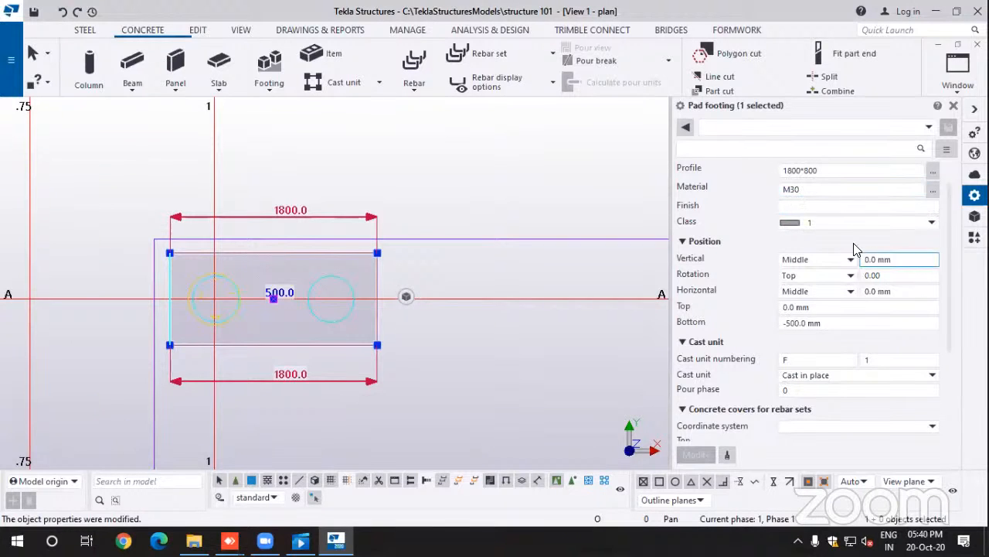
click(929, 223)
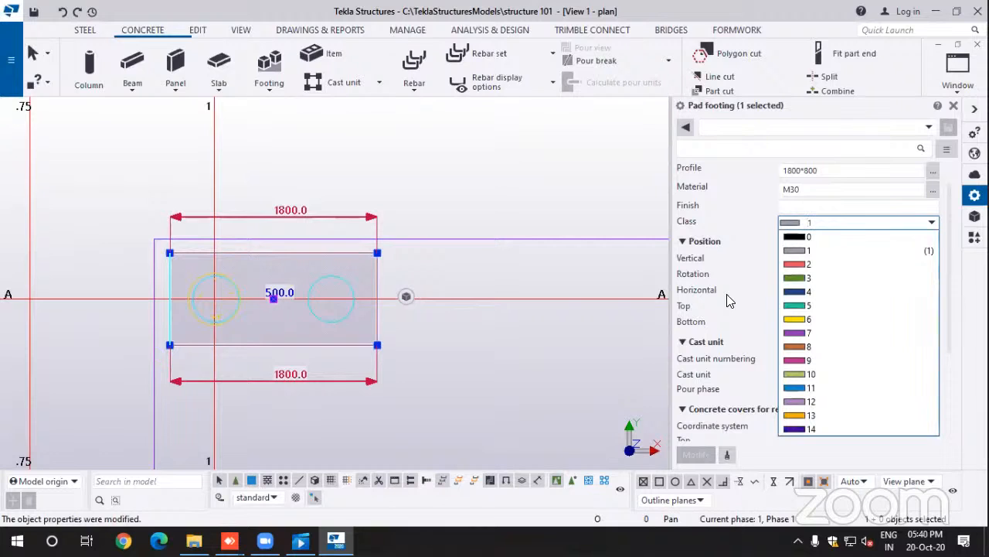
click(789, 222)
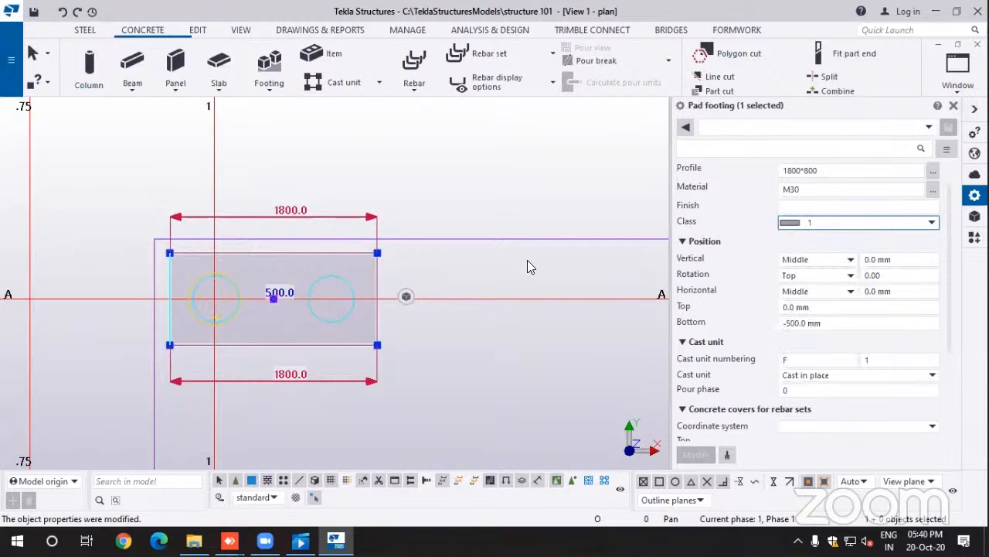
Step: Switch to the GRID @.5 view and examine the selected pad footing near grid A-1 in 3D
scroll(334, 286, down, 2)
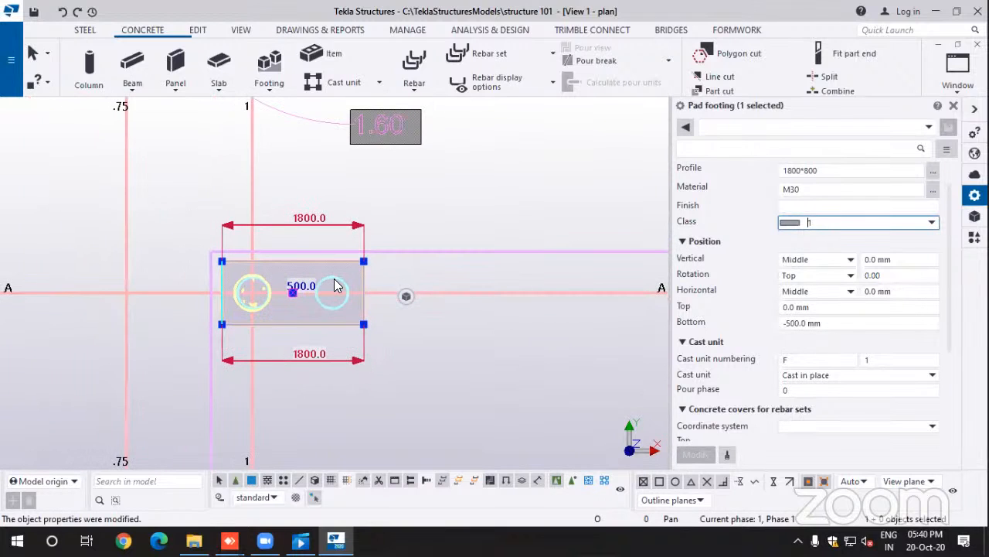
click(965, 87)
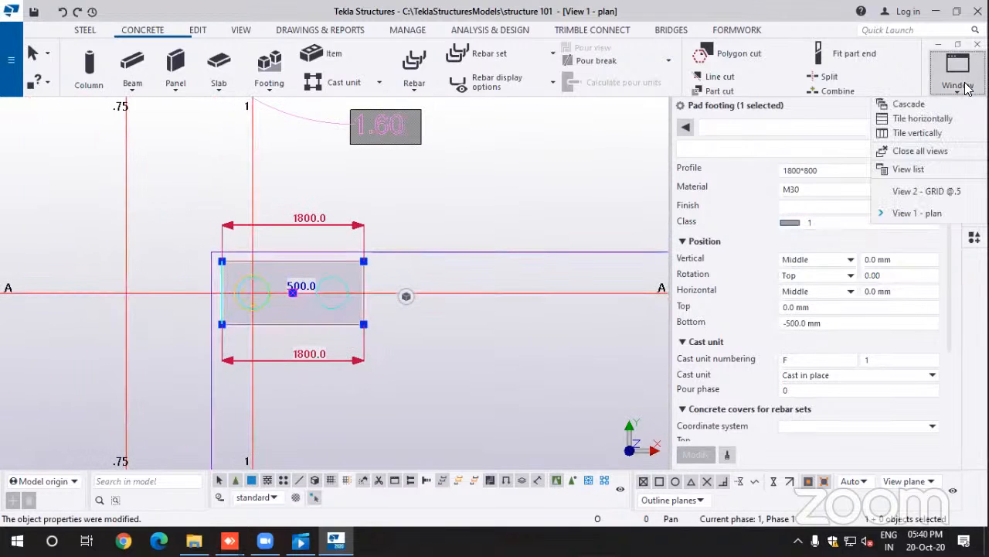
click(920, 191)
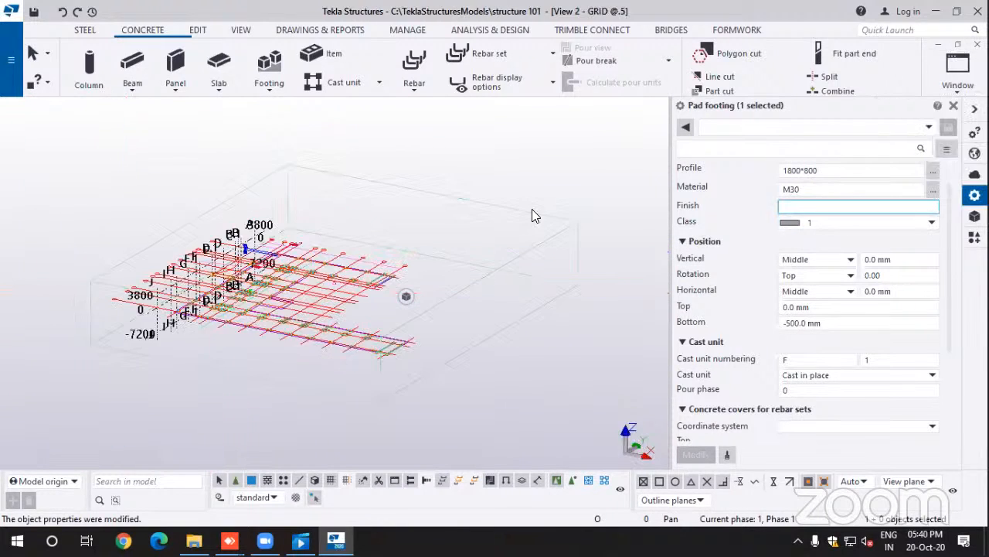
click(405, 296)
scroll(220, 282, up, 4)
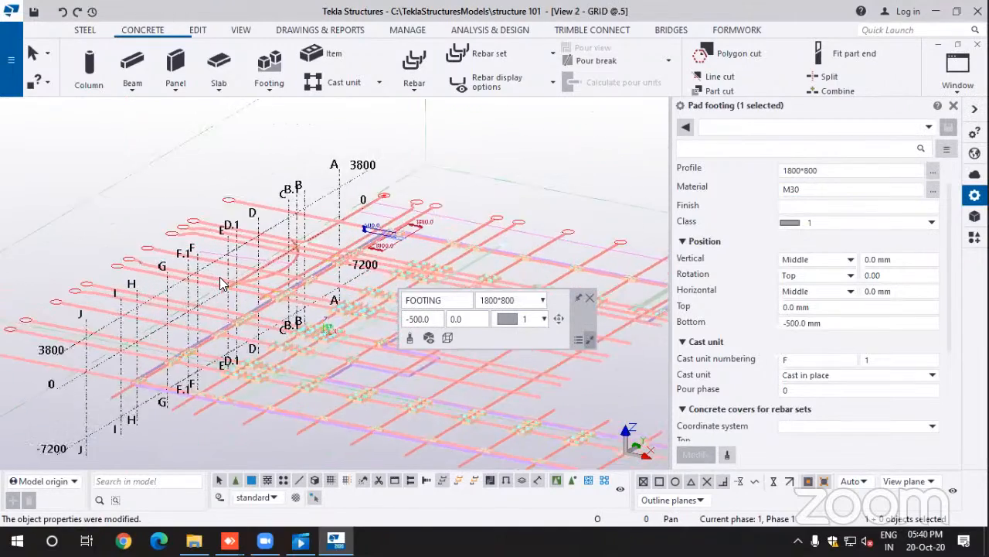
scroll(220, 282, up, 5)
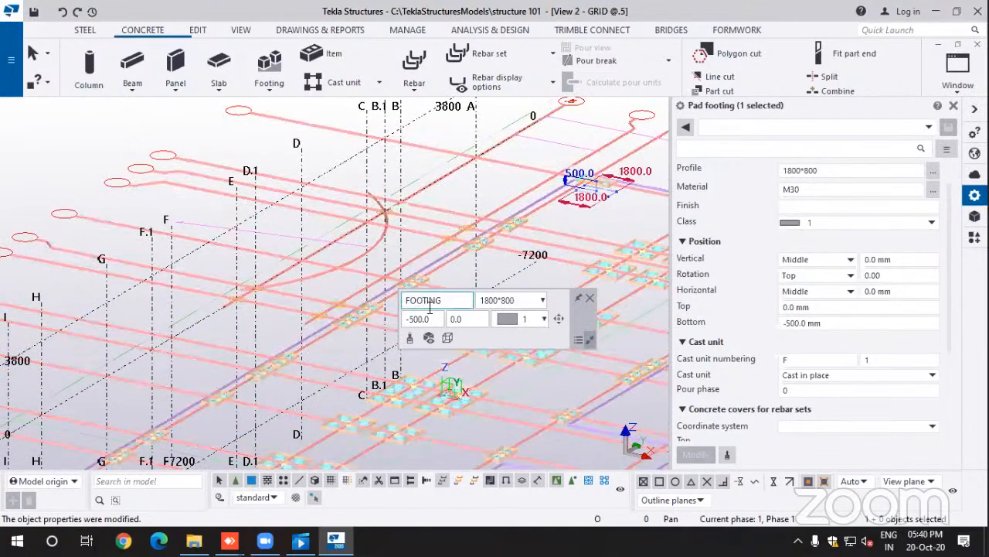
click(589, 297)
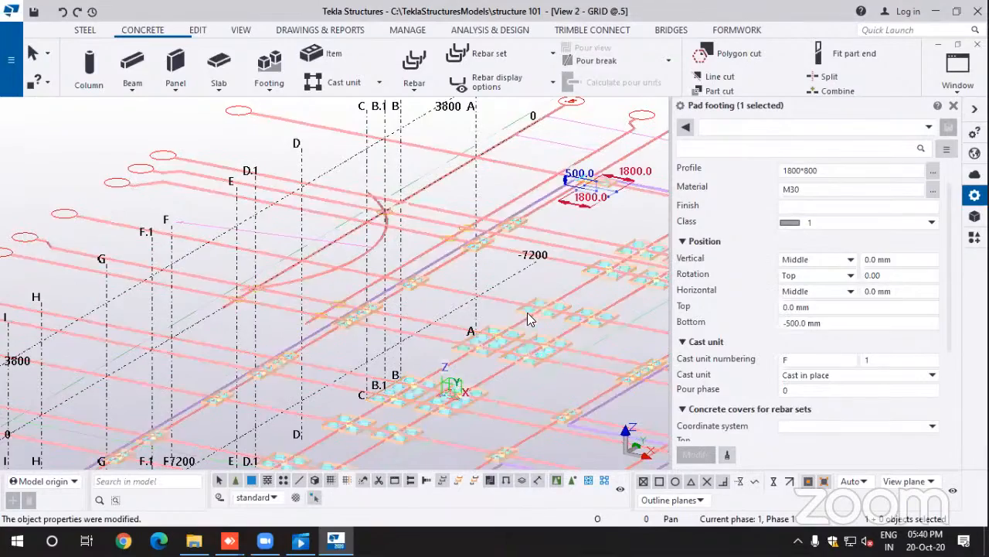
scroll(527, 313, down, 4)
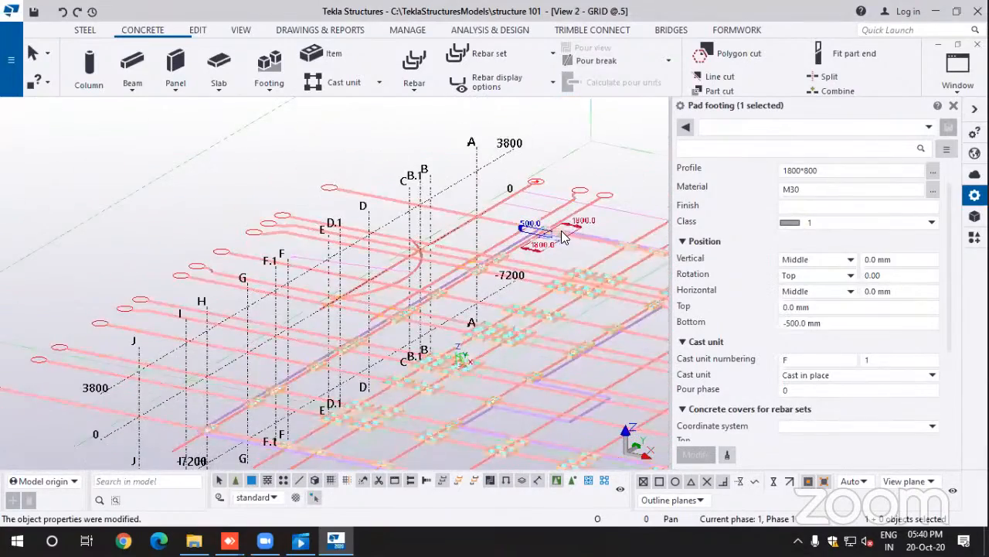
scroll(562, 238, up, 5)
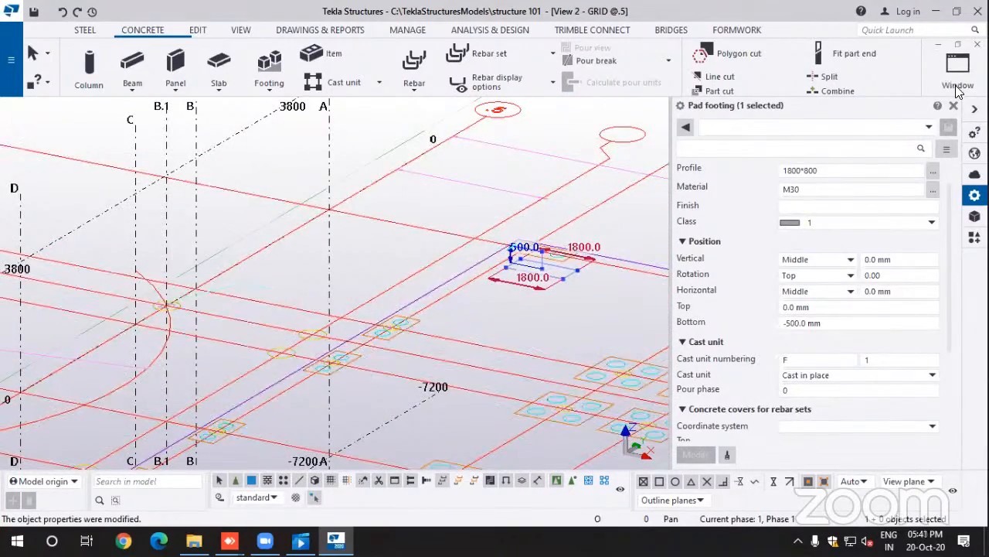
Step: Make the GRID @2 view visible from the list of named views and inspect the pad footing in elevation
click(957, 87)
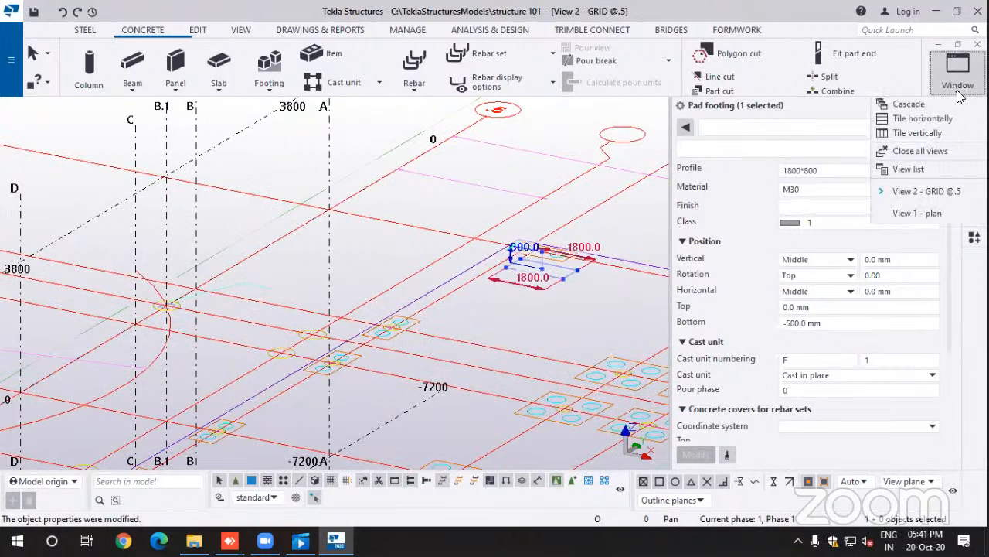
click(903, 169)
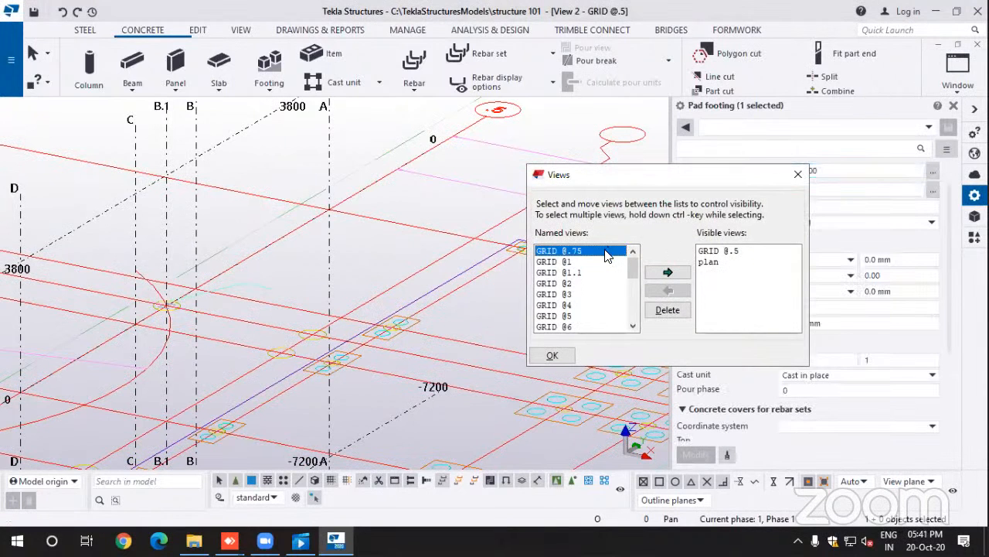
click(572, 284)
click(667, 272)
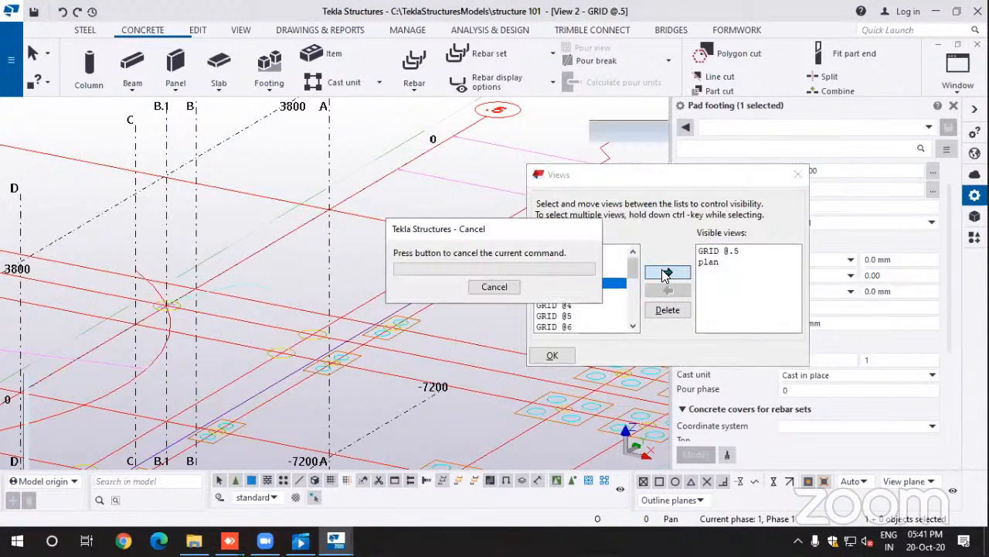
scroll(377, 277, up, 5)
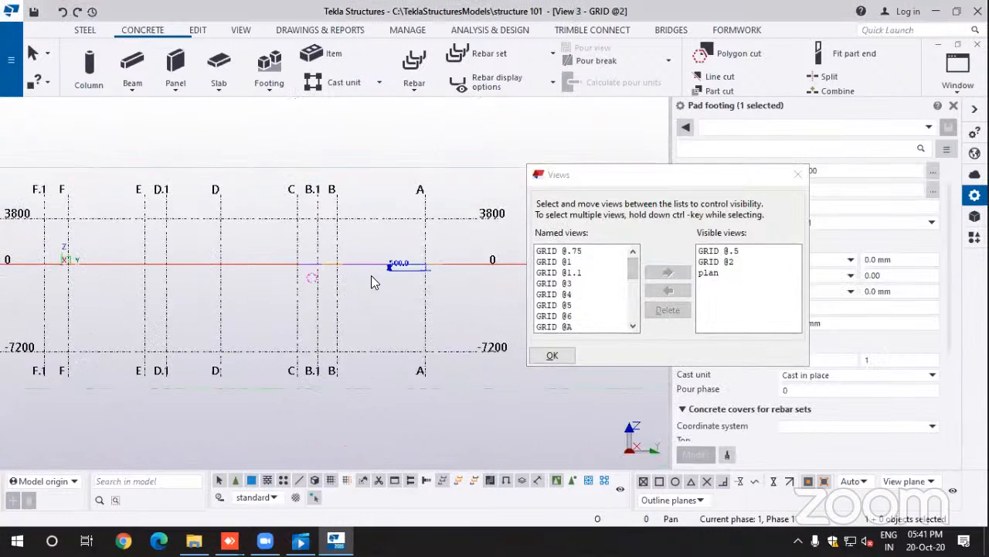
scroll(457, 266, up, 4)
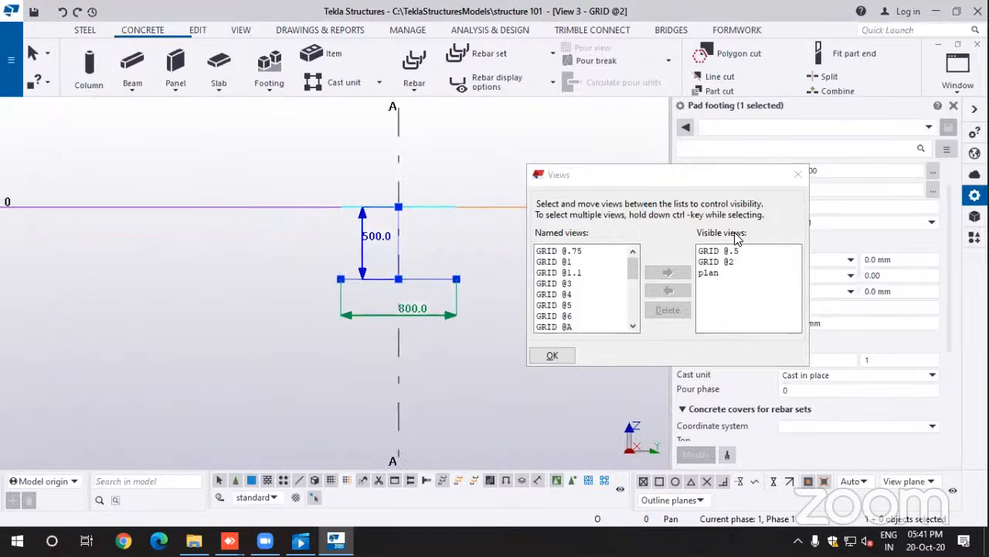
click(796, 176)
Step: Return to the plan view and check which grid lines pass through the pad footing
click(957, 69)
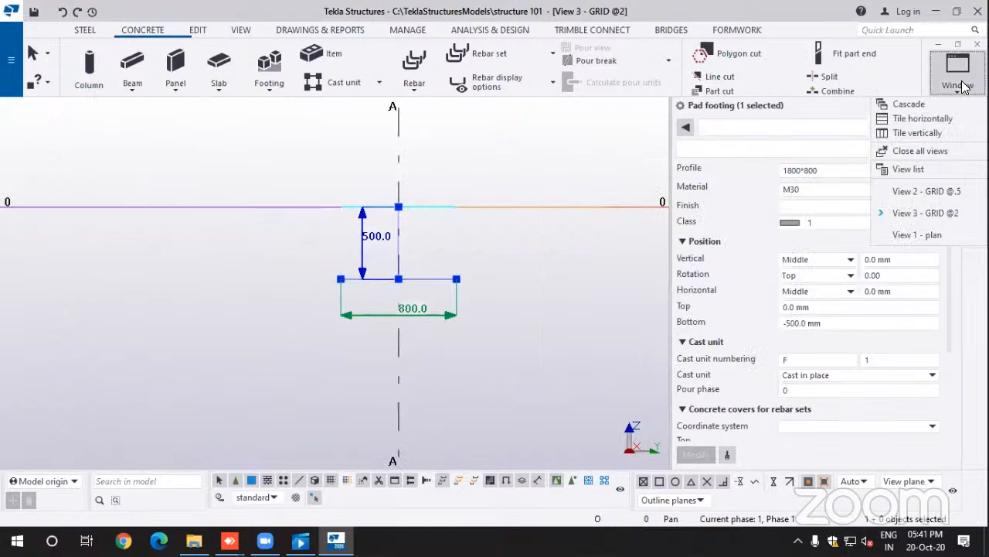
click(918, 235)
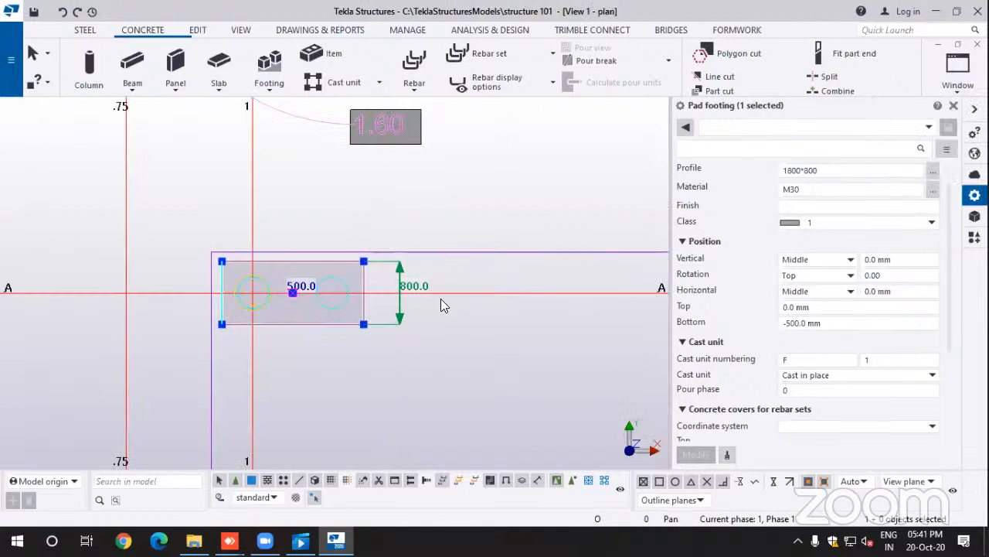
scroll(437, 297, down, 3)
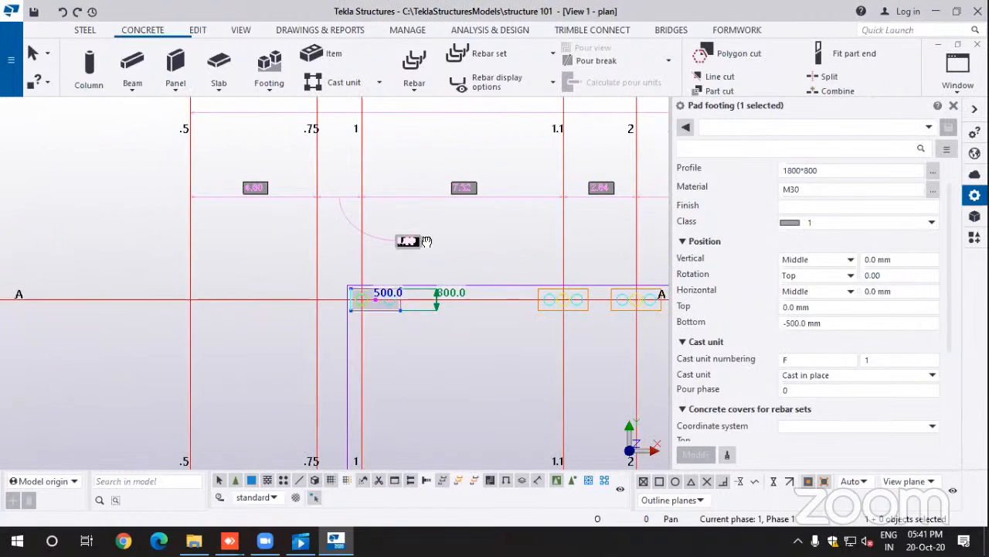
scroll(394, 255, down, 2)
scroll(389, 259, down, 2)
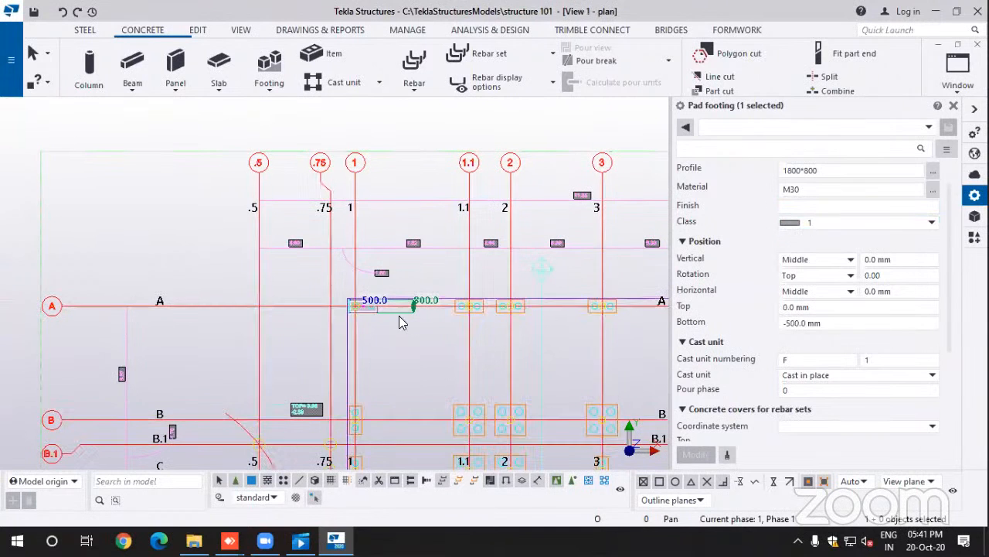
Step: Make the GRID @1 view visible from the list of named views and inspect the pad footing at grid A
click(962, 86)
click(909, 168)
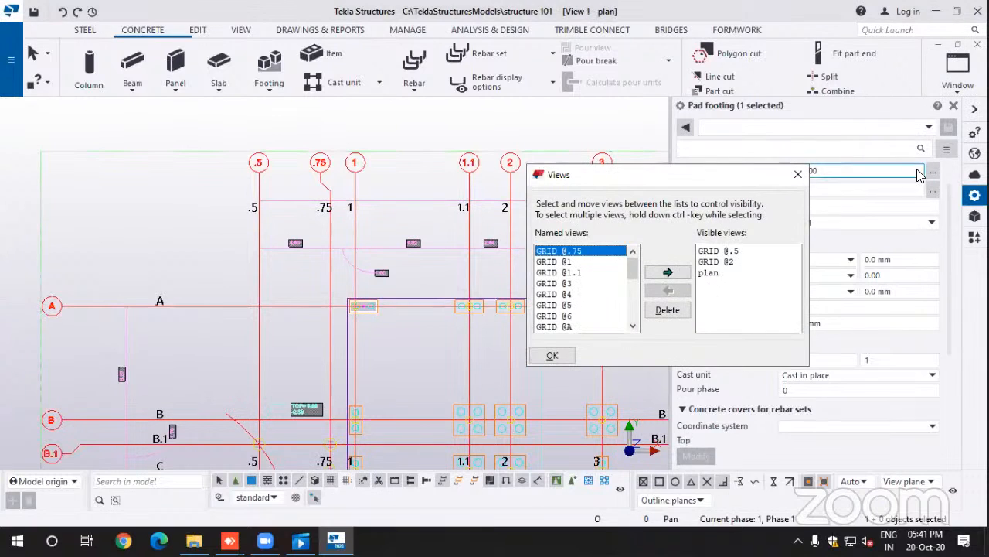
click(564, 262)
click(668, 272)
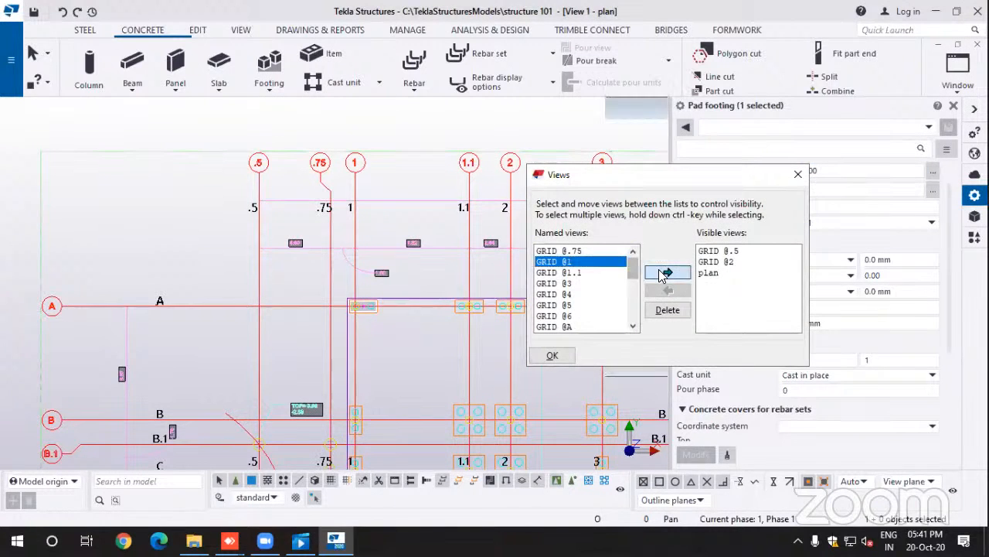
scroll(357, 287, up, 8)
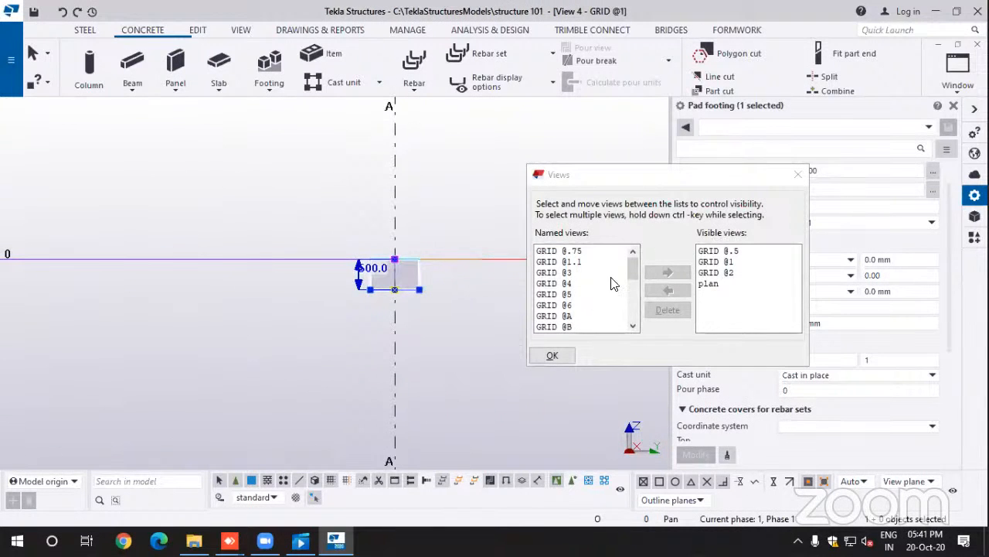
Step: Make the GRID @A view visible, show the pad footing's elevation at grid 1, and close the list of views
scroll(595, 286, down, 1)
click(569, 283)
click(654, 272)
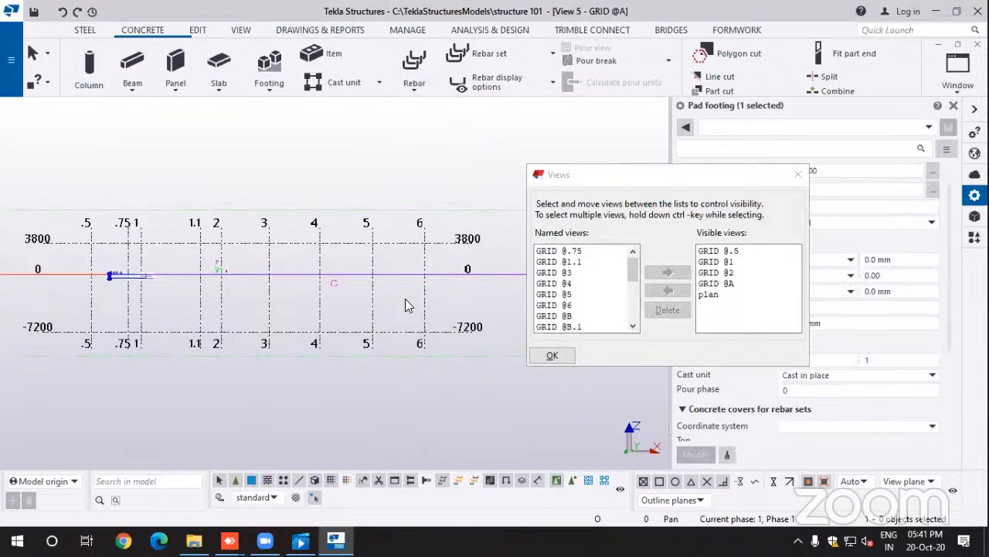
scroll(128, 284, up, 5)
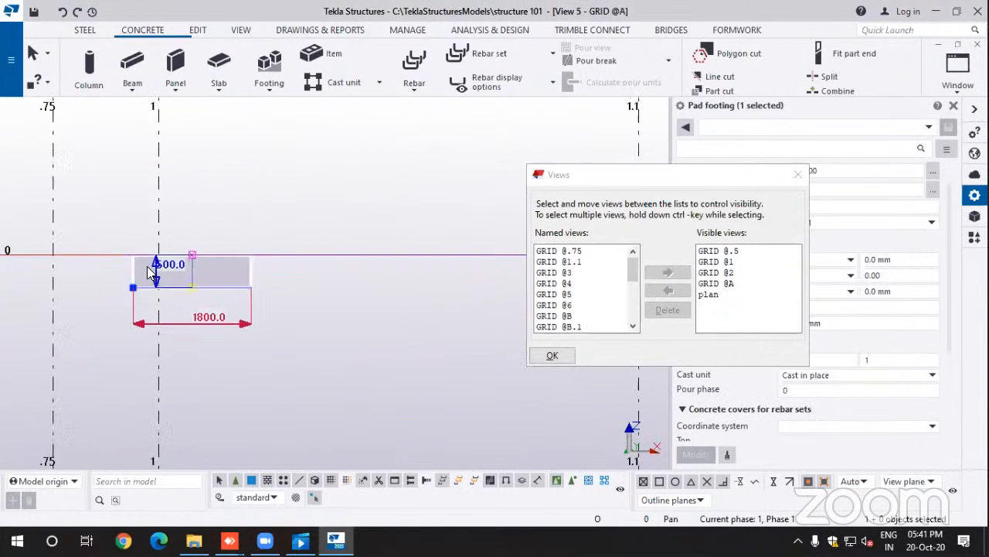
scroll(170, 283, up, 2)
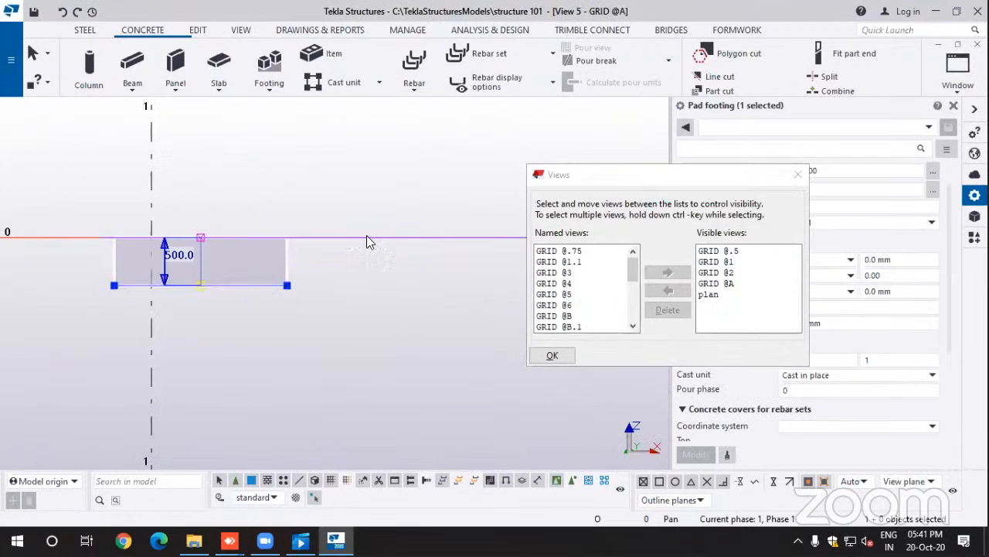
scroll(279, 316, down, 1)
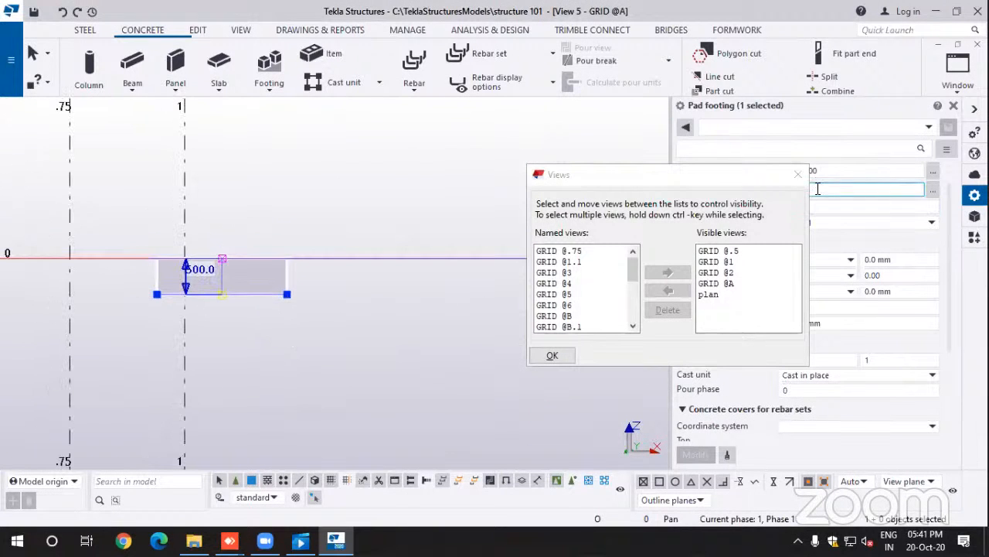
click(798, 174)
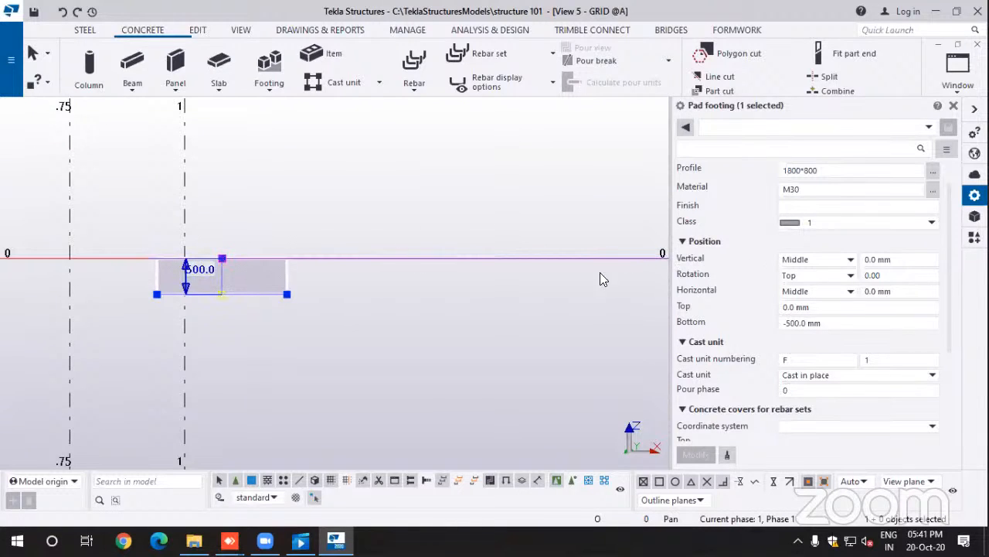
Step: Set the pad footing's vertical position to Down and apply it to the footing
click(851, 260)
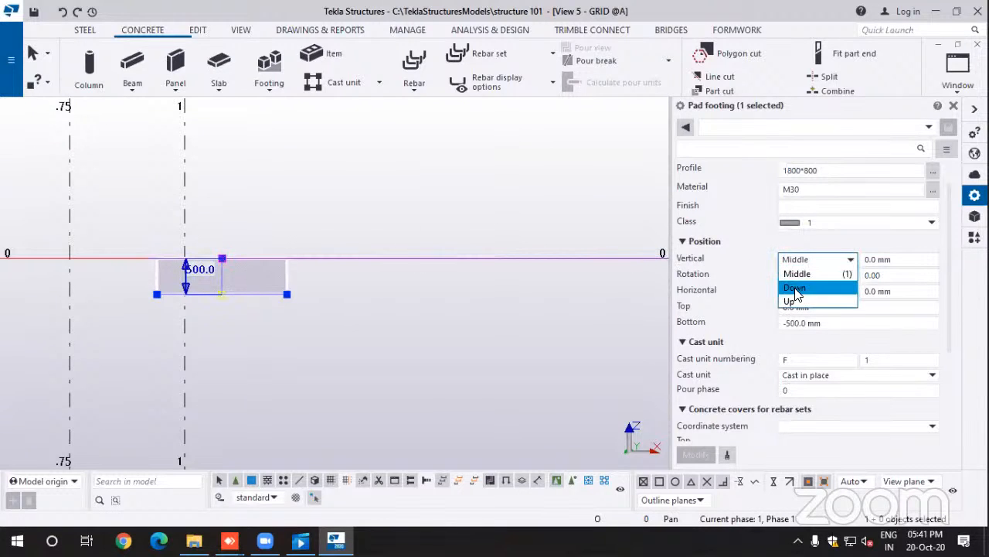
click(795, 288)
click(699, 455)
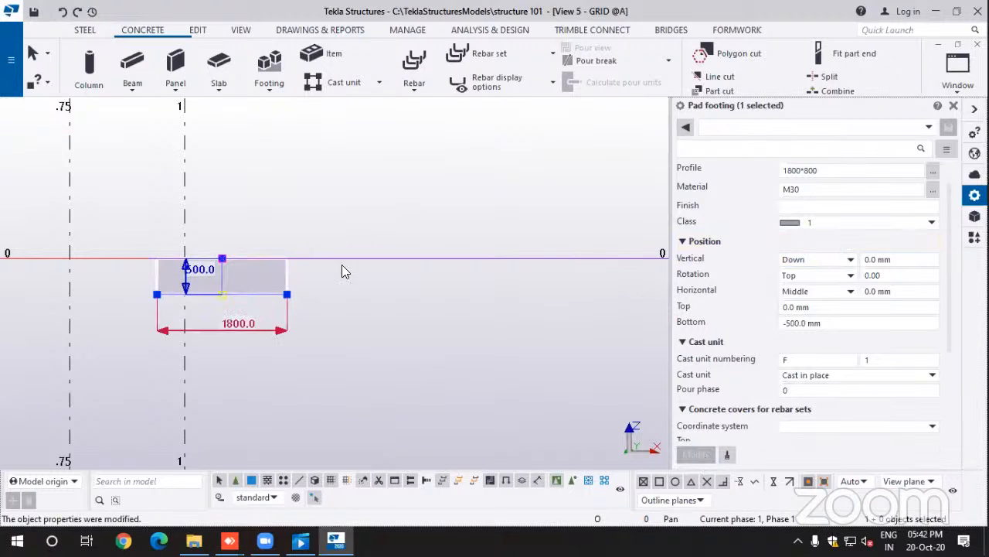
Step: Restore the pad footing's vertical position to Middle and apply it
click(850, 259)
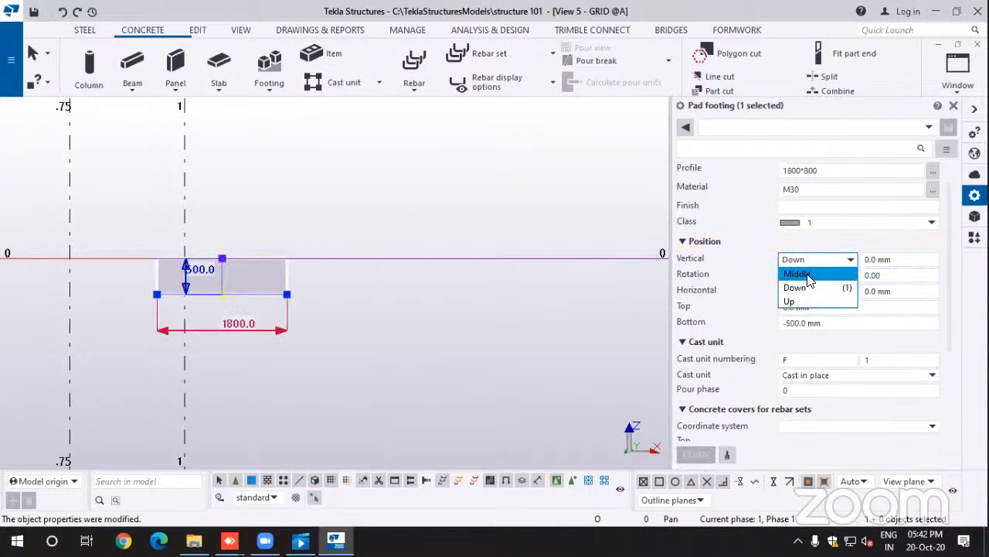
click(796, 275)
click(690, 454)
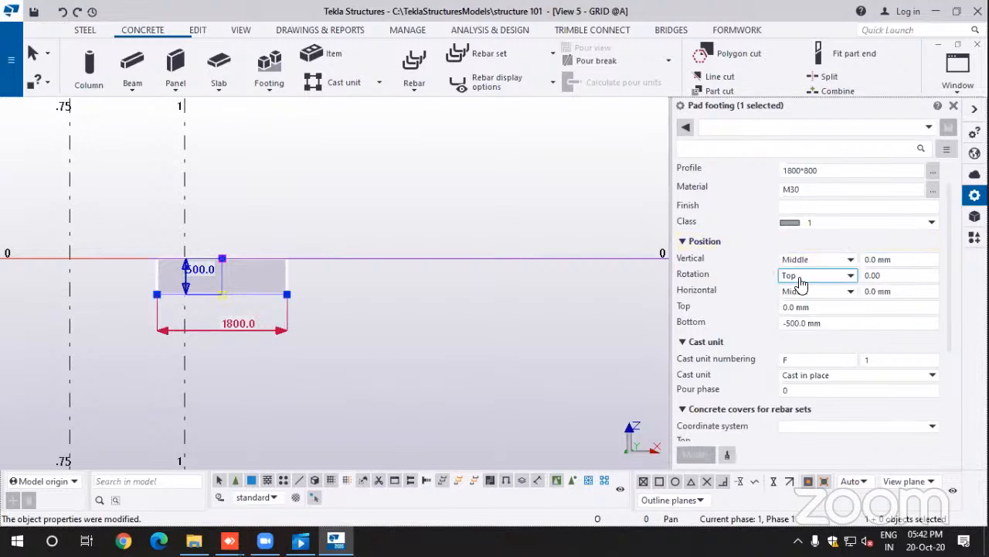
Step: Set the pad footing's rotation to Below and apply it to the footing
click(842, 277)
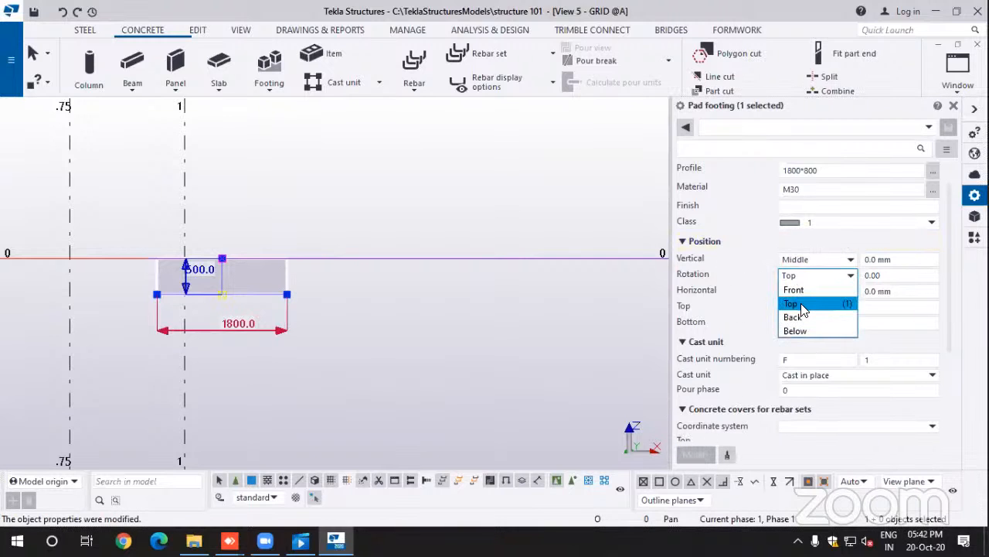
click(794, 331)
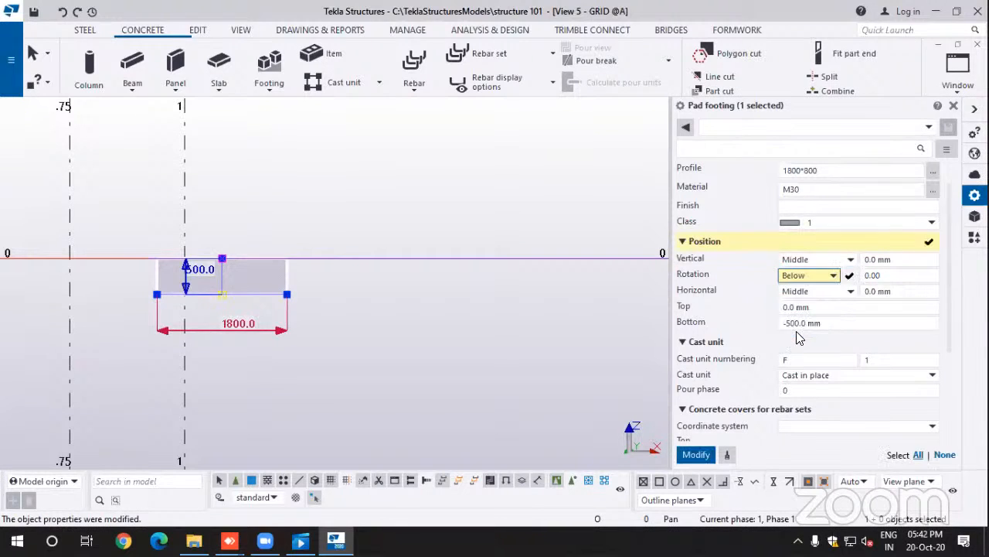
click(696, 454)
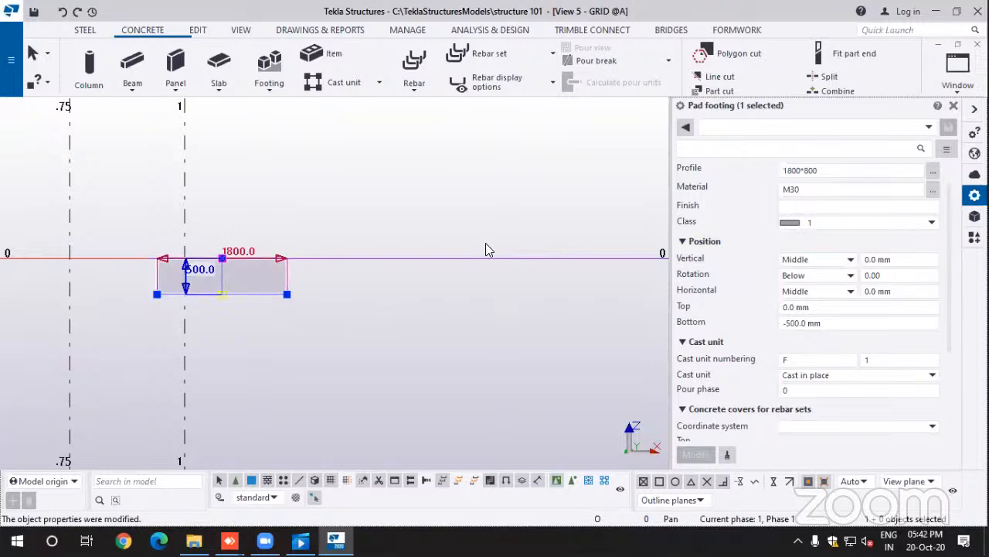
Step: Restore the pad footing's rotation to Top and apply it
click(850, 276)
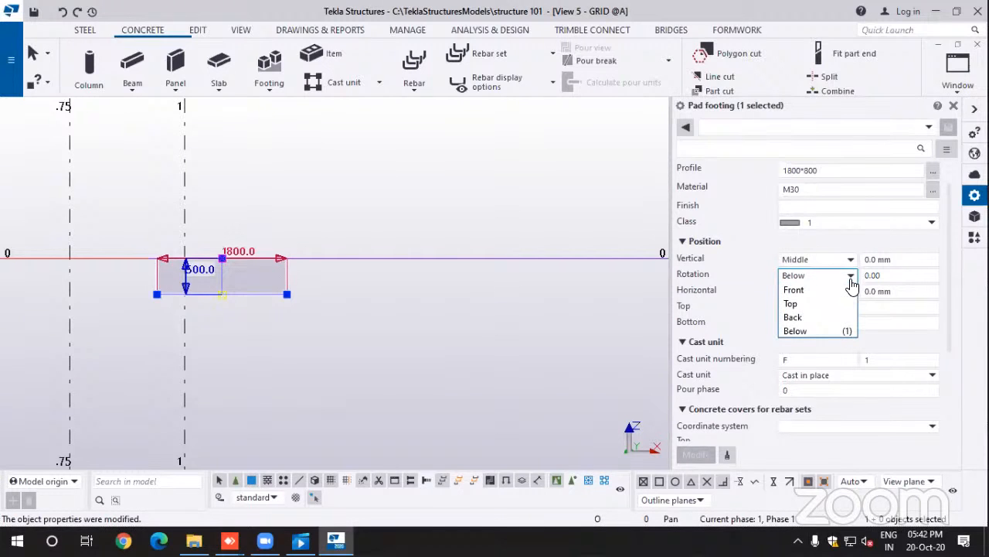
click(793, 305)
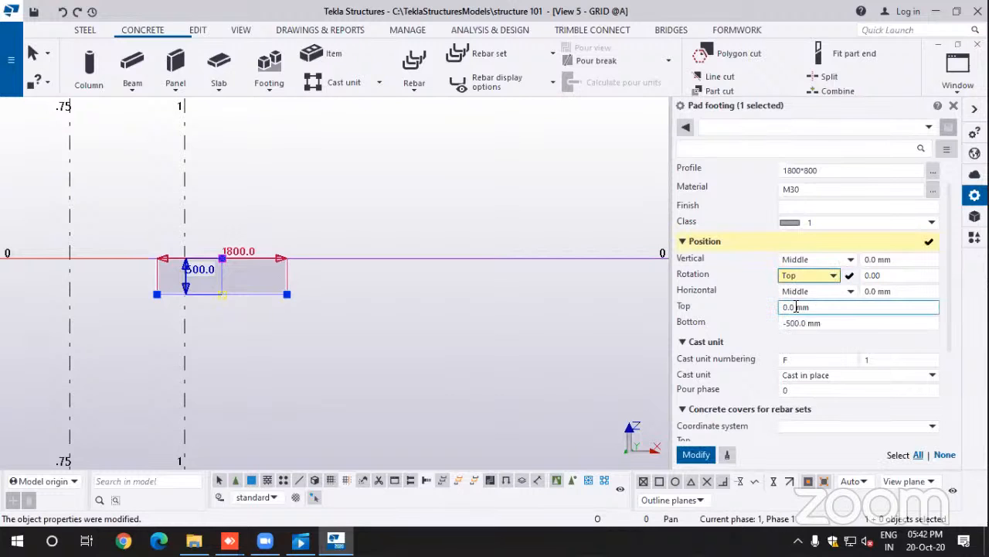
click(695, 455)
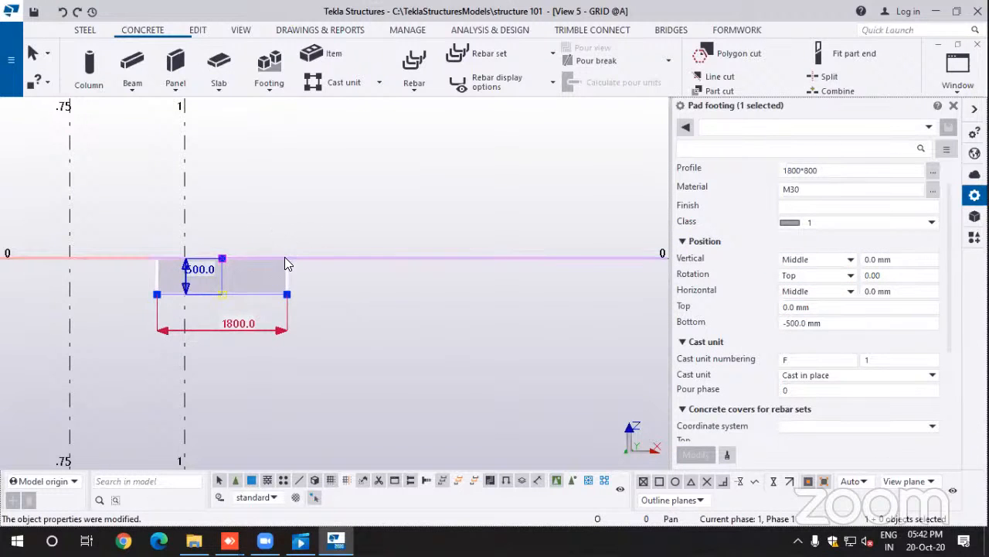
Step: Examine the pad footing in the grid A elevation, checking its depth and placement relative to level 0
scroll(266, 269, up, 2)
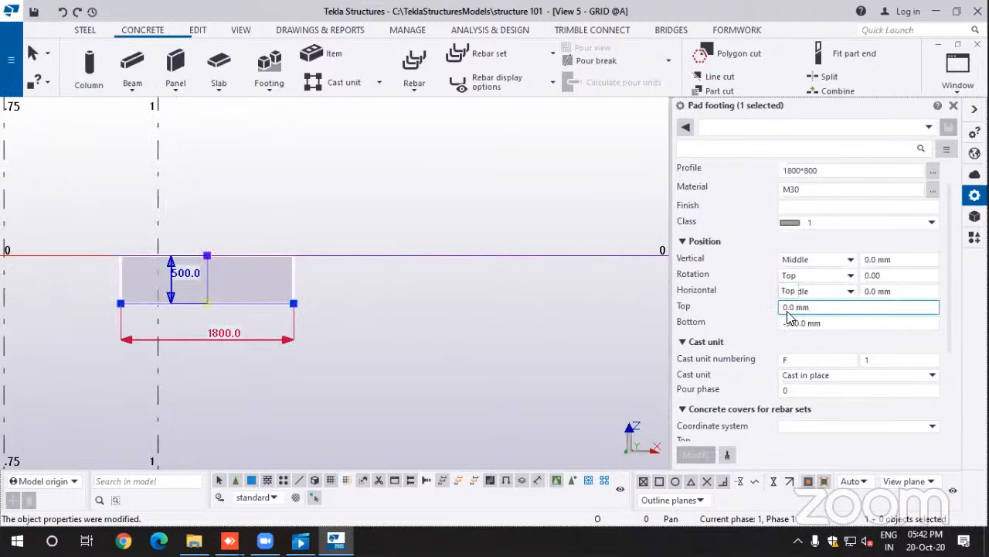
scroll(544, 317, down, 2)
middle_drag(552, 313, 467, 314)
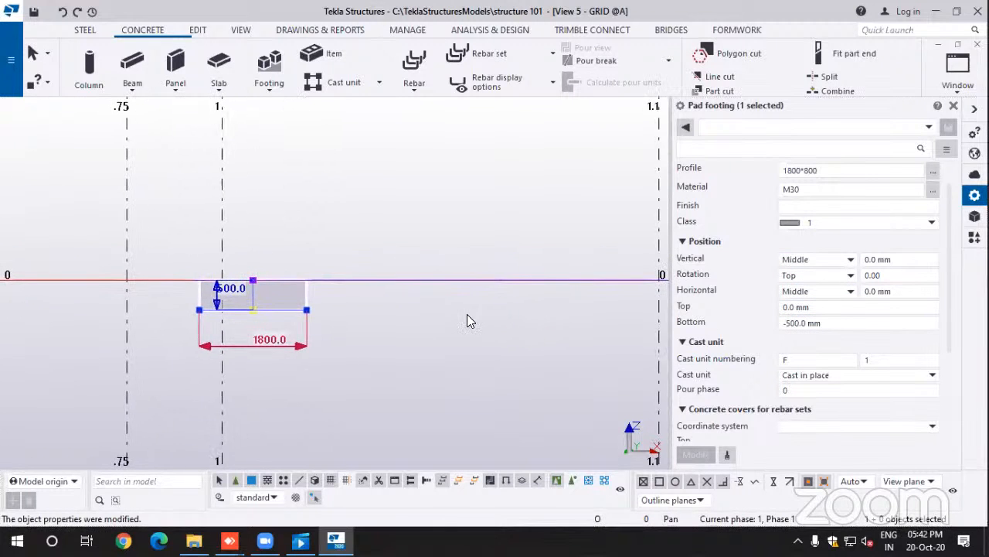
scroll(467, 314, down, 1)
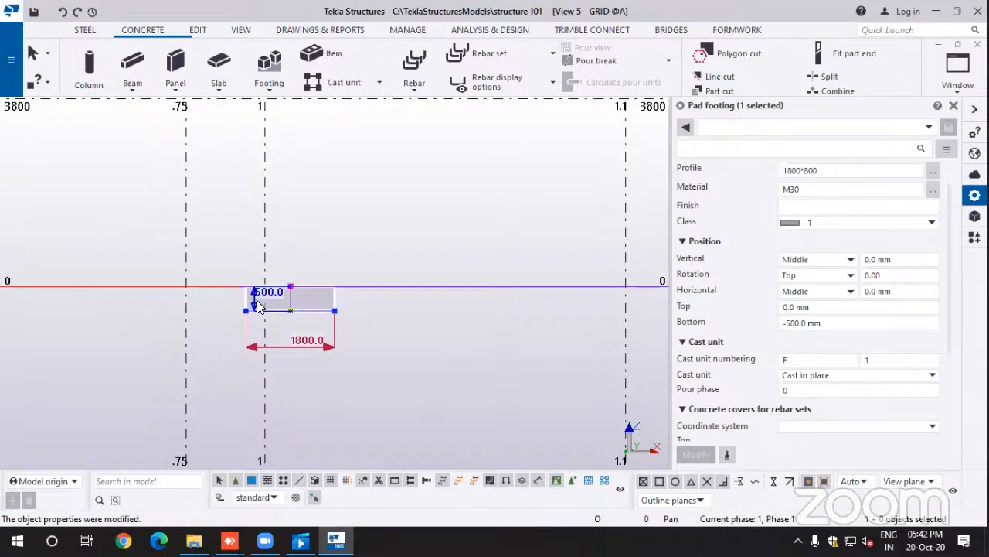
scroll(277, 308, down, 1)
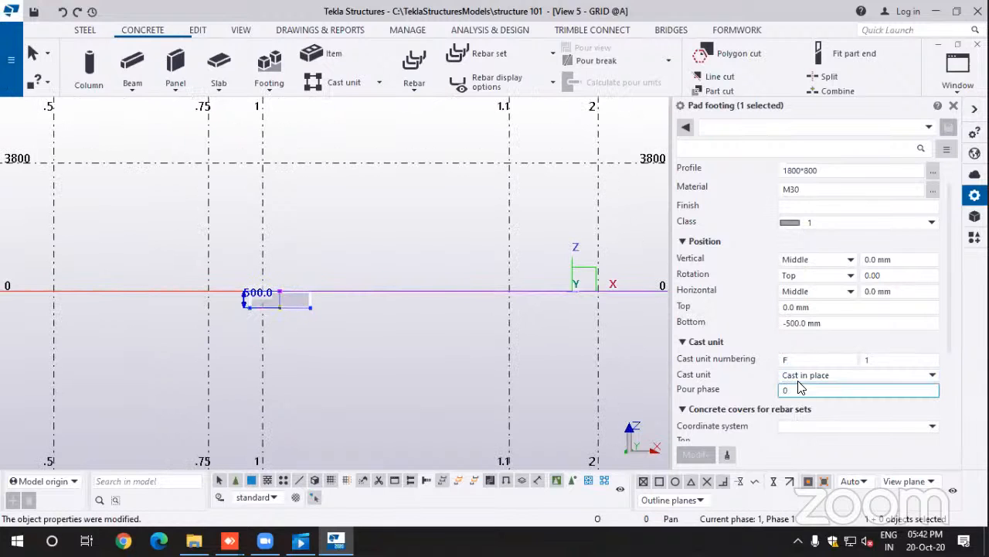
scroll(607, 297, down, 1)
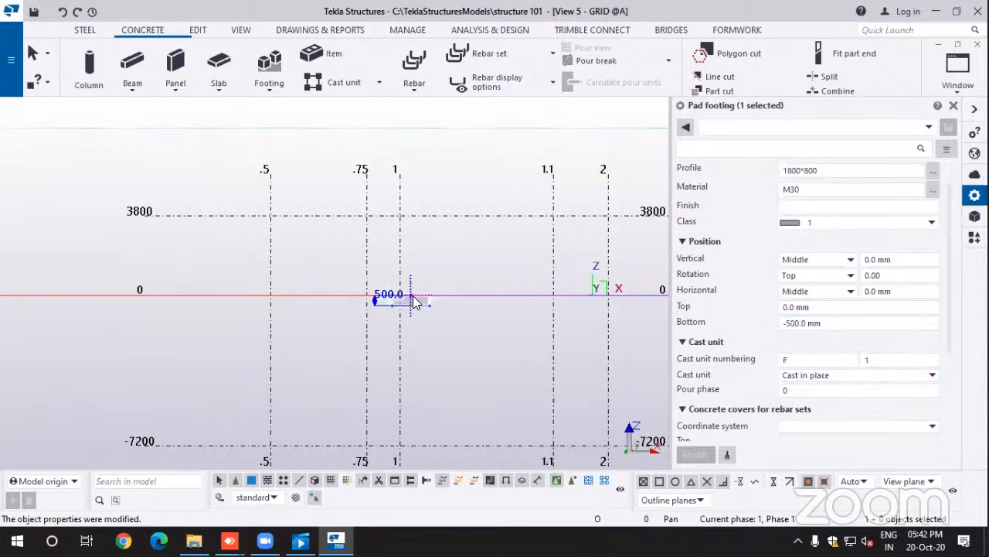
scroll(426, 305, up, 4)
scroll(409, 321, down, 2)
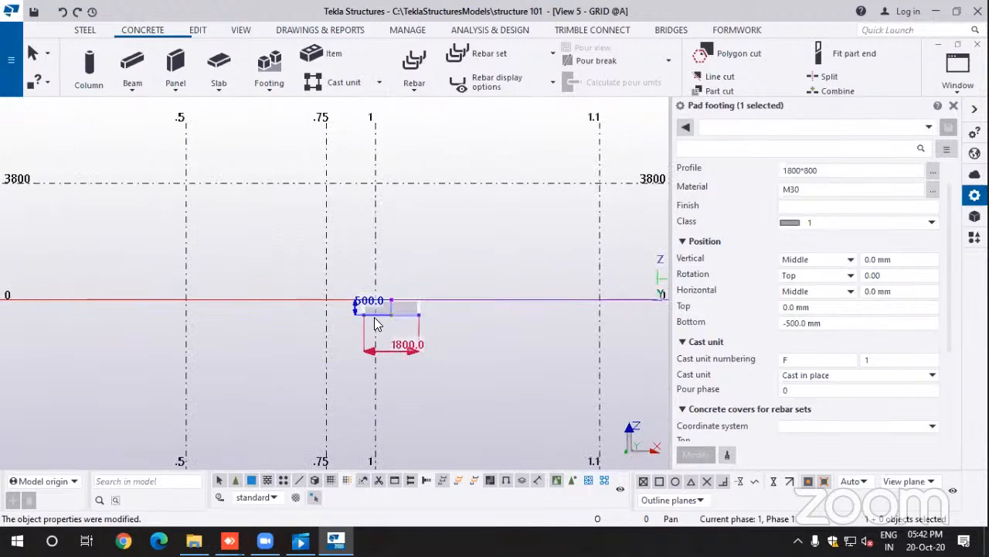
scroll(89, 314, down, 2)
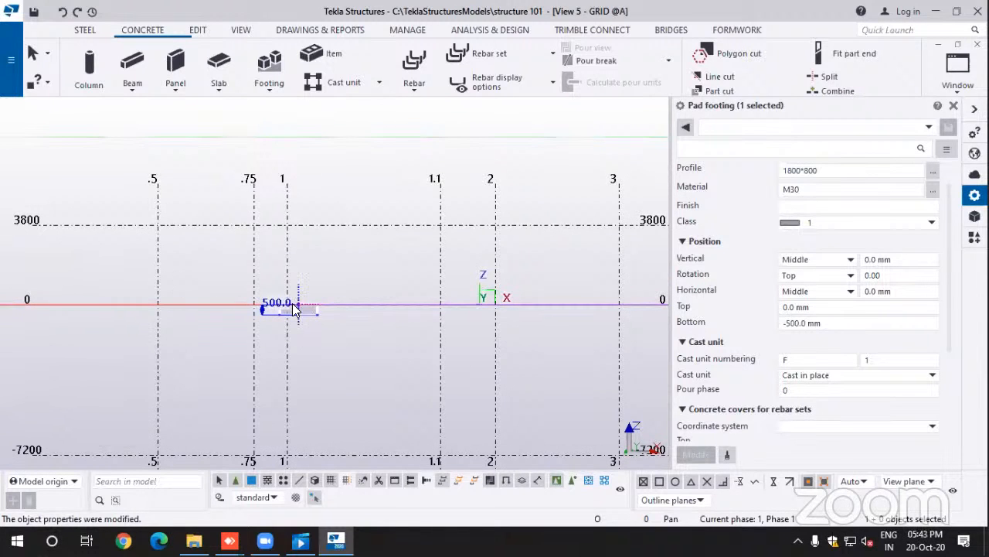
Step: Switch from the grid A elevation to the plan view, focused on the footing at grid A-1
click(958, 77)
click(921, 277)
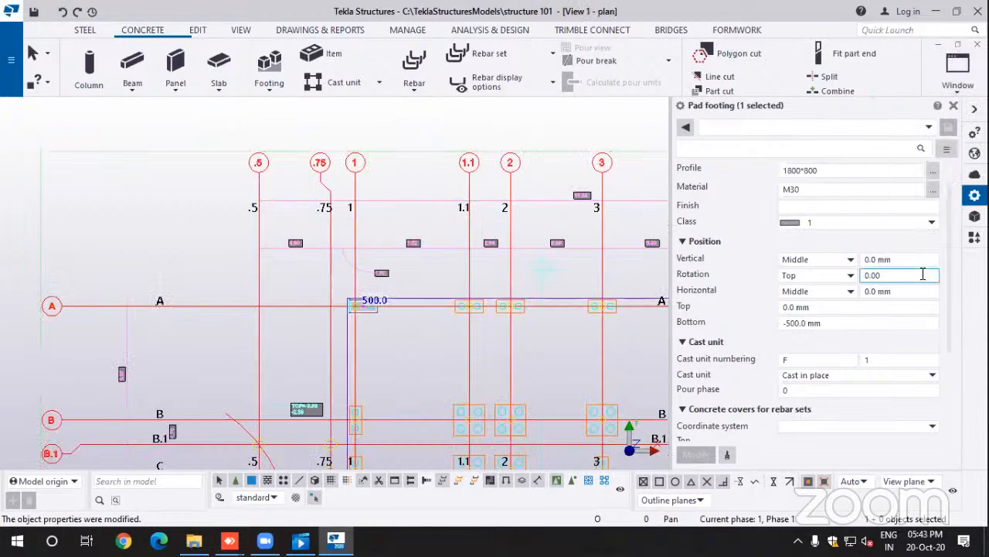
scroll(356, 310, up, 4)
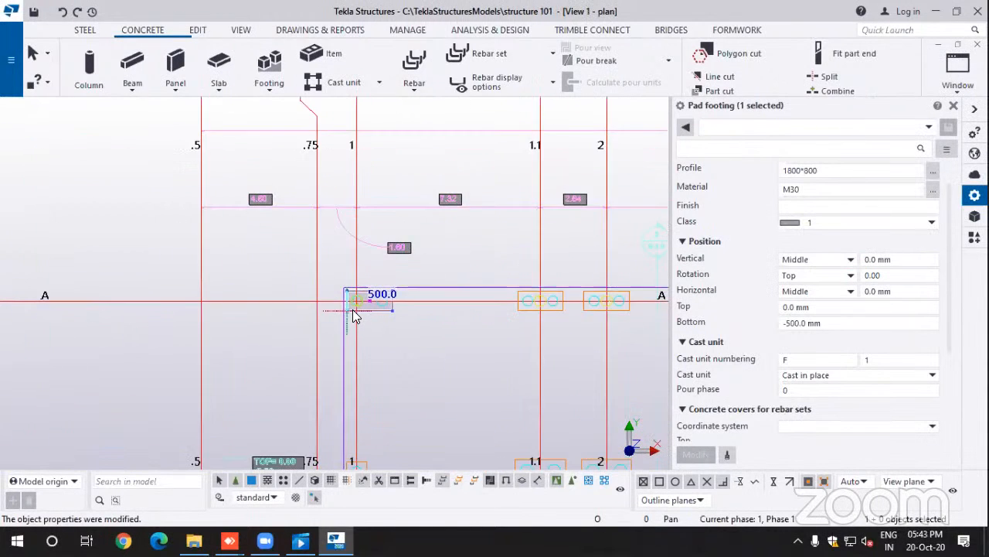
scroll(356, 311, up, 4)
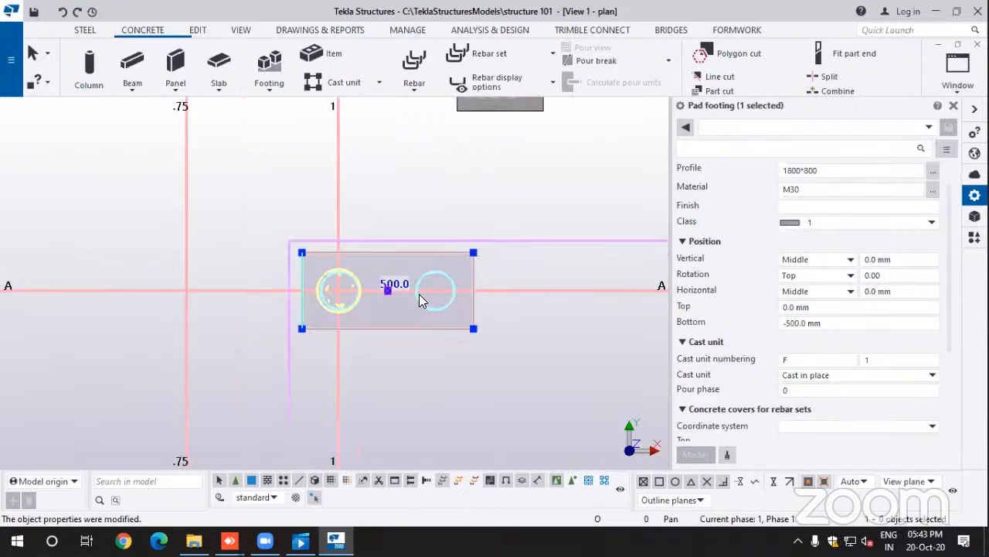
middle_drag(417, 308, 330, 315)
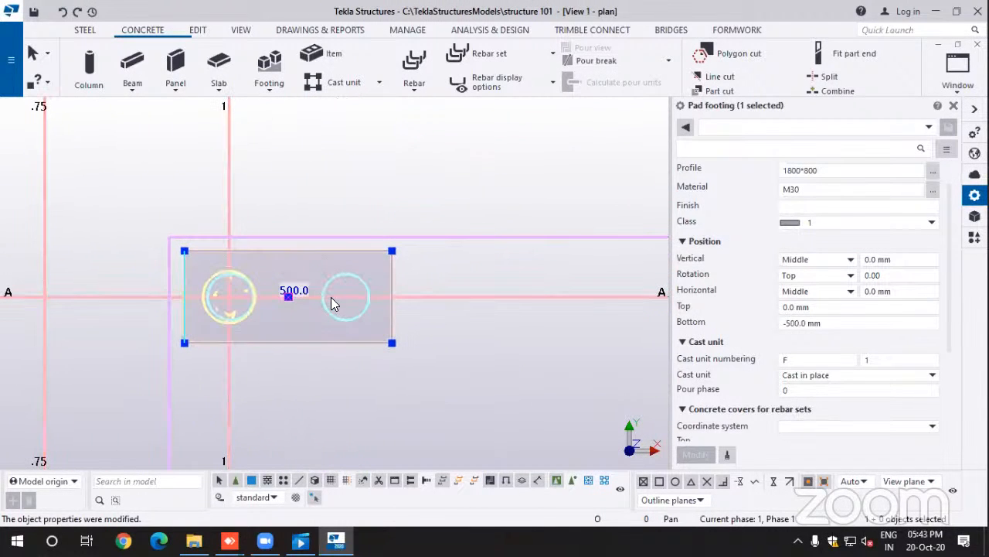
scroll(340, 280, up, 1)
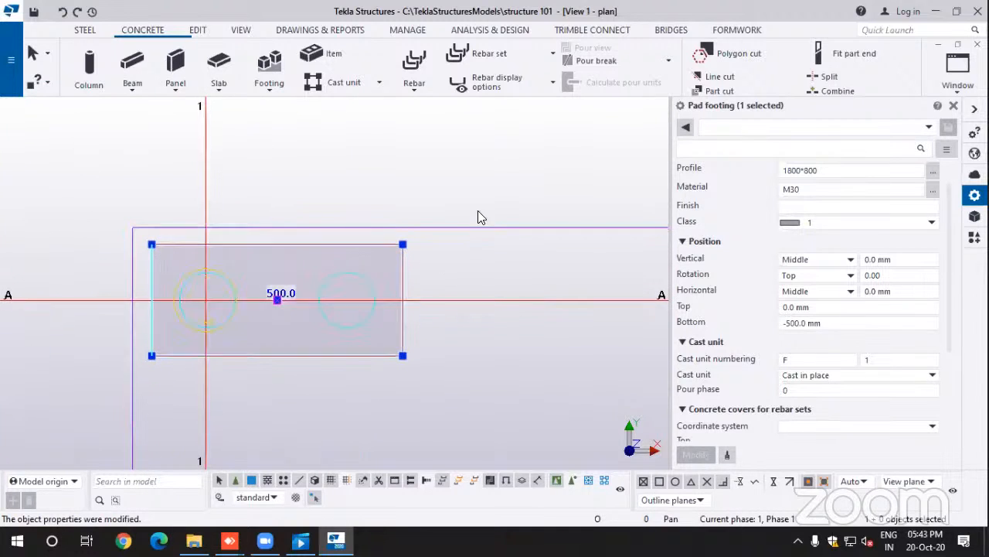
Step: Measure the vertical diameter of the footing's second column circle, east of grid 1, without placing a dimension
click(201, 32)
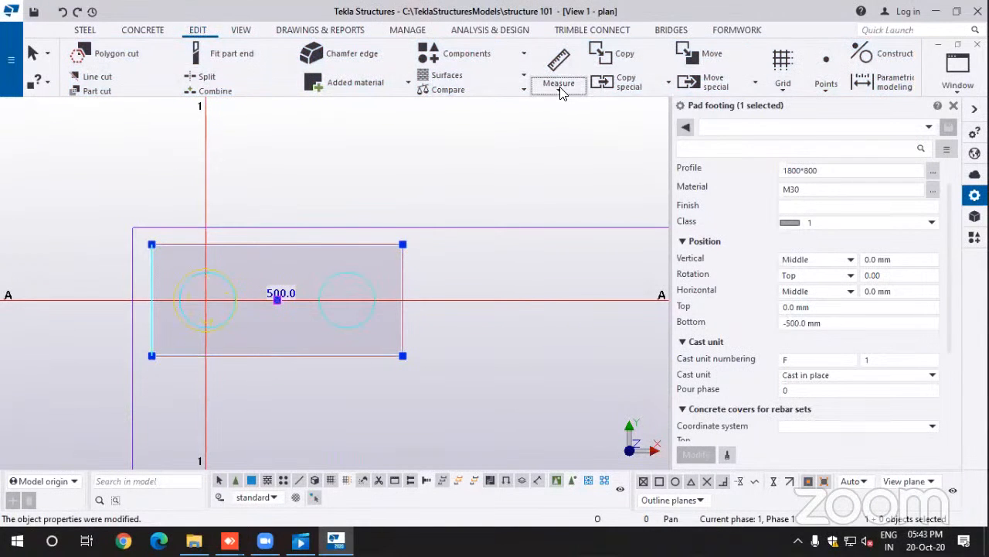
click(561, 88)
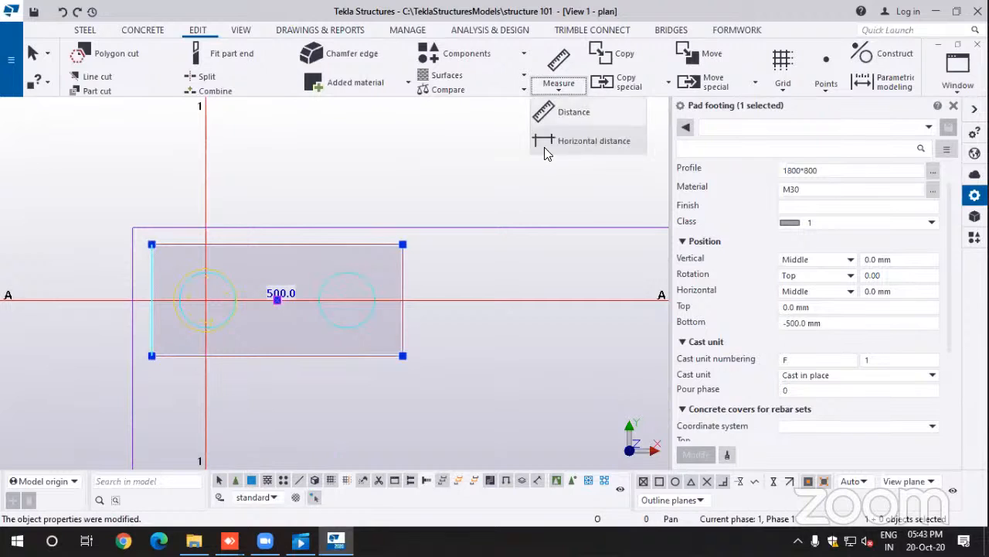
click(573, 114)
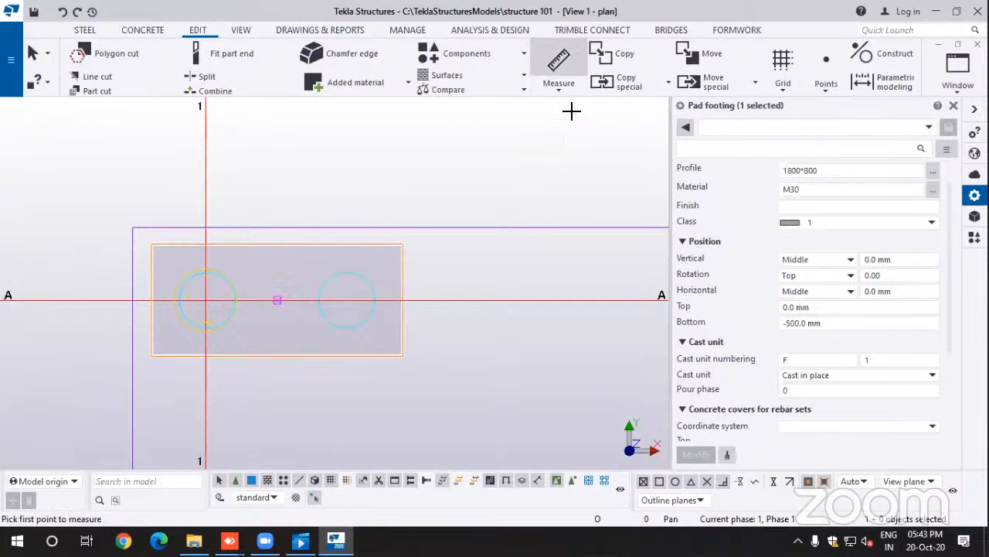
click(345, 274)
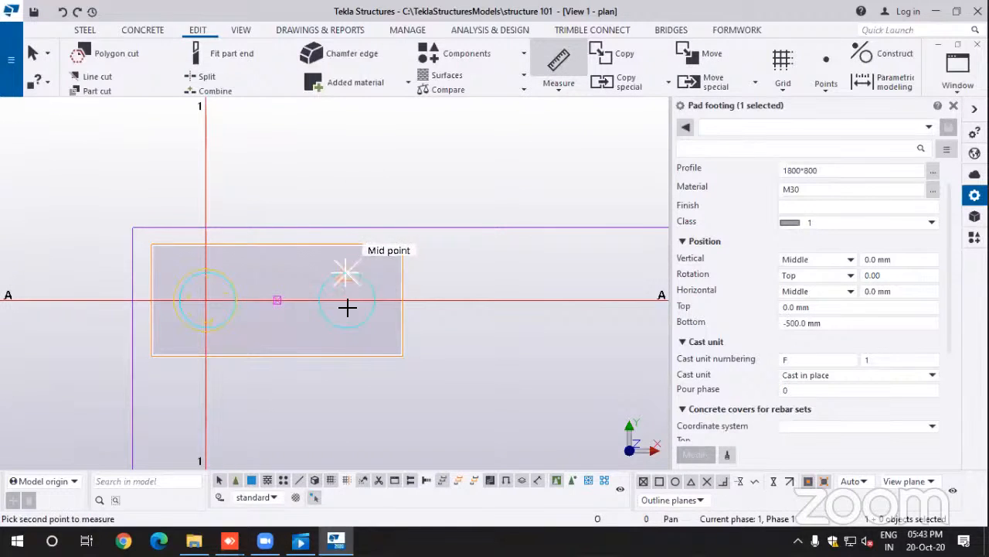
click(347, 330)
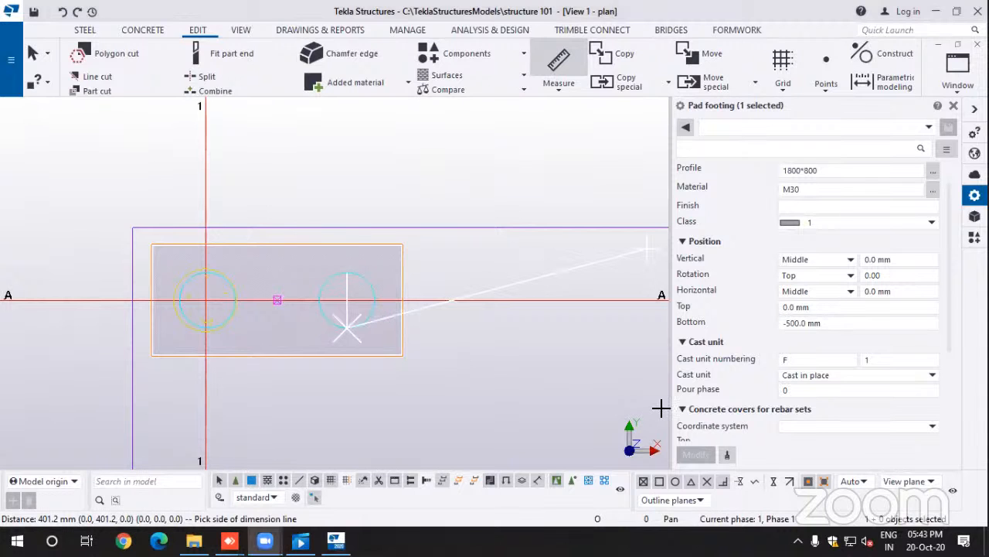
right_click(346, 241)
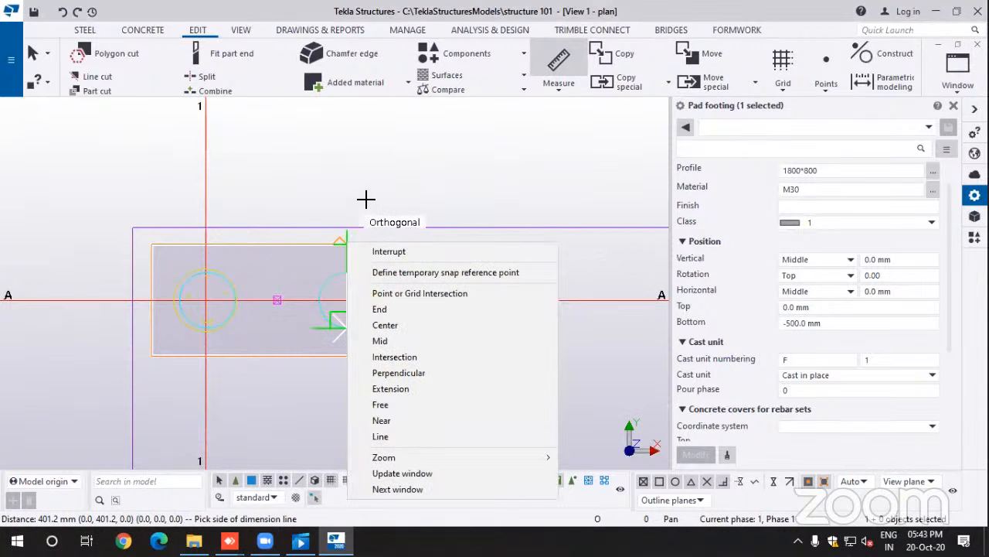
click(389, 251)
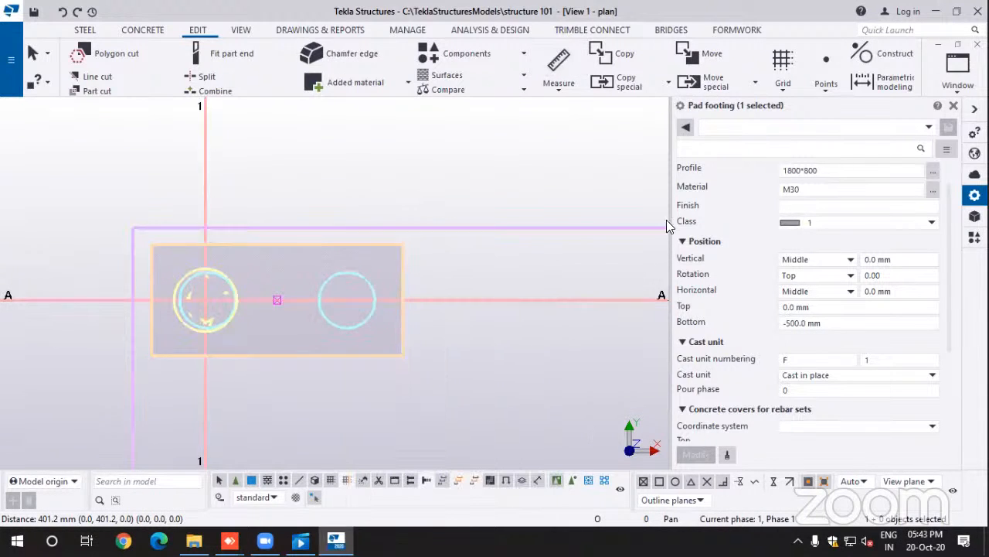
Step: Start a concrete column and set its profile to circular section D with a 400 mm diameter
click(145, 31)
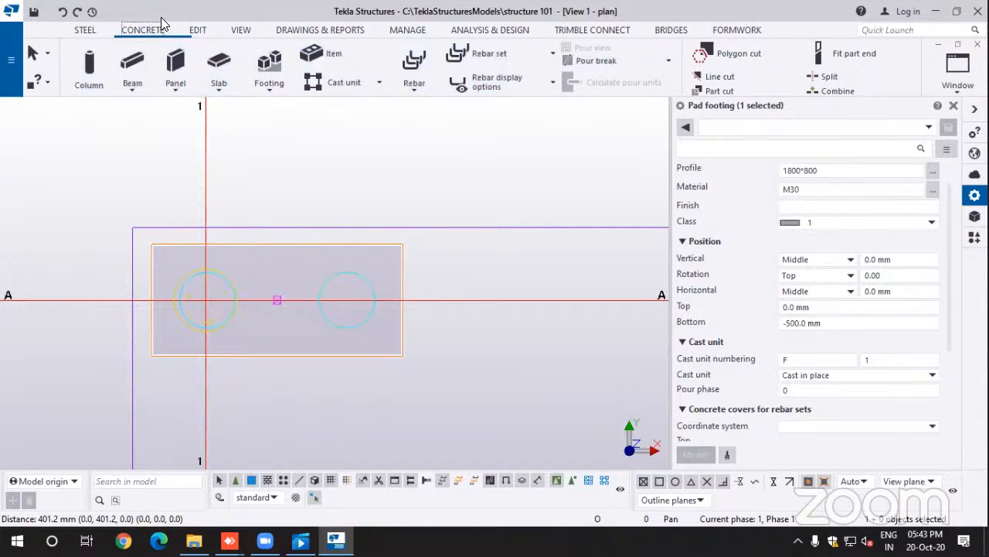
click(90, 77)
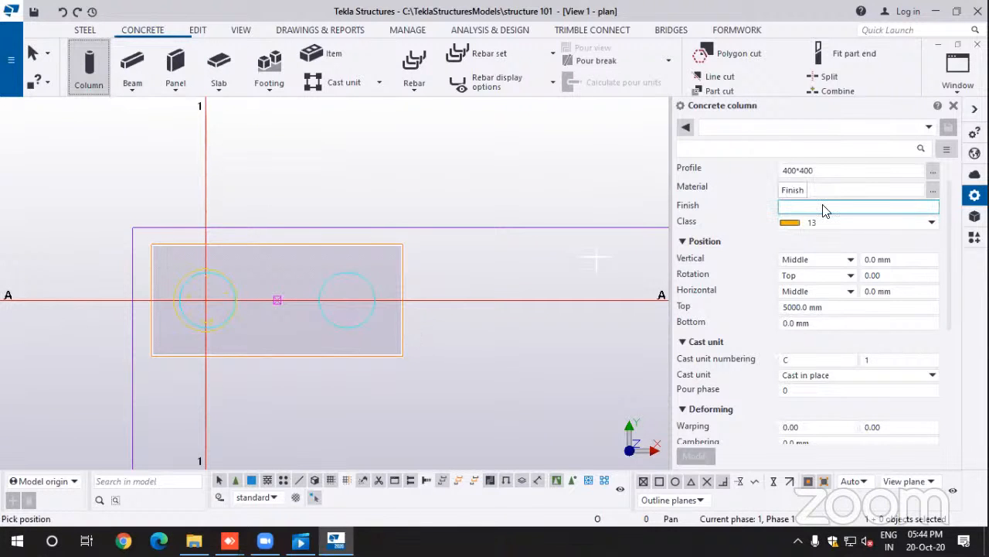
click(927, 176)
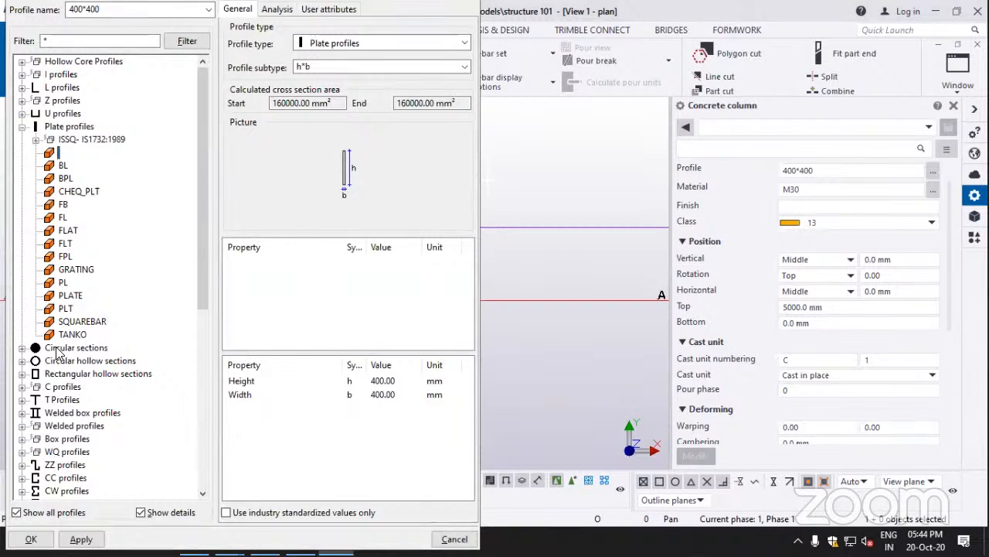
click(23, 349)
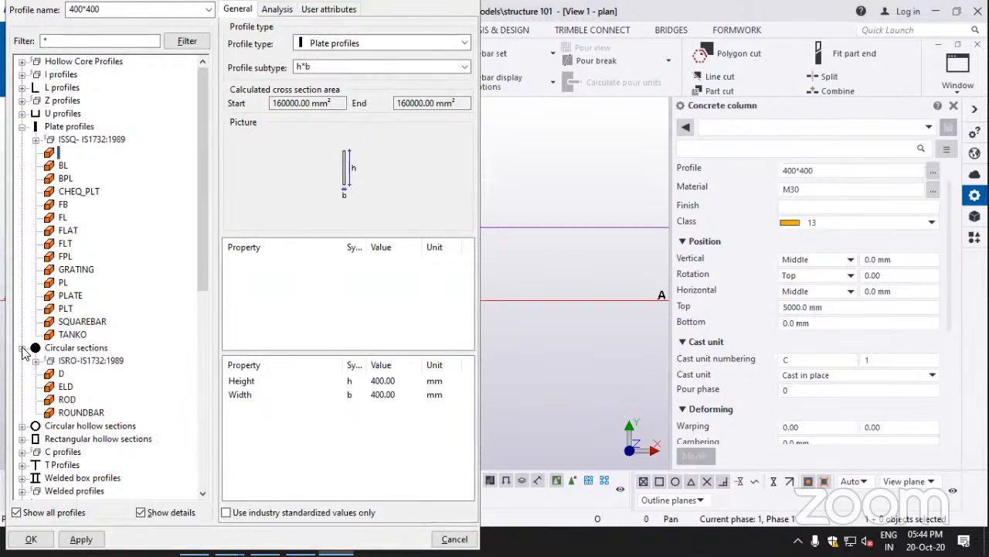
click(61, 373)
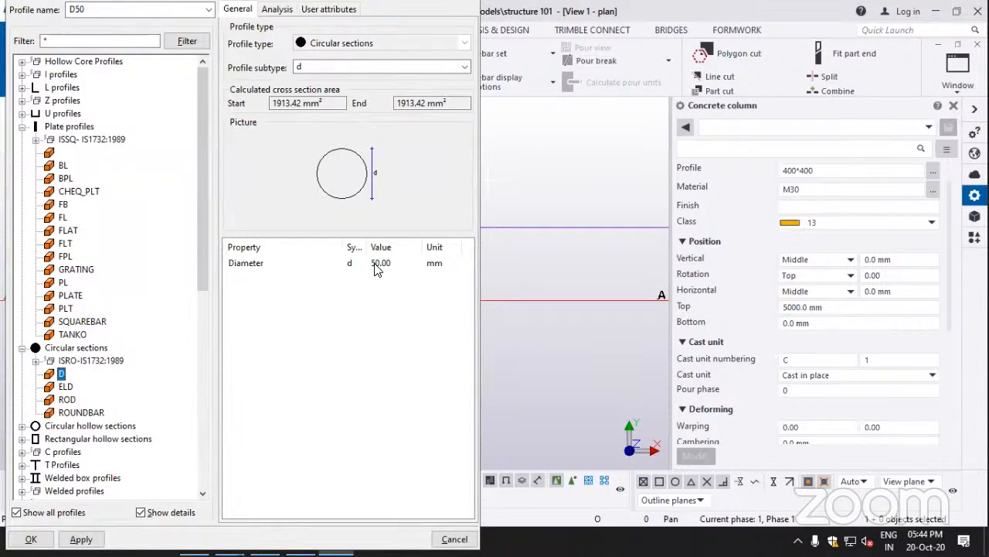
click(382, 265)
drag(399, 265, 358, 265)
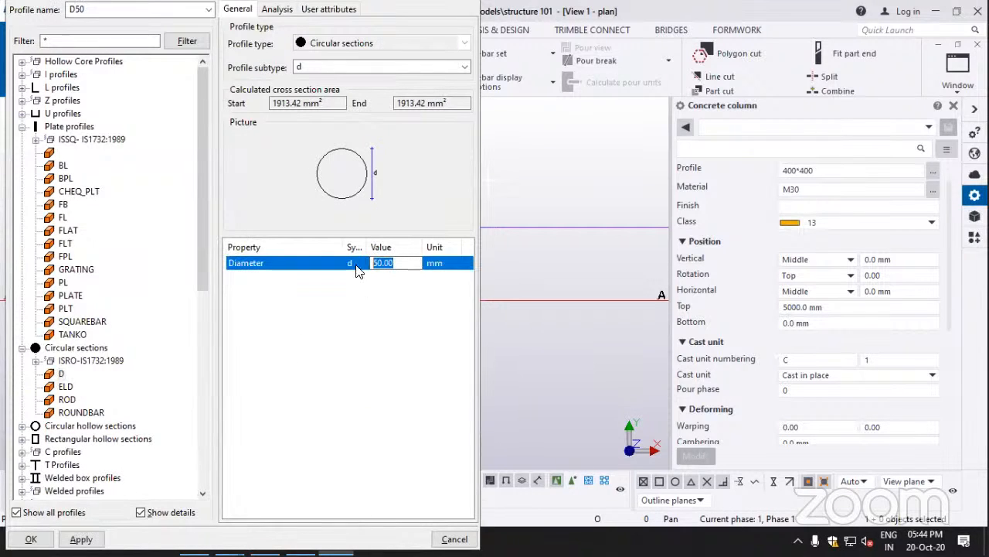
text(400)
click(81, 539)
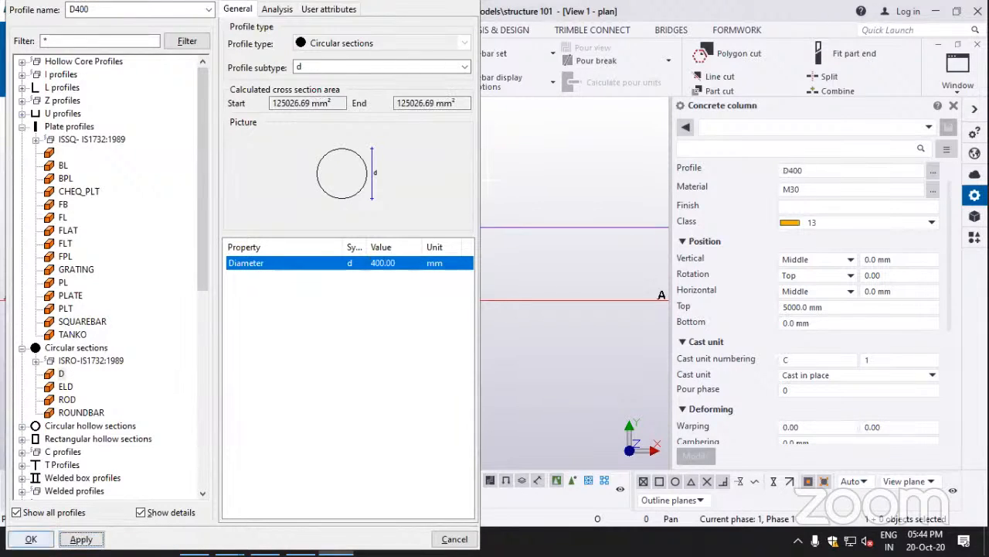
click(31, 539)
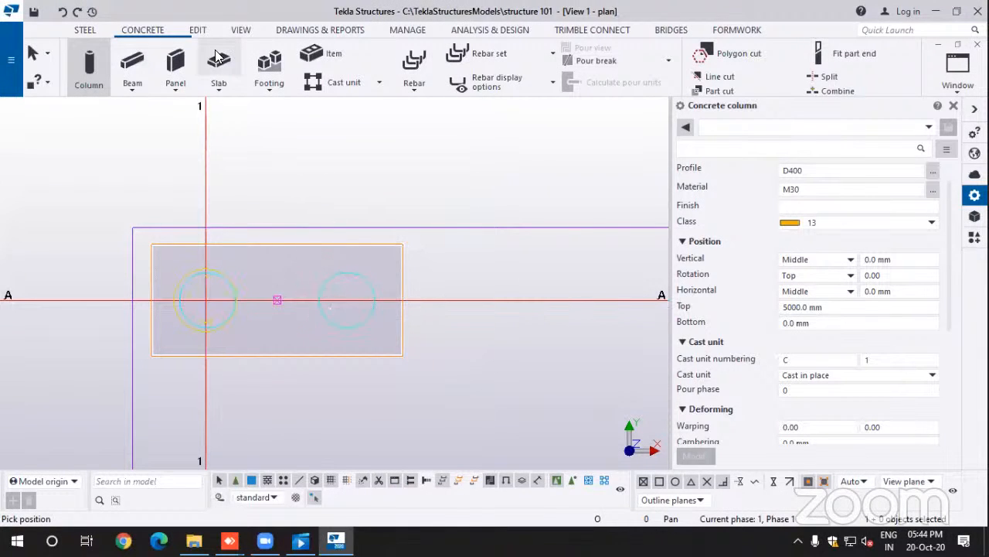
Step: Draw a green dashed construction line through the uppermost and lowermost points of the footing's second column circle, east of grid 1
click(200, 30)
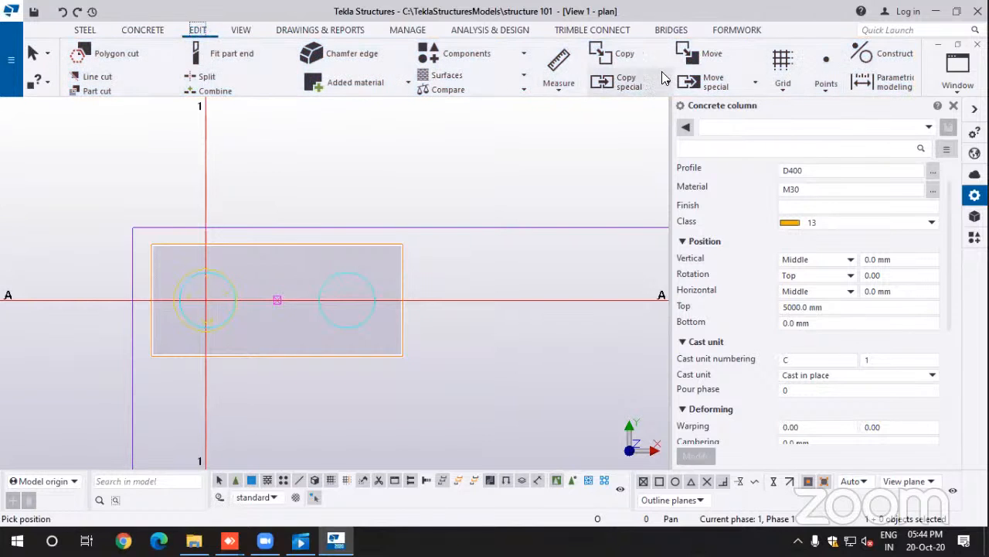
click(883, 55)
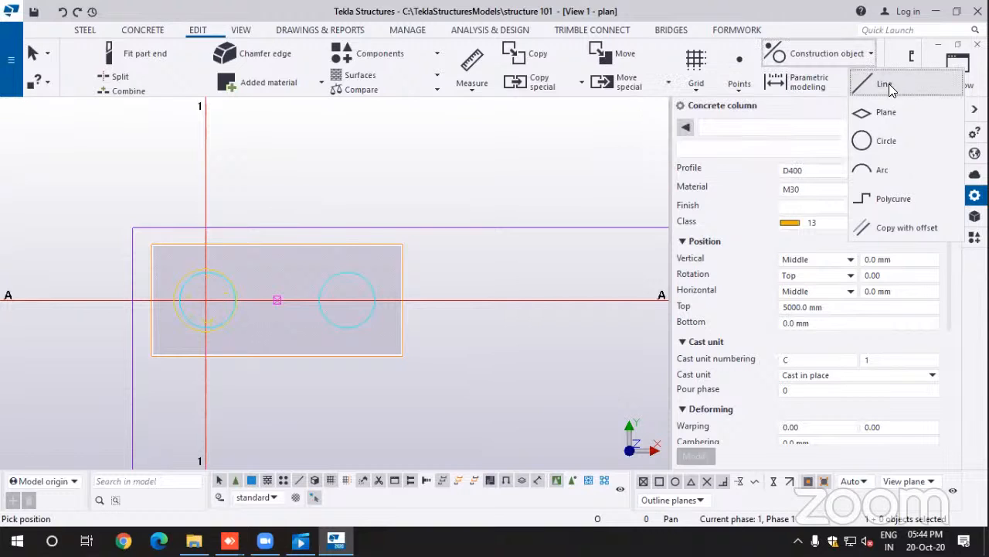
click(889, 84)
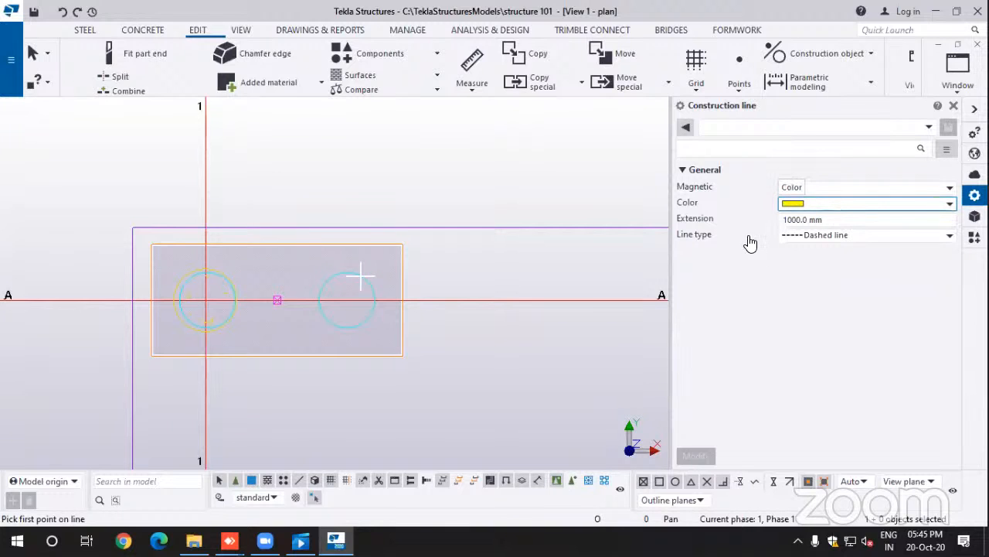
click(949, 203)
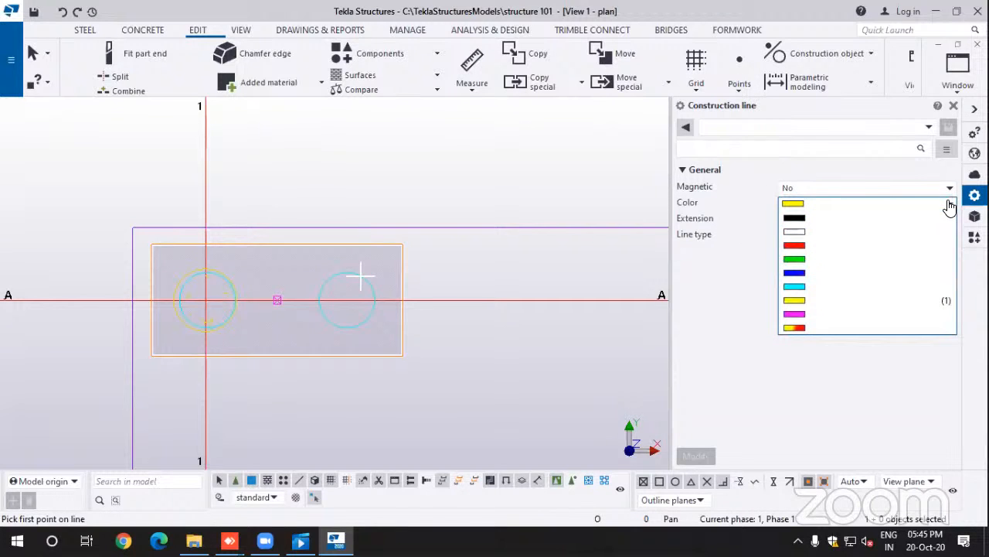
click(798, 259)
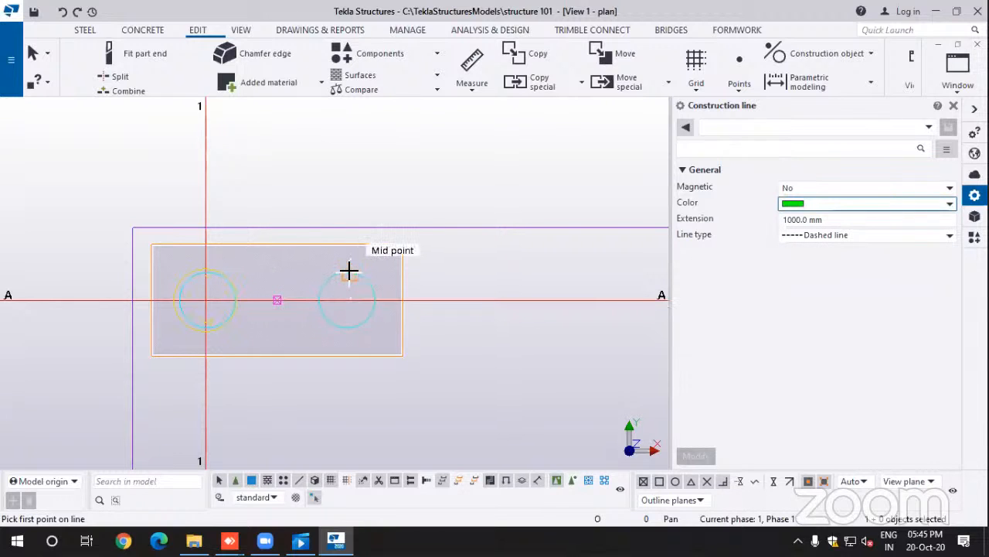
click(349, 270)
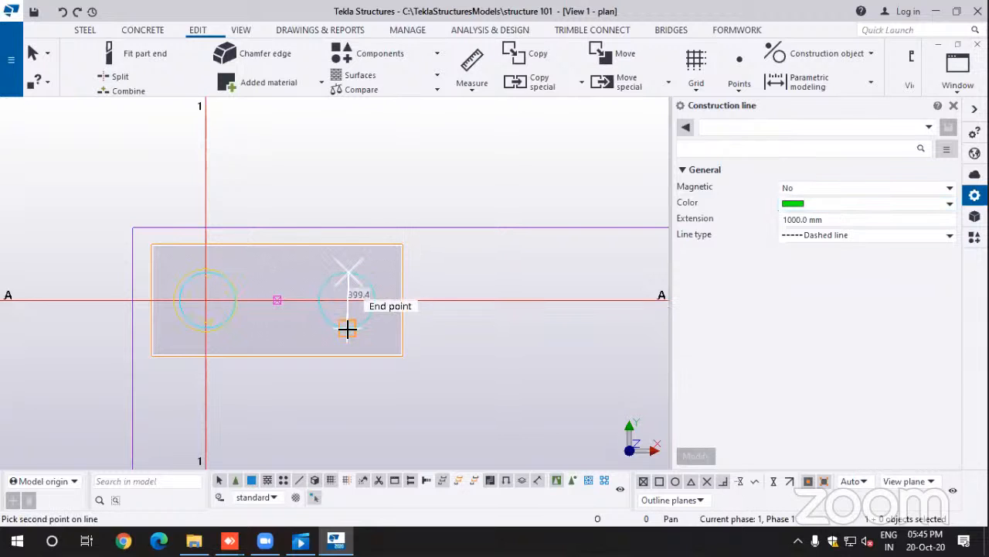
click(347, 328)
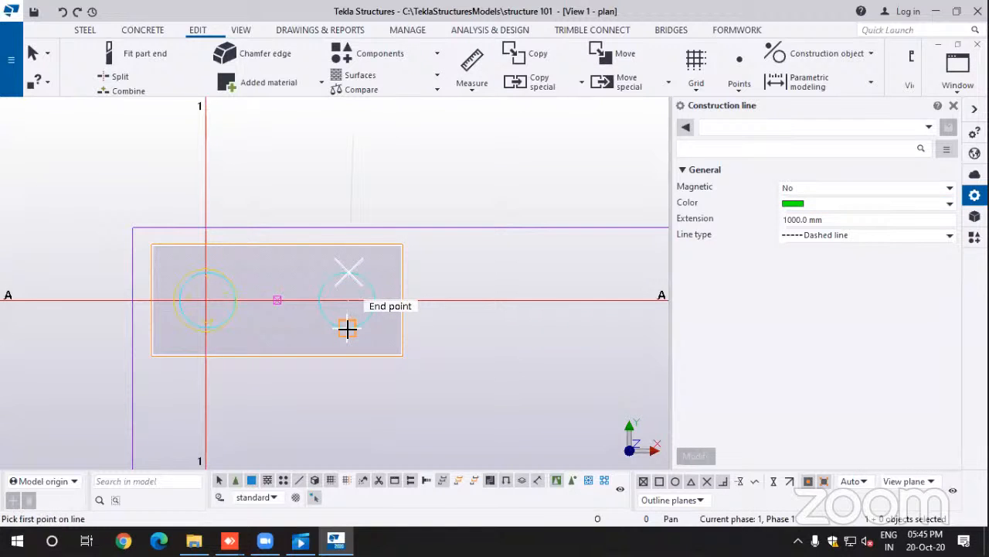
scroll(353, 280, up, 3)
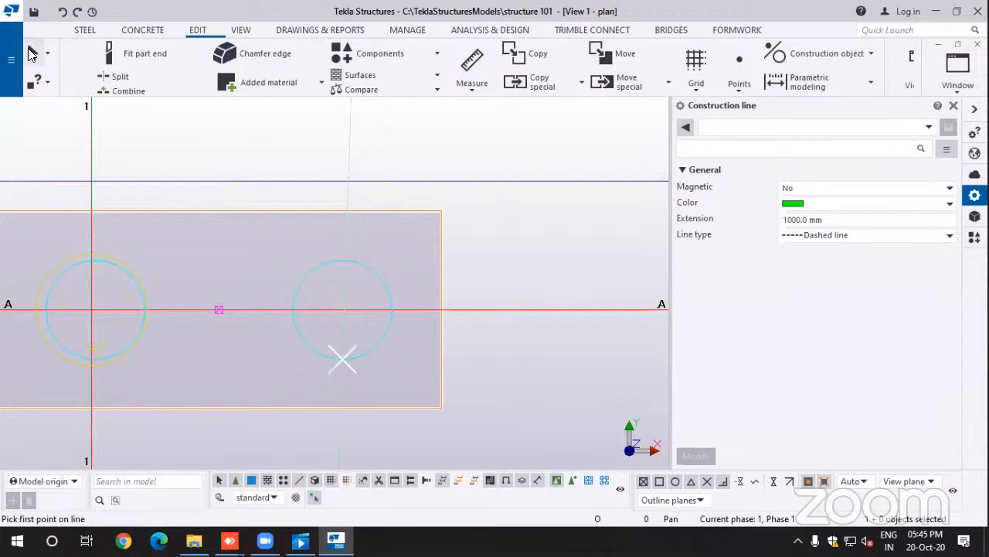
Step: Delete the slightly slanted construction line through the footing's second column circle, east of grid 1
click(31, 58)
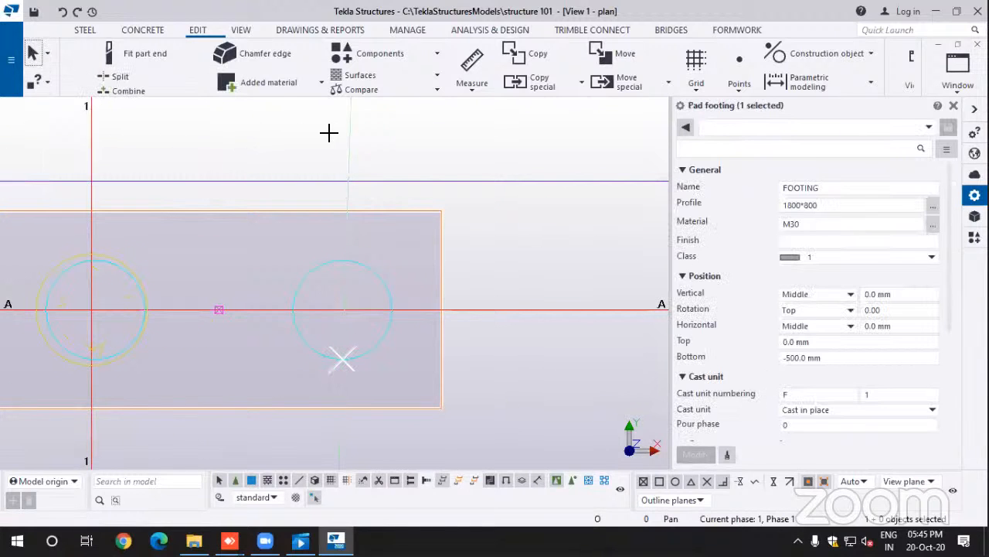
right_click(368, 146)
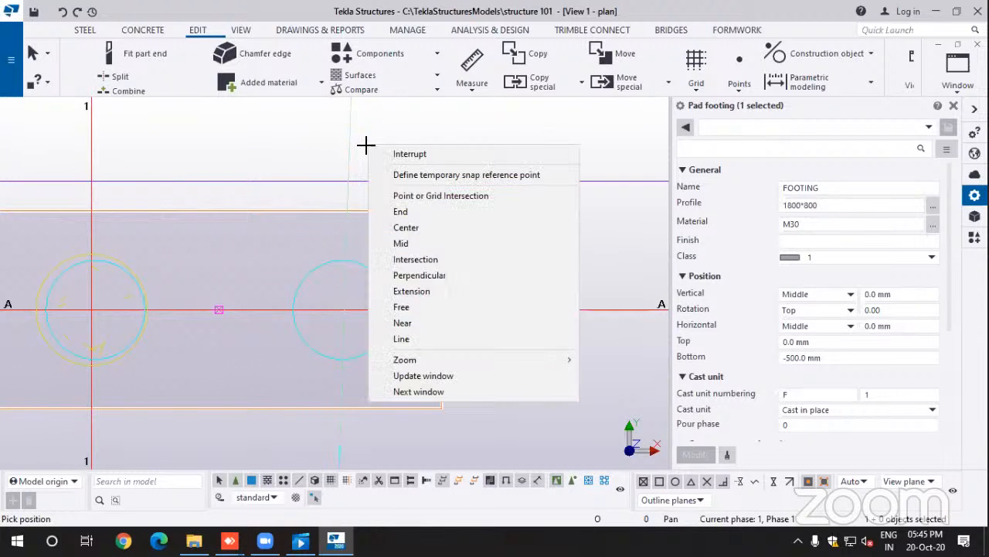
click(416, 156)
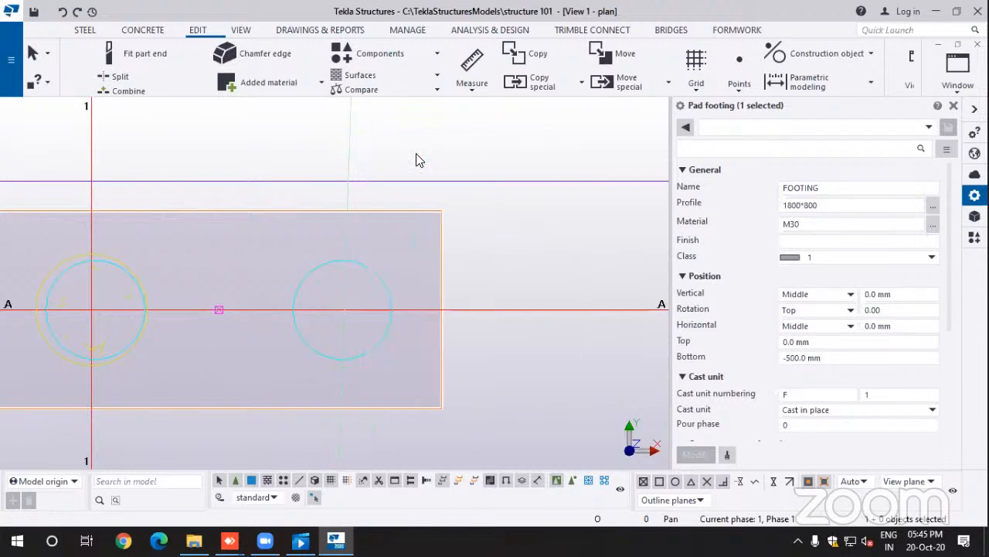
click(350, 145)
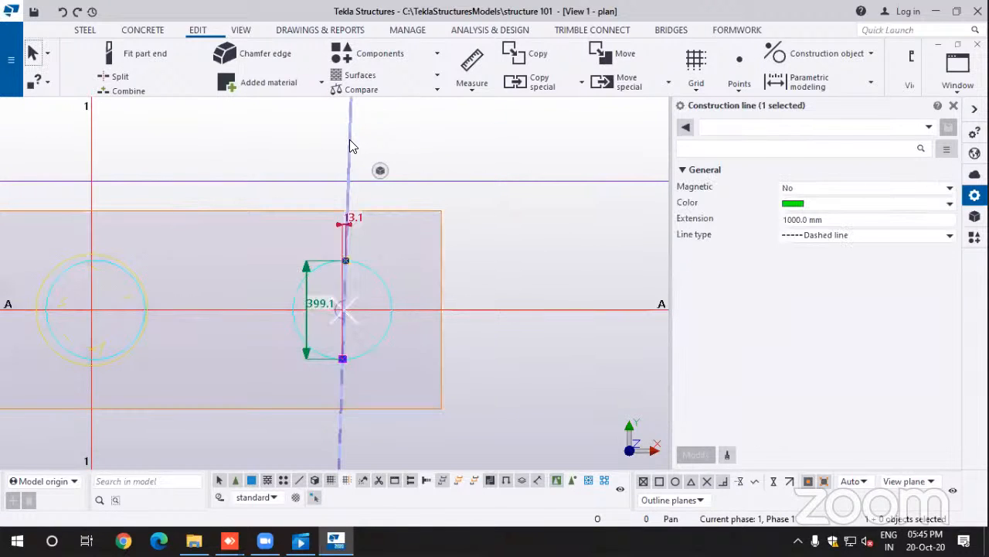
key(Delete)
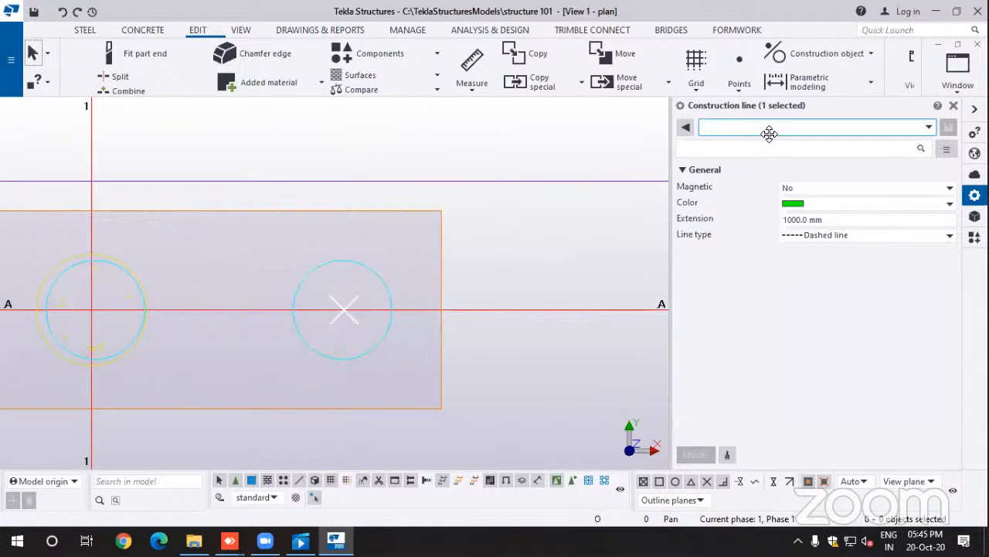
Step: Draw a vertical green dashed construction line through the uppermost and lowermost points of the second column circle, east of grid 1
click(801, 54)
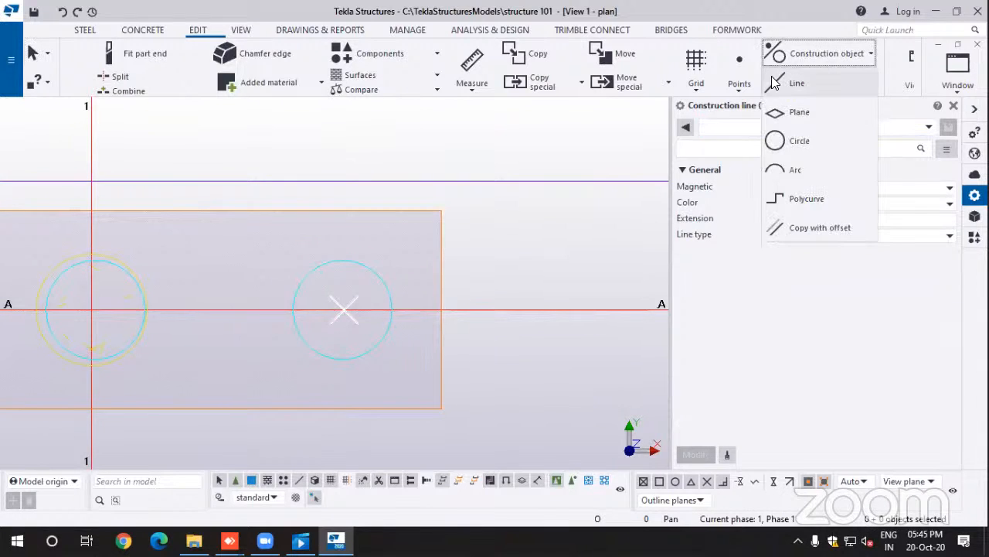
click(807, 82)
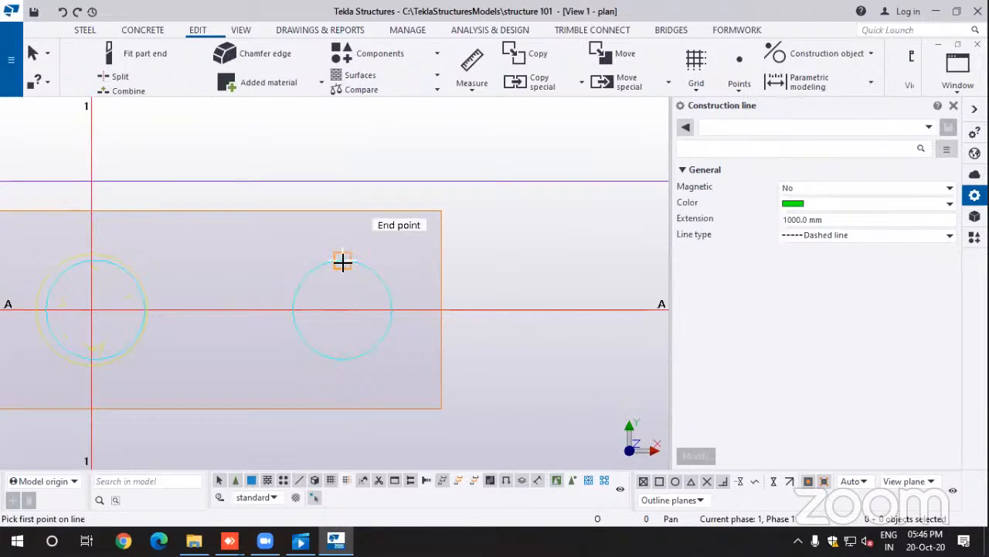
scroll(343, 261, up, 5)
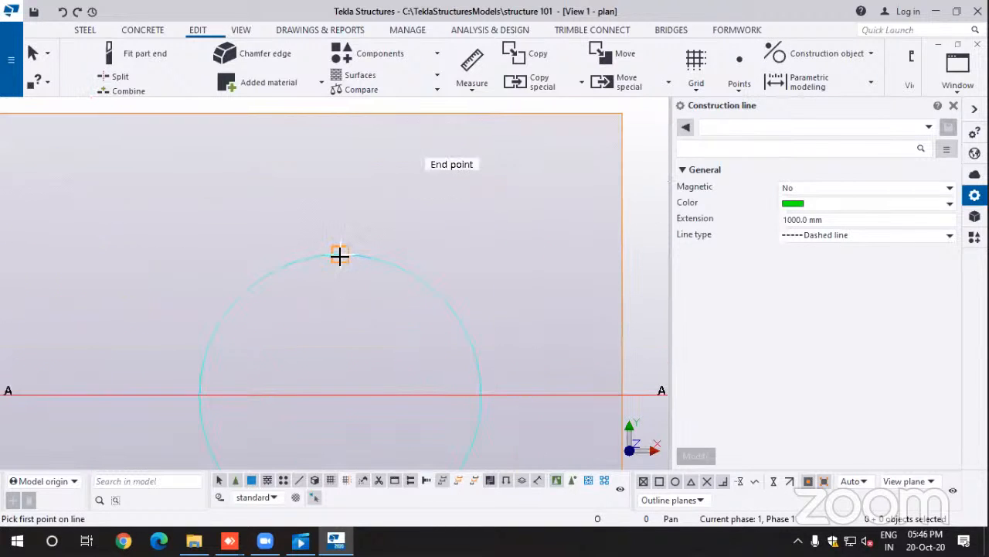
click(343, 262)
scroll(341, 264, down, 3)
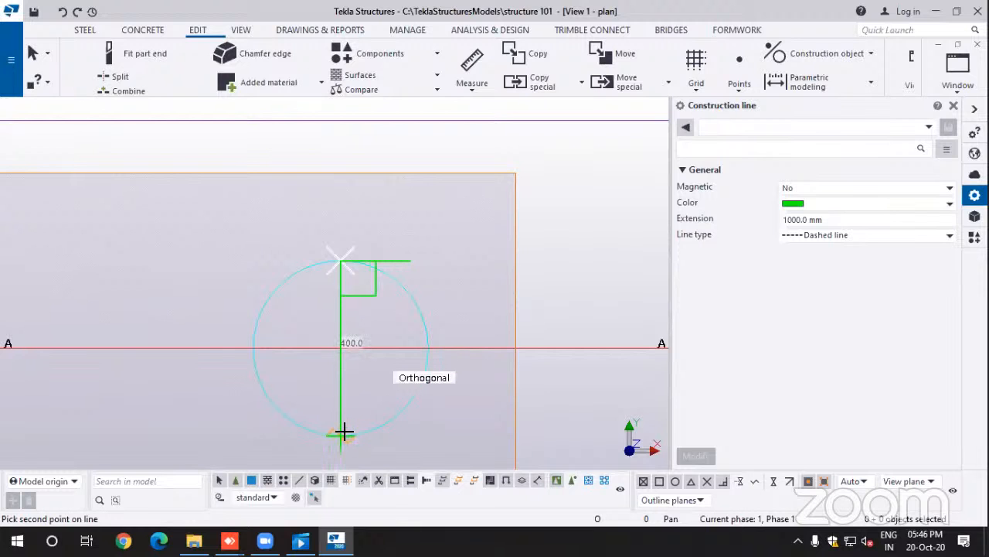
click(343, 437)
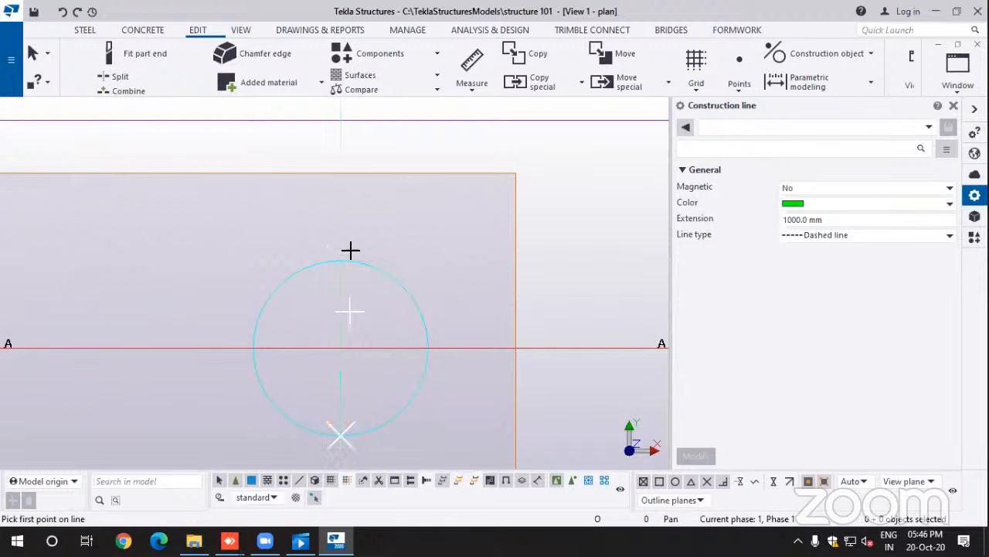
scroll(349, 305, down, 2)
scroll(380, 318, down, 1)
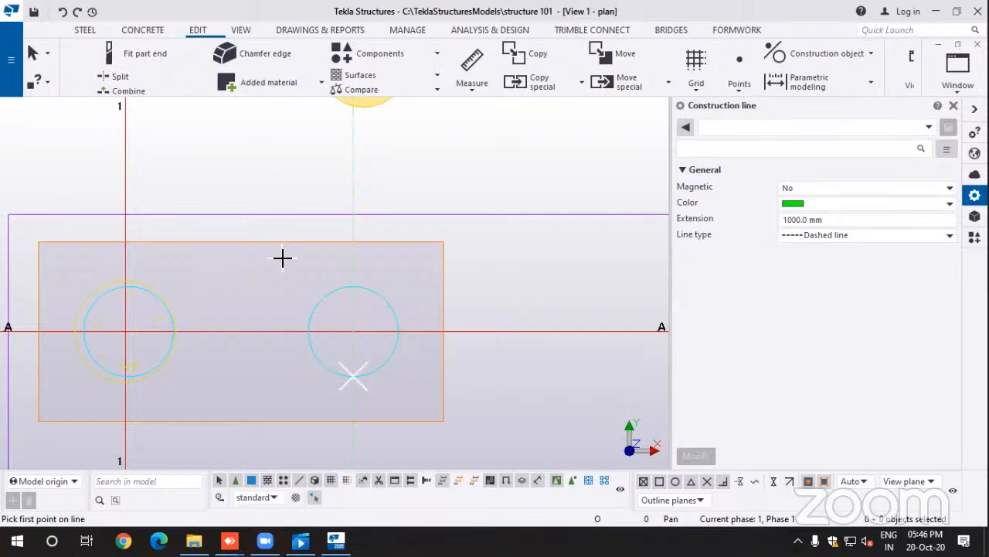
scroll(313, 246, down, 1)
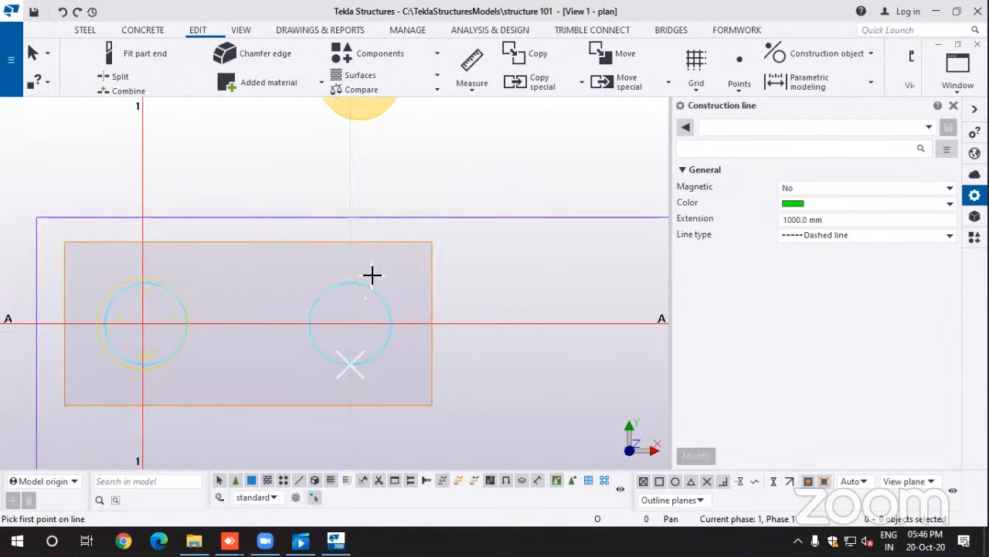
Step: Place D400 concrete columns where grid A meets the construction line and at the intersection of grids A and 1
click(140, 35)
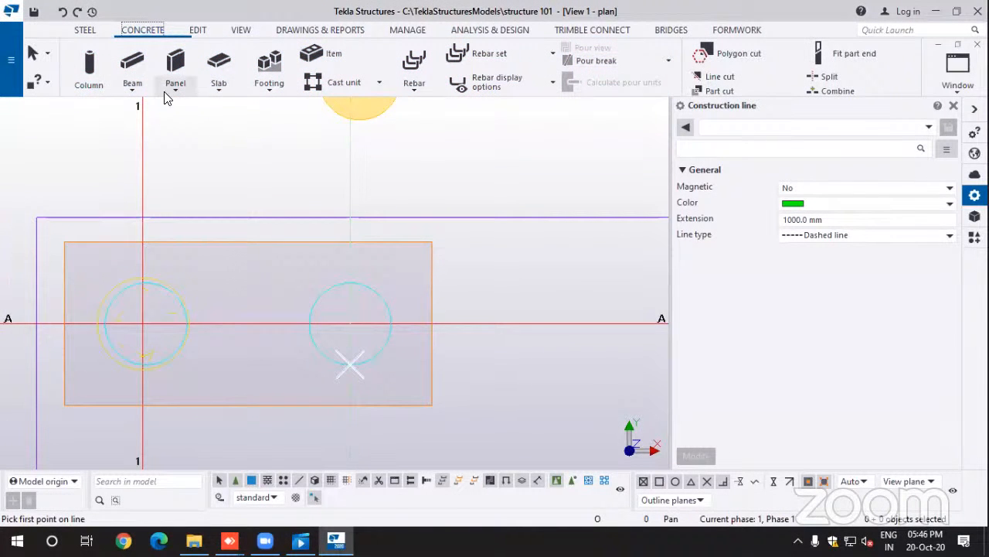
click(91, 84)
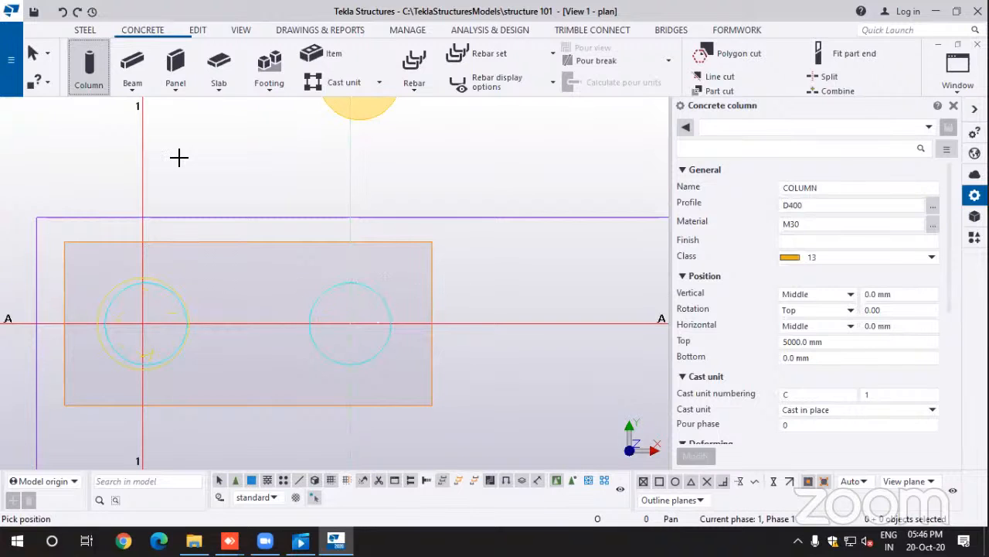
click(350, 323)
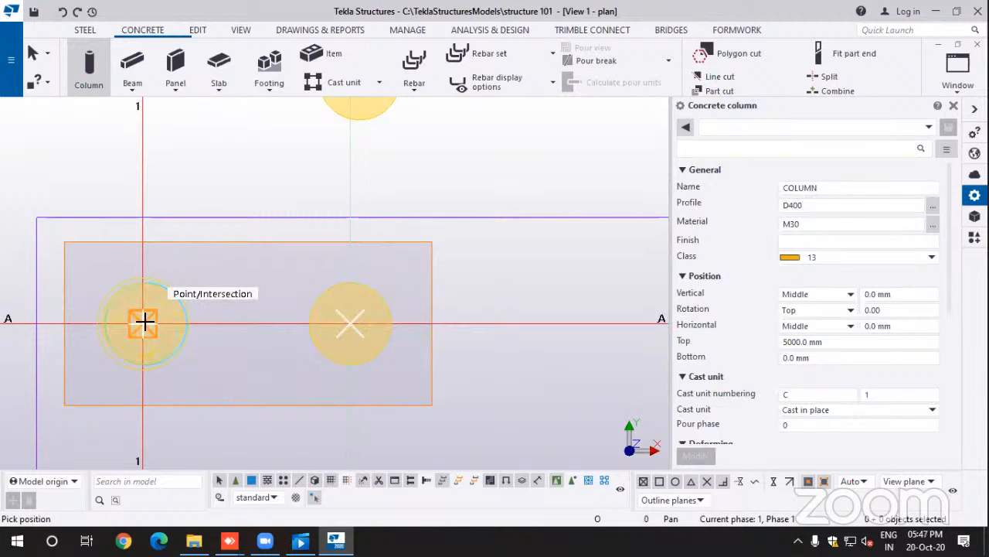
scroll(144, 324, up, 2)
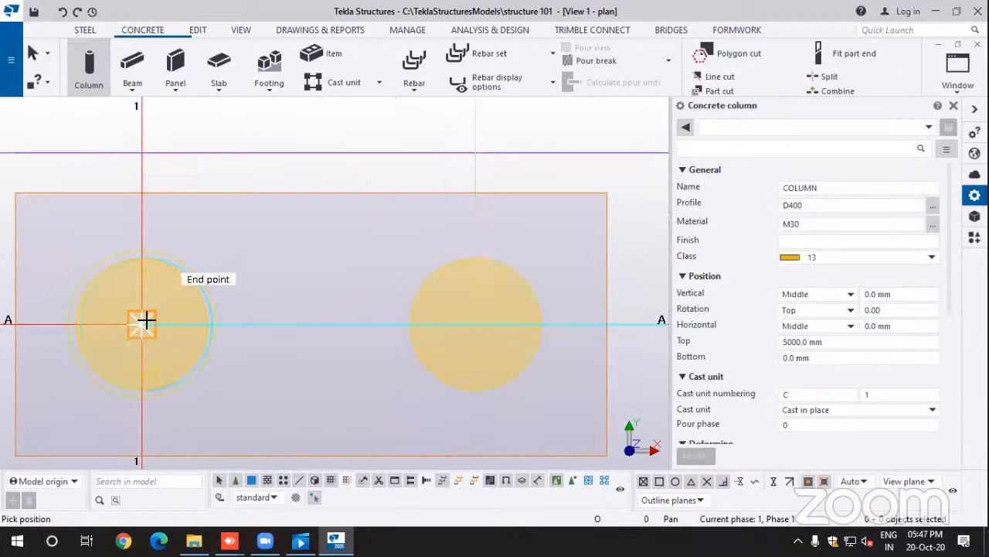
scroll(198, 321, up, 2)
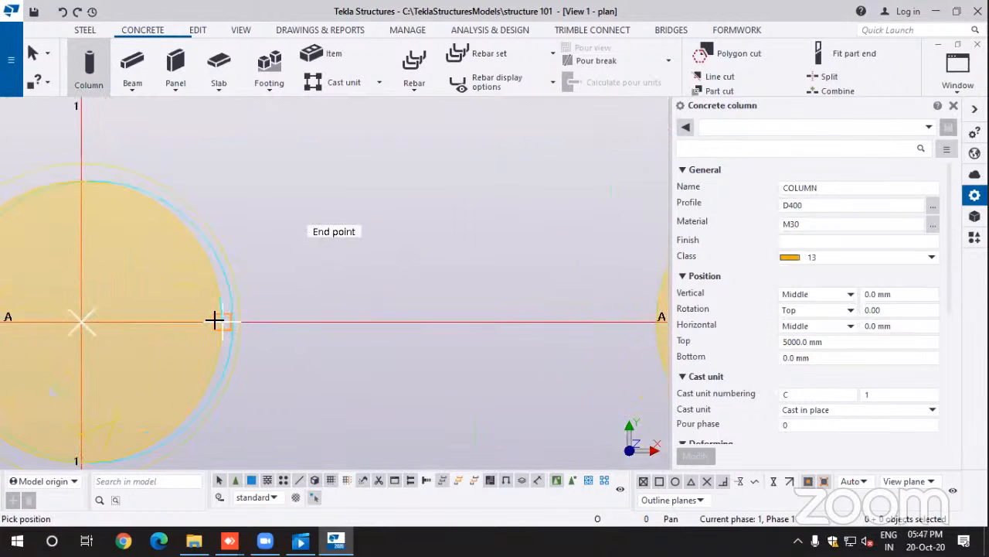
scroll(219, 323, up, 2)
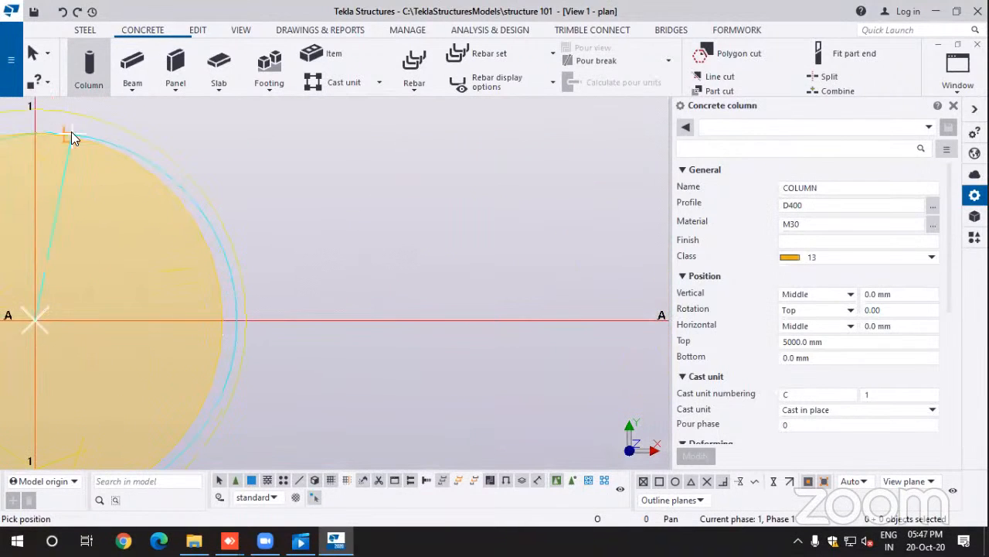
click(33, 55)
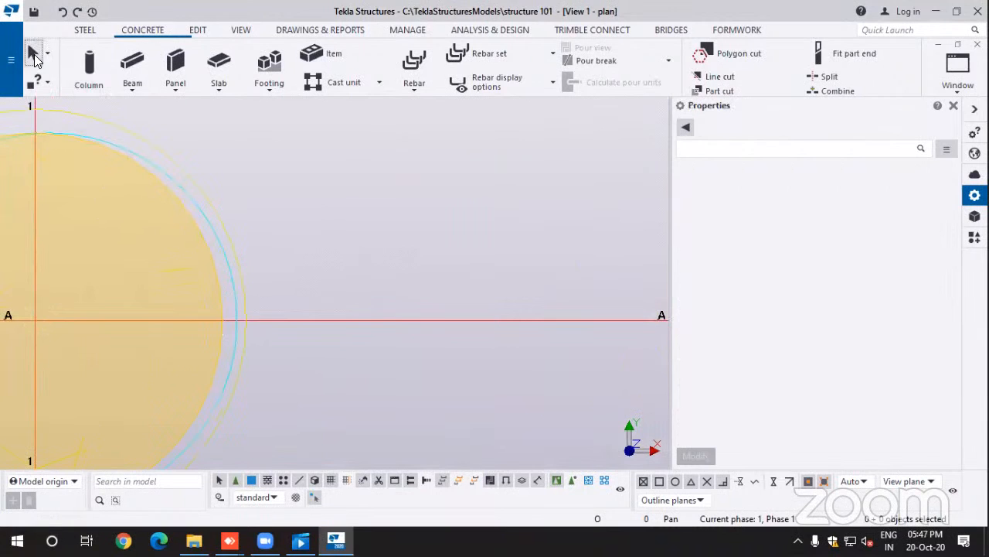
Step: Move the column at A-1 about 15 mm east, from its eastern edge to the eastern edge of the plan's blue column circle
click(221, 301)
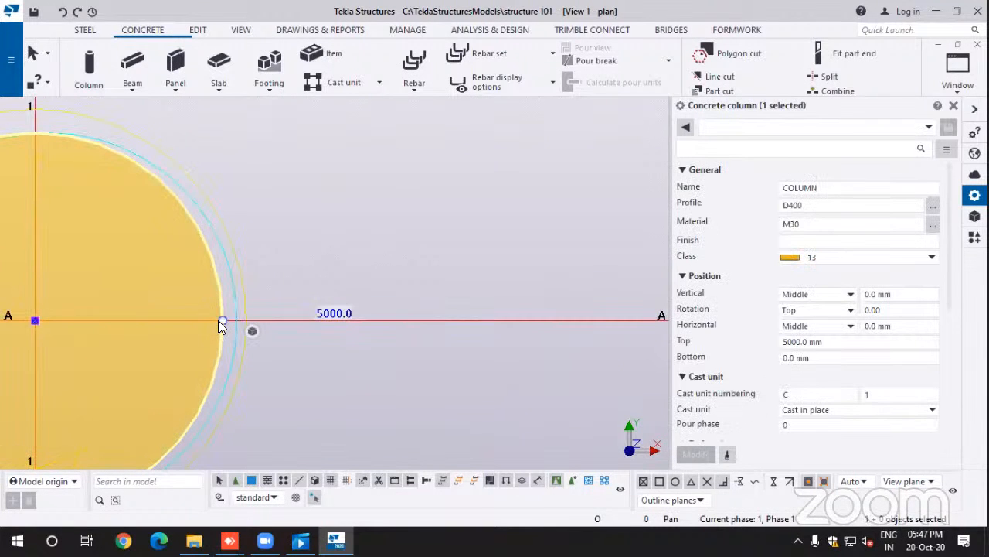
right_click(218, 324)
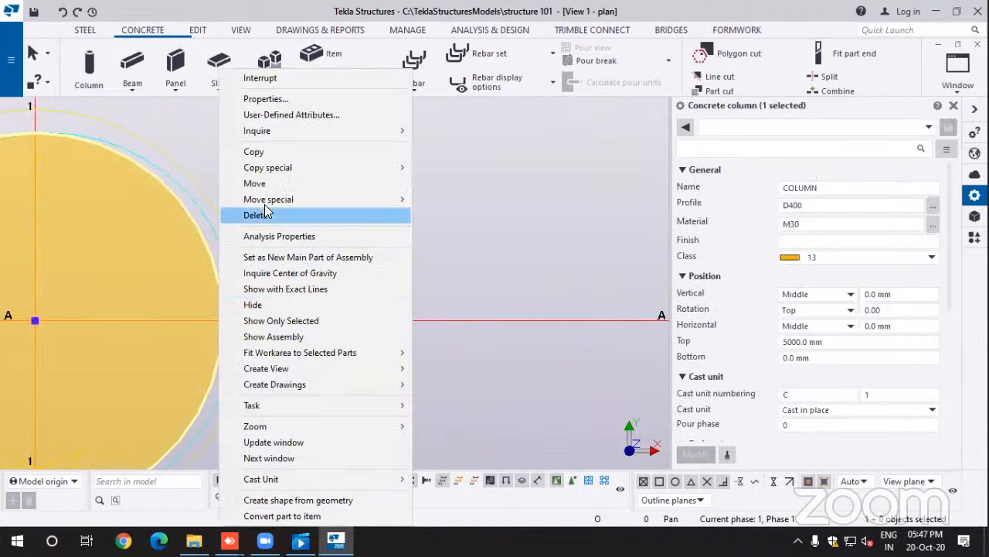
click(263, 183)
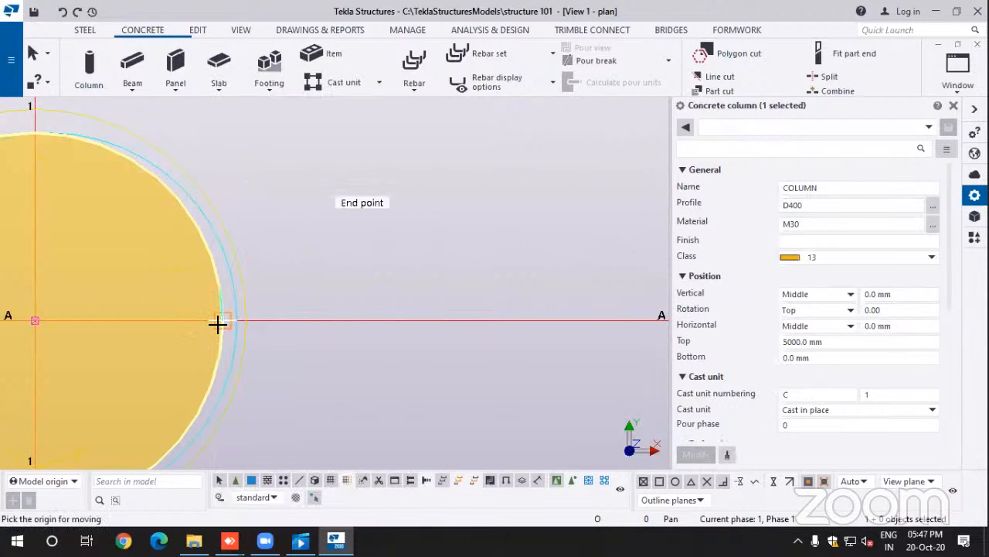
click(221, 322)
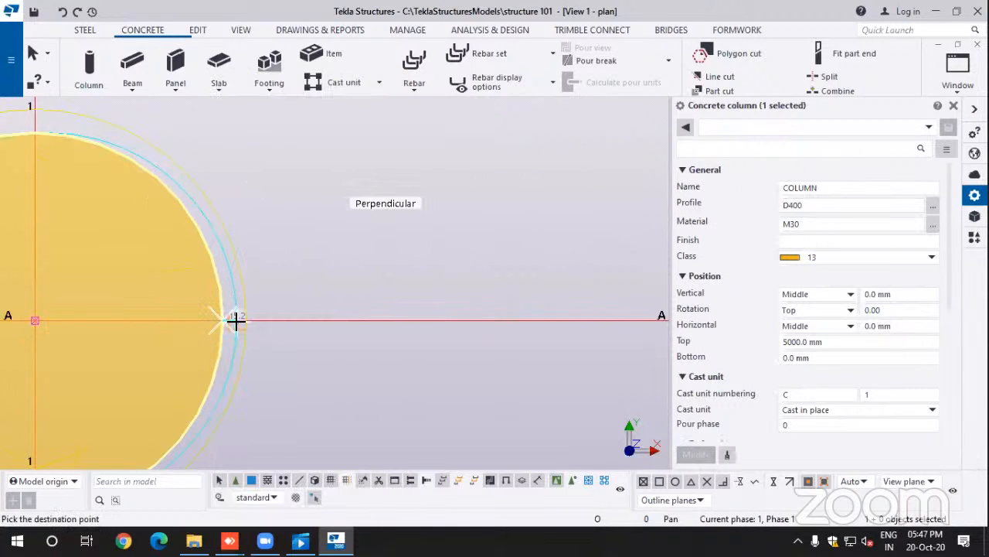
click(237, 320)
scroll(185, 259, down, 3)
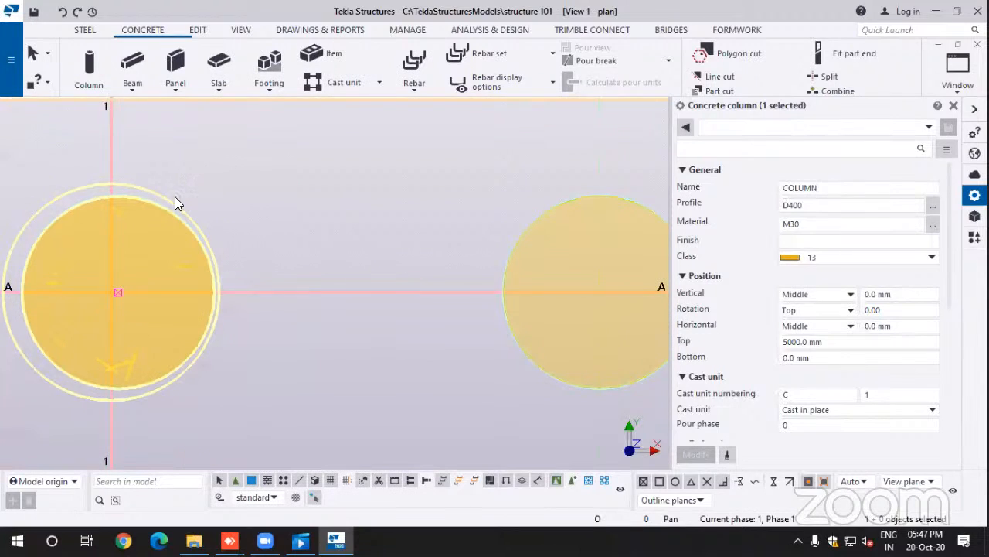
scroll(186, 265, down, 3)
scroll(185, 269, down, 1)
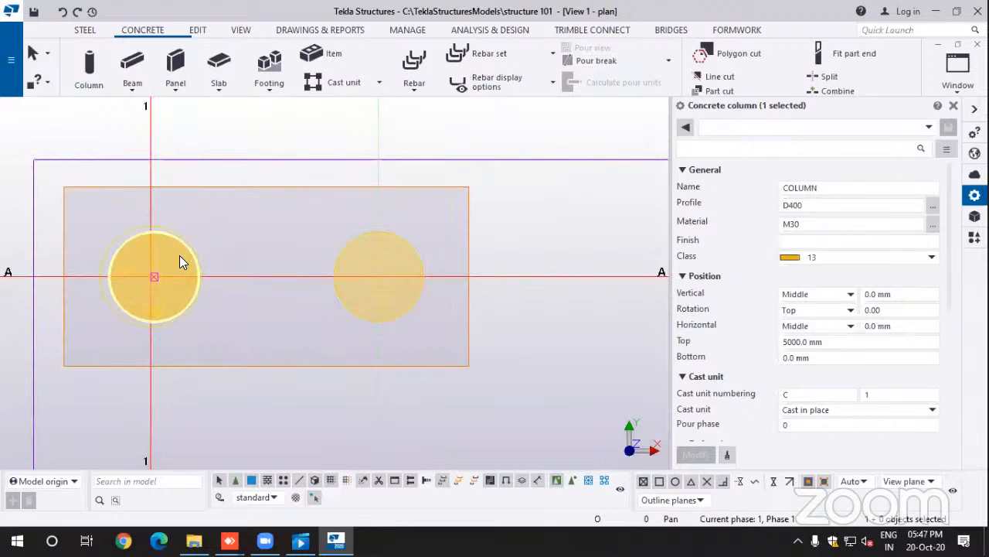
scroll(179, 261, down, 2)
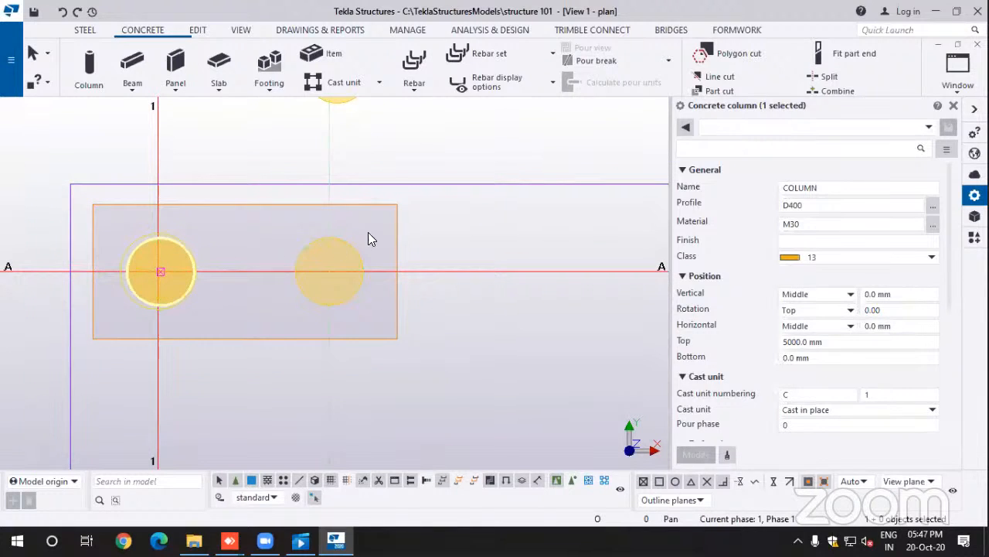
scroll(384, 234, down, 3)
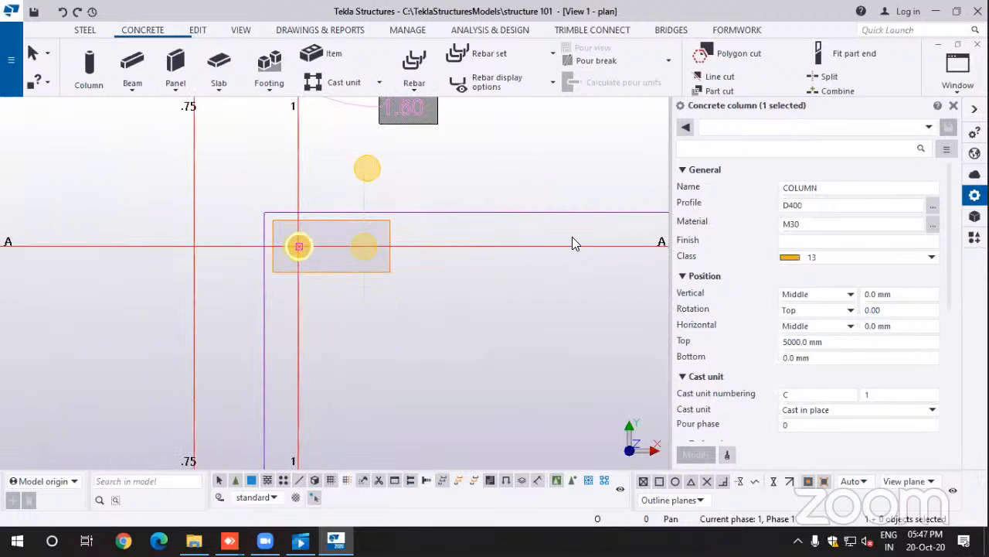
click(958, 91)
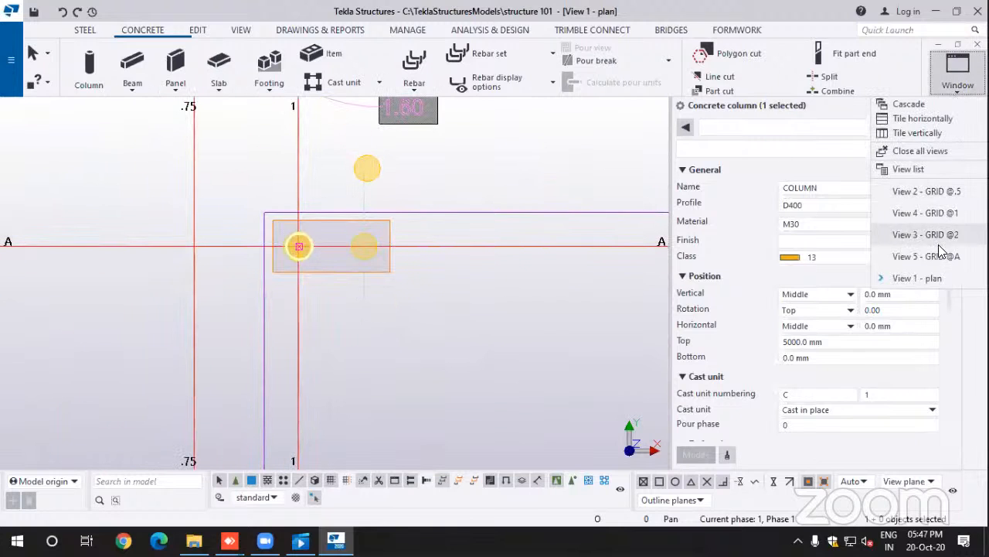
click(908, 168)
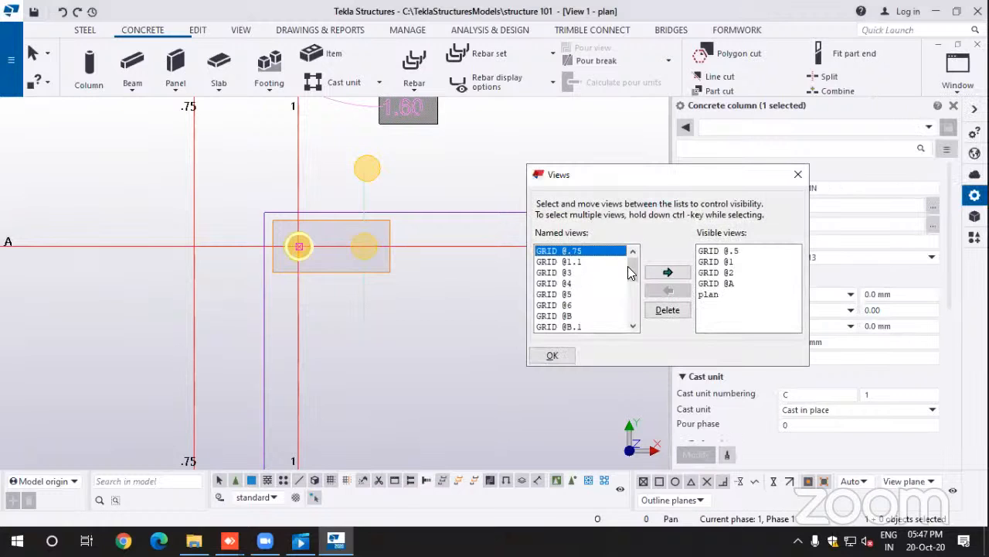
mouse_move(632, 263)
mouse_down()
mouse_move(638, 334)
mouse_move(634, 260)
mouse_up()
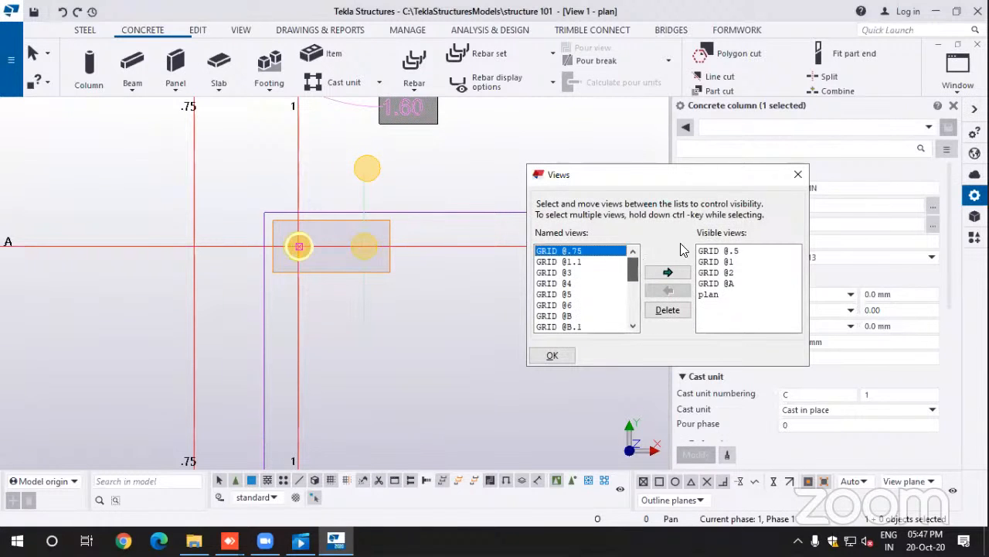
click(799, 175)
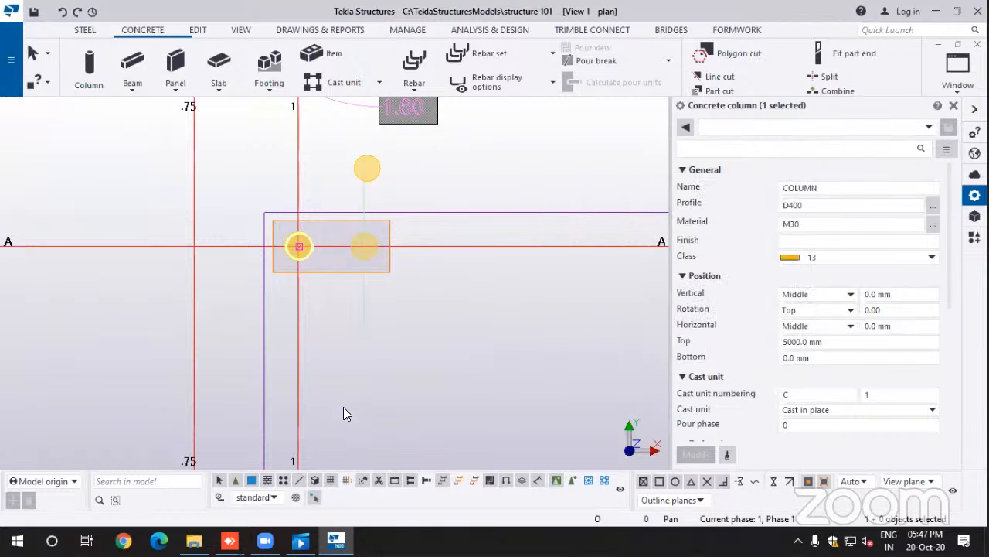
Step: Change the plan view's angle to 3D, with a rotation of -30 around Z and 20 around X
scroll(367, 394, down, 2)
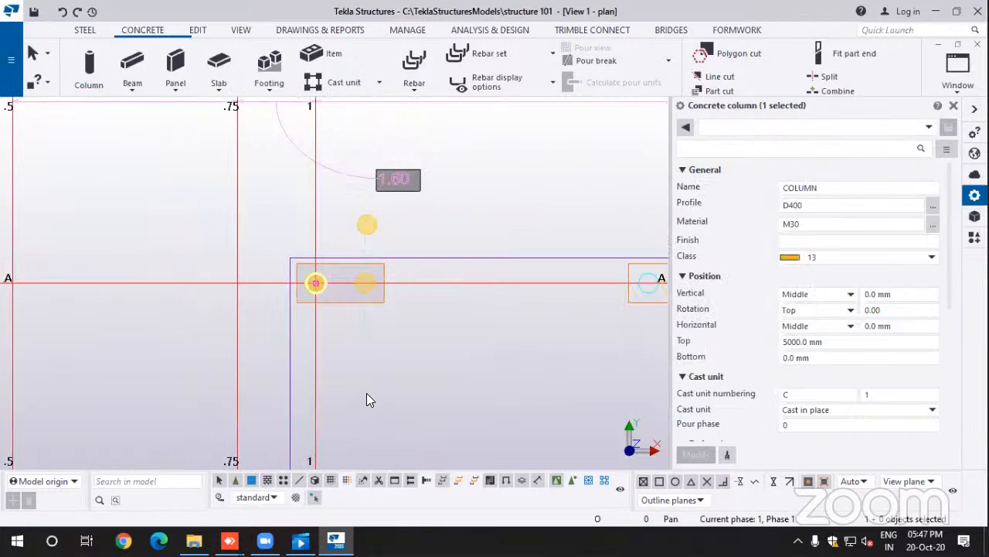
double_click(412, 376)
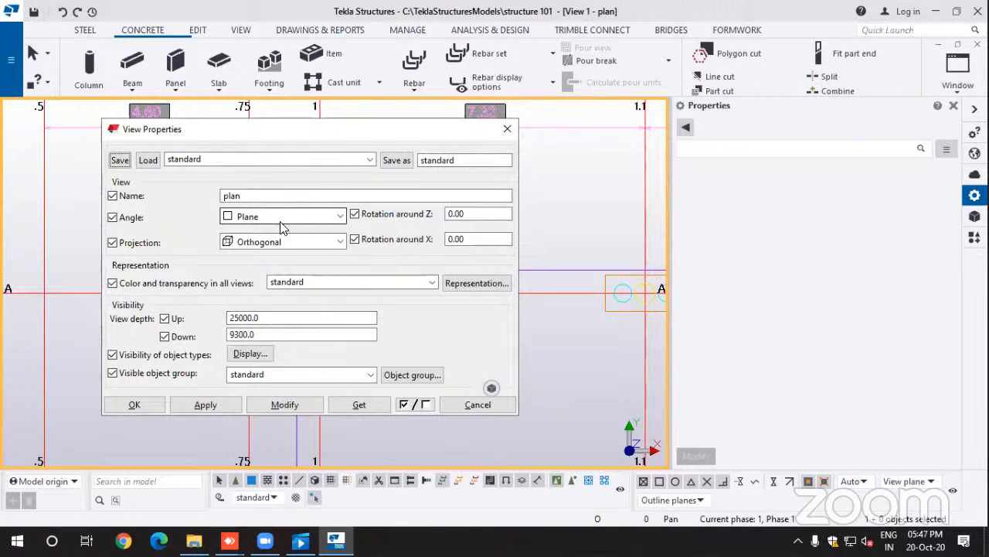
click(340, 219)
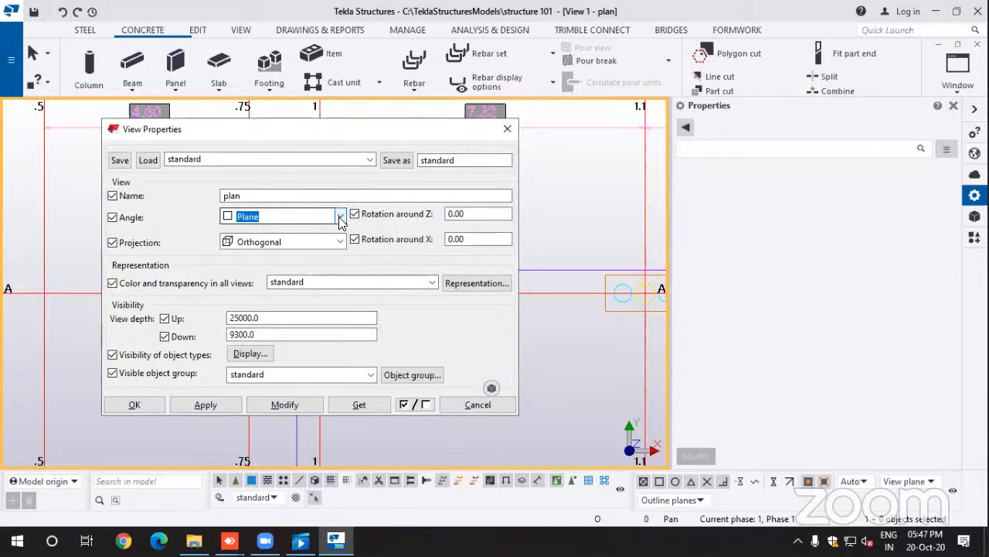
click(340, 220)
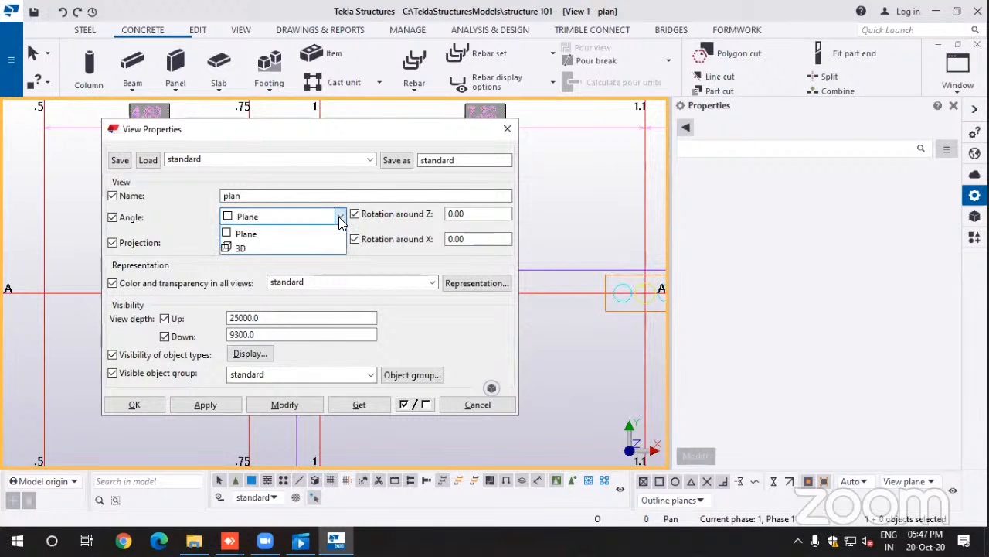
click(252, 244)
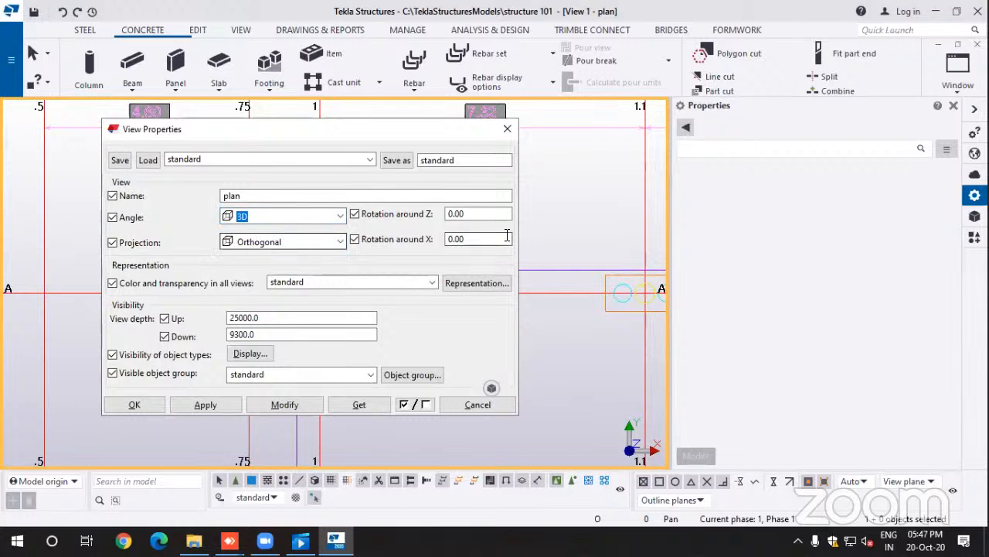
drag(480, 214, 423, 216)
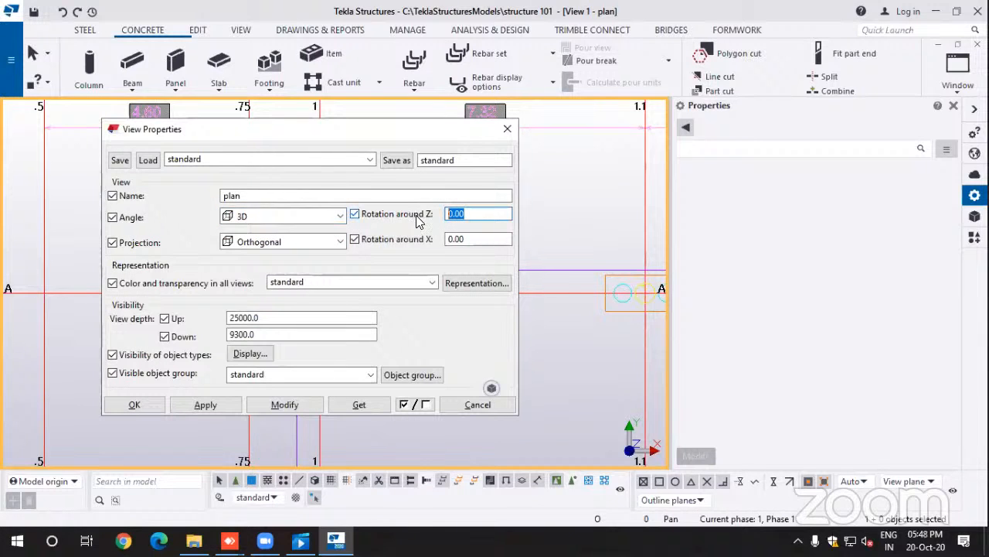
text(-30)
drag(473, 240, 453, 240)
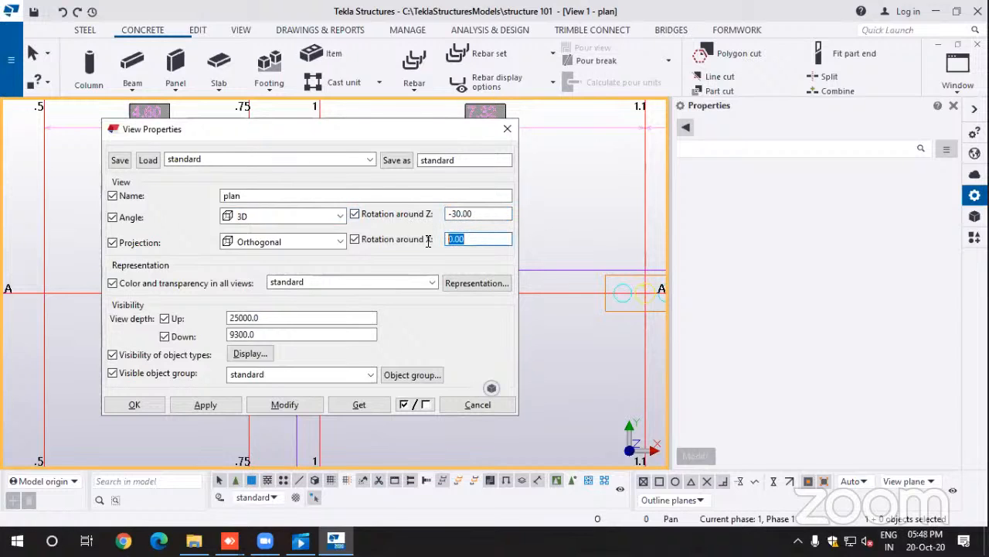
text(20)
click(230, 402)
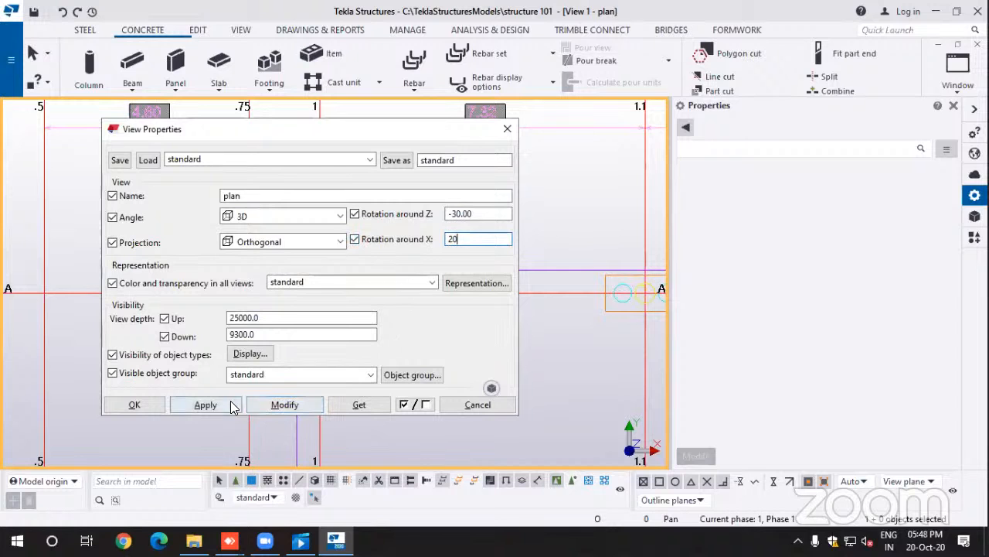
click(271, 405)
click(146, 406)
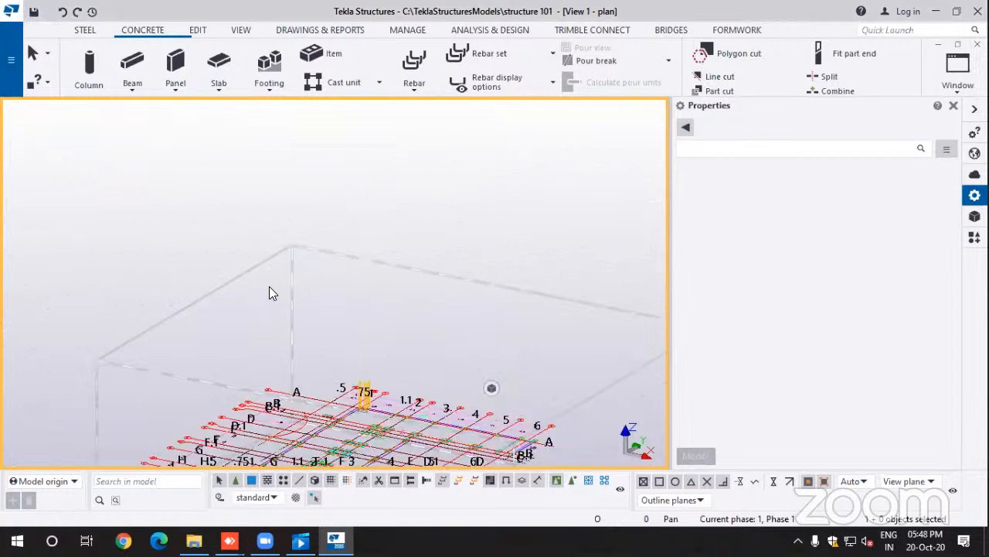
Step: Delete the stray concrete column standing outside the pad footing, north of grid A
scroll(269, 286, down, 10)
scroll(343, 360, up, 9)
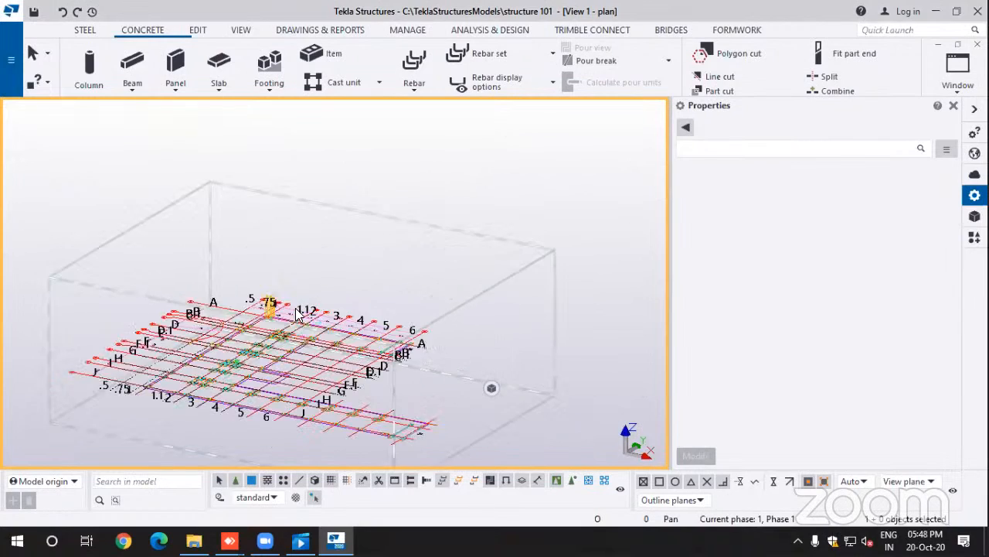
scroll(296, 313, up, 10)
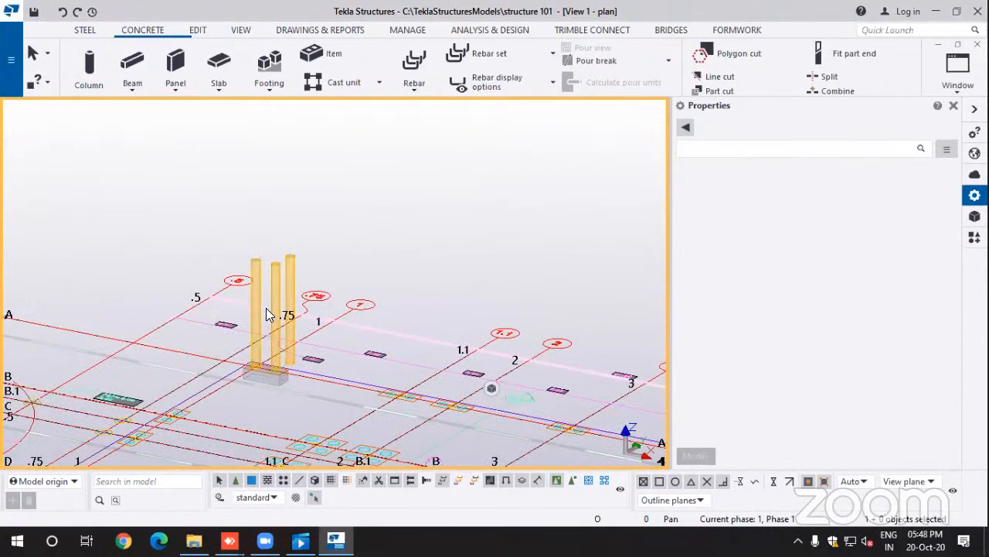
scroll(281, 330, up, 2)
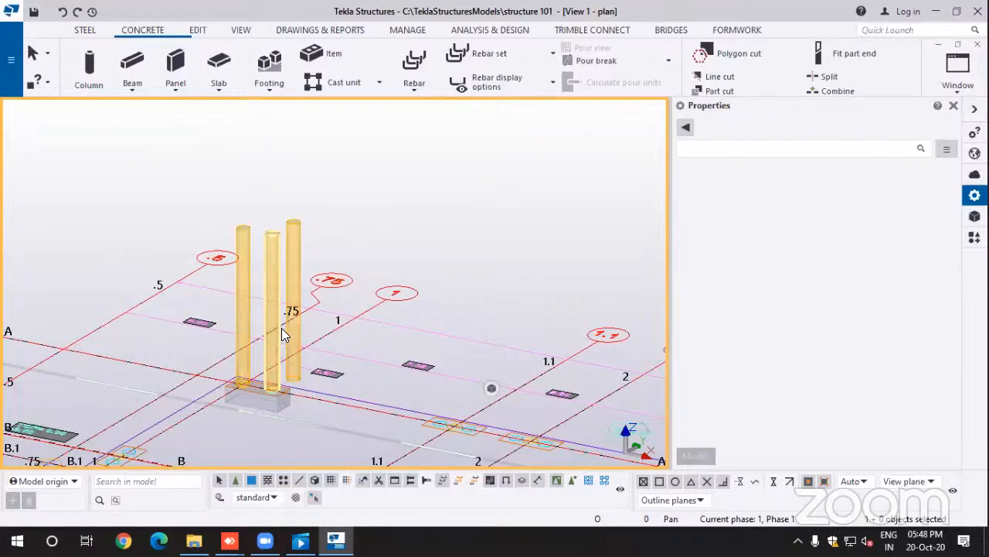
scroll(280, 341, up, 2)
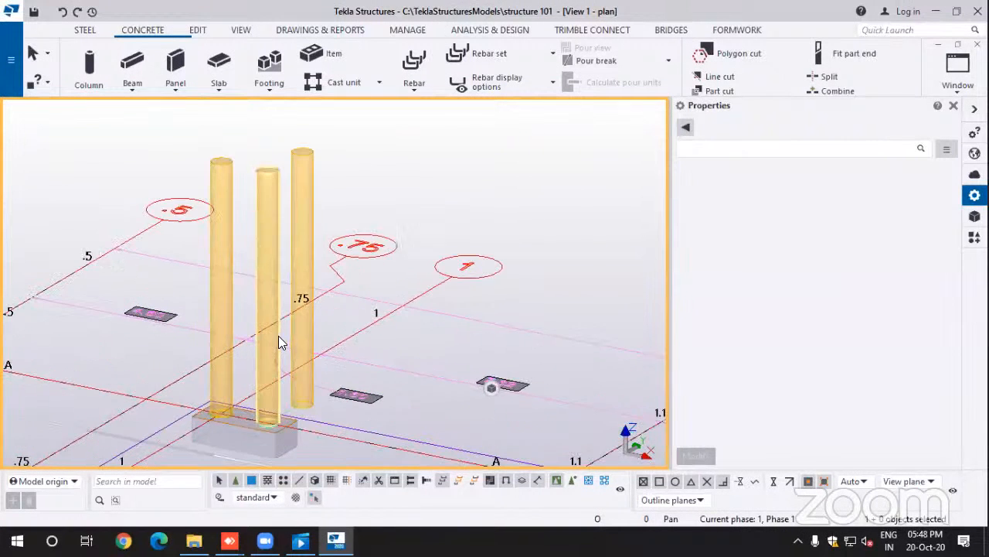
click(312, 192)
key(Delete)
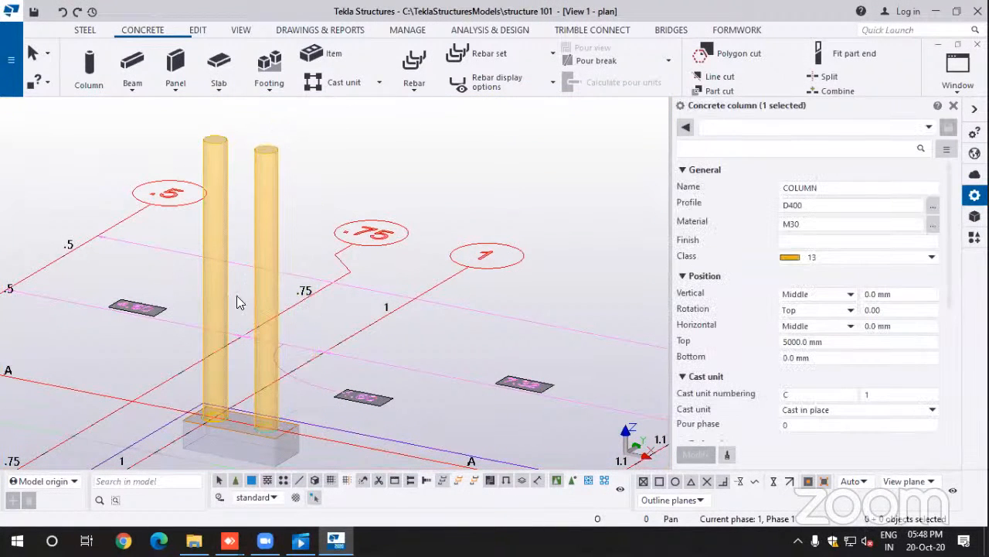
Step: Set the footing's western column at A-1 to a top level of -400 mm and a bottom level of -7200 mm
scroll(224, 272, down, 4)
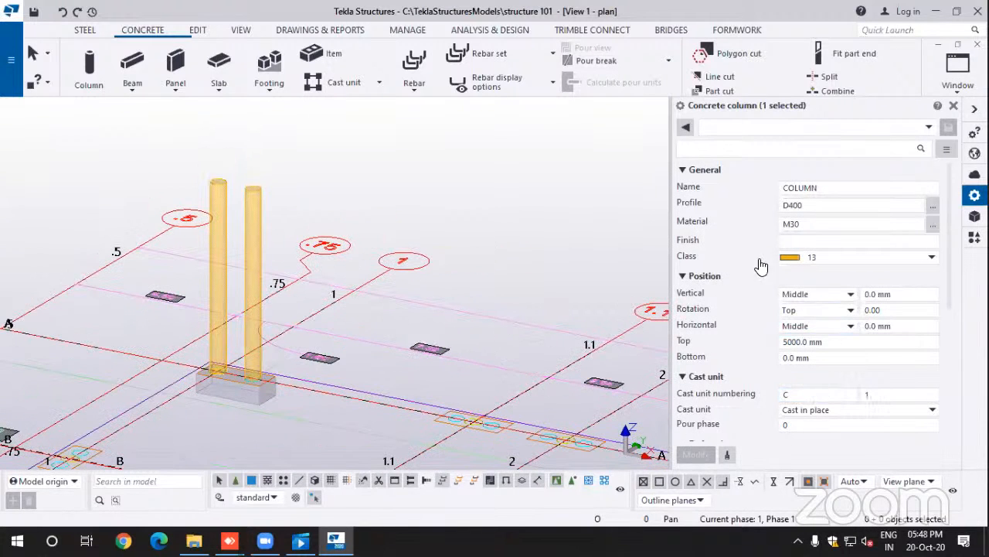
click(217, 202)
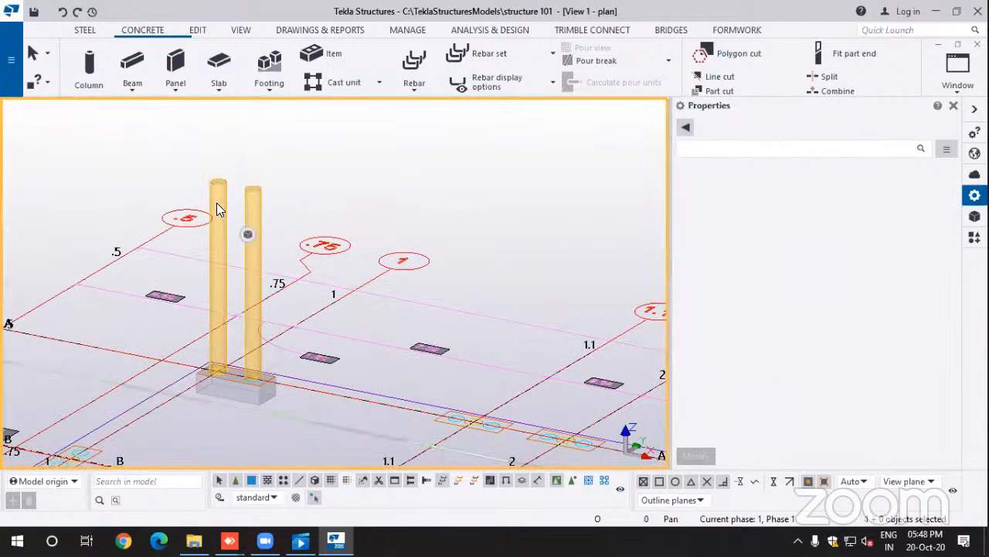
click(218, 190)
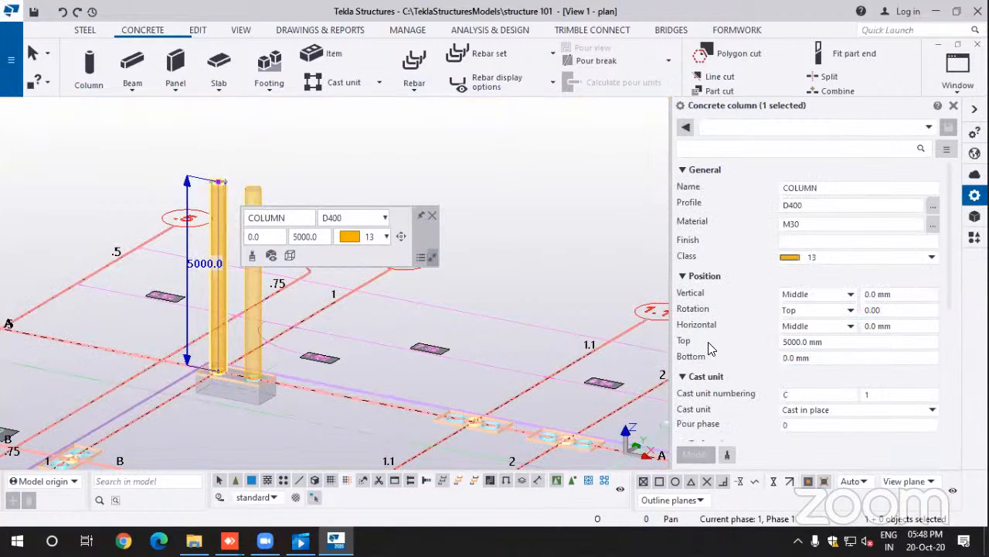
click(781, 342)
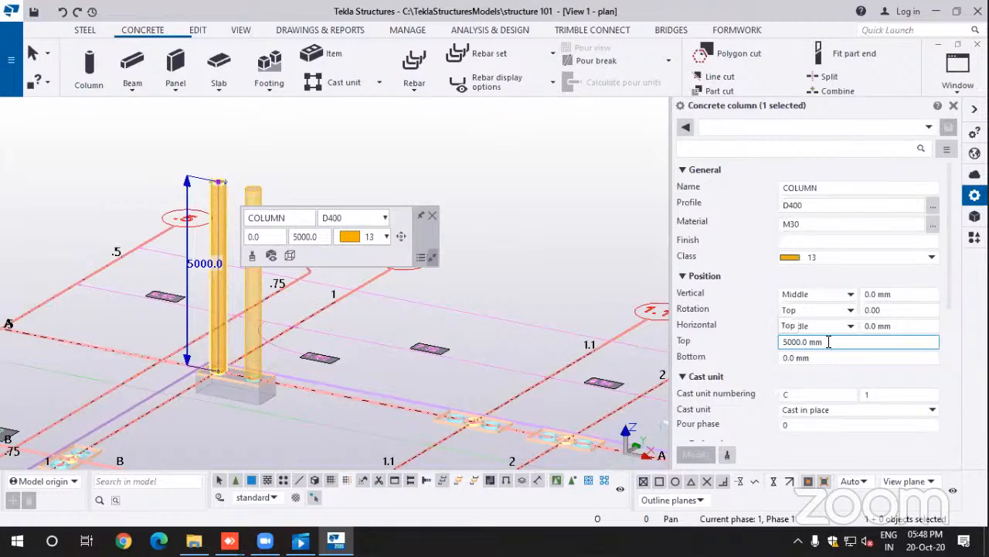
drag(825, 342, 766, 346)
text(-400)
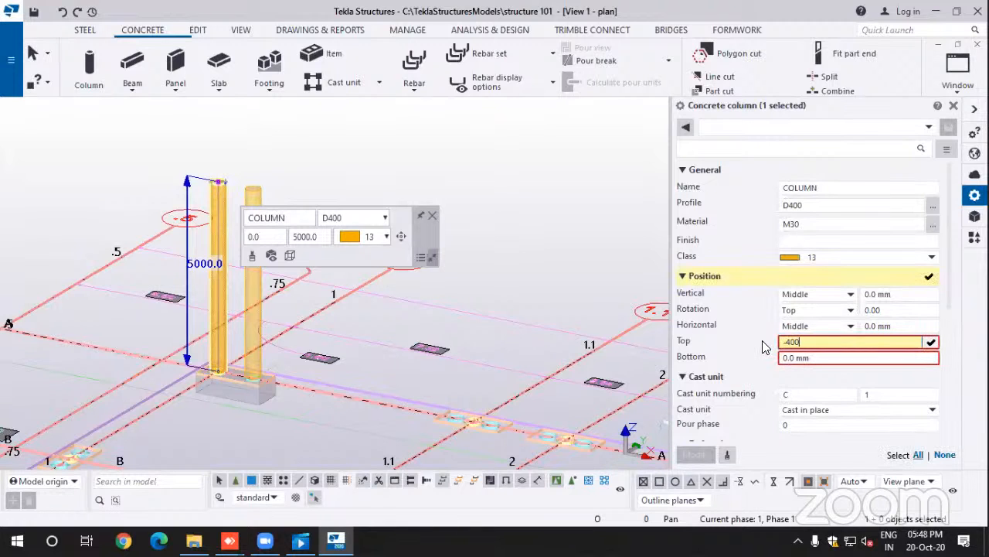
key(Tab)
text(-7200)
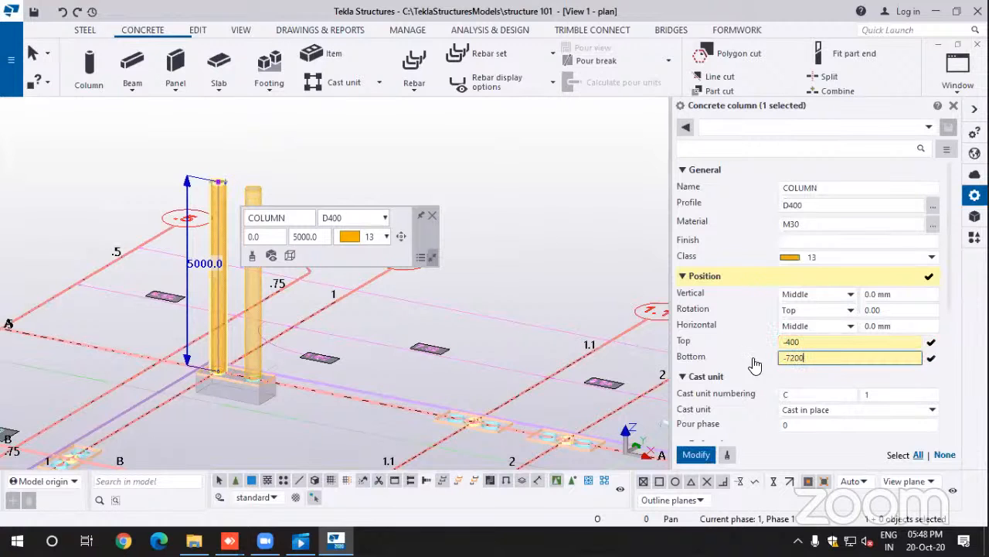
click(695, 455)
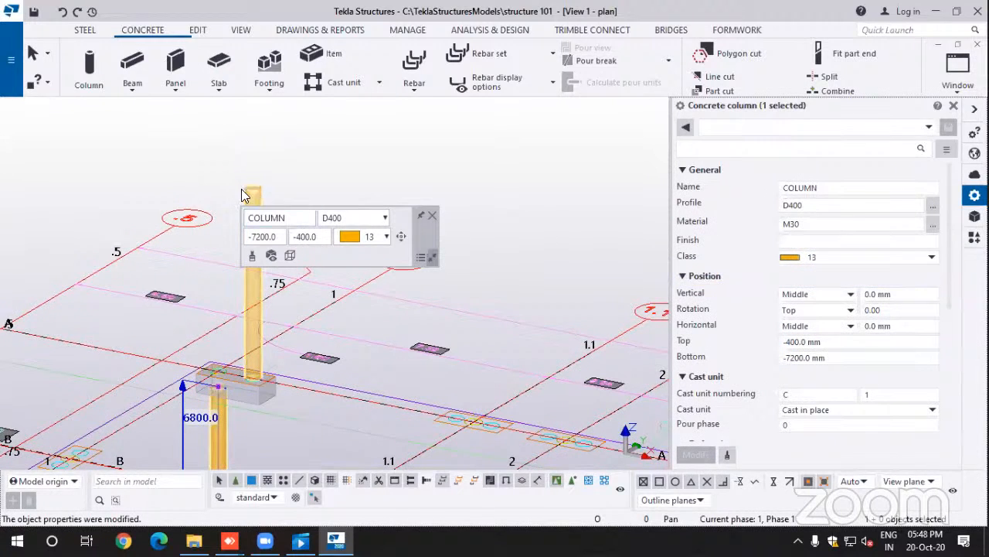
Step: Set the footing's eastern column to a top level of -400 mm and a bottom level of -7200 mm
key(ctrl+z)
click(855, 340)
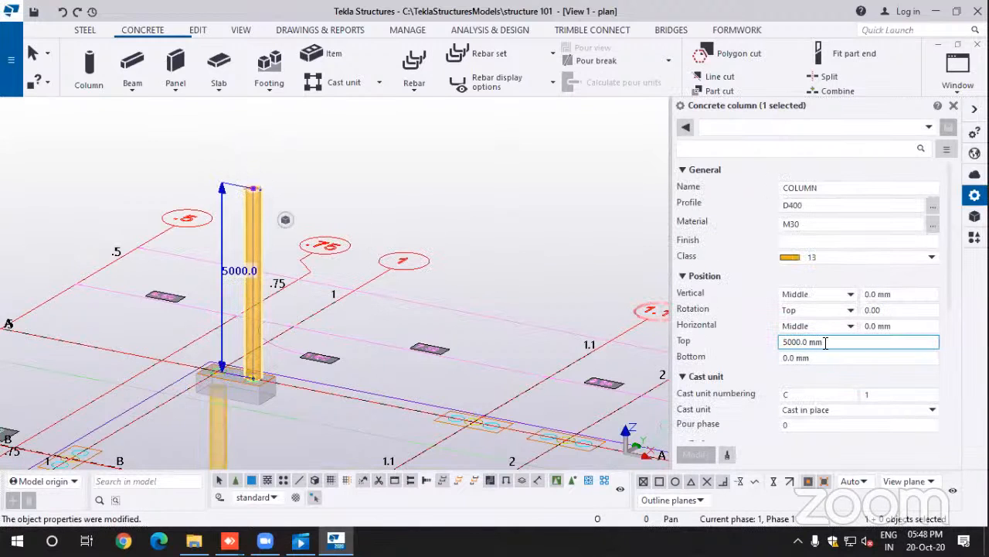
text(-400)
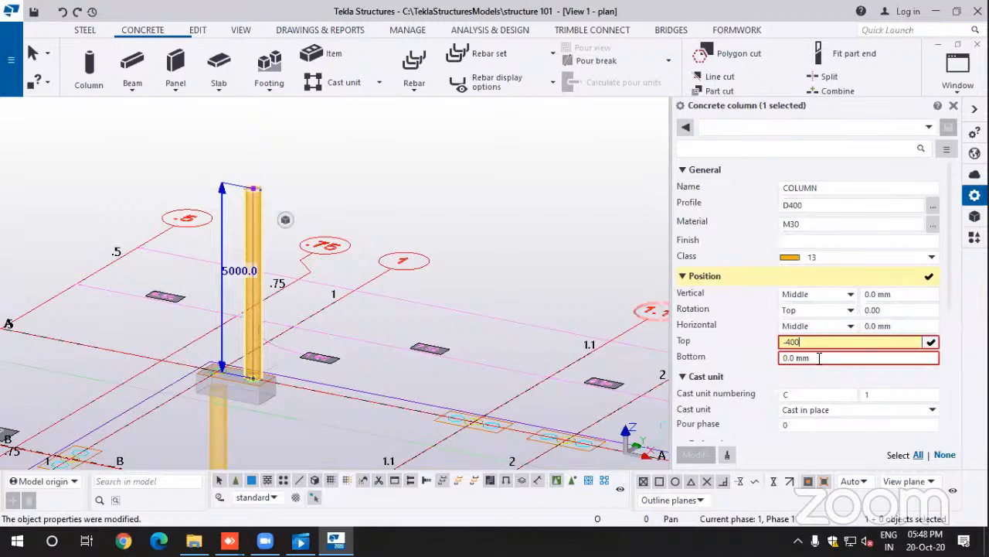
click(819, 358)
text(-7200)
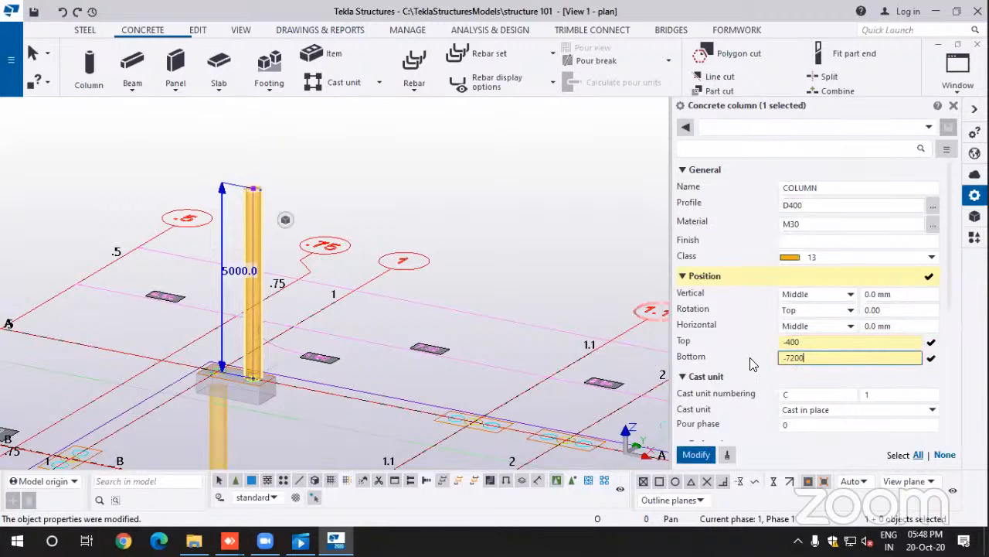
click(696, 454)
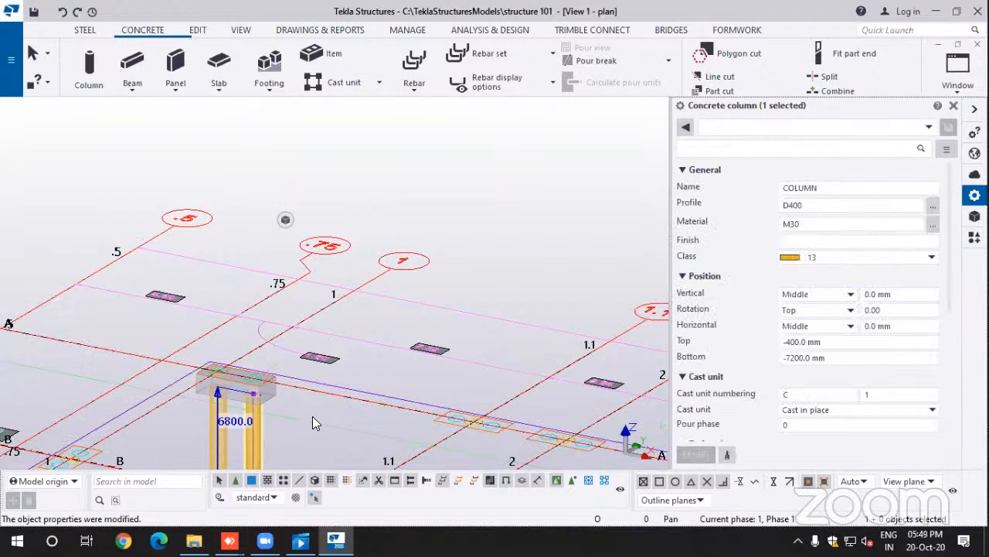
Step: Switch the display of parts in the view to rendered, showing the footing and its columns as solid
middle_drag(328, 350, 373, 219)
scroll(308, 331, up, 1)
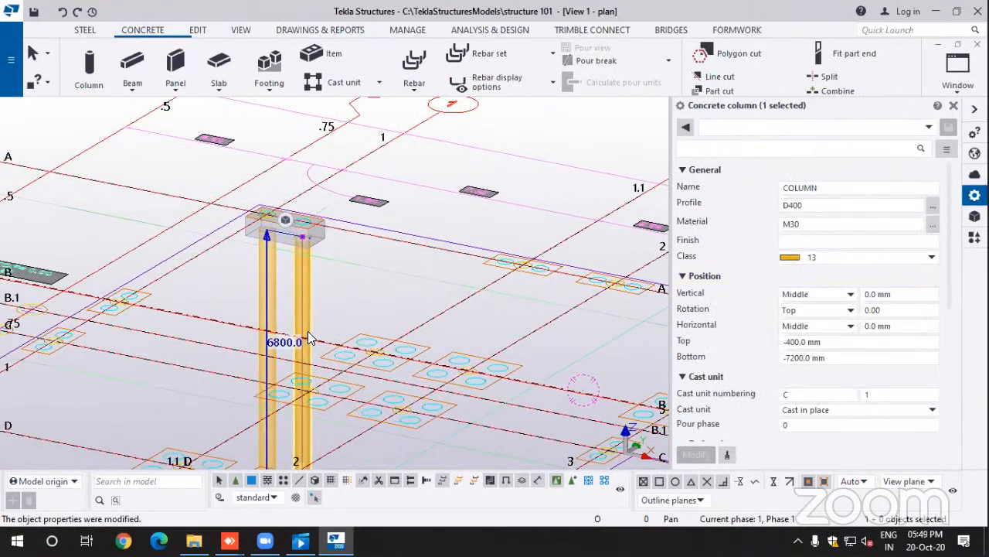
scroll(335, 341, up, 1)
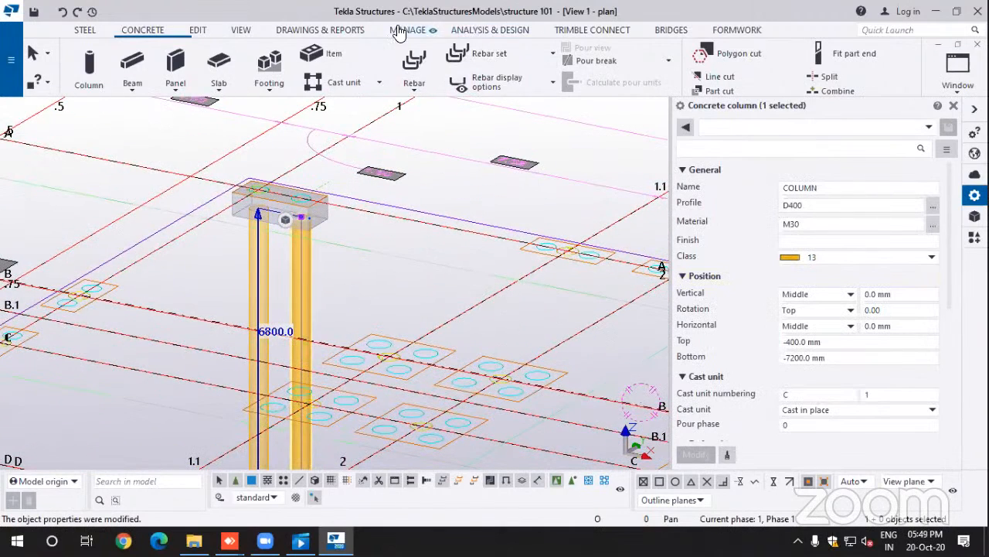
click(241, 32)
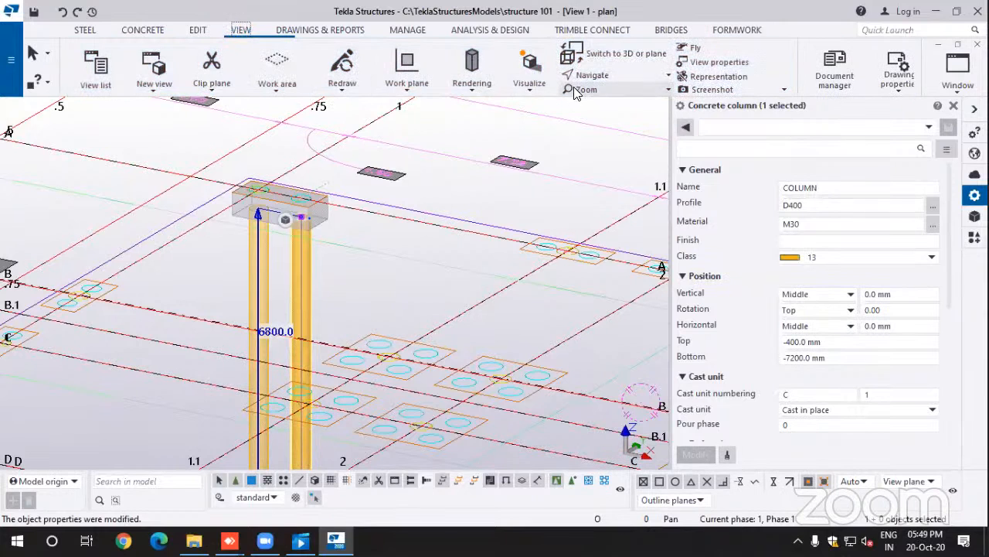
click(471, 91)
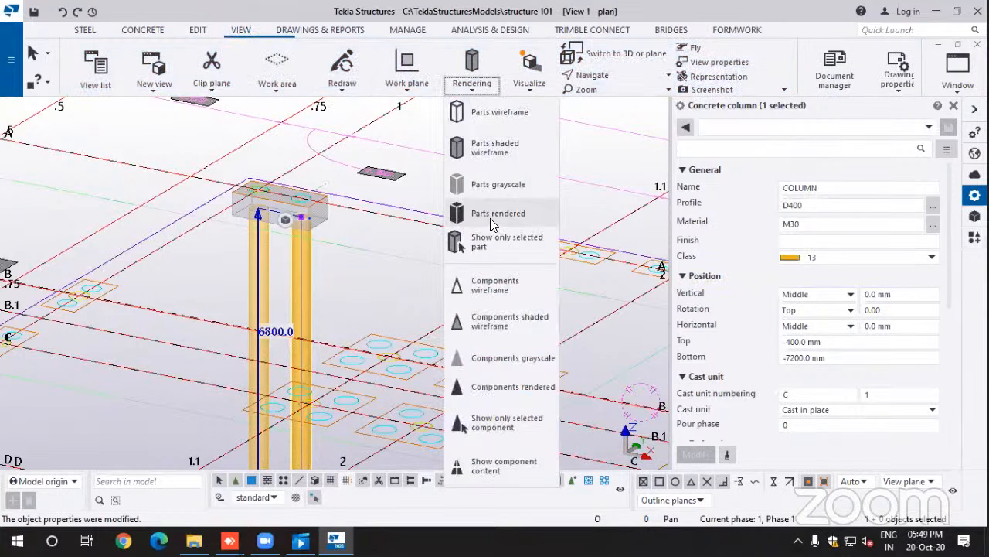
click(491, 219)
scroll(267, 219, up, 3)
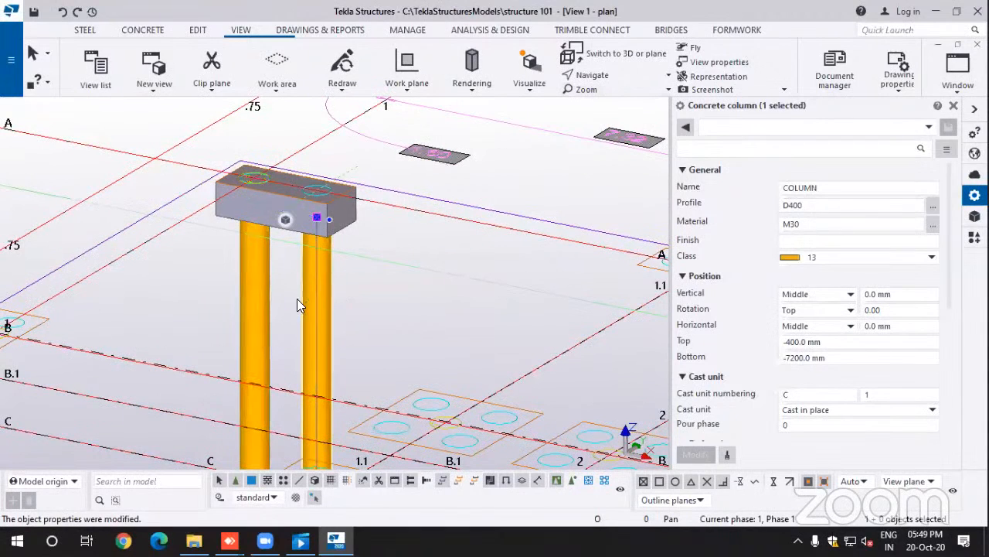
middle_drag(392, 184, 267, 333)
scroll(286, 306, down, 6)
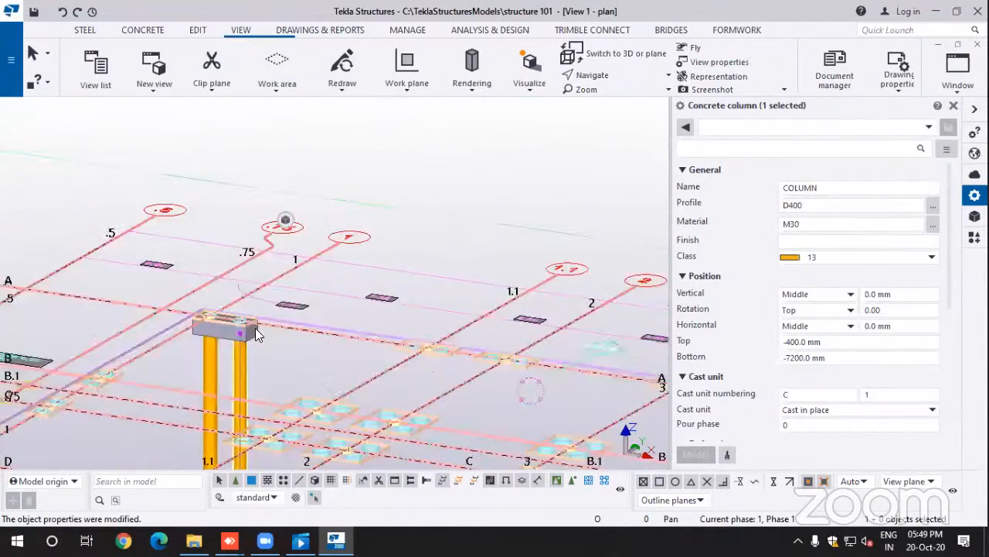
middle_drag(275, 297, 278, 286)
scroll(243, 324, up, 4)
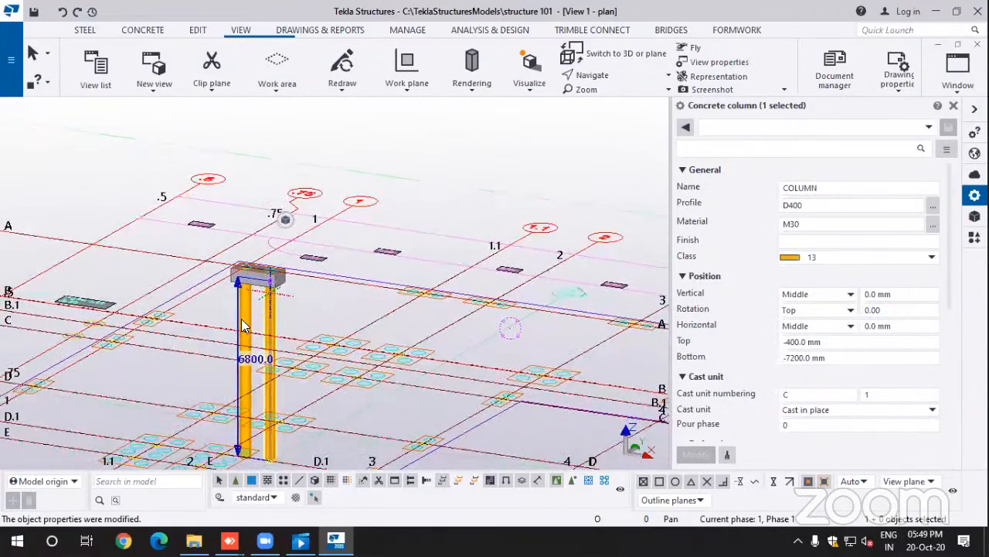
Step: Enable the automatic rotation center switch in the settings and try rotating the model around the footing's columns
click(10, 63)
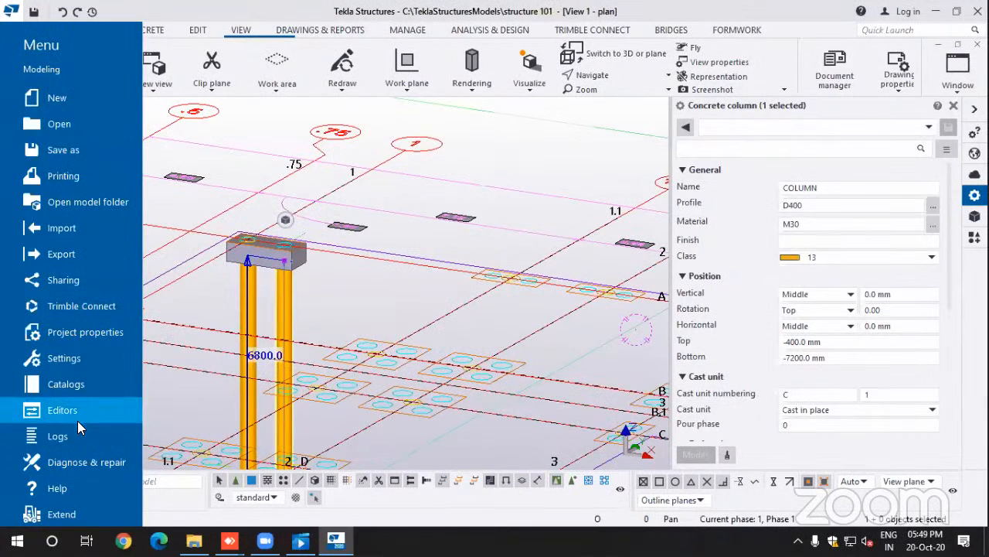
click(68, 362)
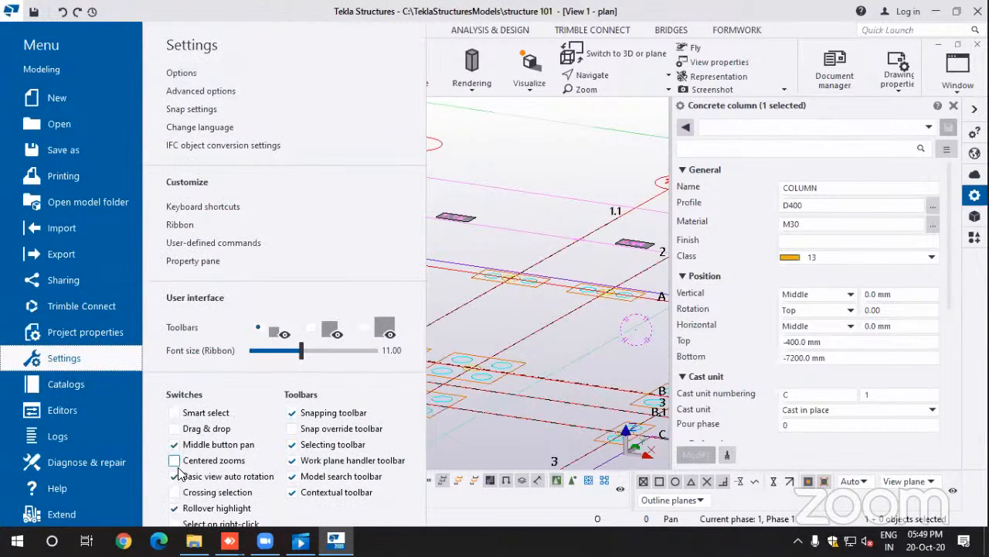
scroll(242, 485, down, 4)
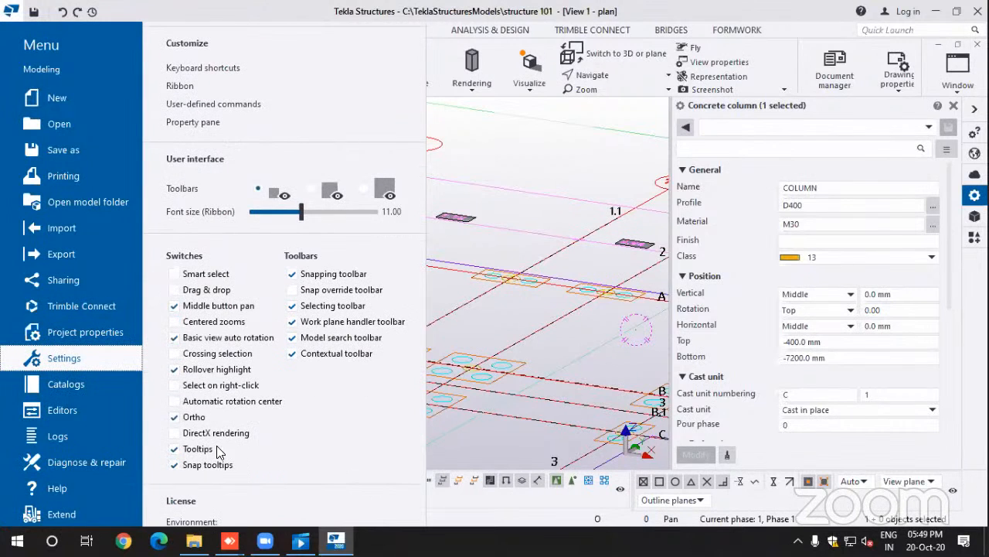
click(175, 402)
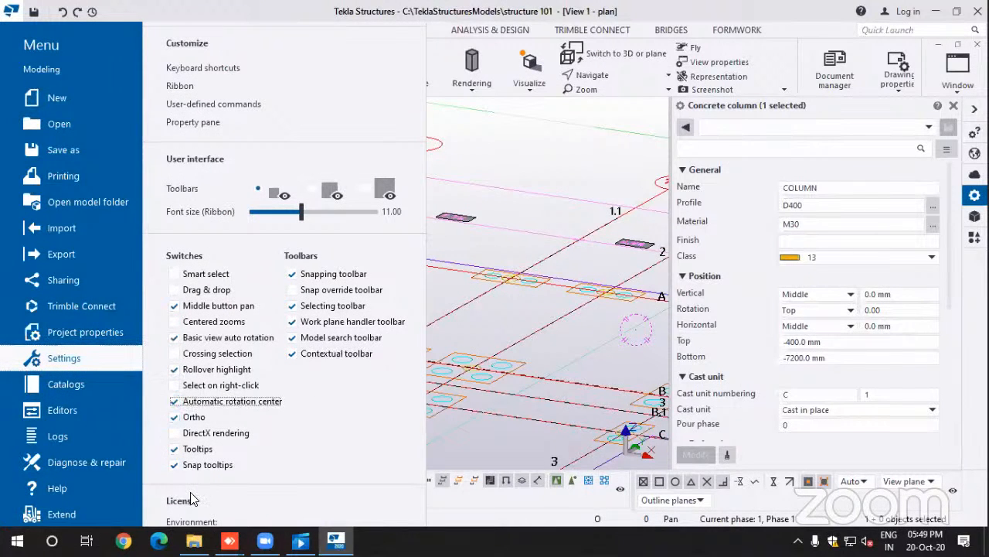
click(518, 280)
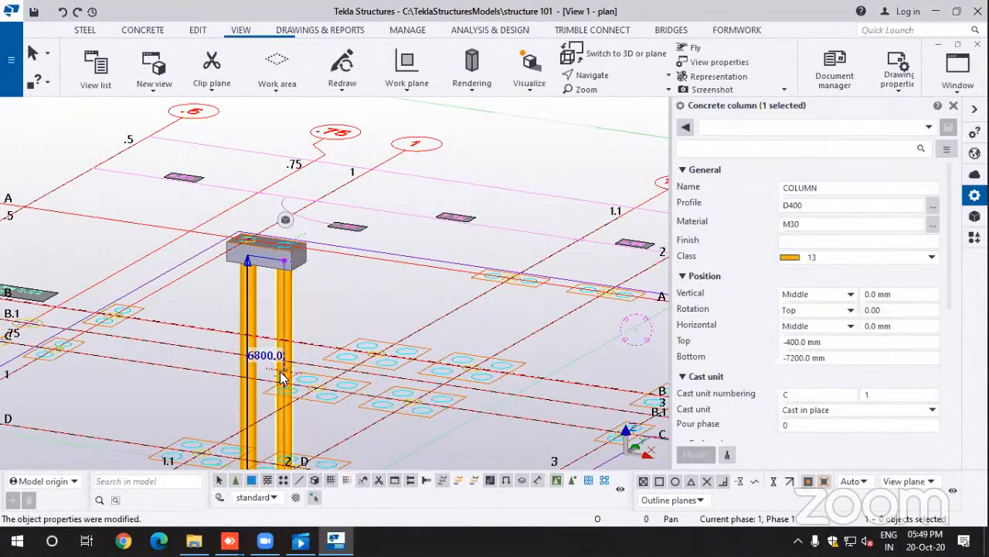
ctrl+middle_drag(282, 372, 320, 363)
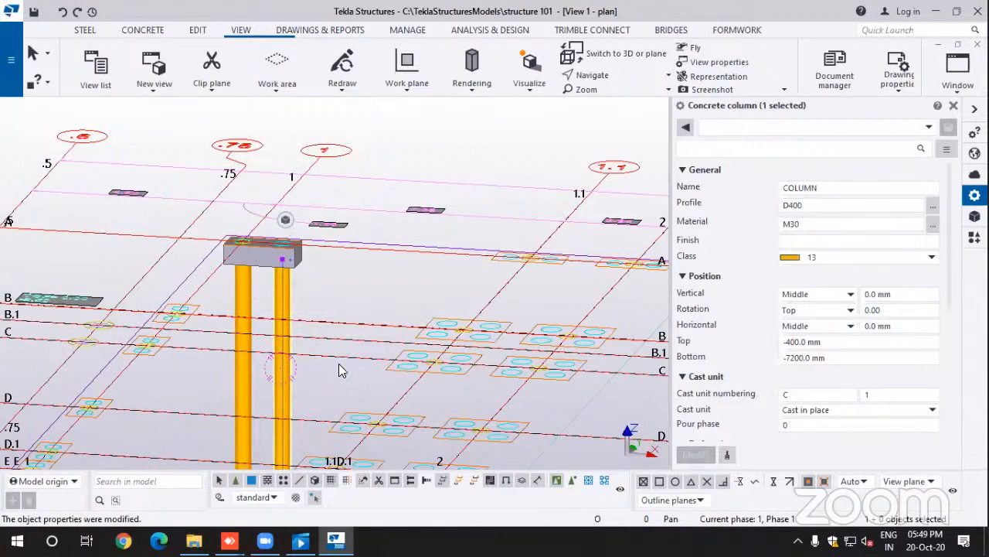
scroll(274, 374, down, 1)
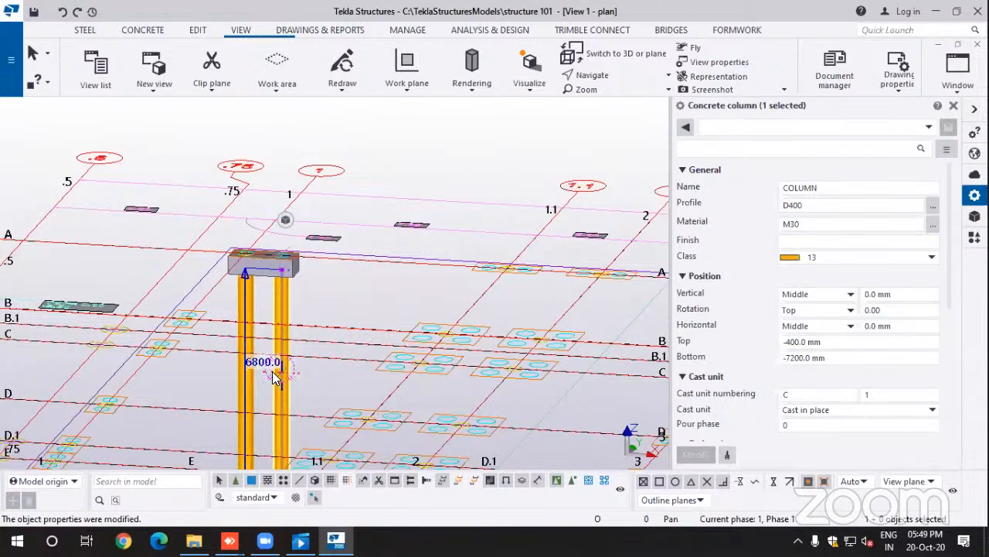
scroll(281, 270, up, 5)
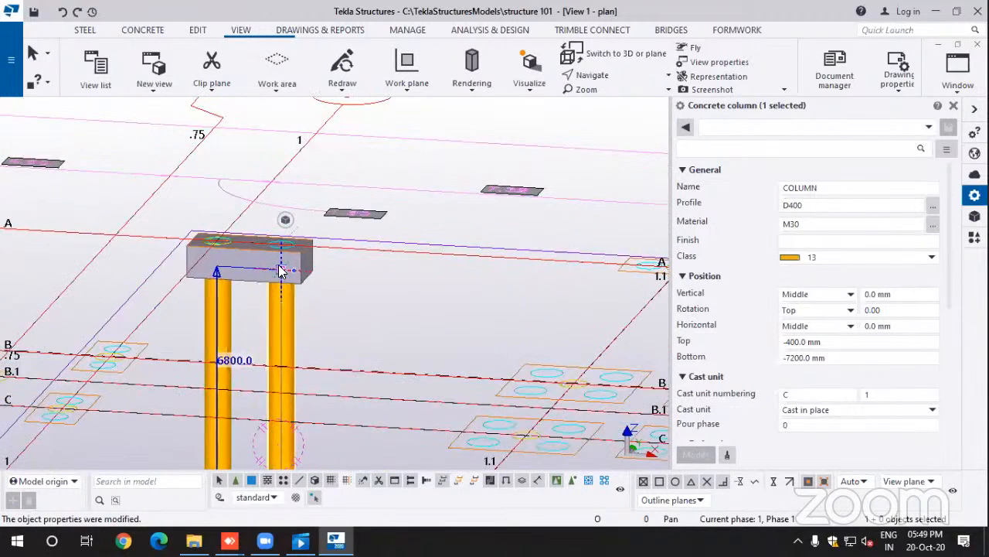
Step: Try the grayscale and wireframe displays of the parts in the view
click(484, 86)
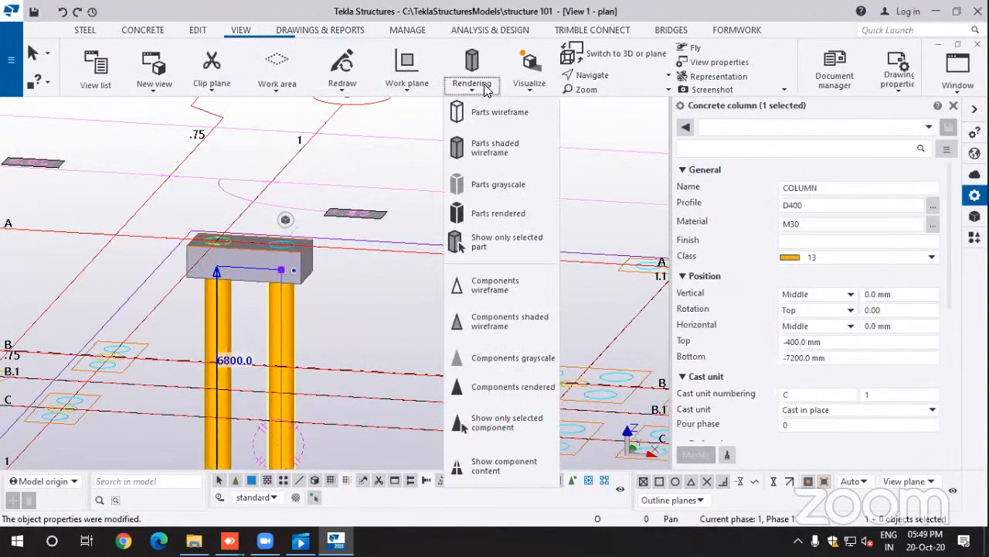
click(499, 184)
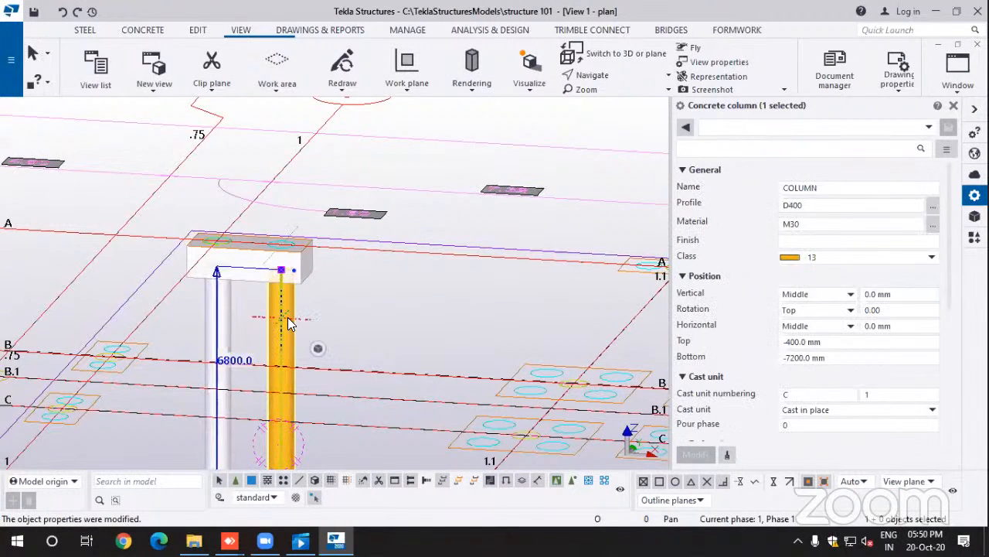
click(474, 90)
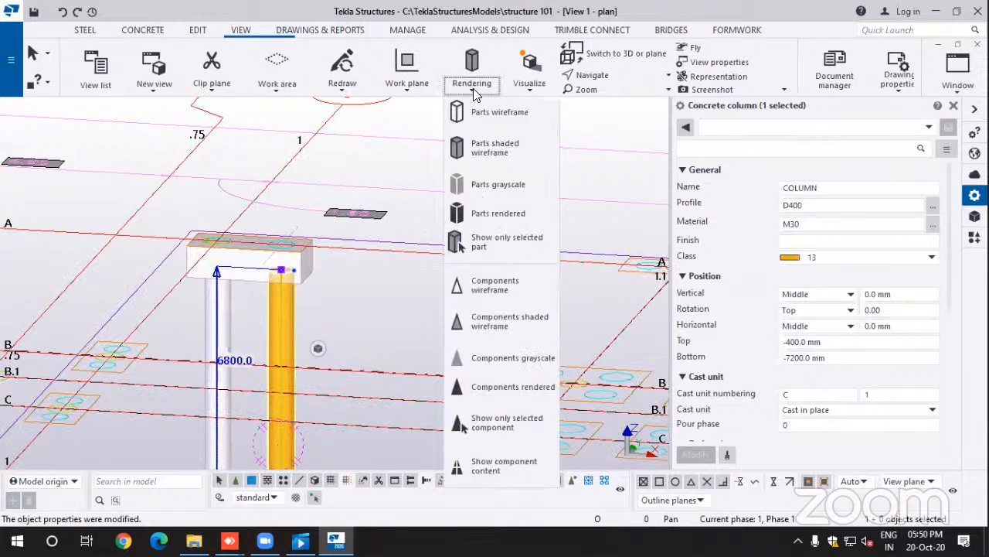
click(518, 128)
scroll(247, 270, up, 2)
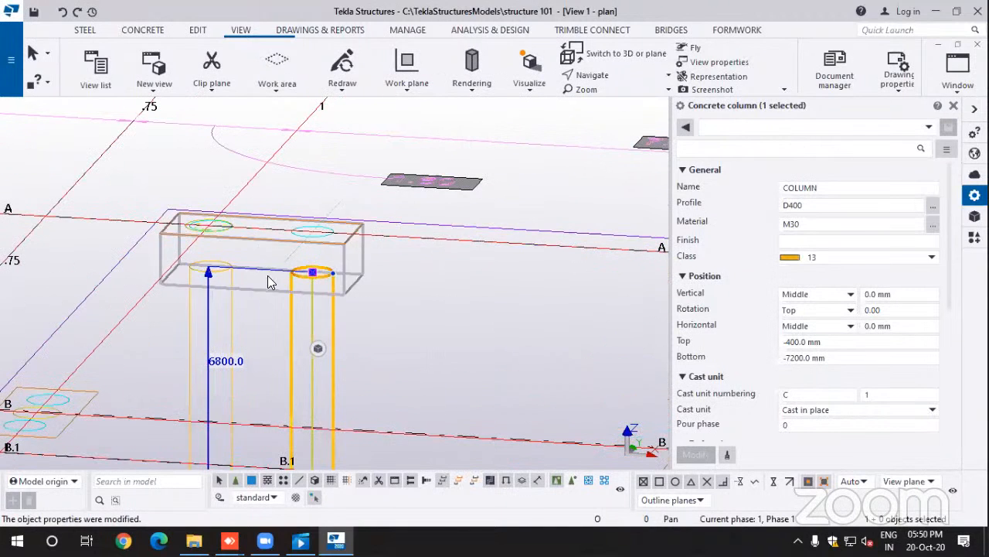
Step: Show the parts in the view as shaded wireframe and deselect the column
click(472, 84)
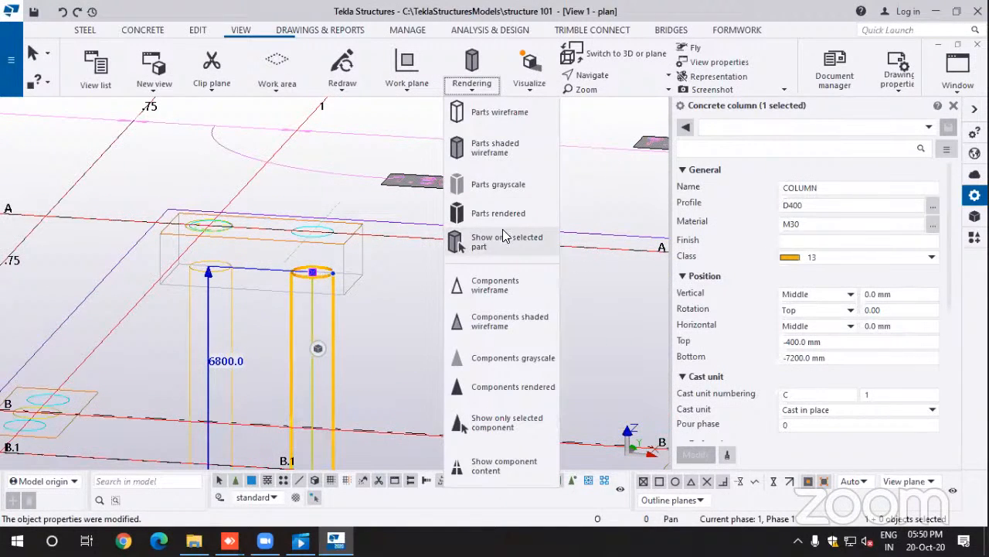
click(521, 180)
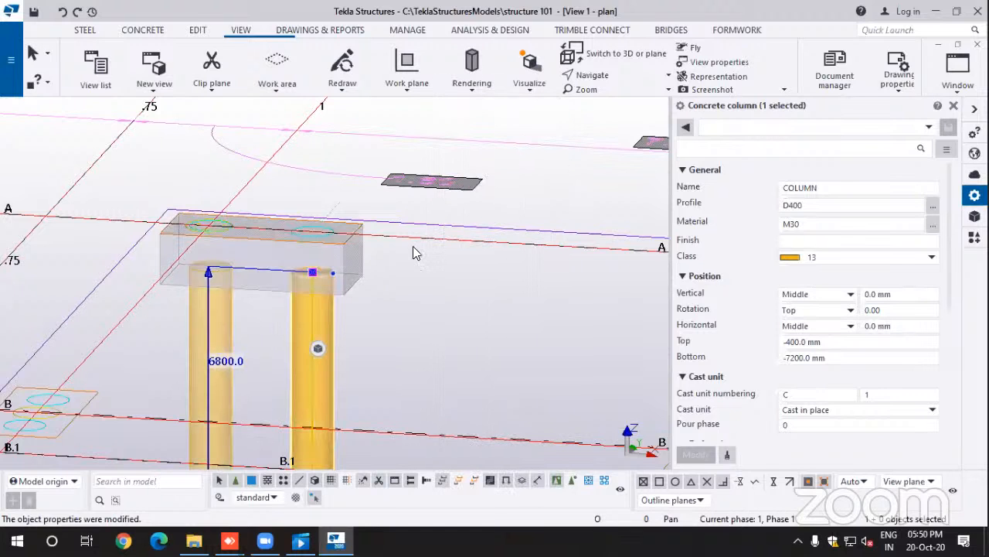
click(458, 336)
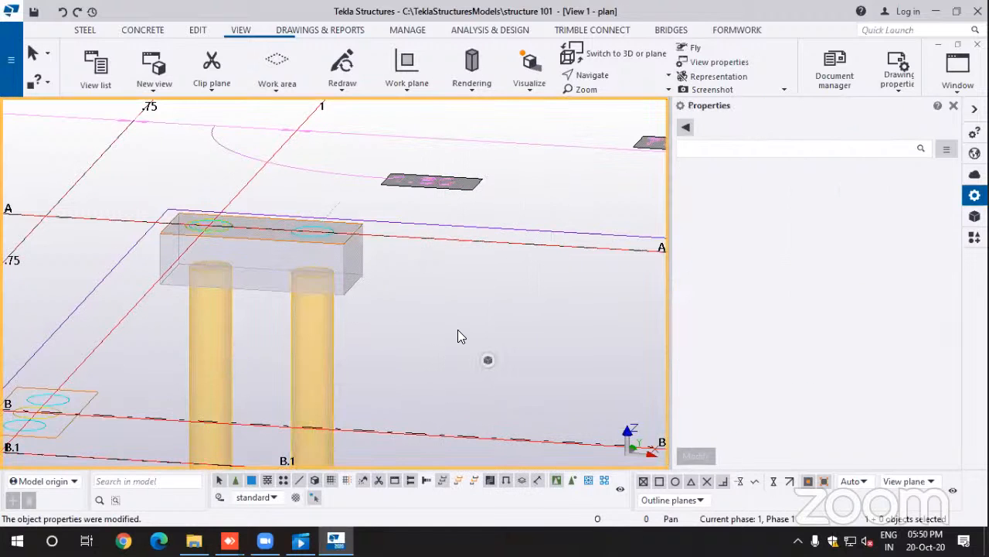
scroll(234, 286, up, 4)
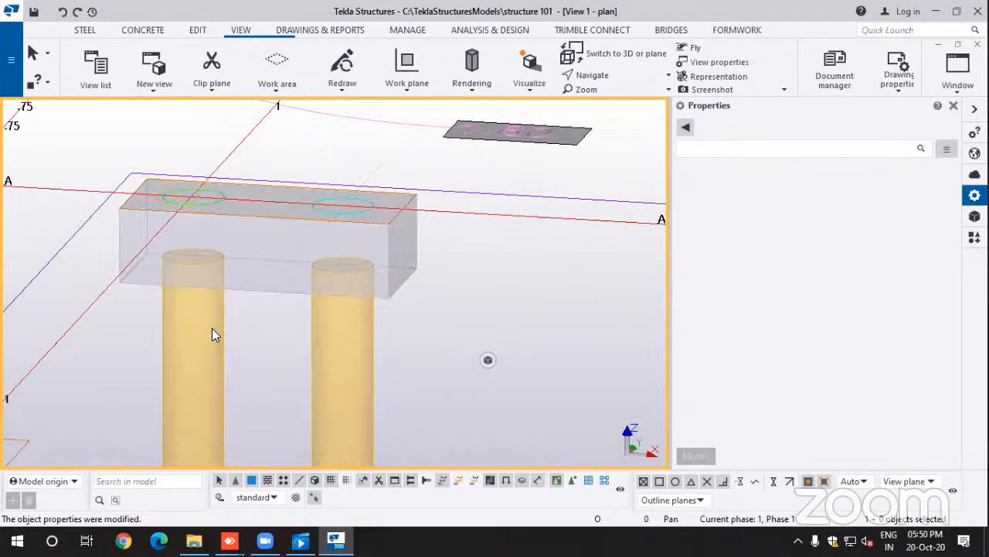
Step: Cut the western column with a part cut, using the pad footing at A-1 as the cutting part
click(166, 335)
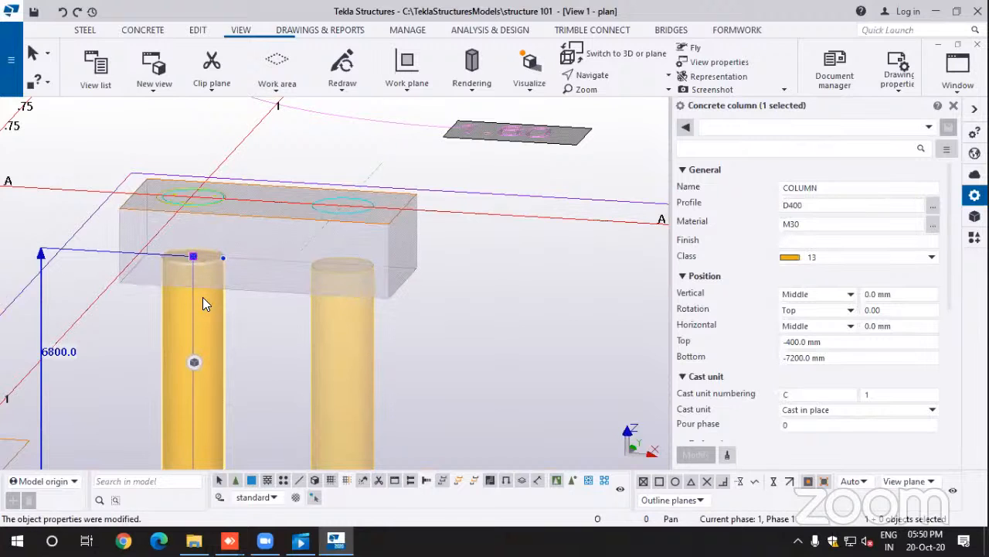
click(193, 257)
click(202, 32)
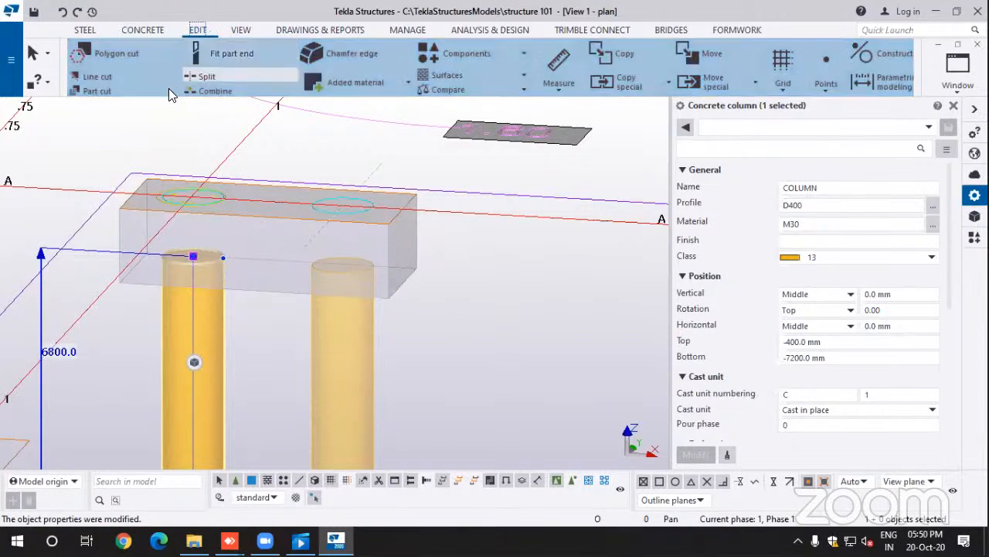
click(101, 93)
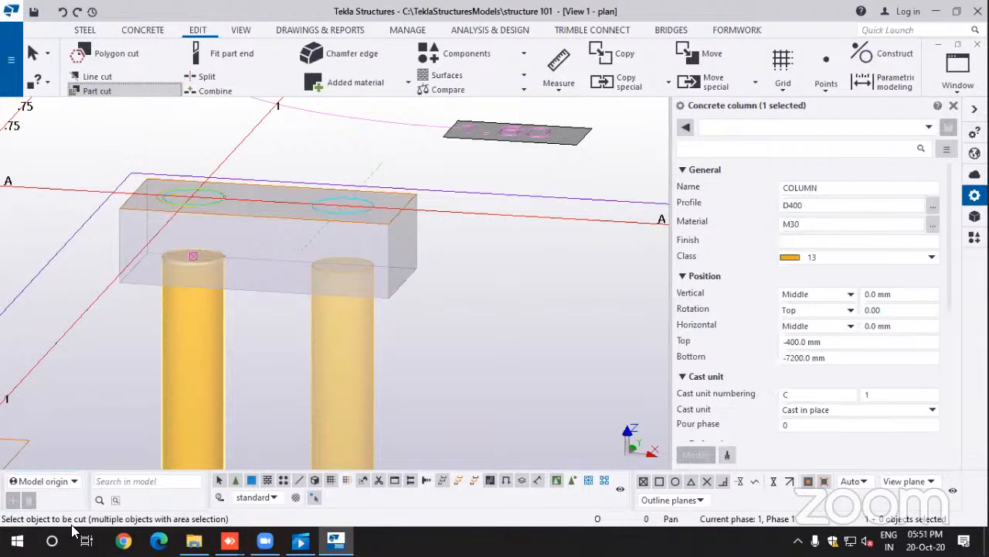
click(163, 346)
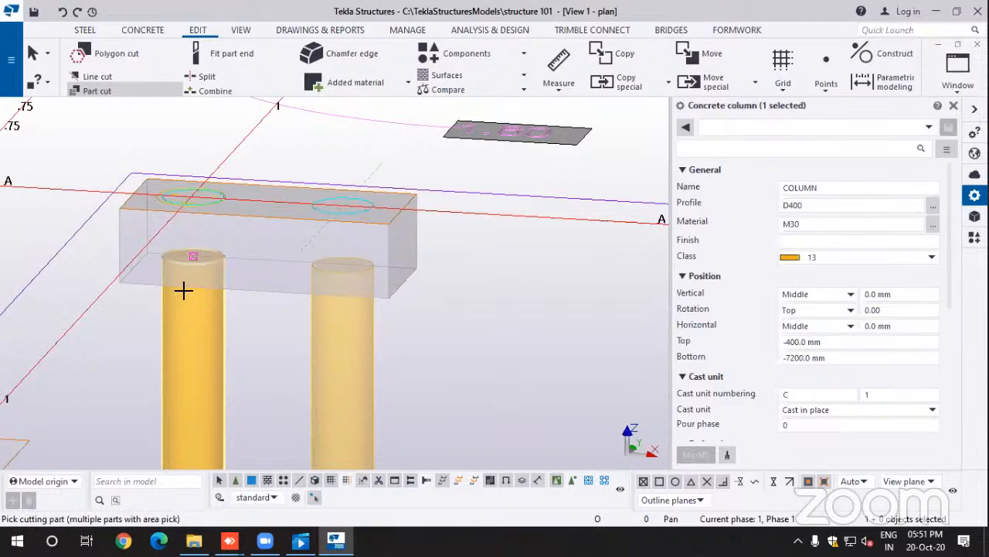
click(233, 290)
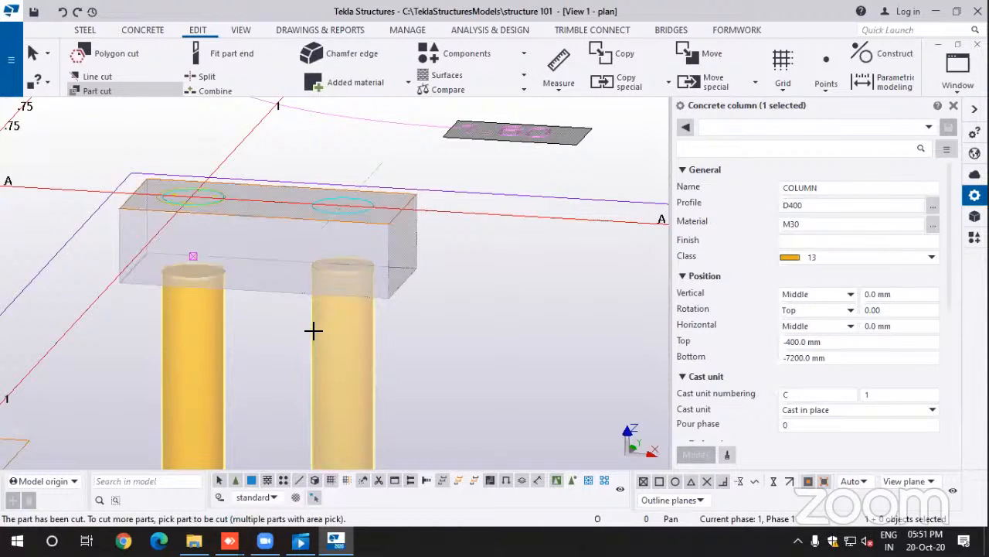
Step: Cut the eastern column with a part cut, using the same pad footing as the cutting part
click(103, 91)
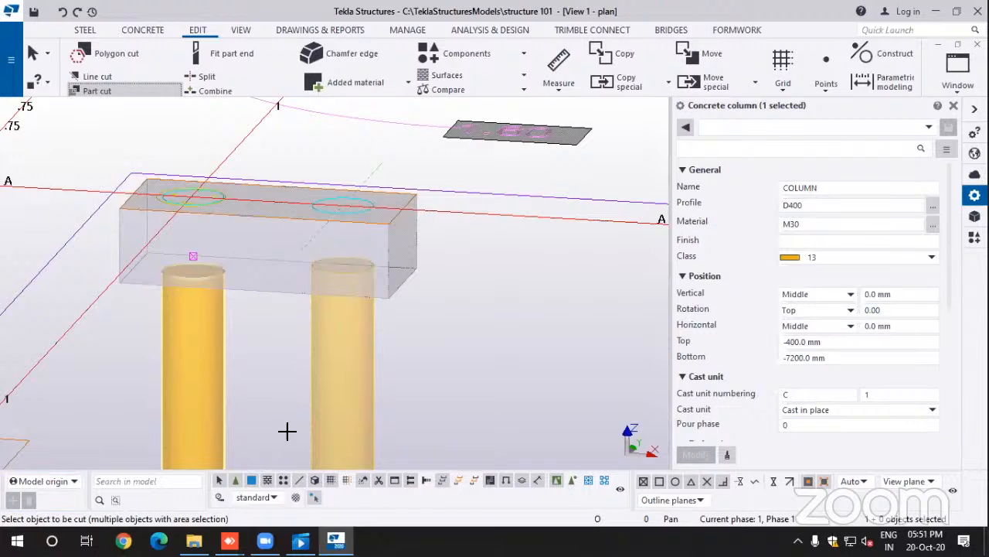
click(310, 394)
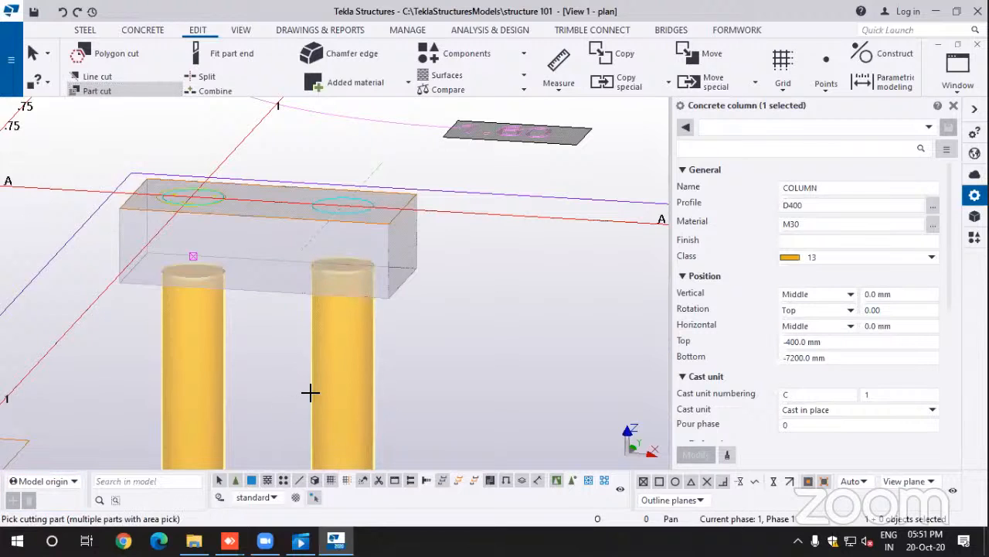
click(280, 297)
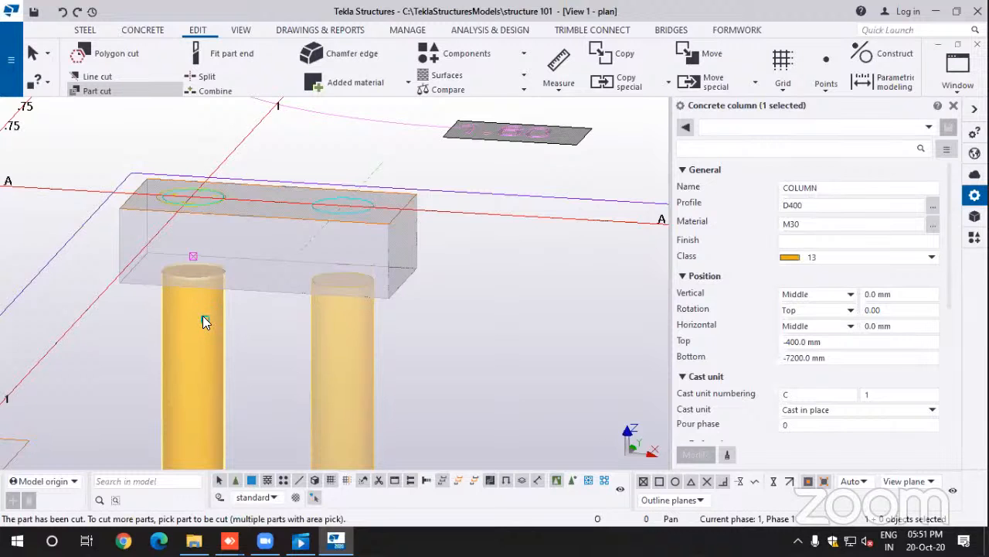
Step: Examine the cut tops of both columns at the underside of the pad footing from a low angle
key(Up)
key(Up)
key(Up)
key(Up)
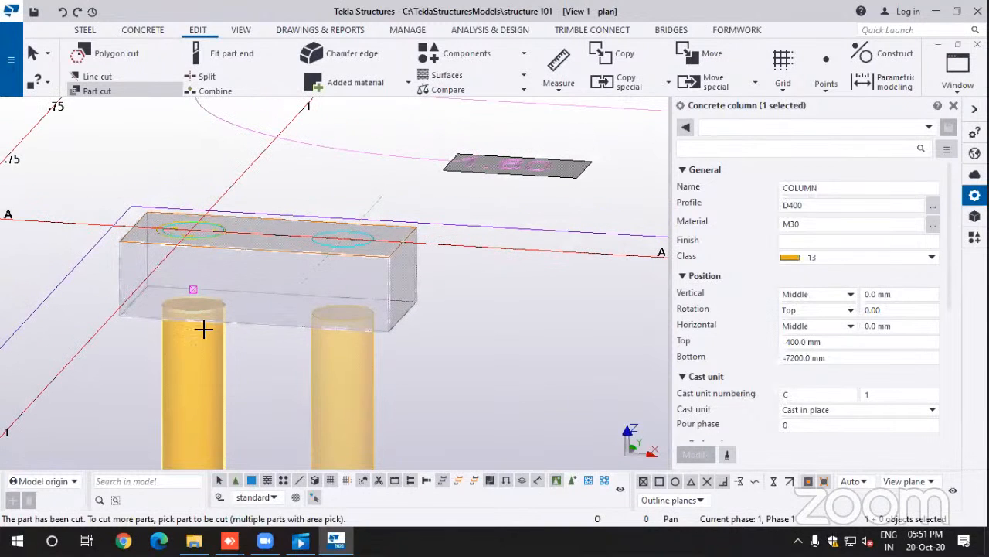
click(204, 330)
ctrl+middle_drag(207, 350, 217, 334)
scroll(217, 337, down, 2)
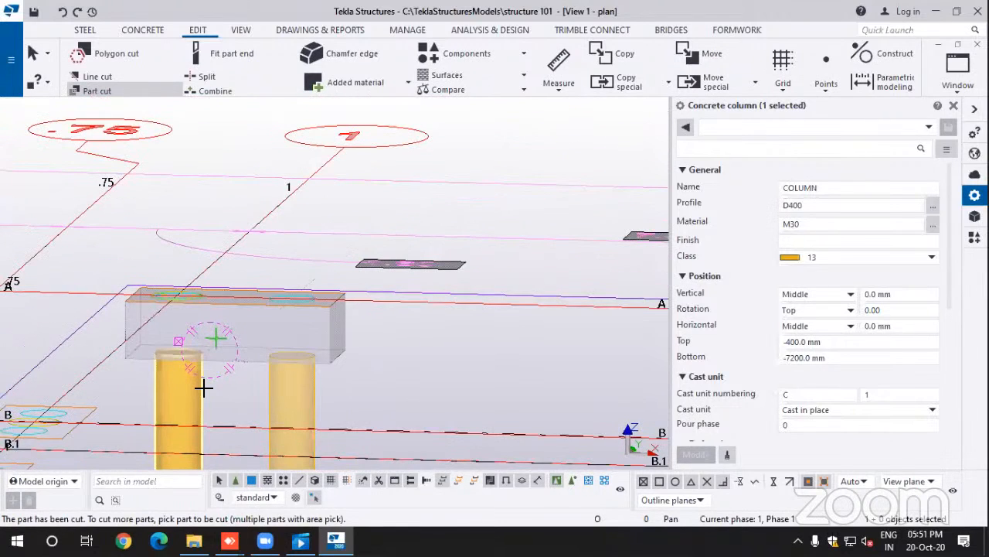
middle_drag(204, 388, 255, 295)
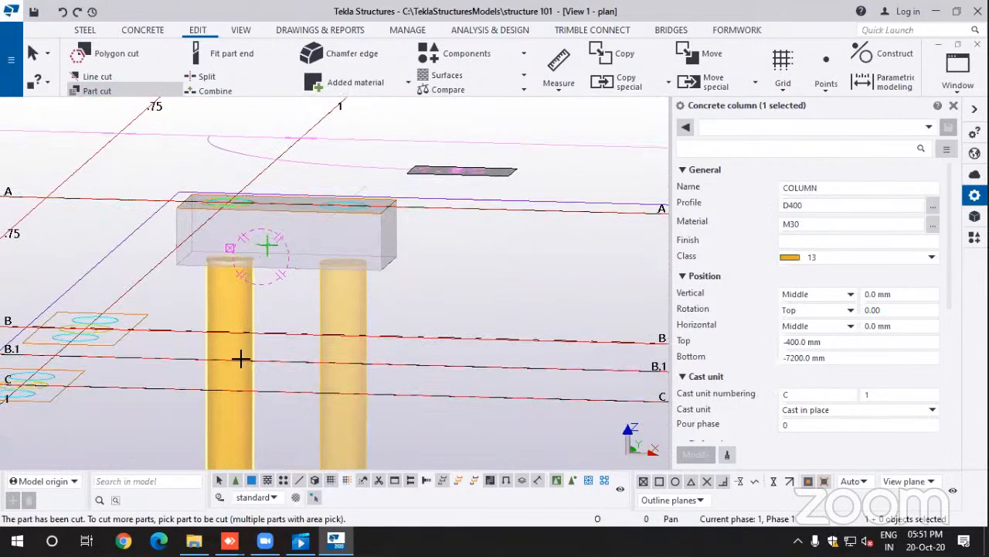
mouse_move(240, 358)
ctrl+middle_down()
mouse_move(260, 323)
mouse_move(241, 341)
ctrl+middle_up()
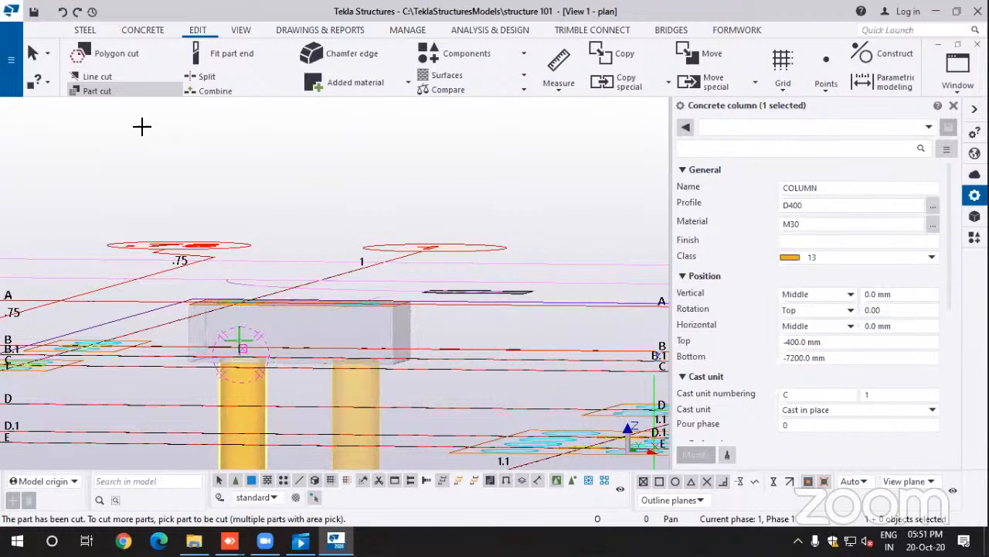
click(255, 388)
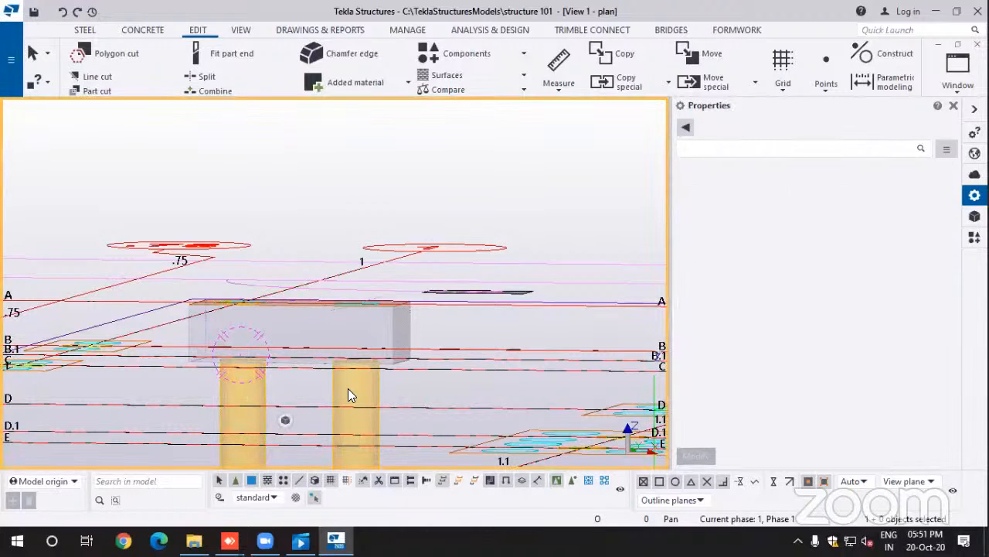
Step: Select the eastern column and inspect its top end point inside the footing
click(378, 387)
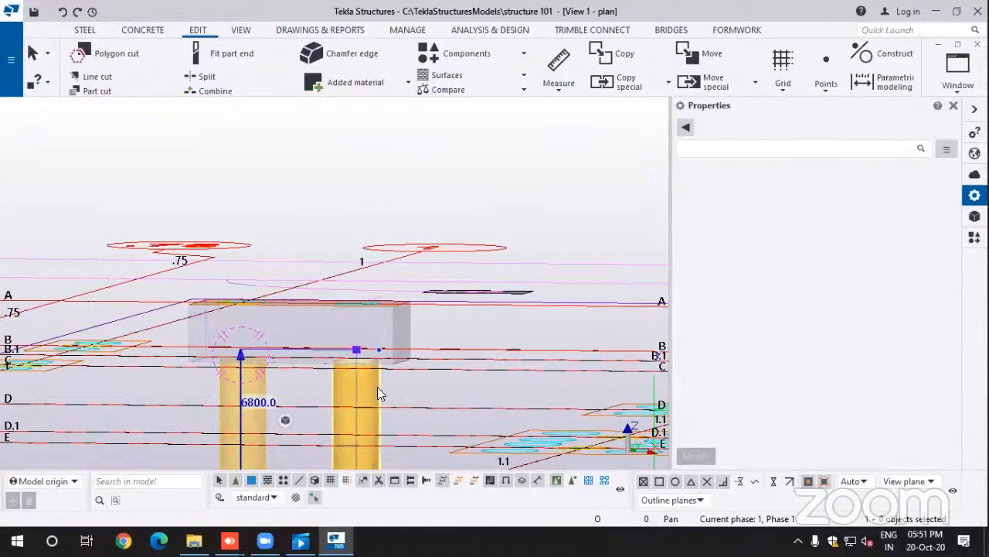
click(356, 350)
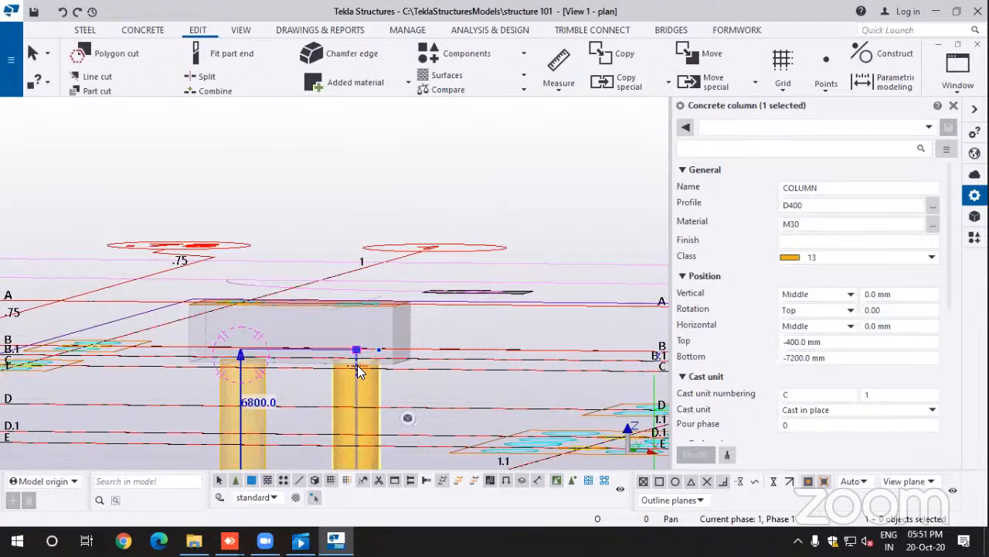
click(358, 350)
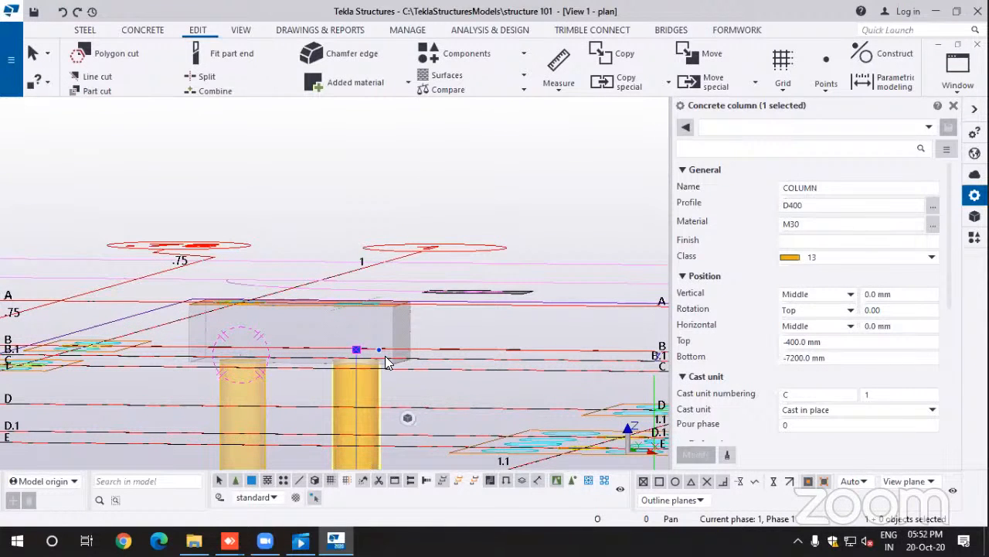
Step: Set the plan view's angle to Plane, with rotation around Z and rotation around X both 0
click(957, 73)
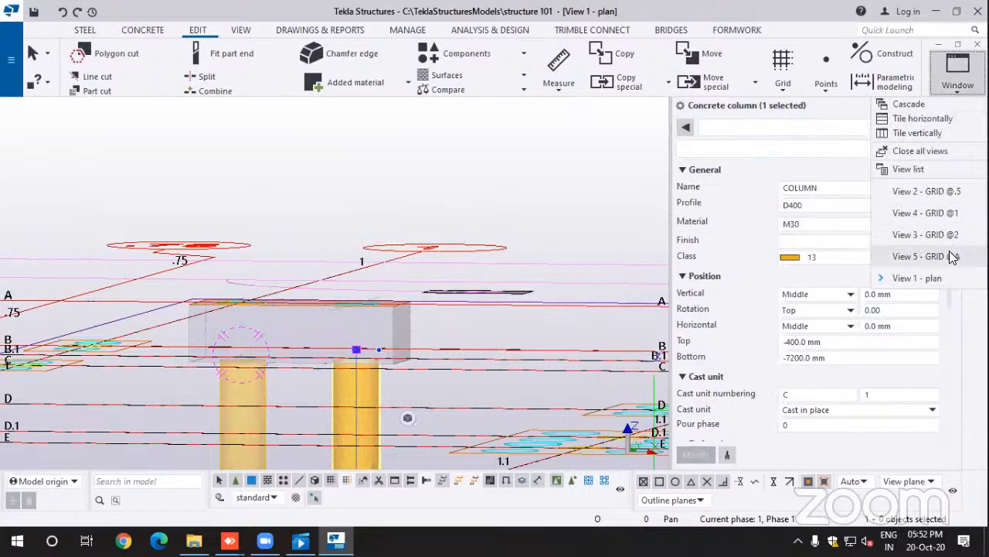
click(923, 275)
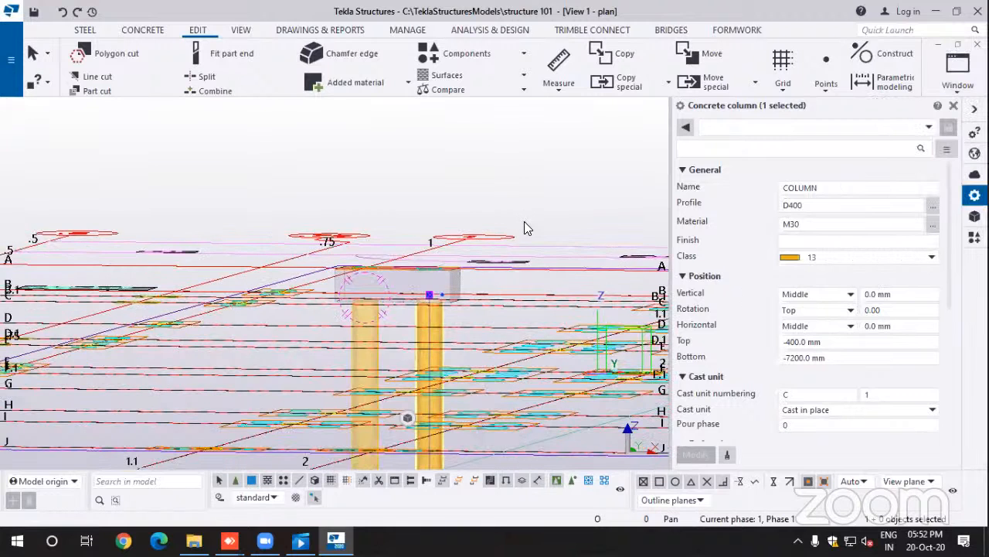
double_click(538, 203)
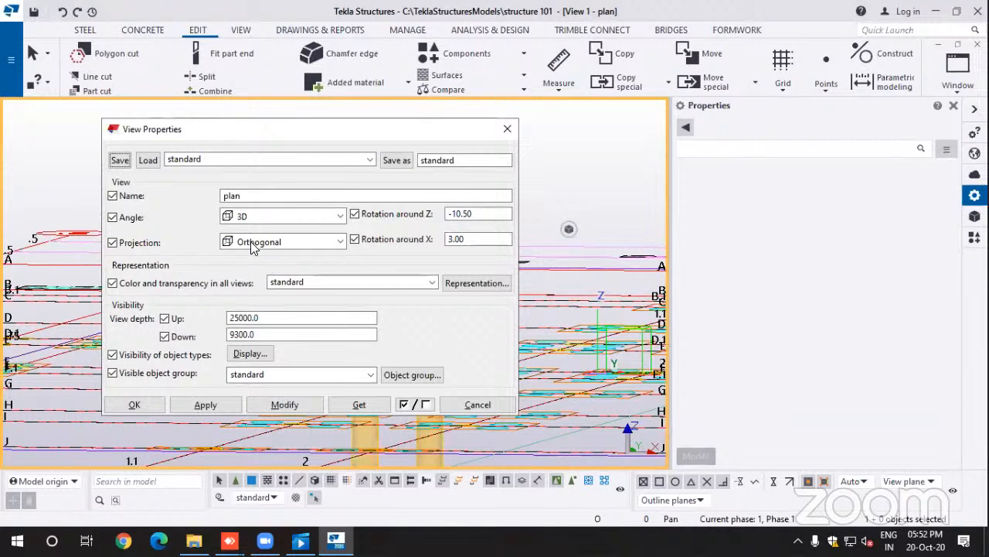
click(340, 215)
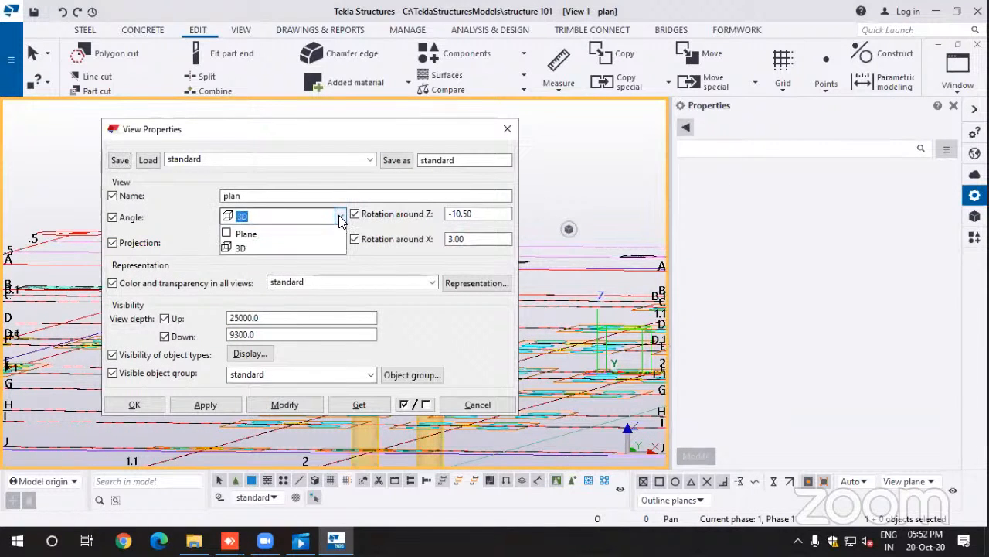
click(250, 234)
double_click(462, 213)
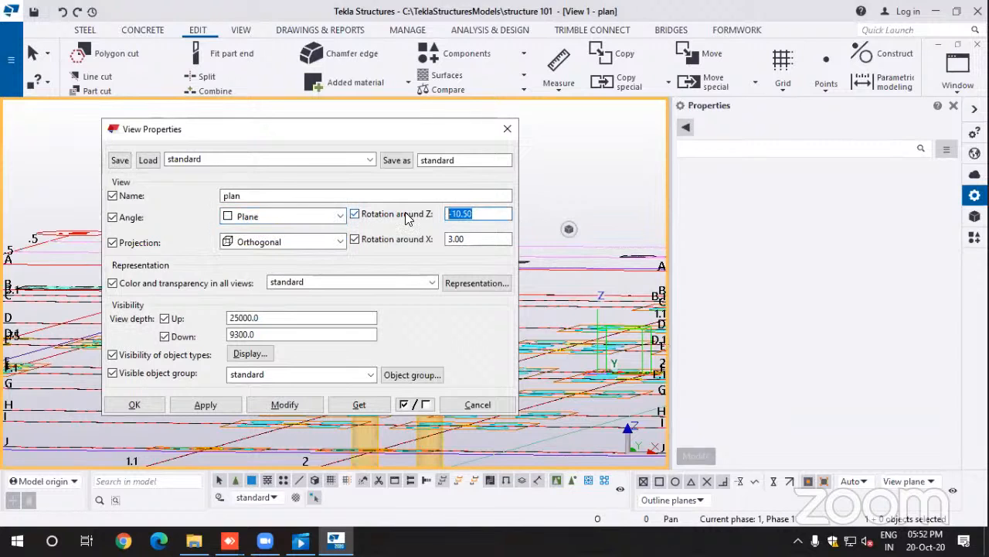
text(0)
key(Tab)
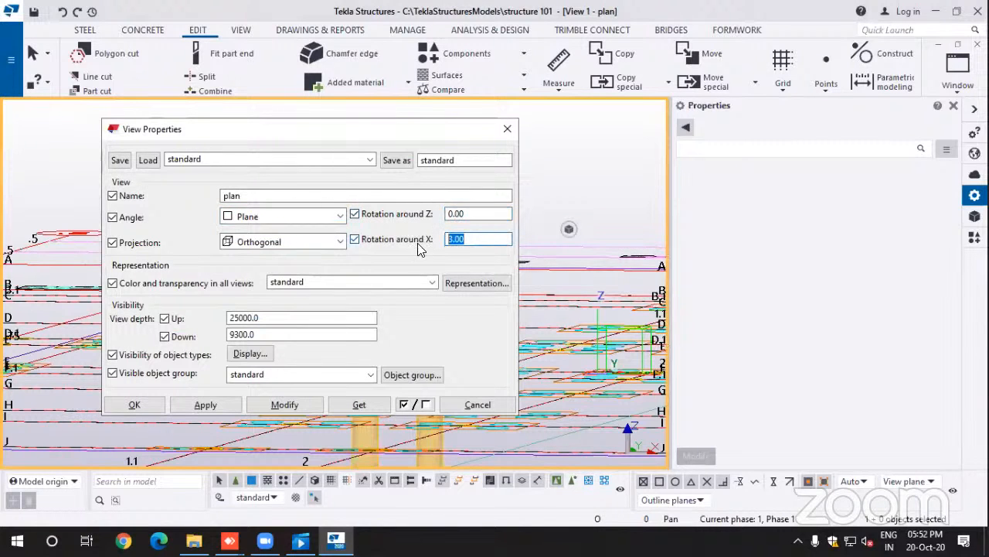
text(0)
click(290, 403)
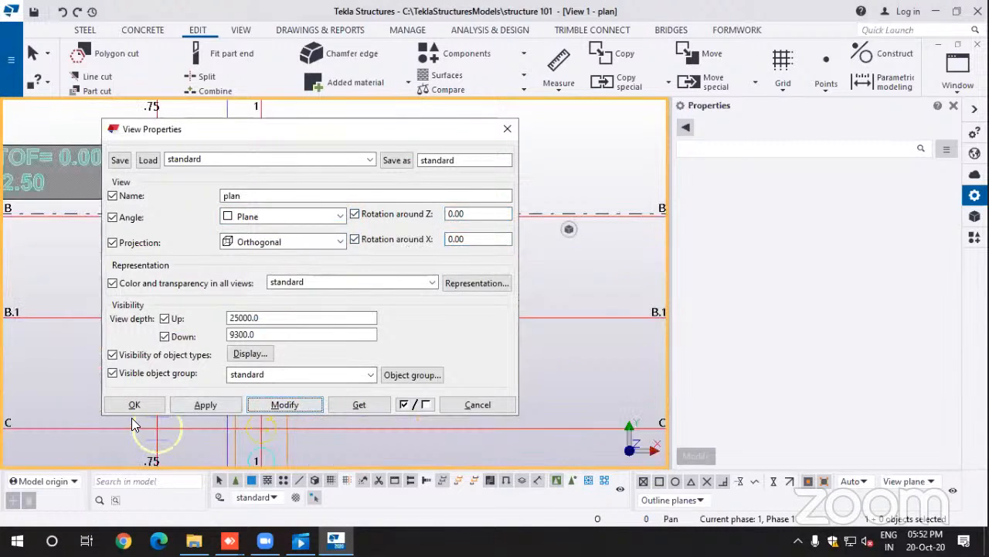
click(133, 407)
Step: Locate grid A-1 in the plan view and select the pad footing together with its two columns
scroll(305, 235, down, 8)
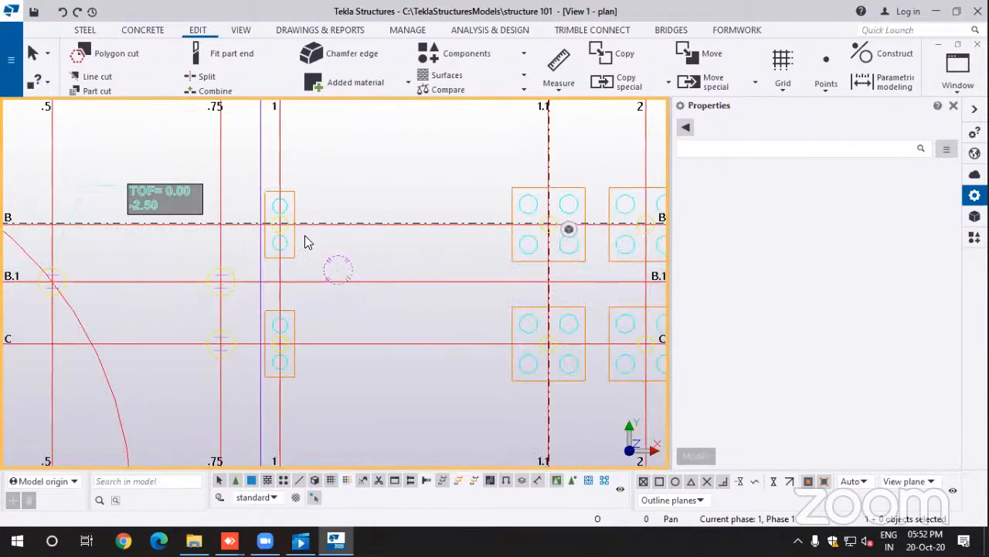
scroll(305, 236, down, 1)
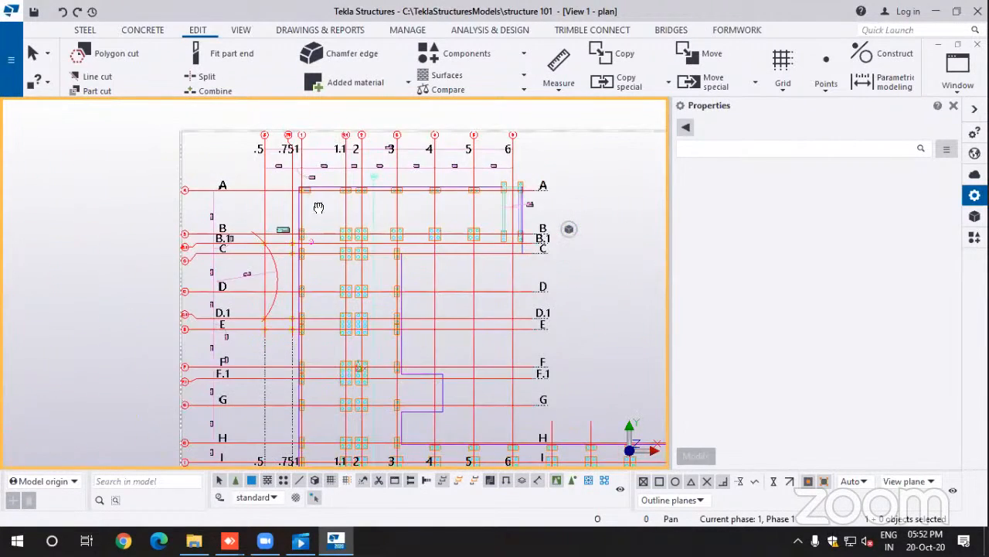
middle_drag(318, 208, 320, 280)
scroll(310, 237, up, 1)
scroll(310, 259, up, 7)
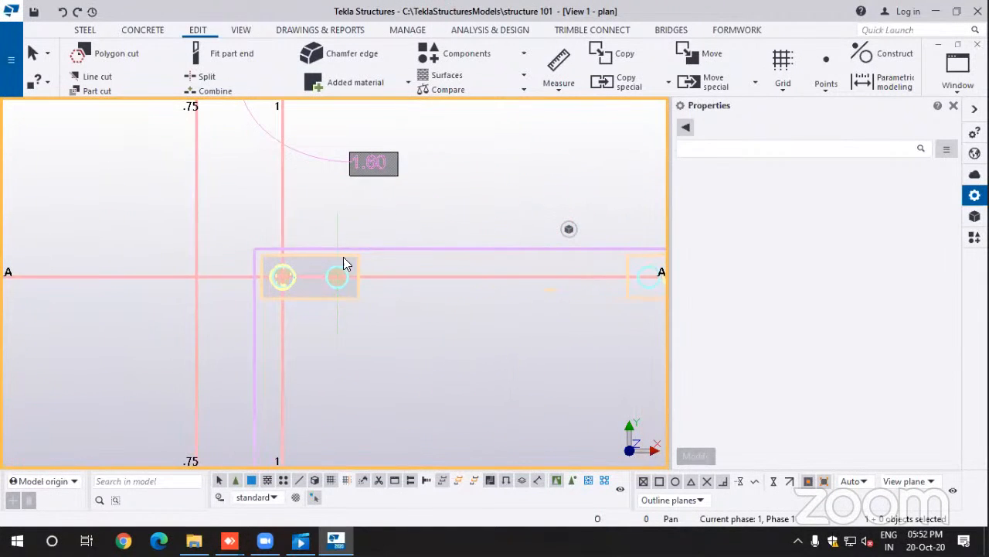
scroll(313, 278, up, 3)
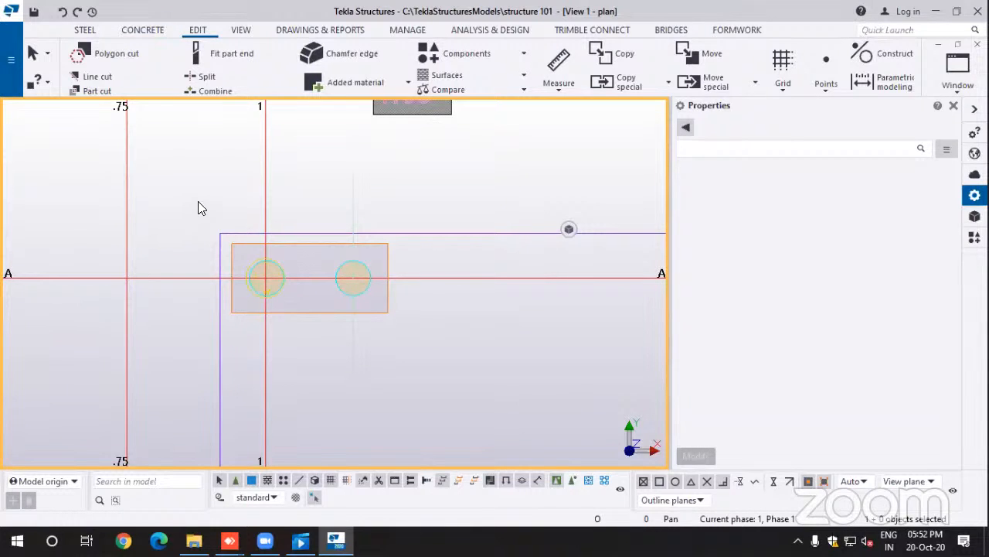
drag(197, 205, 414, 340)
Step: Compare the modelled footing at A-1 with the neighbouring footing outlines along grid A, and clear the selection
scroll(370, 327, down, 3)
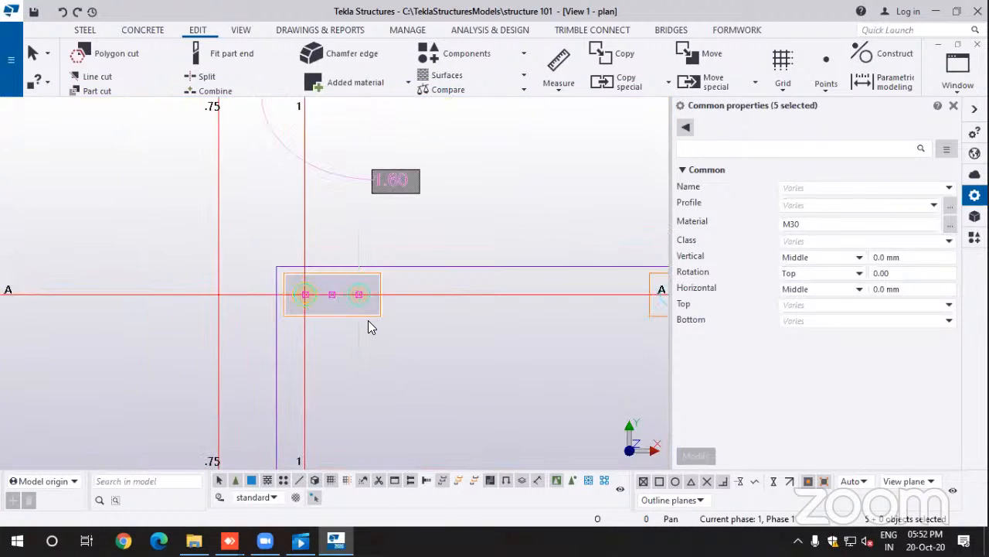
scroll(422, 320, down, 6)
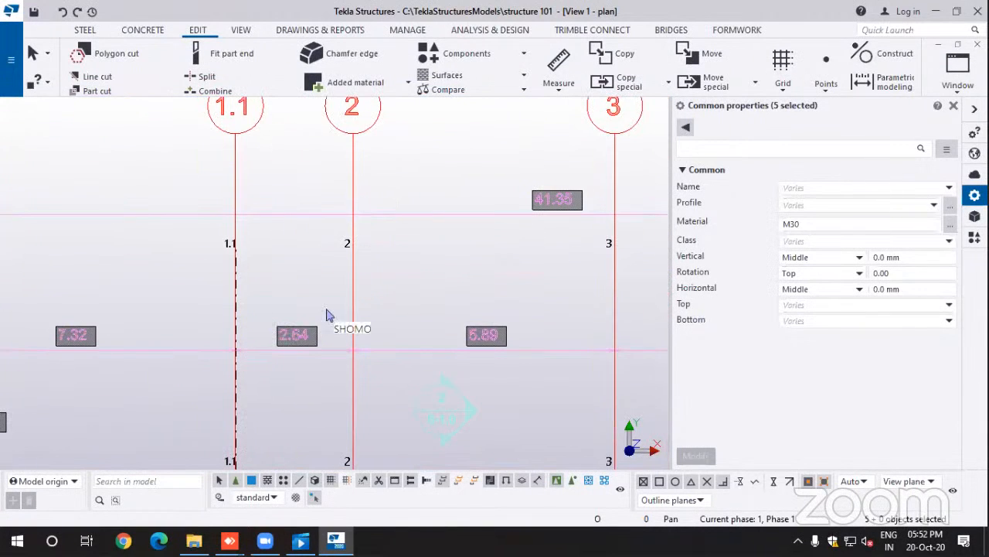
middle_drag(273, 354, 295, 289)
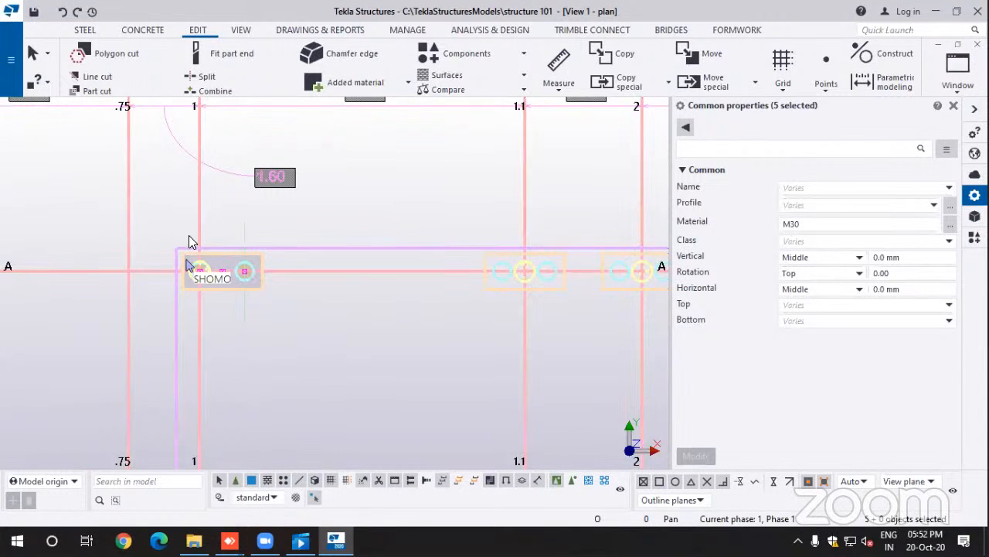
scroll(205, 269, up, 2)
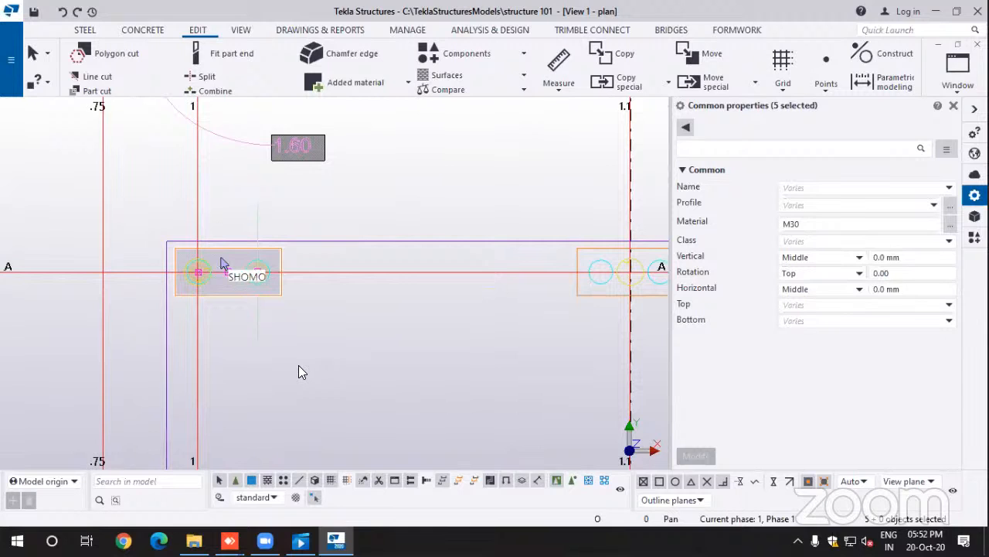
click(223, 263)
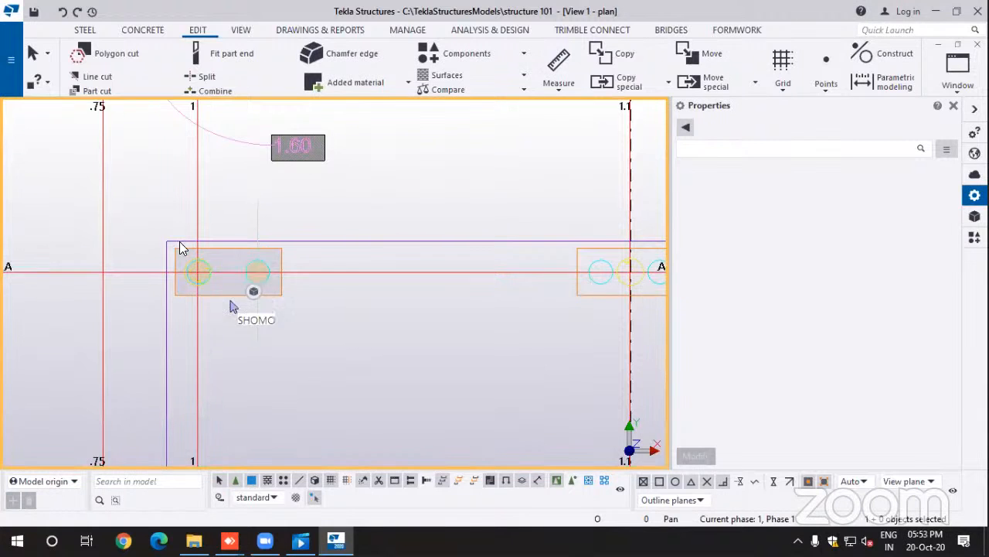
scroll(520, 213, down, 2)
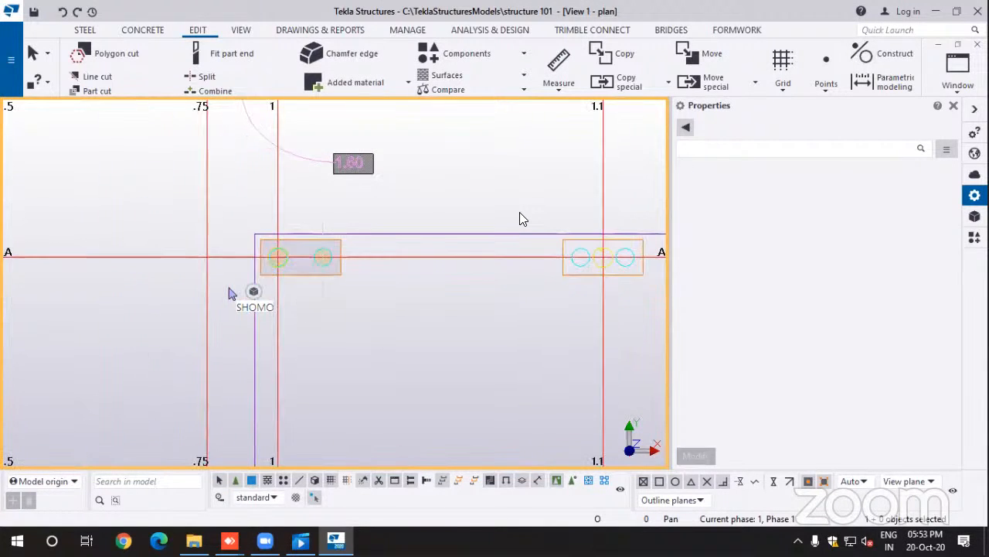
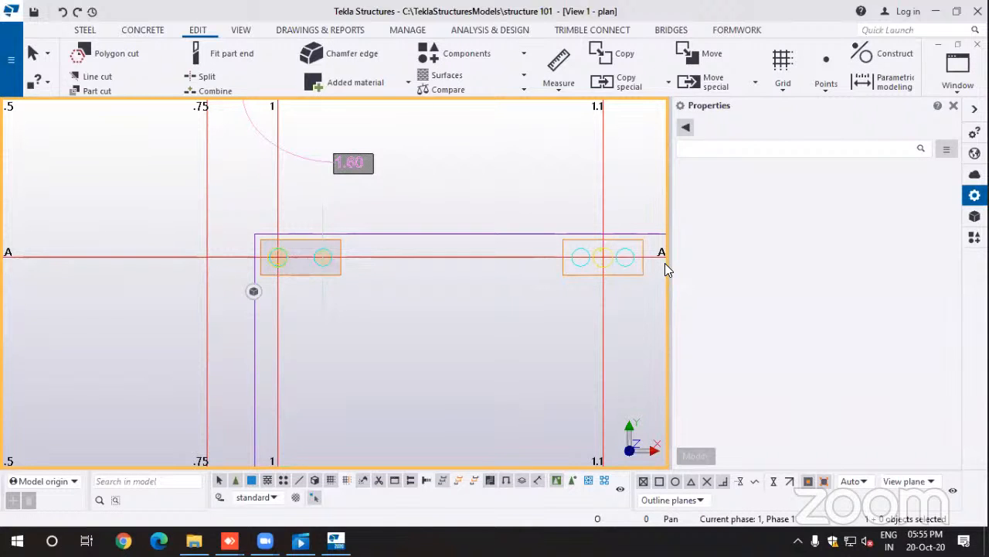
Step: Examine the footing layout on the reference drawing across grids A to E and 1 to 6
scroll(496, 305, down, 2)
scroll(491, 303, down, 2)
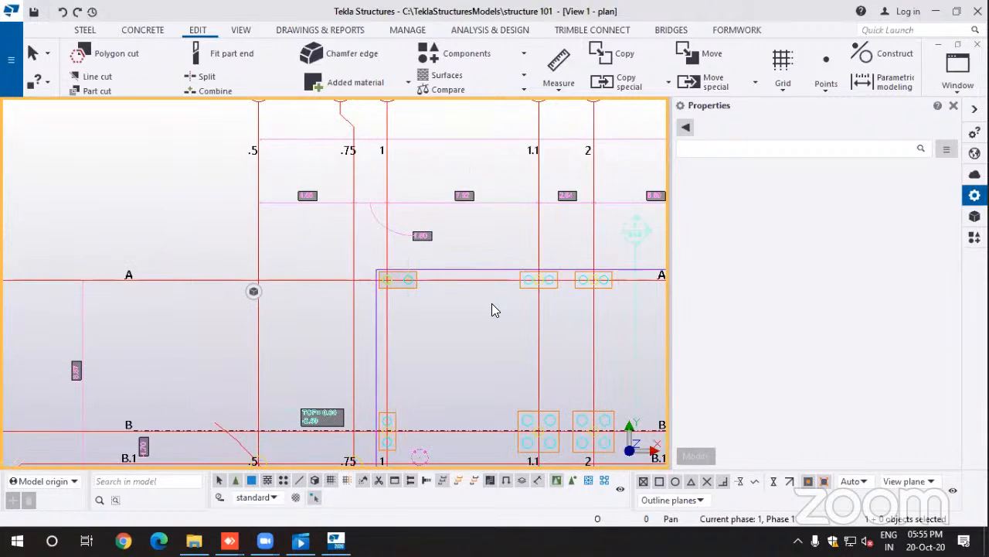
scroll(470, 303, down, 2)
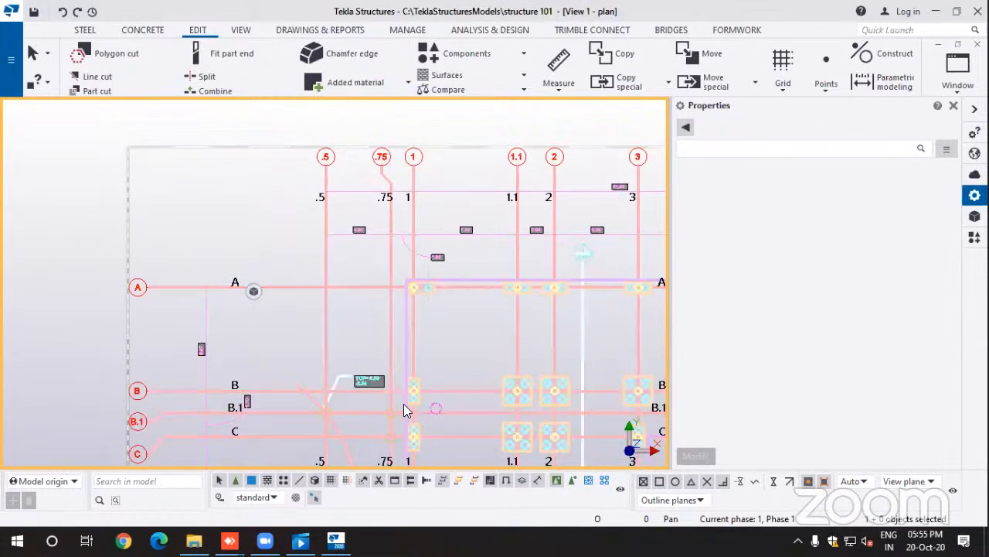
scroll(325, 306, down, 2)
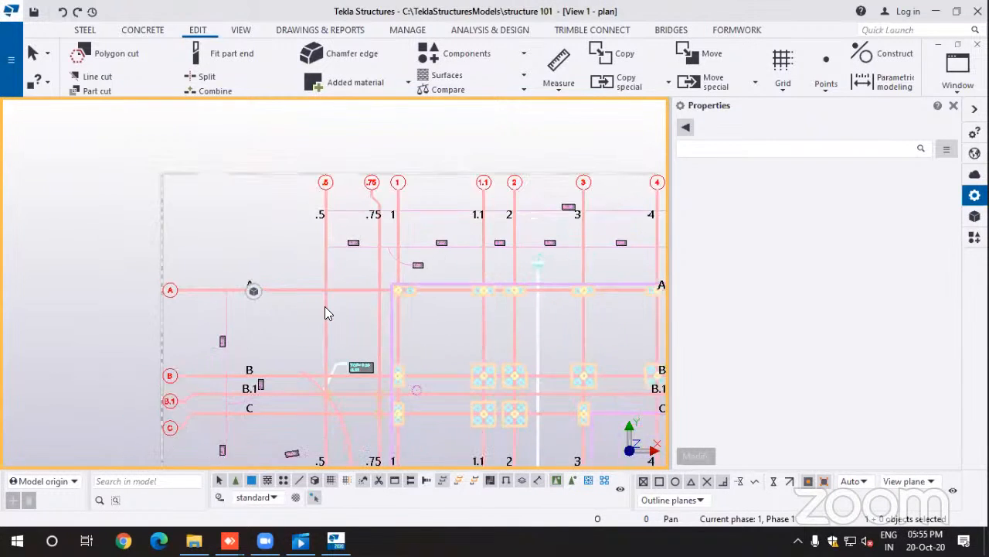
middle_drag(482, 363, 367, 259)
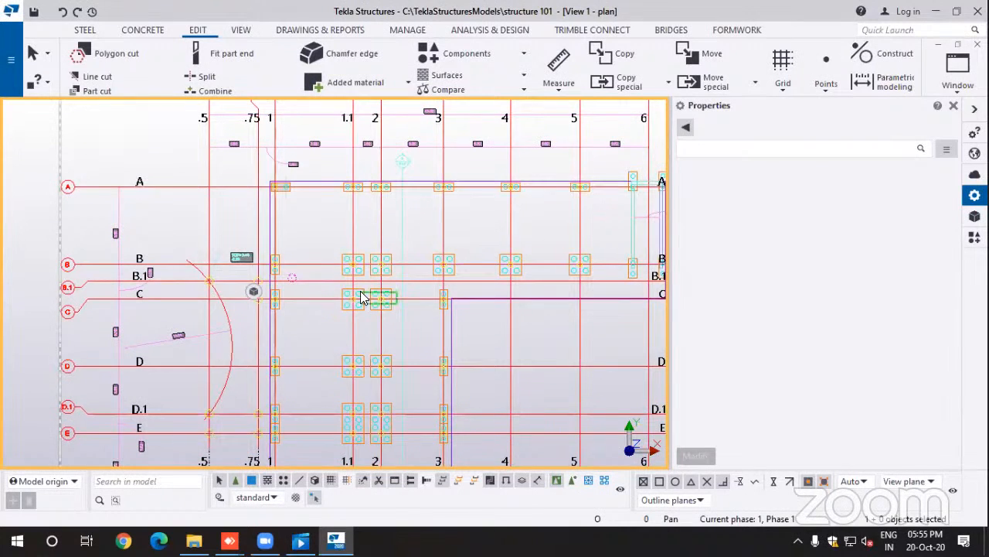
drag(398, 304, 296, 230)
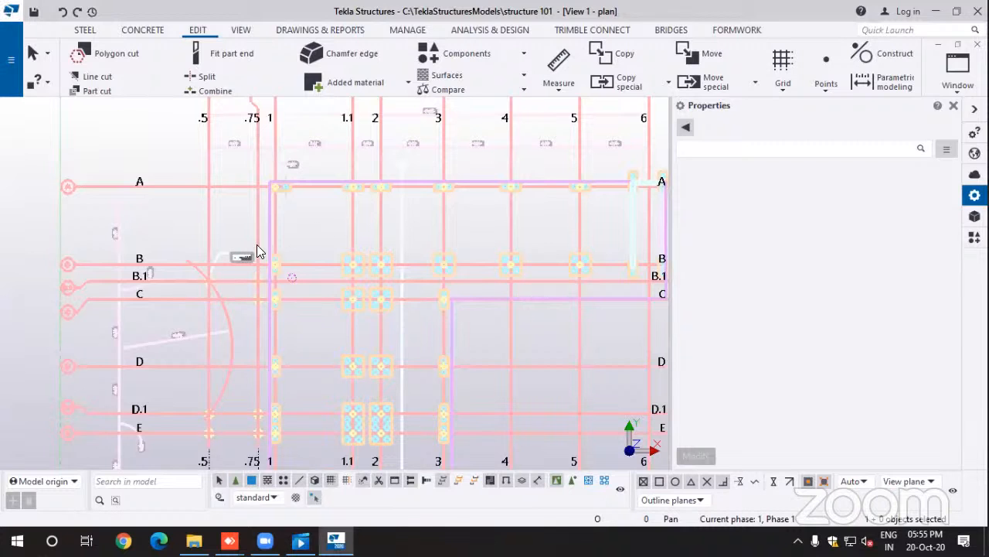
scroll(272, 184, down, 1)
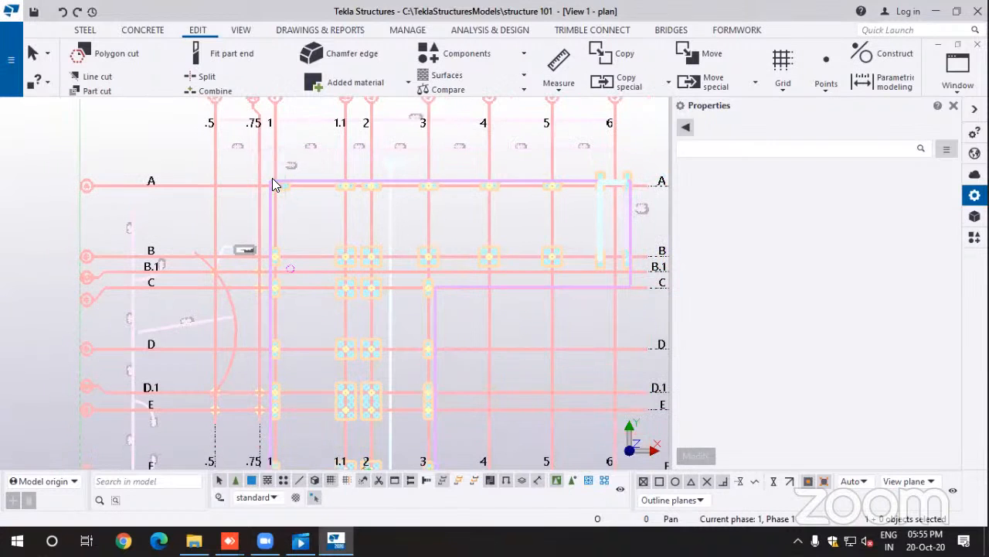
middle_drag(408, 207, 365, 278)
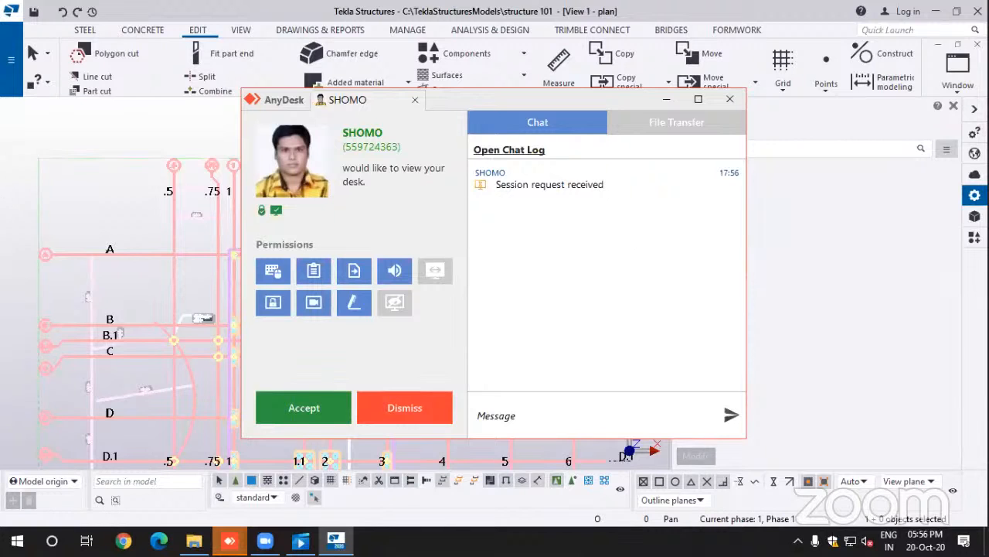
Step: Accept the incoming AnyDesk viewing request and minimise the AnyDesk window
click(305, 410)
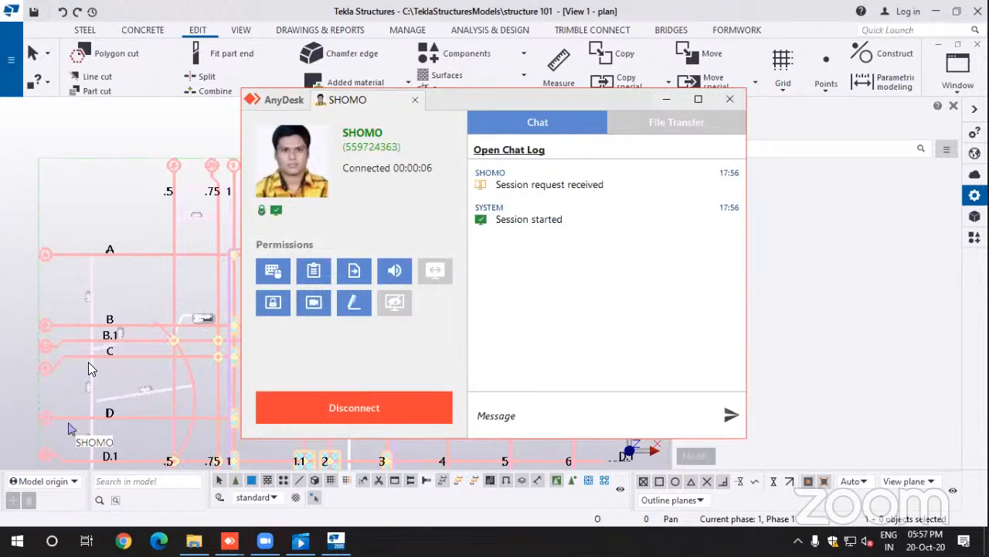
click(666, 106)
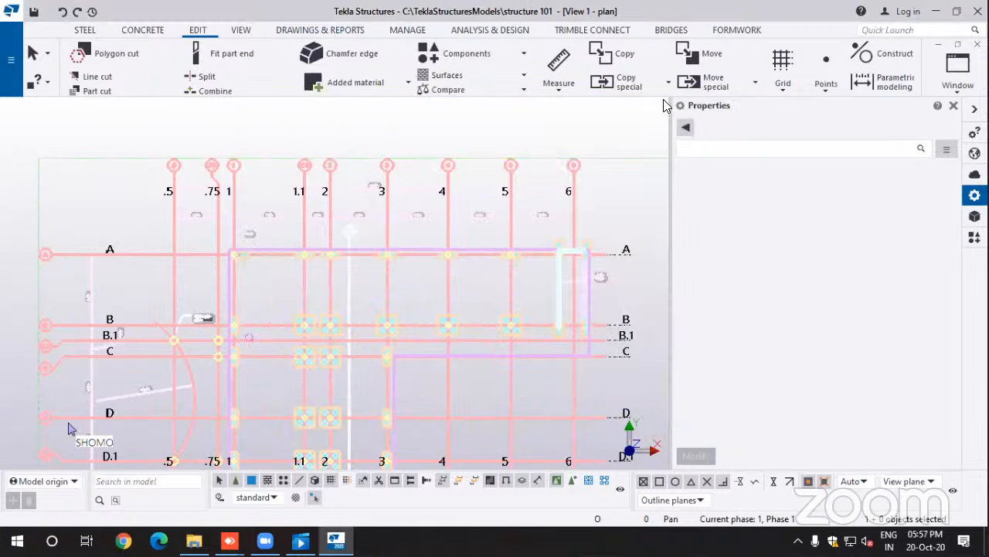
Step: Select the rectangular grid and inspect its Y and X coordinate values
click(626, 259)
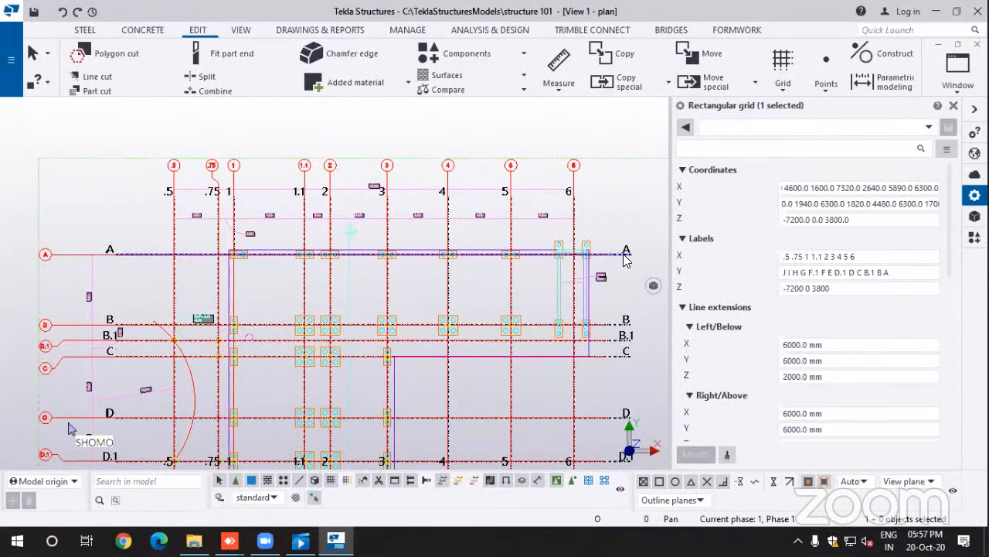
click(798, 203)
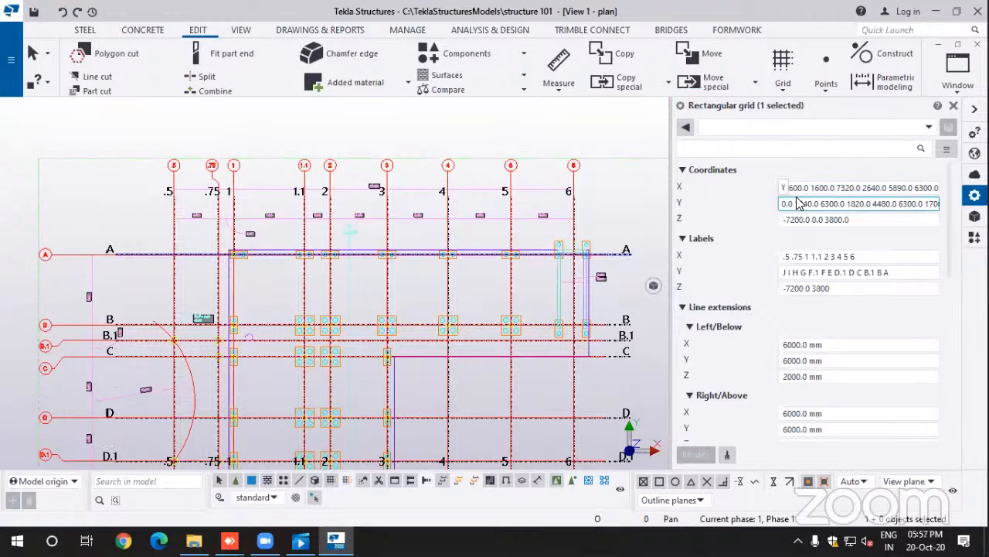
click(806, 190)
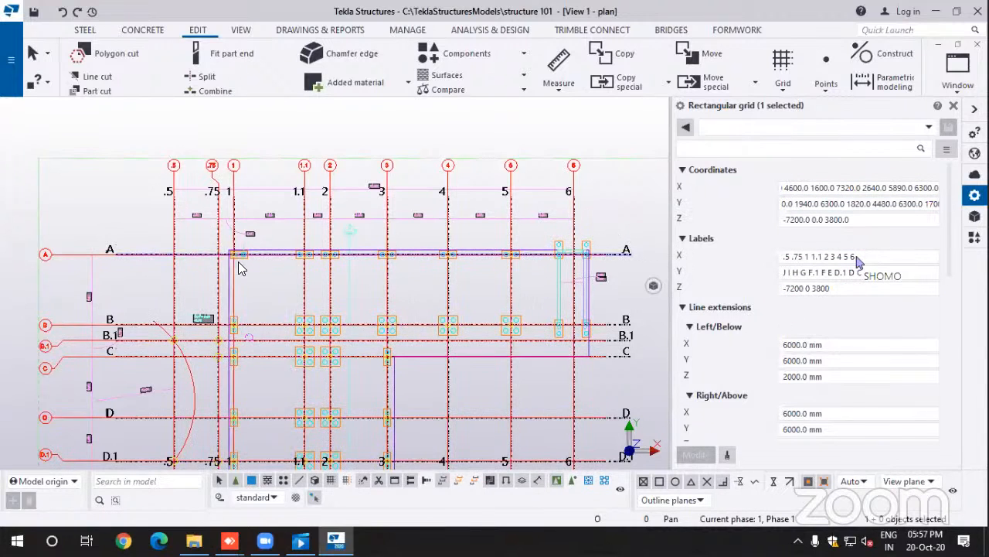
Step: Examine the pad footing and its two columns at grid A-1 up close in plan
scroll(238, 263, up, 6)
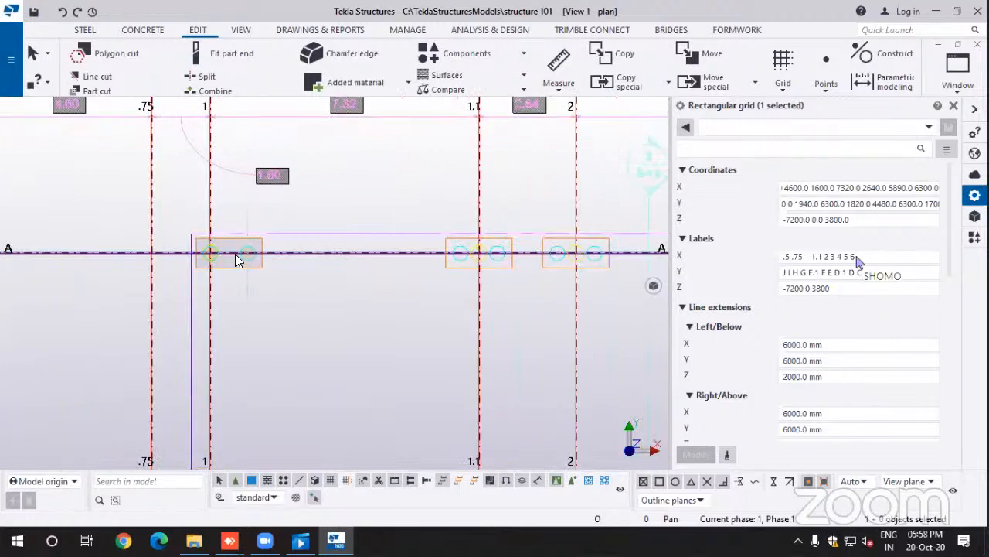
scroll(239, 259, up, 1)
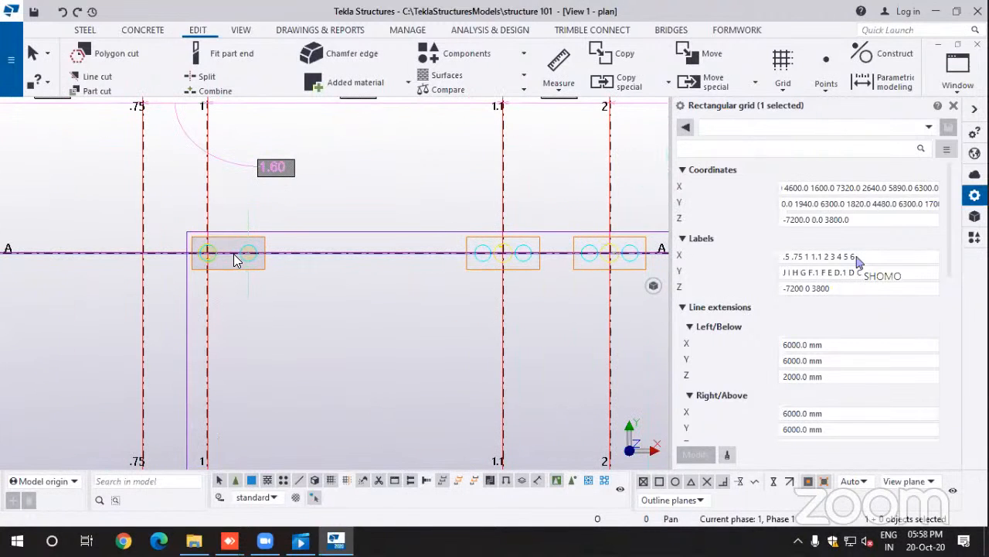
scroll(238, 262, up, 3)
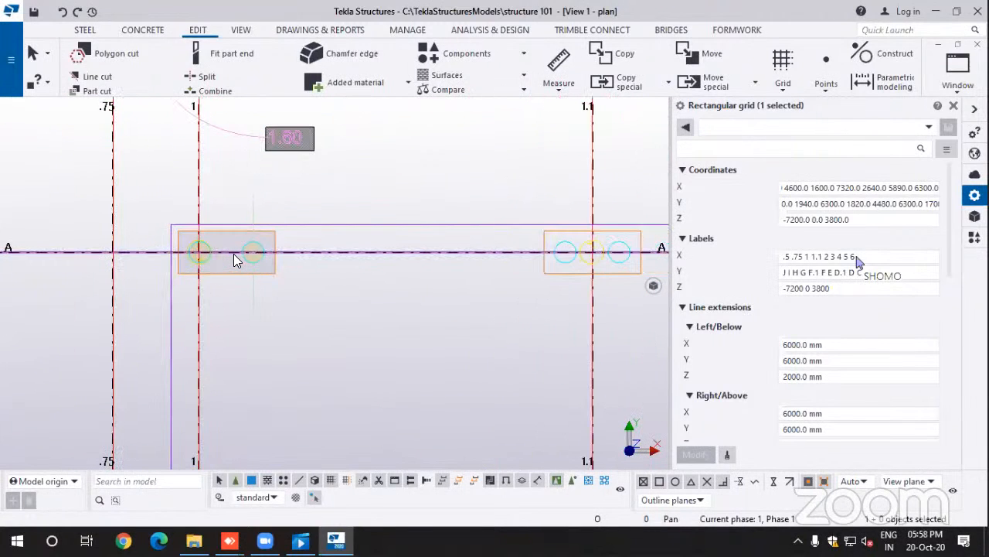
scroll(238, 262, up, 1)
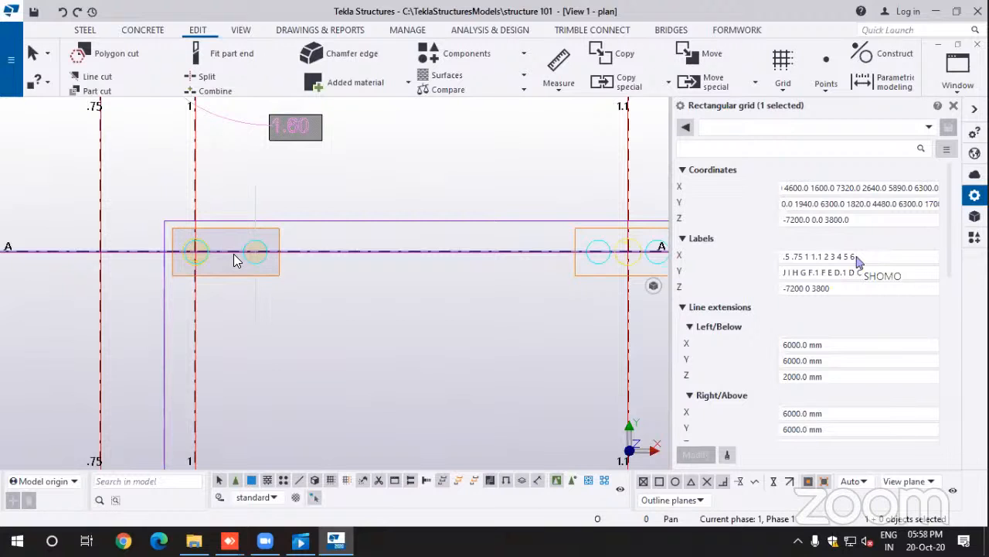
scroll(235, 255, up, 1)
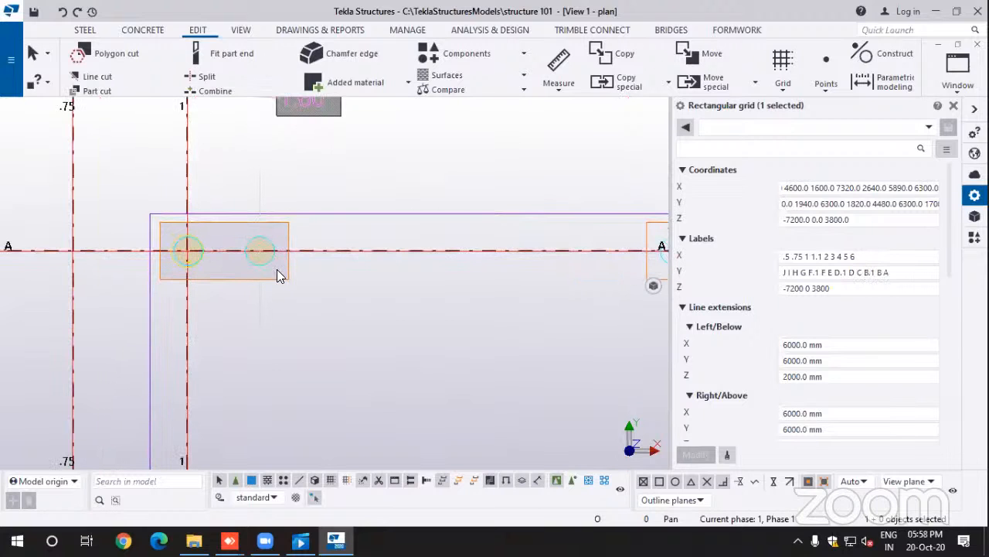
Step: Measure the length of the pad footing at grid A-1 along its upper edge, corner to corner
click(499, 141)
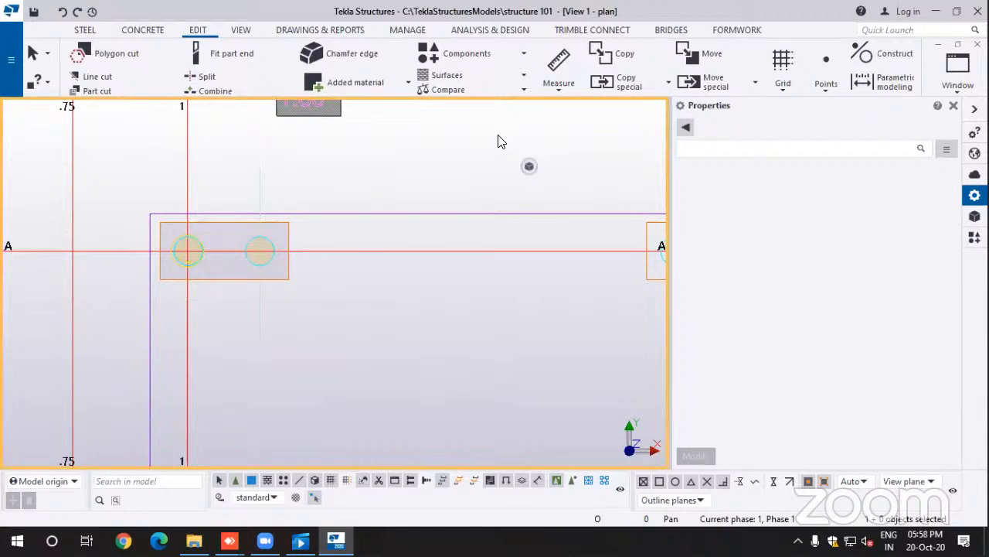
click(558, 85)
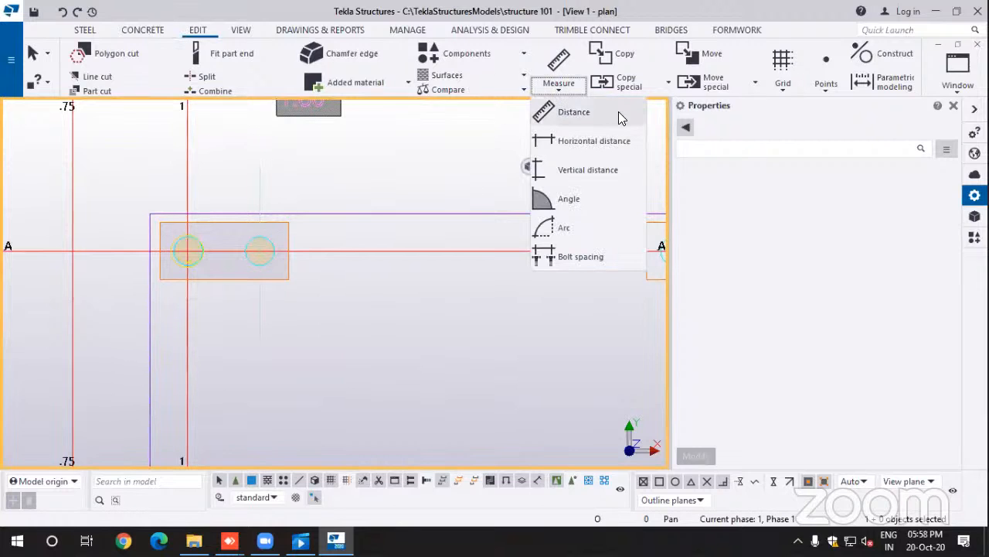
click(568, 116)
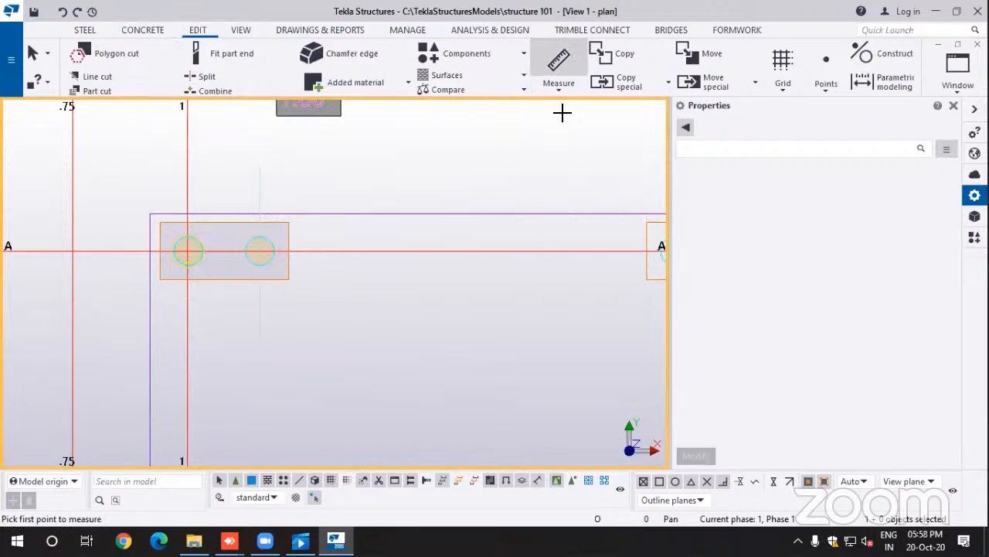
click(156, 222)
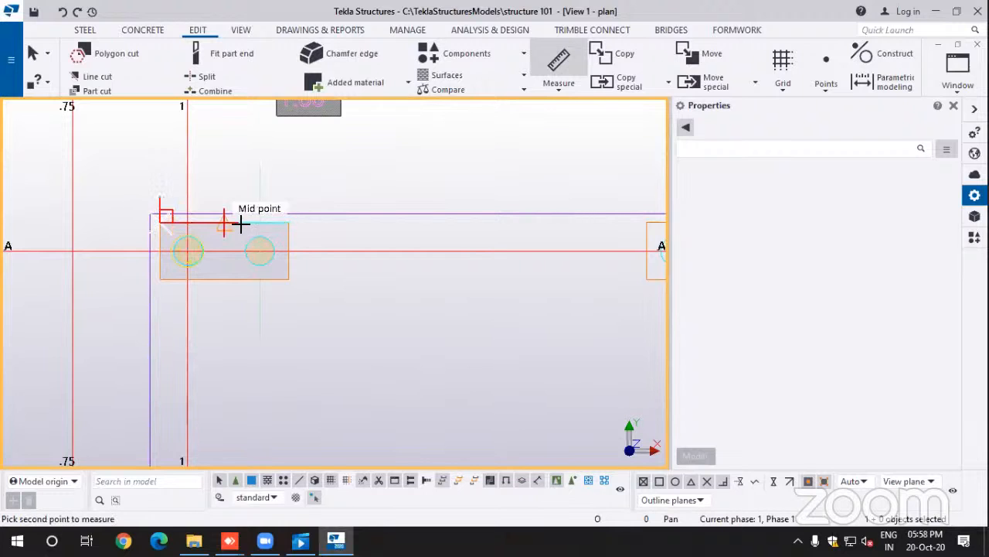
click(289, 222)
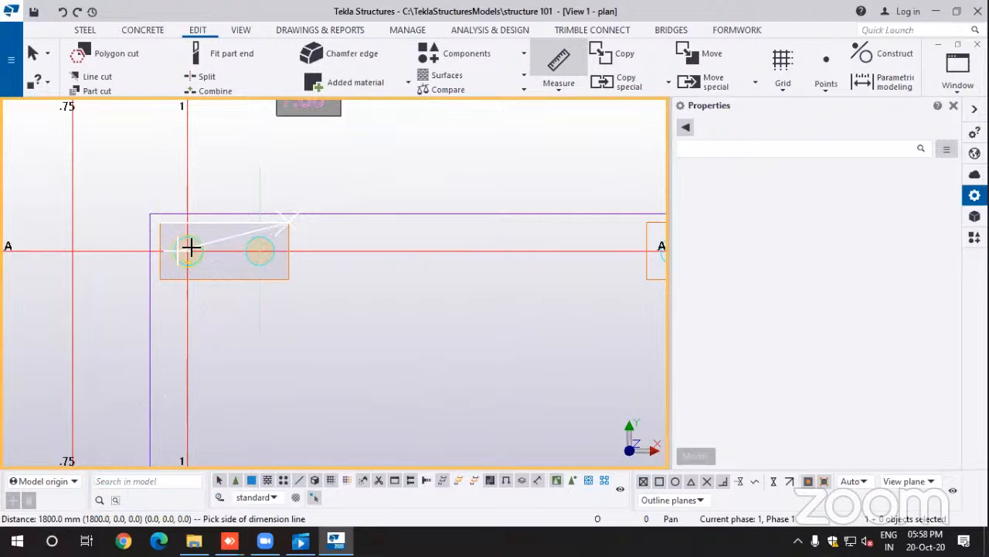
right_click(287, 199)
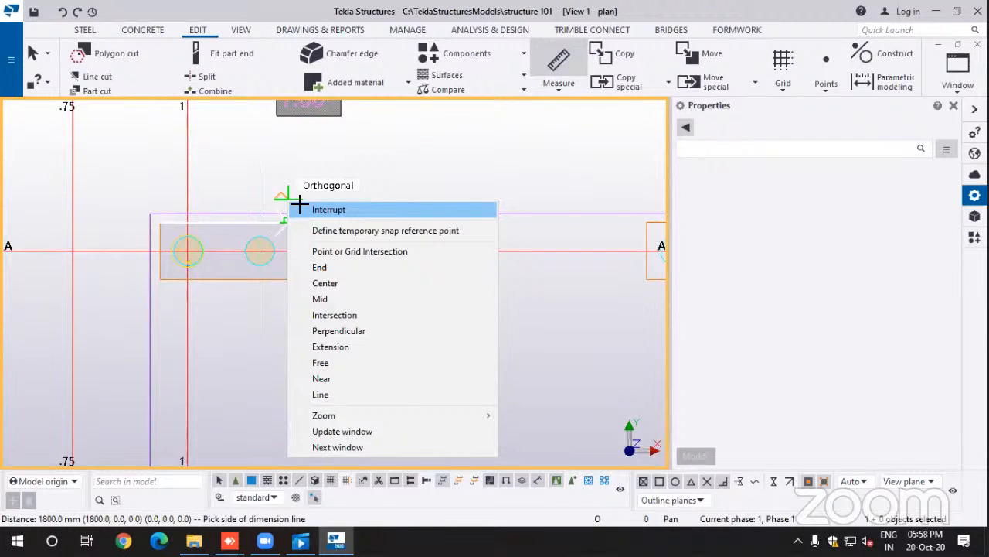
click(299, 209)
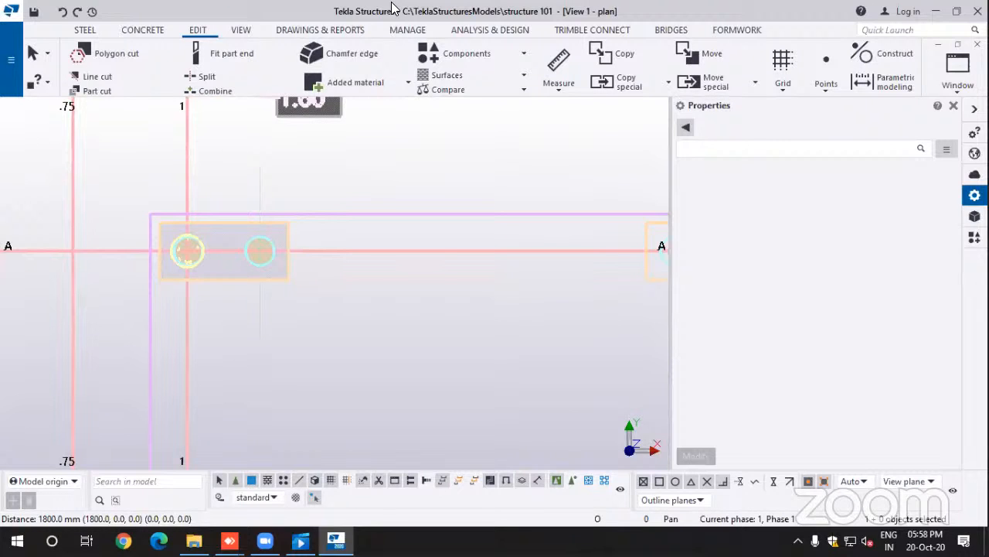
Step: Start the Pad footing command and review its profile definition and bottom position setting
click(560, 90)
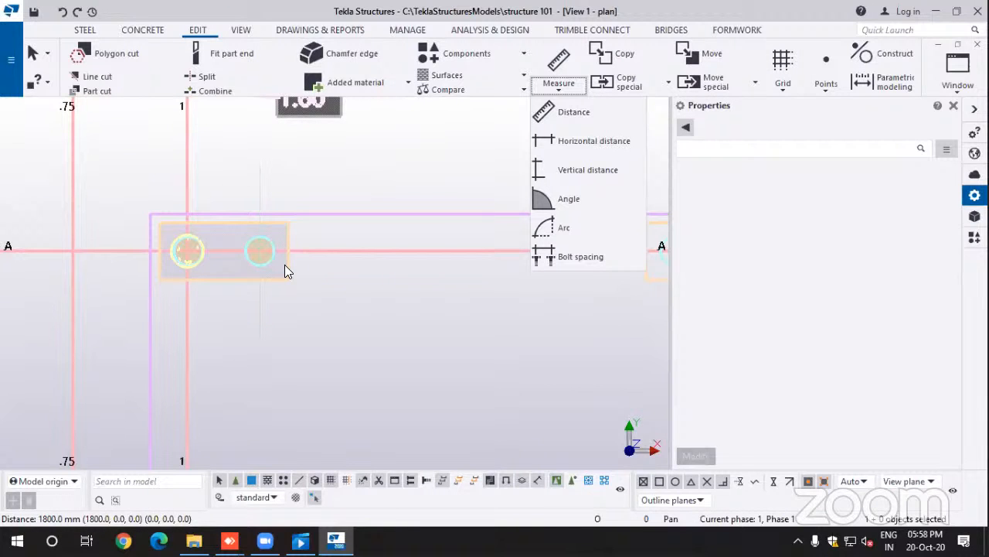
click(143, 30)
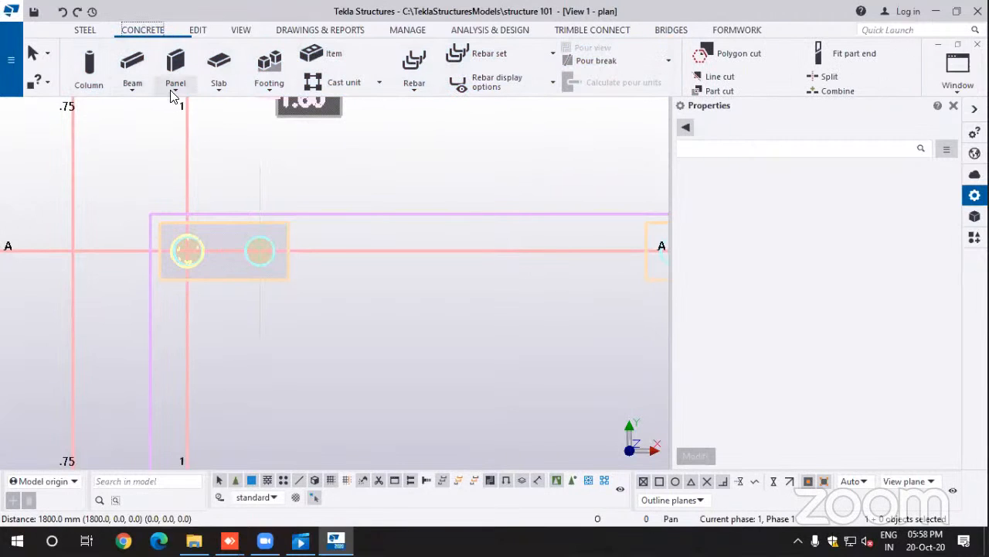
click(270, 88)
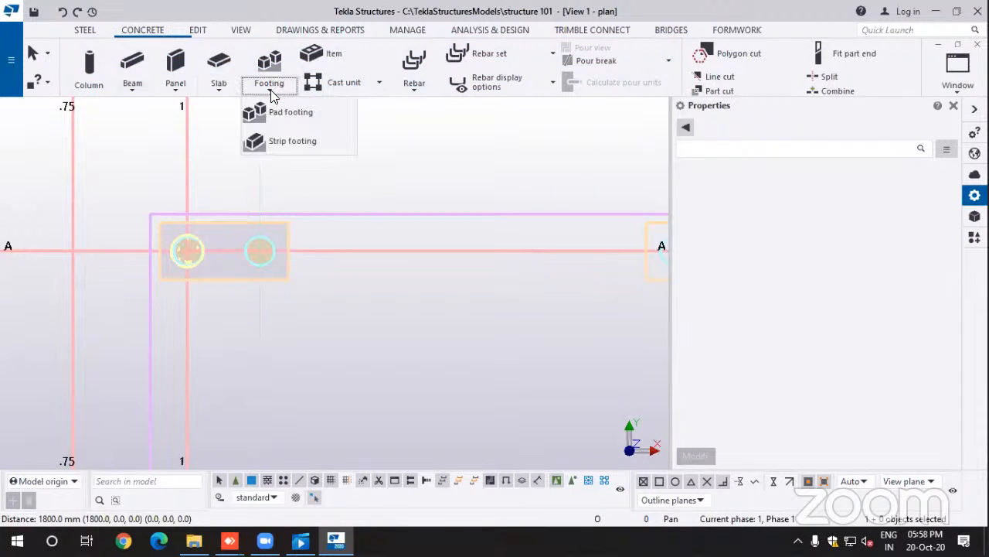
click(275, 110)
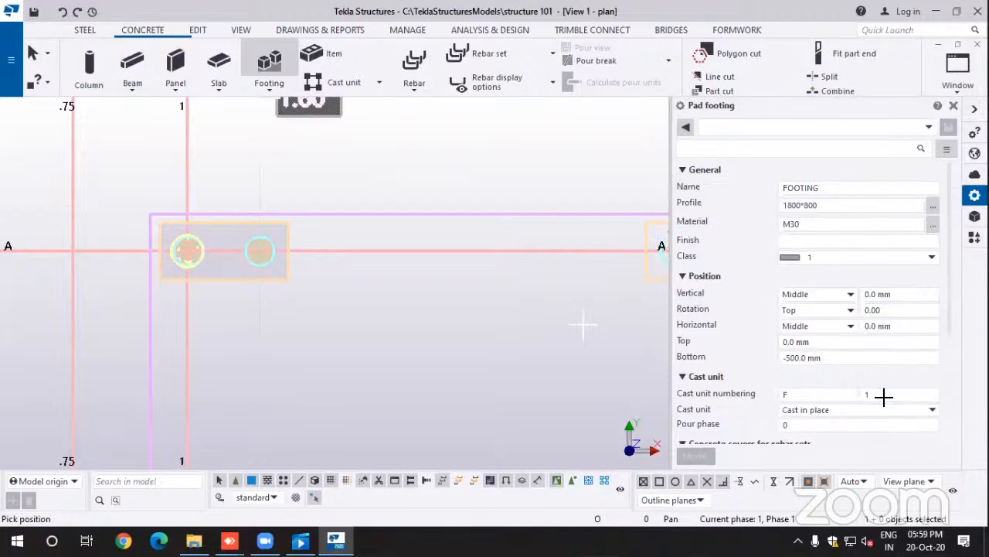
click(933, 207)
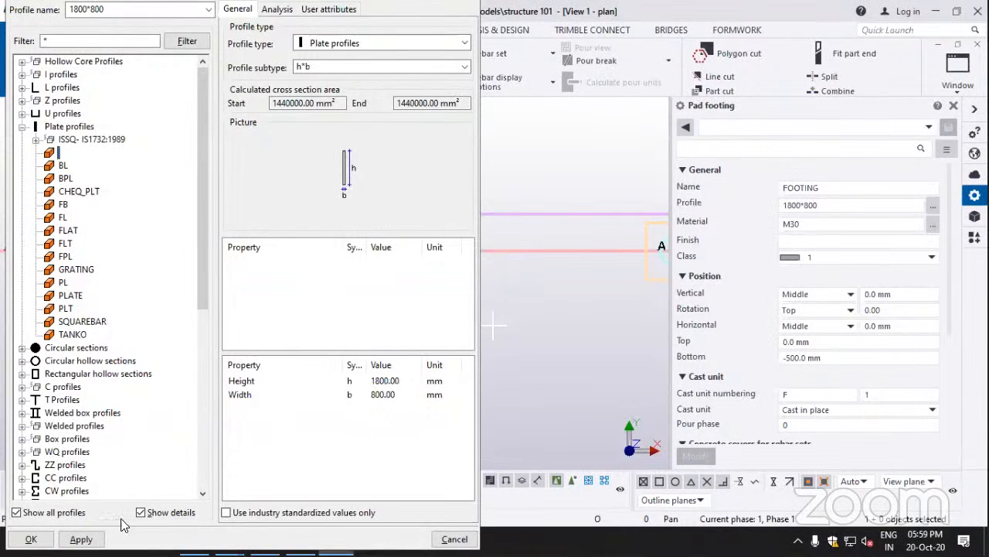
click(31, 539)
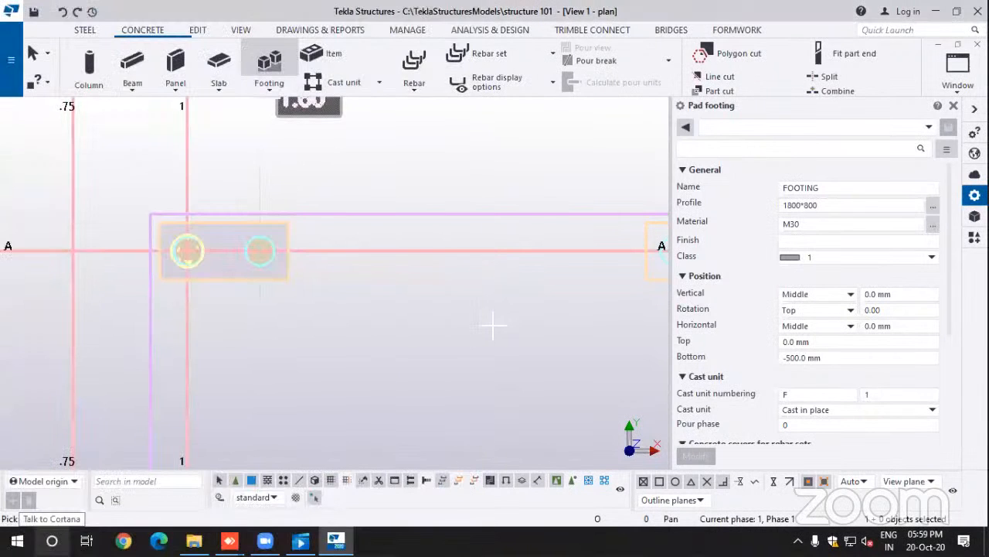
click(815, 363)
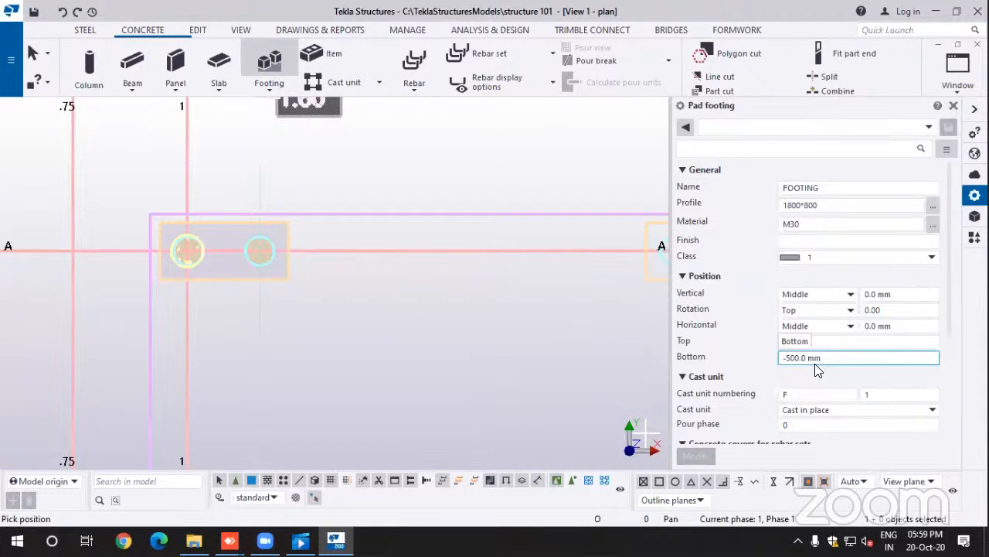
key(shift+Tab)
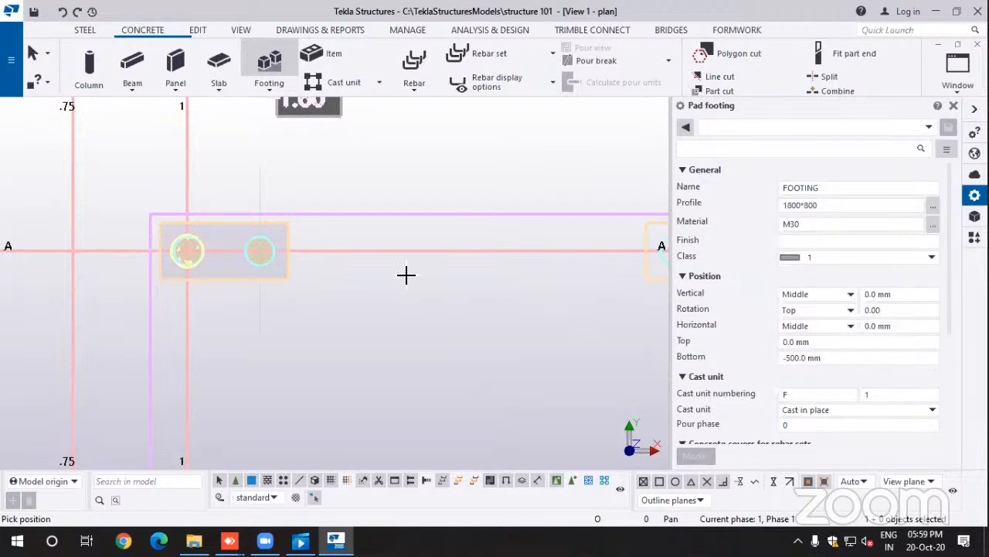
Step: Check the list of open views, return to View 1 - plan and leave the Pad footing command
key(ctrl+Tab)
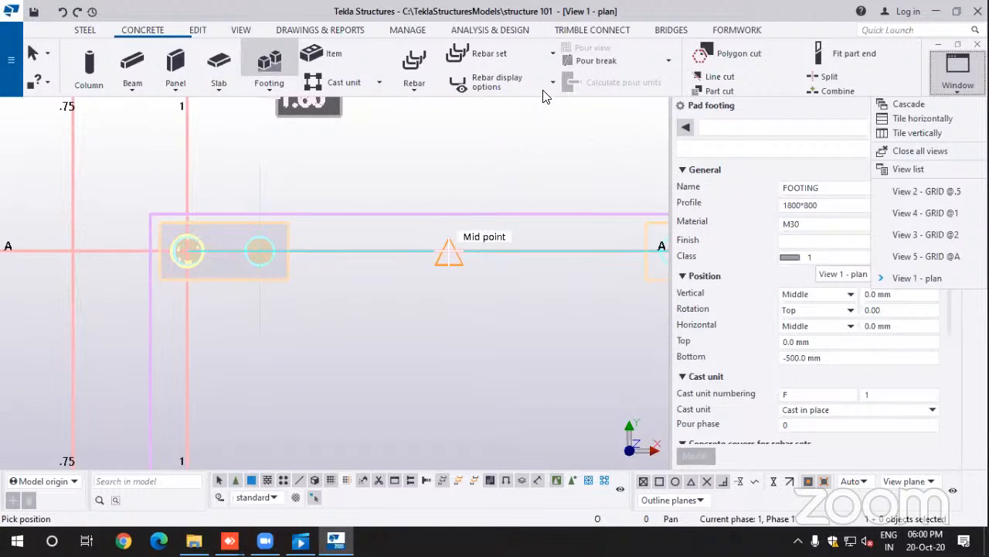
click(234, 31)
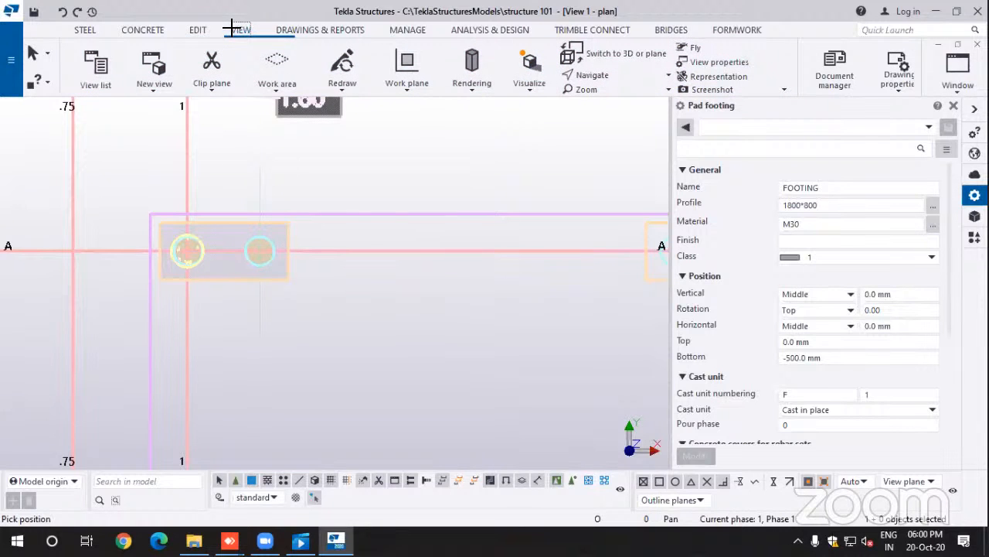
click(959, 85)
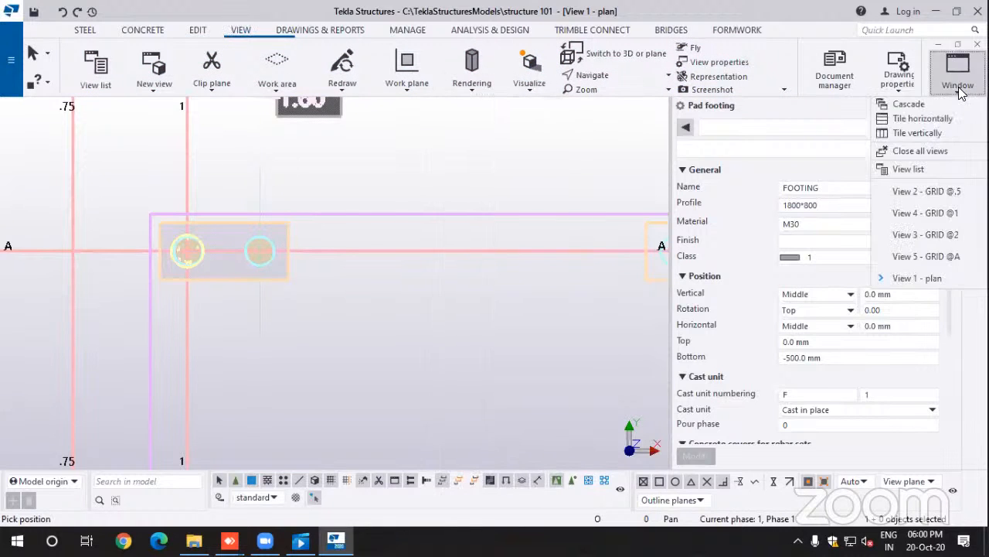
click(958, 85)
click(959, 82)
click(916, 277)
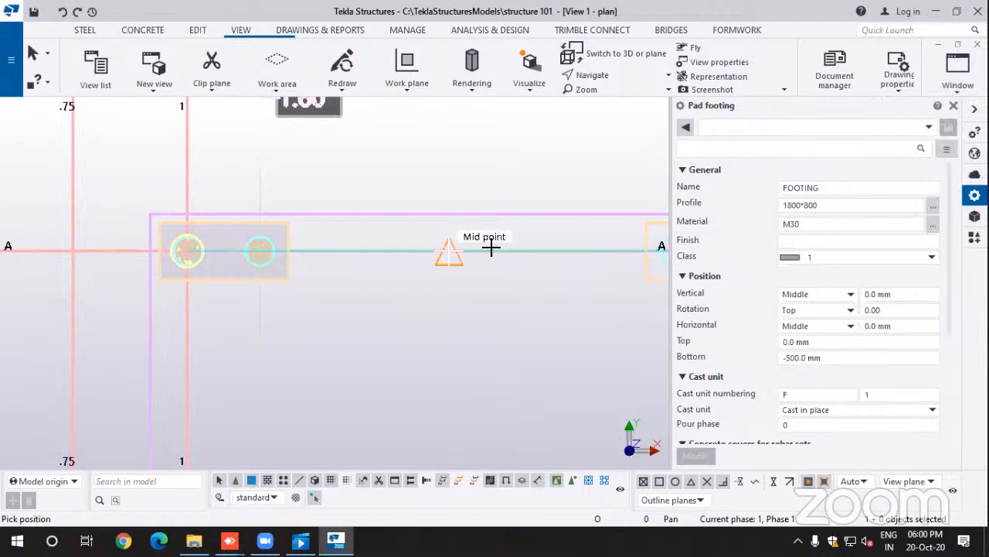
scroll(490, 244, down, 3)
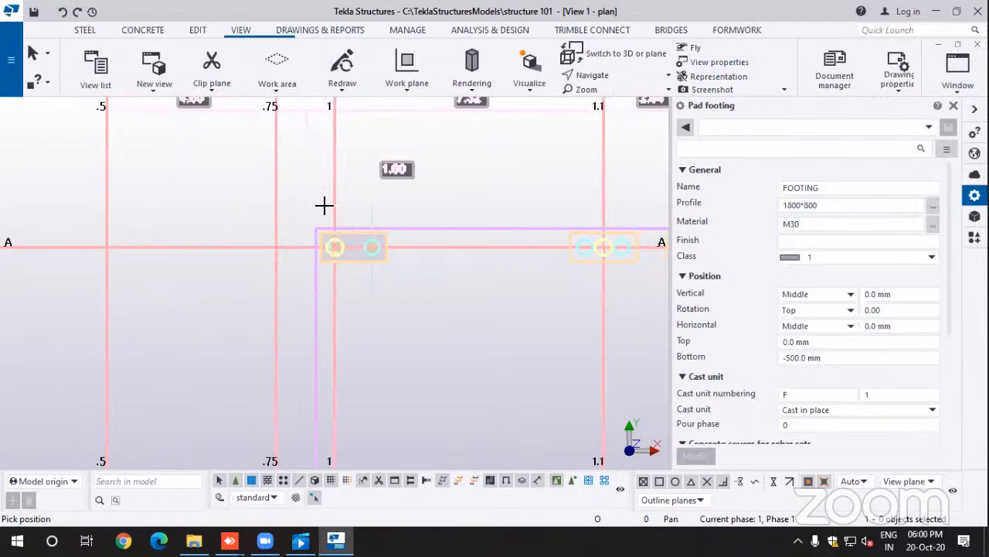
right_click(503, 163)
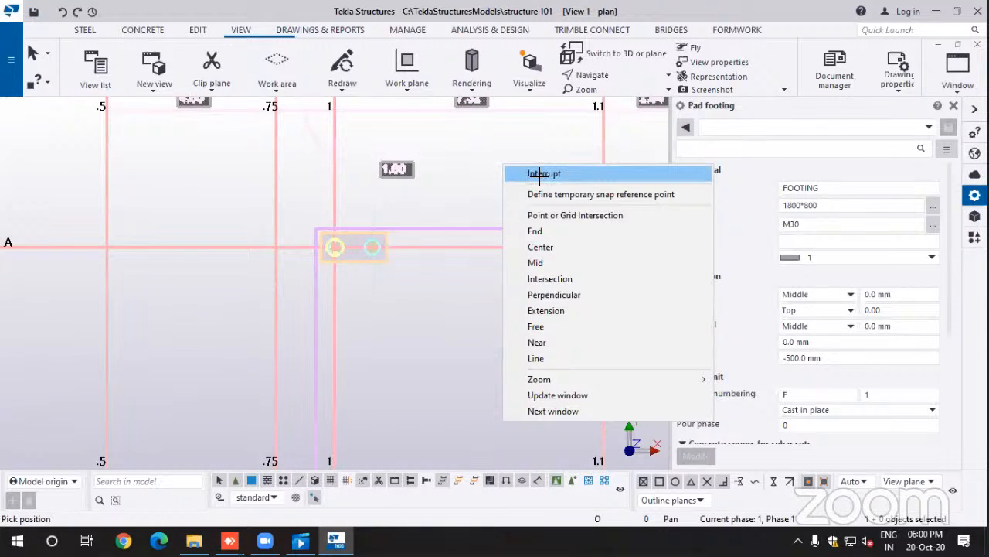
click(539, 175)
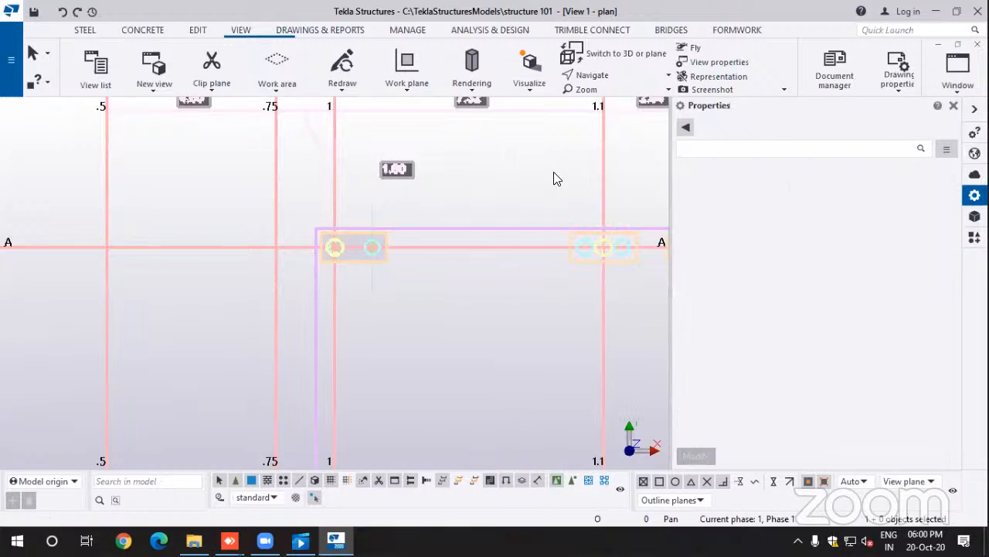
Step: Set the plan view's angle to 3D with a rotation of -30 around Z and 20 around X, and apply it
double_click(515, 170)
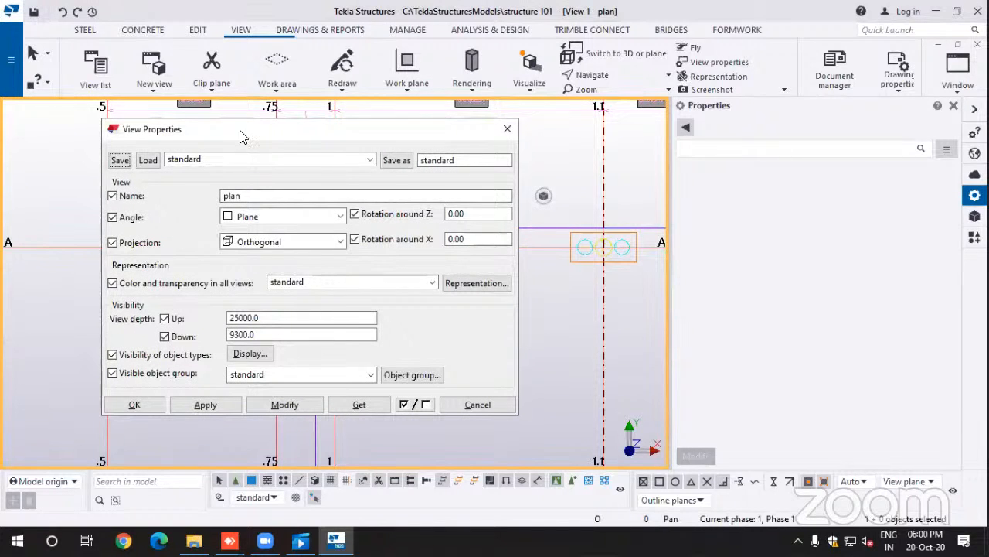
click(284, 218)
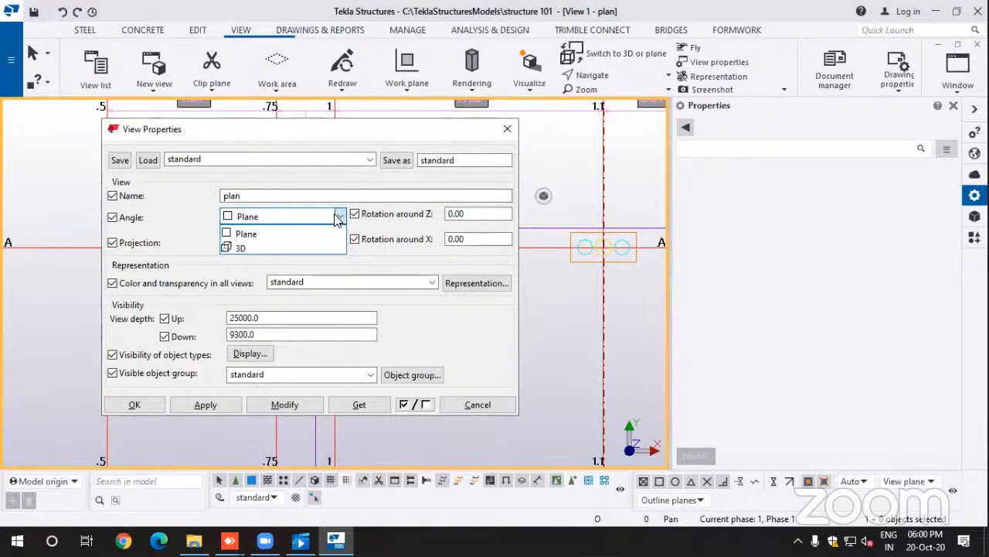
click(245, 249)
click(475, 215)
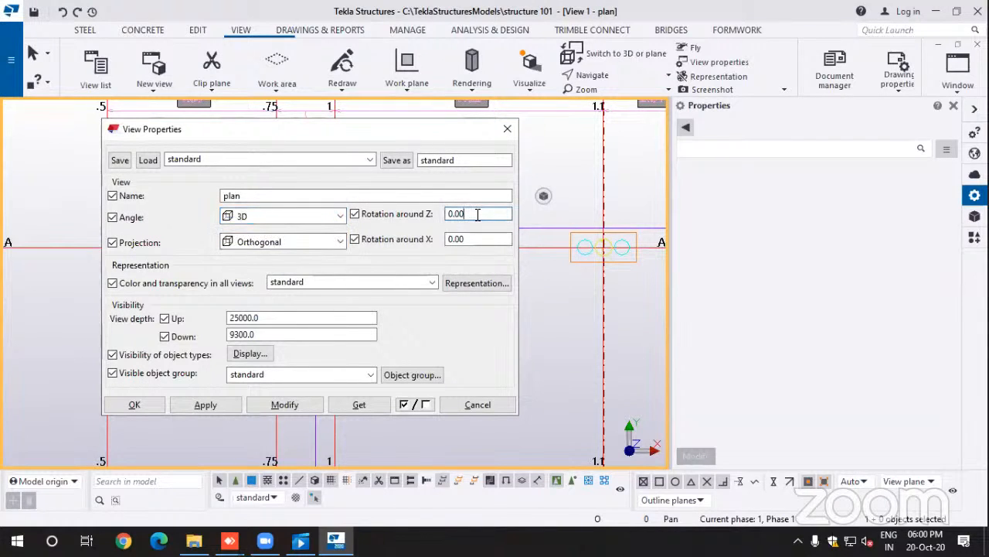
double_click(478, 215)
text(-30)
key(Tab)
text(20)
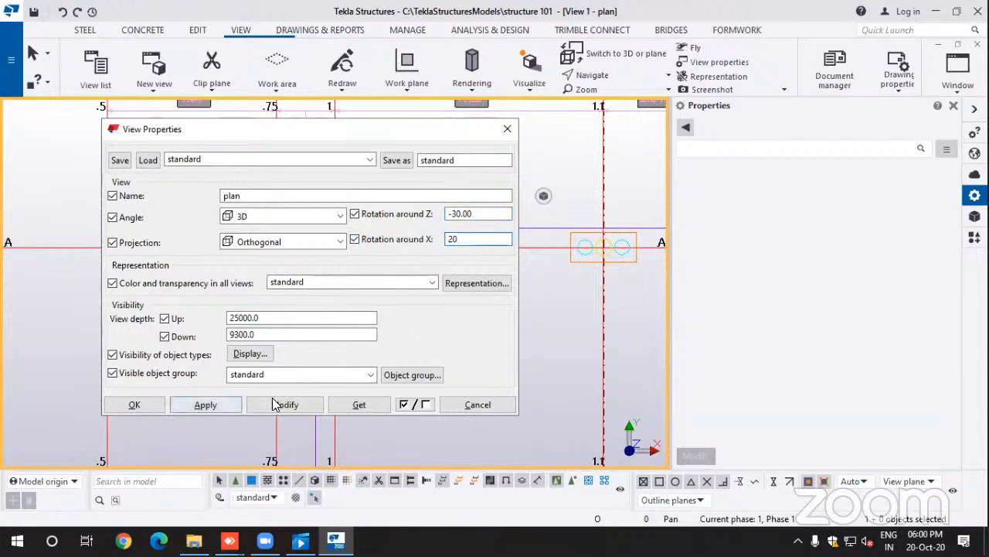
click(282, 404)
click(141, 404)
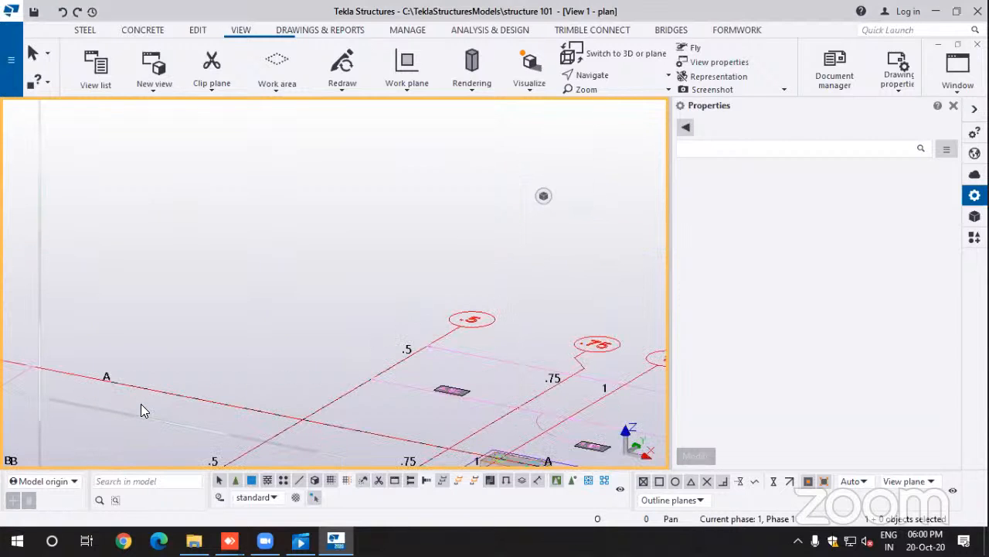
Step: Examine the pad footing with its two columns at A-1 and the surrounding footing layout in 3D
scroll(333, 348, down, 3)
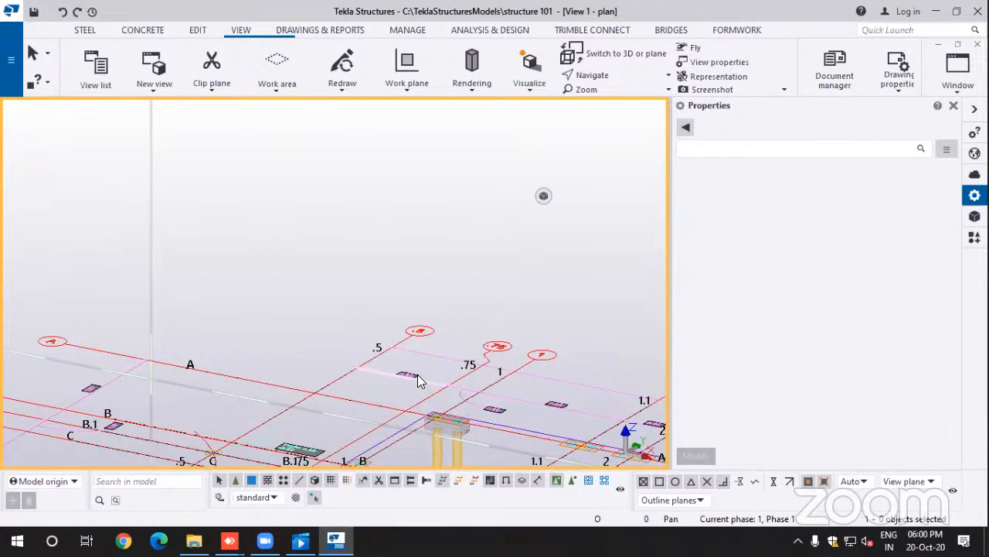
middle_drag(417, 374, 389, 262)
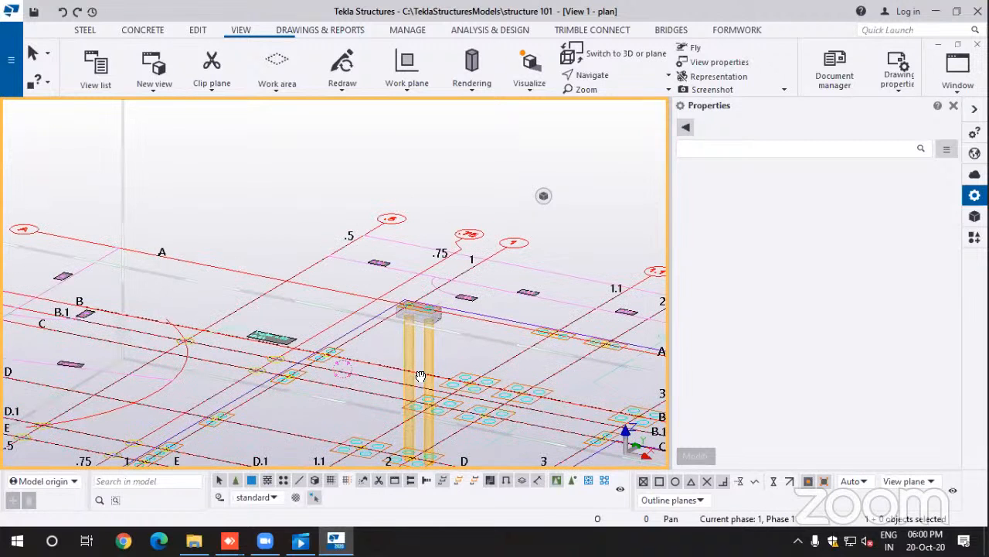
middle_drag(421, 375, 408, 268)
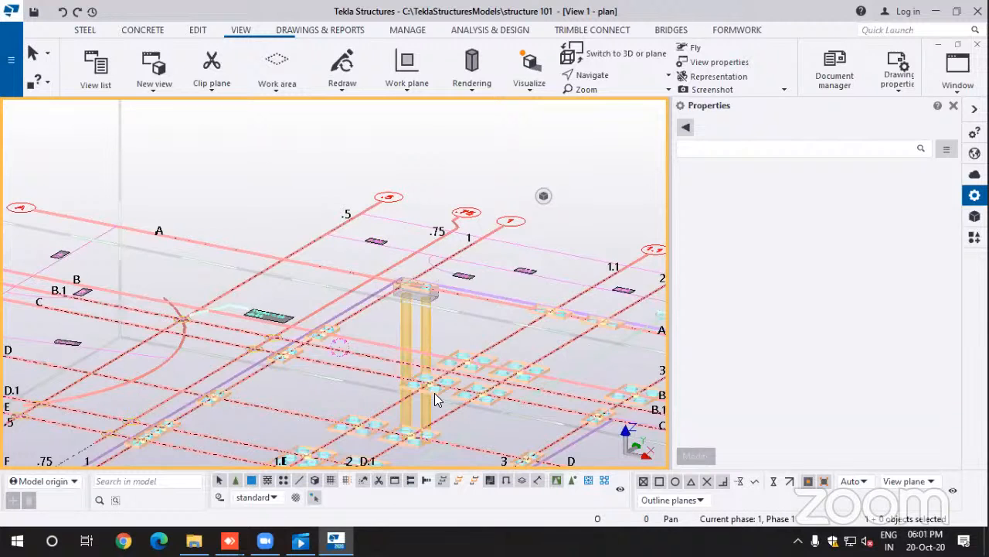
middle_drag(435, 393, 420, 328)
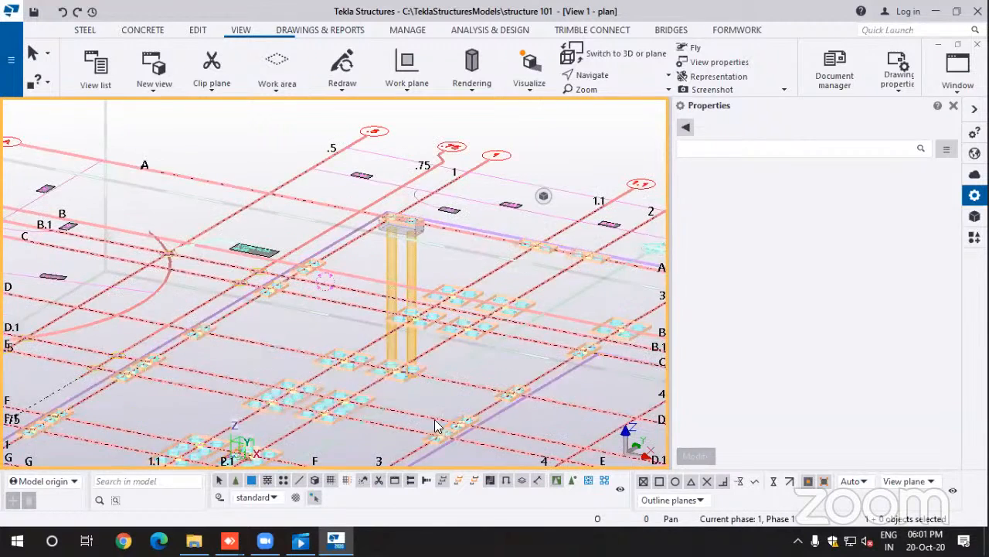
middle_drag(434, 419, 424, 342)
scroll(476, 84, down, 5)
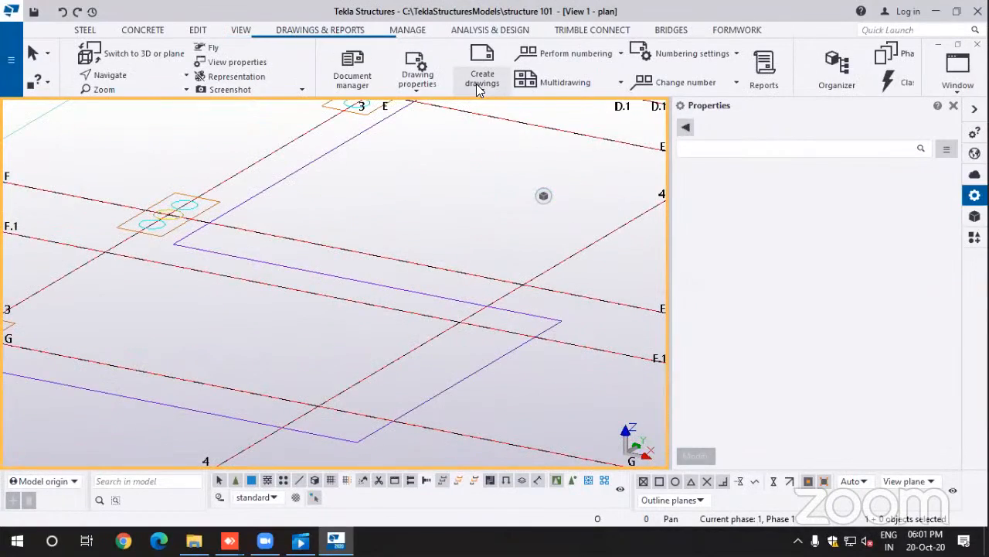
scroll(431, 322, down, 2)
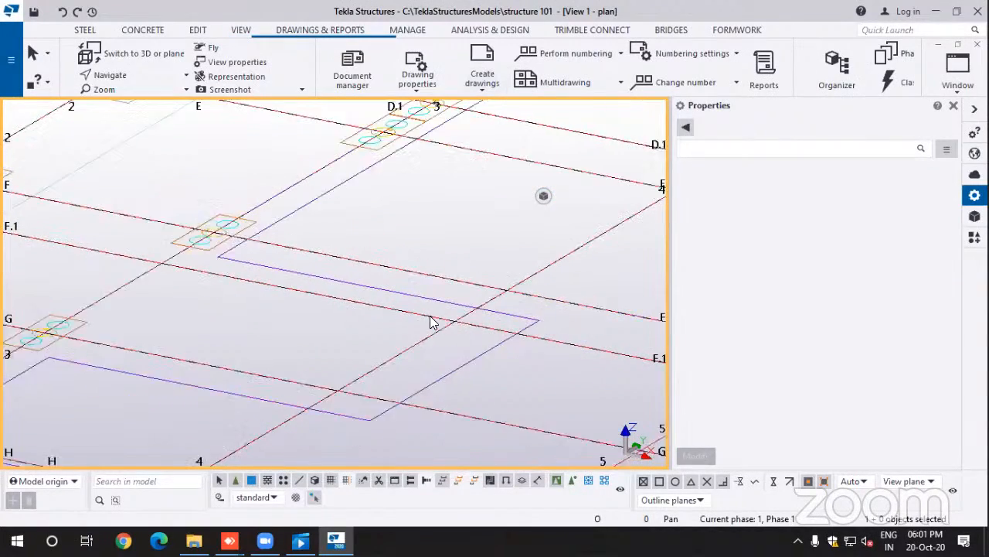
scroll(431, 321, down, 1)
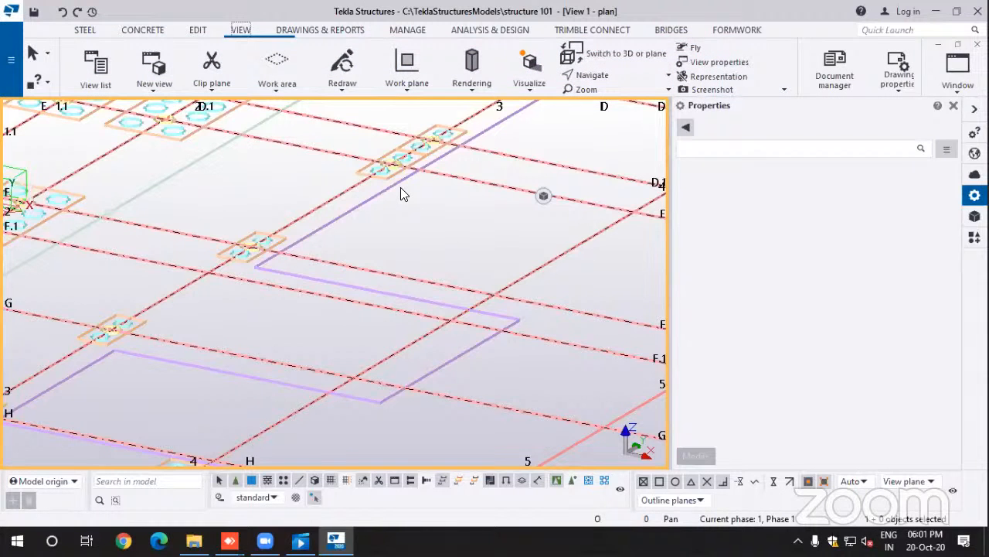
Step: Show the model's parts fully rendered instead of as a shaded wireframe
scroll(401, 187, down, 3)
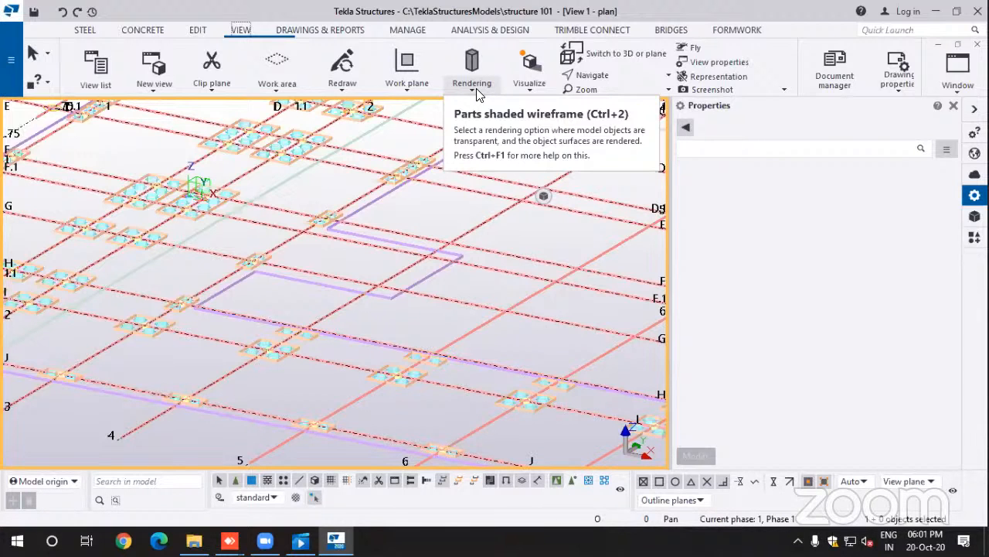
click(472, 85)
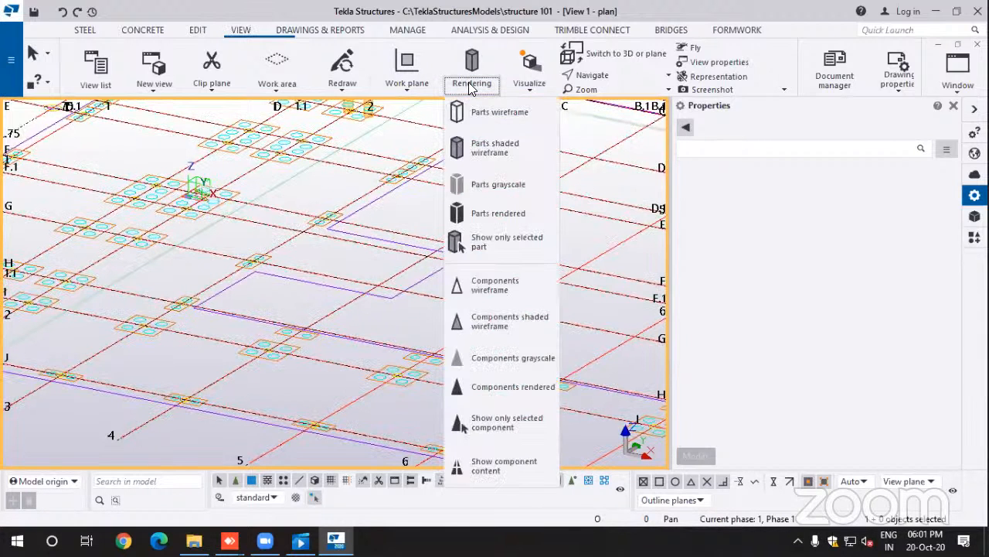
click(488, 218)
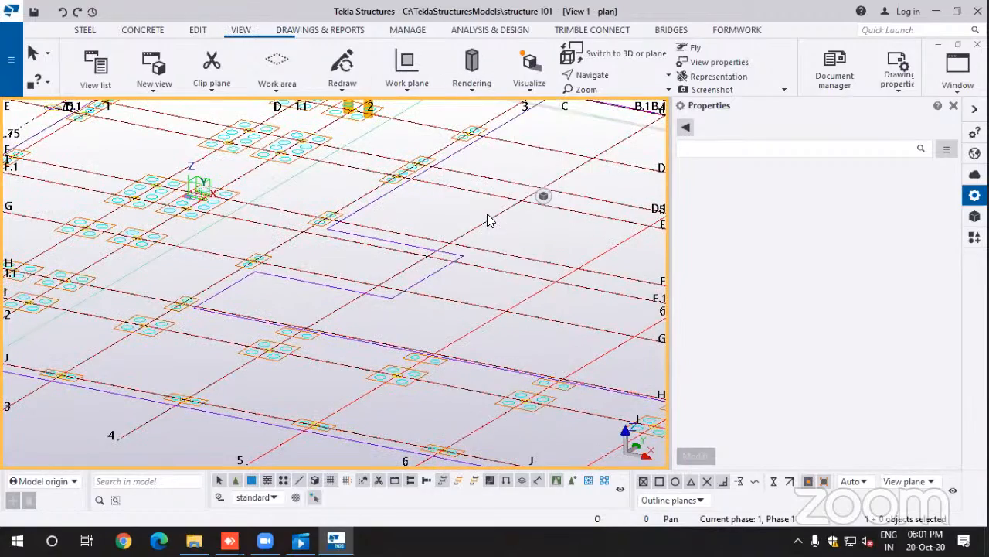
scroll(395, 168, down, 3)
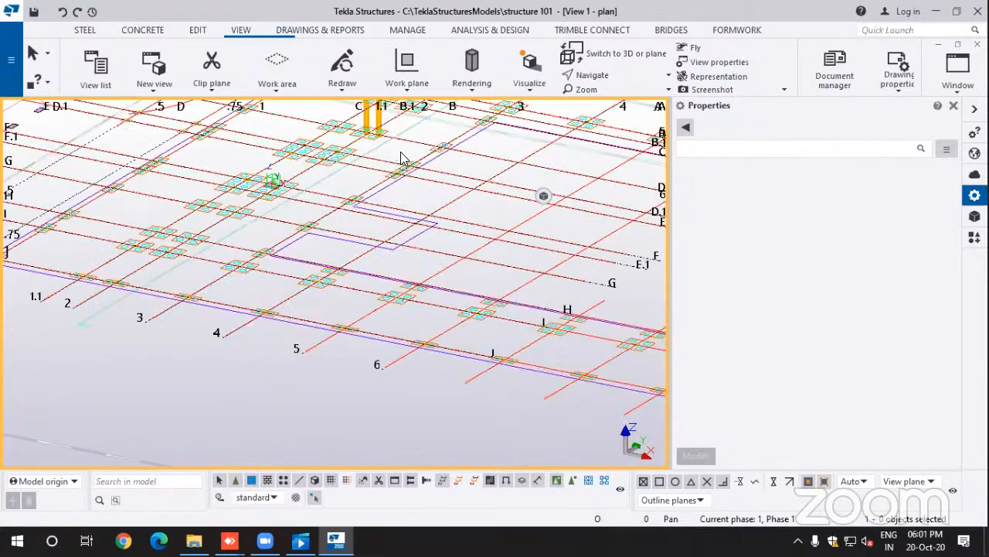
middle_drag(400, 186, 386, 321)
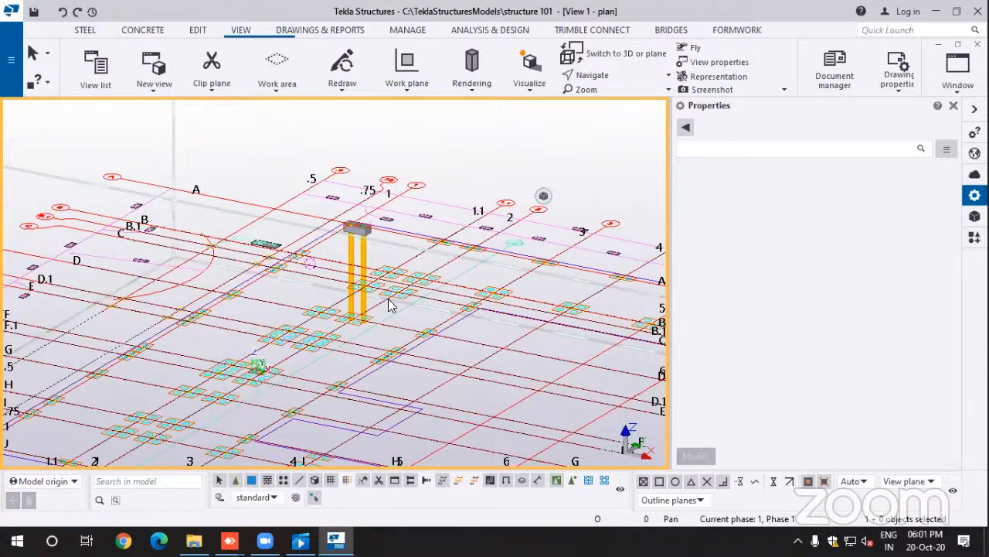
scroll(371, 193, up, 5)
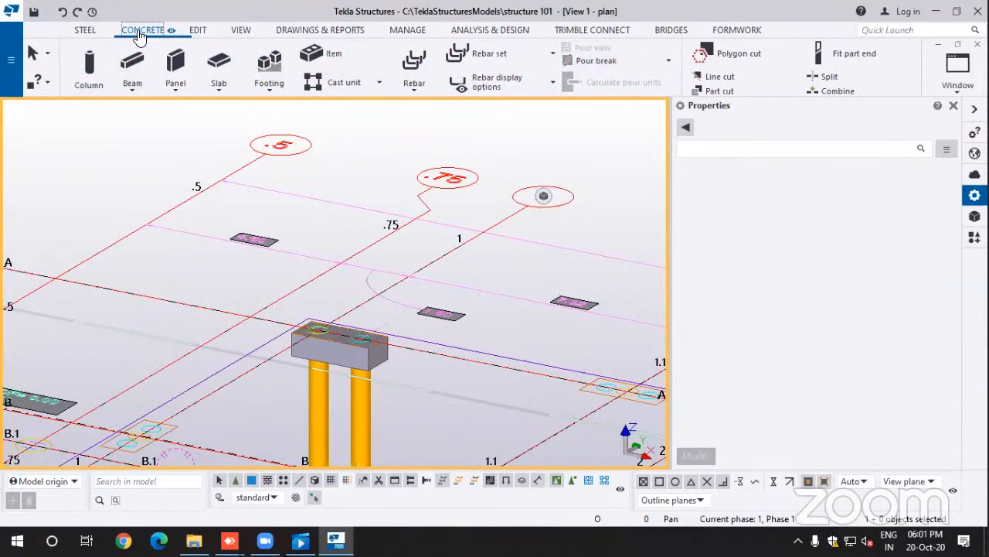
click(91, 78)
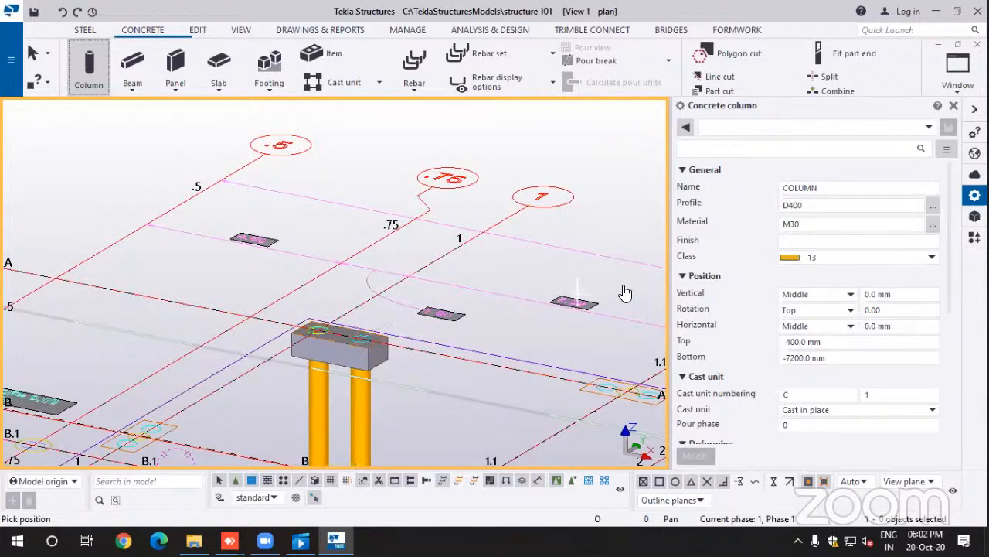
click(934, 209)
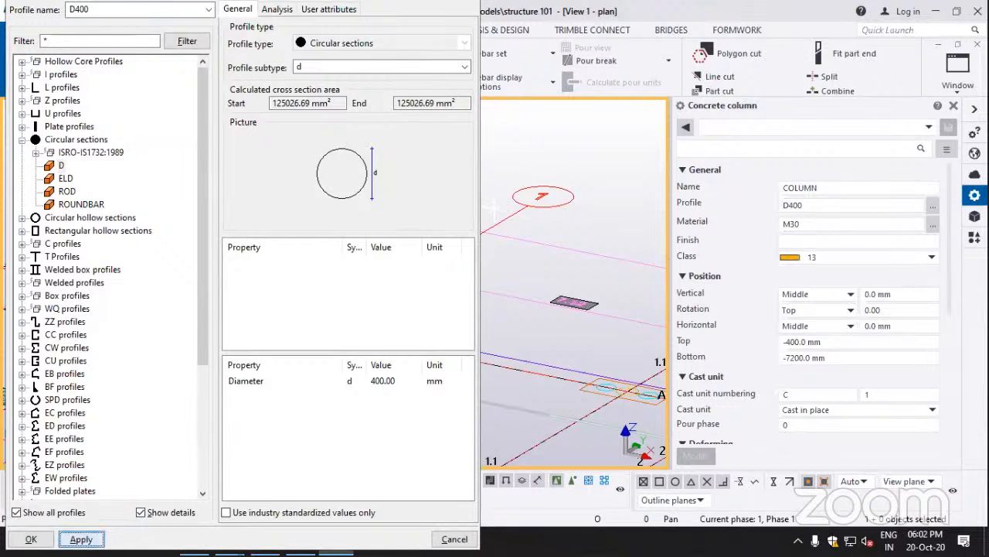
click(31, 539)
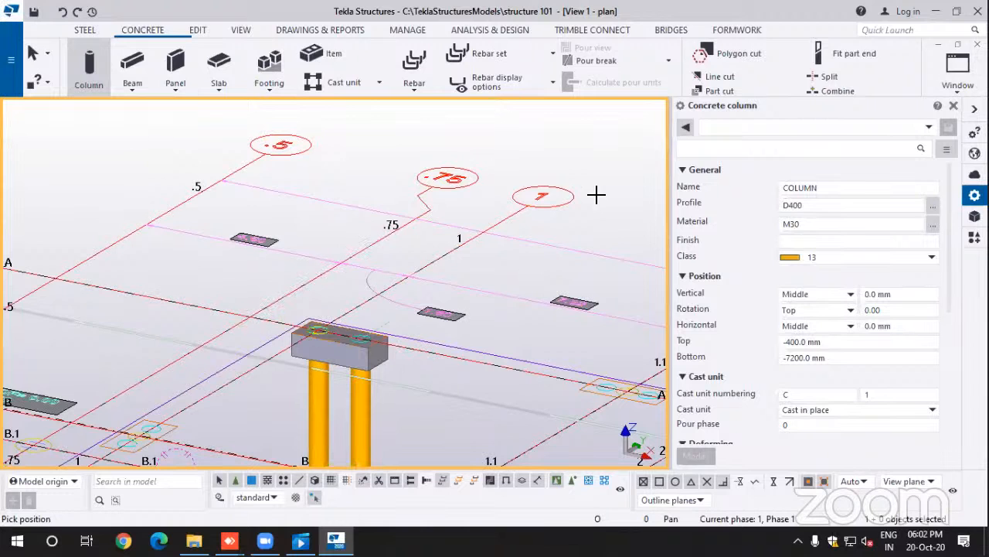
right_click(518, 182)
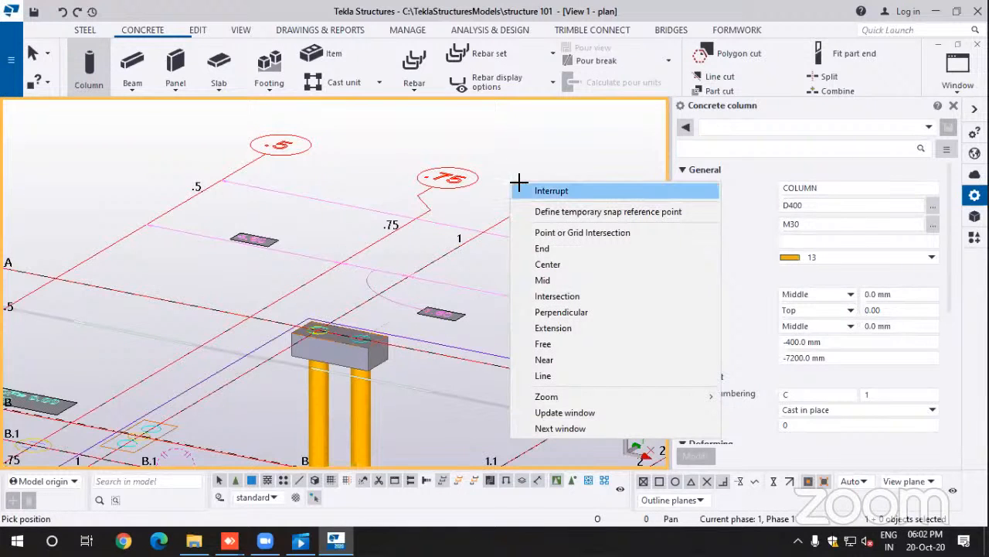
click(541, 191)
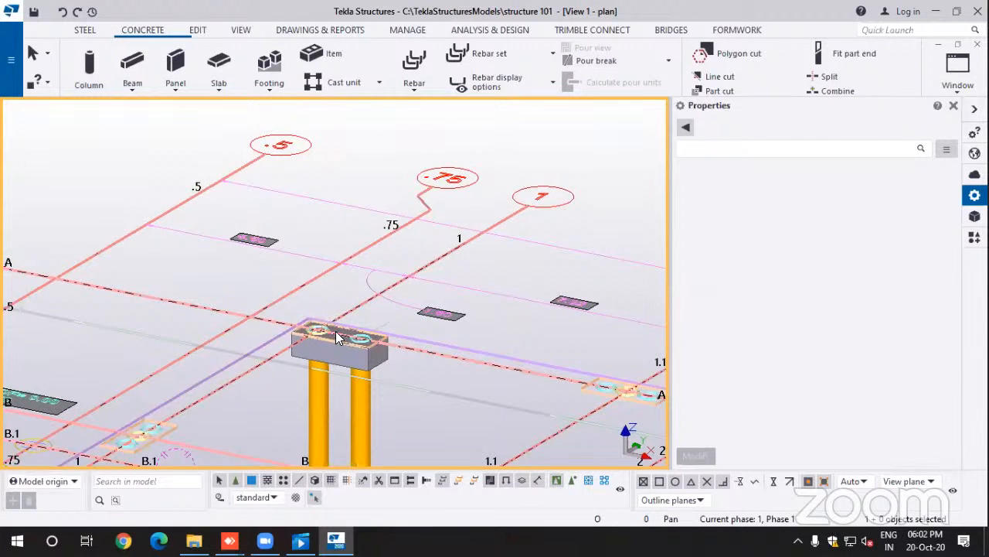
Step: Change the plan view's angle to Plane and set its rotation around Z and around X to 0
double_click(515, 258)
click(340, 217)
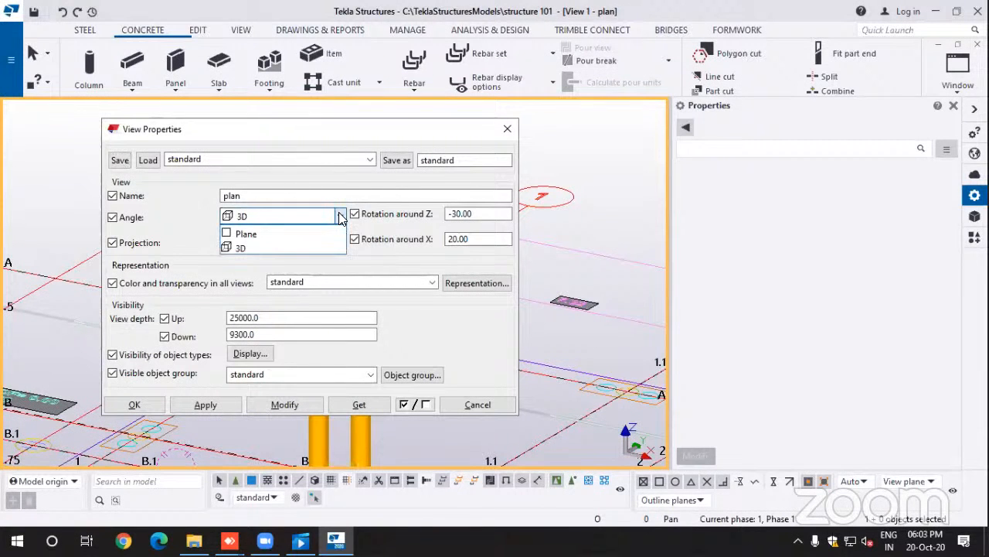
click(258, 234)
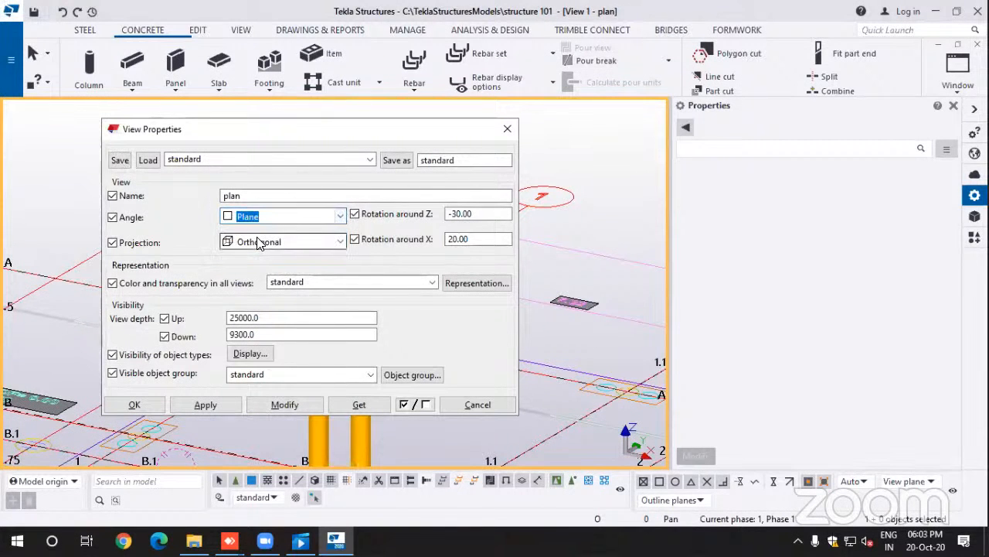
key(Tab)
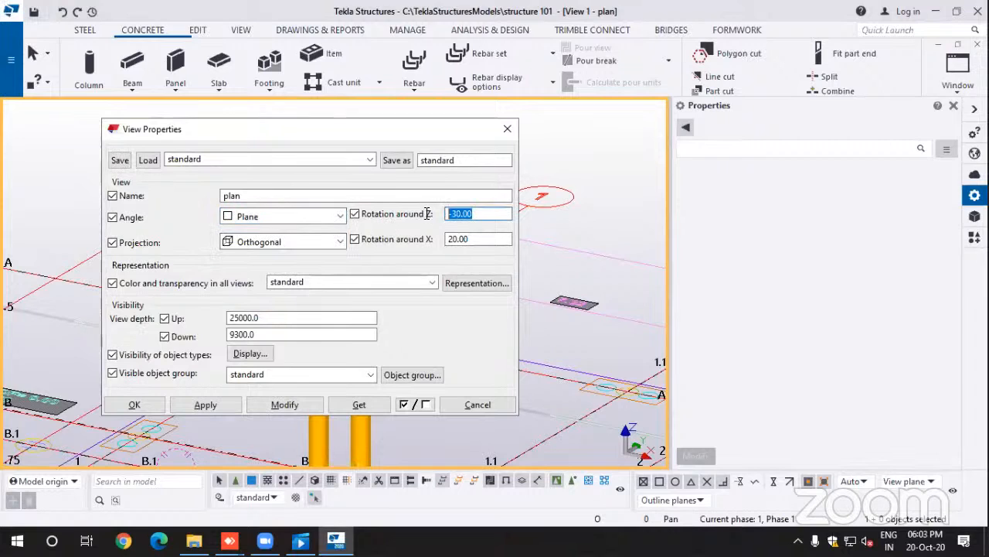
text(0)
key(Tab)
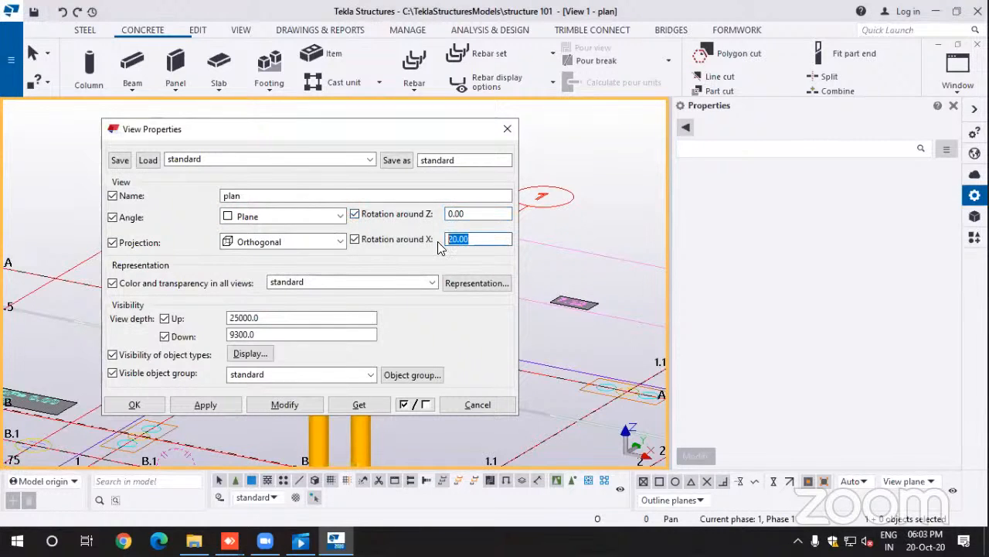
text(0)
click(284, 405)
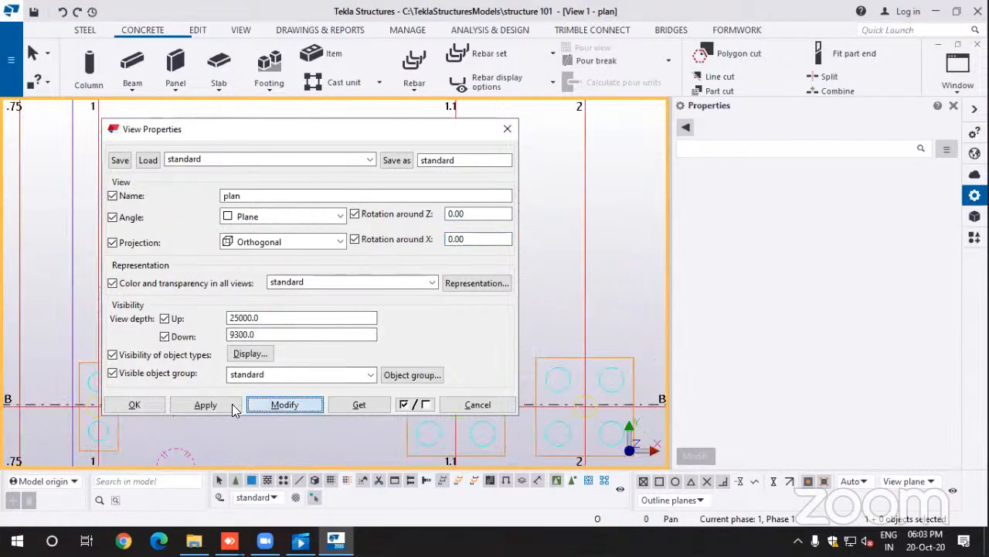
click(189, 405)
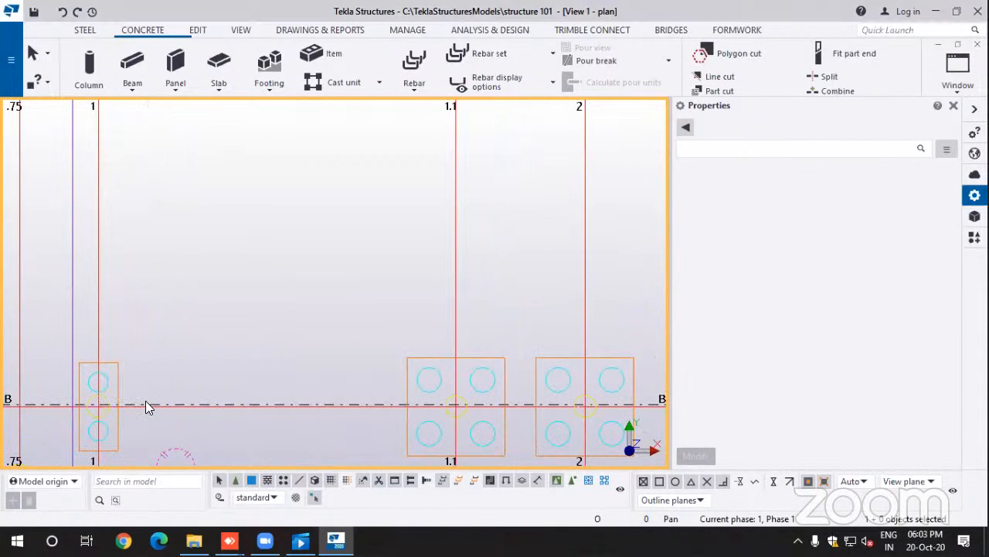
Step: Start a concrete column for the footing at grids A and 1 and select the unprefixed h*b plate profile from the profile catalog
scroll(156, 298, down, 3)
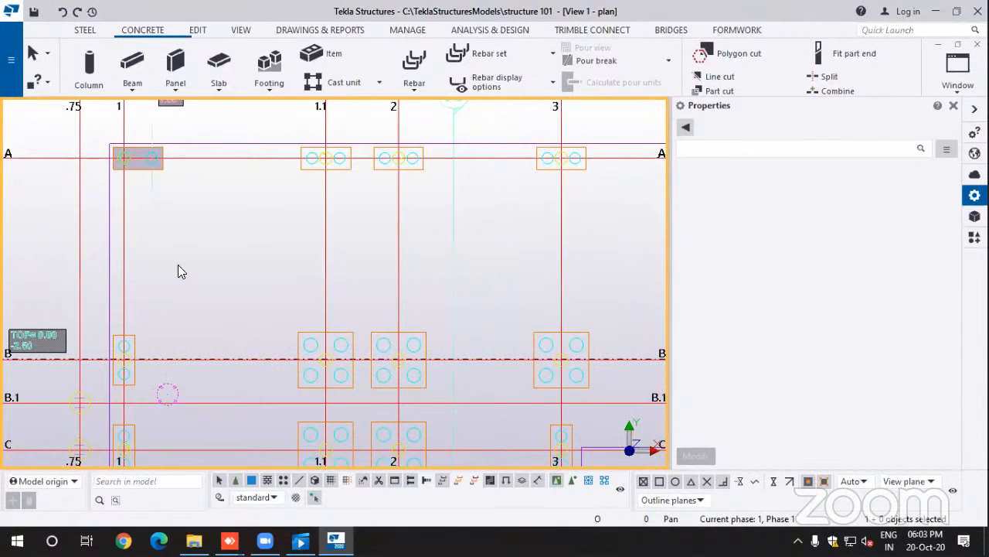
middle_drag(180, 219, 215, 304)
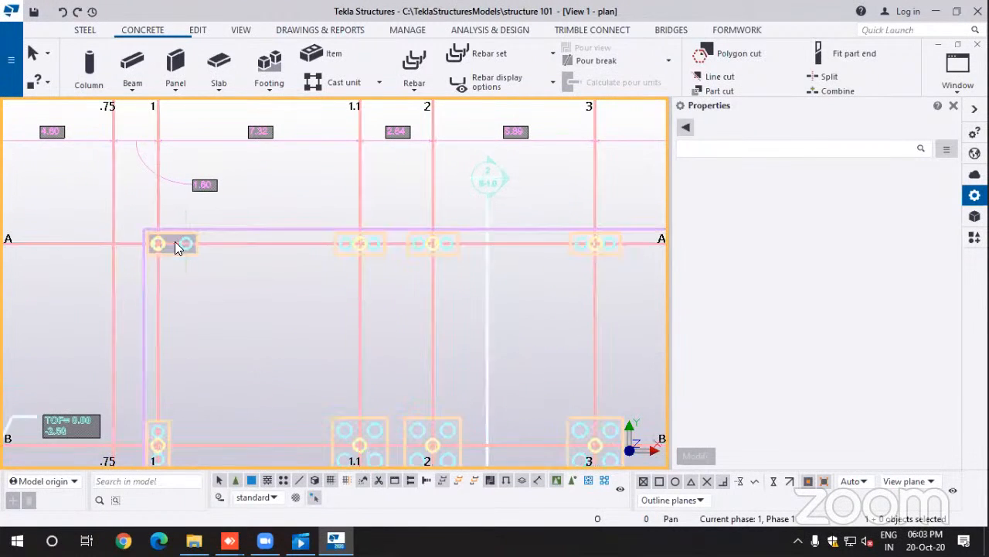
scroll(162, 258, up, 2)
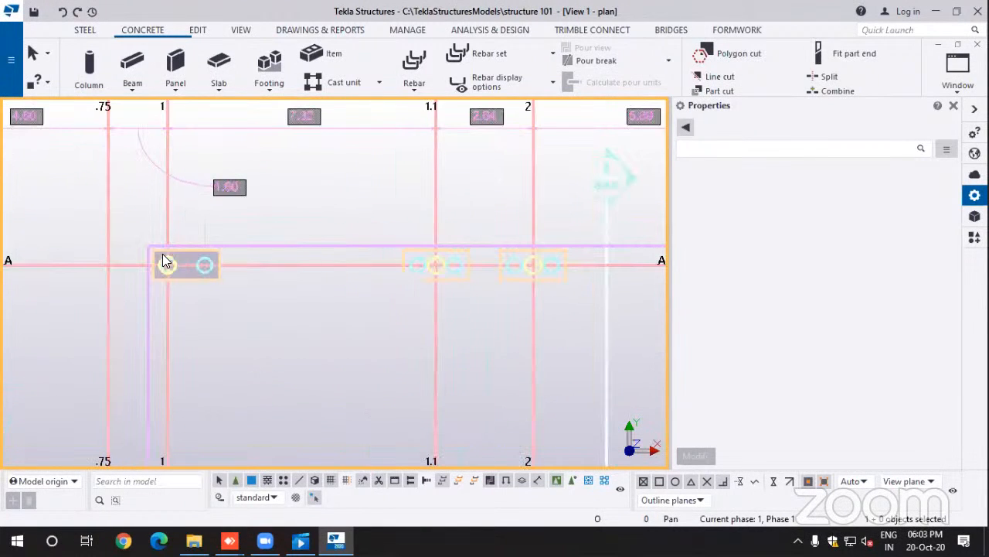
scroll(162, 260, up, 2)
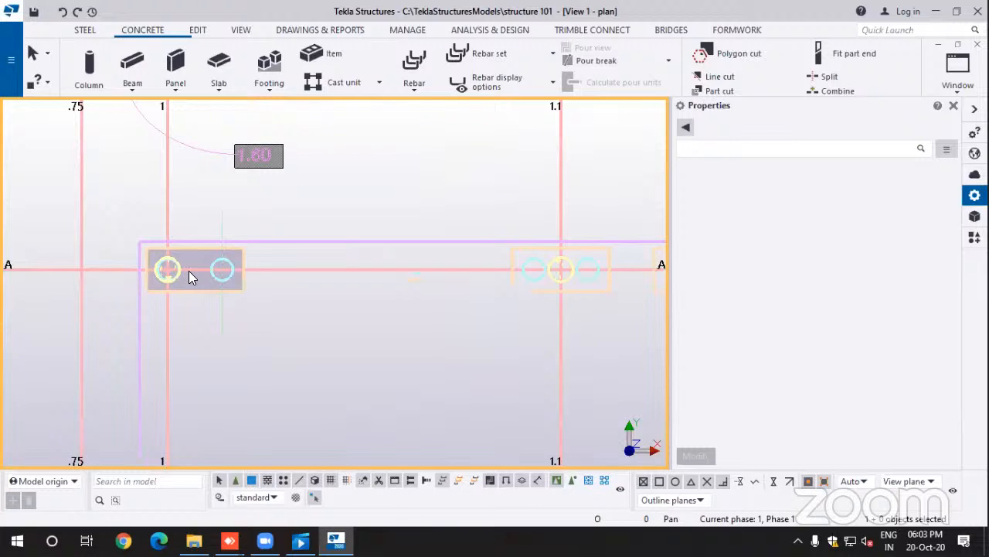
scroll(165, 269, up, 1)
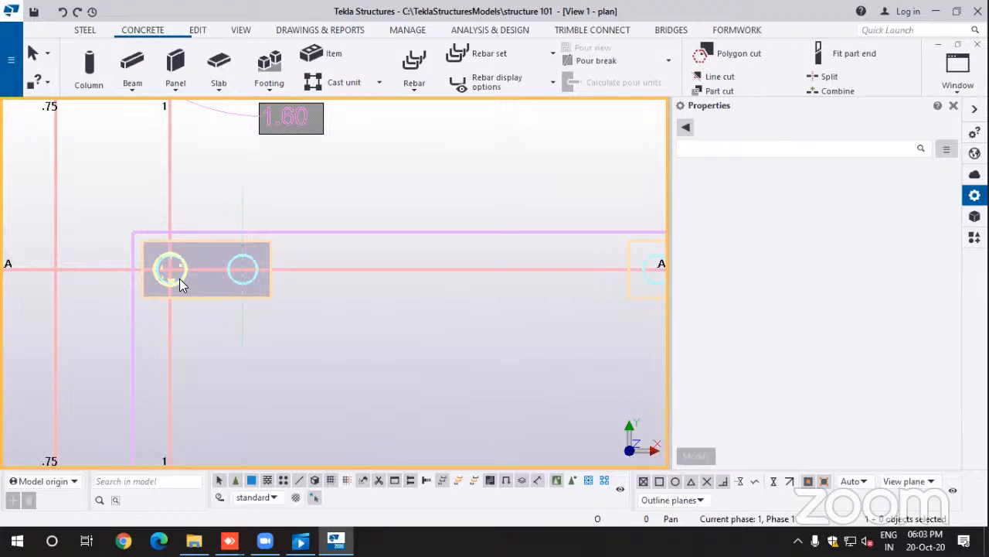
click(88, 79)
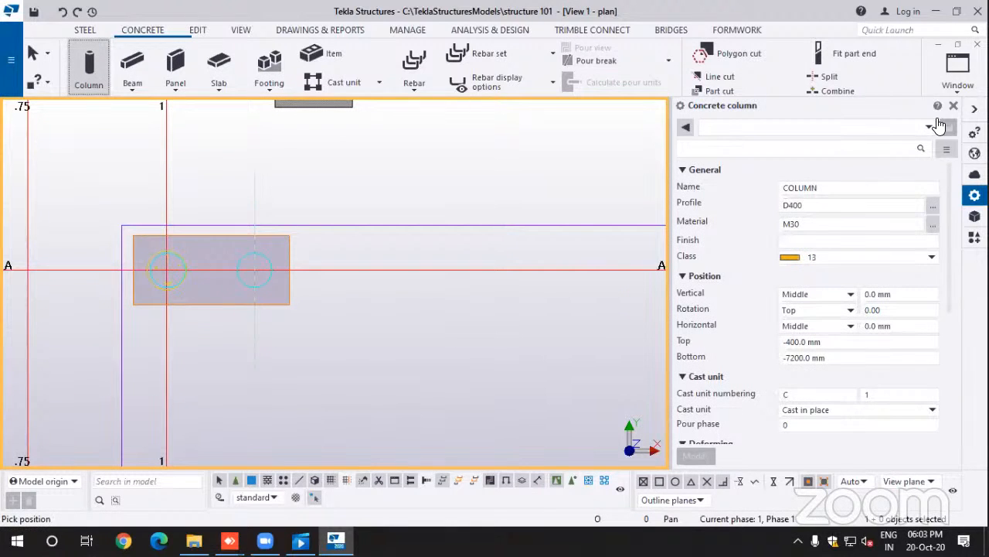
click(933, 214)
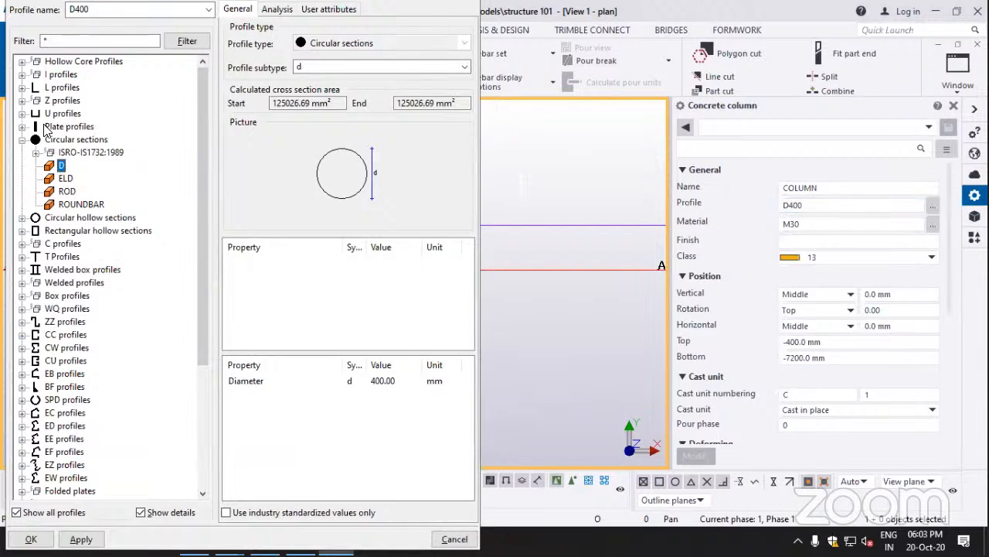
click(23, 127)
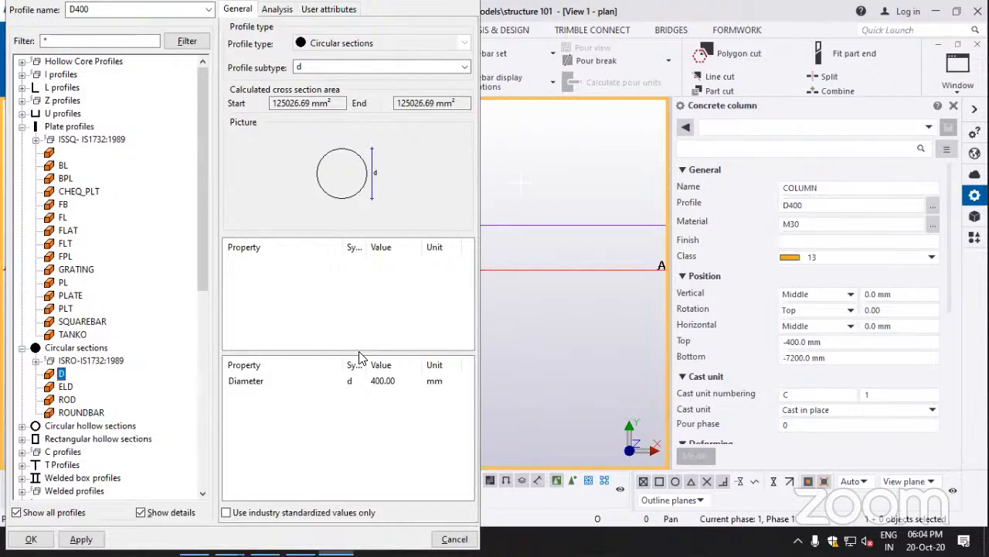
click(54, 152)
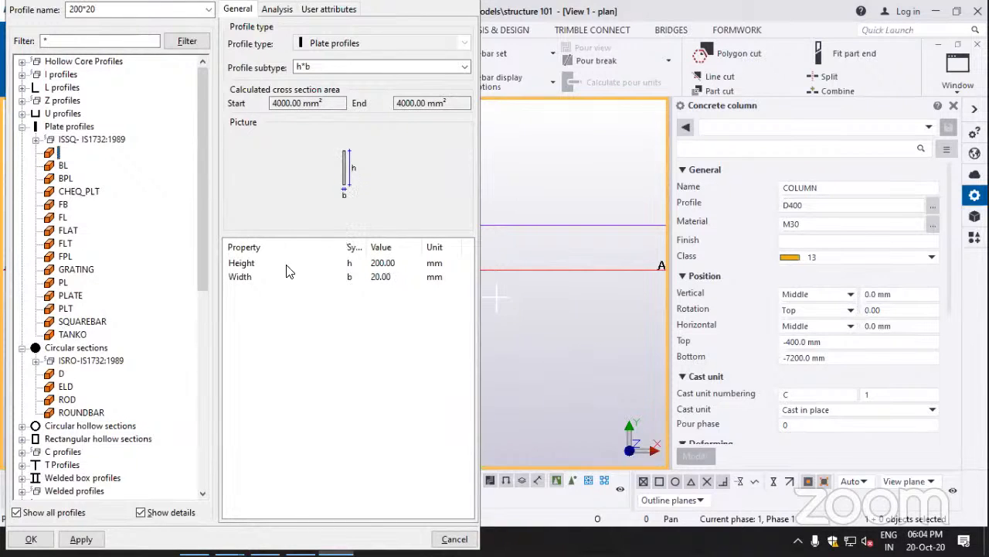
Step: Try the BL, BPL and PLATE plate profiles and return to the unprefixed h*b profile
click(61, 165)
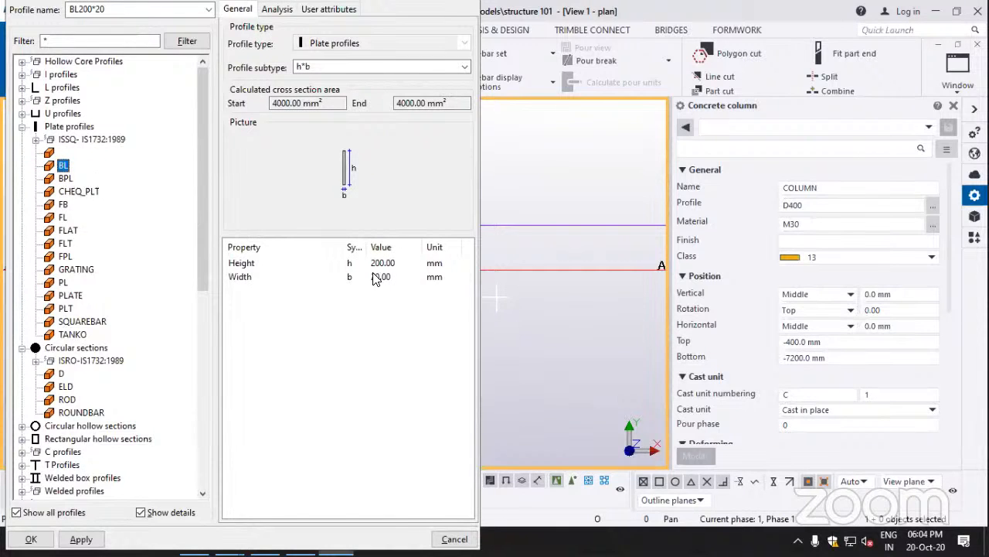
click(65, 179)
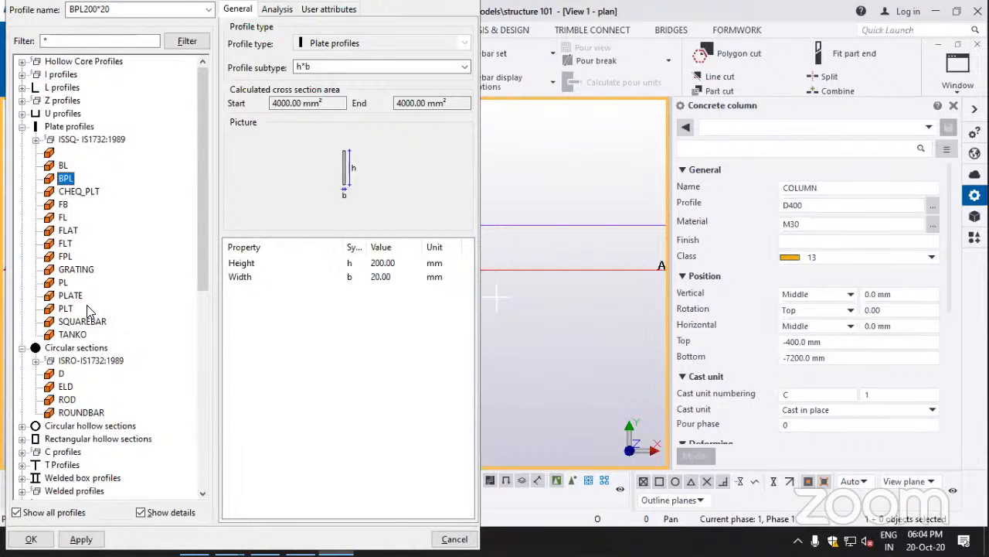
click(68, 296)
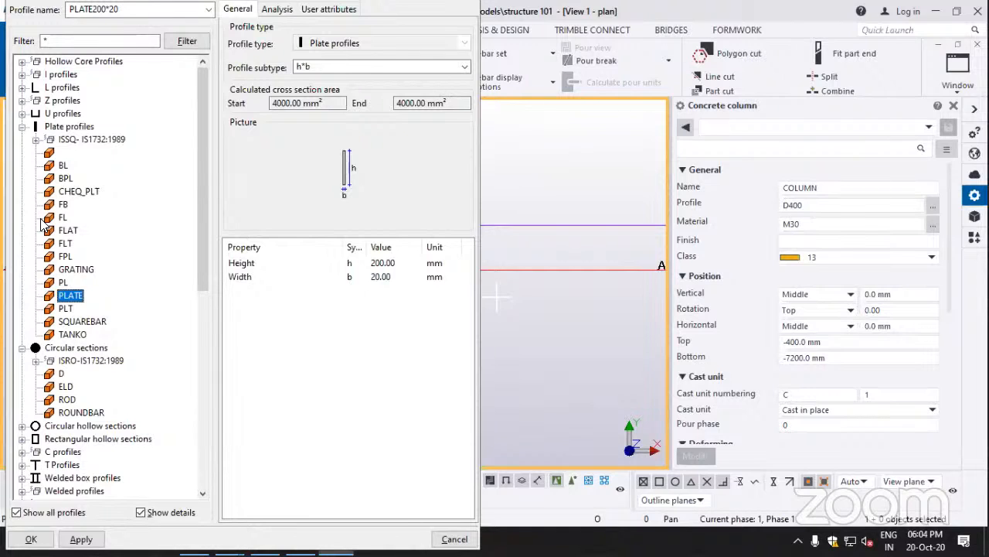
click(54, 154)
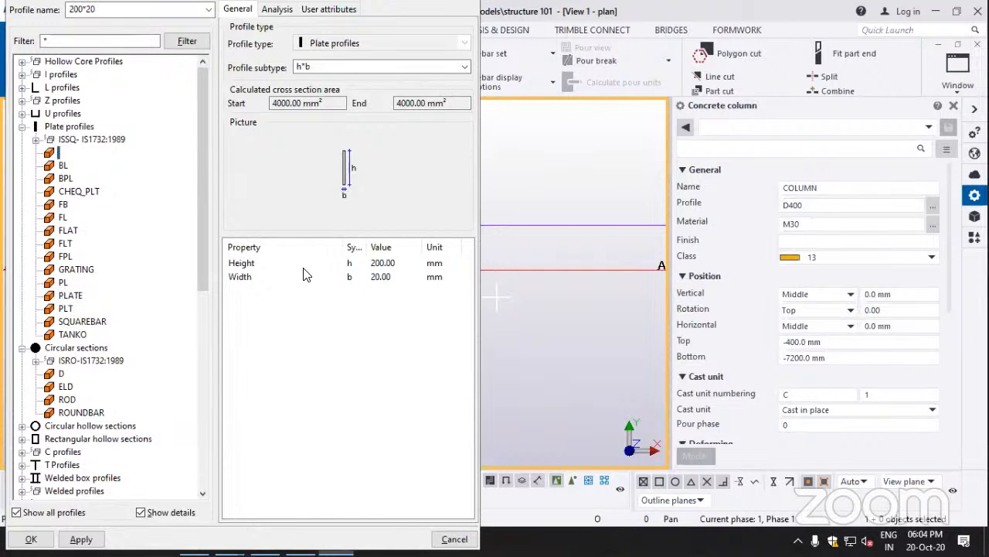
Step: Set the column profile's height and width to 400 mm each and apply the 400*400 profile
click(394, 263)
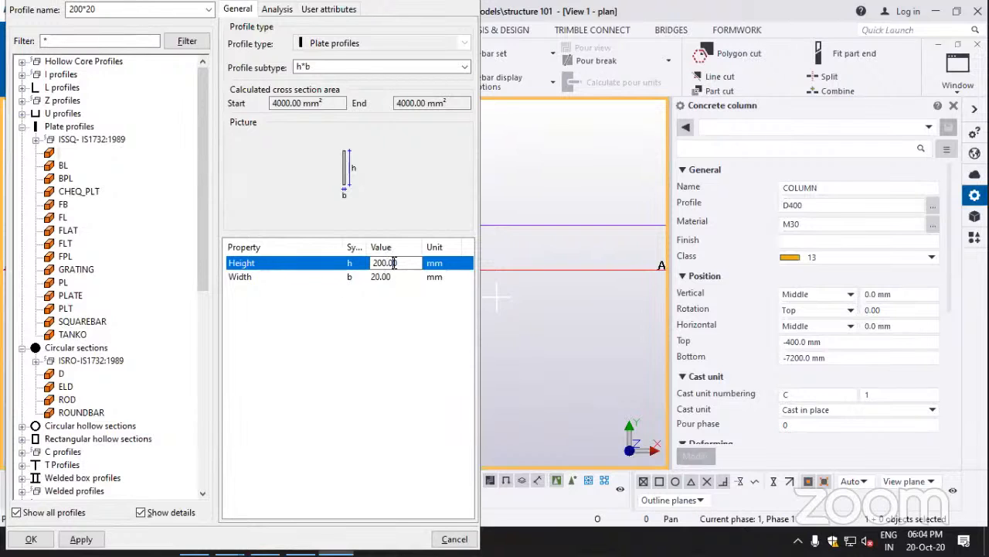
drag(395, 263, 357, 267)
text(00)
key(BackSpace)
text(400)
click(391, 277)
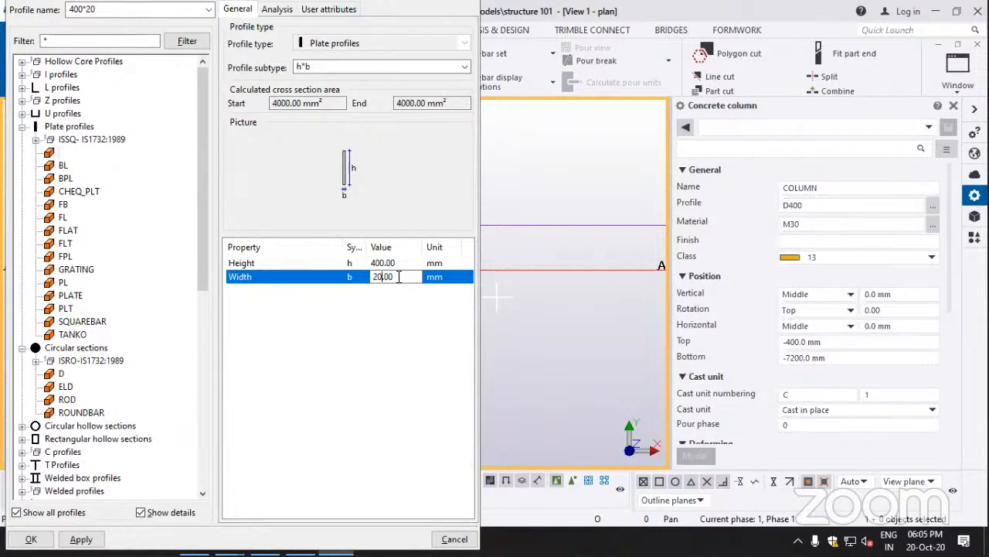
double_click(398, 278)
text(400)
click(81, 538)
click(31, 538)
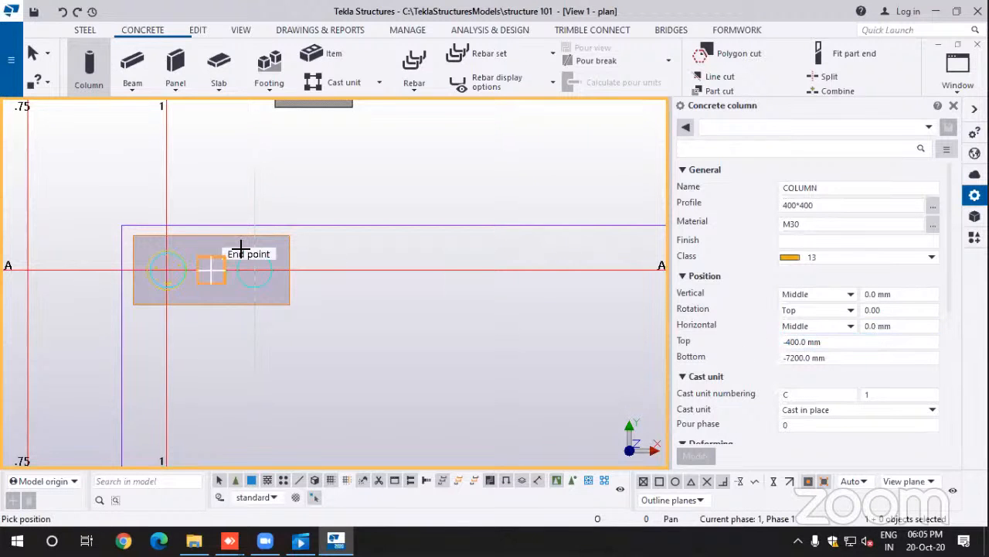
Step: Try to place the 400*400 column at the intersection of grid lines A and 1 and end the command
click(166, 269)
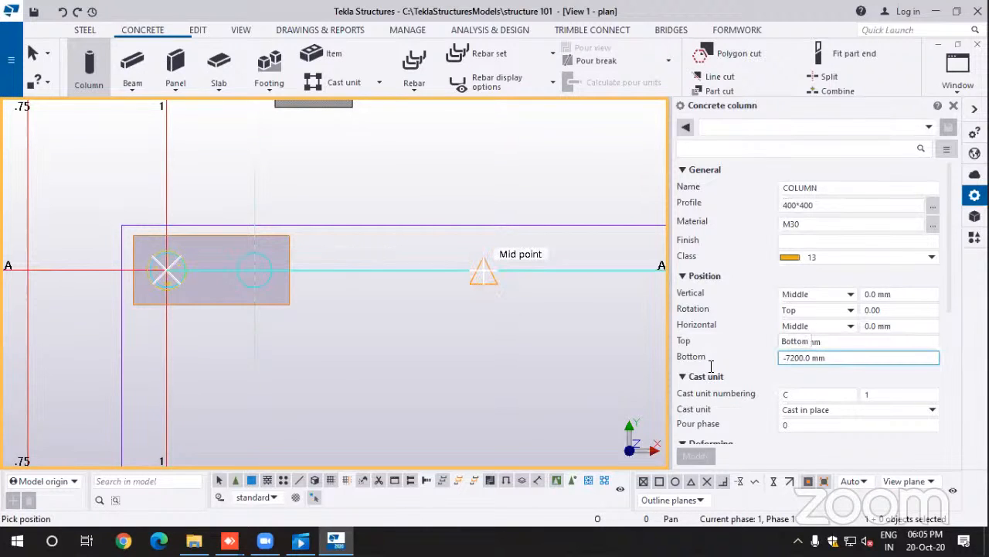
click(32, 54)
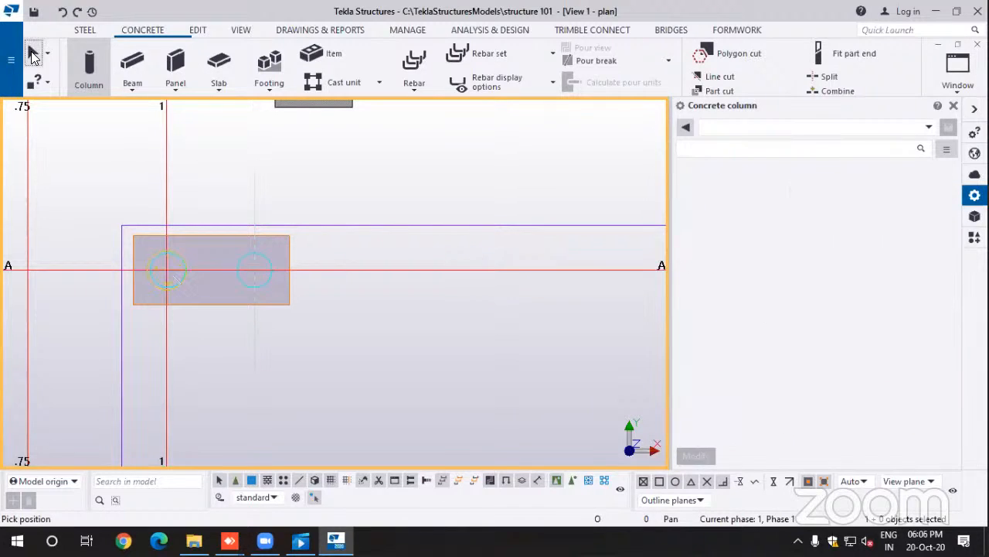
click(313, 275)
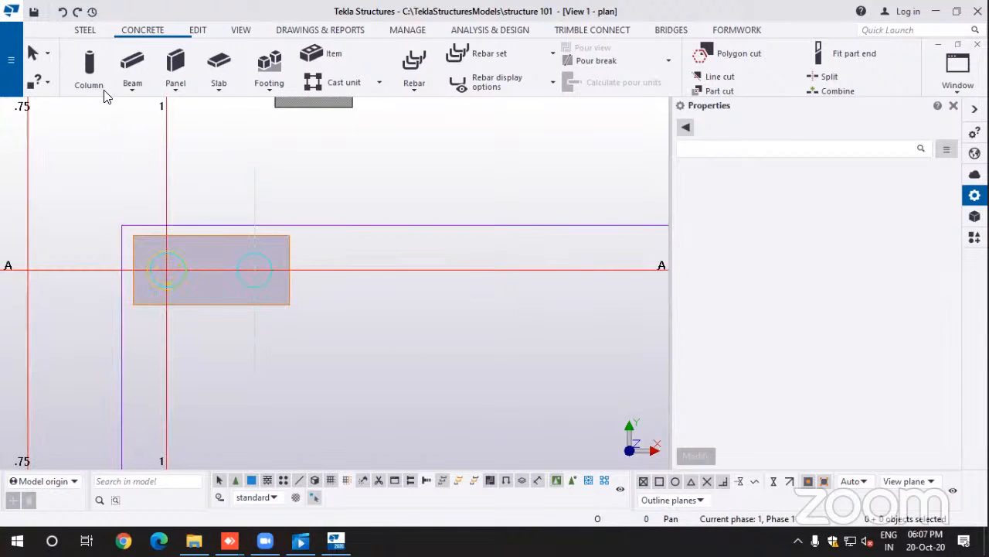
Step: Place a 400*400 concrete column at grid intersection A-1 with its top at 3800 and bottom at 0
click(93, 71)
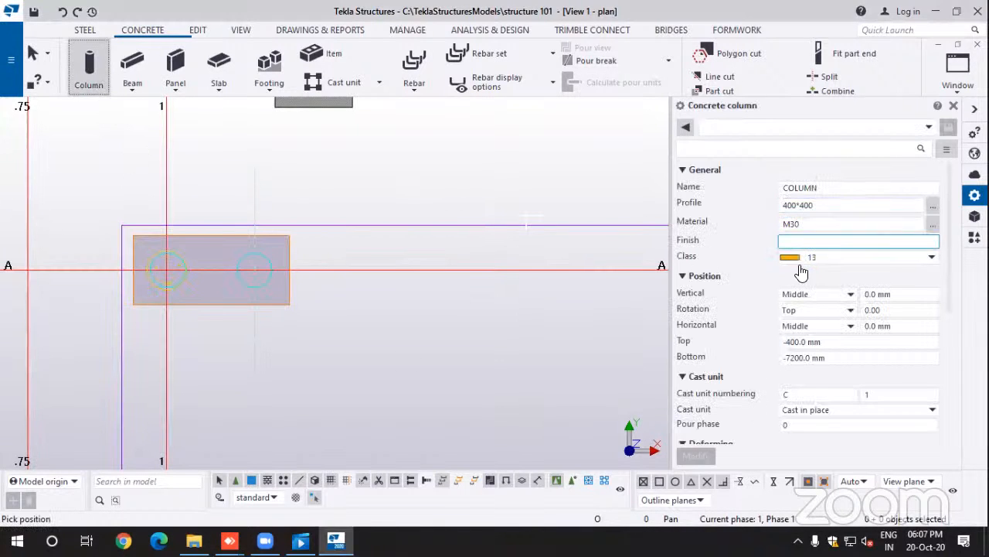
click(839, 342)
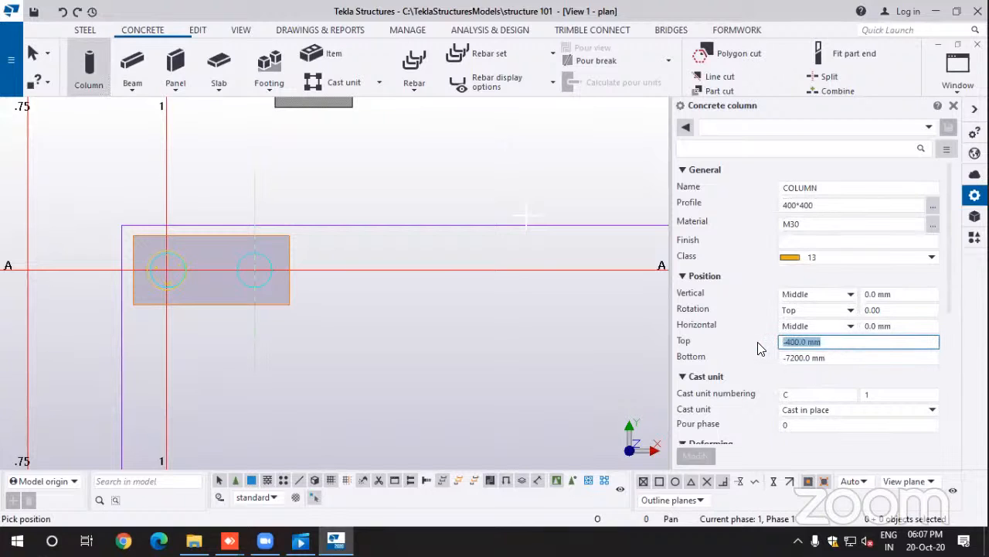
text(3800)
click(825, 358)
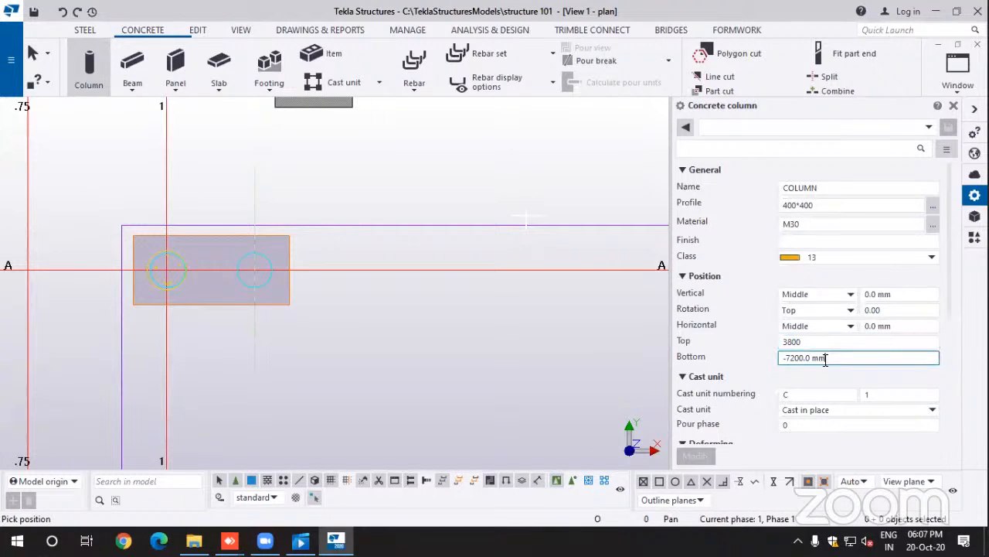
text(0)
click(160, 269)
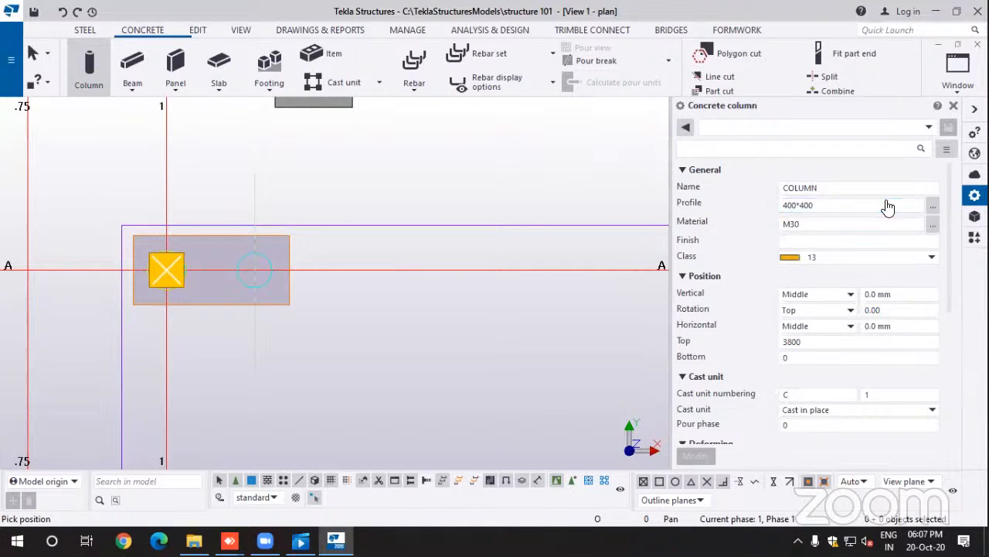
key(Escape)
Step: Set the plan view's angle to 3D with rotation 30 around Z and -20 around X, and apply it
double_click(483, 327)
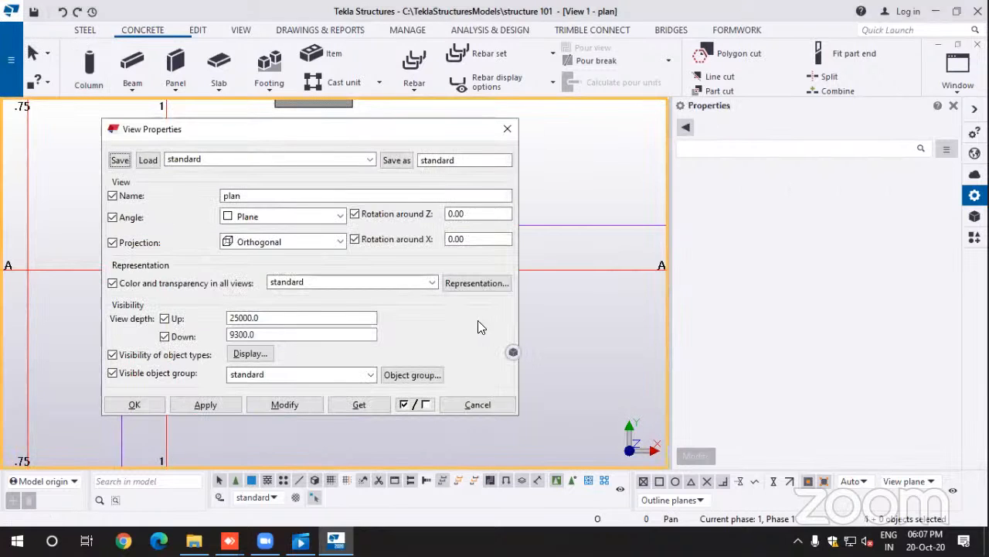
click(340, 216)
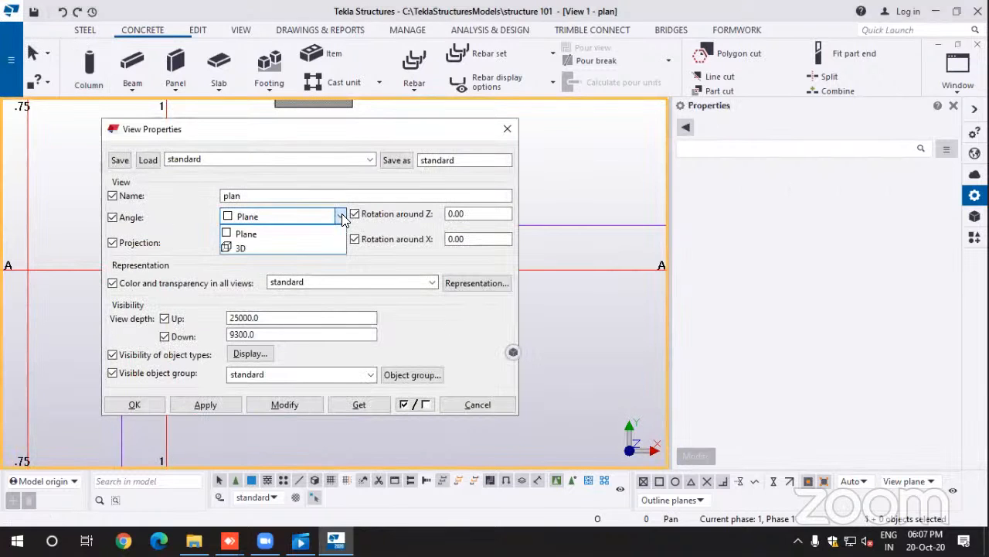
click(254, 246)
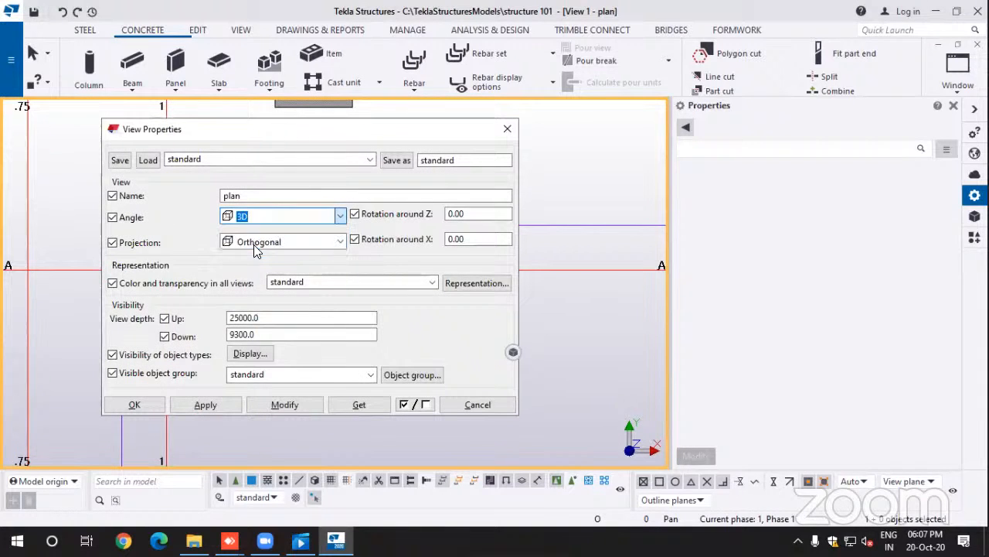
double_click(468, 214)
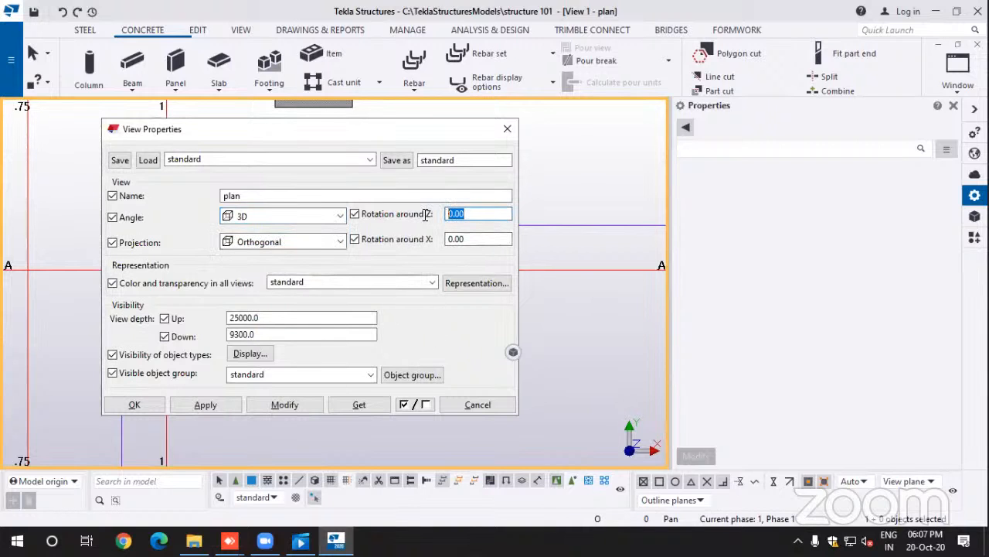
text(30)
double_click(475, 239)
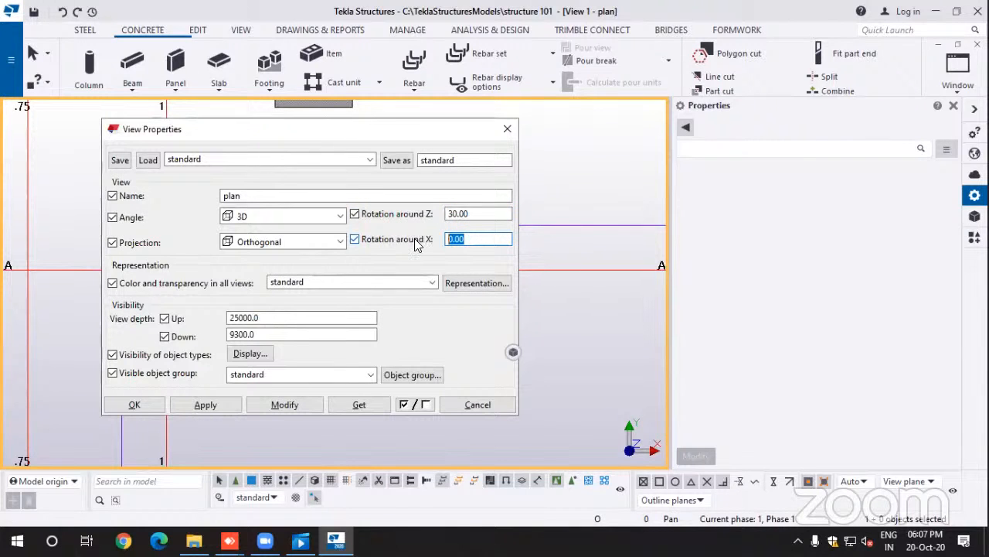
text(-20)
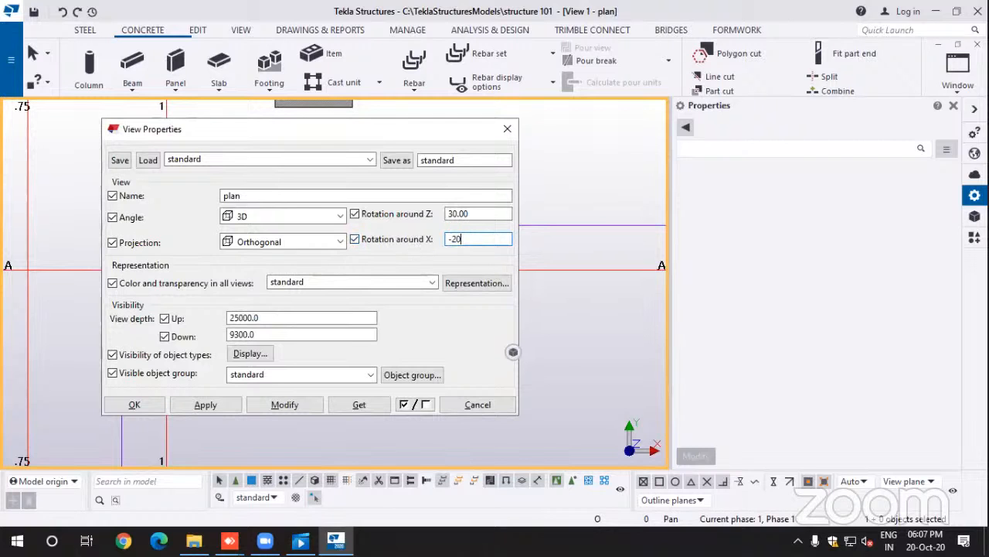
click(283, 405)
click(131, 407)
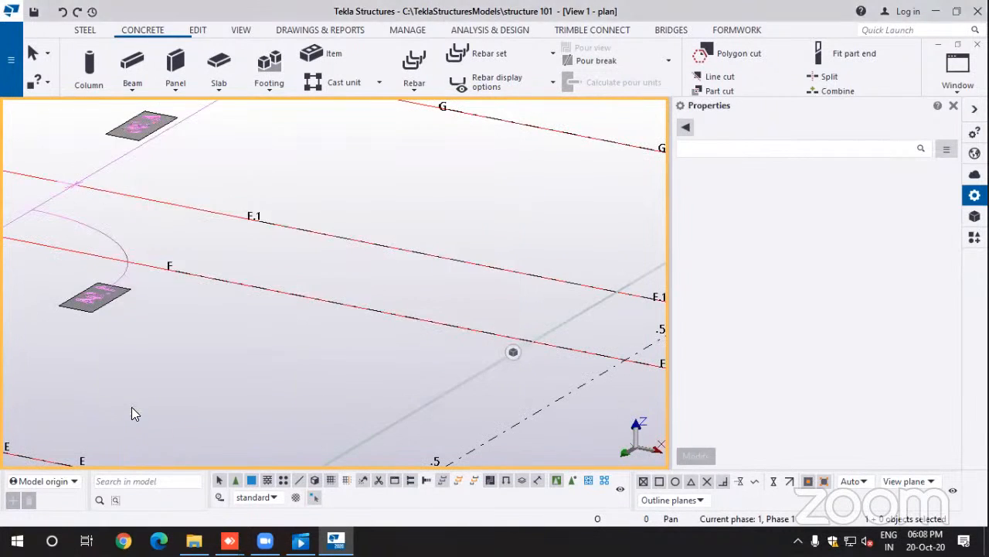
Step: Examine in 3D how the column at A-1 sits on the footing and its two piles
scroll(215, 357, down, 4)
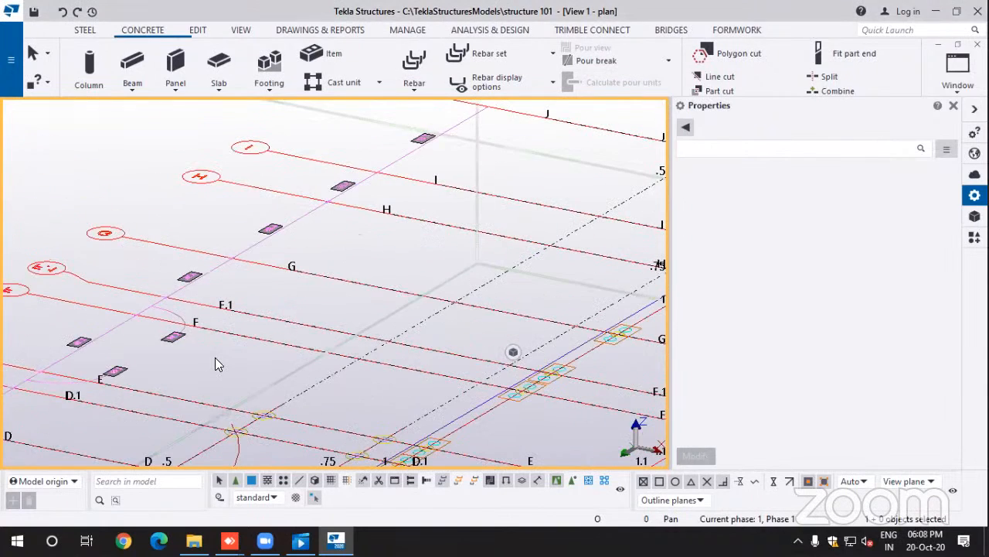
scroll(214, 357, down, 5)
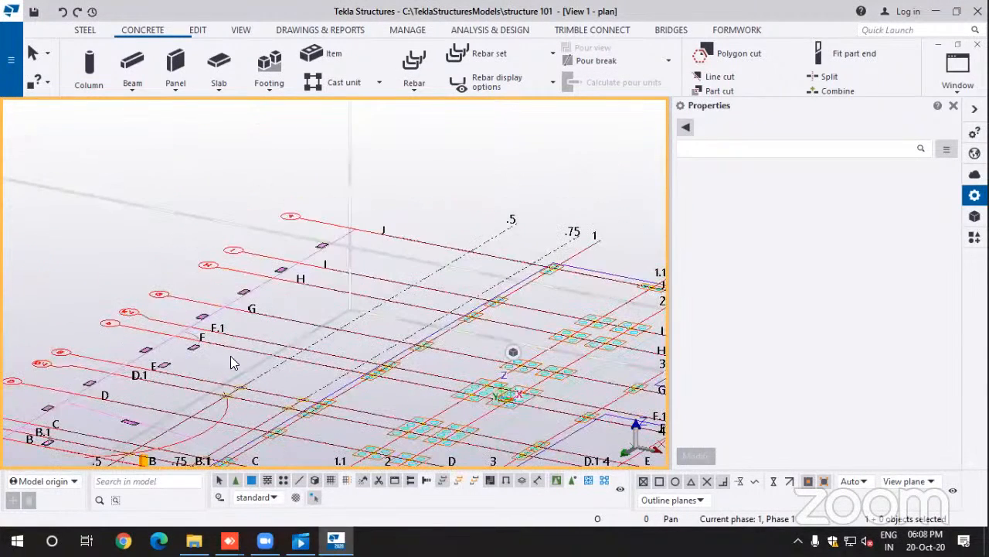
middle_drag(452, 330, 439, 261)
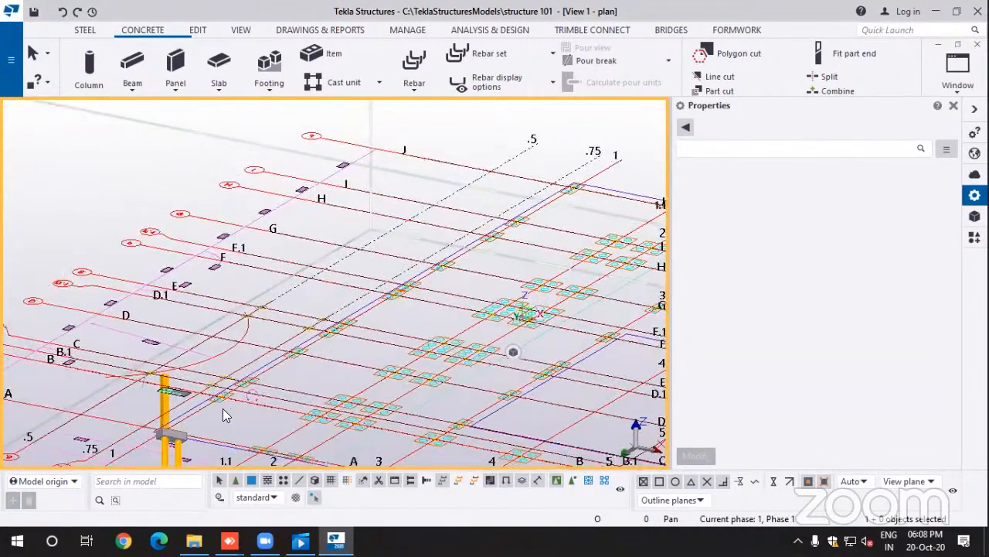
middle_drag(246, 412, 278, 373)
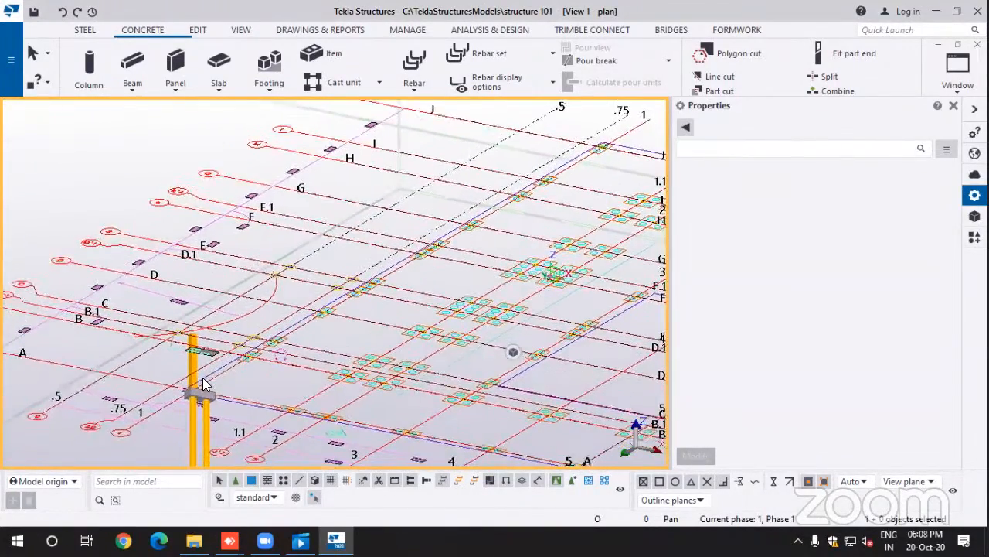
scroll(204, 383, up, 5)
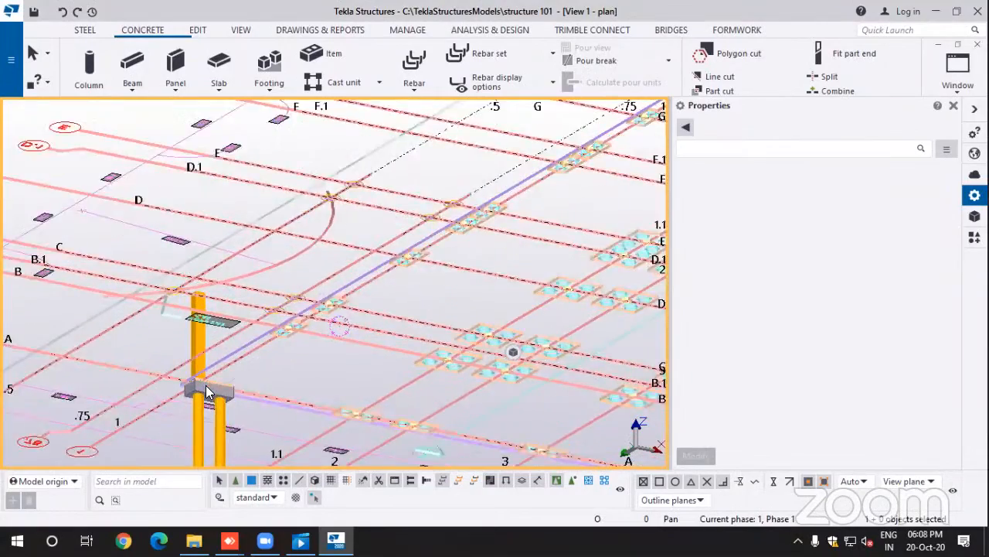
scroll(206, 385, up, 5)
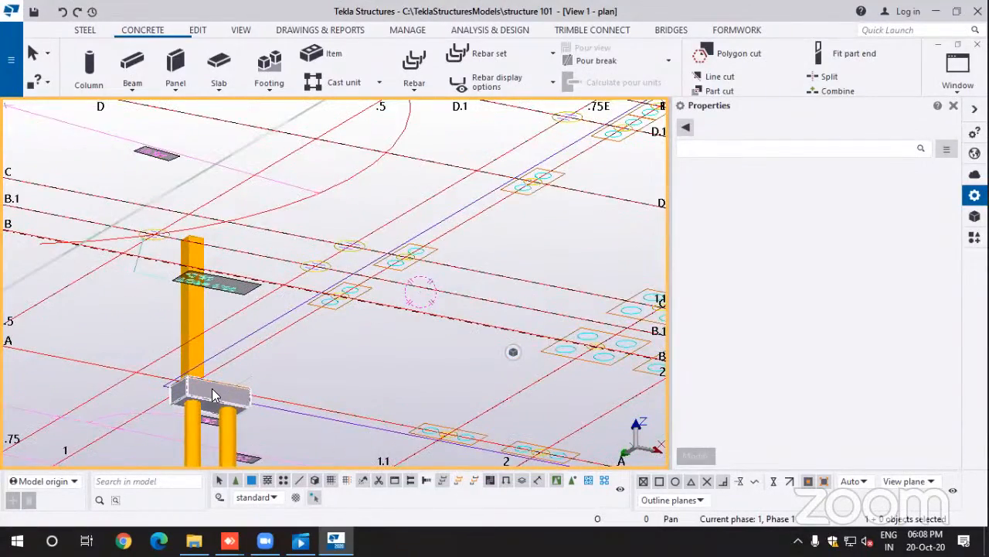
scroll(211, 389, up, 3)
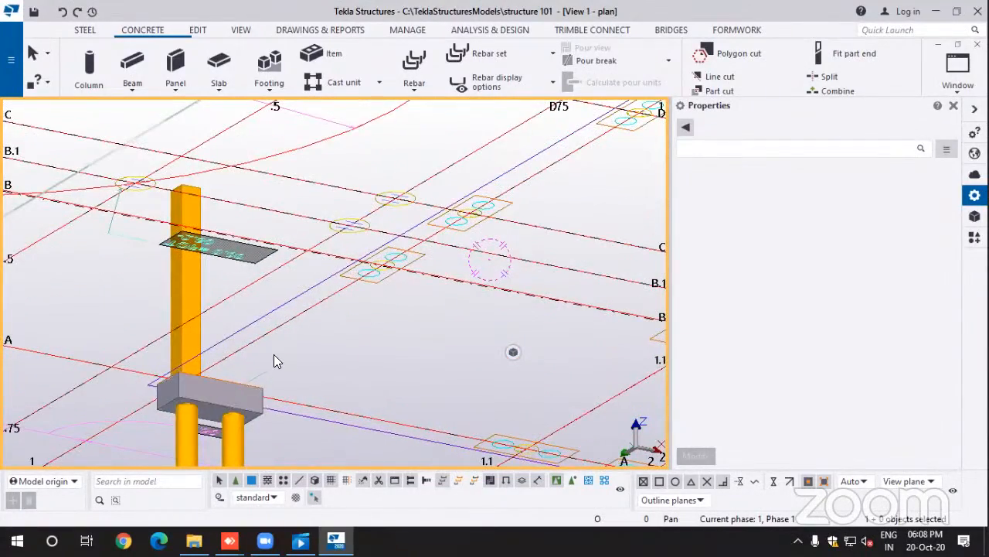
scroll(275, 357, down, 8)
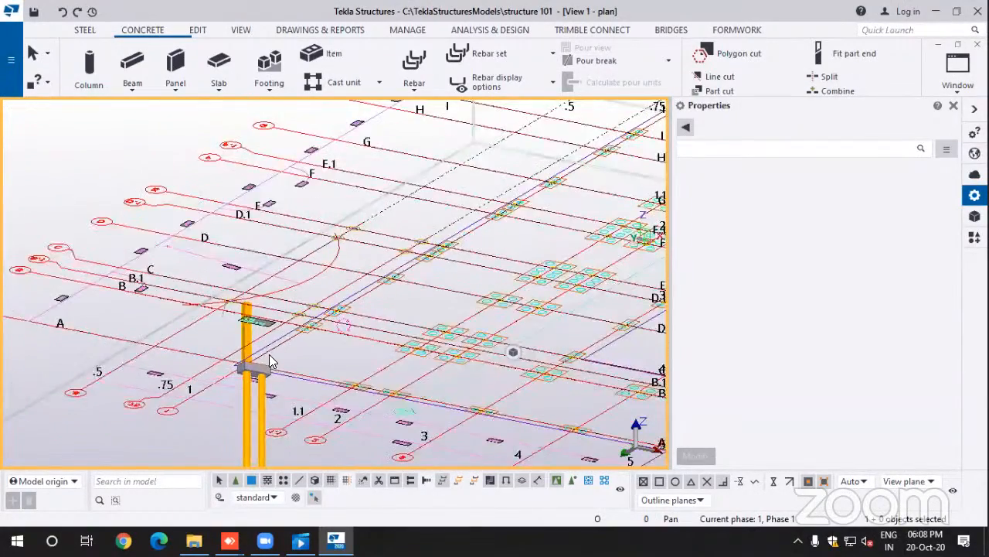
scroll(270, 356, down, 10)
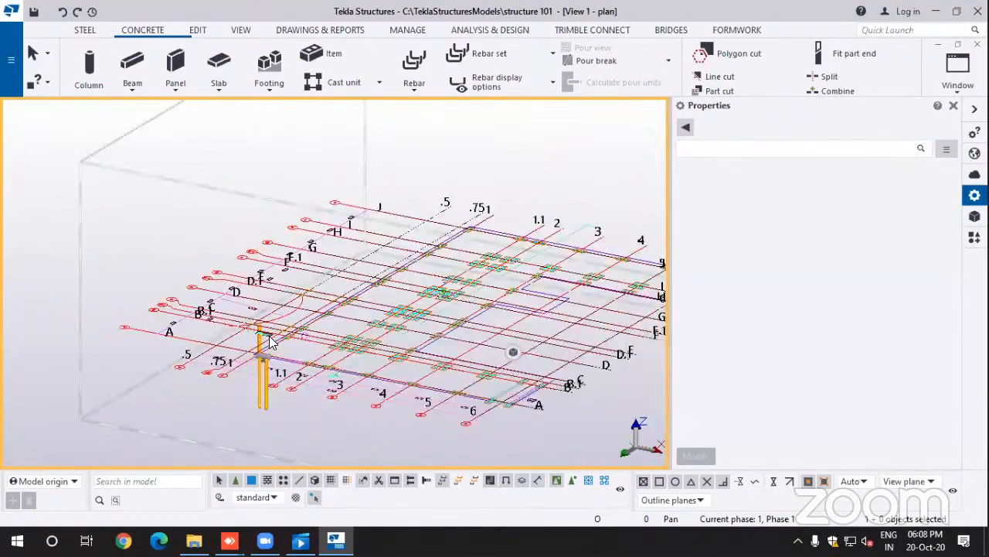
scroll(271, 344, down, 8)
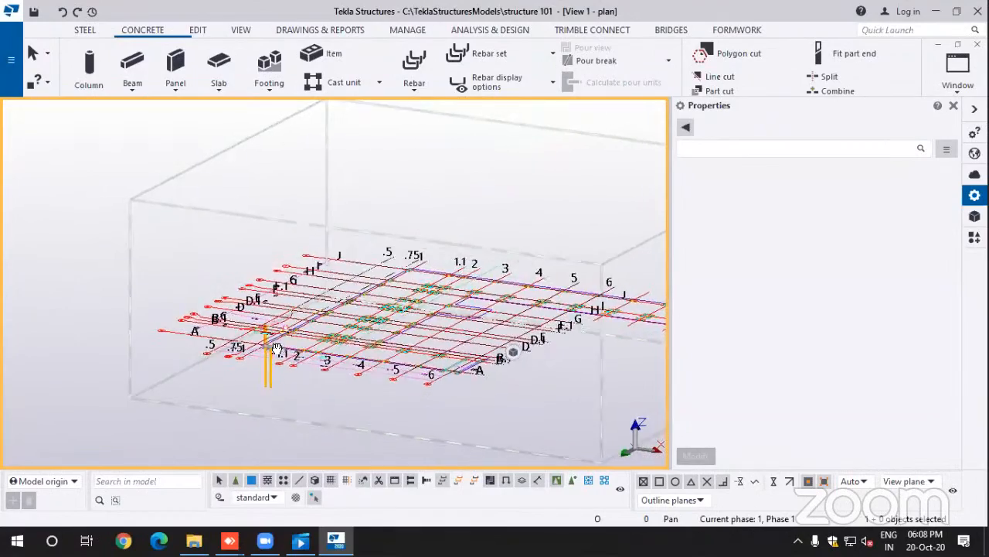
mouse_move(277, 350)
ctrl+middle_down()
mouse_move(274, 357)
mouse_move(297, 317)
mouse_move(260, 357)
mouse_move(261, 348)
ctrl+middle_up()
scroll(263, 344, up, 8)
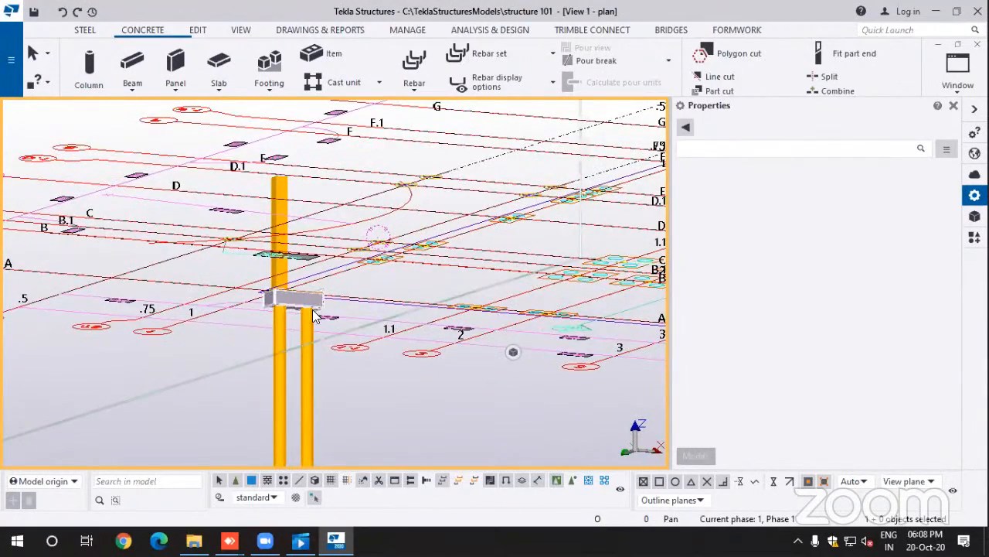
ctrl+middle_drag(309, 306, 358, 271)
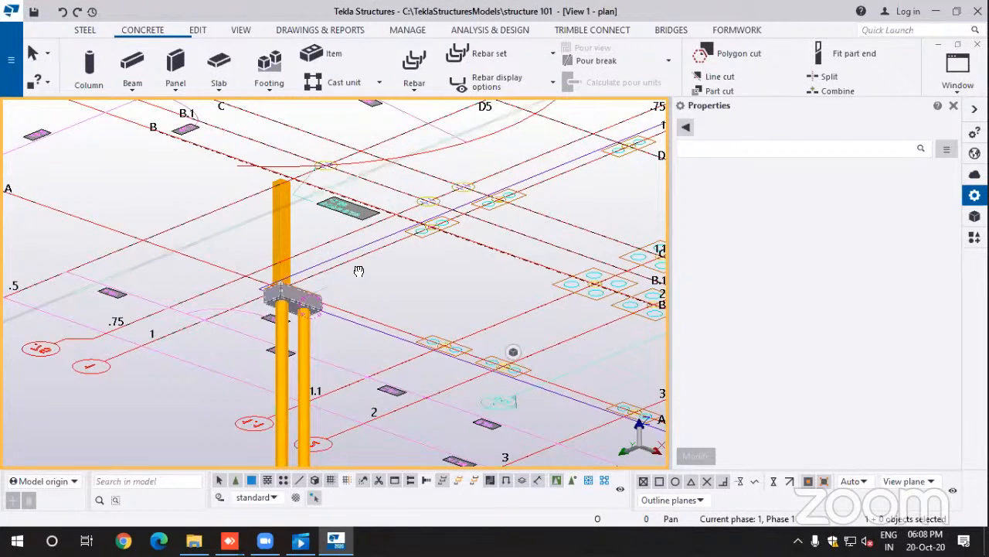
ctrl+middle_drag(345, 299, 264, 376)
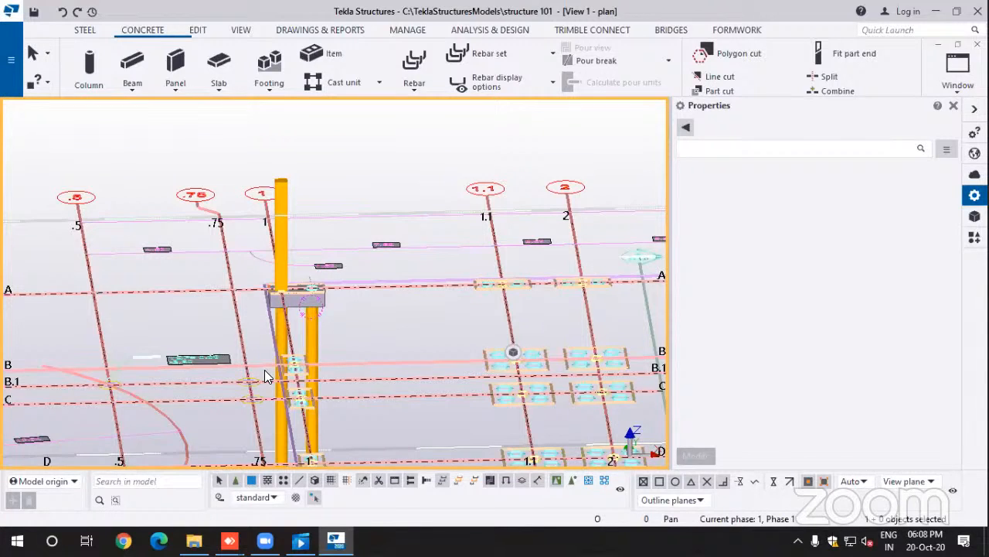
middle_drag(355, 282, 314, 356)
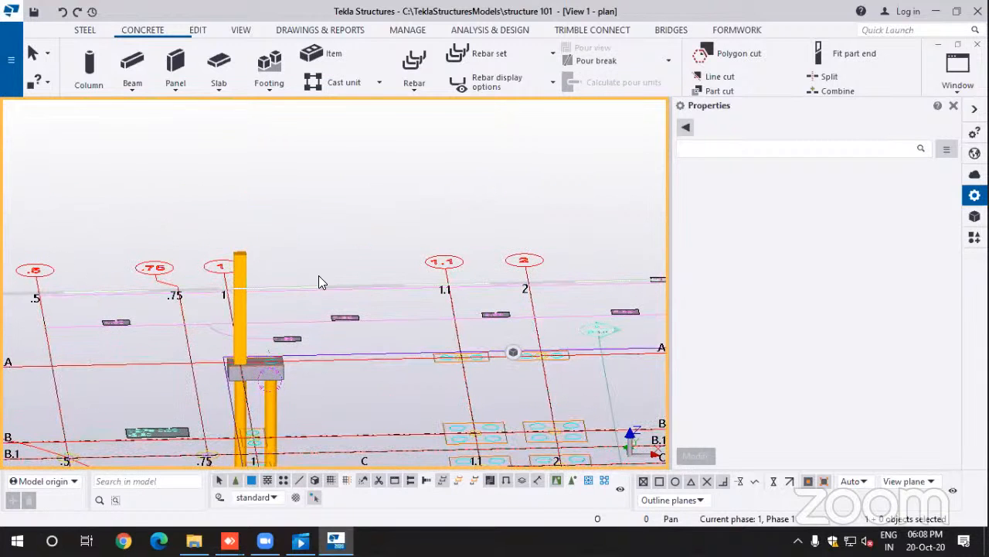
Step: Check the column's levels in the GRID @A elevation view and return to the plan view
click(957, 91)
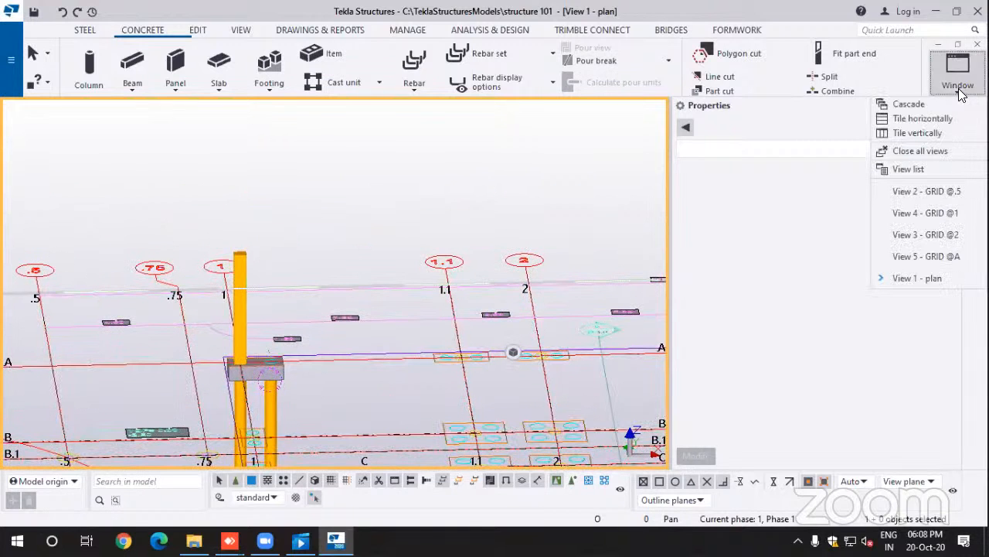
click(935, 255)
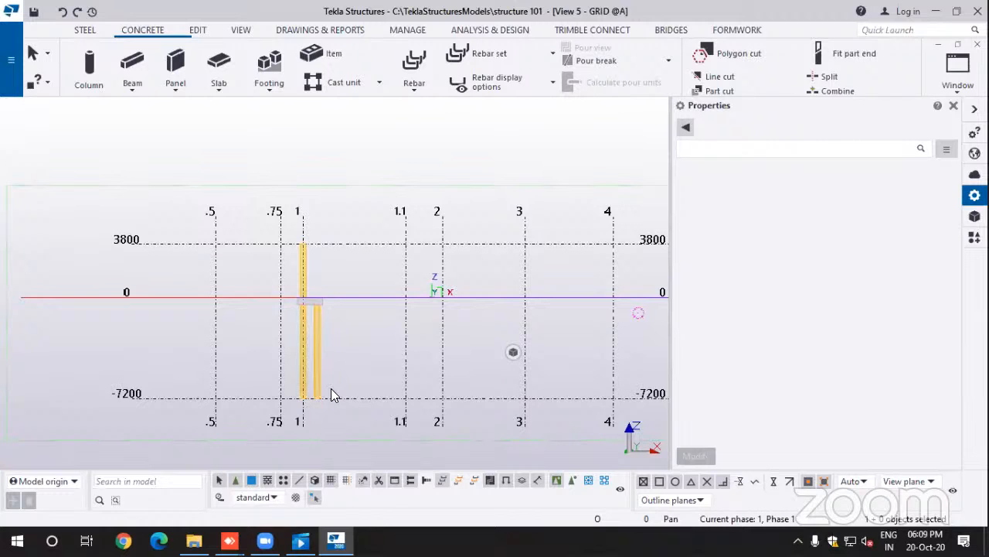
click(960, 91)
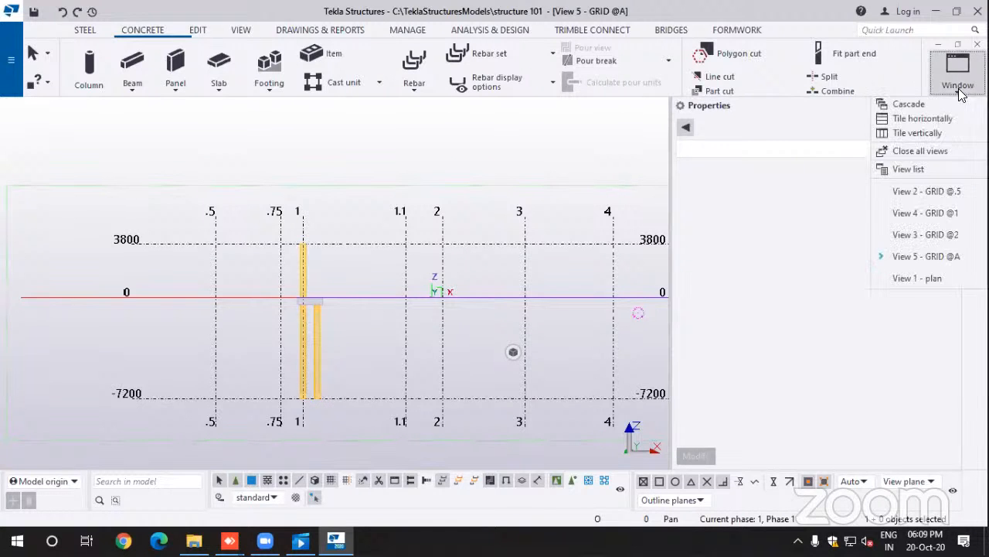
click(912, 278)
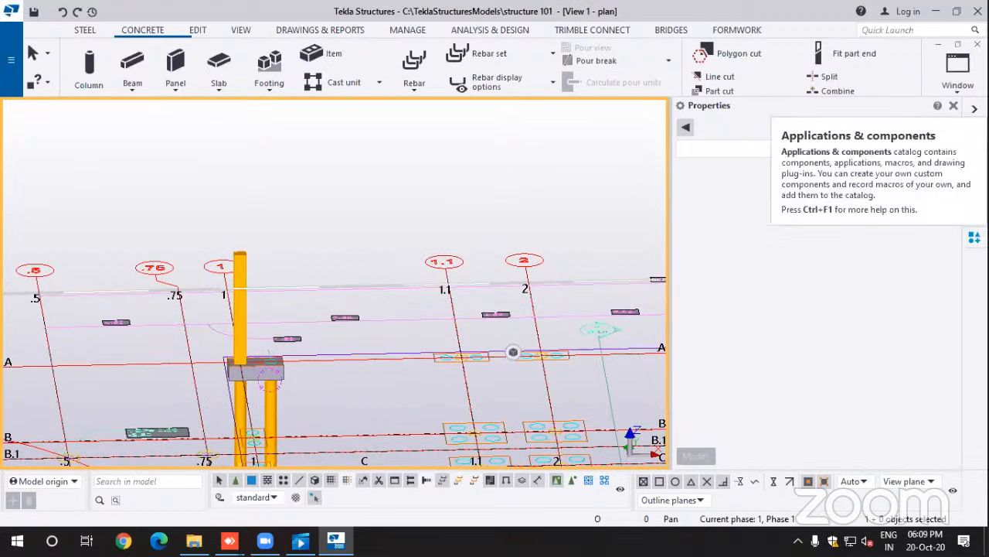
Step: Hide the Default reference model group containing StructuralPlan-01-EntryLevel
click(974, 237)
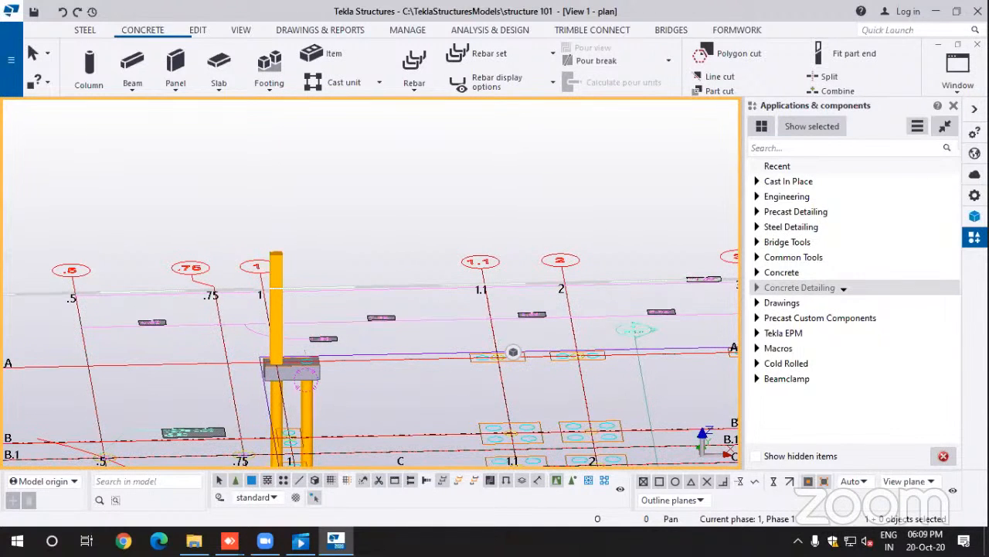
click(974, 216)
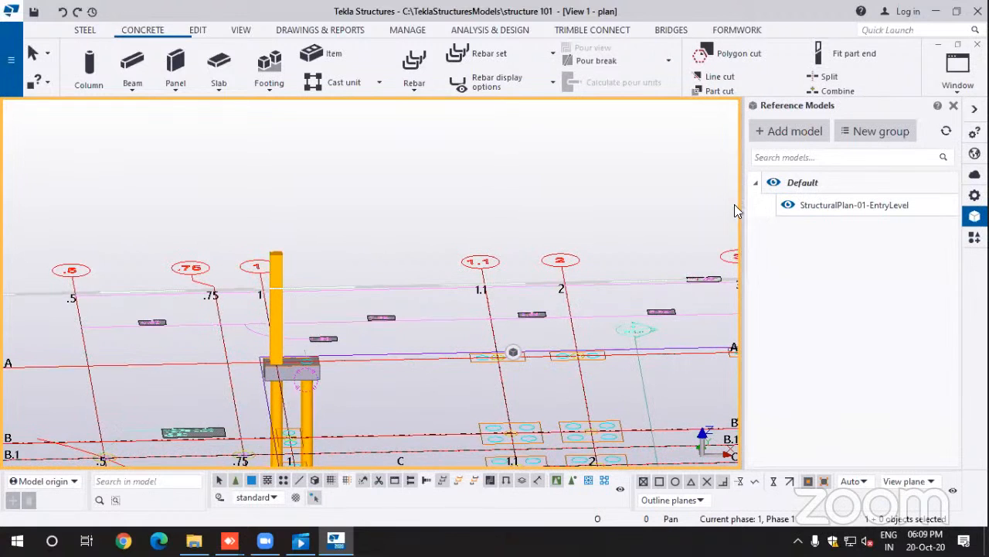
click(773, 183)
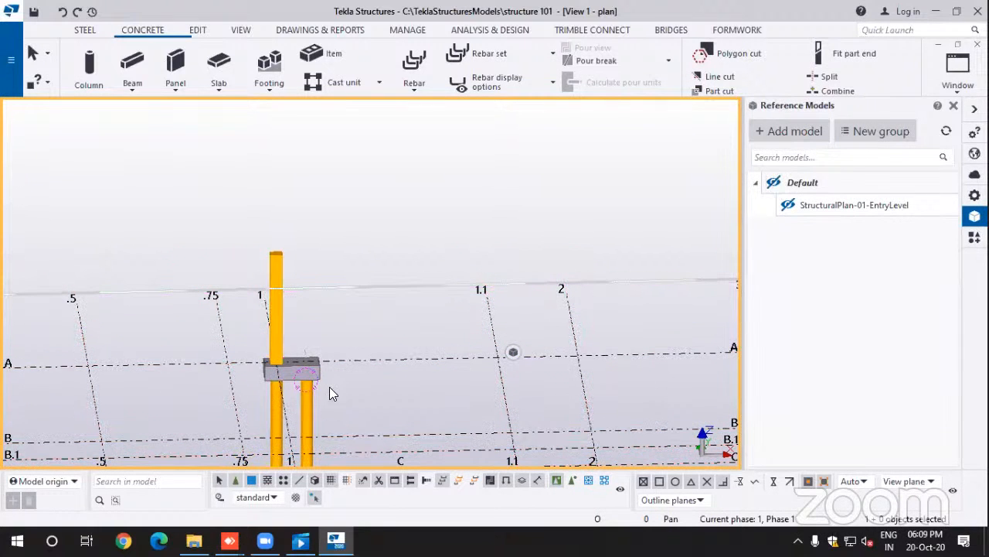
scroll(312, 367, up, 1)
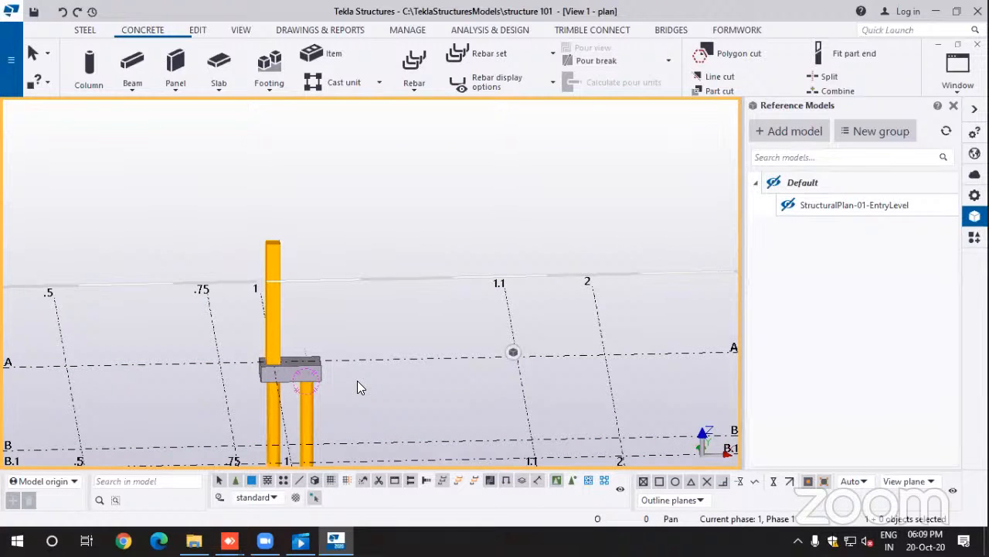
middle_drag(357, 381, 361, 317)
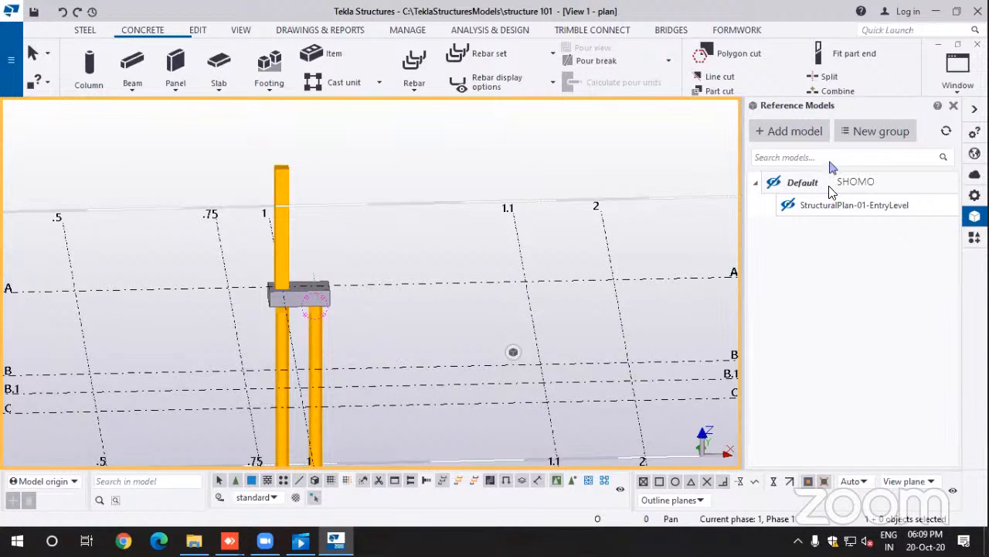
Step: Open the Applications & components catalog and search it for COLUMN REIN
click(975, 237)
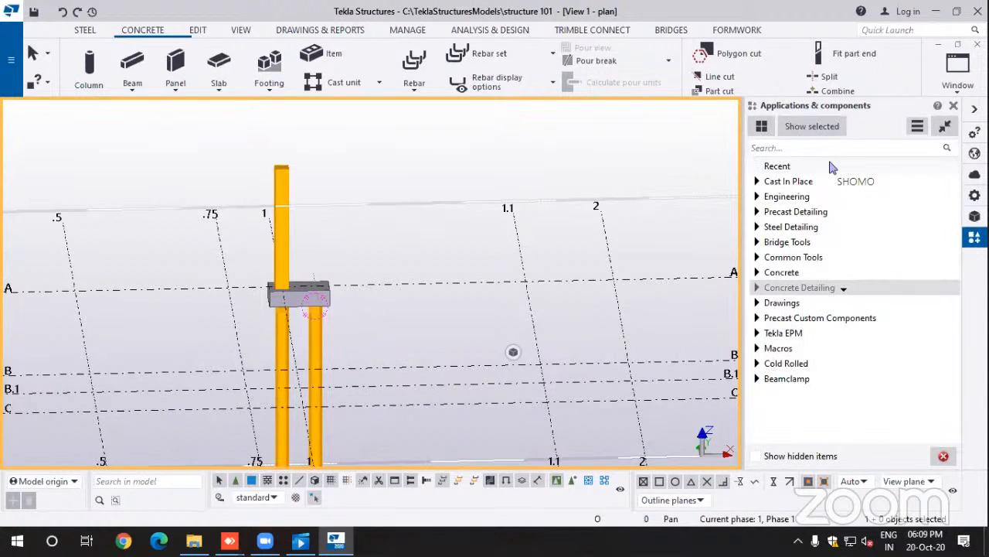
click(810, 149)
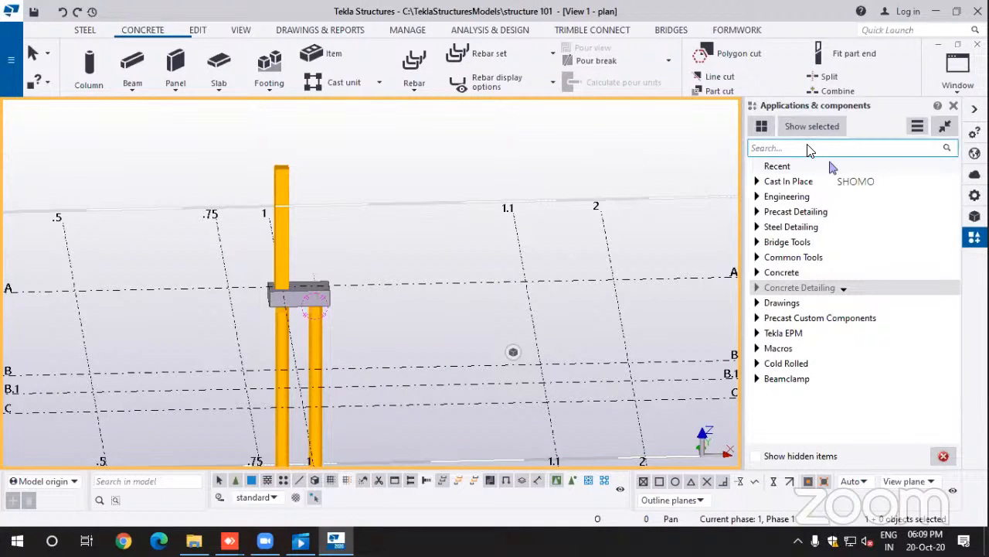
click(808, 147)
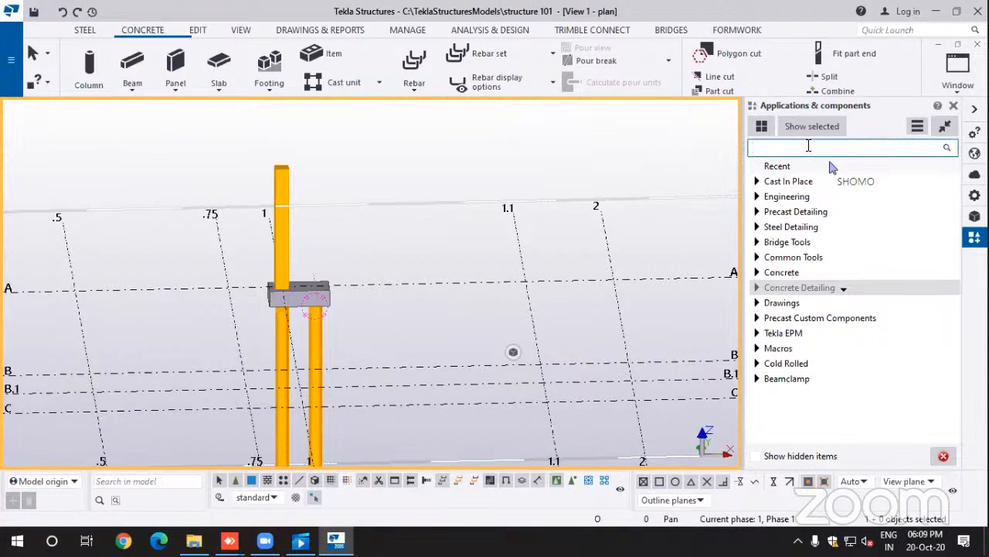
text(cOLU)
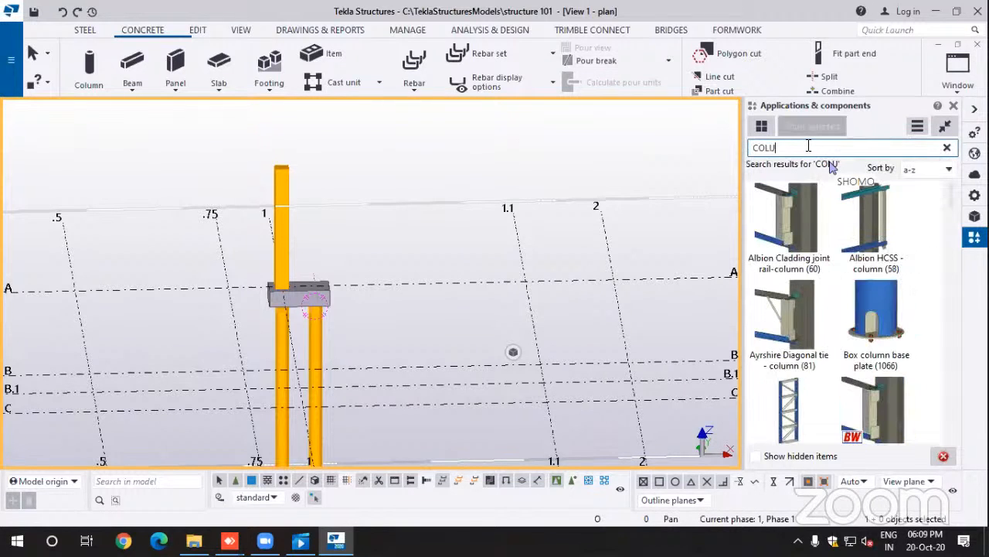
text(MN REIN)
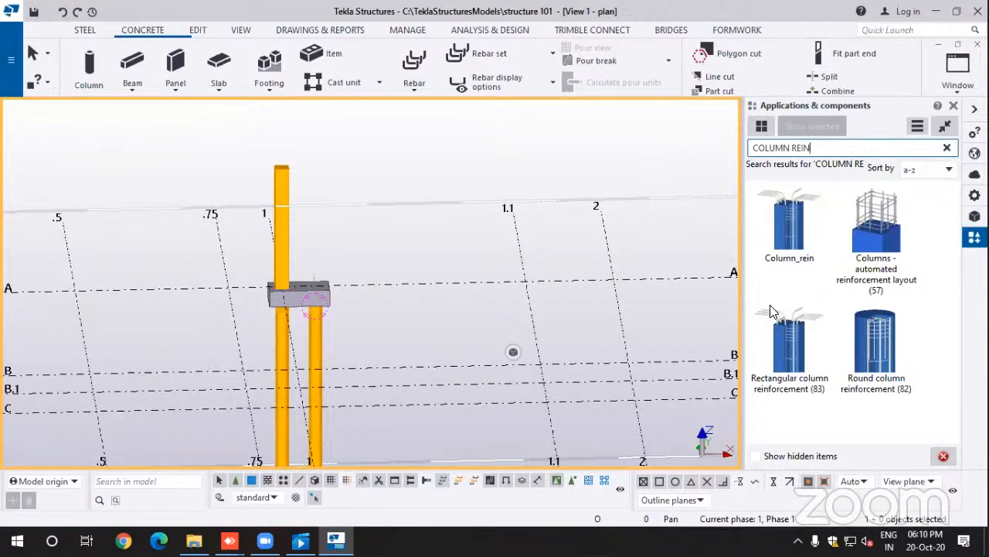
Step: Apply the Round column reinforcement (82) component to the pile beneath the column at grid A-1
click(881, 348)
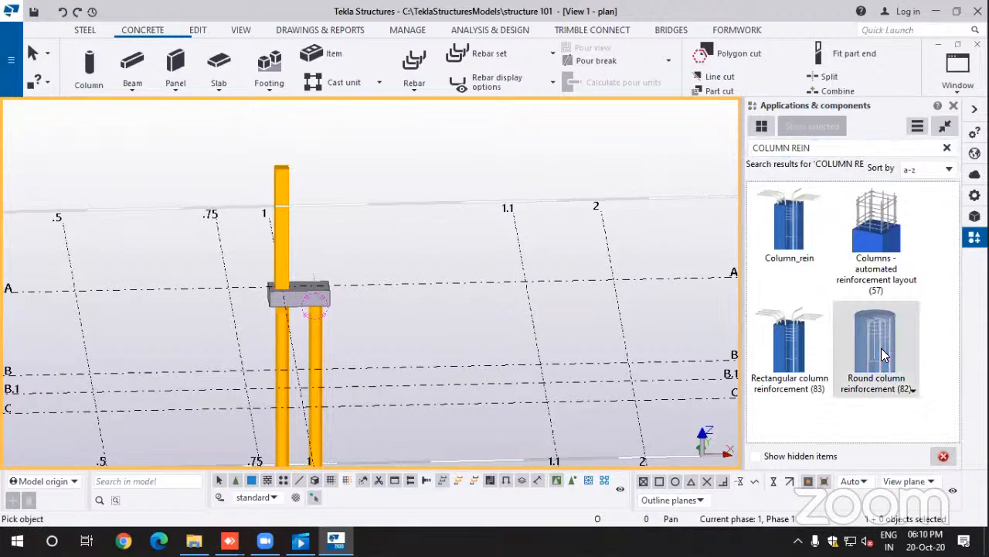
click(284, 345)
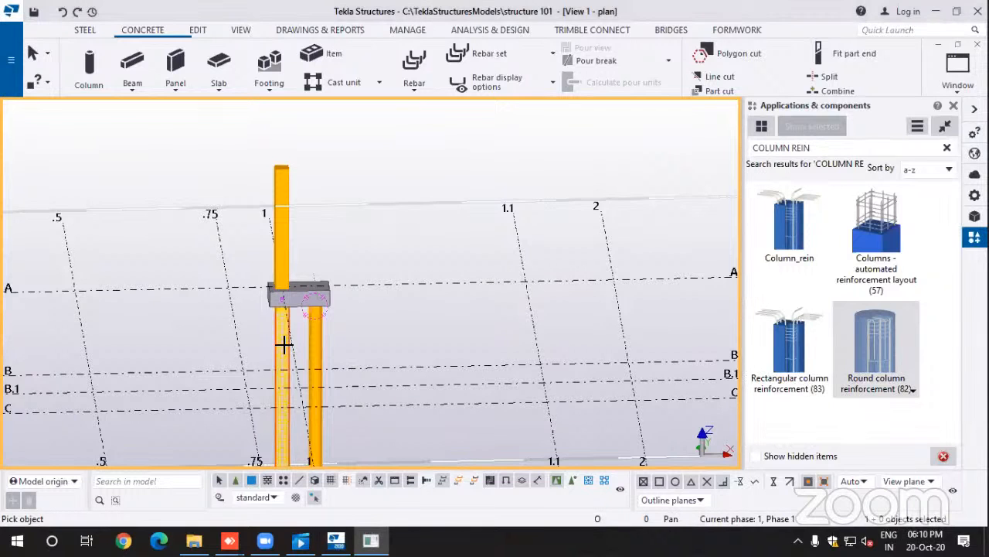
scroll(283, 341, up, 3)
scroll(282, 336, up, 4)
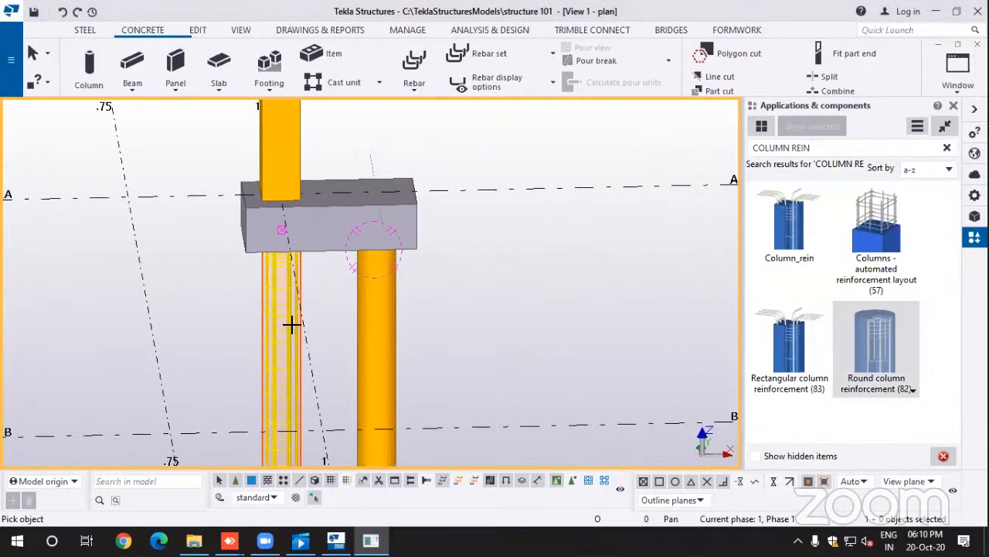
scroll(290, 320, up, 1)
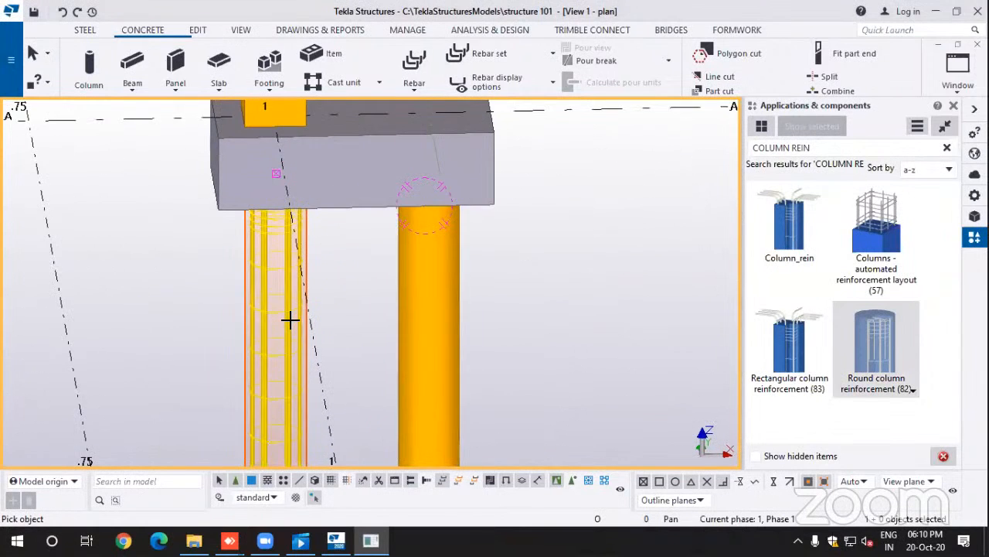
scroll(290, 320, up, 1)
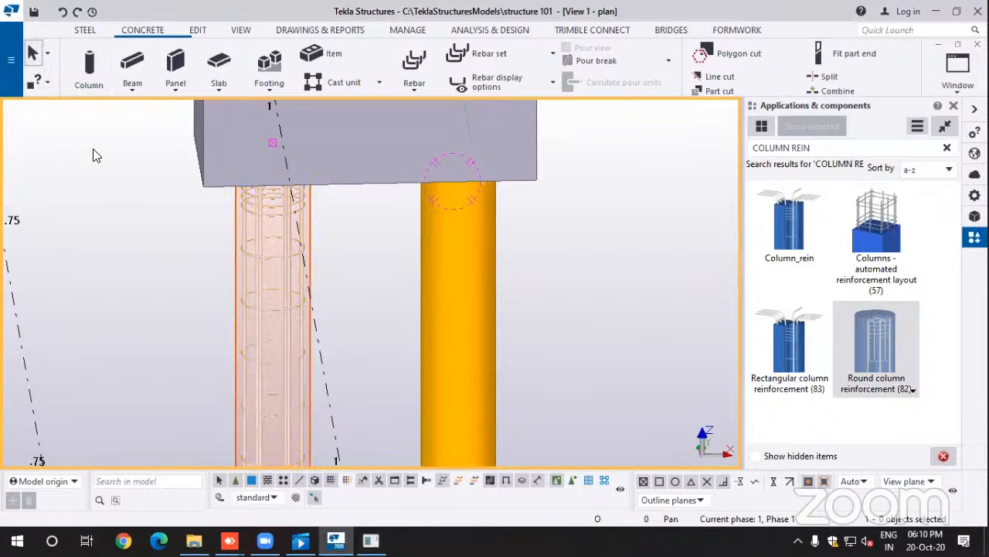
double_click(266, 255)
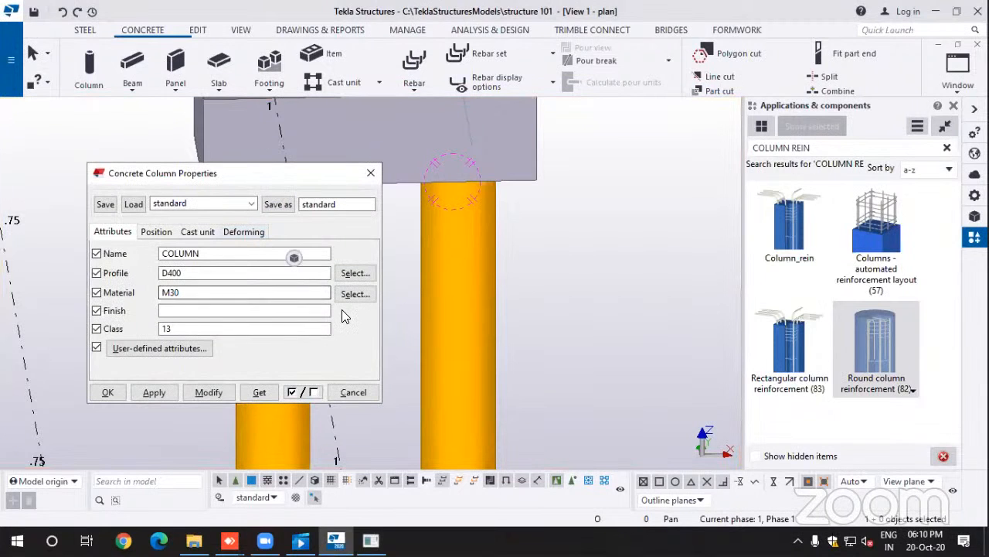
click(371, 172)
Step: Set the view's part rendering to Parts shaded wireframe
scroll(278, 324, up, 1)
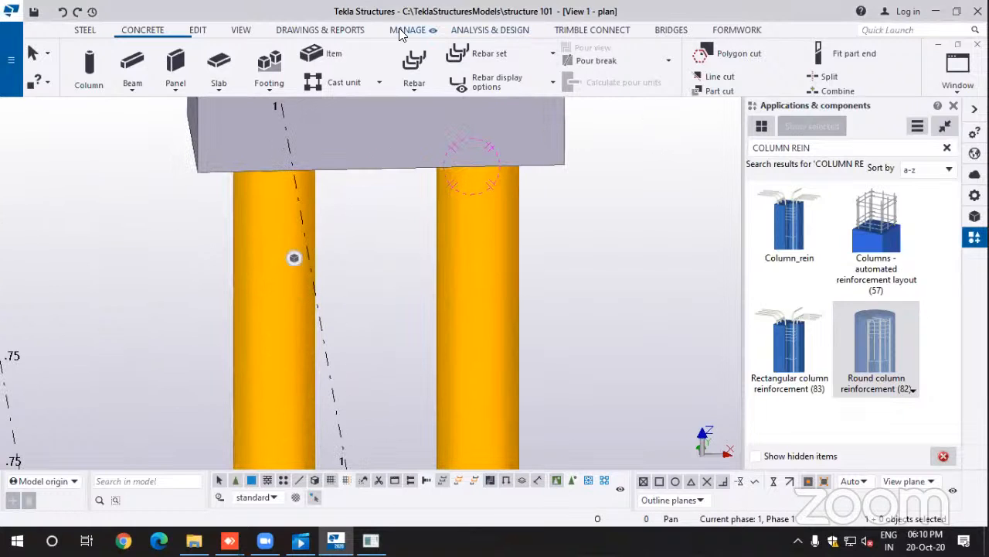
click(238, 33)
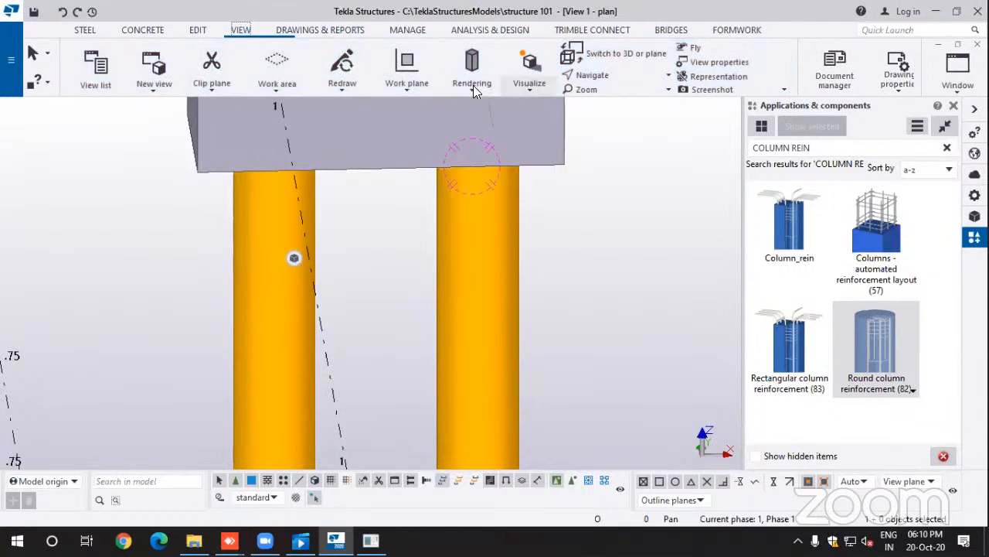
click(472, 85)
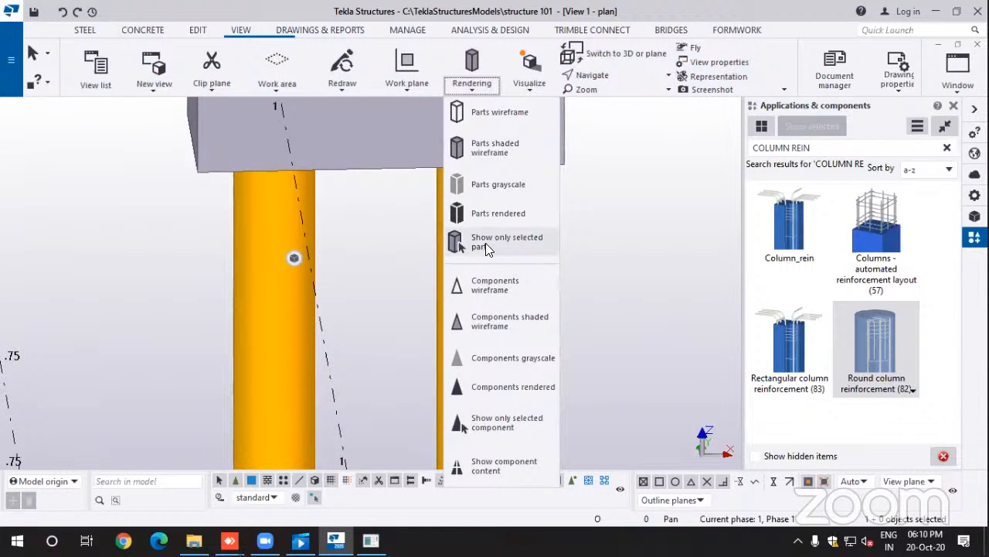
click(507, 151)
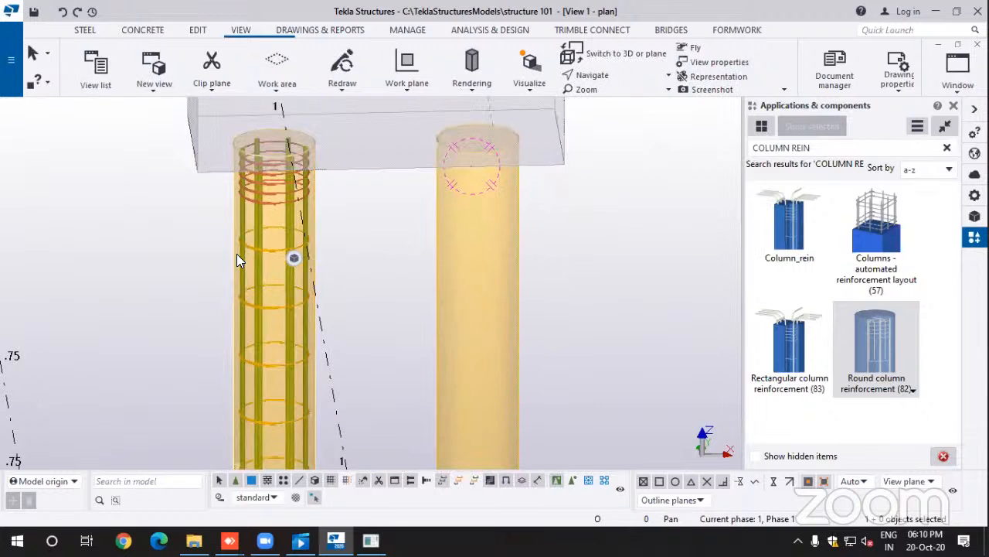
Step: Open the pile's round column reinforcement properties and set the main bars' bend length to 300 at both top and bottom
double_click(259, 209)
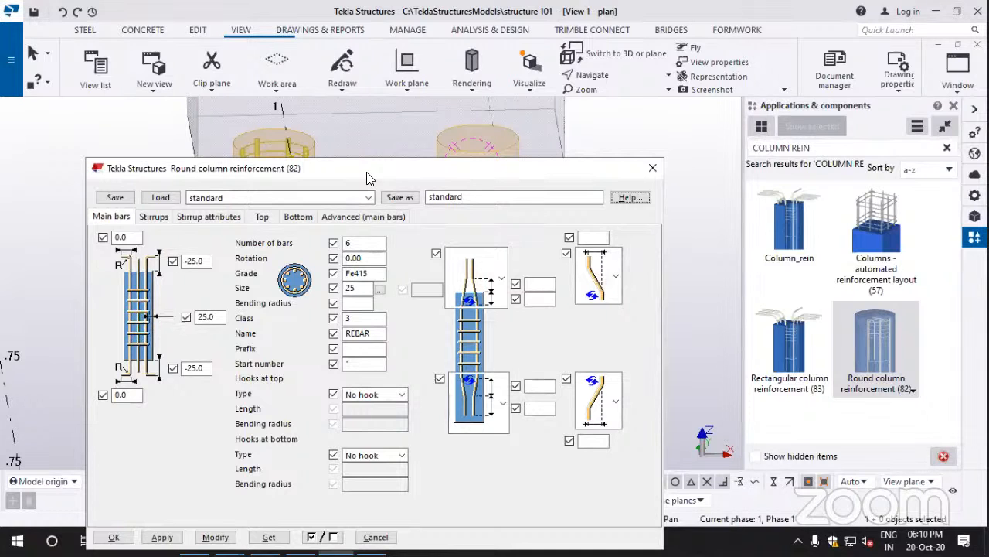
drag(367, 173, 631, 70)
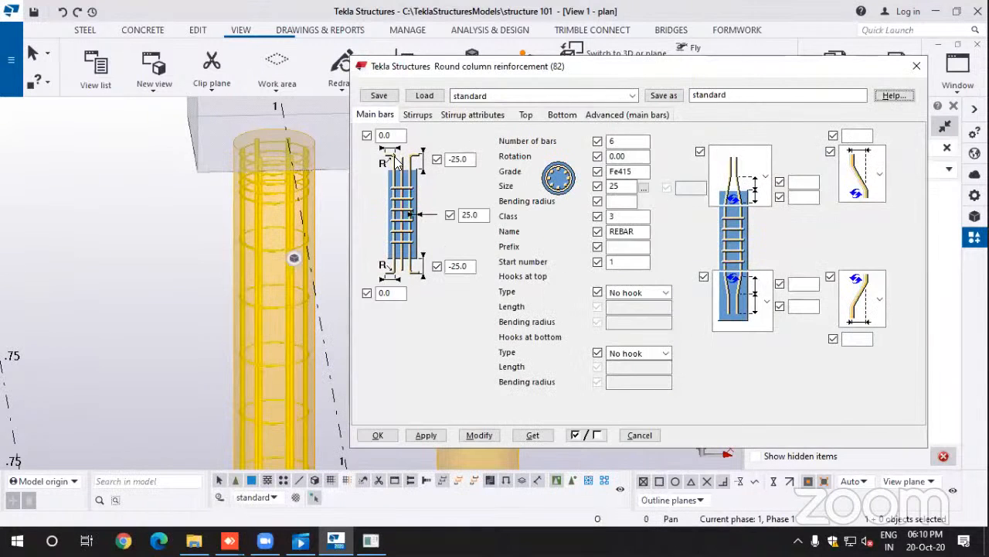
double_click(387, 137)
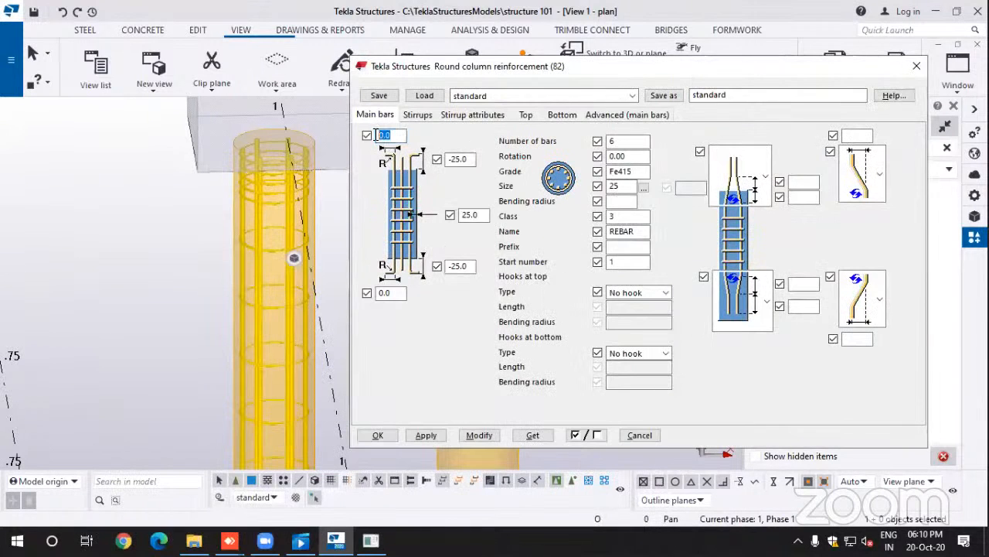
text(300)
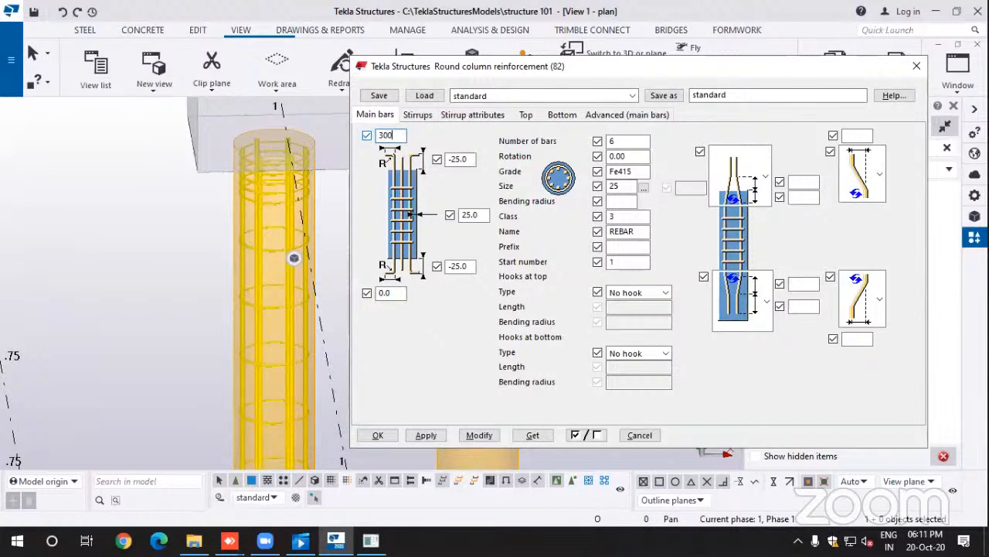
double_click(385, 293)
text(300)
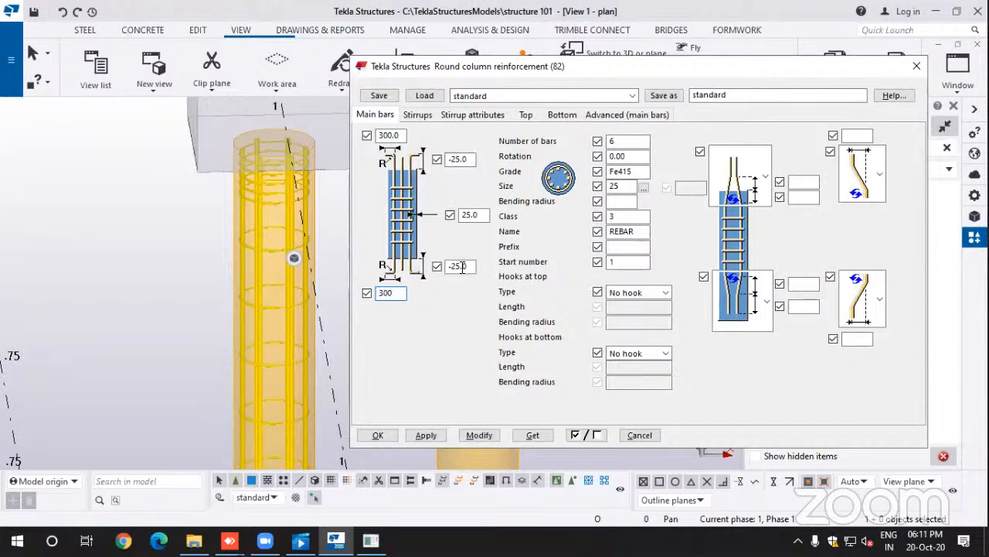
Step: Set the main bars' bottom end distance to 75 and their side cover to 50
key(Tab)
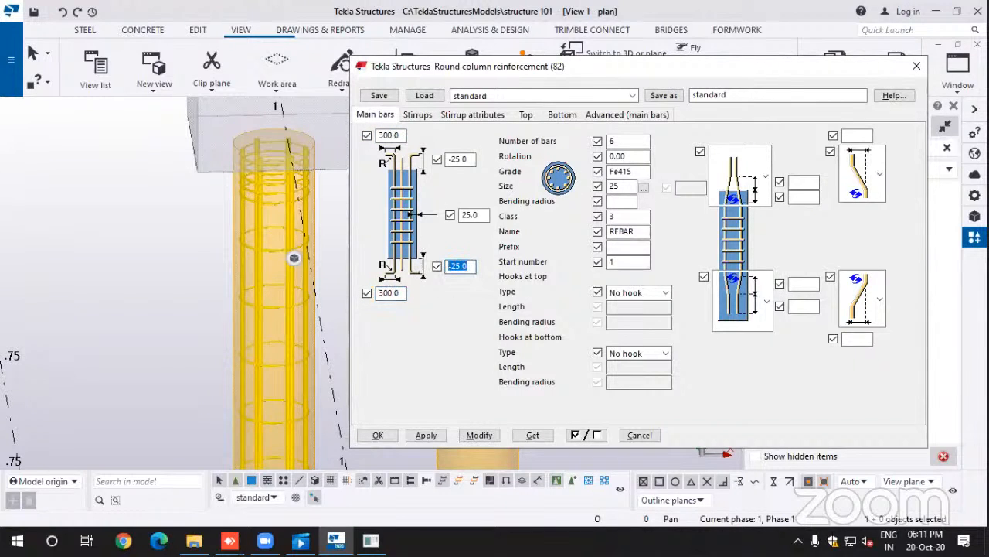
text(75)
key(Tab)
text(50)
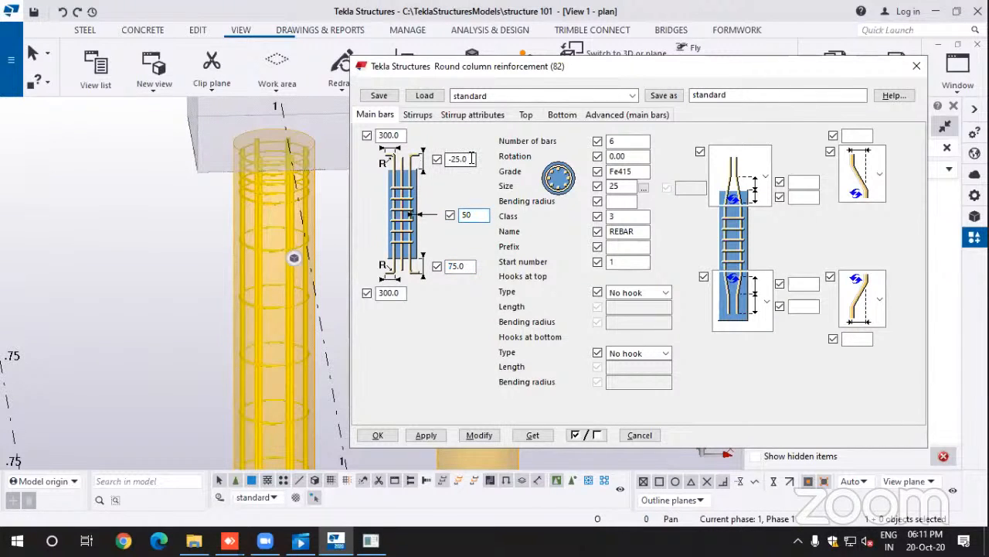
drag(471, 159, 446, 159)
click(468, 159)
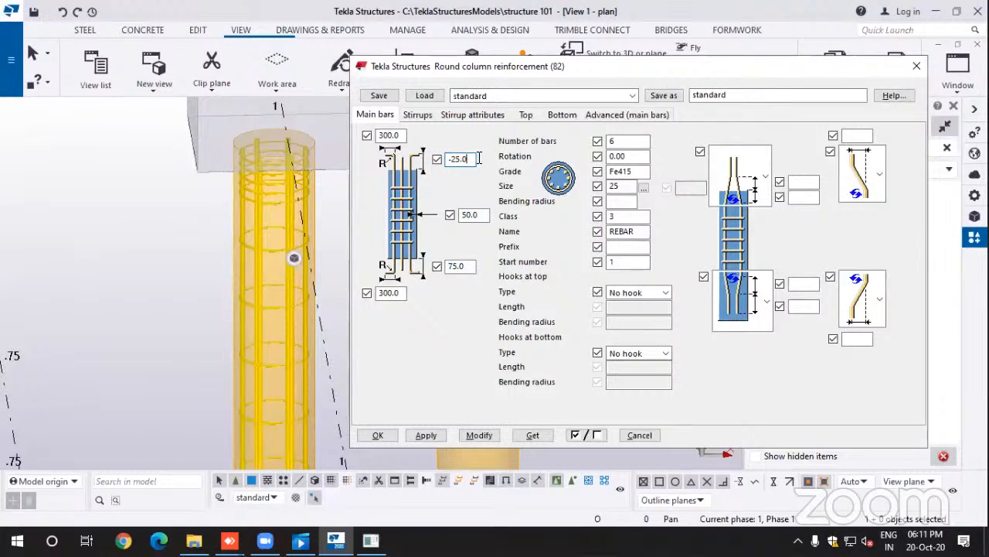
click(438, 159)
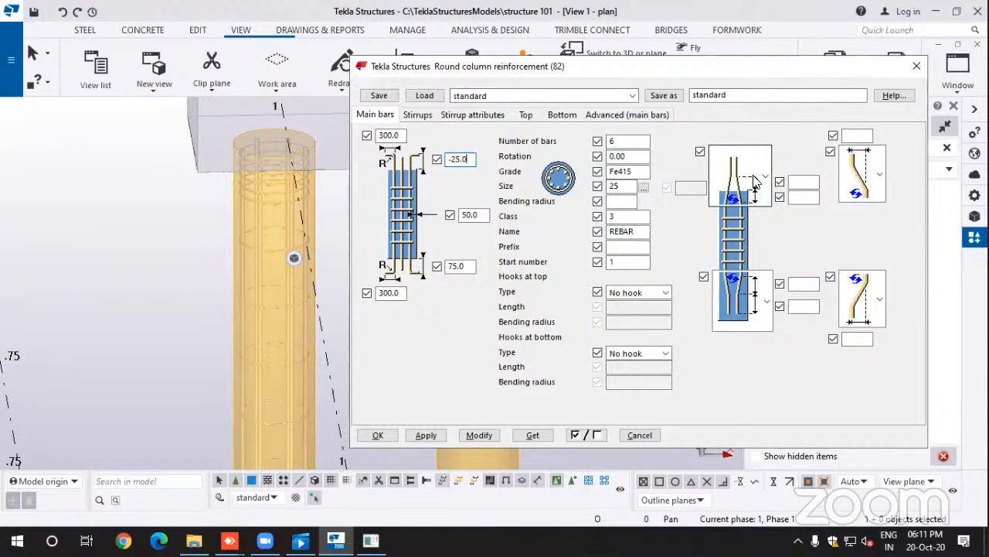
Step: Change the stirrups to the continuous spiral type and set their top offset to 100
click(417, 120)
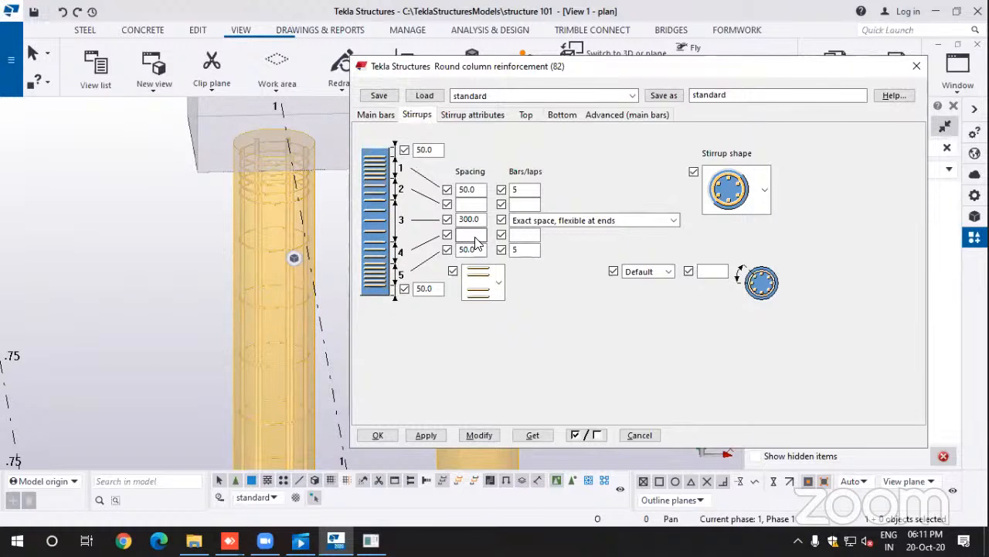
click(497, 286)
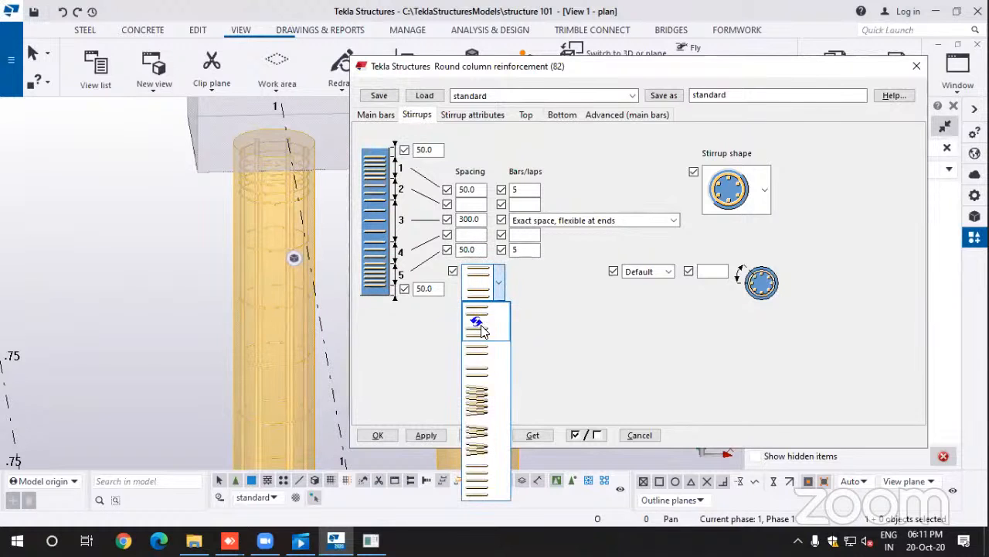
click(480, 401)
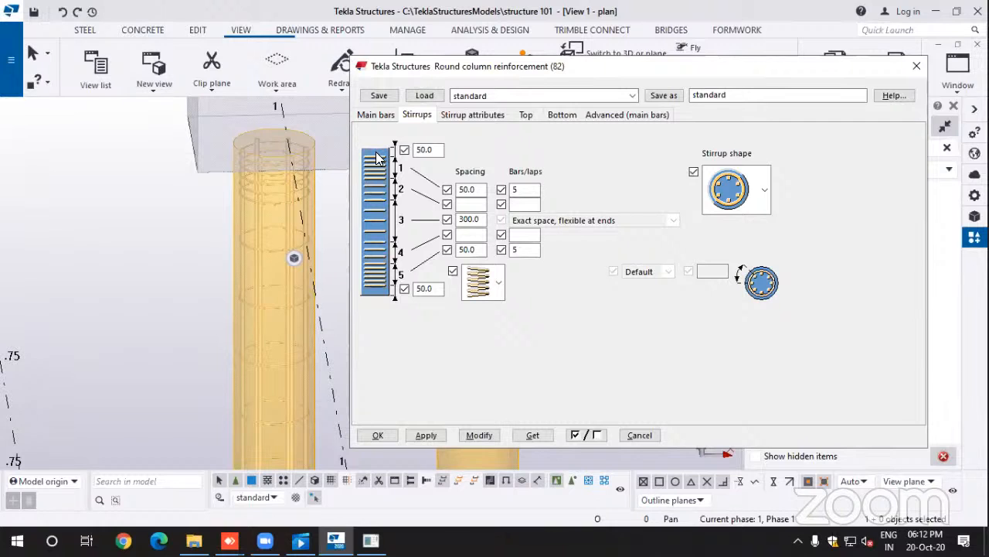
double_click(429, 149)
text(100)
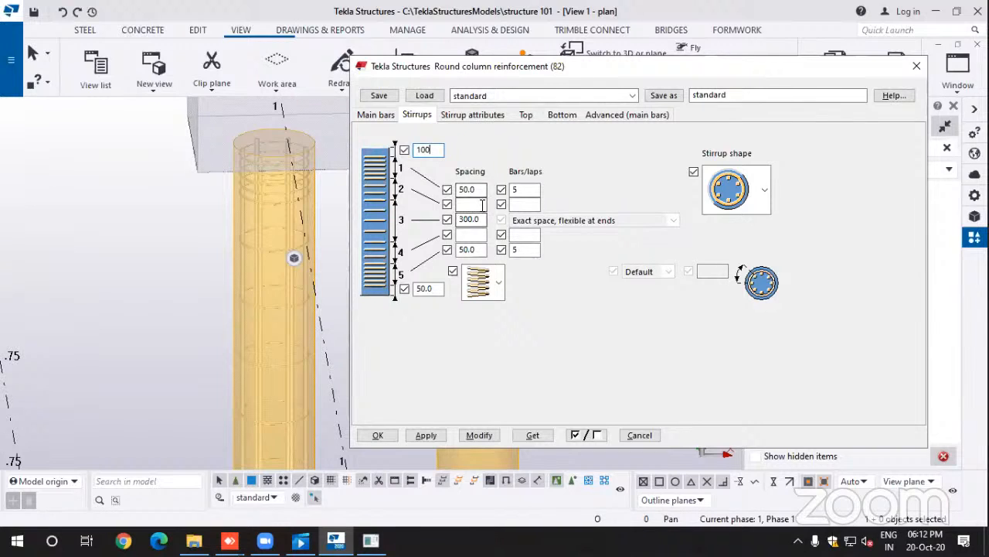
Step: Review the stirrup attributes and the top and bottom bar settings, and modify the pile's reinforcement with the new values
click(464, 114)
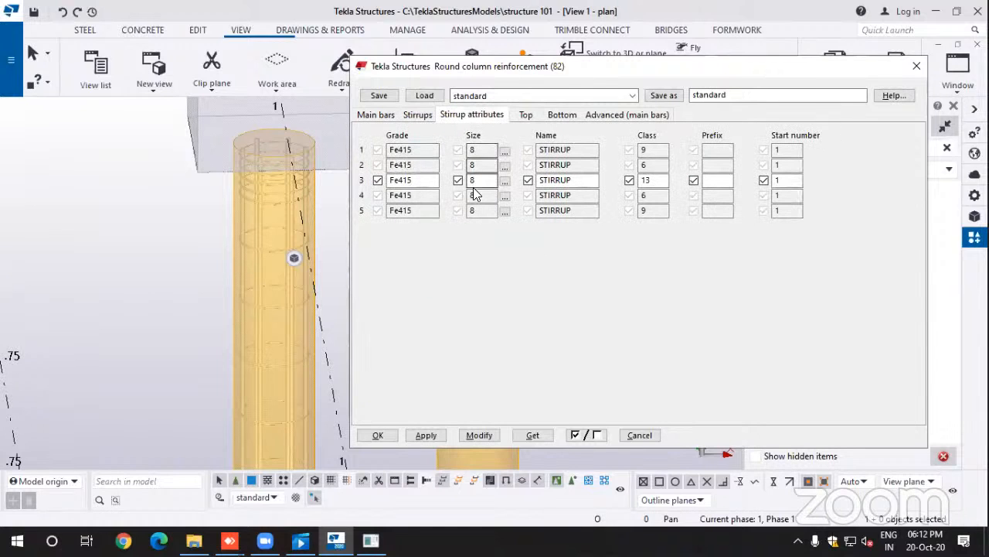
click(520, 116)
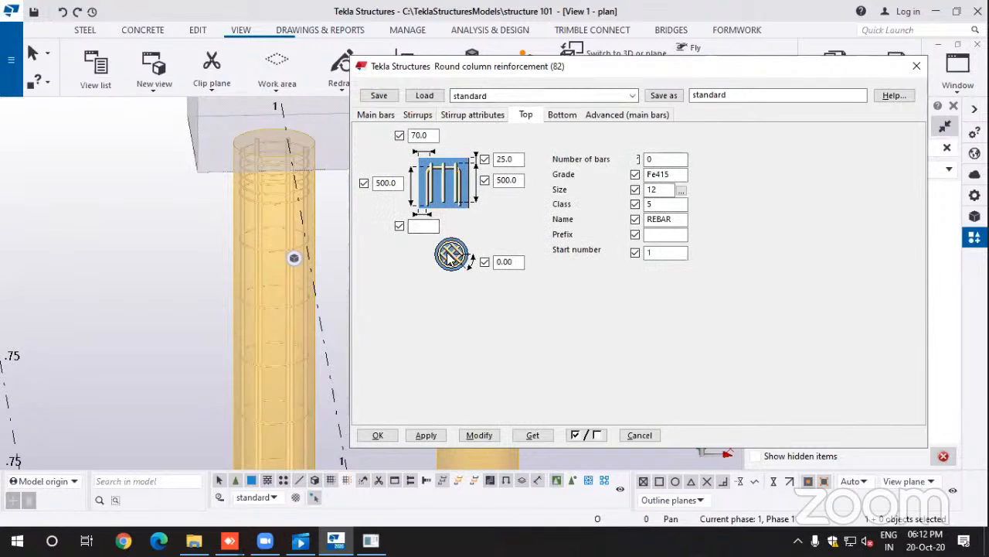
click(560, 121)
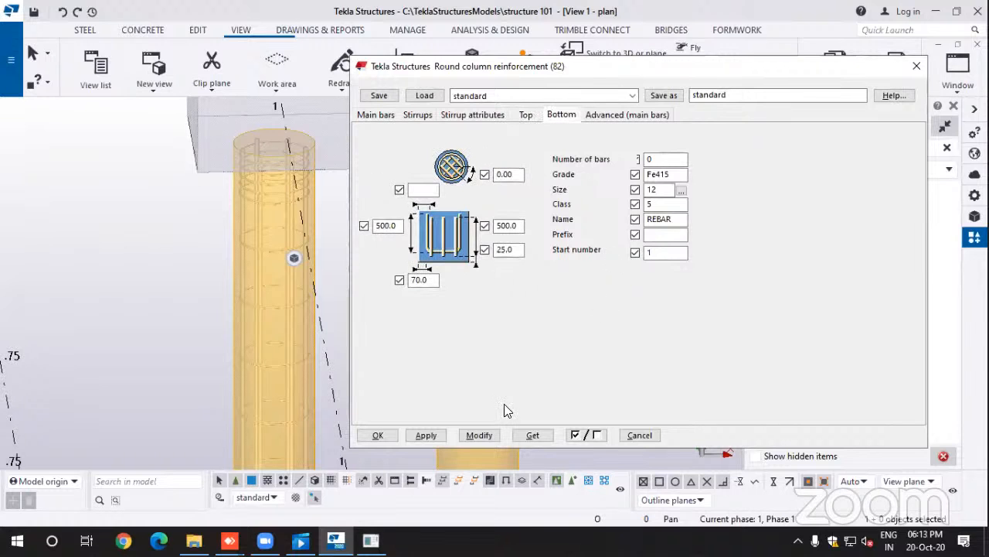
click(468, 438)
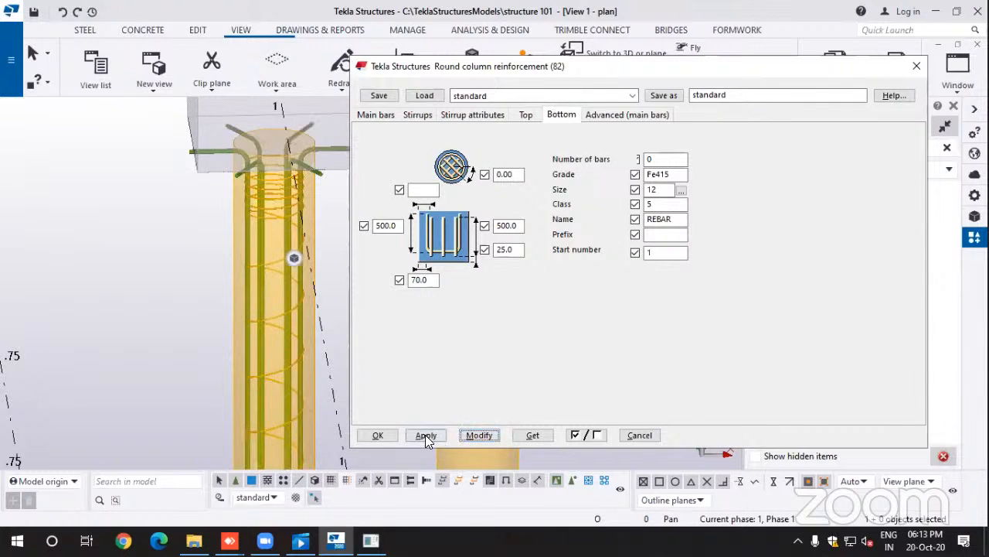
click(378, 435)
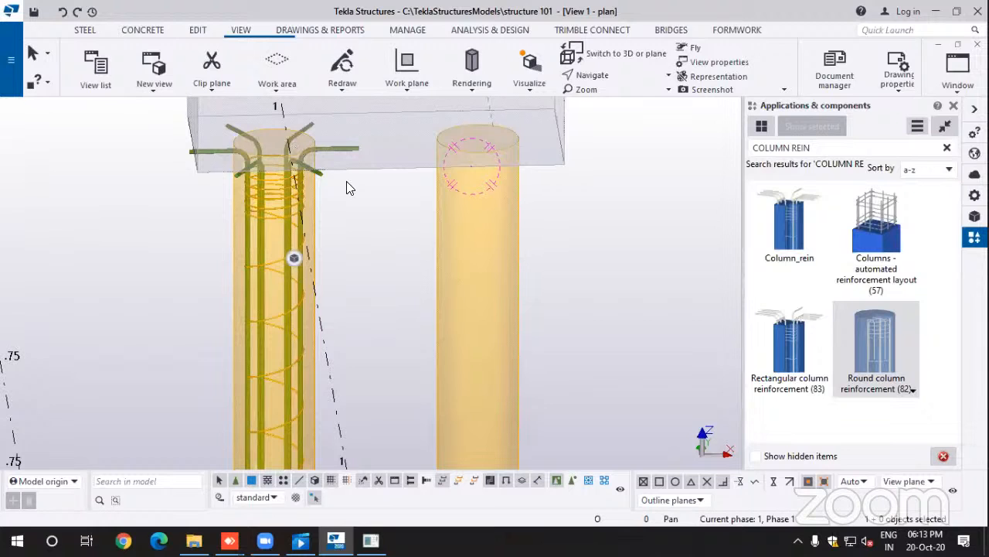
scroll(346, 183, down, 1)
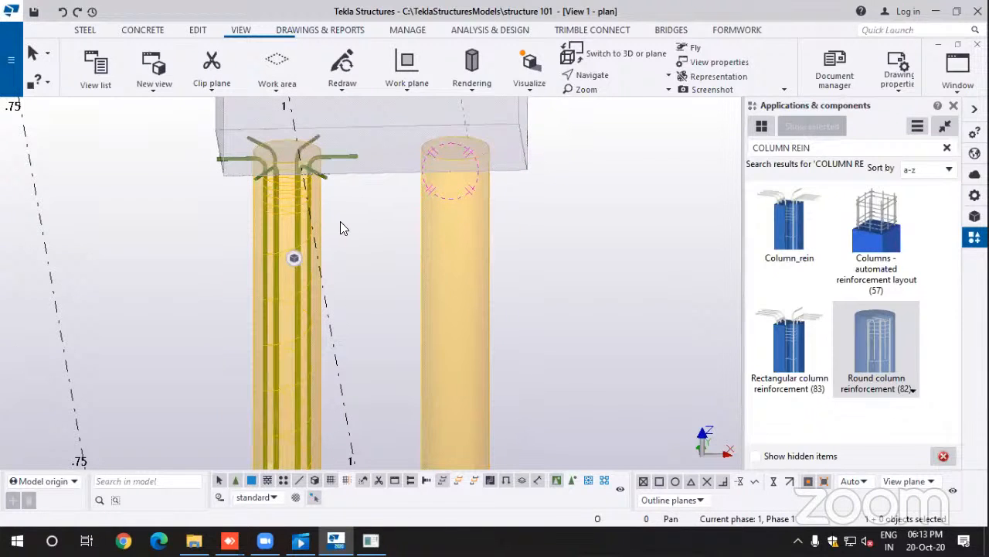
middle_drag(344, 221, 366, 289)
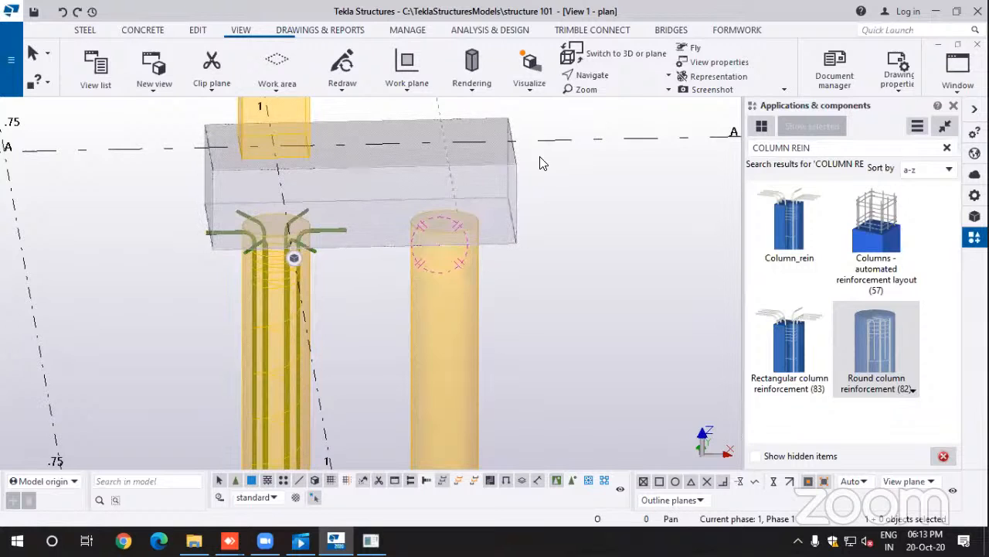
Step: Search the components for PAD FOOT and apply Pad footing reinforcement (77) to the footing above the piles
click(822, 146)
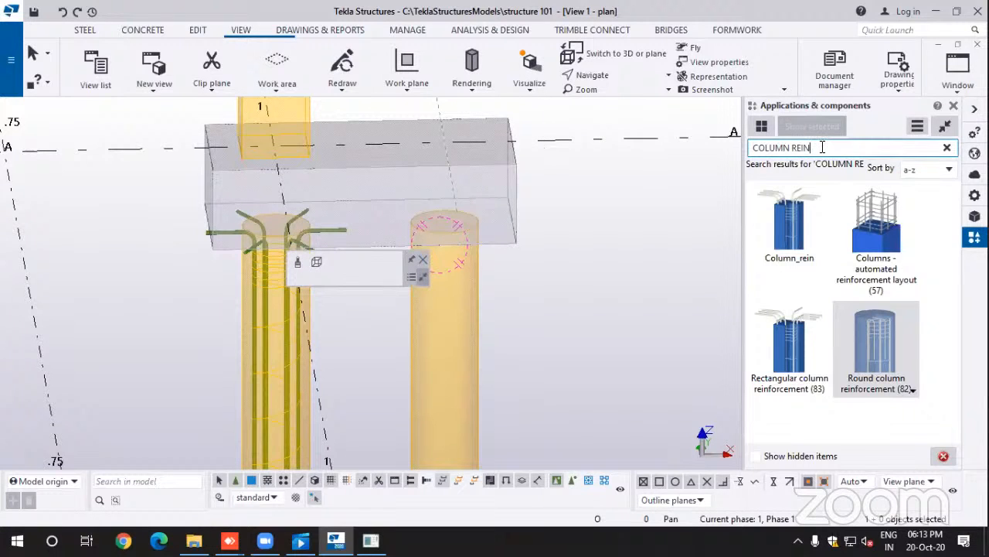
drag(793, 150, 732, 155)
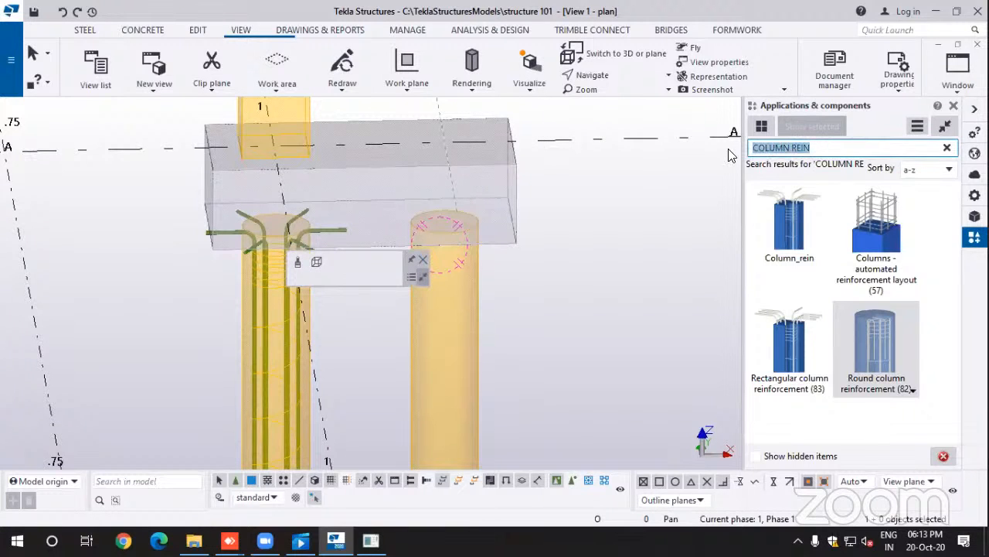
text(PA)
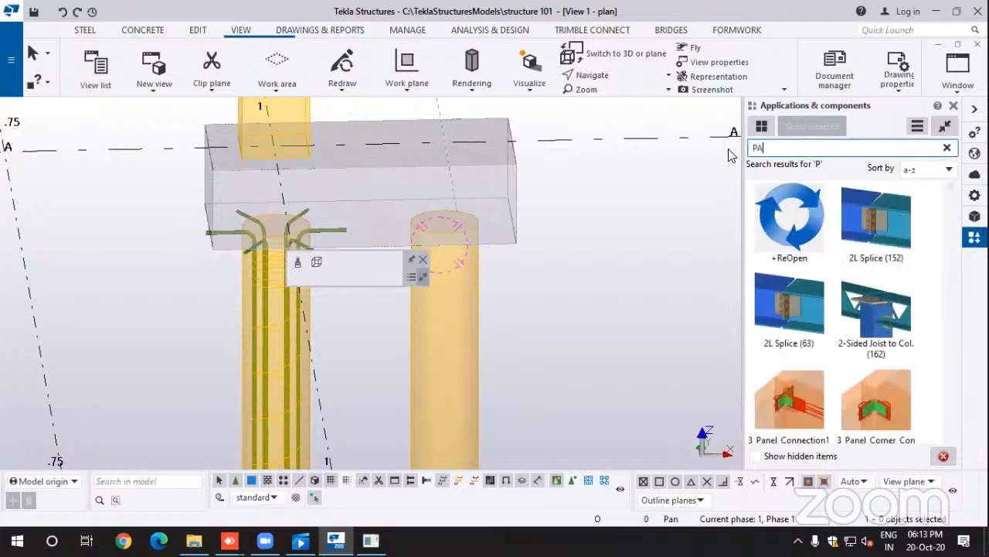
text(D FOOT)
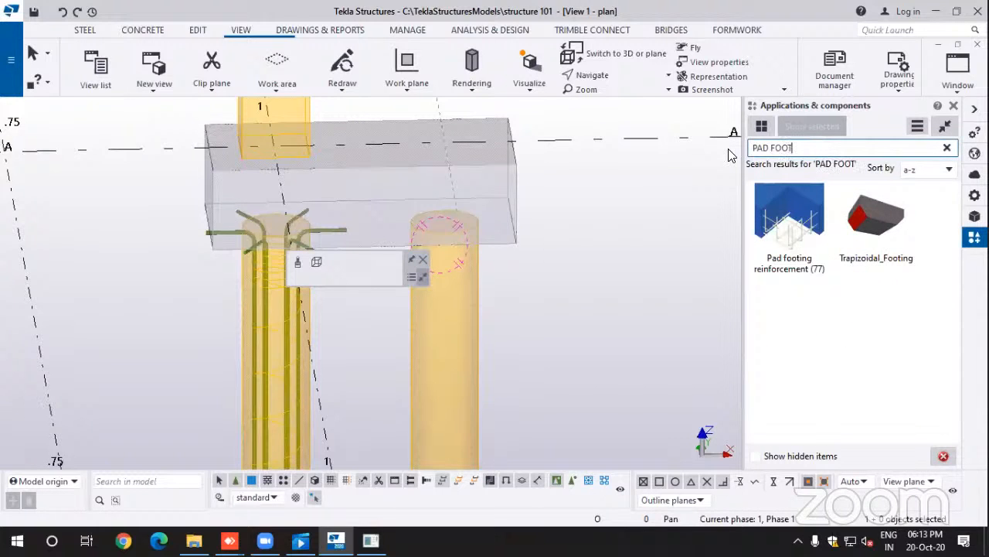
click(789, 236)
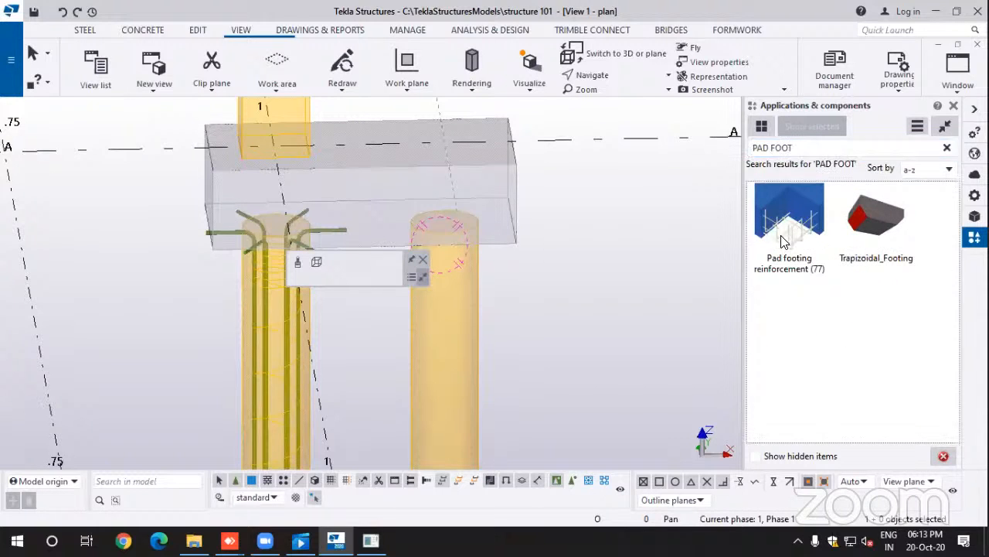
click(409, 173)
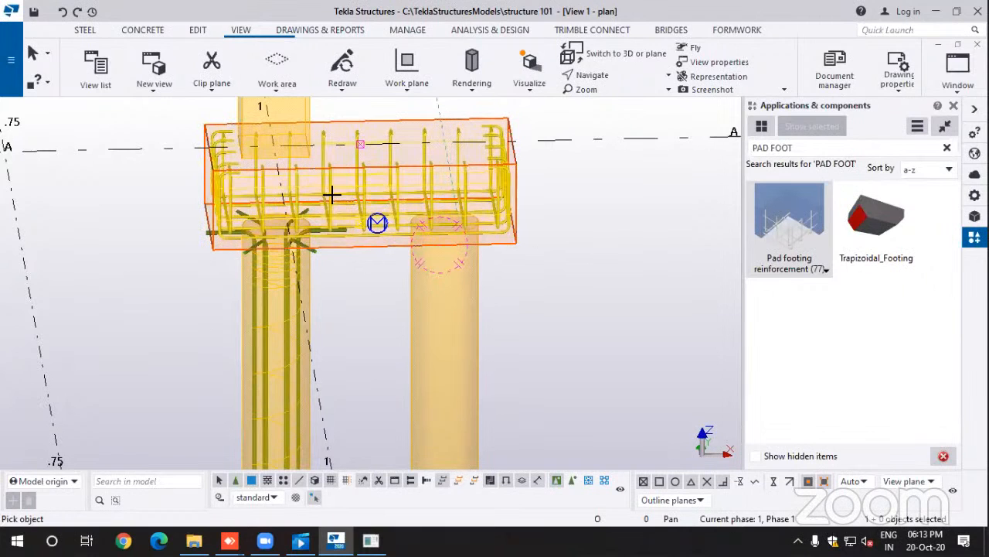
click(430, 175)
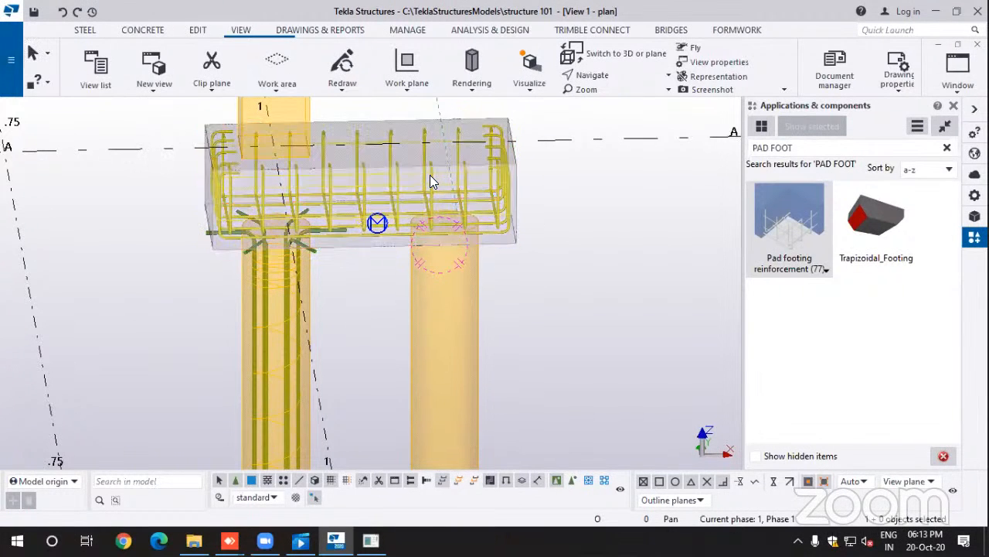
Step: Open the pad footing reinforcement properties and set the transverse section's side and bottom covers to 75 and its top cover to 50
double_click(430, 176)
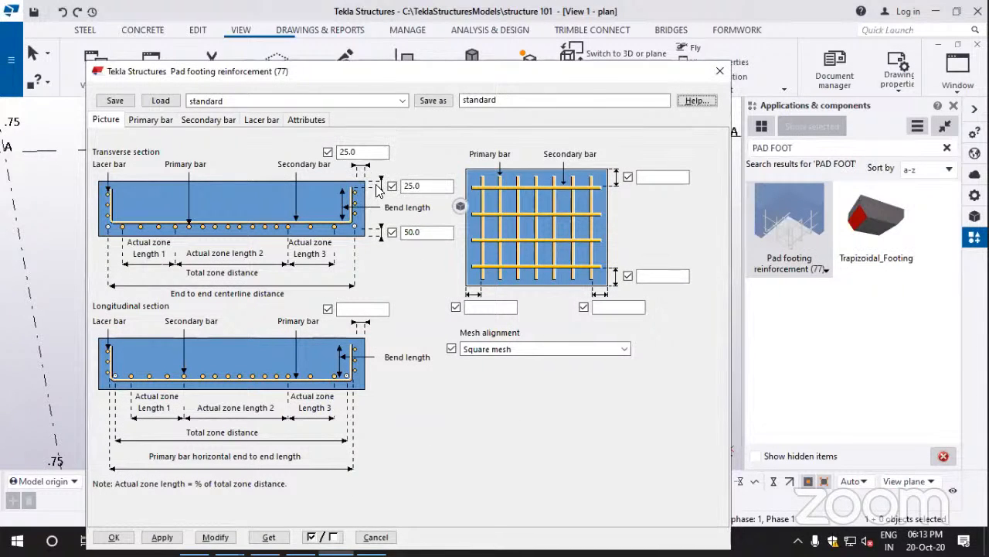
double_click(366, 150)
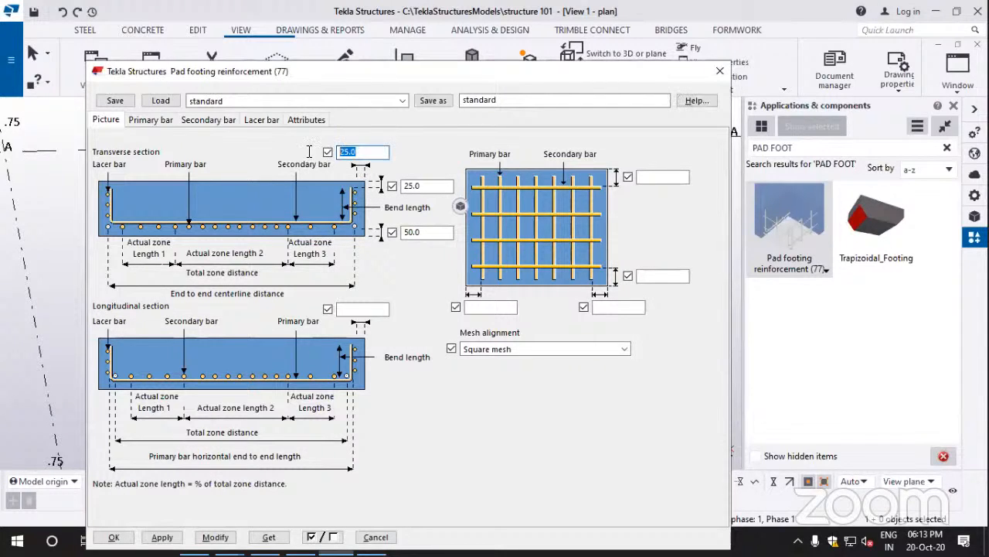
text(75)
double_click(430, 231)
text(7)
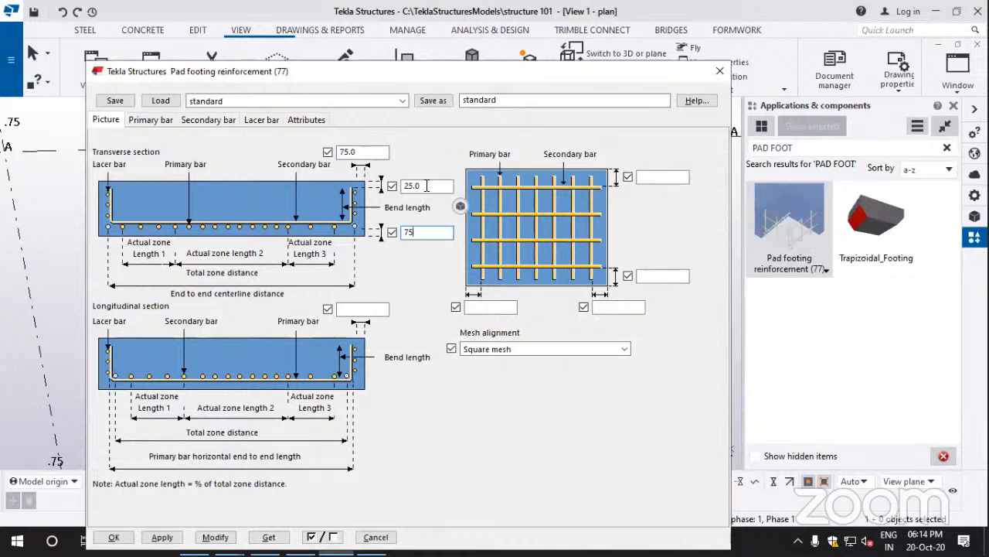
click(426, 186)
double_click(425, 185)
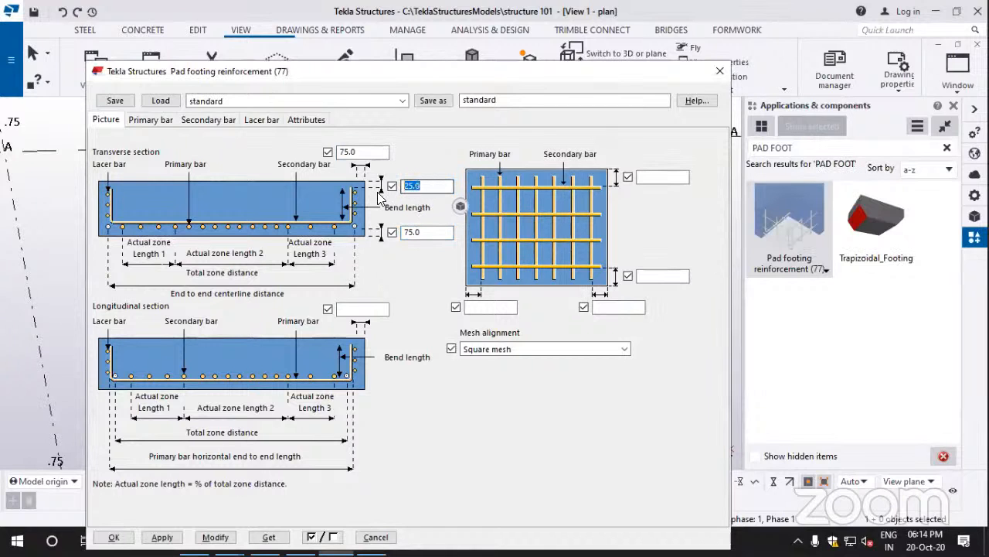
text(50)
Step: Review the footing's primary and secondary bar settings, including the primary bar shape options, and accept the reinforcement with the new covers
click(150, 120)
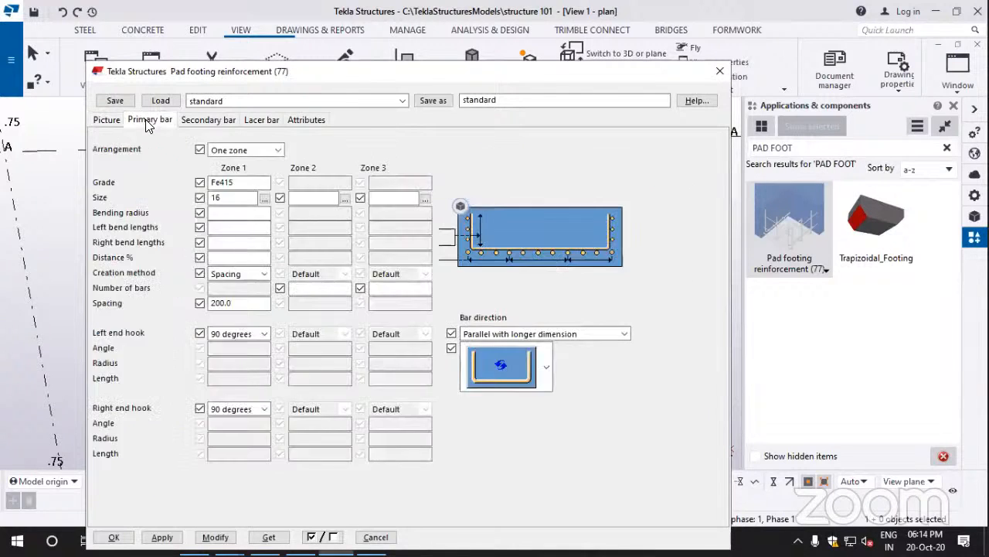
click(218, 196)
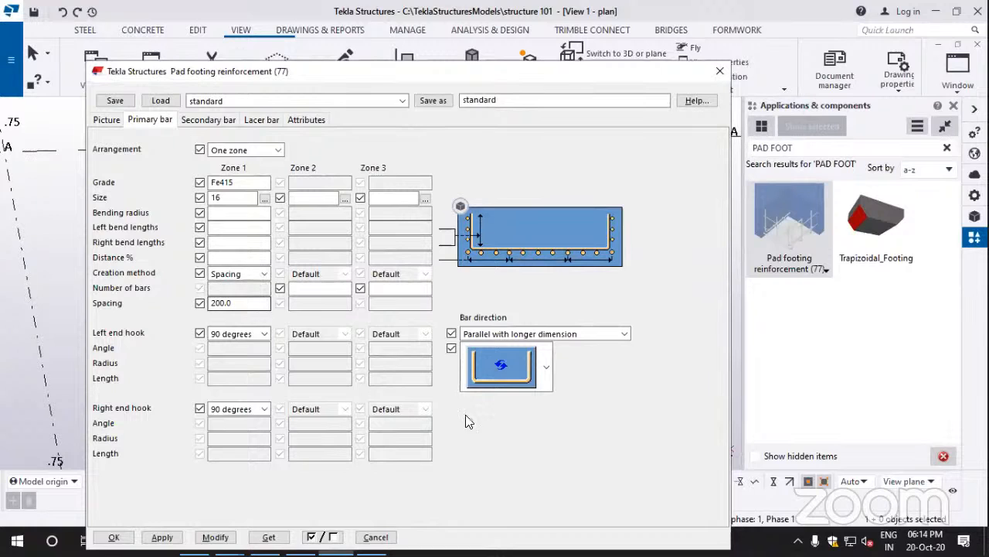
click(547, 370)
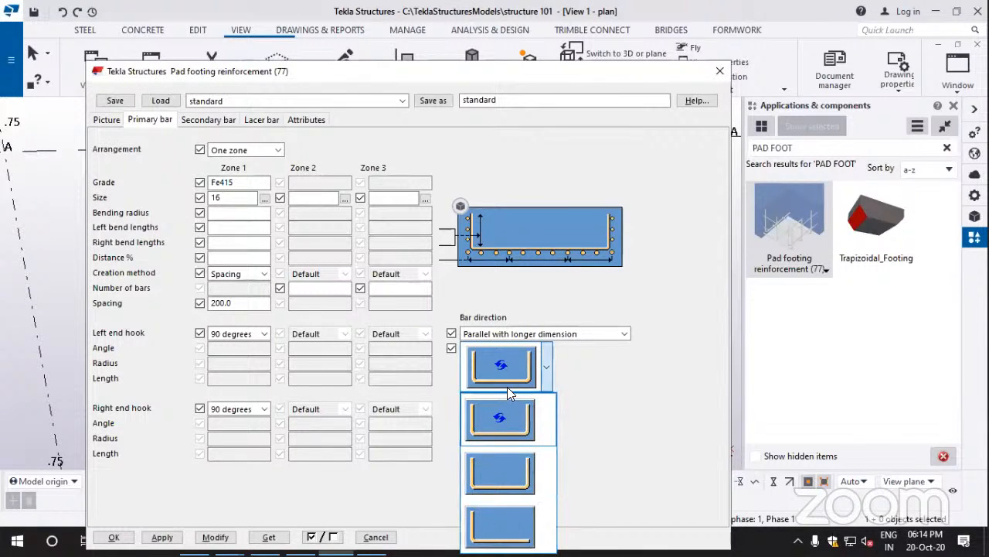
click(593, 383)
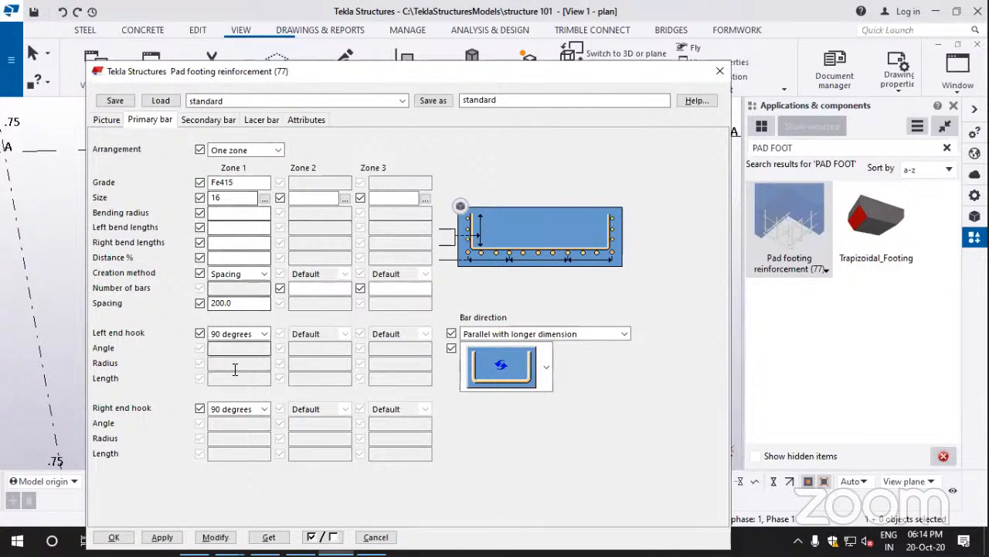
click(204, 119)
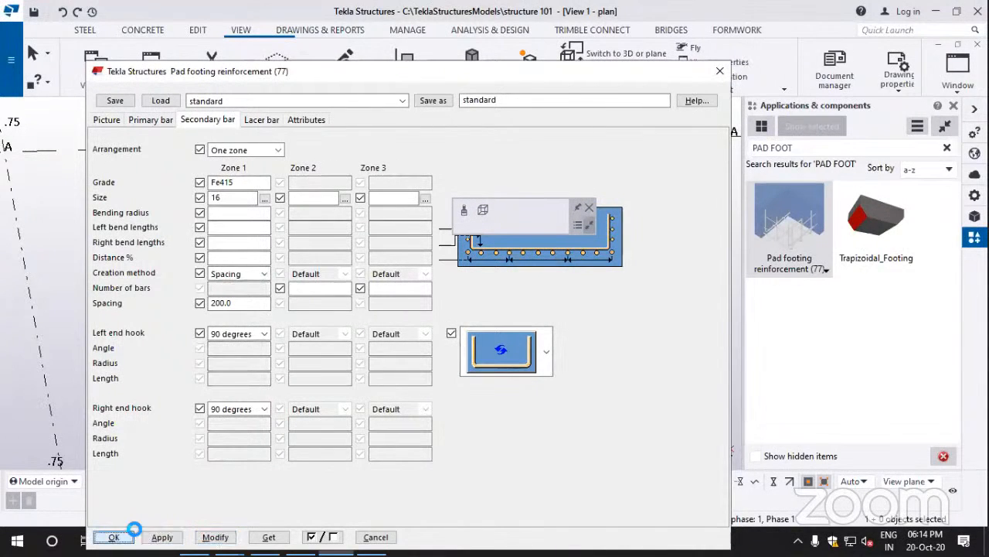
click(113, 536)
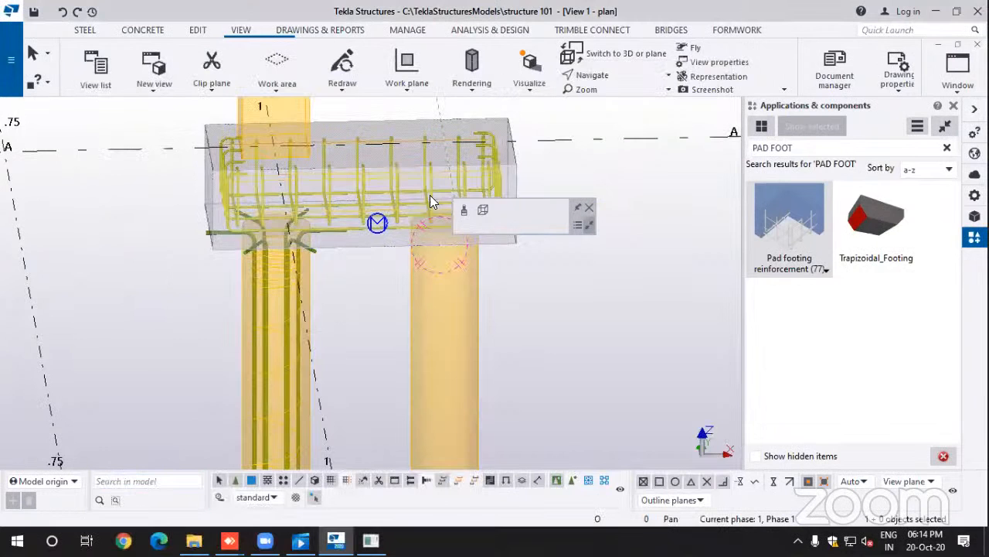
Step: Search the components for COLUMN REIN and apply Columns - automated reinforcement layout (57) to the column on the footing
scroll(519, 332, down, 3)
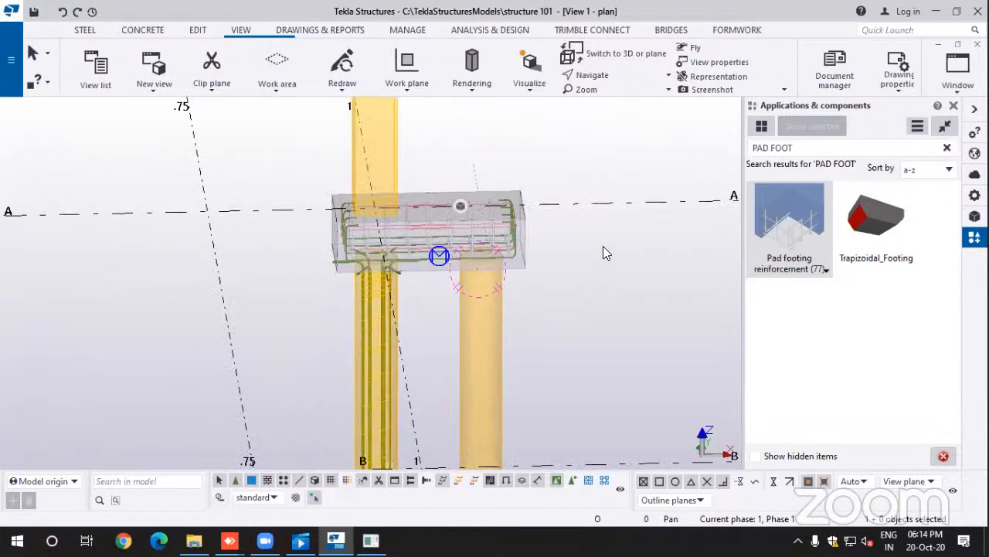
middle_drag(531, 210, 529, 319)
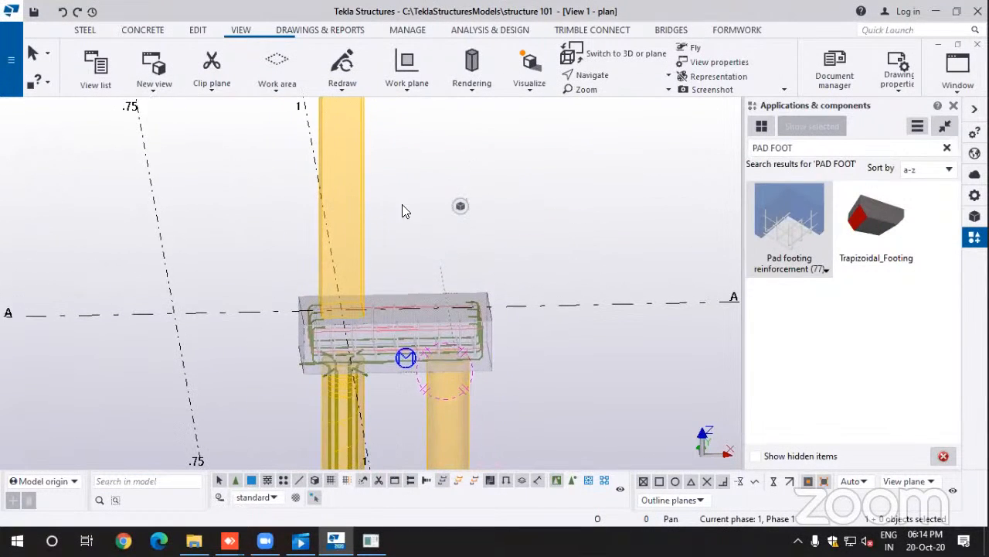
drag(802, 147, 736, 152)
text(COLUMN)
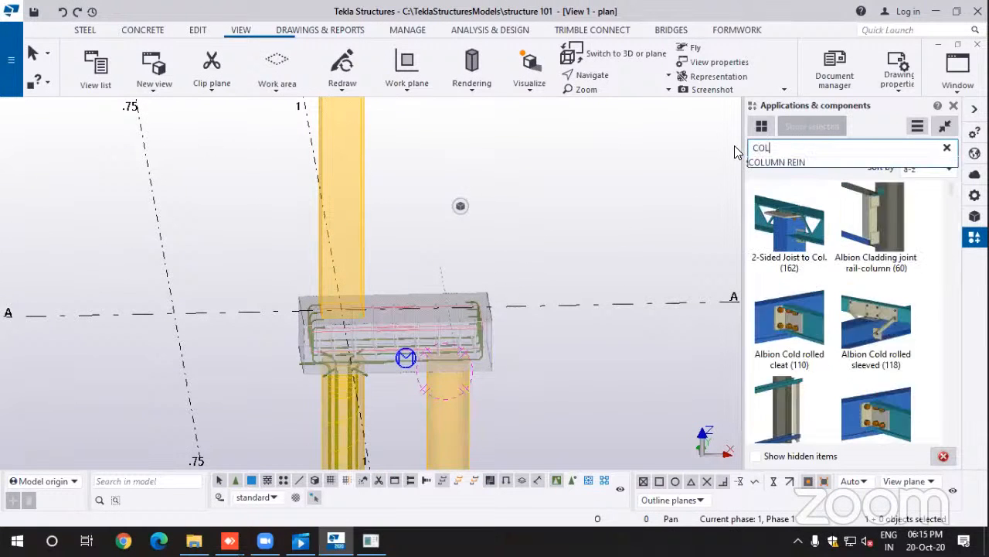
click(792, 161)
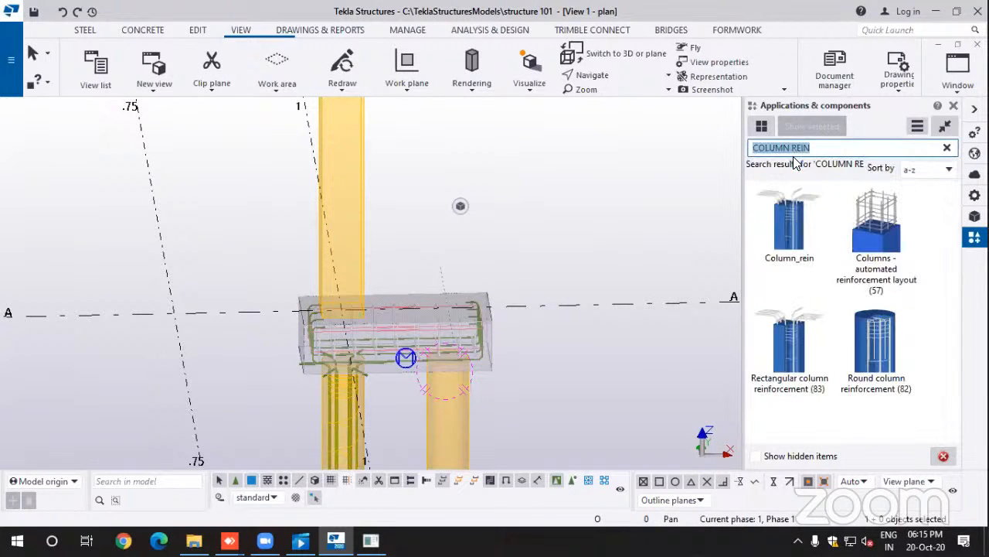
click(886, 231)
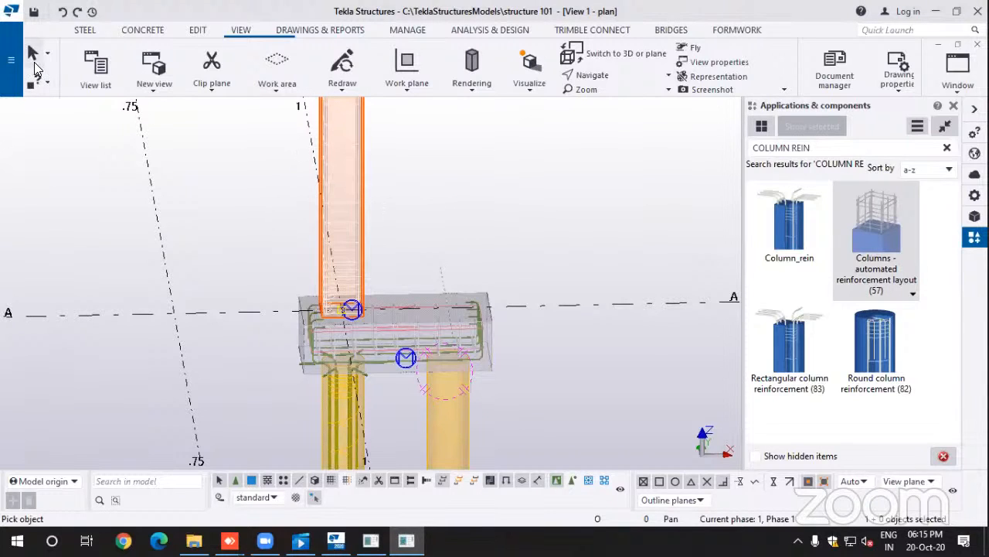
scroll(339, 168, up, 1)
scroll(339, 164, up, 1)
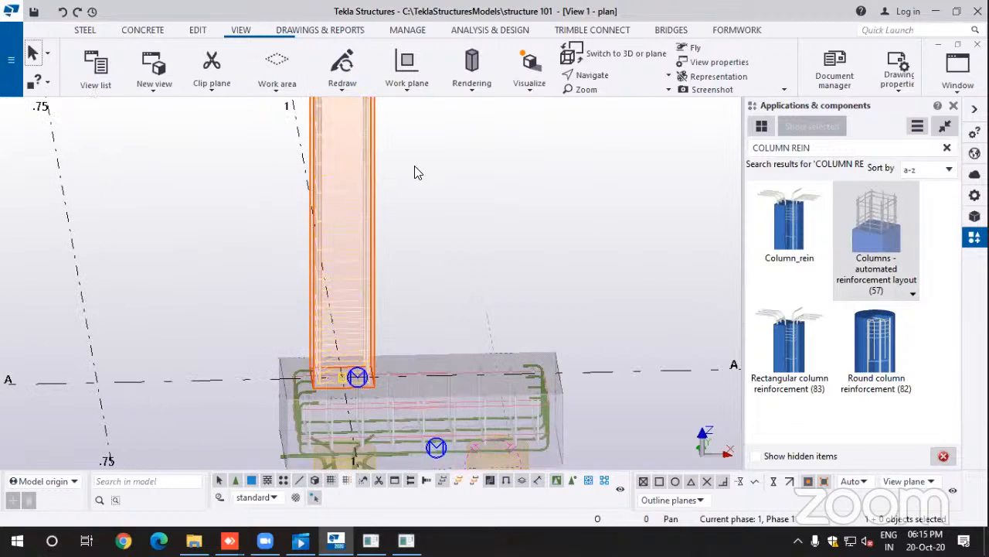
click(414, 166)
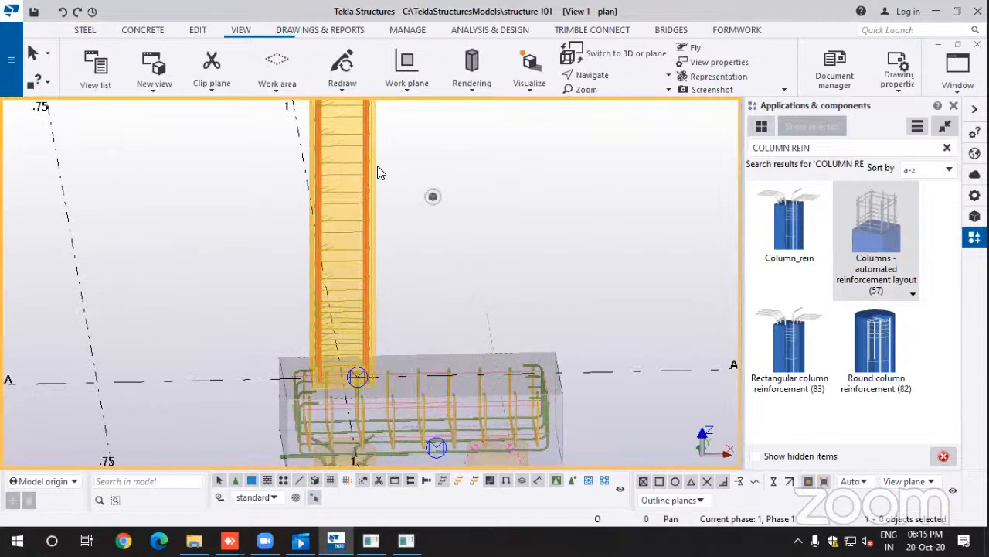
Step: Open the column reinforcement properties and change the primary tie configuration to the eight-bar layout with a diamond-shaped inner tie
double_click(322, 164)
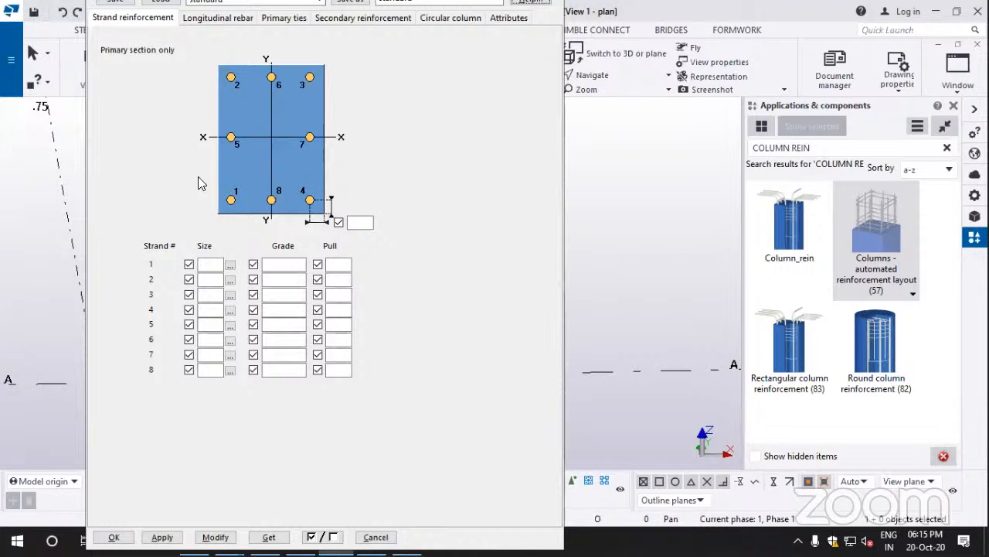
click(204, 21)
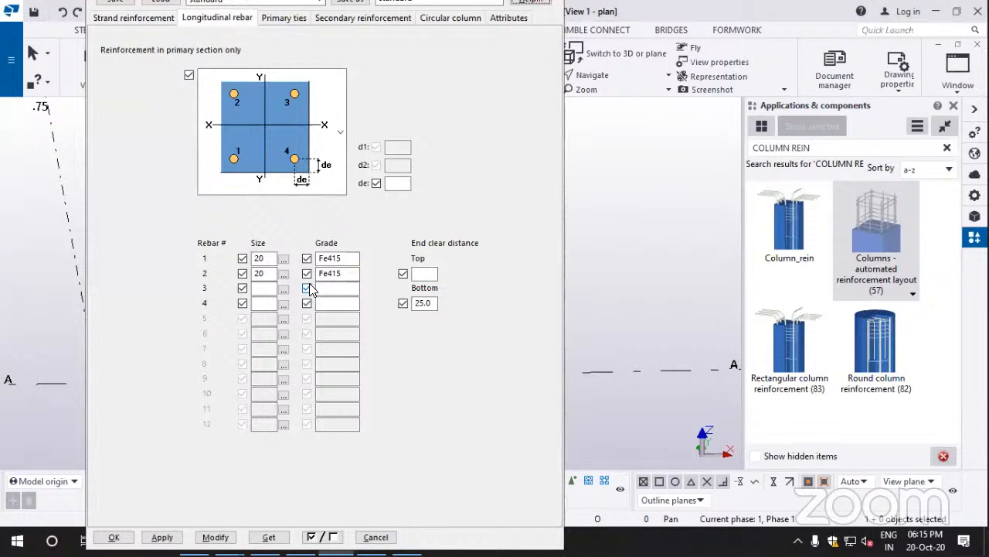
click(280, 18)
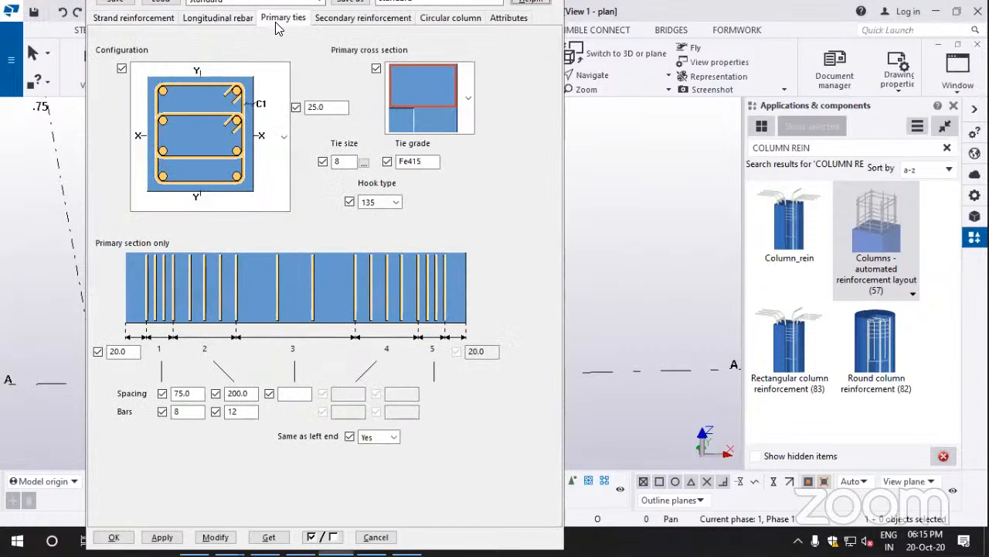
click(286, 139)
mouse_move(284, 301)
mouse_down()
mouse_move(286, 246)
mouse_move(285, 288)
mouse_up()
click(221, 281)
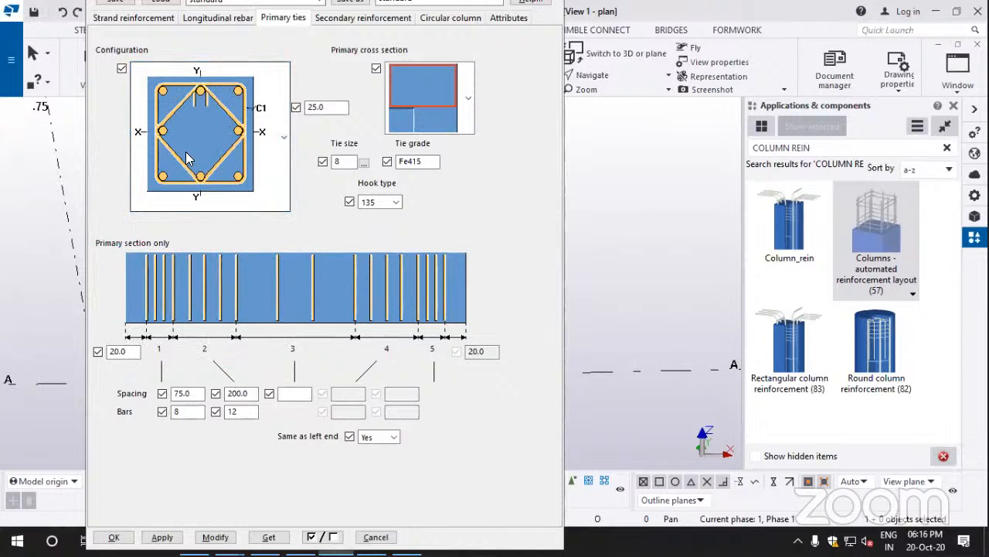
Step: Set the clear cover of the column's primary ties to 40
click(333, 107)
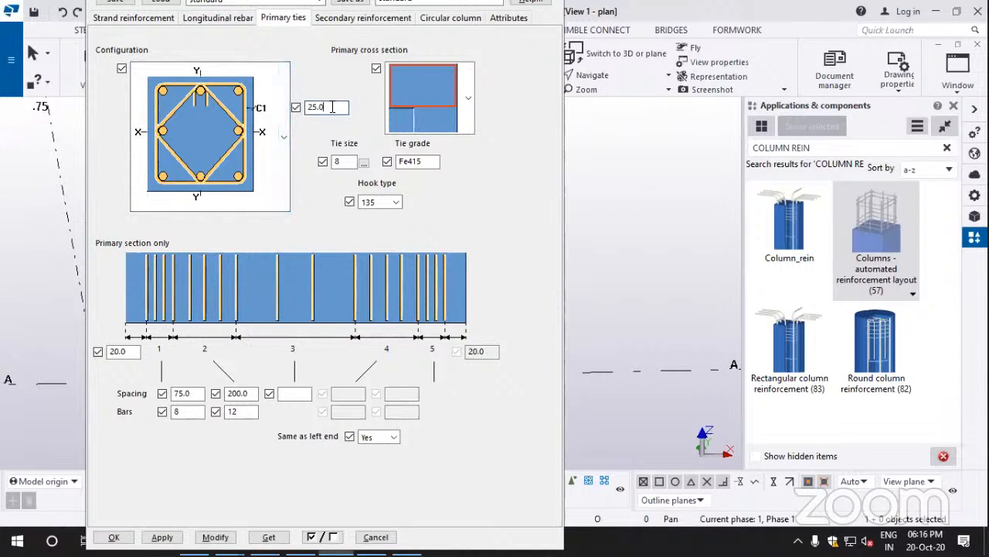
drag(321, 107, 306, 108)
text(40)
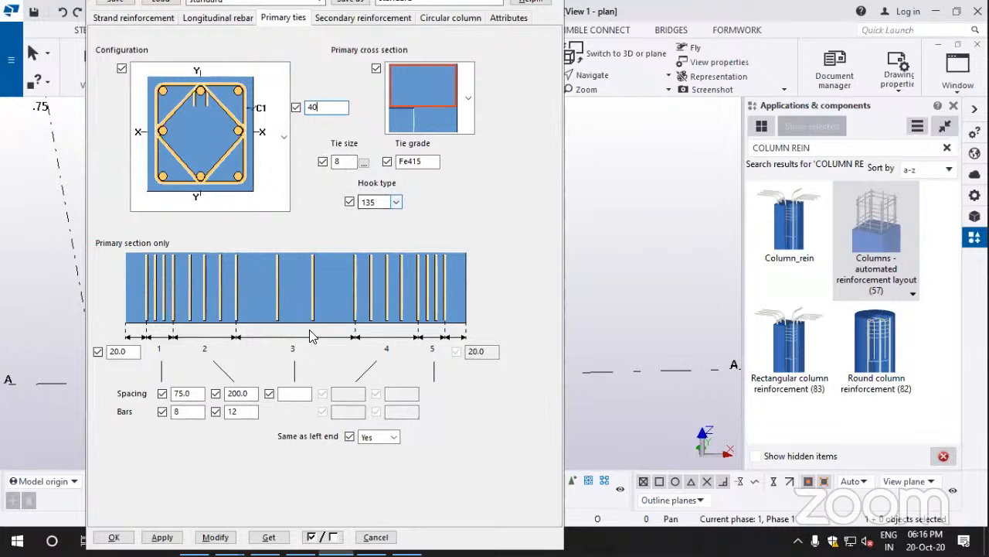
Step: Check the column's secondary reinforcement settings and set longitudinal rebar 1 to the Fe415 size 25 main bar
click(331, 23)
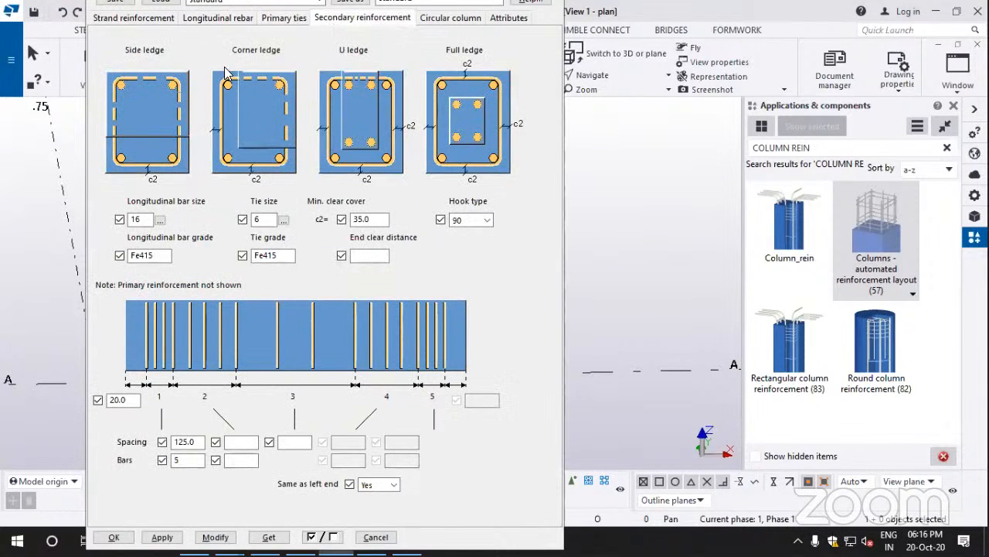
click(211, 22)
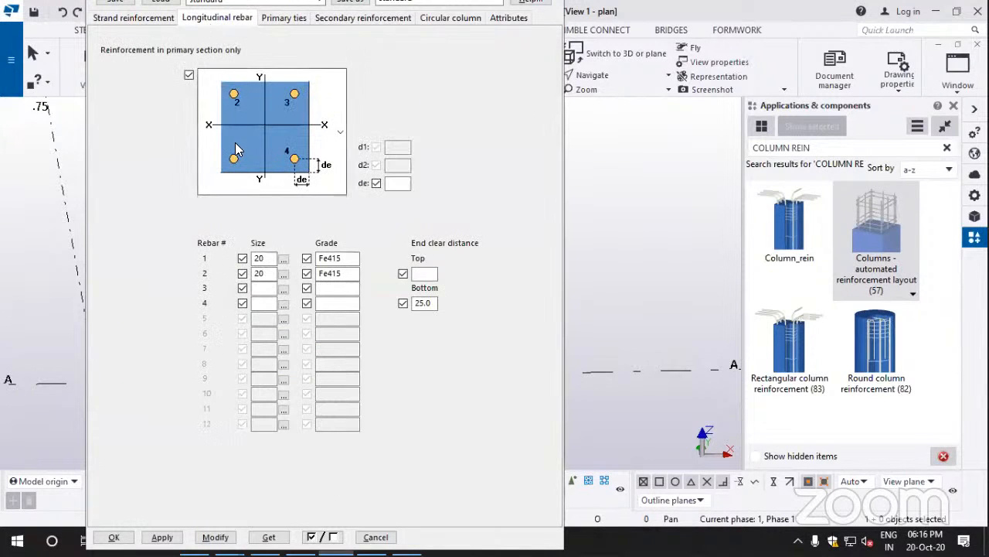
click(283, 258)
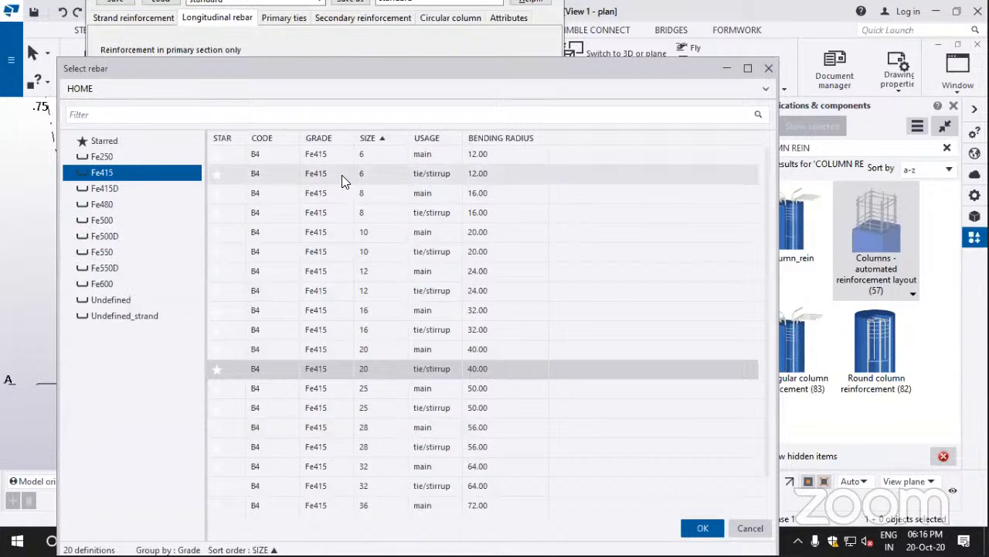
click(364, 389)
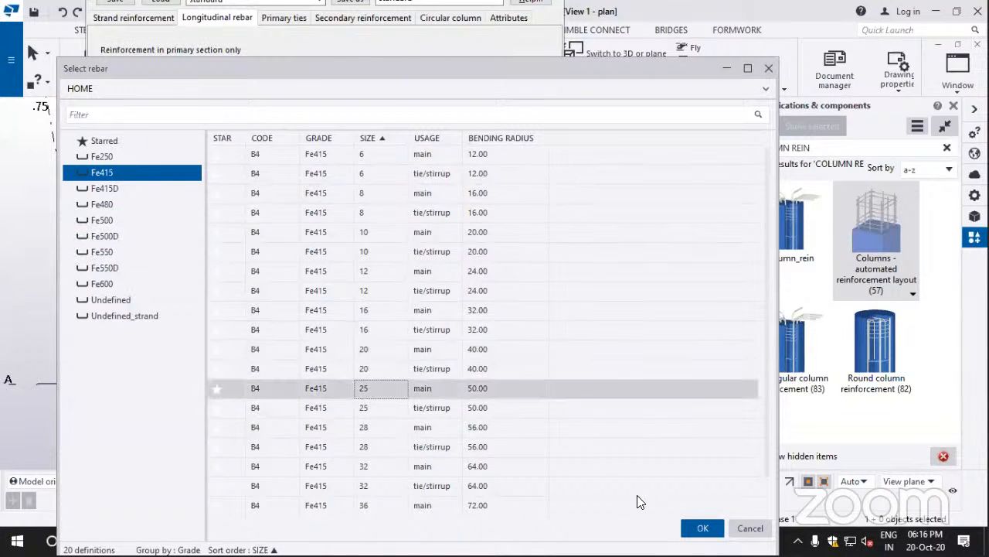
click(703, 528)
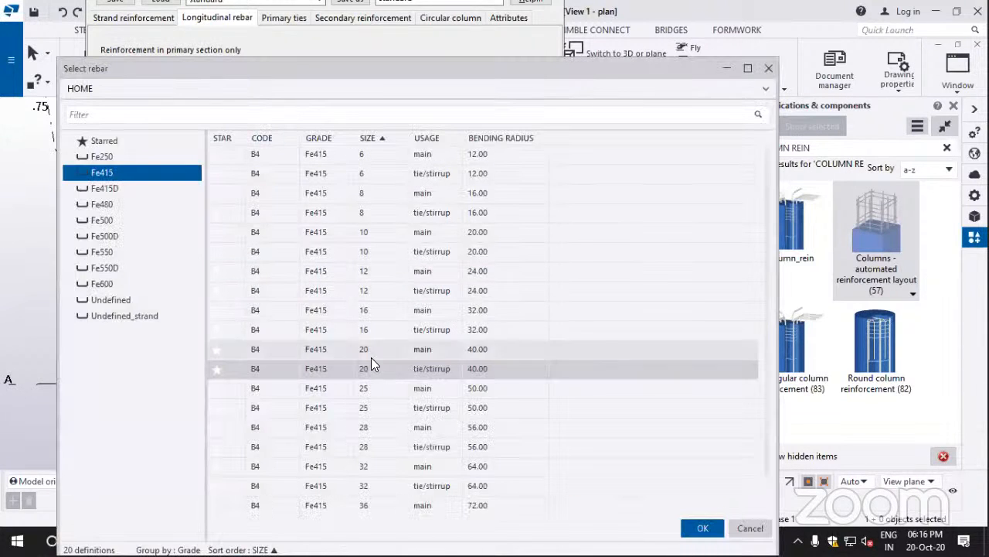
Step: Set longitudinal rebars 2 and 3 of the column reinforcement to the Fe415 size 25 main bar
click(374, 389)
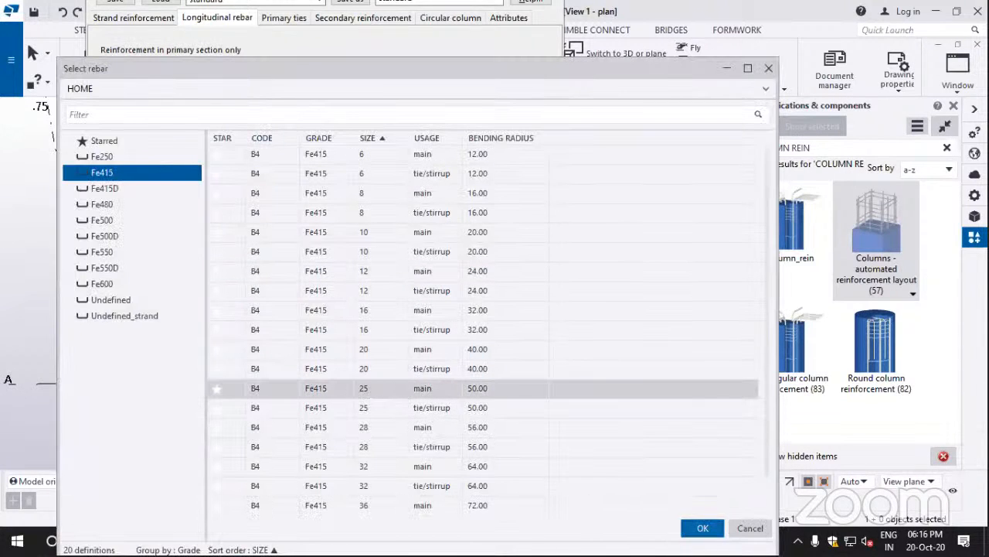
click(702, 528)
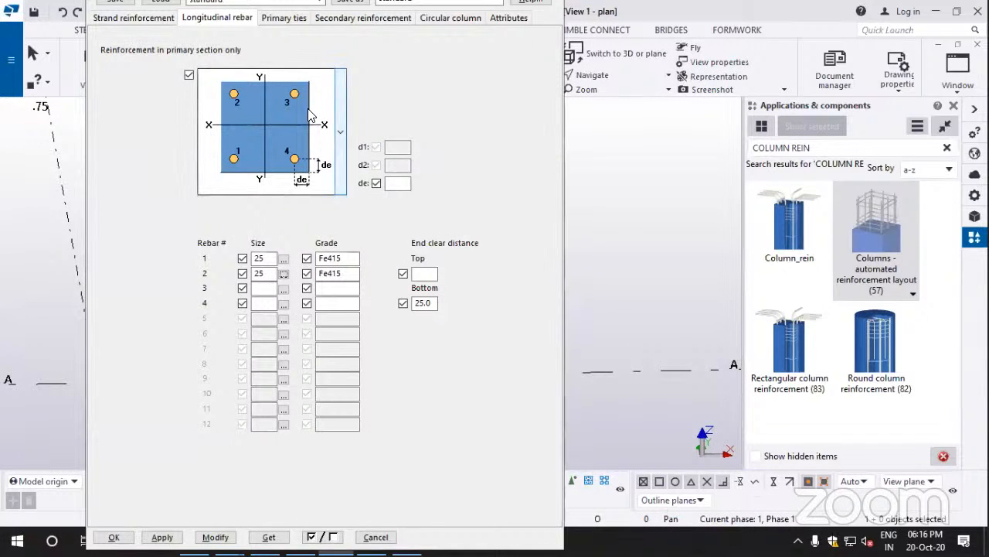
click(284, 287)
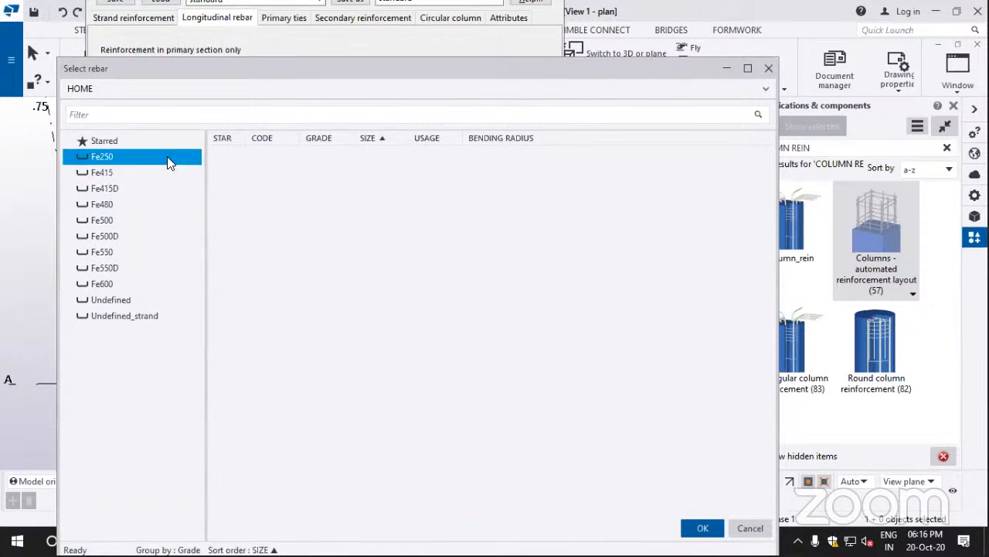
click(118, 191)
drag(118, 193, 114, 173)
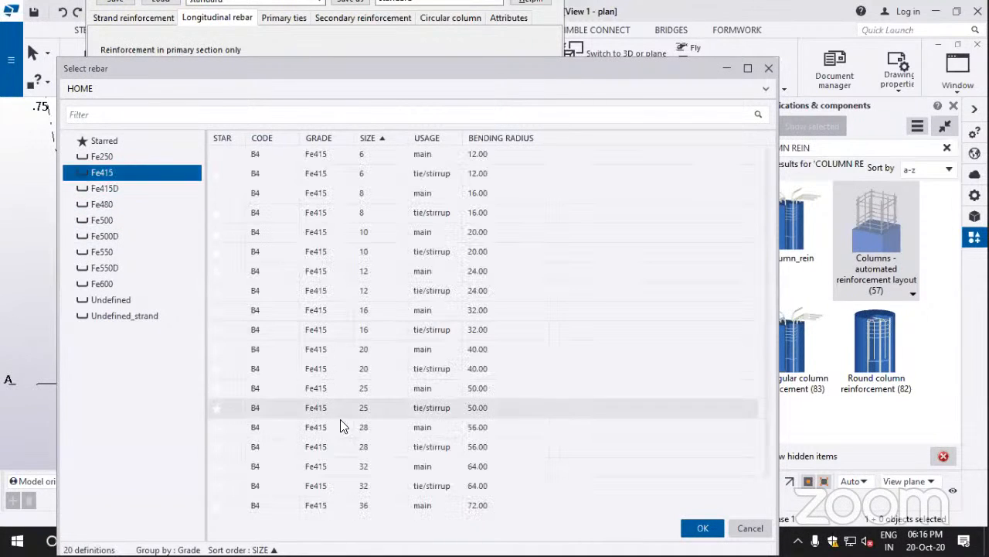
click(364, 389)
click(703, 528)
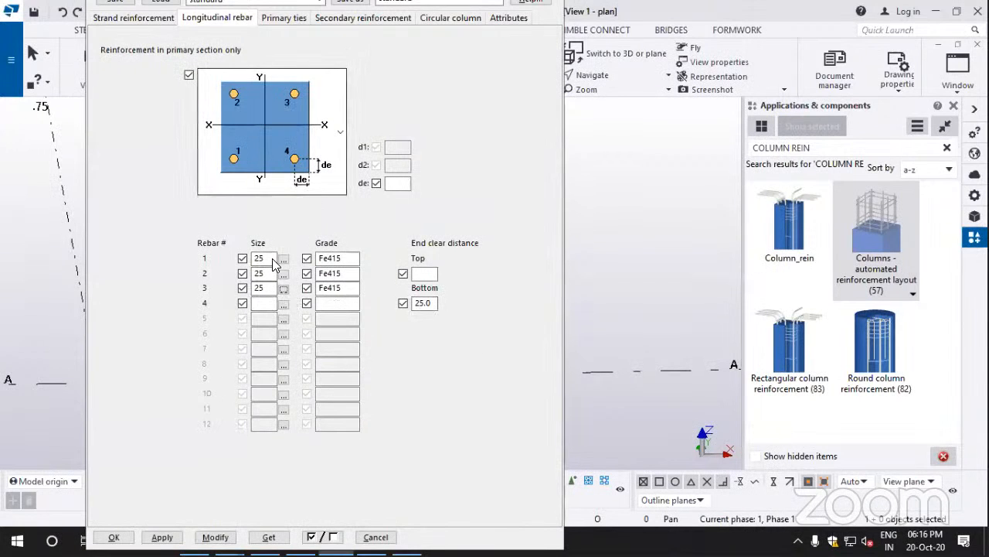
Step: Set longitudinal rebar 4 to the Fe415 size 25 main bar and apply the reinforcement settings to the column
click(284, 303)
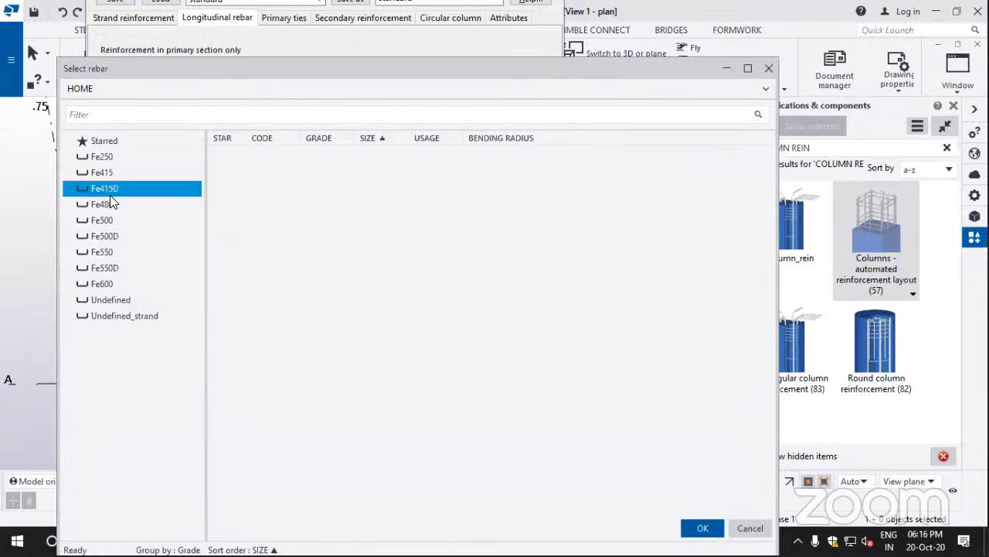
click(105, 173)
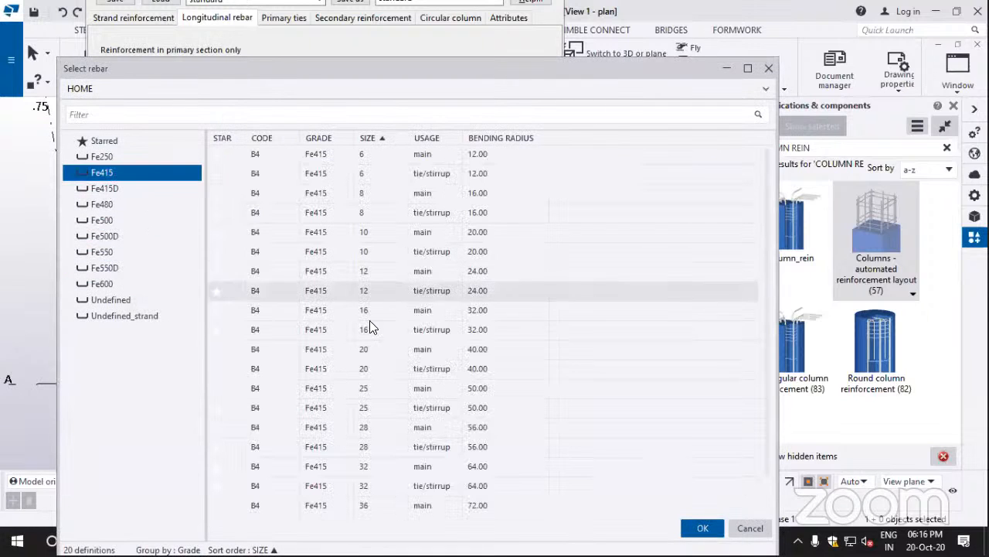
click(366, 387)
click(703, 528)
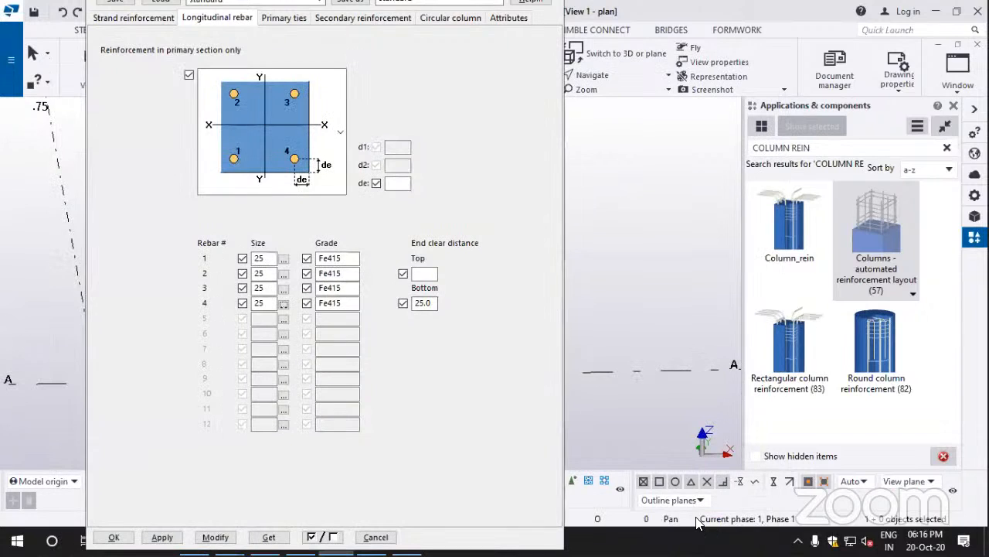
click(215, 536)
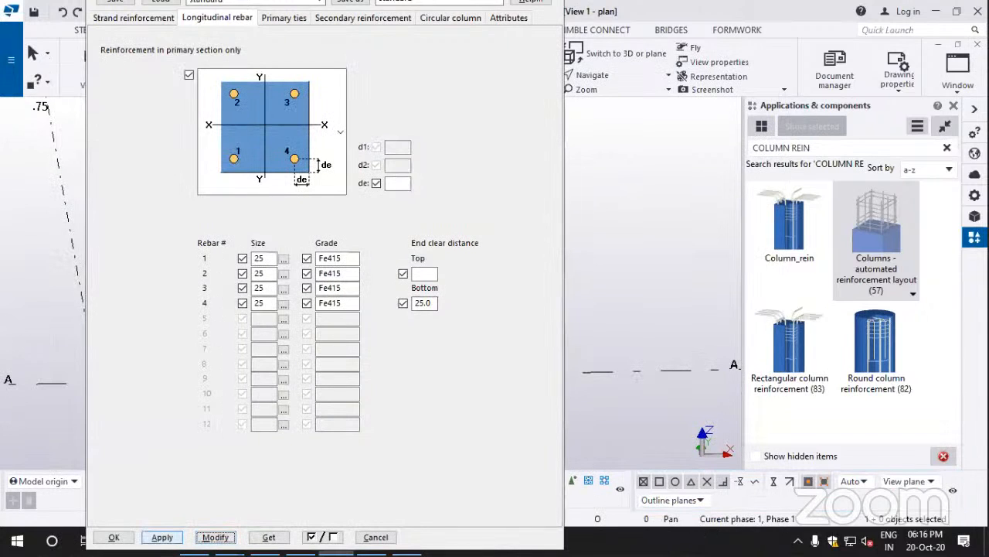
click(162, 536)
click(113, 536)
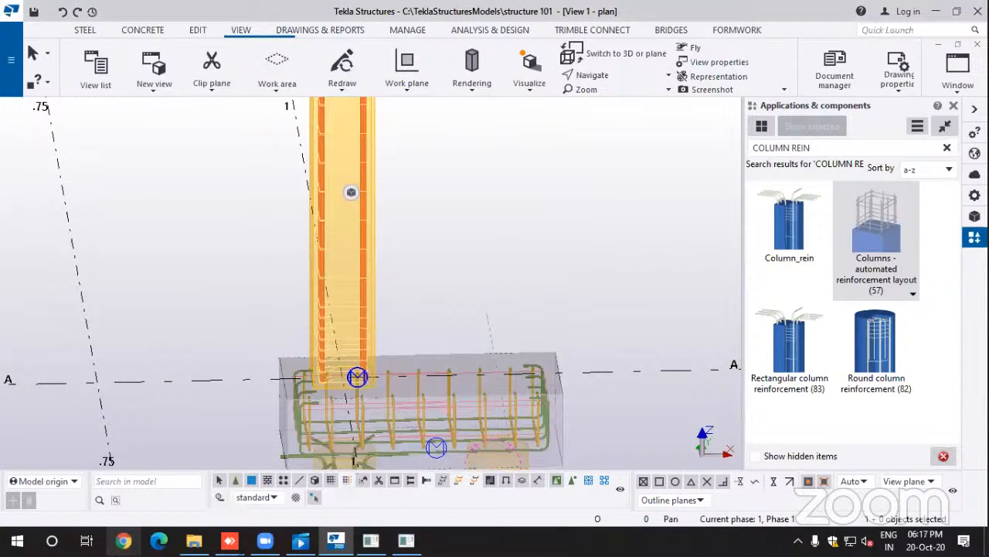
Step: Change the plan view's angle to Plane with rotation around Z and X both set to 0
click(370, 240)
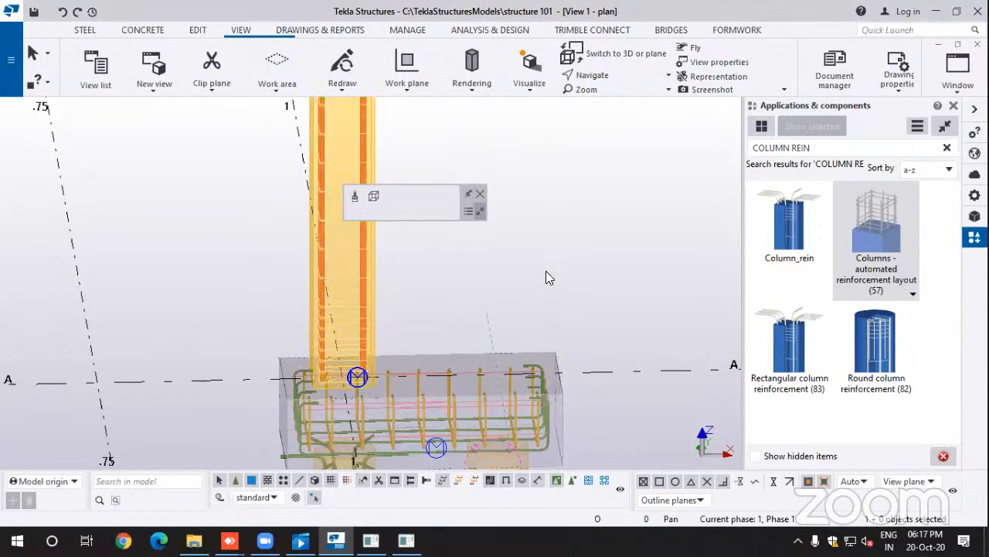
scroll(546, 276, down, 2)
scroll(546, 277, down, 1)
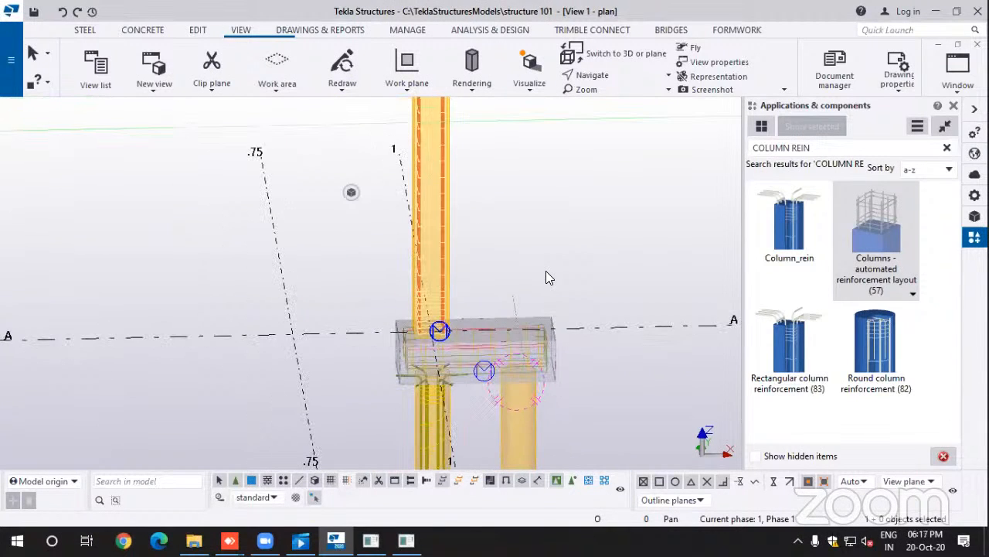
scroll(545, 276, down, 1)
scroll(544, 276, down, 1)
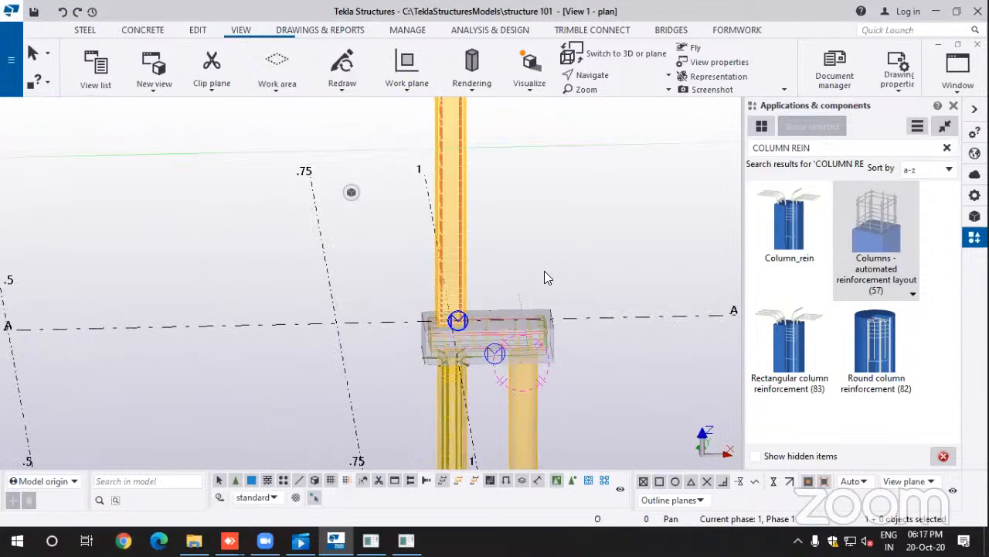
double_click(599, 178)
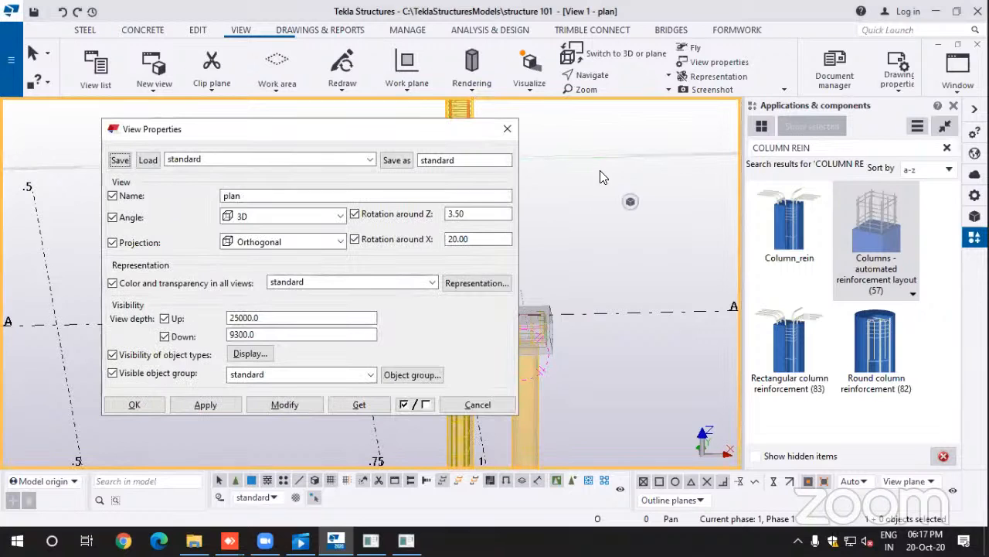
click(341, 217)
click(246, 233)
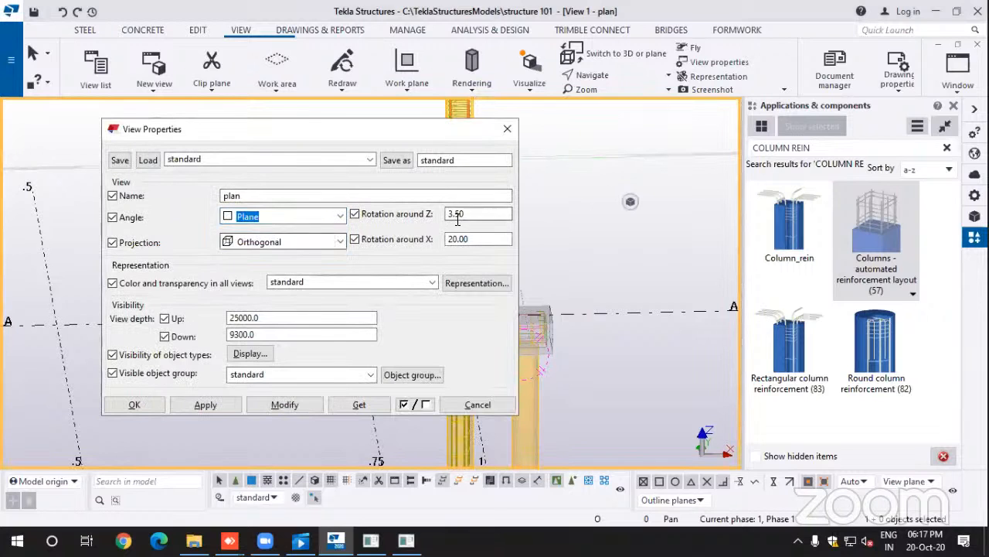
drag(479, 214, 412, 215)
text(0)
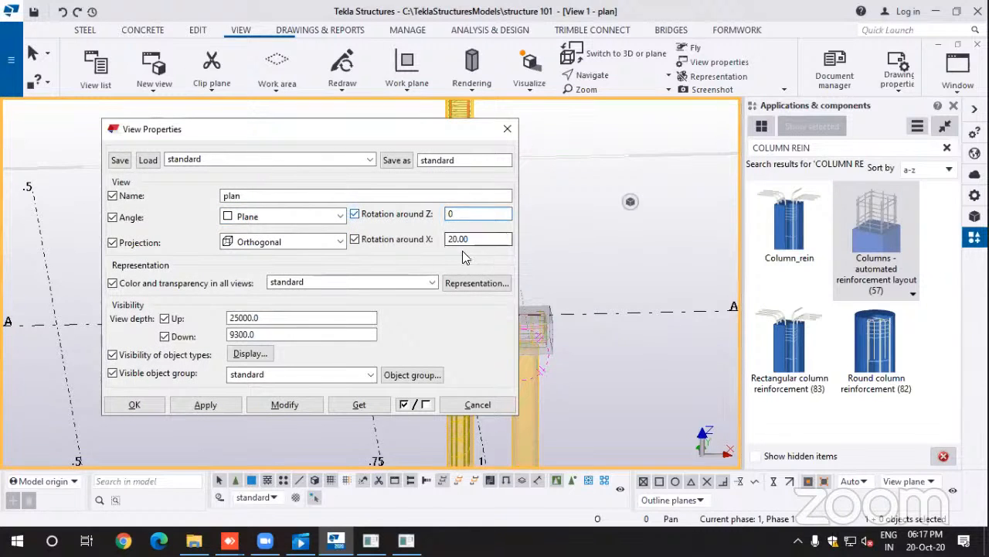
drag(495, 240, 444, 240)
text(0)
click(279, 404)
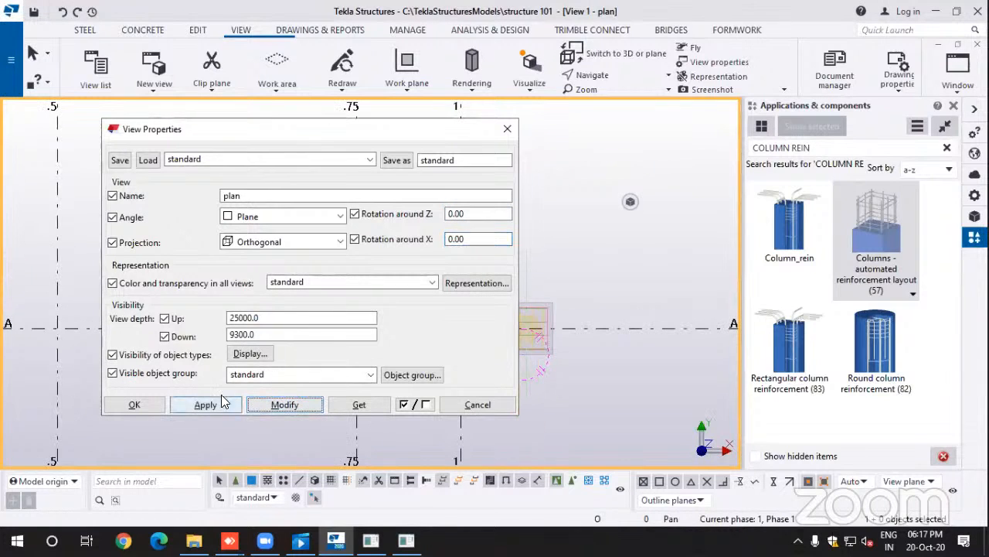
click(160, 406)
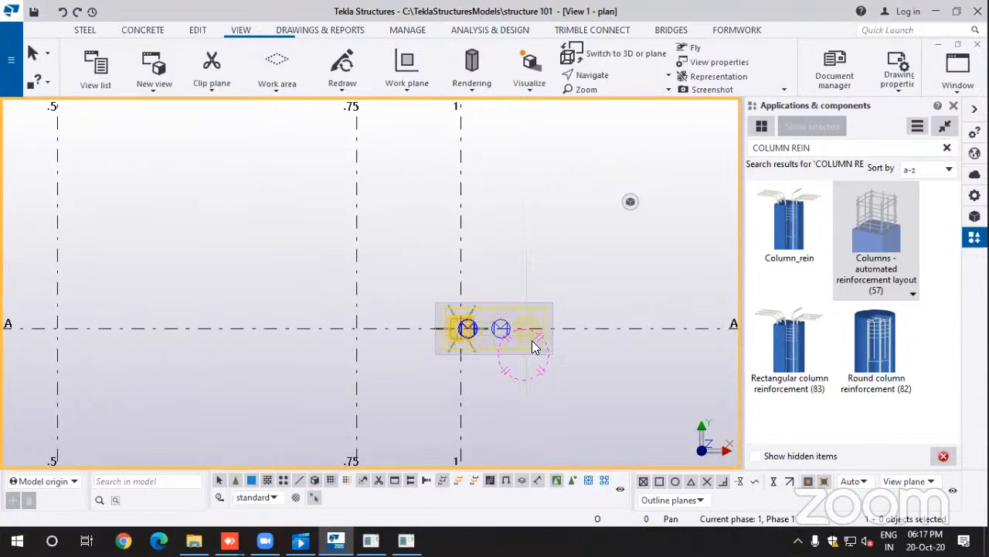
Step: Create a general arrangement drawing from the model view named plan, with all selected views to one drawing
scroll(503, 344, up, 5)
middle_drag(497, 384, 478, 364)
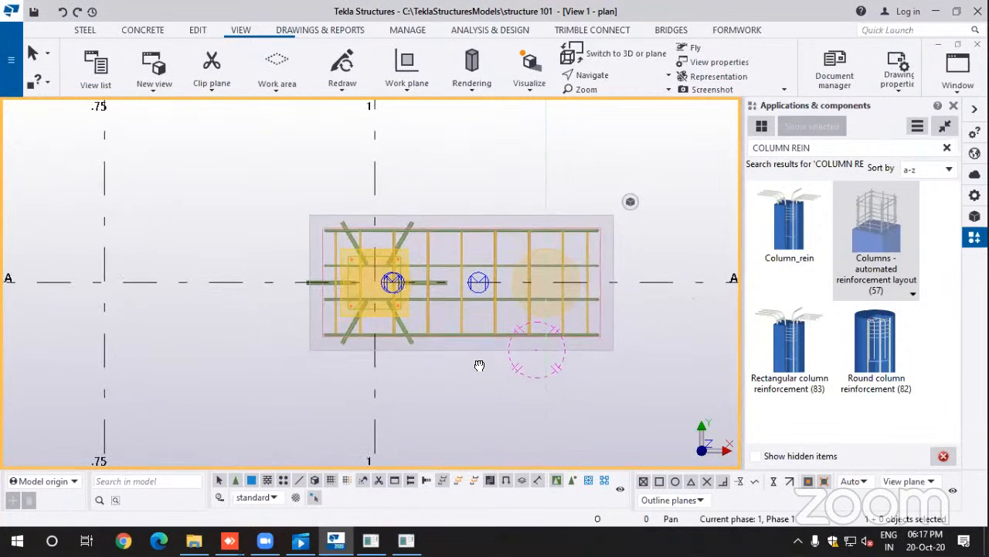
scroll(490, 338, down, 2)
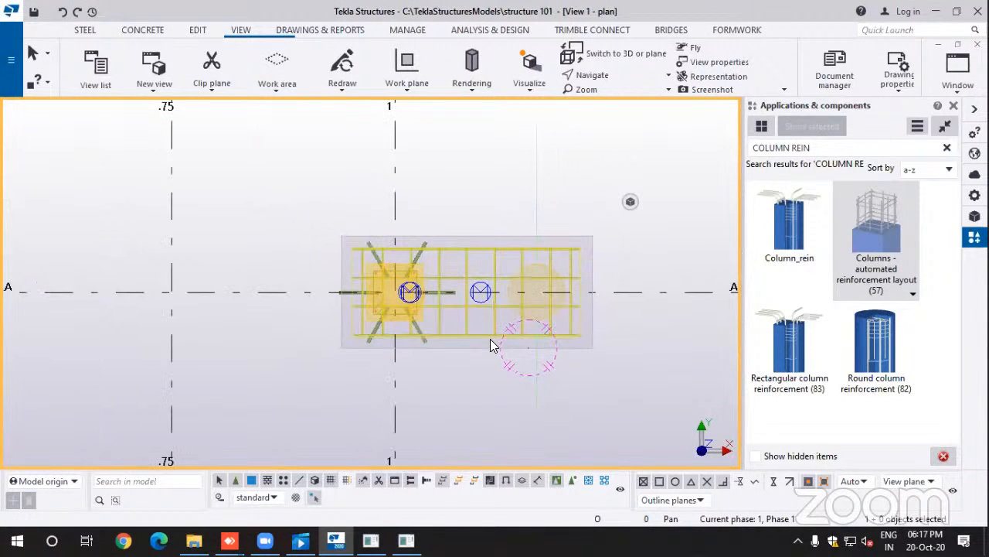
scroll(490, 338, down, 1)
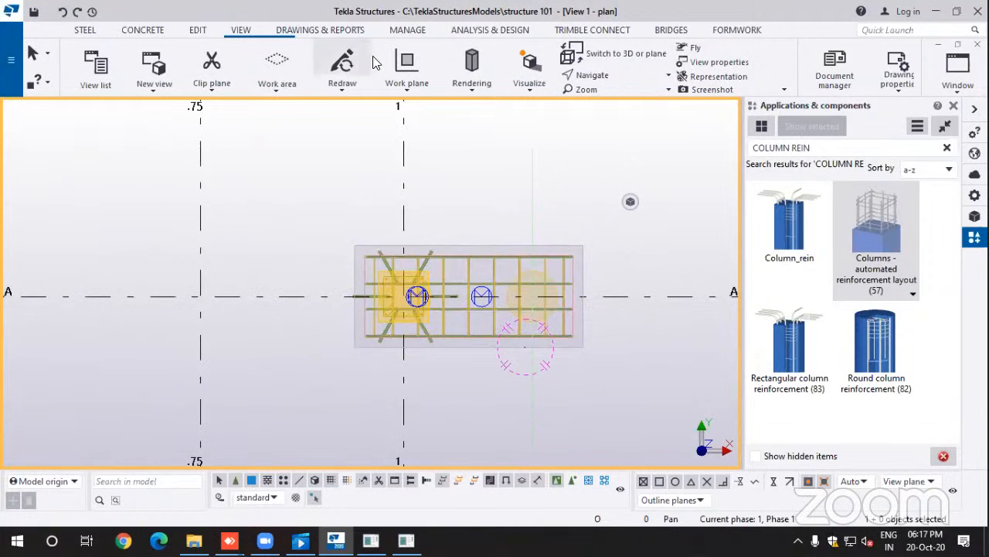
click(328, 30)
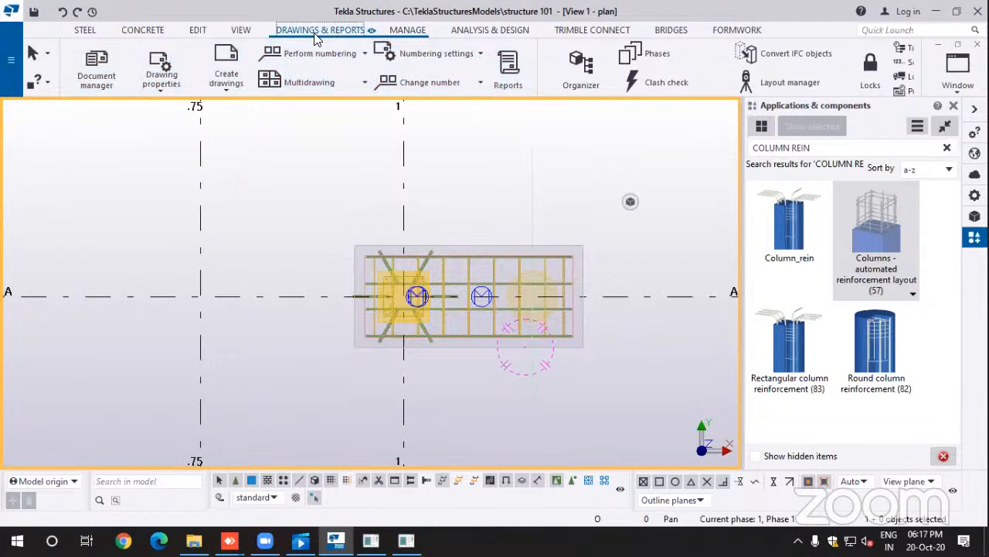
click(226, 89)
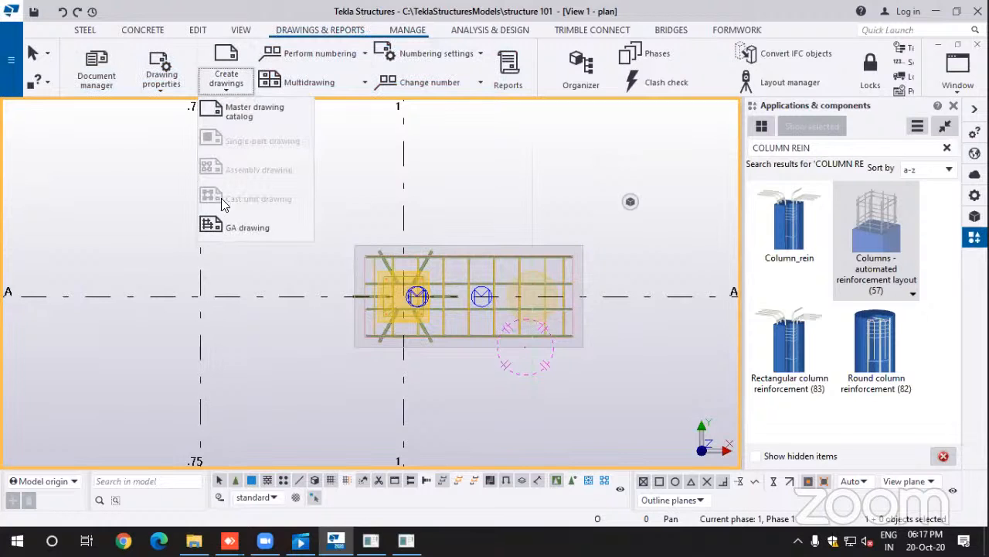
click(226, 229)
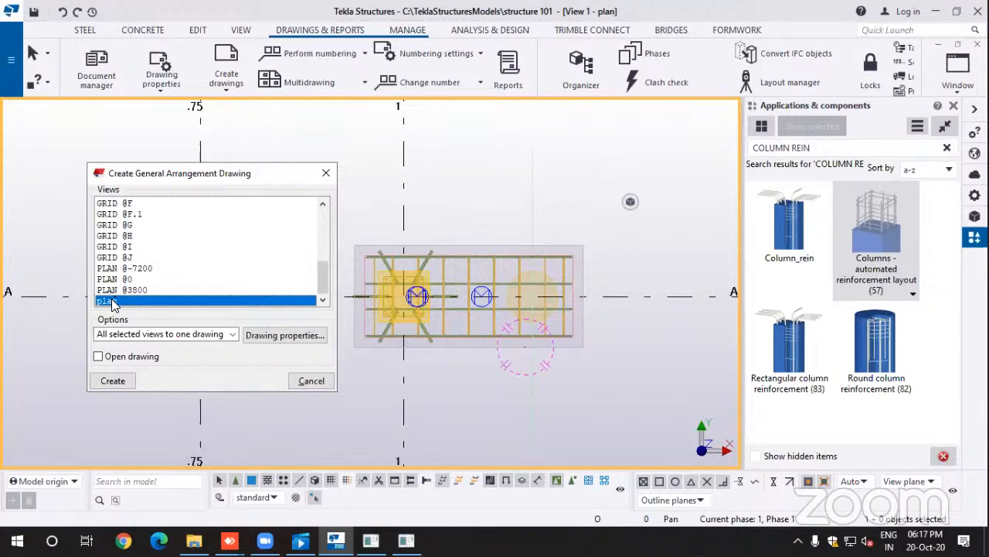
click(113, 379)
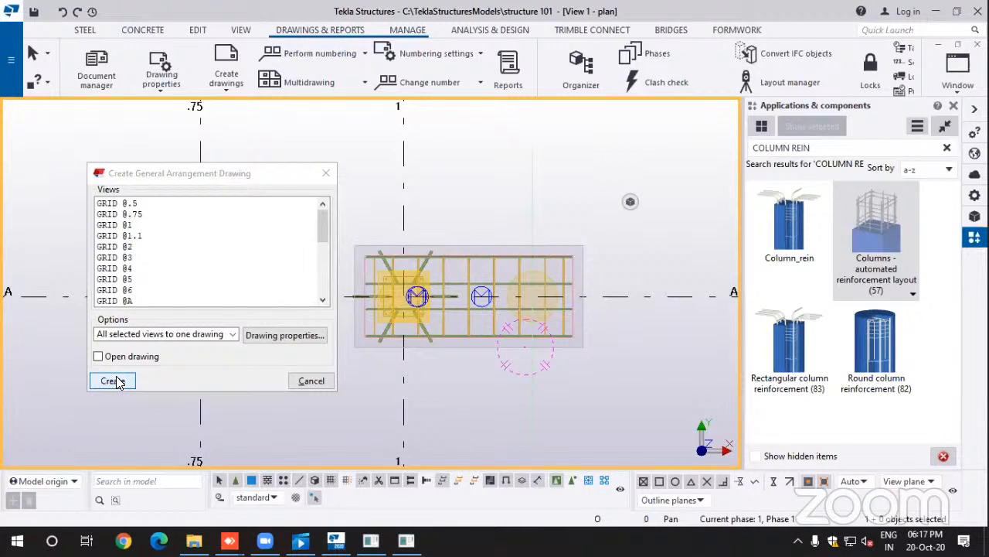
click(311, 381)
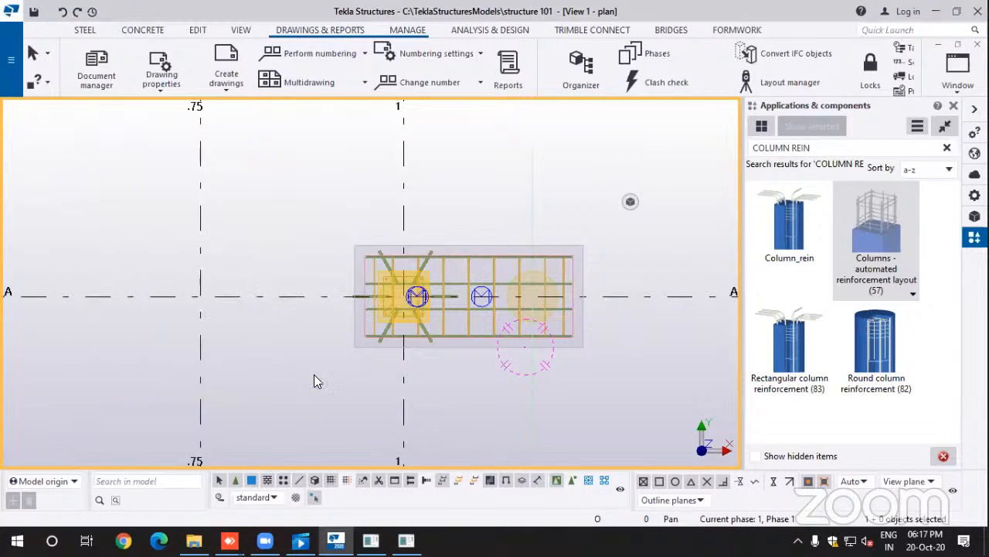
Step: Check the GA drawings category in the Document manager, then close it
click(98, 71)
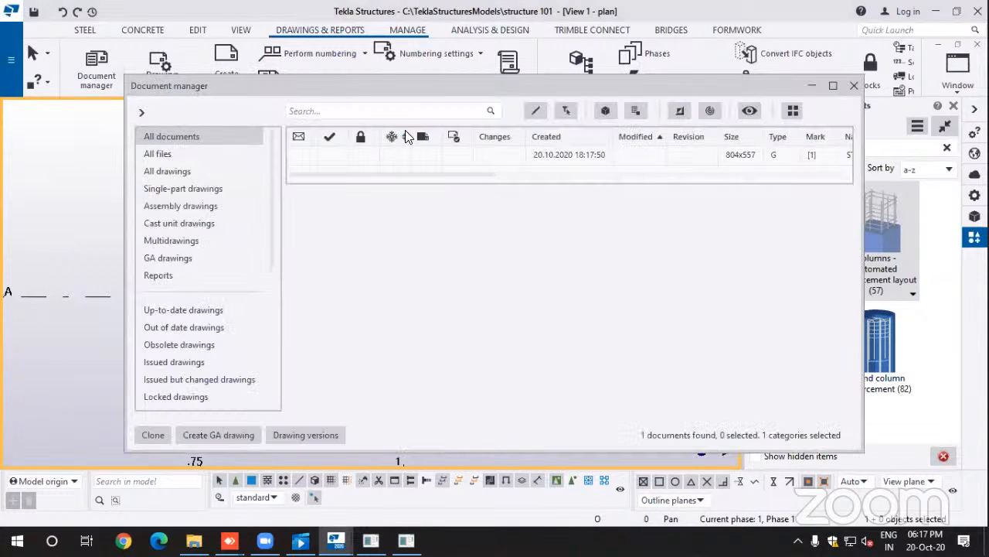
click(175, 259)
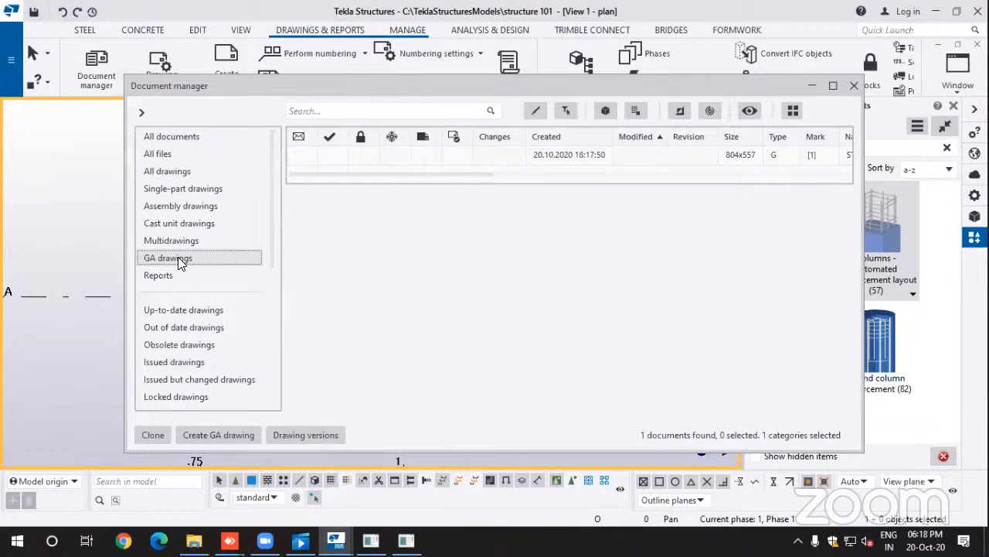
click(853, 86)
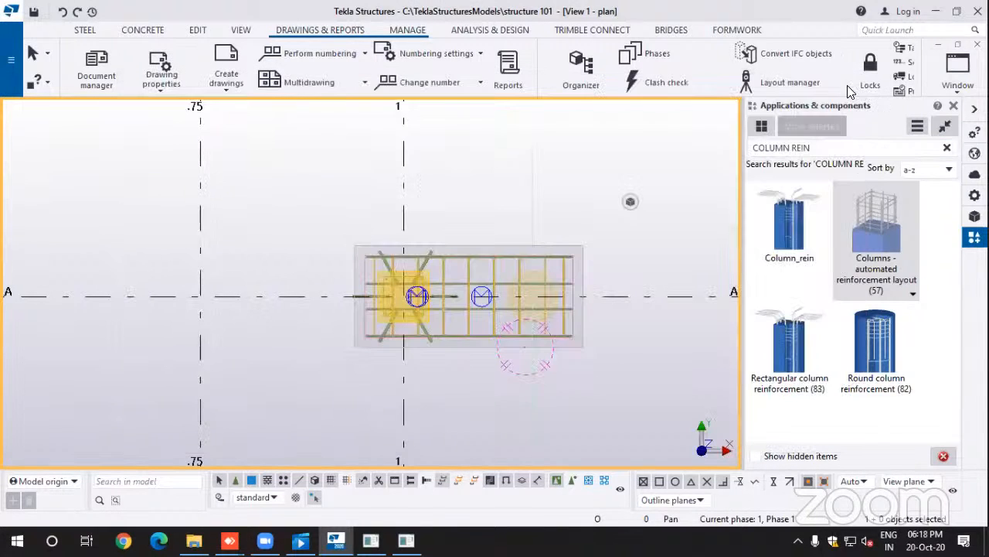
Step: Open the general arrangement drawing properties and apply the standard settings
click(153, 77)
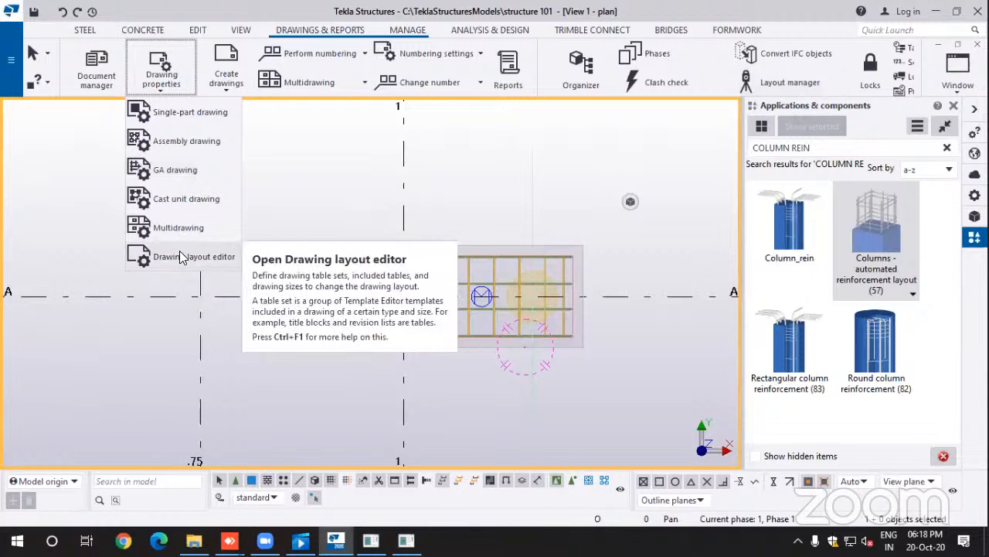
click(180, 173)
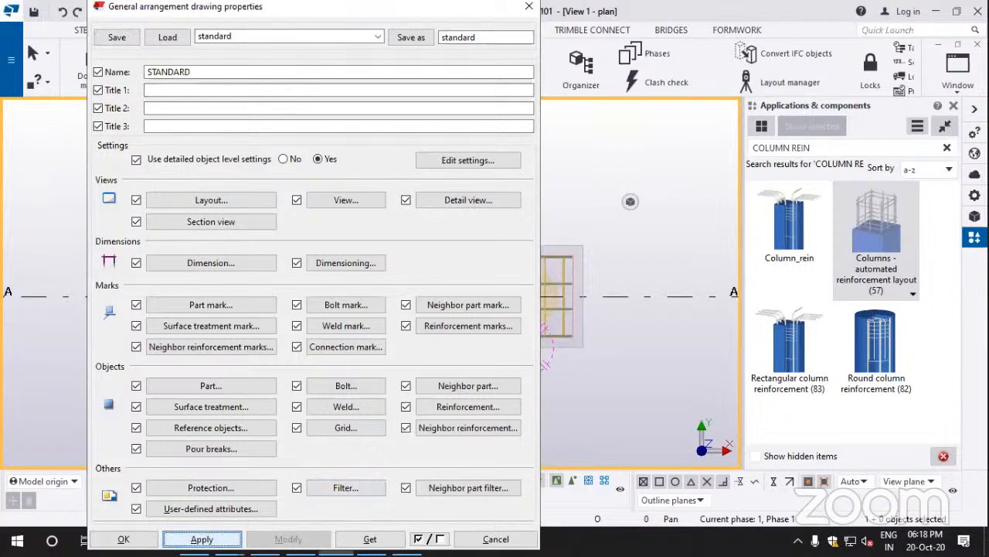
click(127, 538)
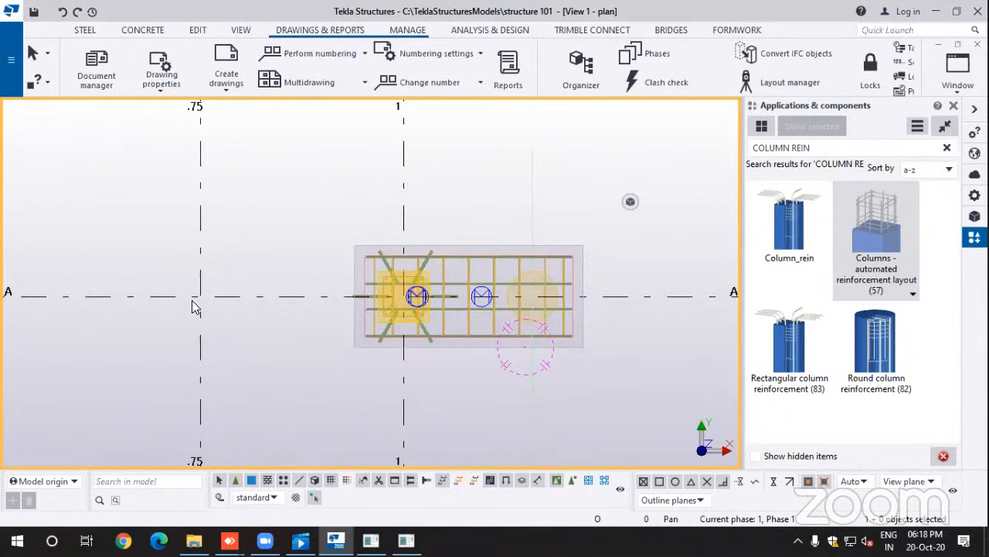
Step: Create another general arrangement drawing from the model view named plan, all selected views to one drawing, with Open drawing enabled
click(225, 82)
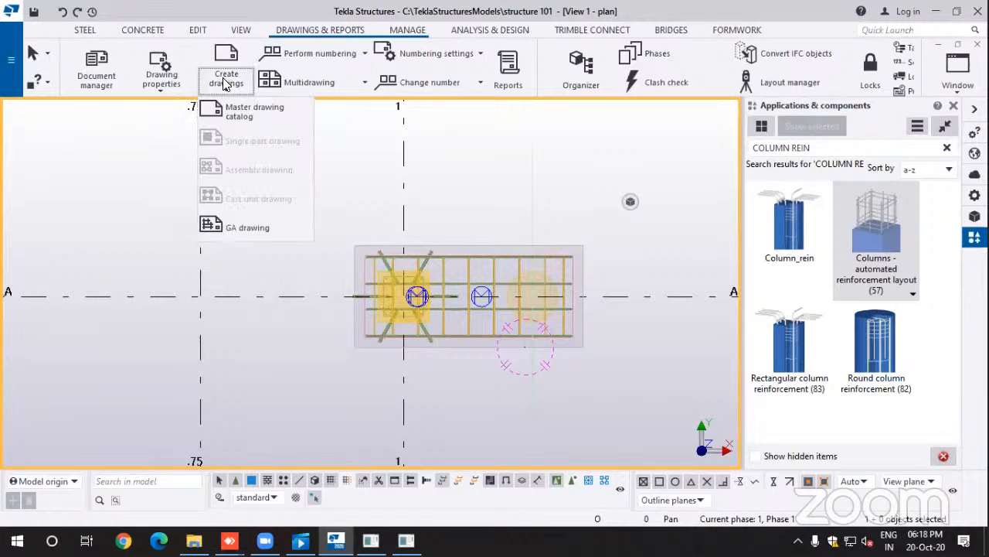
click(235, 228)
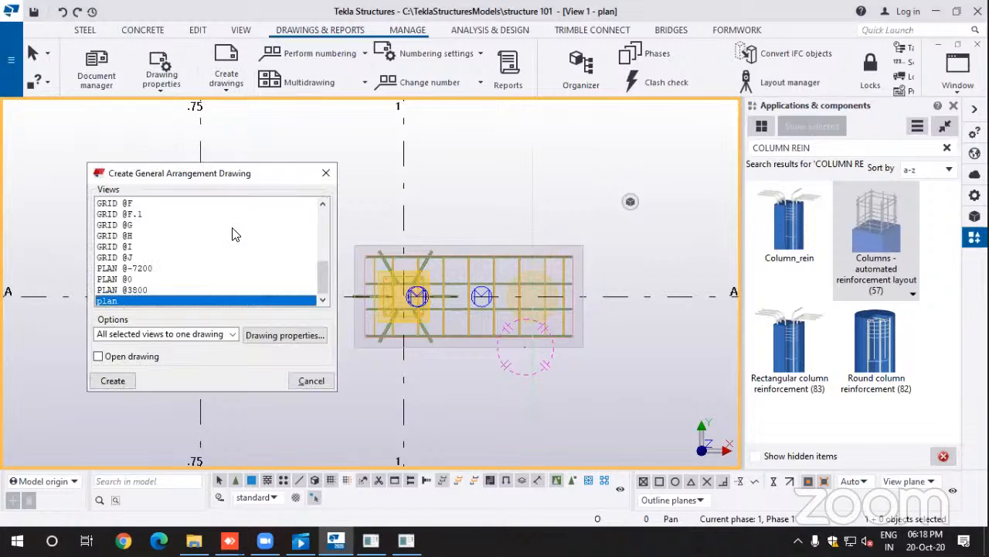
click(99, 357)
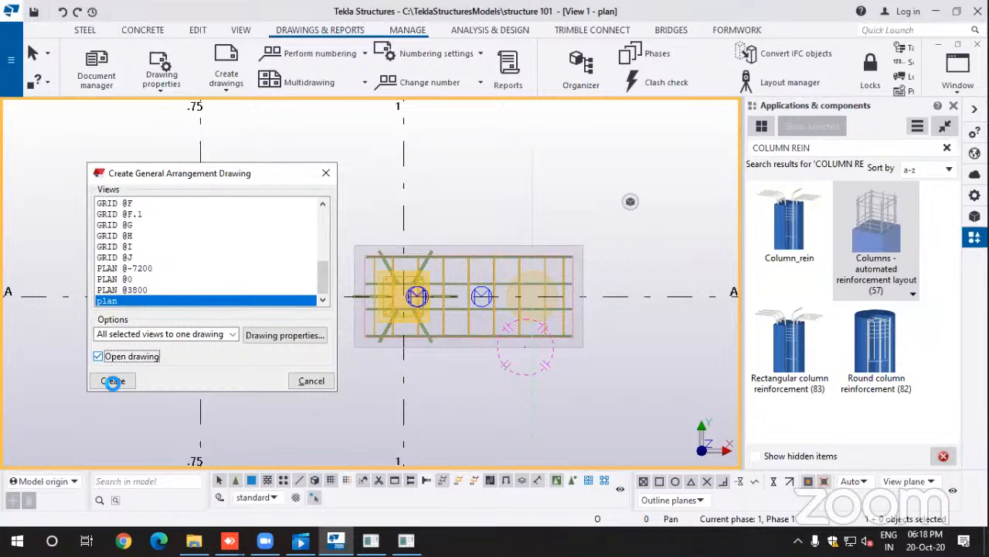
click(113, 382)
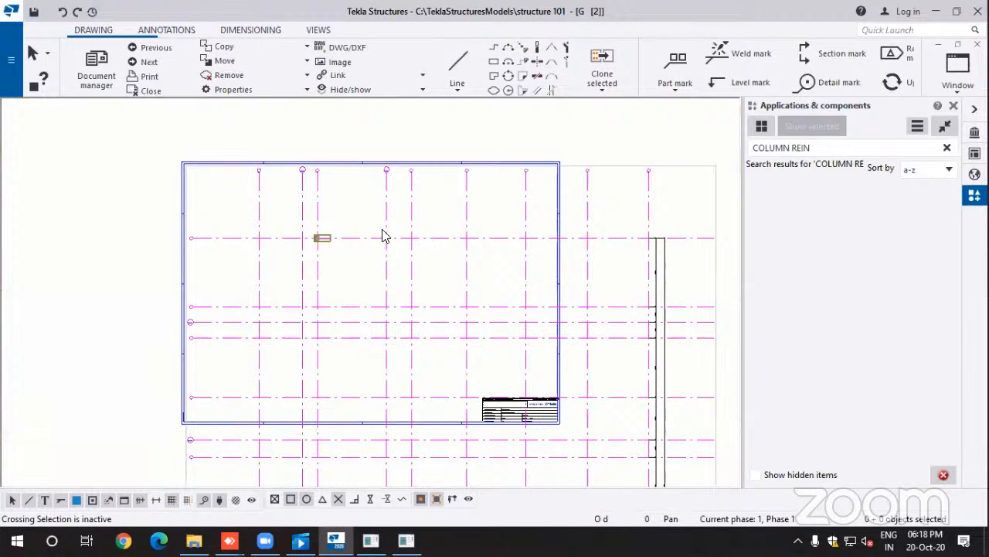
Step: Examine the extent of the plan view's grids and dimensions against the drawing sheet frame
scroll(408, 240, down, 2)
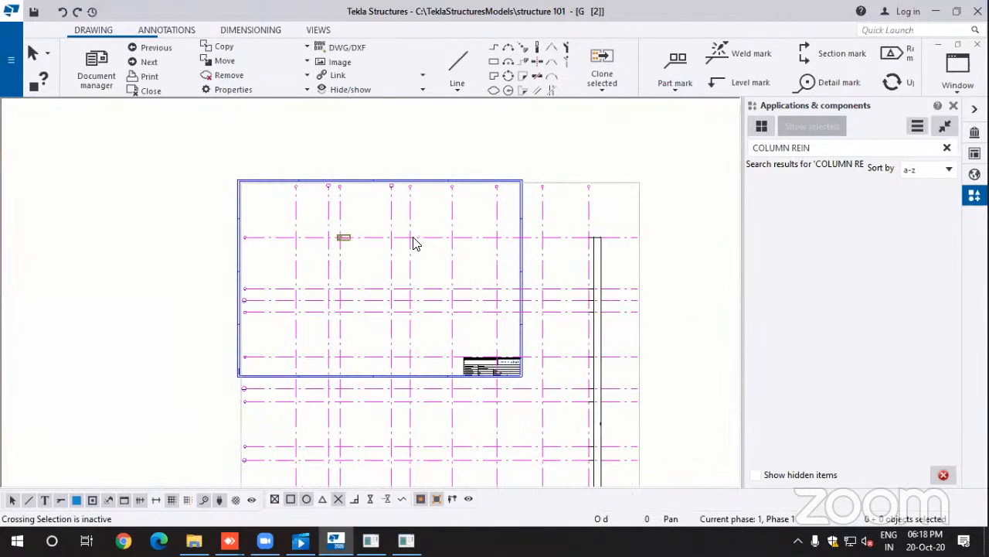
scroll(415, 241, down, 2)
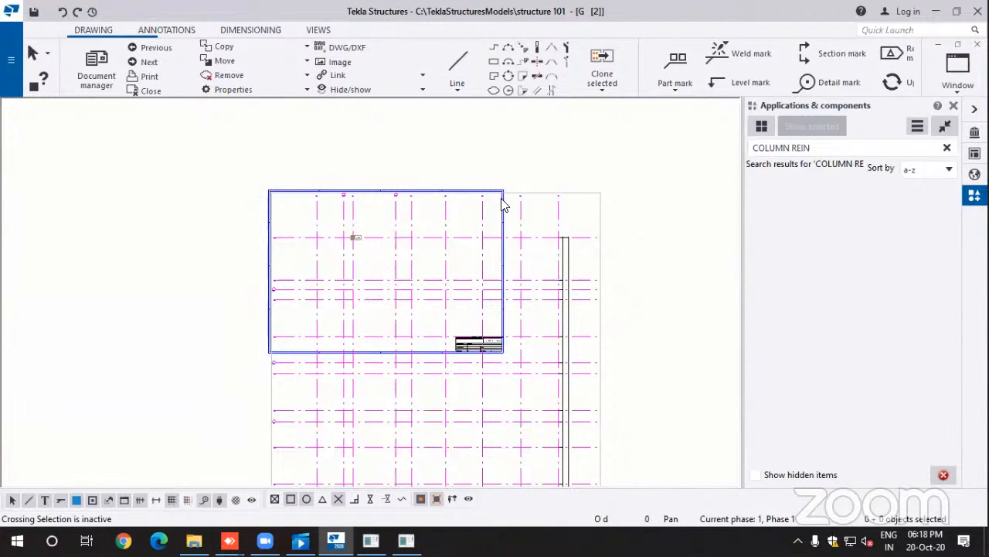
scroll(534, 267, down, 1)
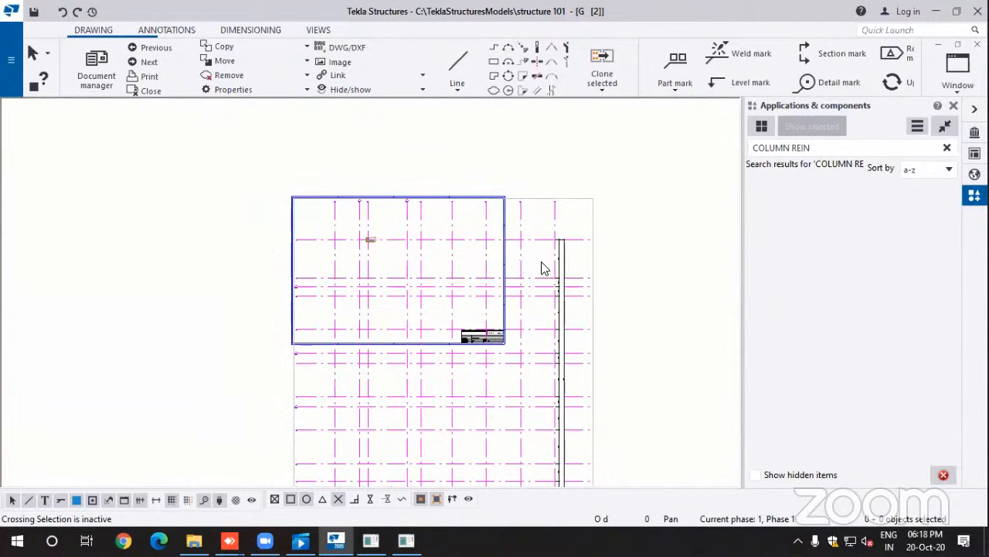
click(593, 284)
click(664, 270)
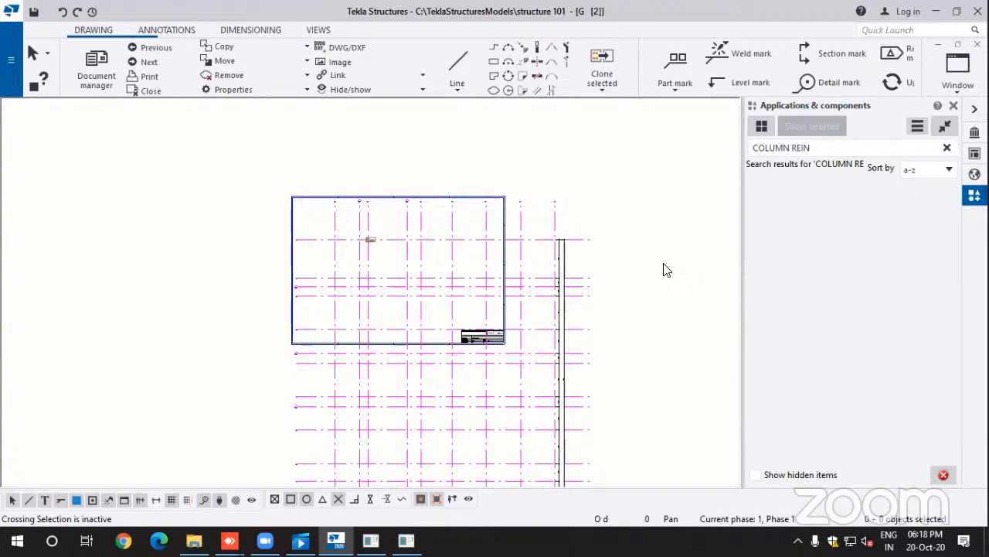
click(556, 219)
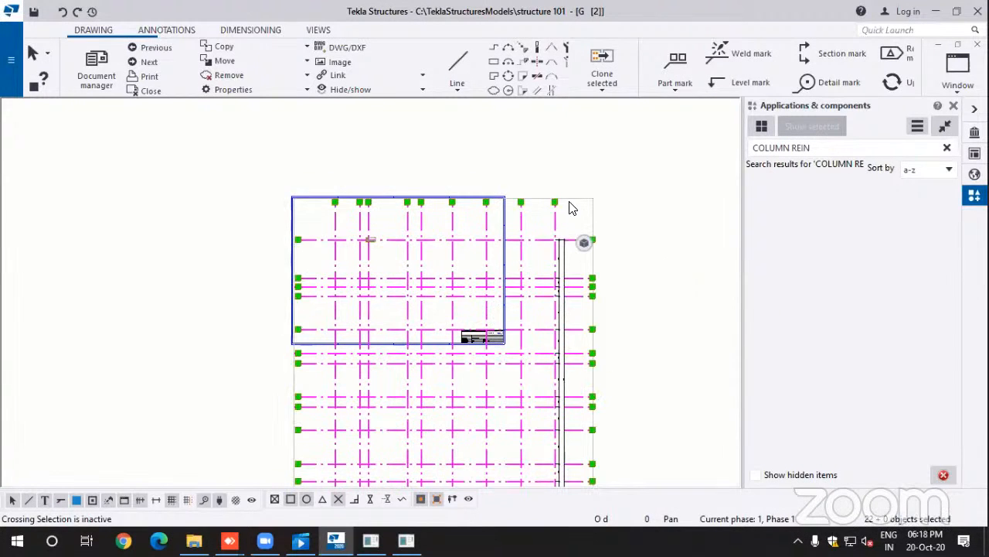
click(575, 201)
scroll(574, 202, down, 1)
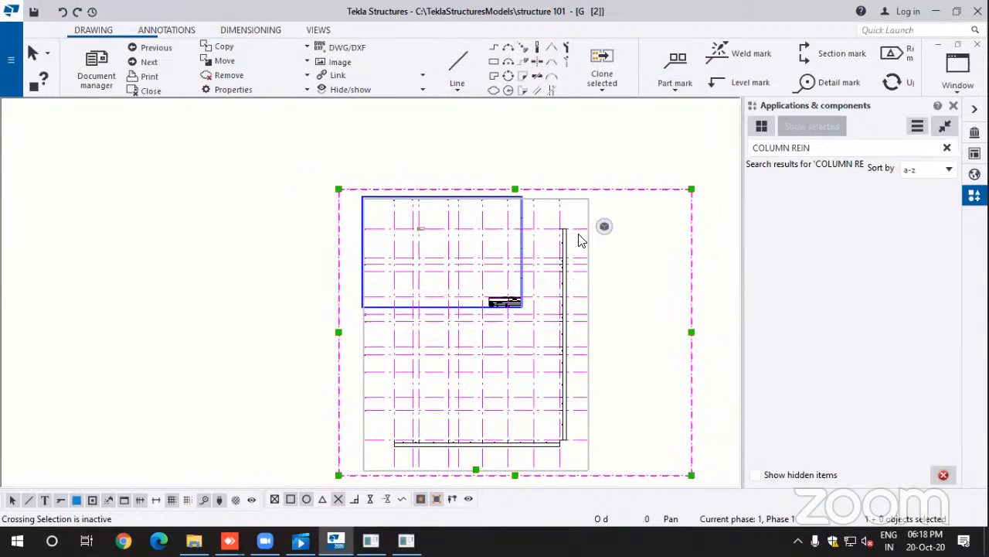
middle_drag(586, 247, 562, 216)
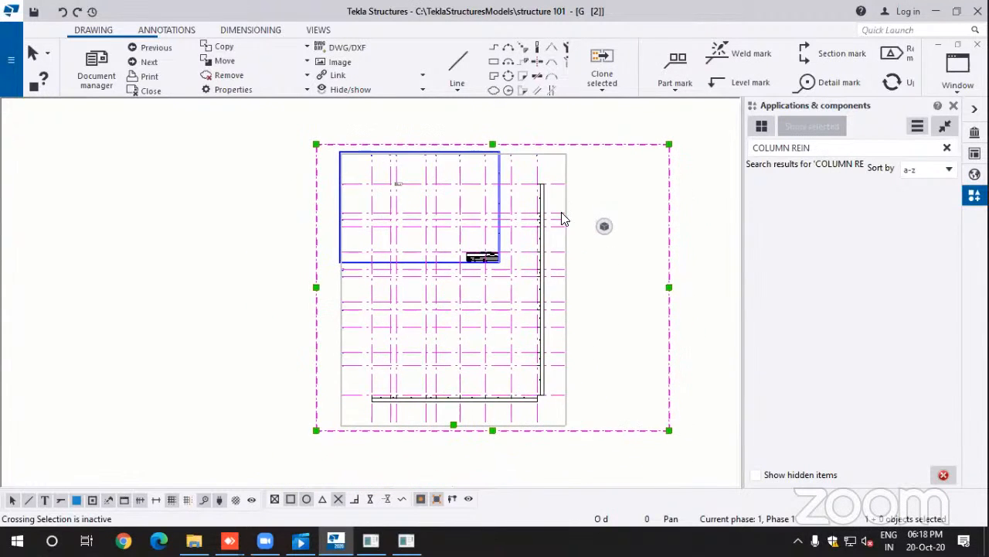
double_click(670, 259)
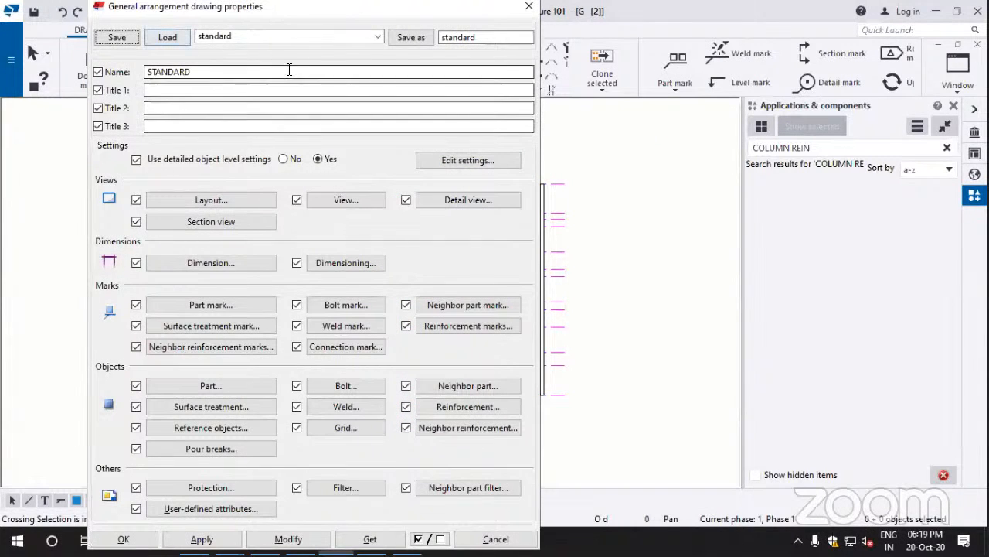
click(531, 8)
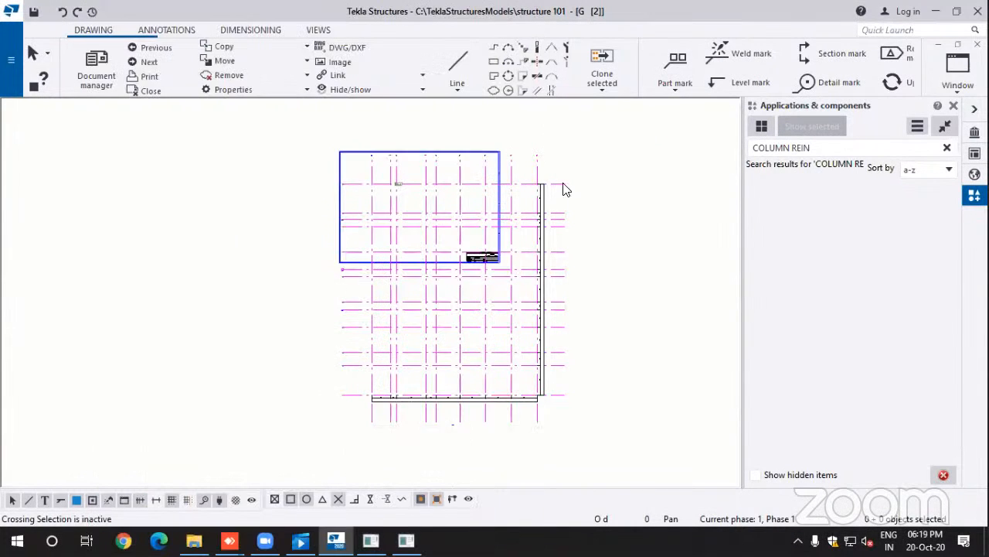
Step: Set the scale of the plan view in the drawing to 1/200 and apply the change
click(569, 223)
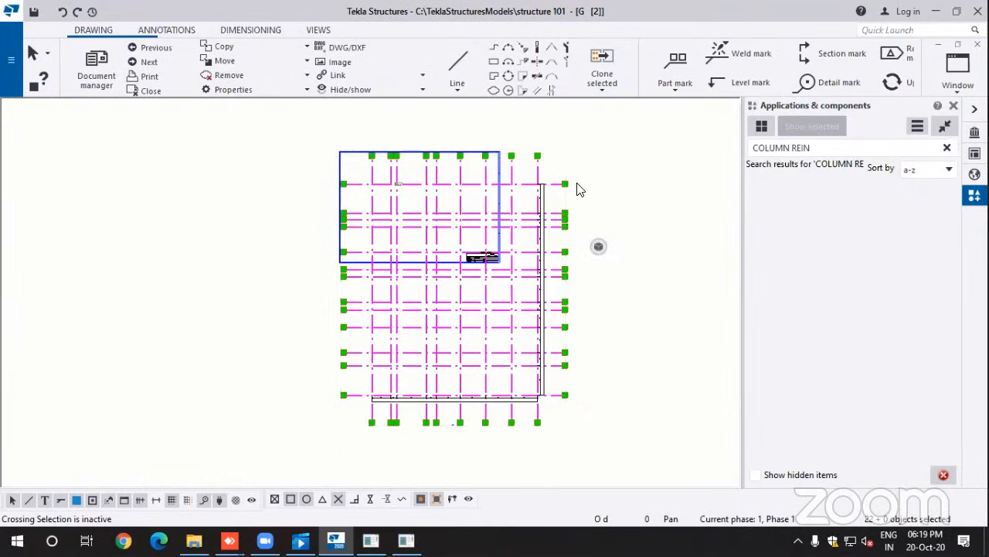
click(563, 161)
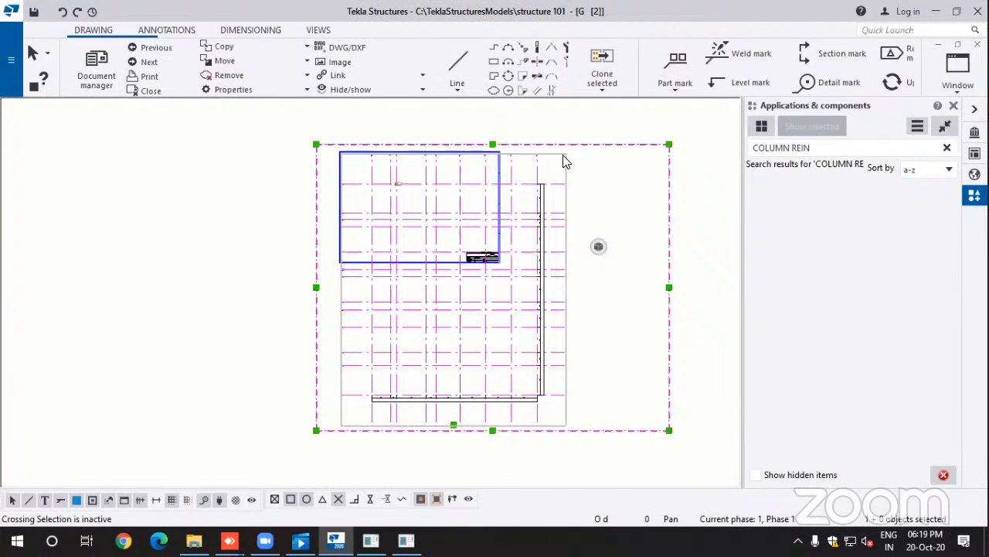
right_click(669, 194)
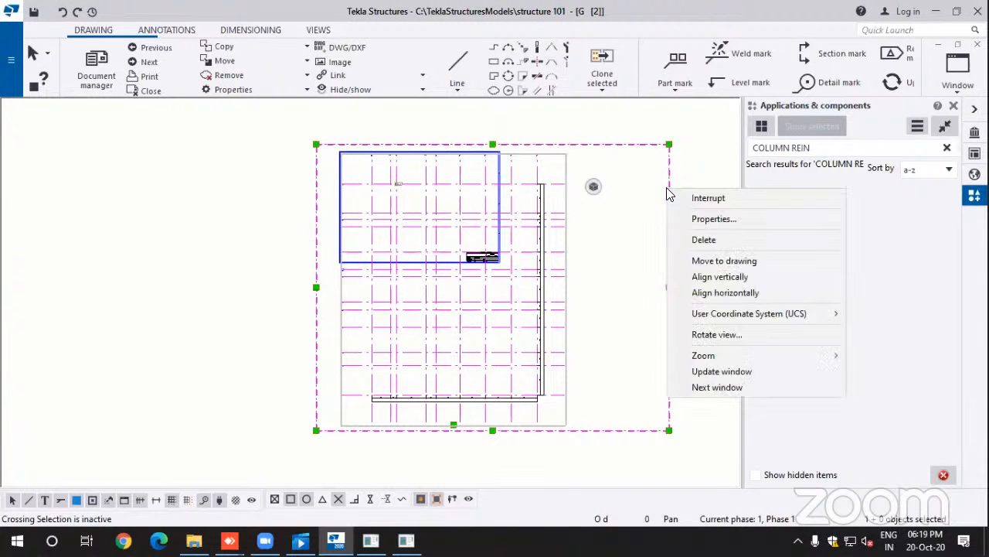
click(710, 219)
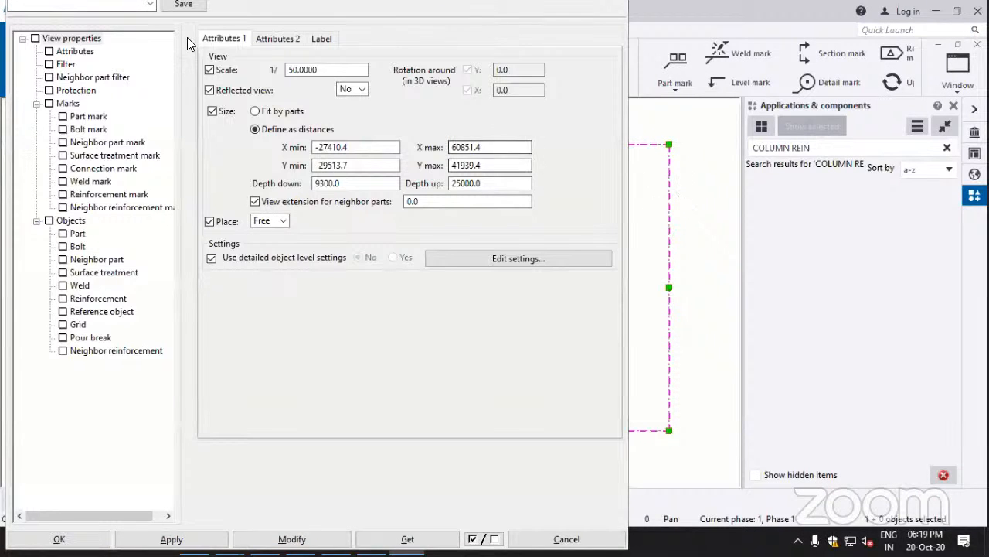
drag(323, 69, 286, 69)
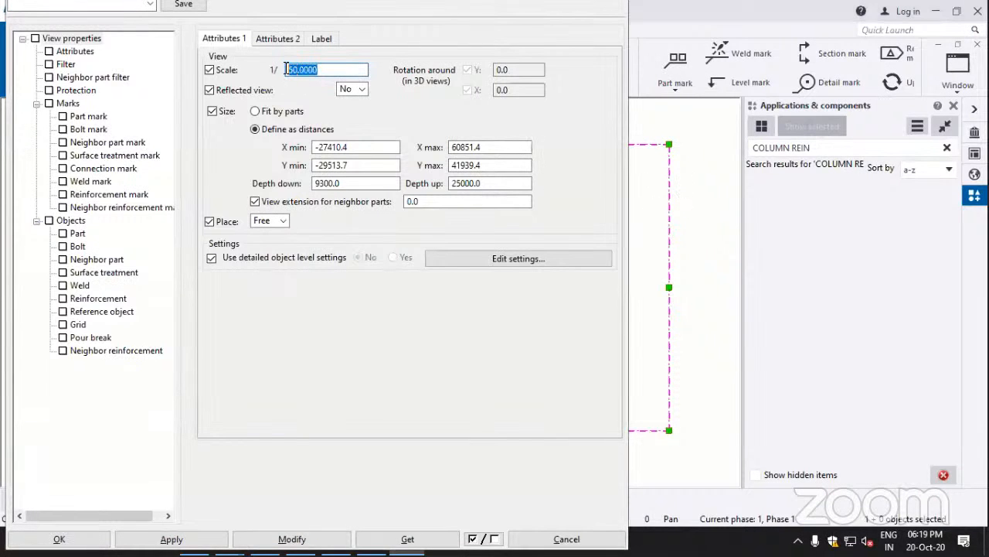
text(2)
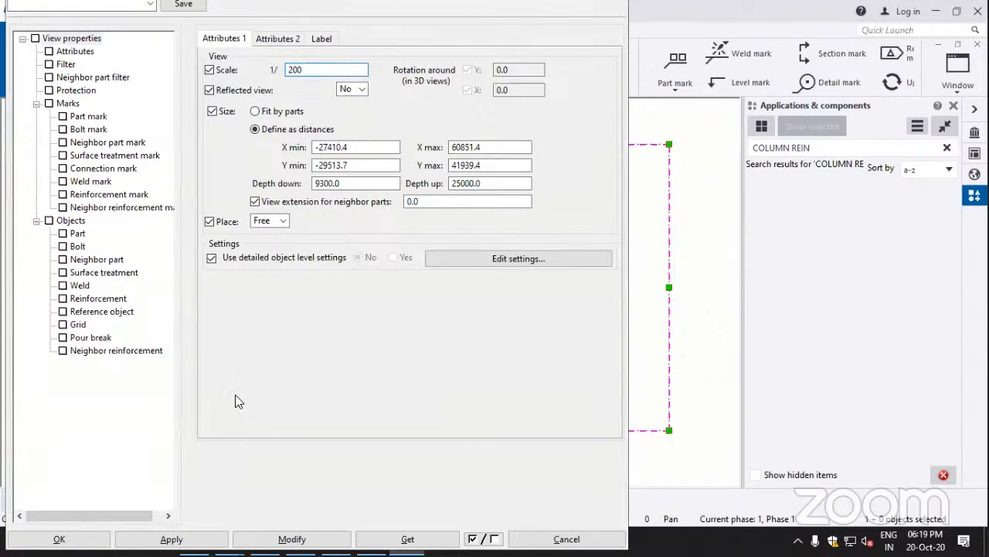
text(00)
click(278, 539)
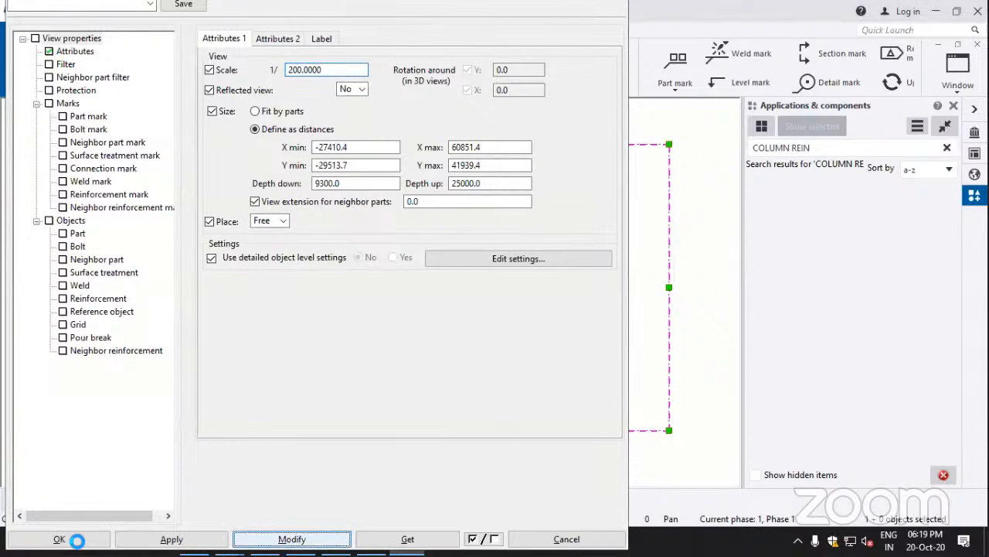
click(76, 540)
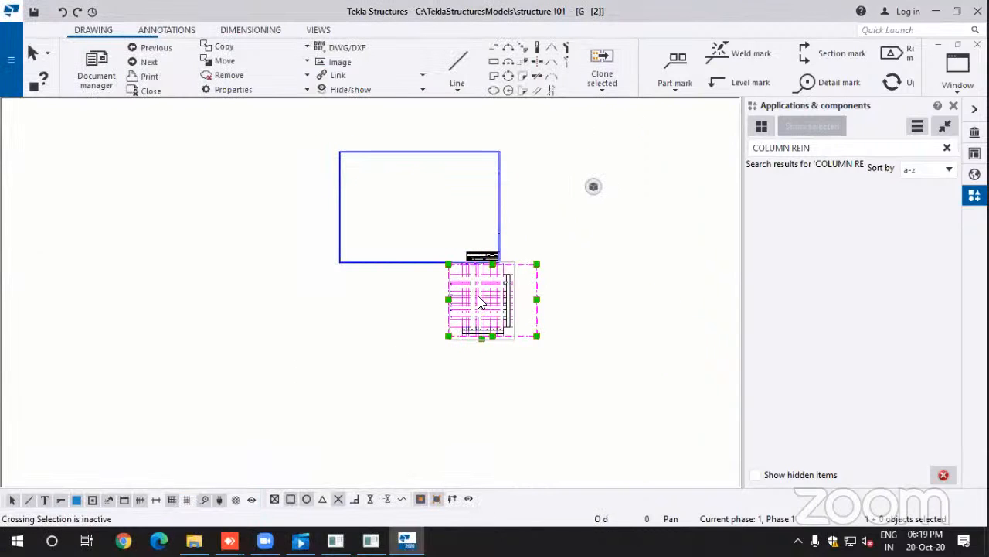
Step: Move the rescaled plan view from below the title block into the drawing sheet frame
drag(425, 230, 412, 202)
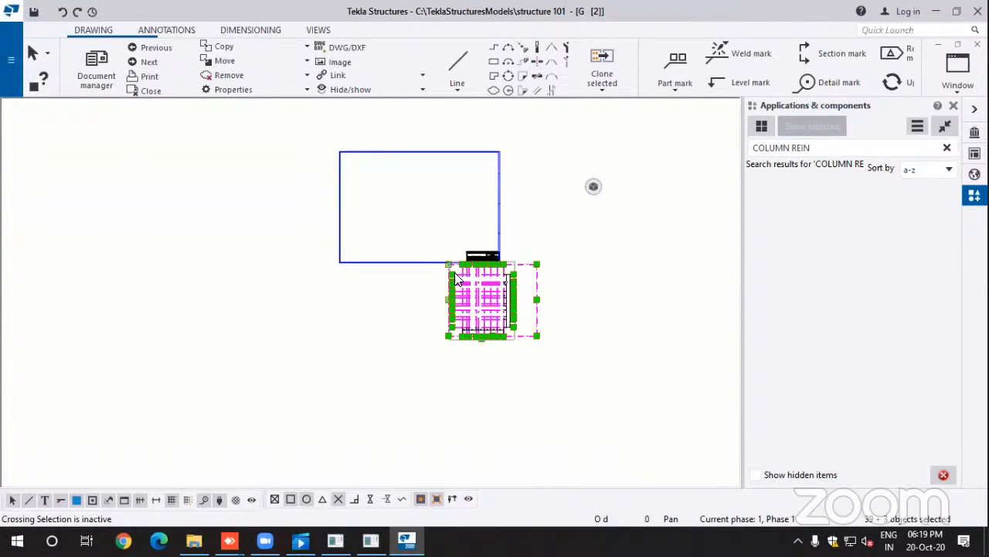
click(521, 288)
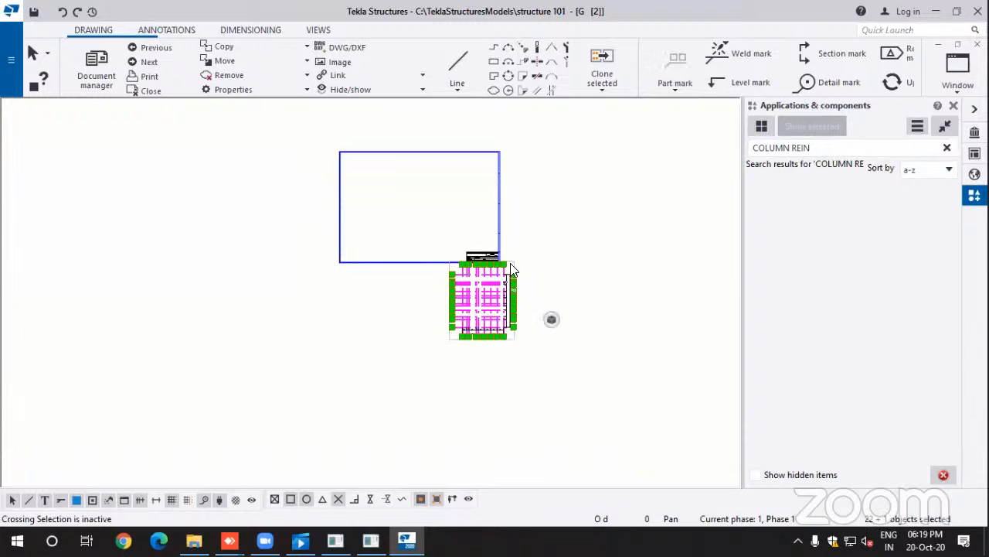
drag(511, 264, 368, 182)
scroll(487, 297, up, 3)
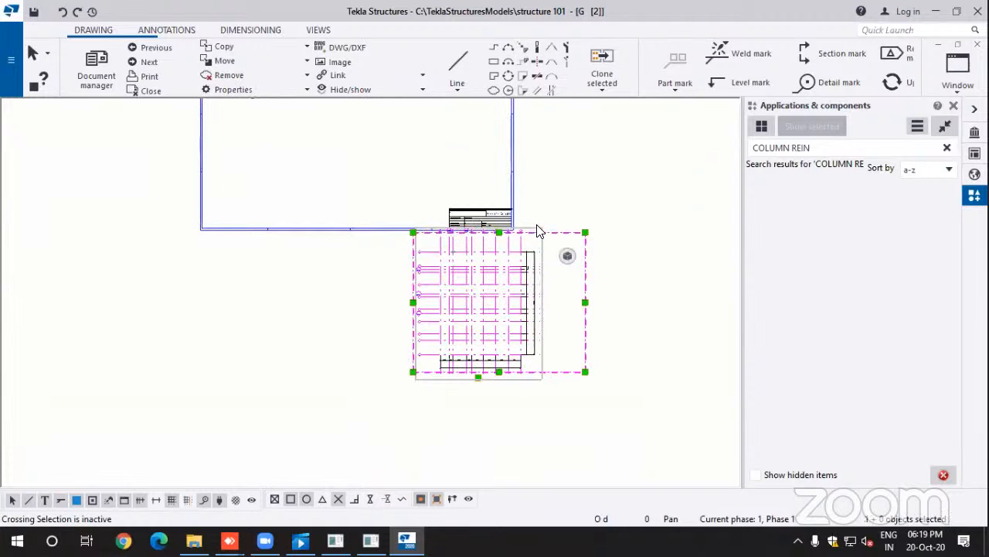
drag(543, 232, 375, 94)
middle_drag(375, 311, 364, 417)
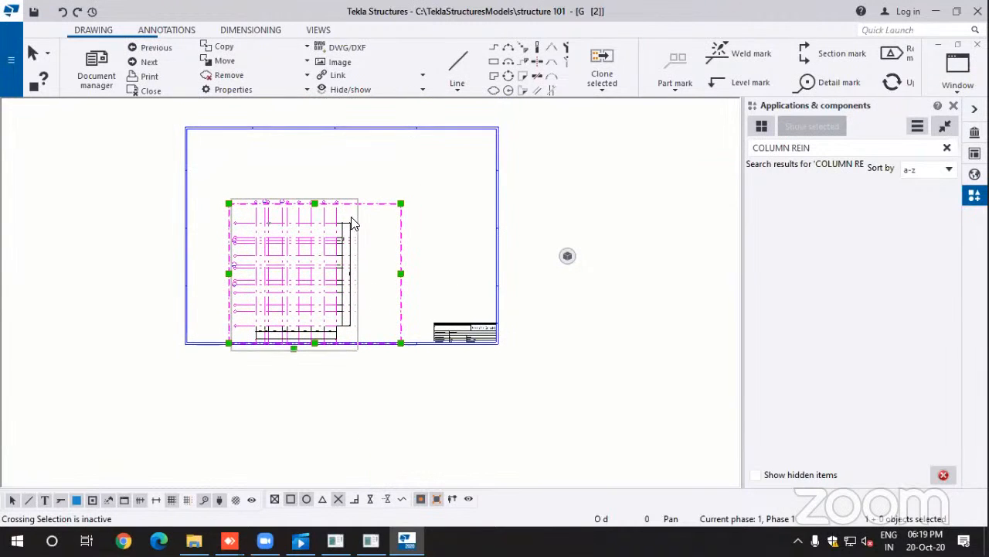
click(371, 240)
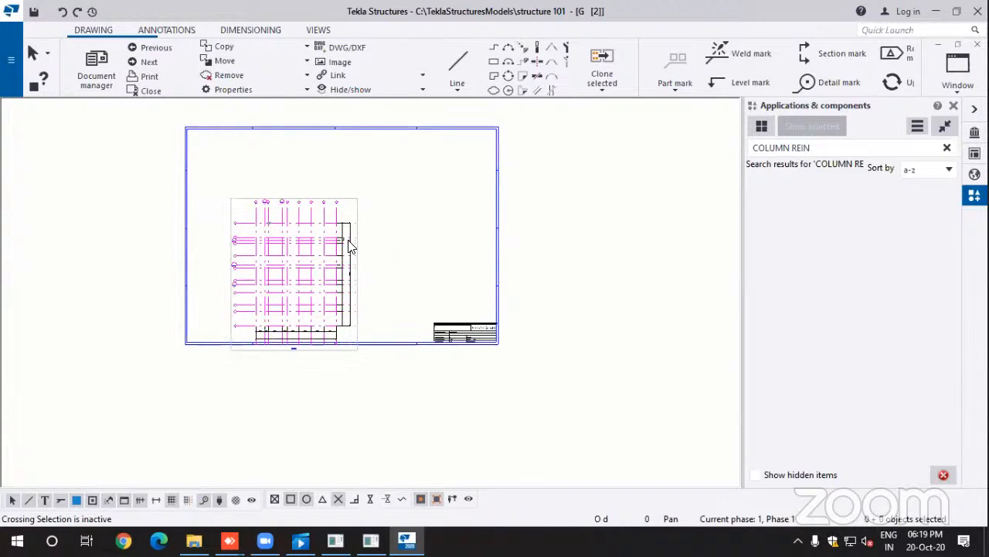
click(350, 245)
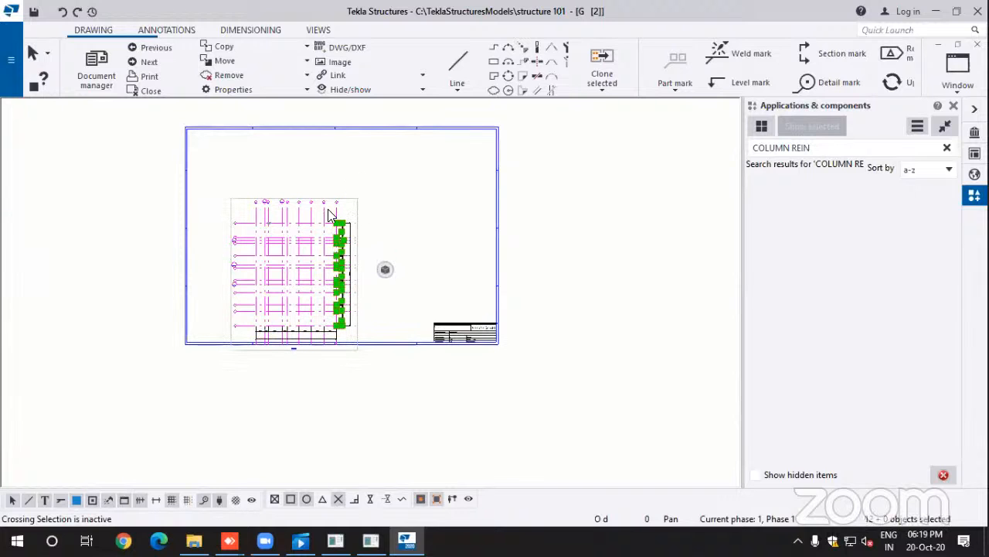
click(349, 205)
click(348, 205)
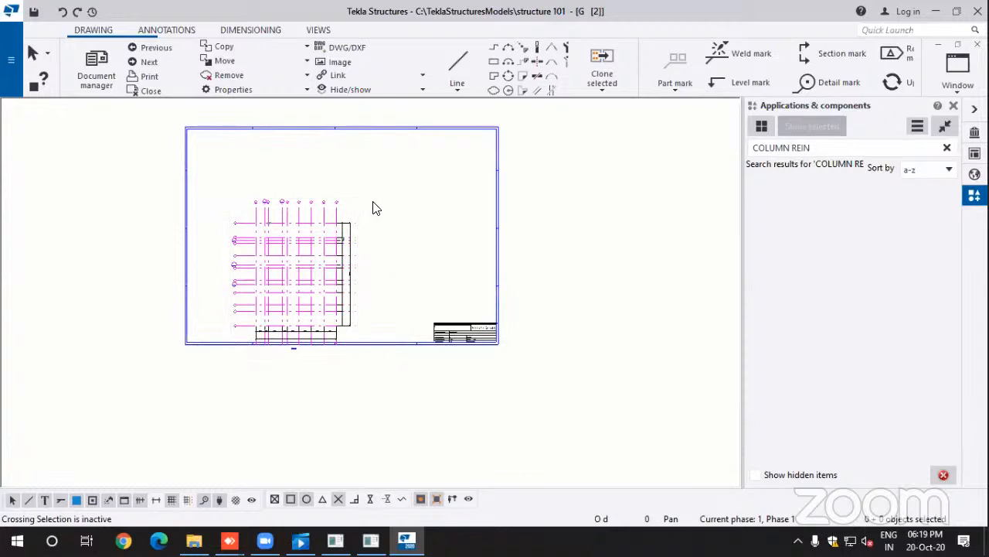
click(356, 212)
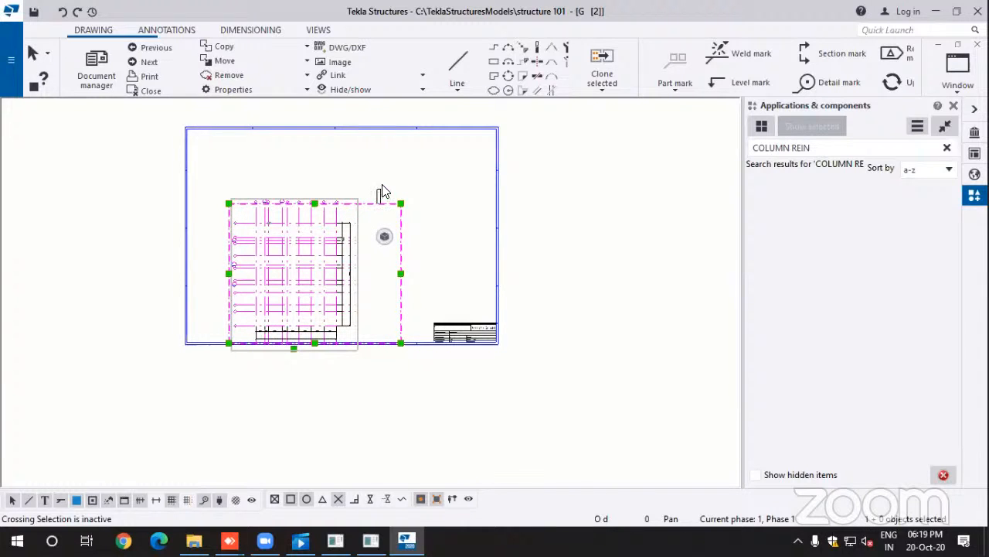
click(375, 205)
scroll(338, 201, up, 2)
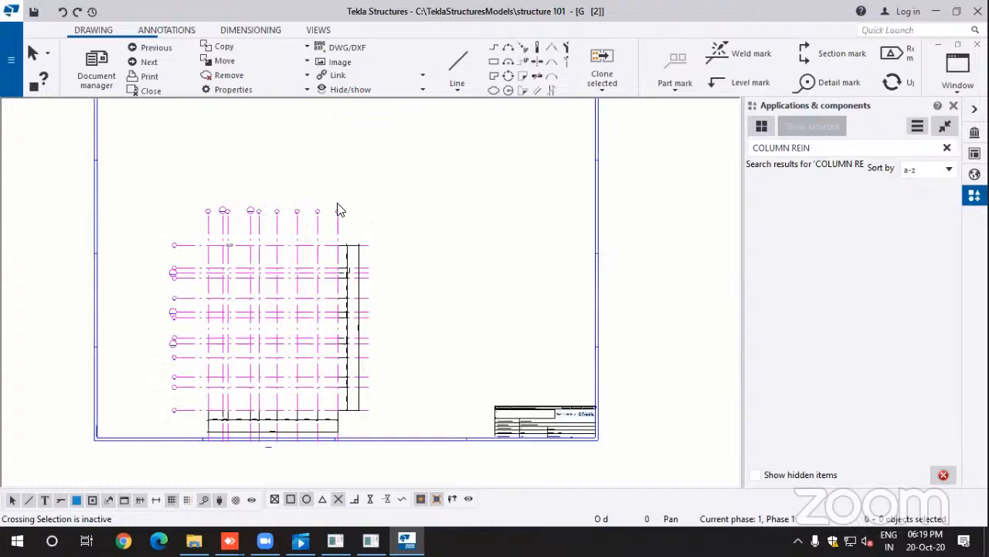
scroll(338, 209, up, 1)
click(359, 210)
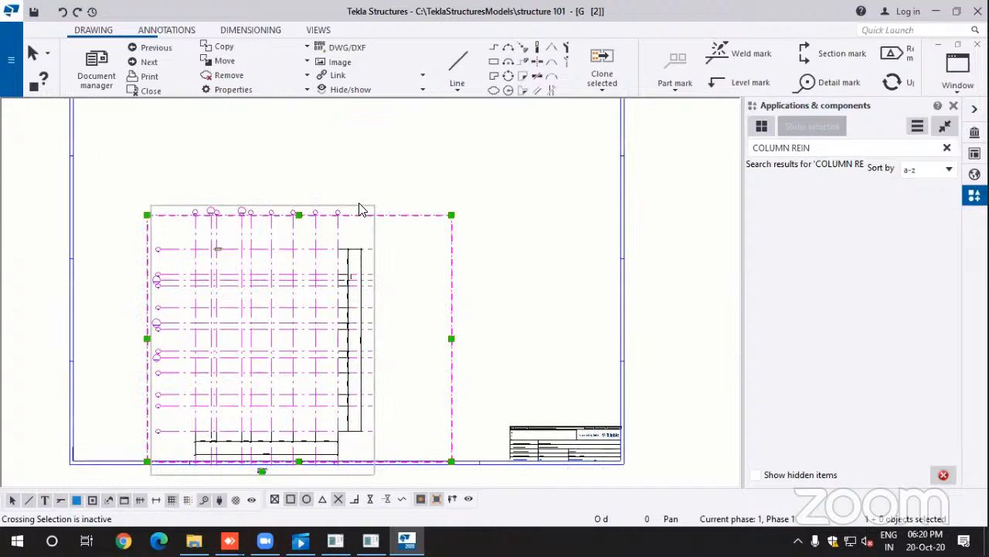
click(403, 202)
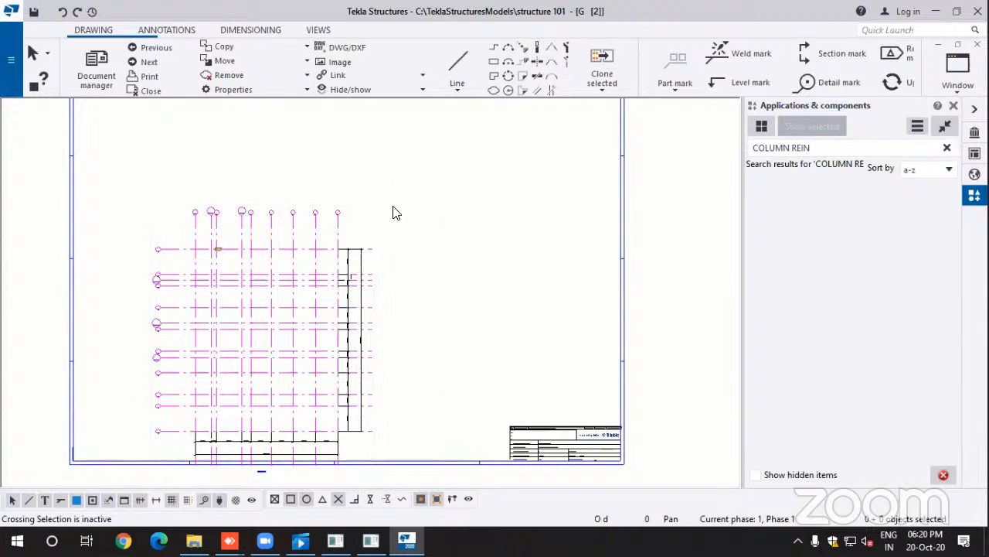
click(360, 211)
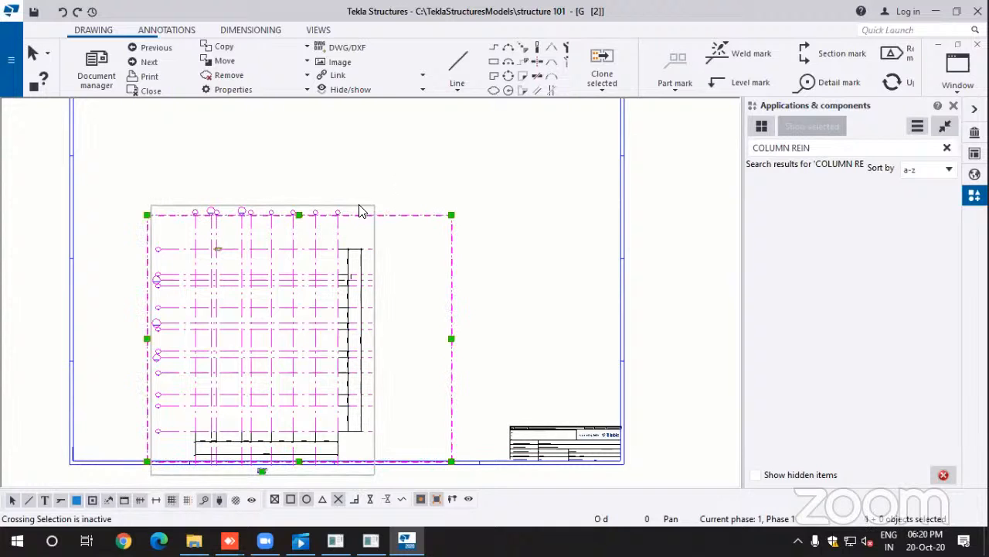
click(411, 205)
click(327, 250)
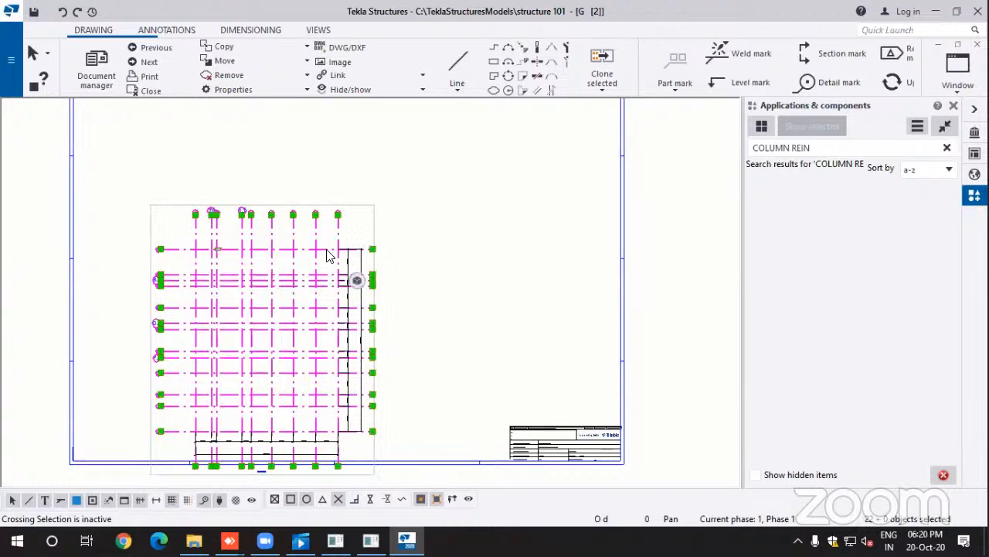
click(377, 215)
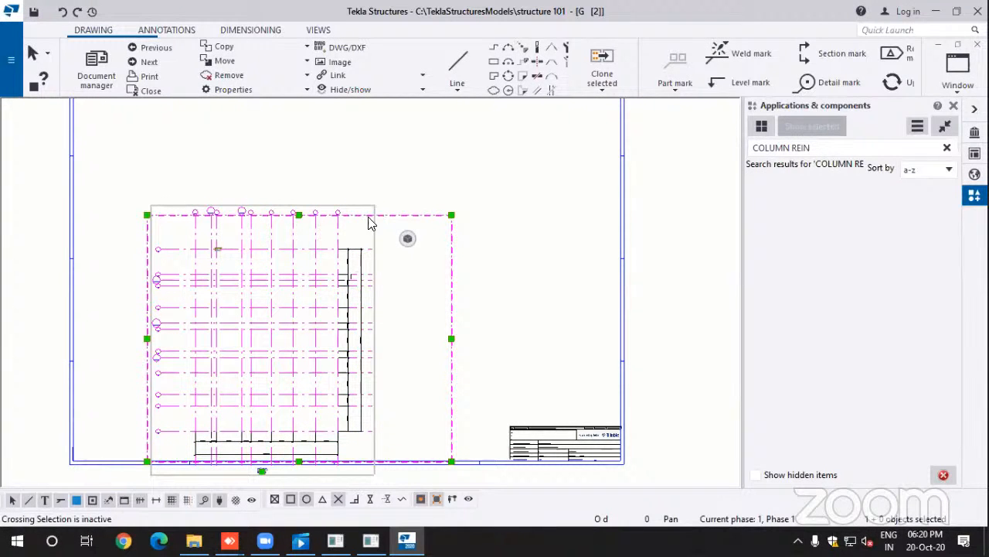
Step: Move the plan view upward so it sits fully inside the drawing sheet frame, and deselect it
mouse_move(382, 250)
middle_down()
mouse_move(382, 206)
mouse_move(382, 245)
middle_up()
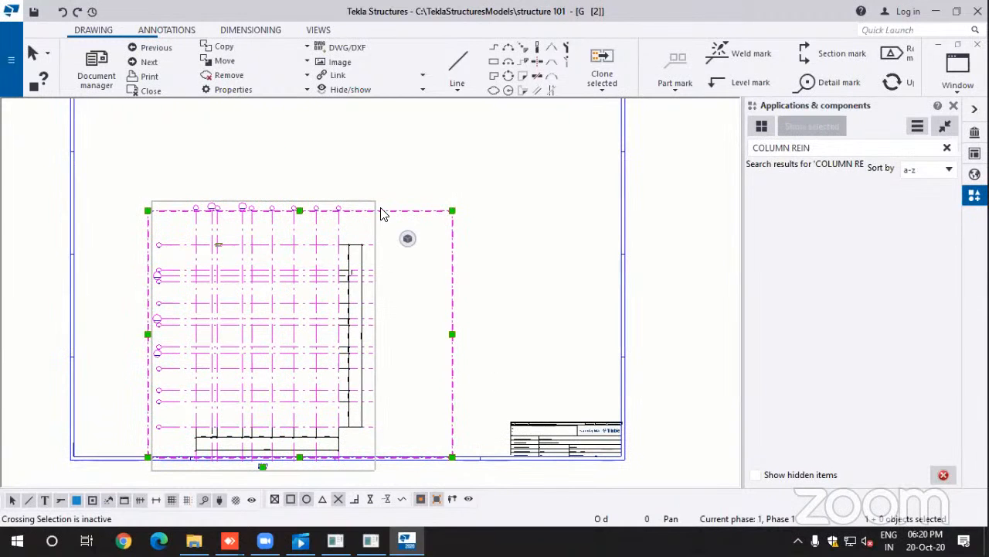
drag(381, 215, 384, 101)
scroll(498, 280, down, 1)
middle_drag(499, 281, 508, 332)
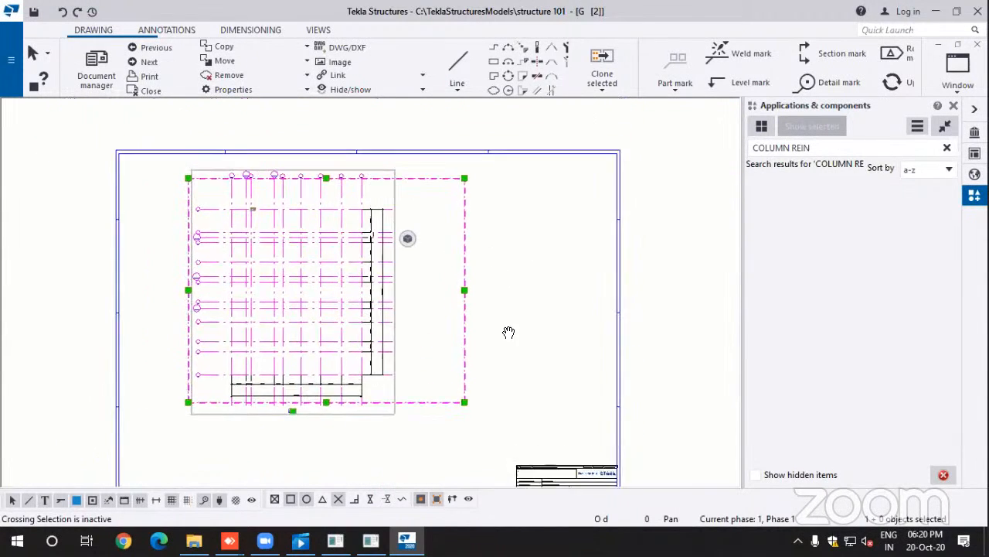
click(512, 304)
Step: Examine the plan view's dimension lines, grid labels and the pad footing with its two piles at grid A-1
scroll(309, 413, up, 5)
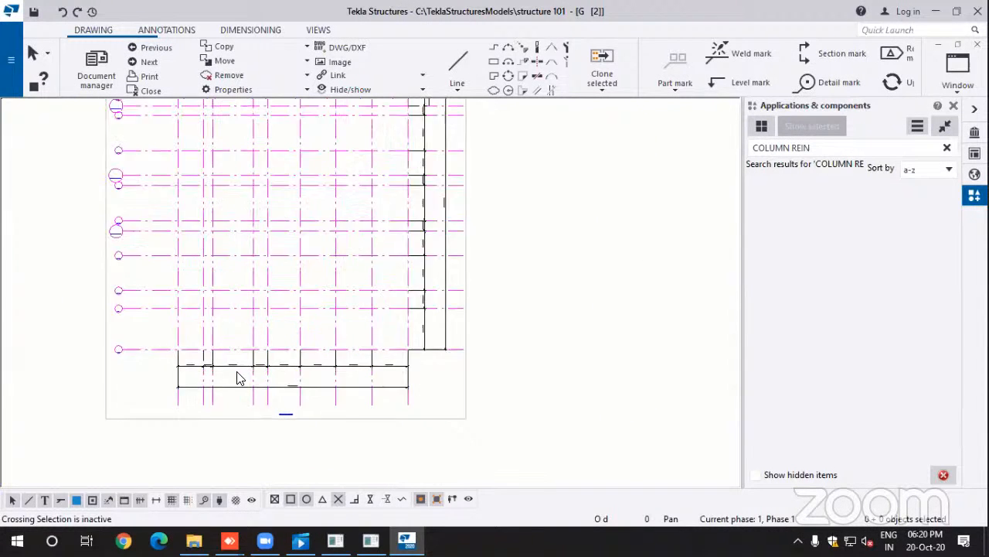
scroll(186, 361, up, 3)
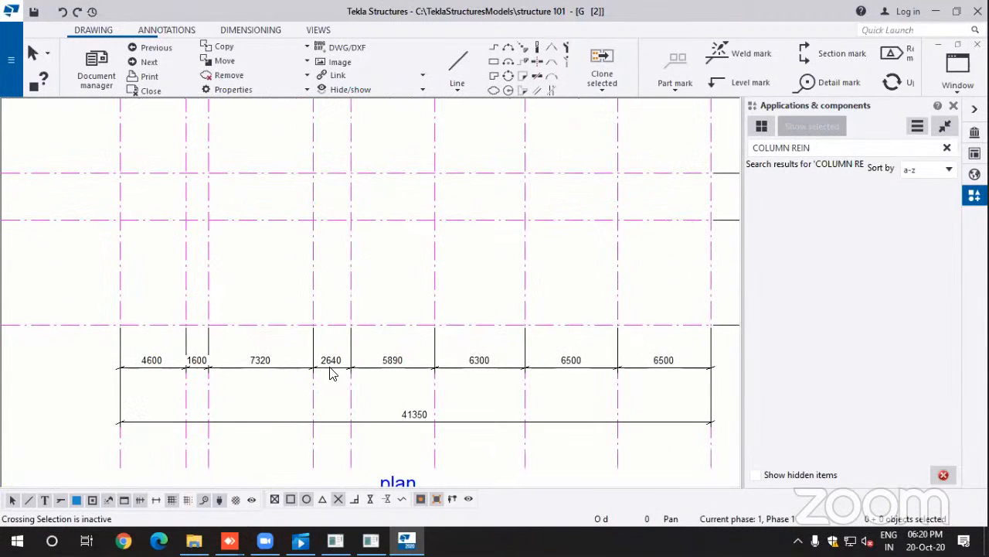
scroll(331, 374, down, 2)
mouse_move(327, 250)
middle_down()
mouse_move(345, 345)
mouse_move(345, 449)
middle_up()
middle_drag(357, 280, 366, 487)
middle_drag(317, 280, 320, 453)
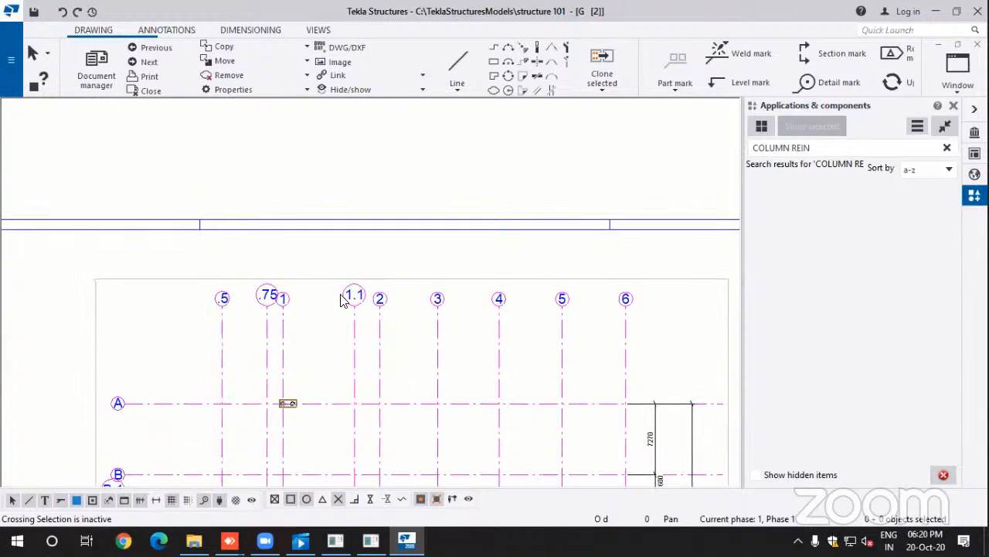
scroll(342, 299, down, 2)
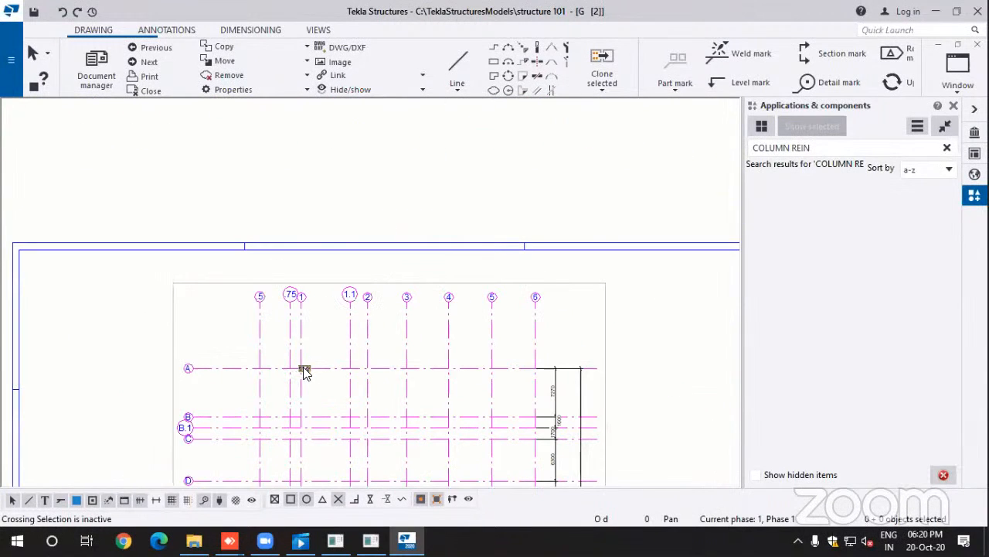
scroll(304, 372, up, 5)
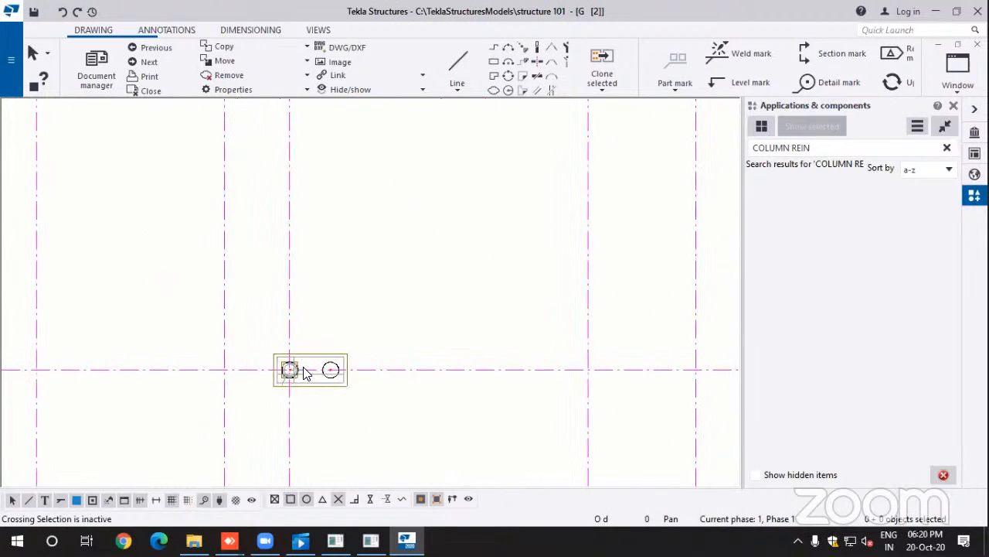
scroll(306, 374, up, 3)
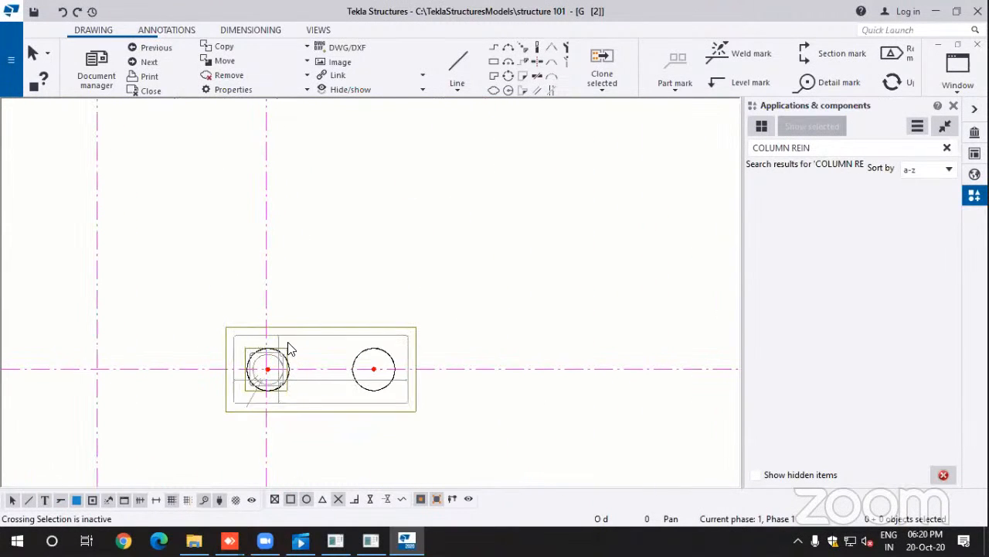
scroll(292, 369, up, 3)
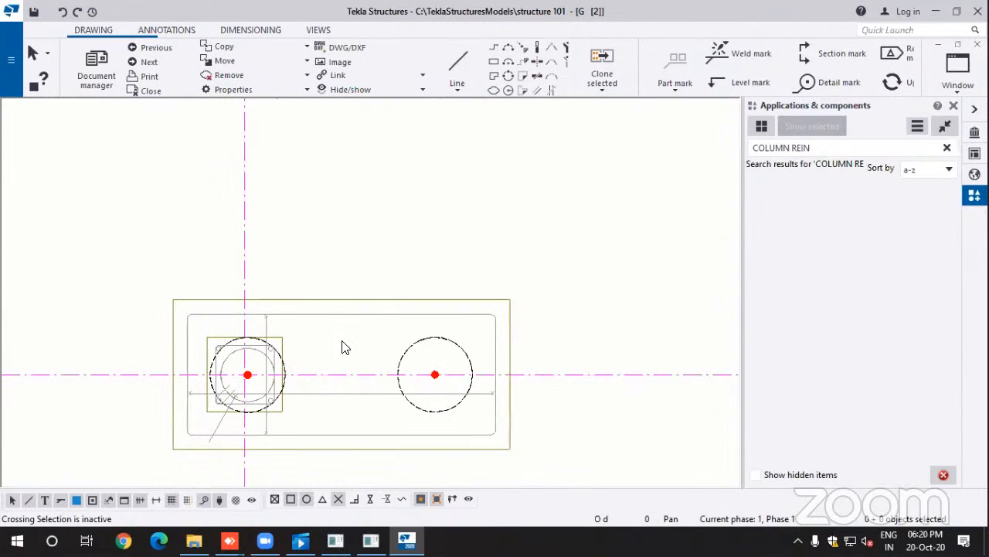
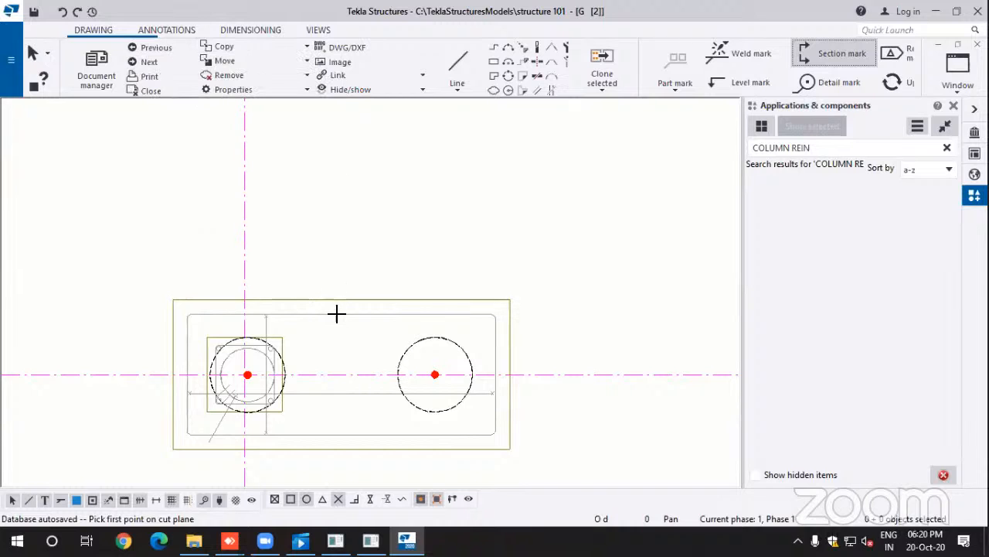
Step: Try to place a section mark across the pad footing's width between the two piles, using nearest-point snapping
click(336, 313)
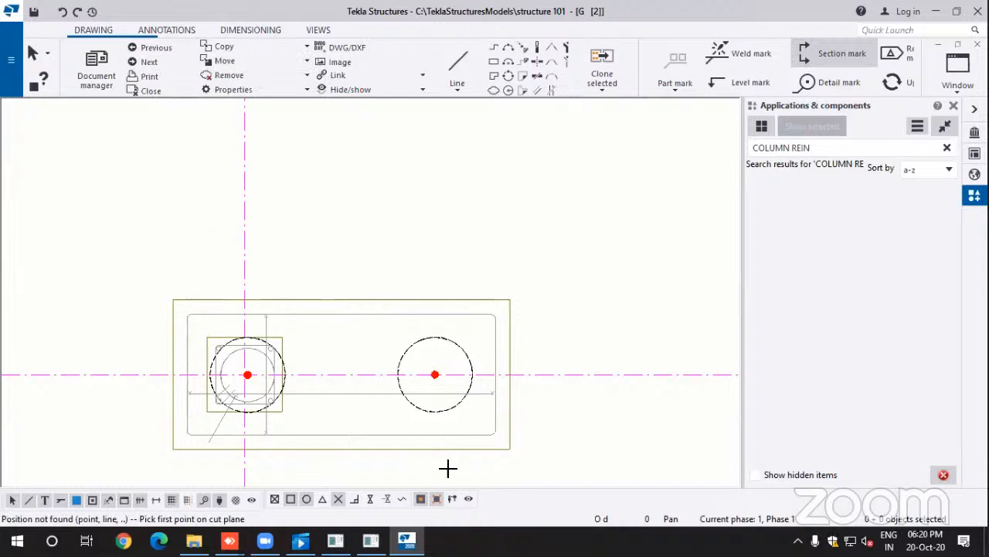
click(371, 498)
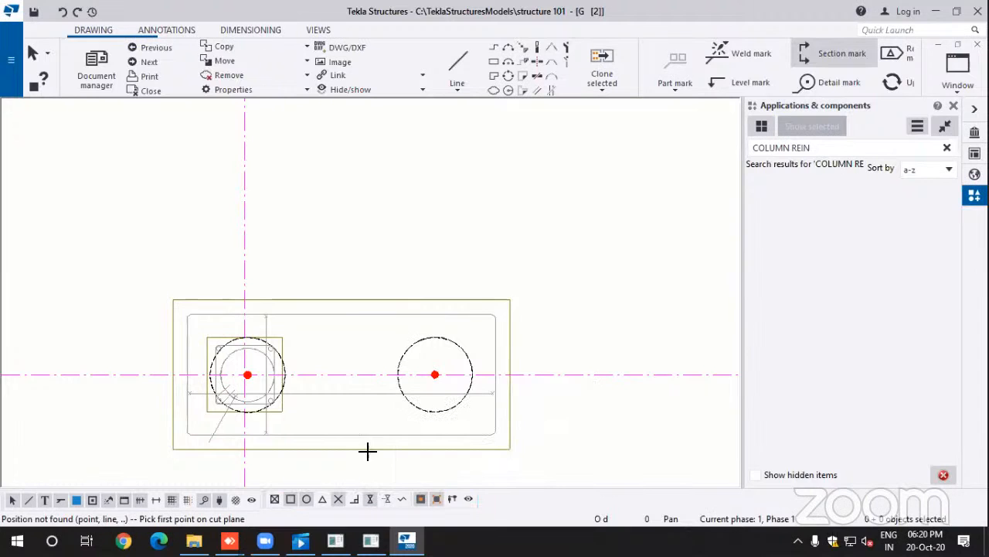
click(341, 298)
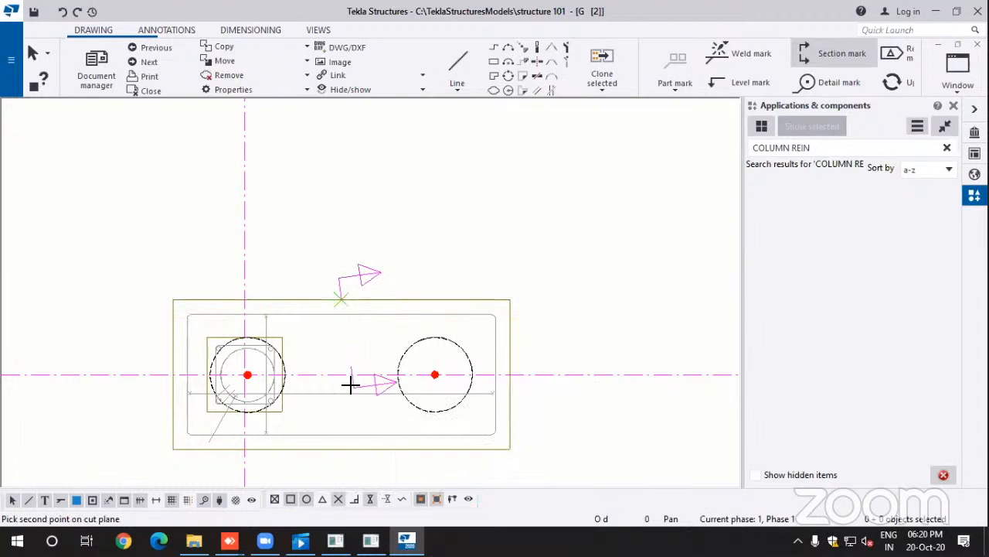
click(342, 464)
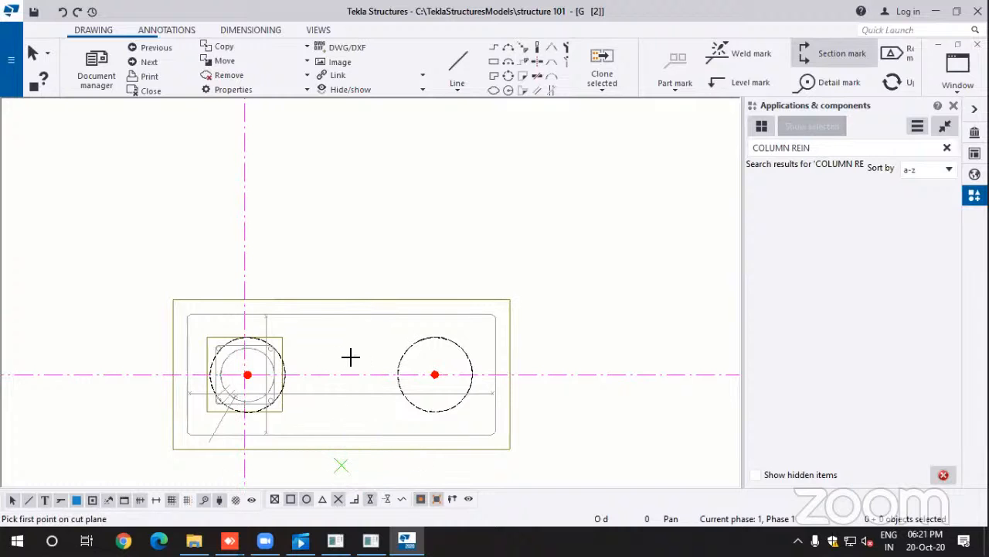
click(351, 312)
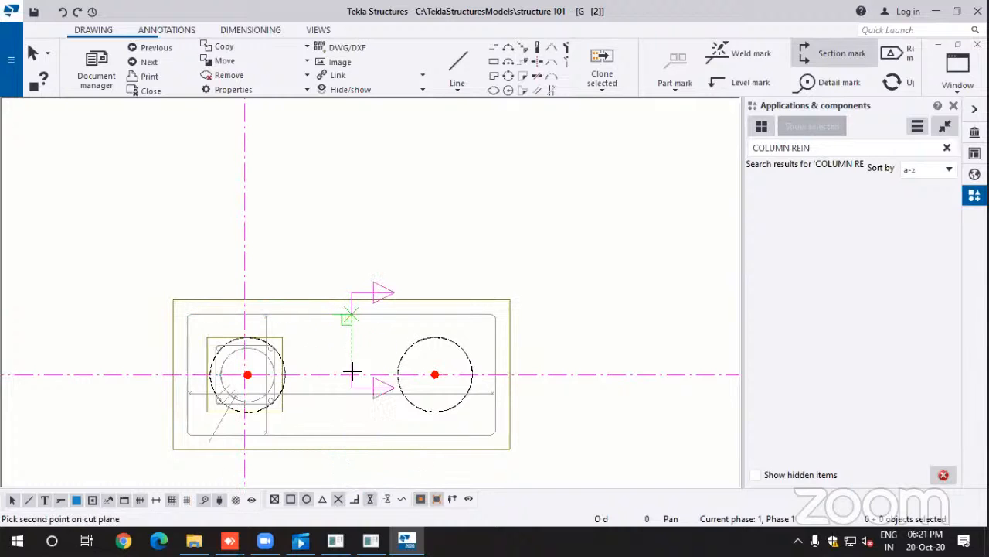
click(351, 449)
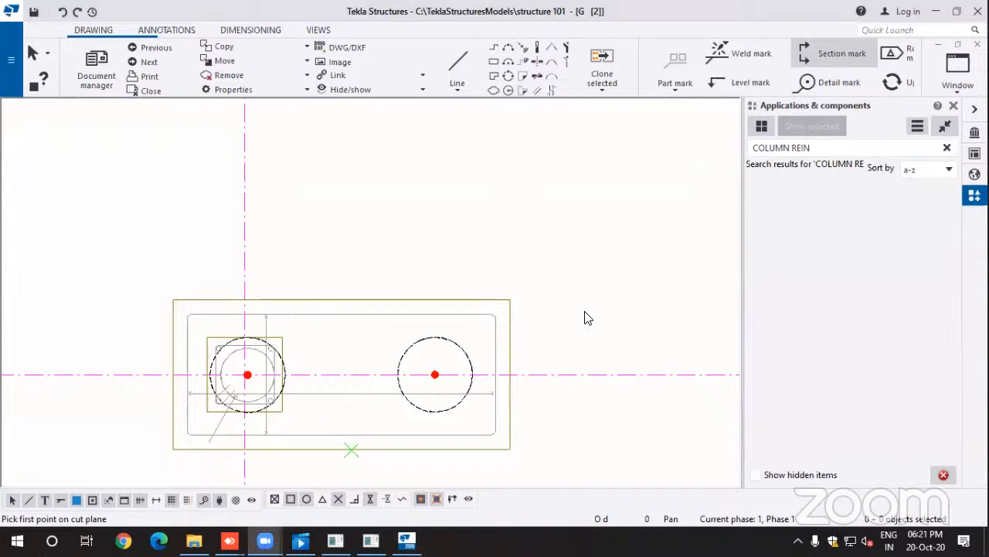
right_click(579, 196)
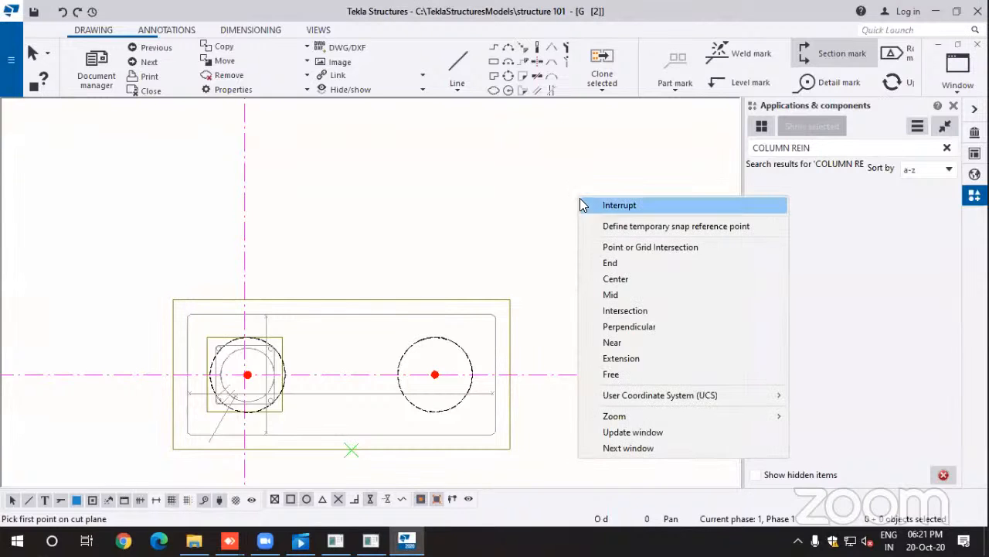
click(619, 206)
Step: Add a horizontal dimension for the pad footing's length, with the dimension line placed above the footing
scroll(400, 363, down, 1)
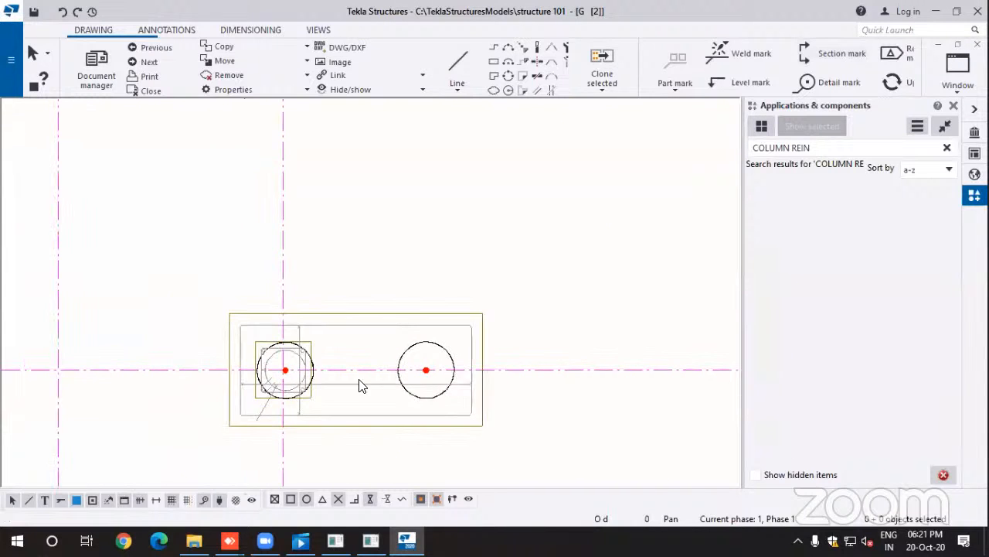
middle_drag(364, 377, 371, 361)
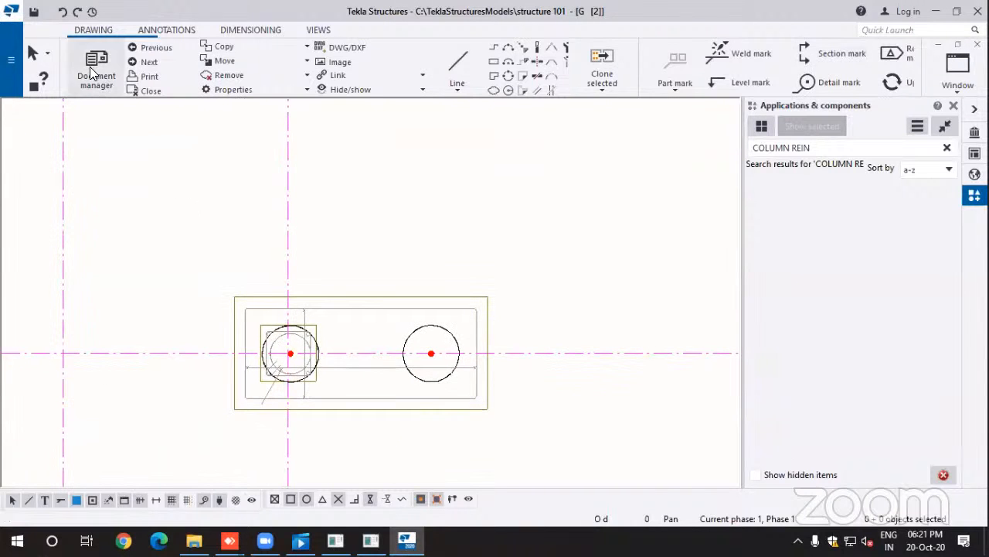
click(251, 32)
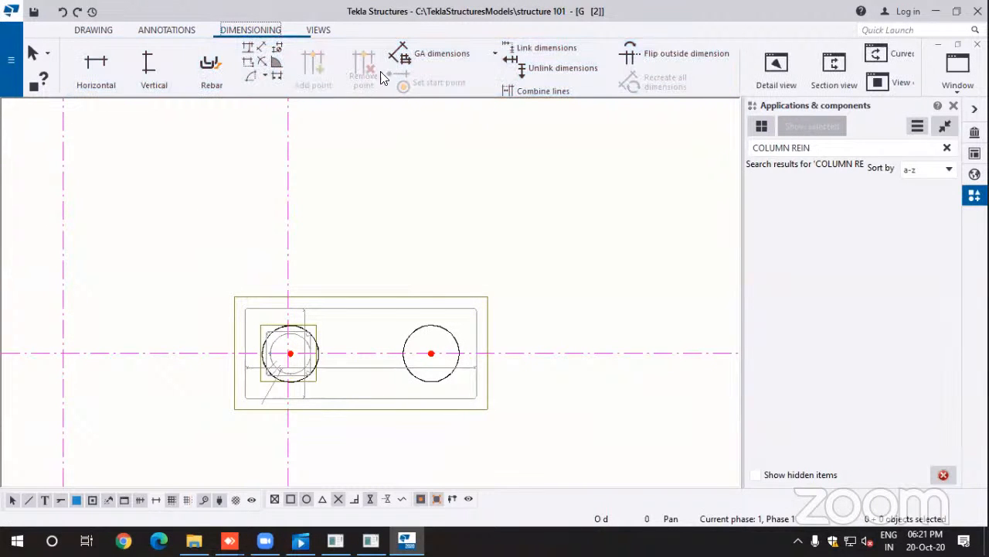
click(422, 54)
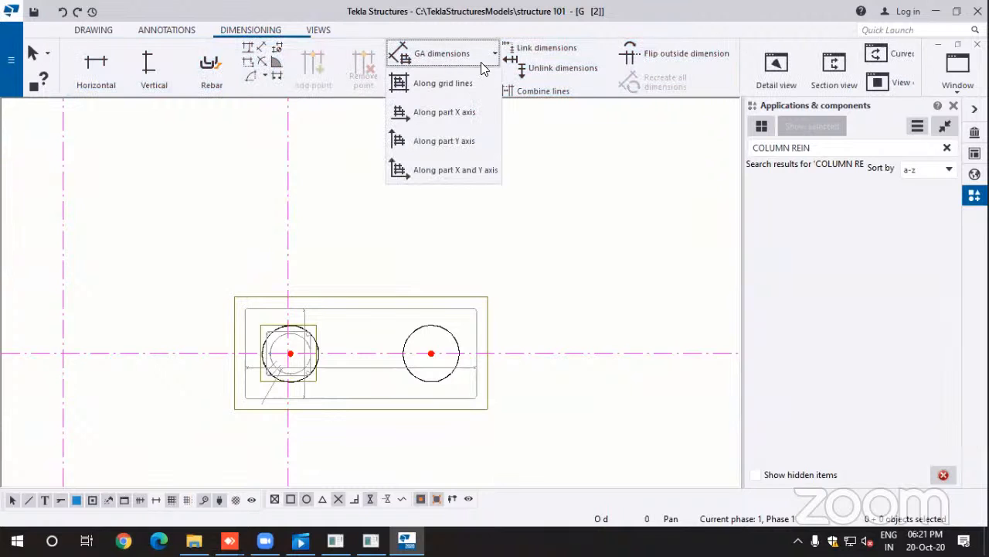
click(96, 71)
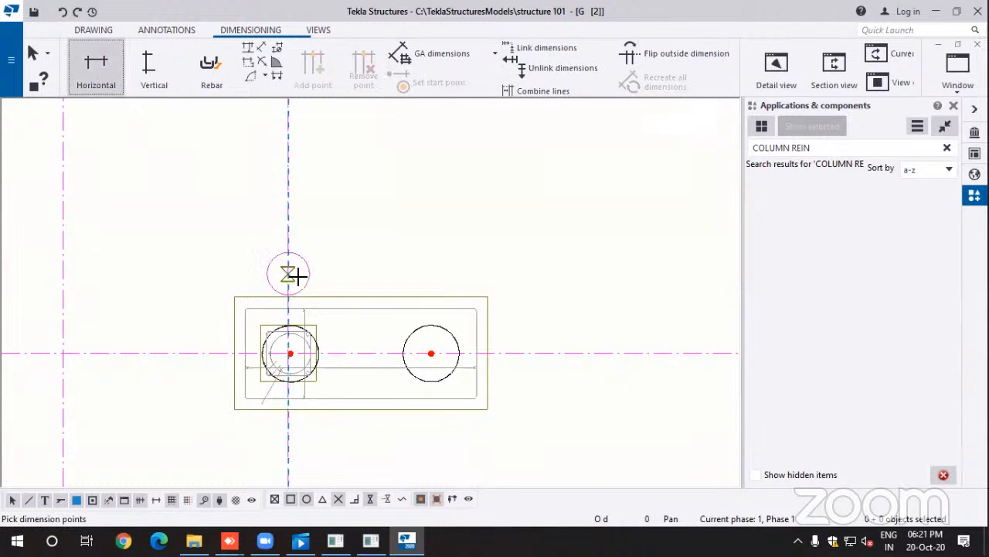
click(234, 297)
click(489, 297)
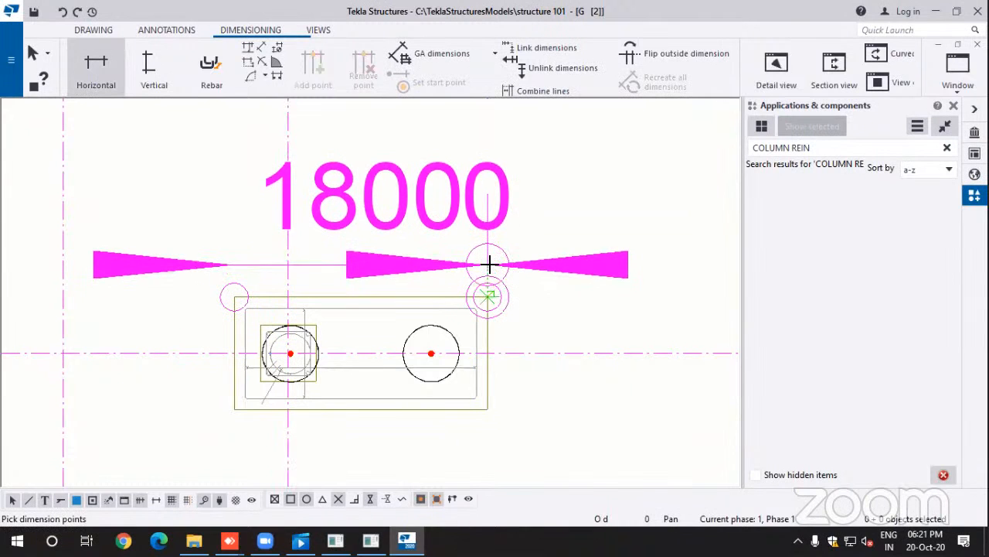
click(487, 254)
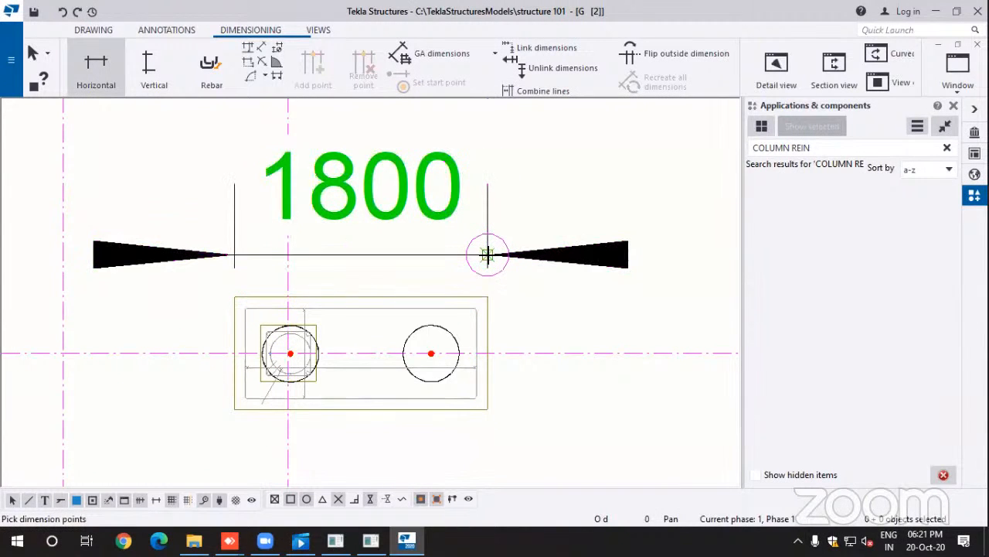
click(236, 297)
click(234, 408)
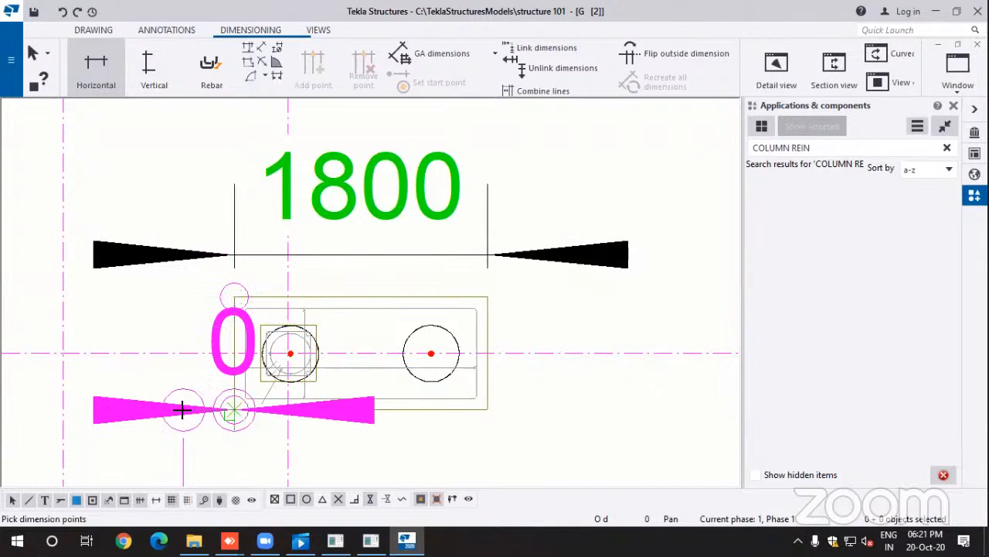
key(Escape)
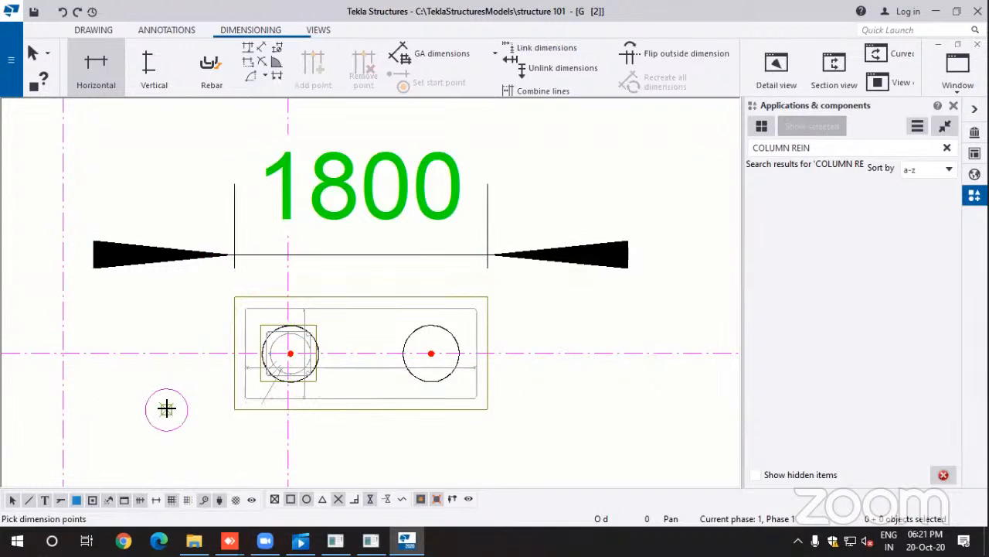
click(167, 408)
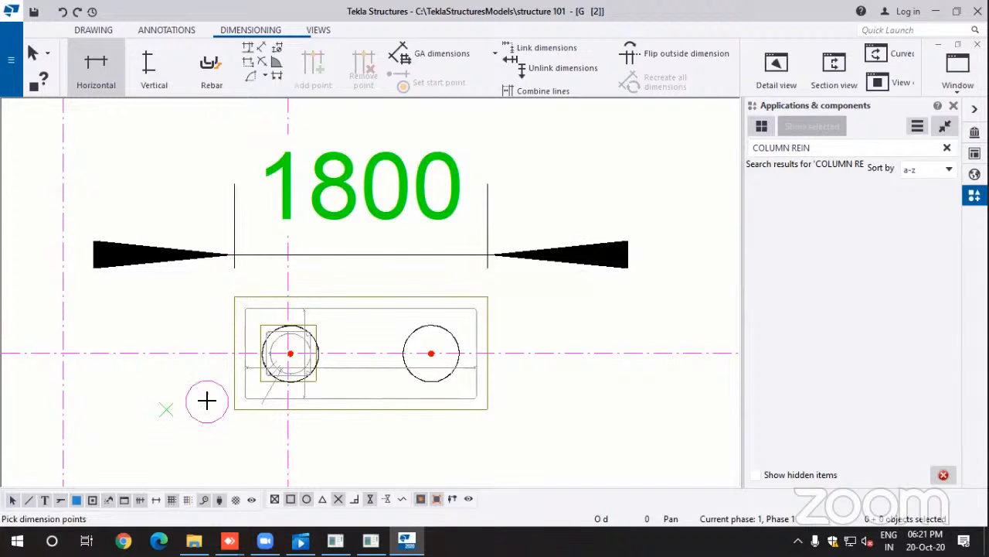
right_click(188, 353)
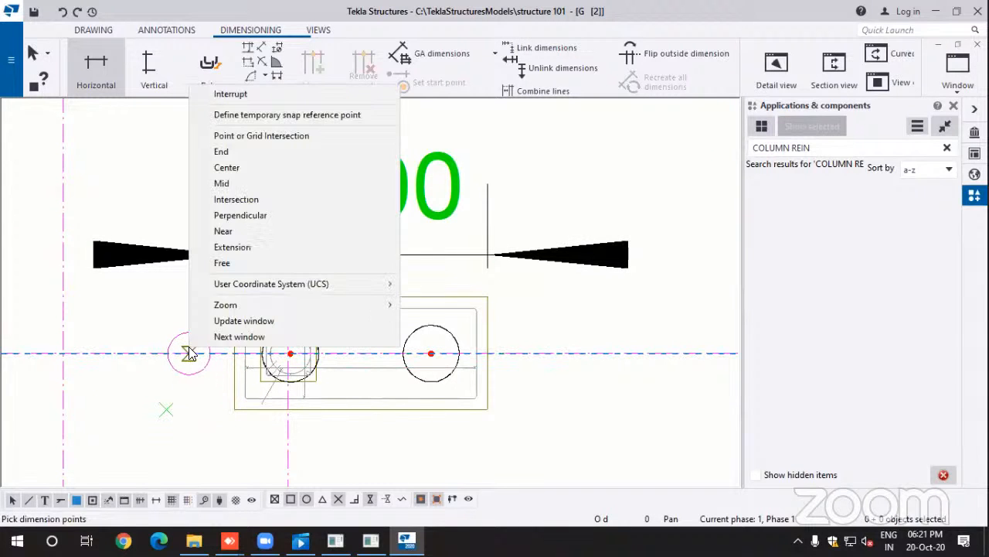
click(232, 93)
click(99, 76)
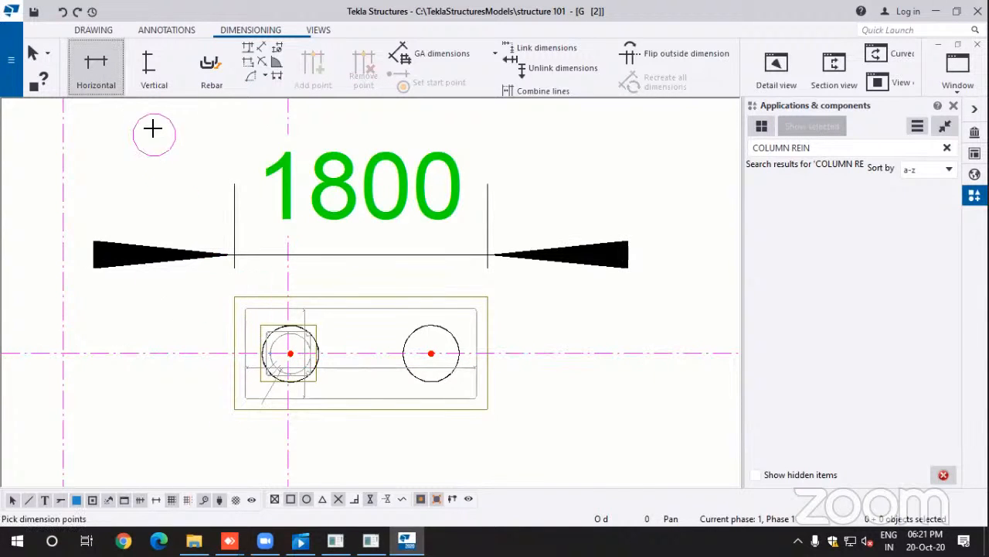
Step: Add a vertical dimension for the pad footing's width, with the dimension line beside its left edge
click(152, 68)
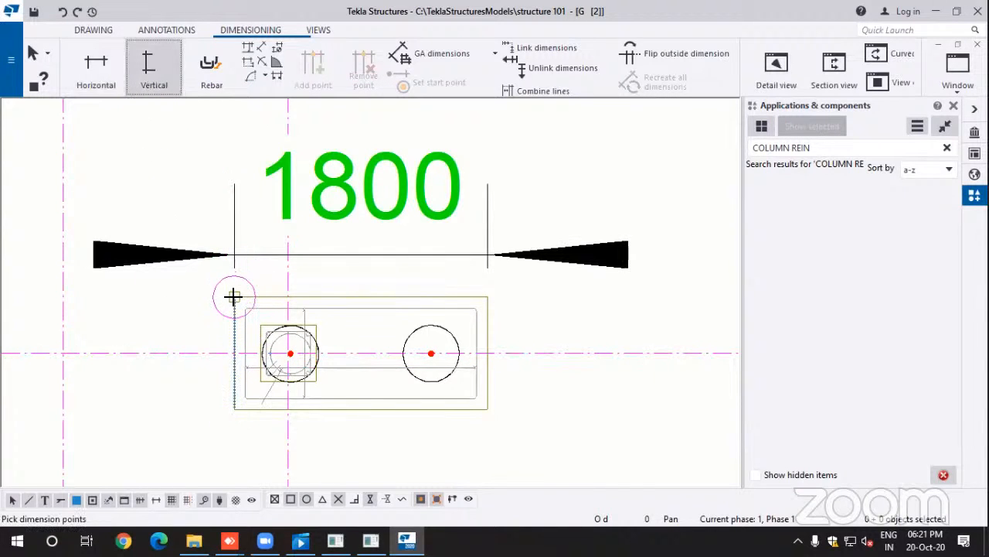
click(234, 296)
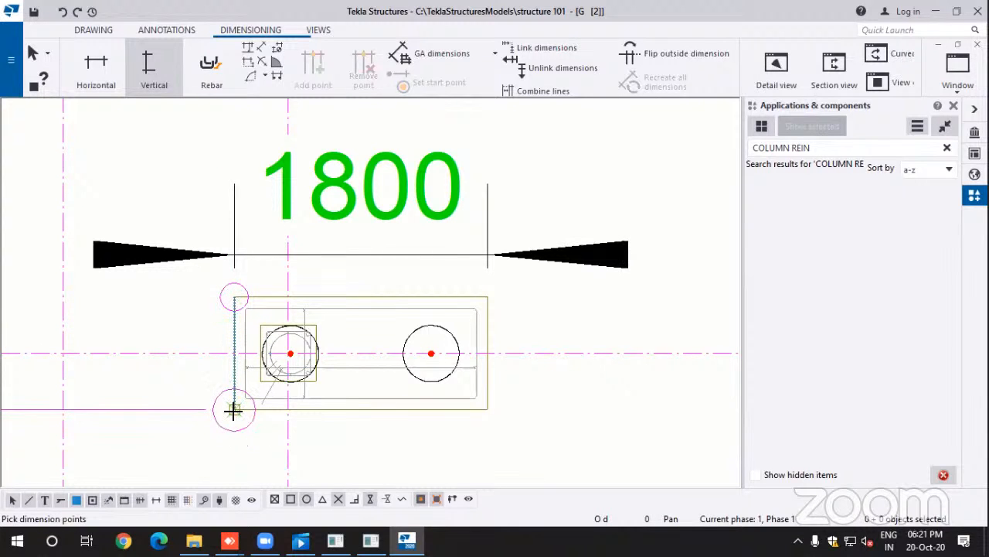
click(233, 409)
middle_click(224, 410)
click(195, 410)
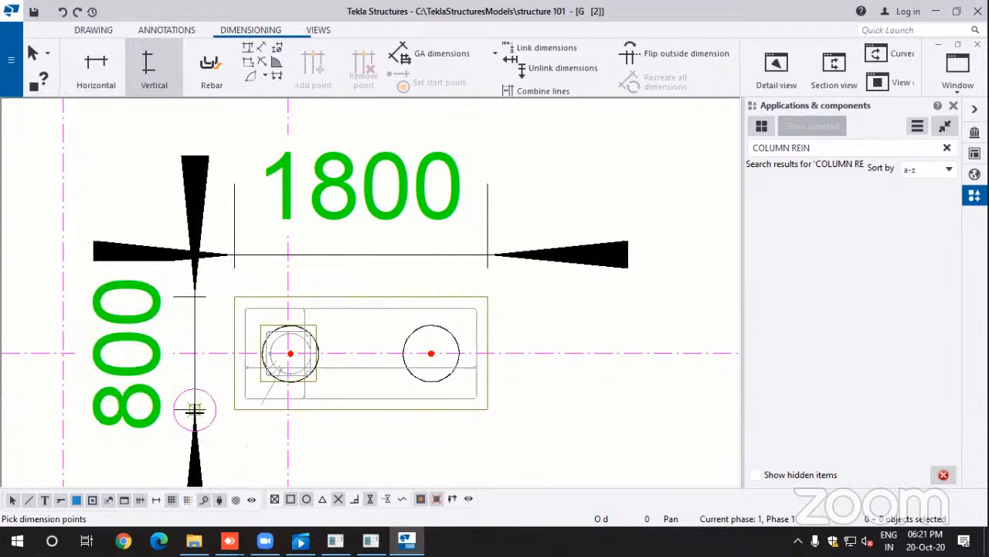
scroll(229, 289, down, 2)
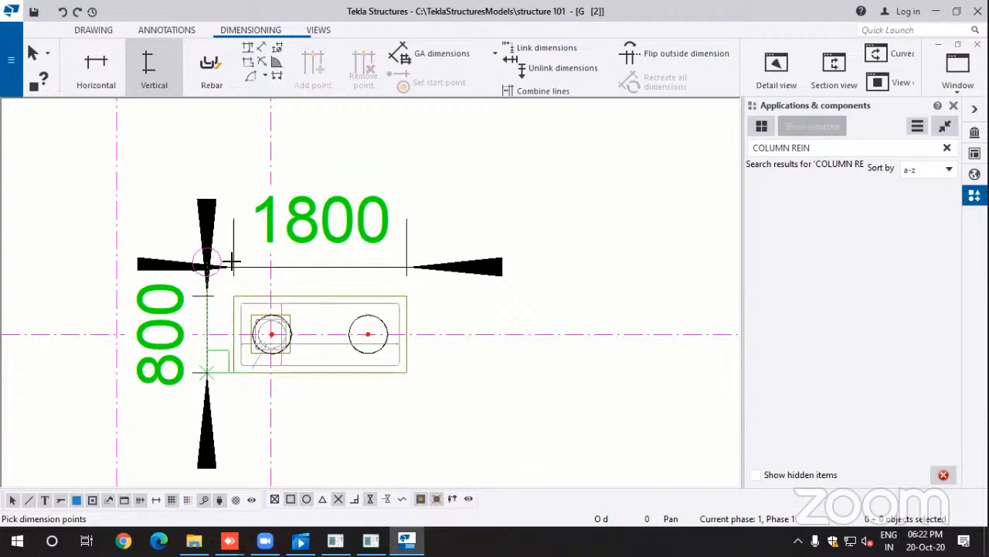
scroll(305, 308, up, 1)
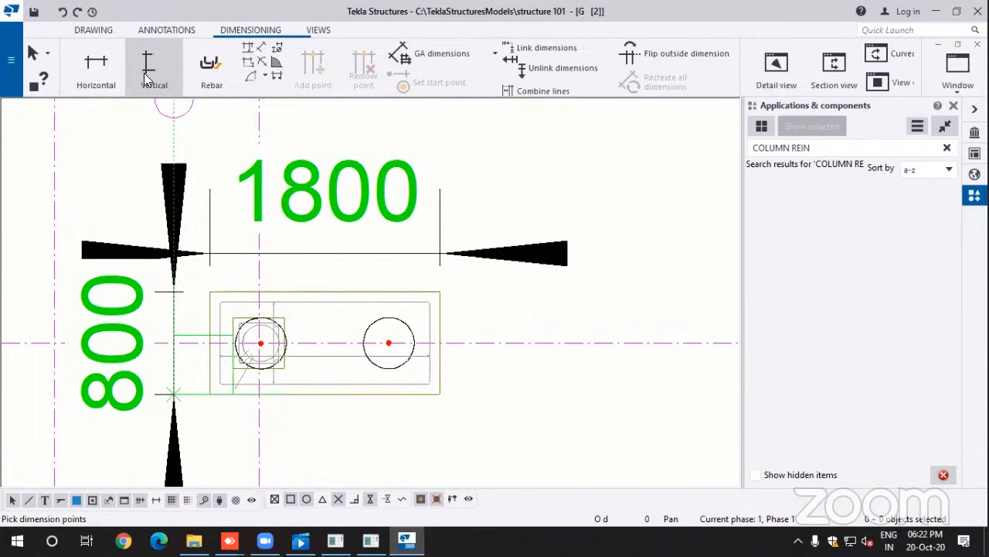
scroll(398, 322, up, 1)
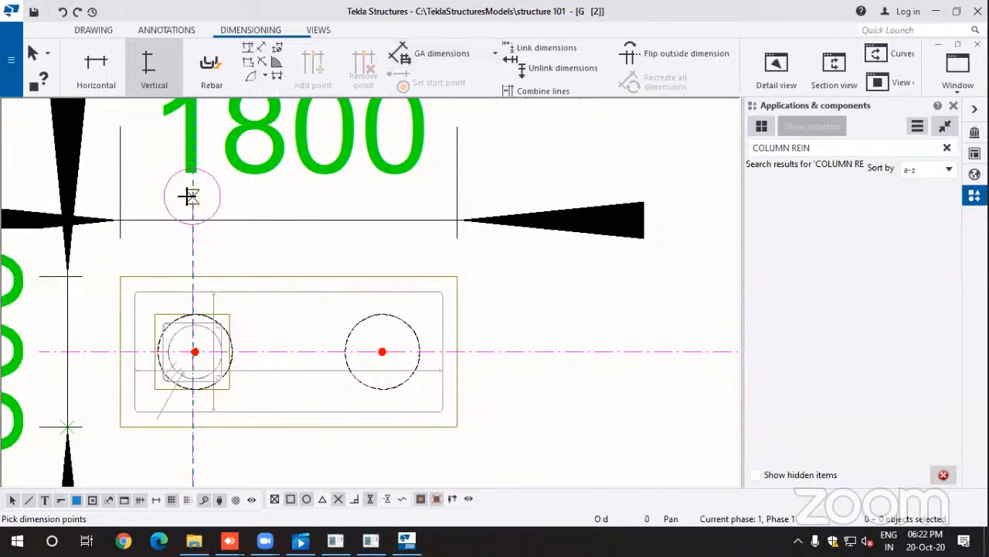
Step: Add section marks along the pad footing's left and right edges, each cut plane running corner to corner
click(103, 31)
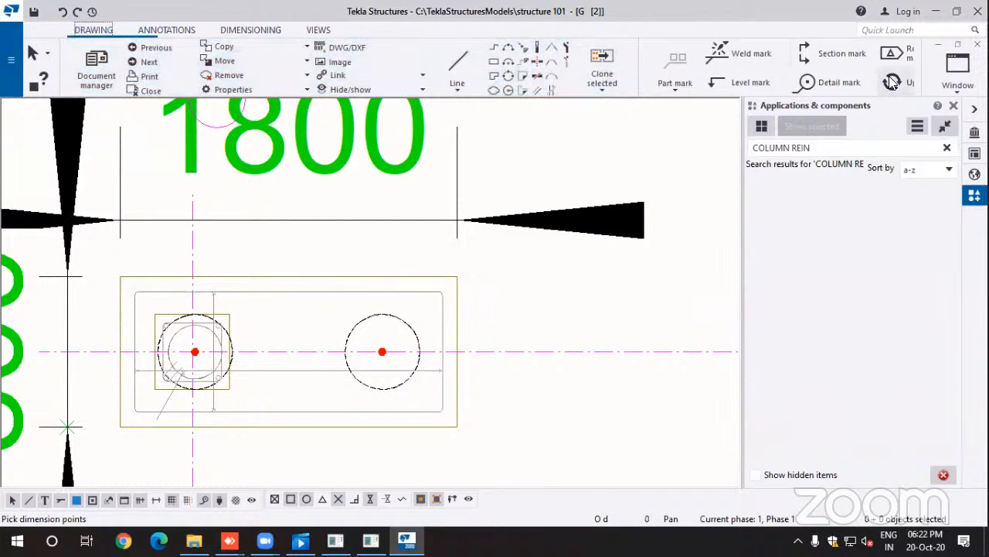
click(838, 53)
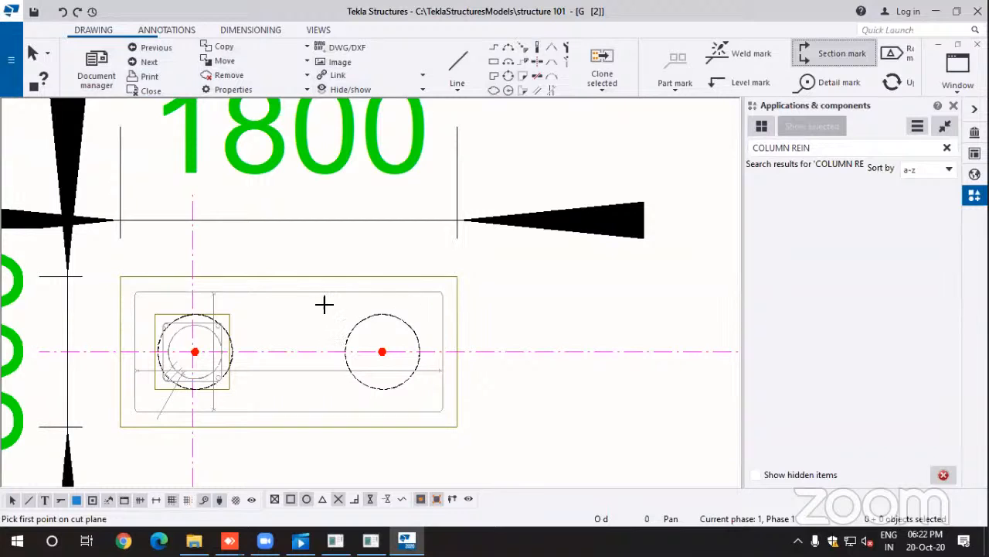
click(120, 276)
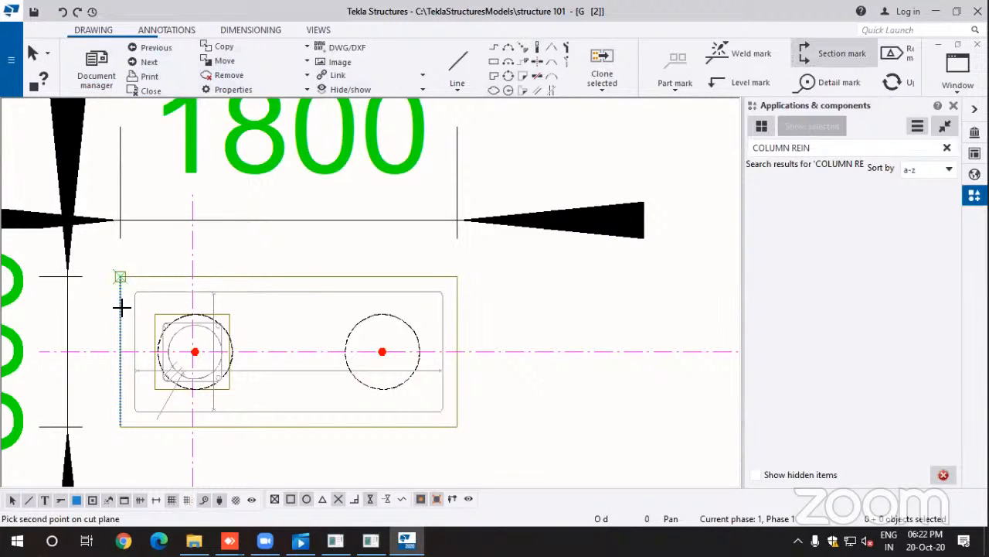
click(120, 426)
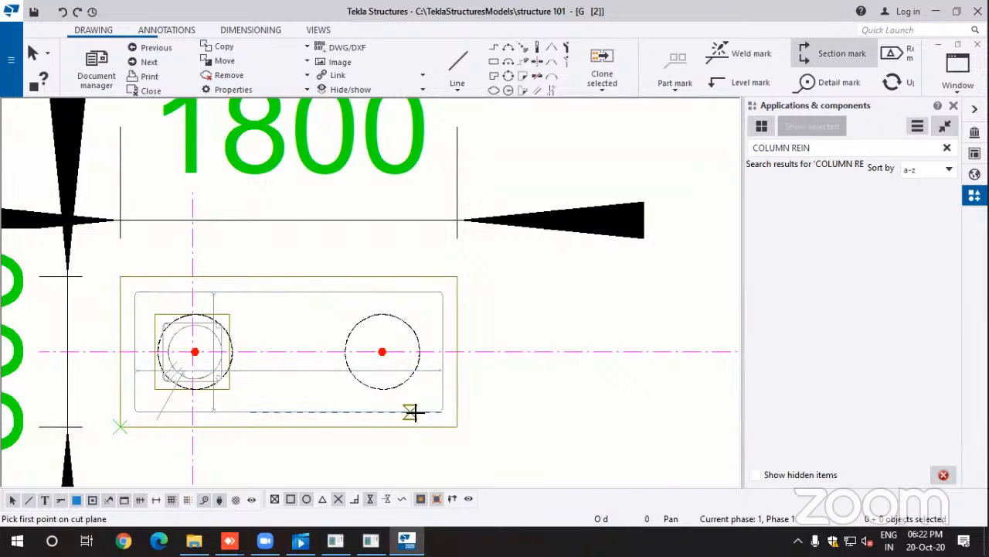
click(457, 426)
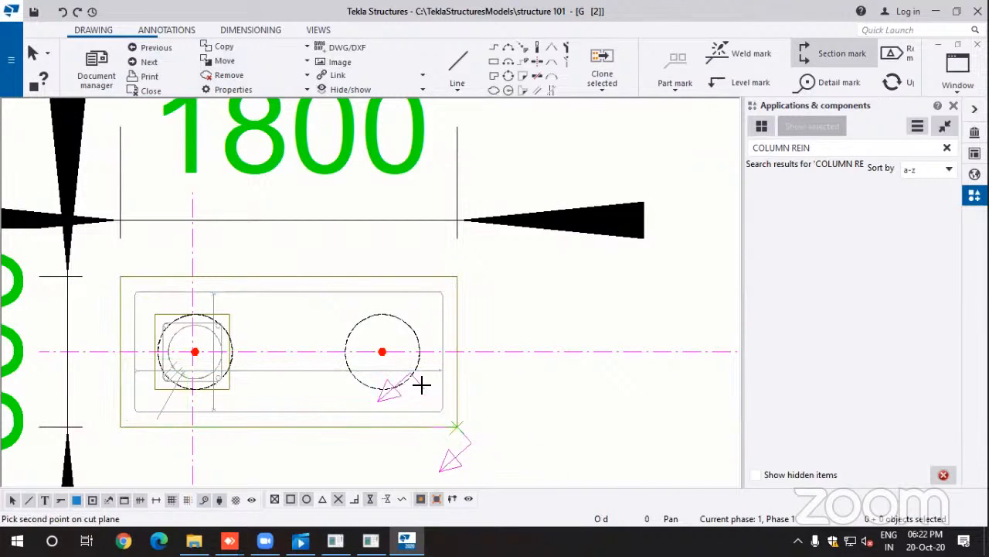
click(456, 276)
click(248, 276)
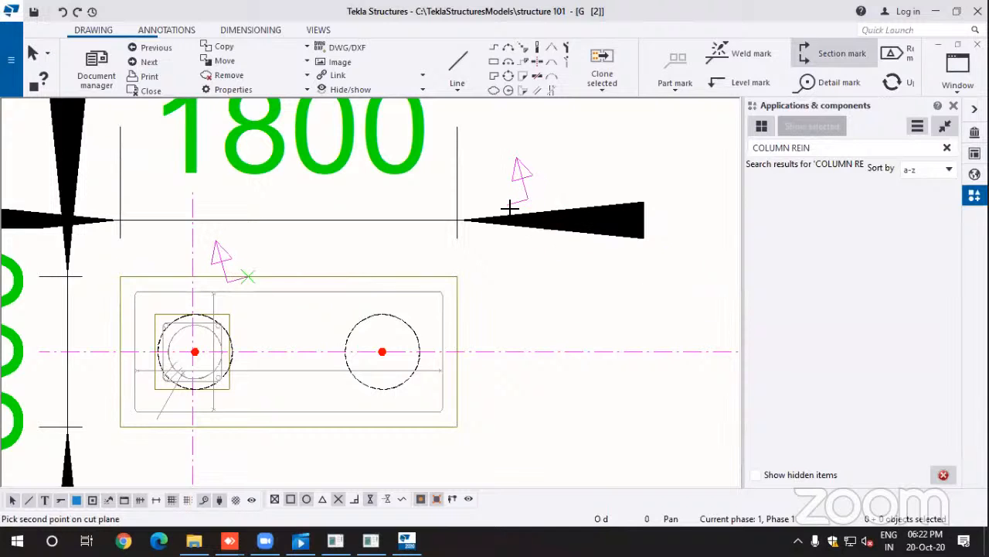
right_click(516, 158)
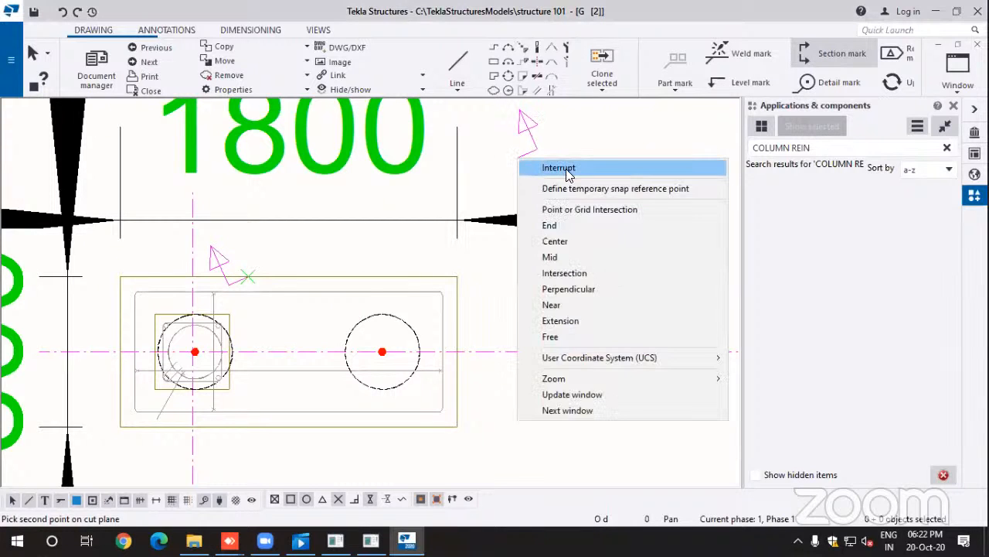
click(566, 167)
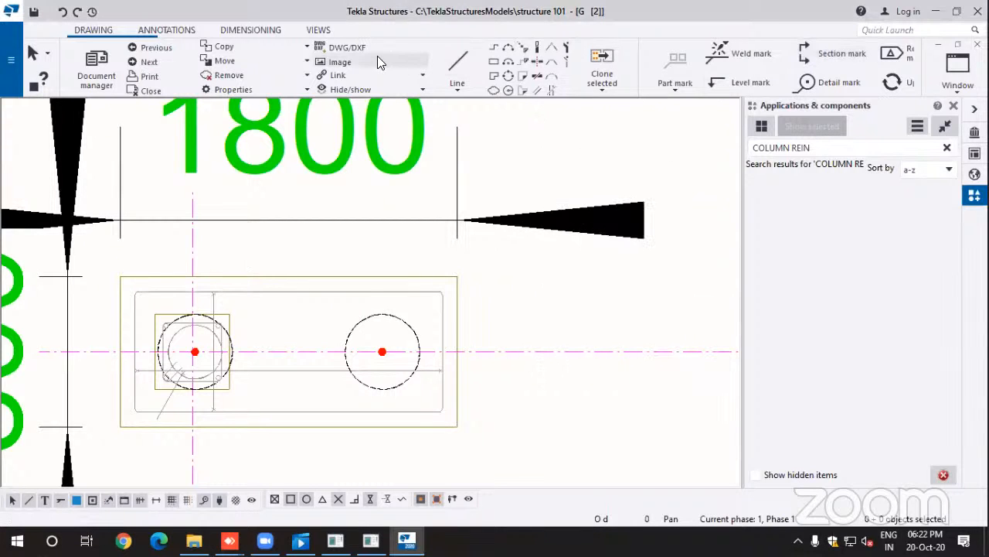
Step: Examine the available drawing commands and the column, piles and reinforcement lines of the pad footing at grid A-1
click(165, 32)
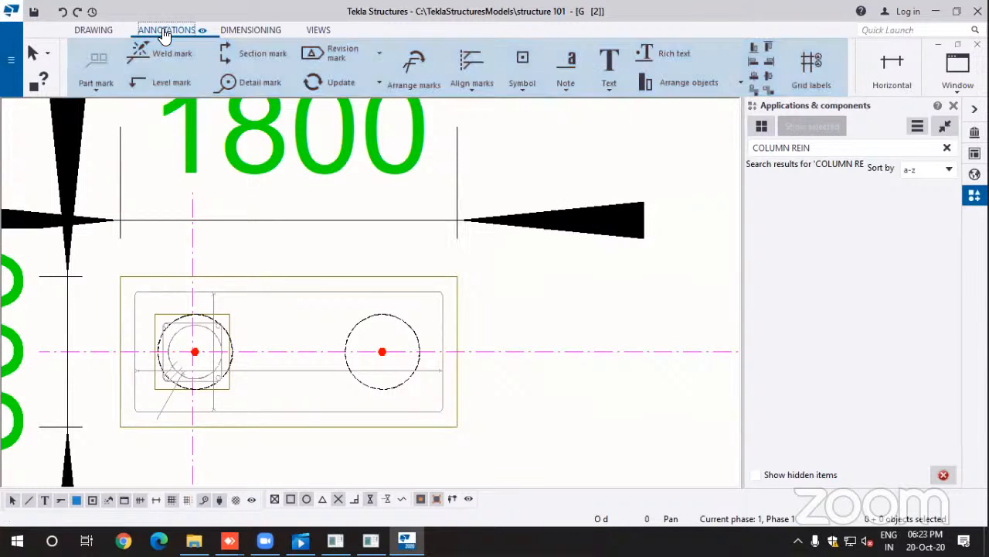
click(318, 31)
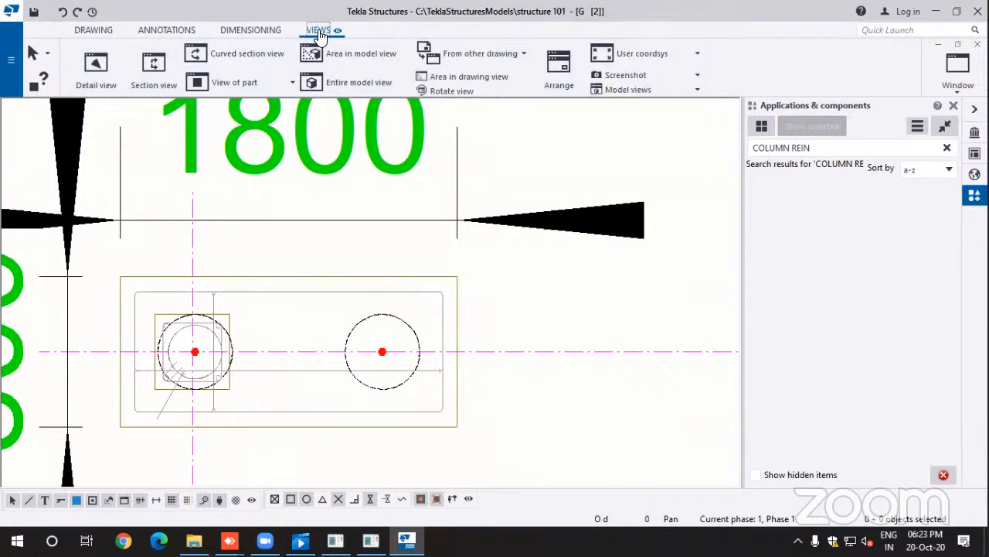
click(93, 29)
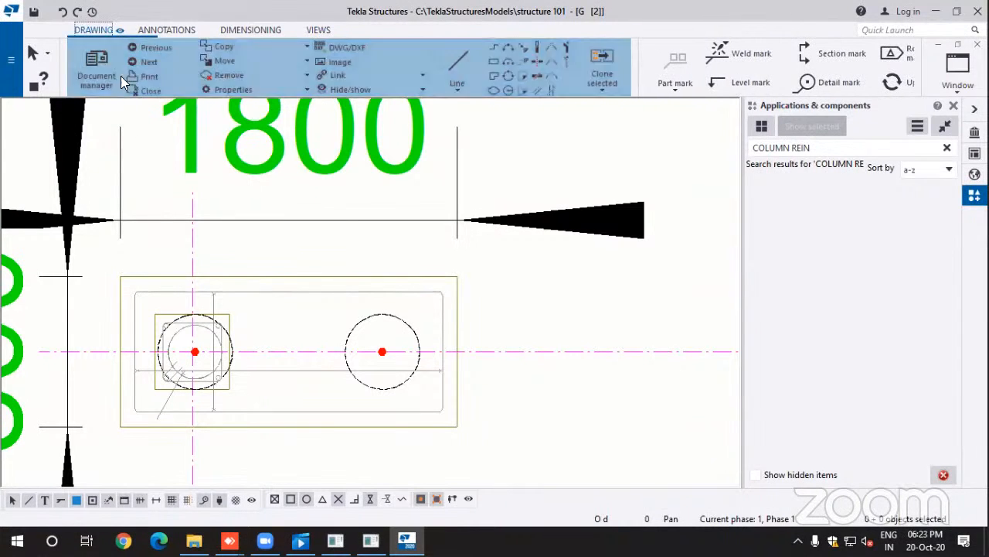
scroll(262, 315, down, 1)
scroll(195, 361, up, 4)
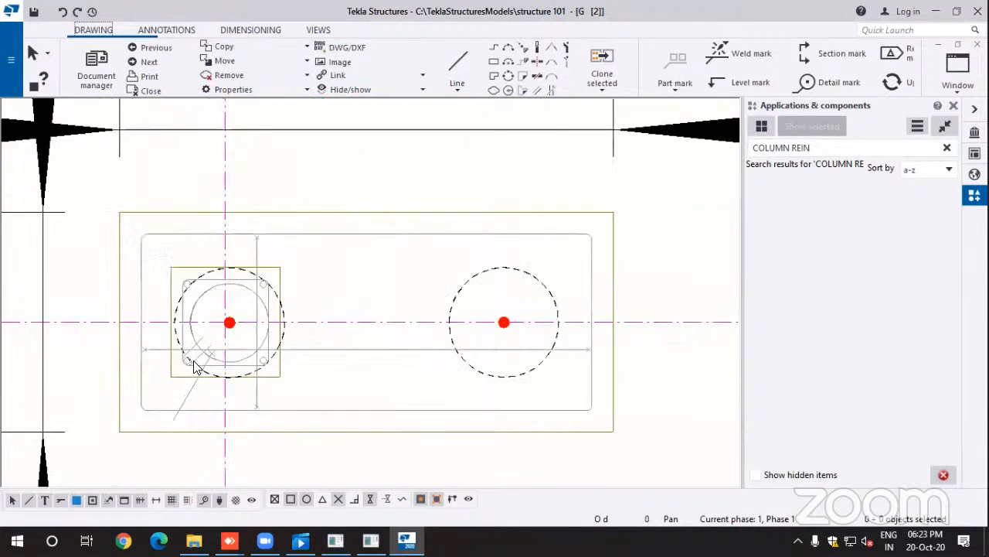
scroll(195, 361, up, 2)
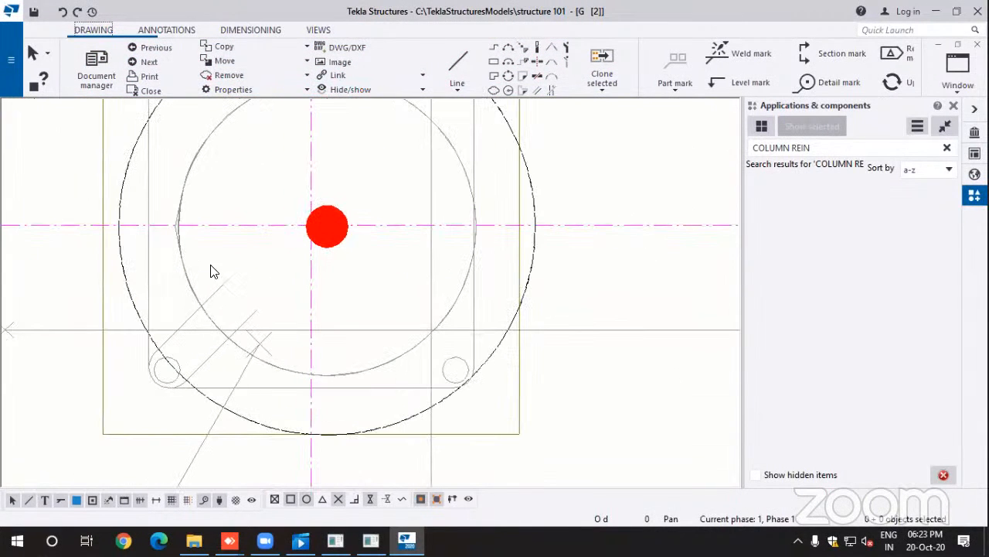
scroll(229, 242, down, 1)
scroll(229, 242, down, 1)
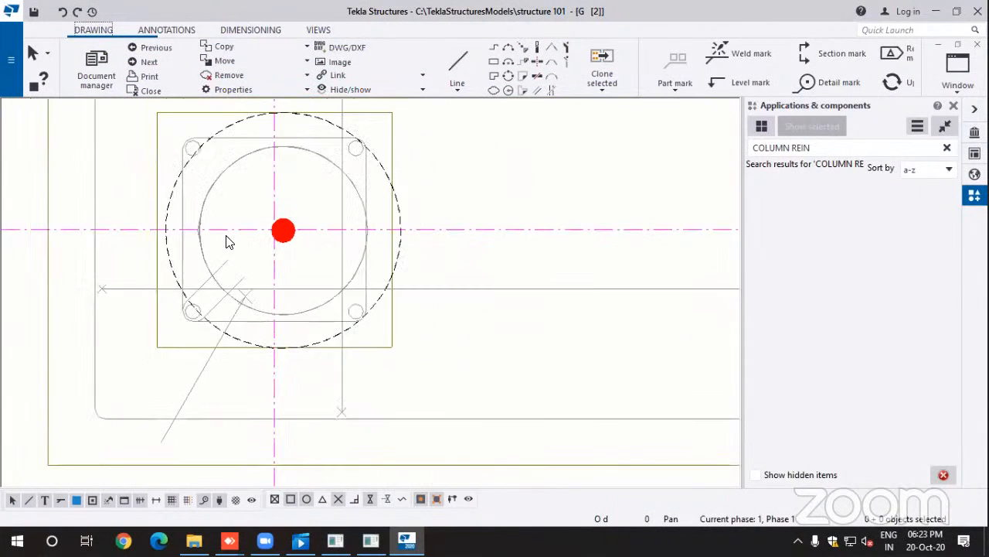
scroll(229, 242, down, 1)
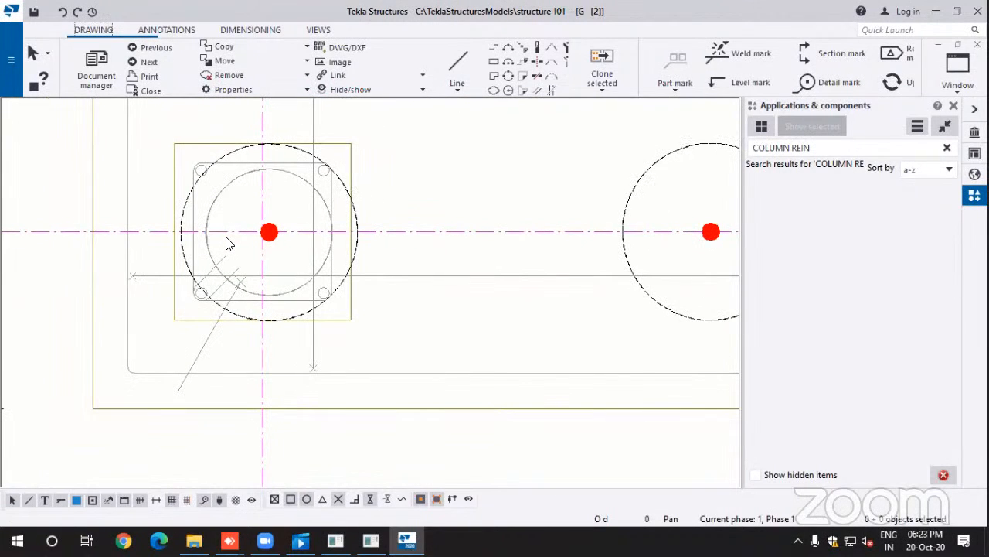
scroll(228, 242, down, 1)
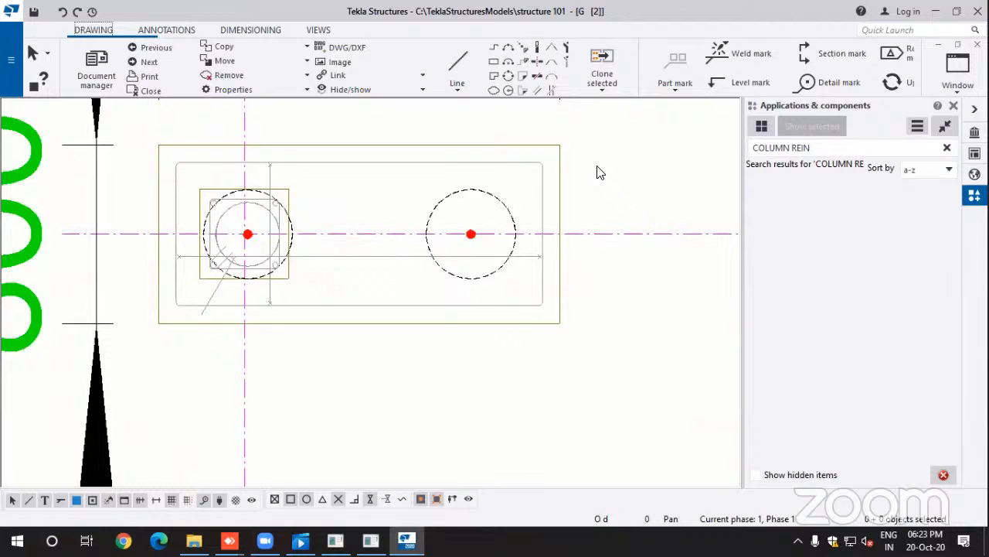
Step: Place a section mark named B across the pad footing's width between the column and the second pile, using the standard symbol properties
scroll(895, 54, down, 1)
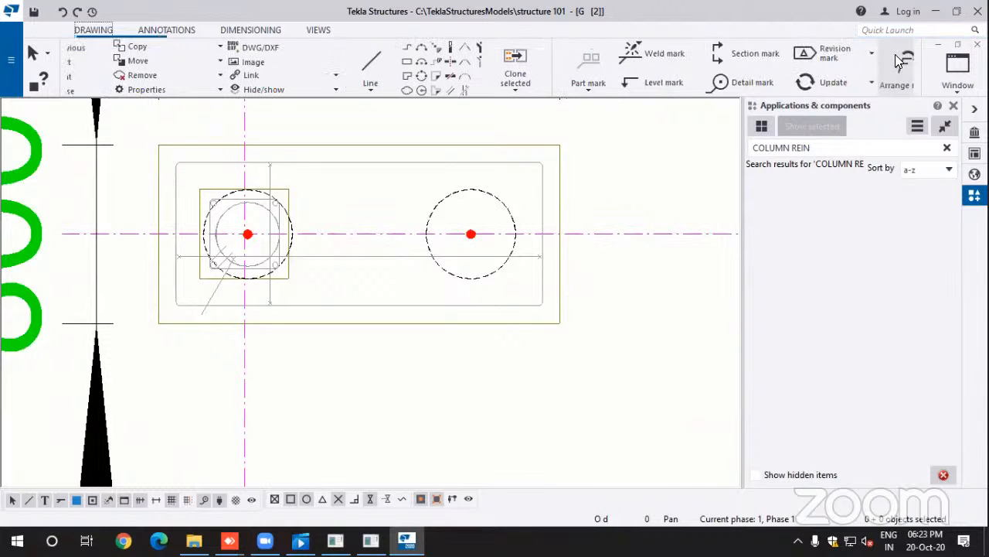
scroll(895, 54, down, 1)
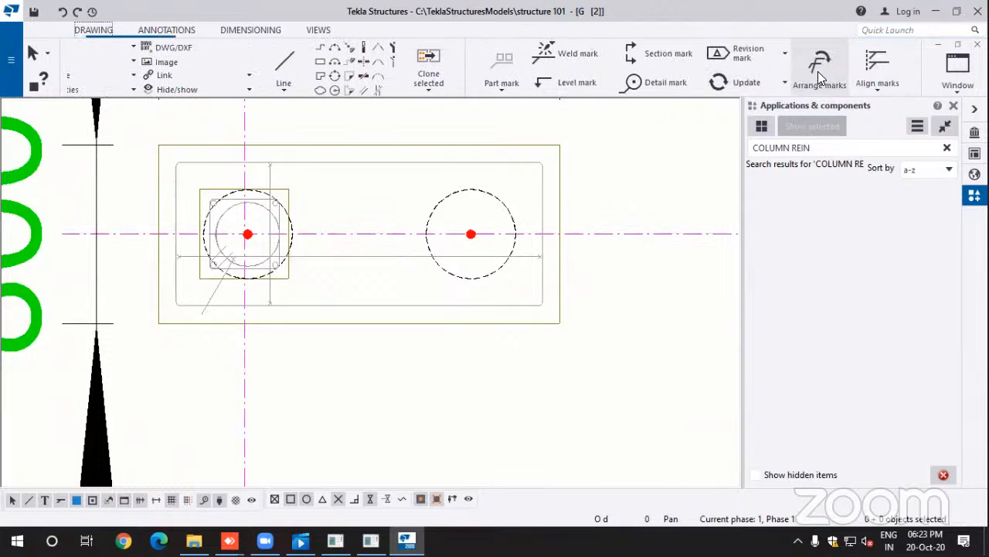
scroll(818, 71, down, 1)
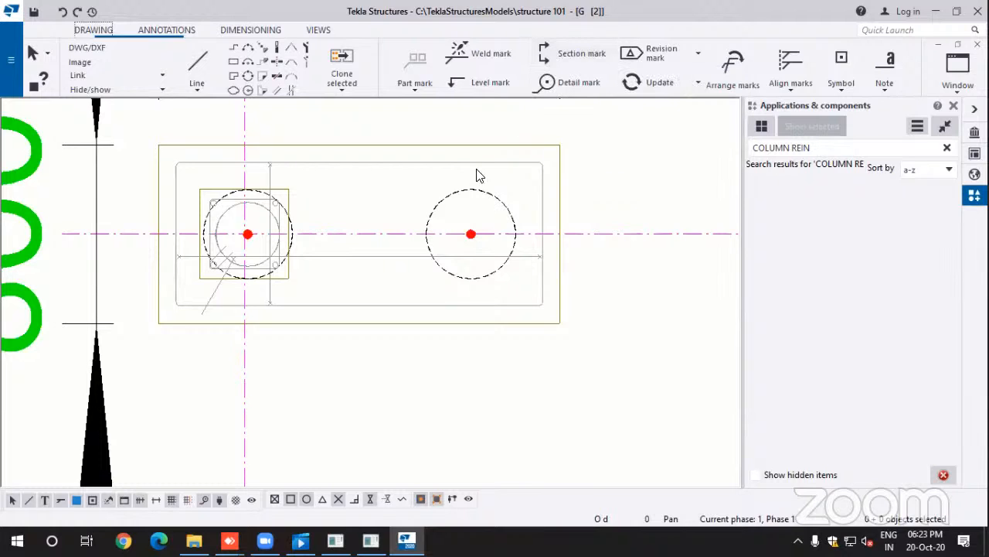
shift+click(579, 54)
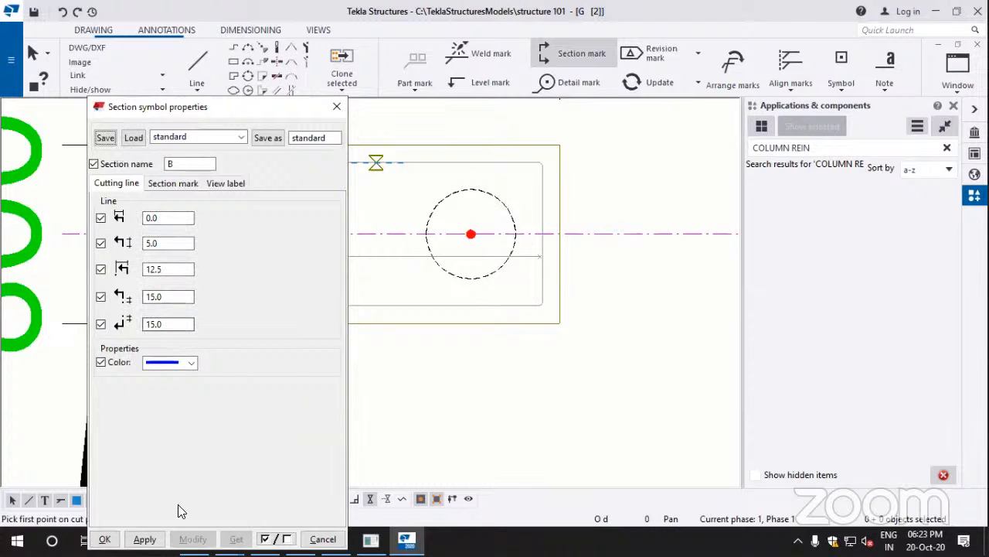
click(144, 538)
click(105, 539)
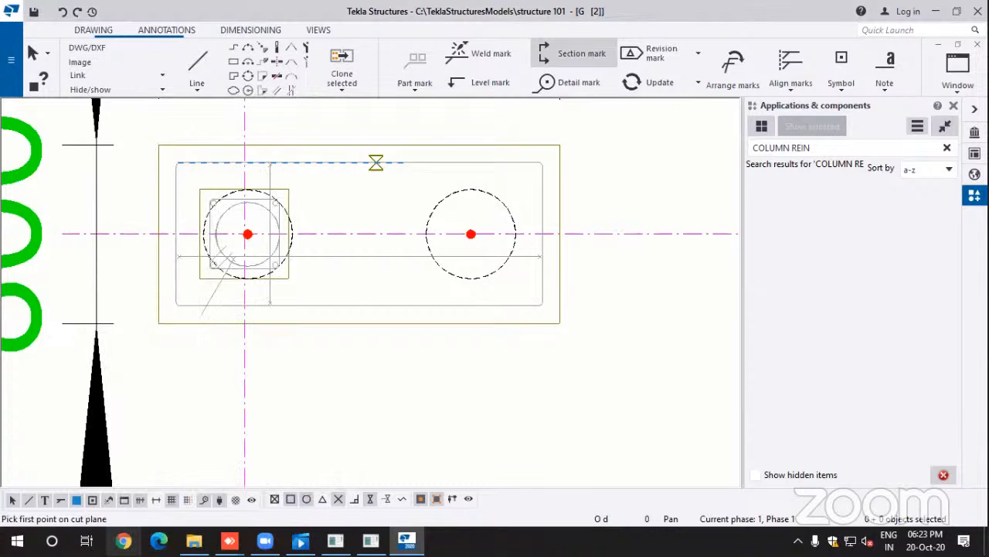
click(314, 163)
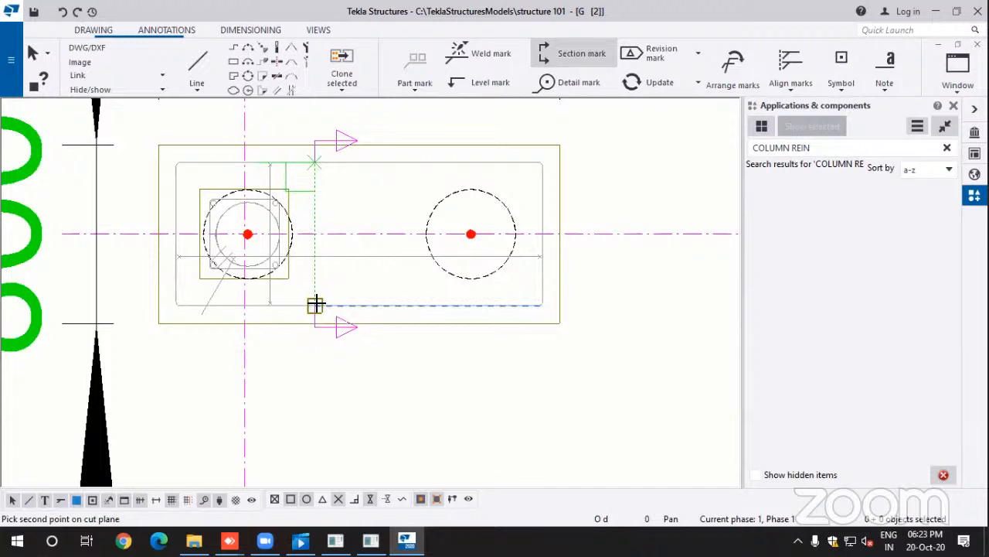
click(315, 304)
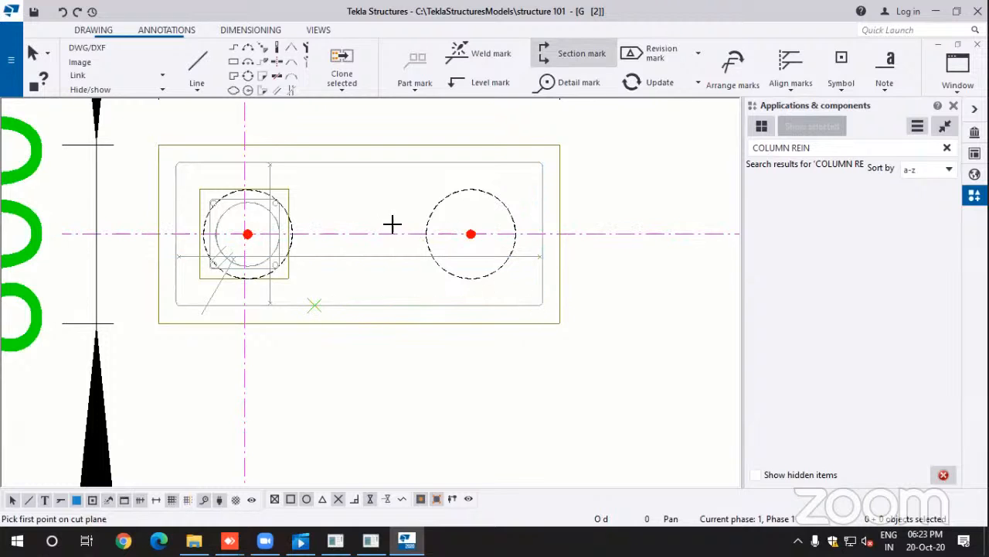
click(329, 232)
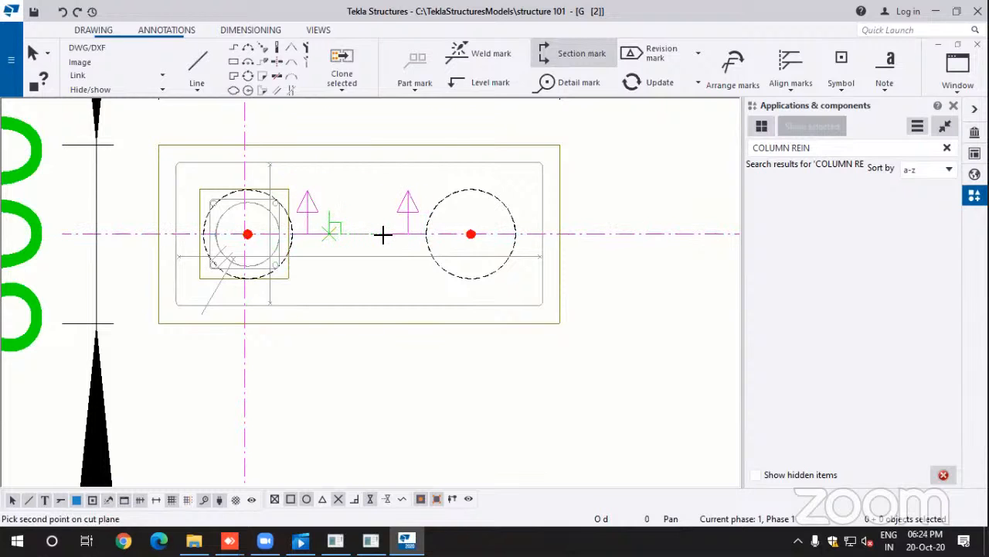
right_click(348, 180)
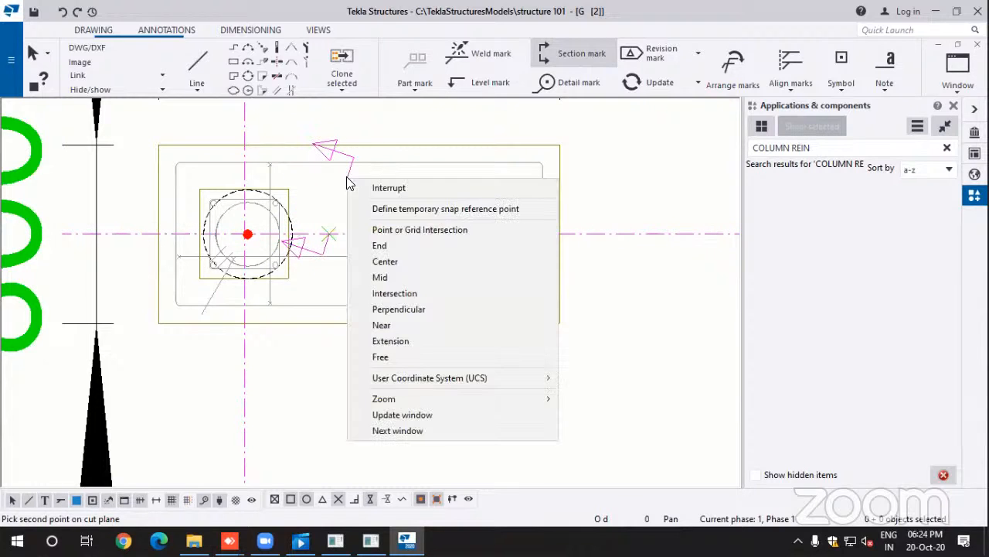
click(388, 188)
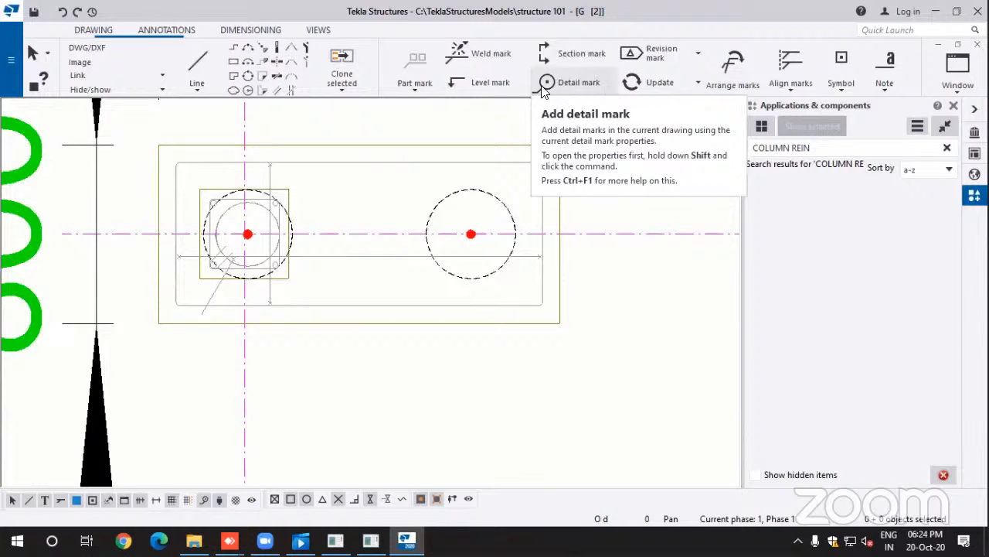
Step: Check the symbol properties of the section mark B to the right of the pad footing, leaving them unmodified
scroll(343, 278, down, 3)
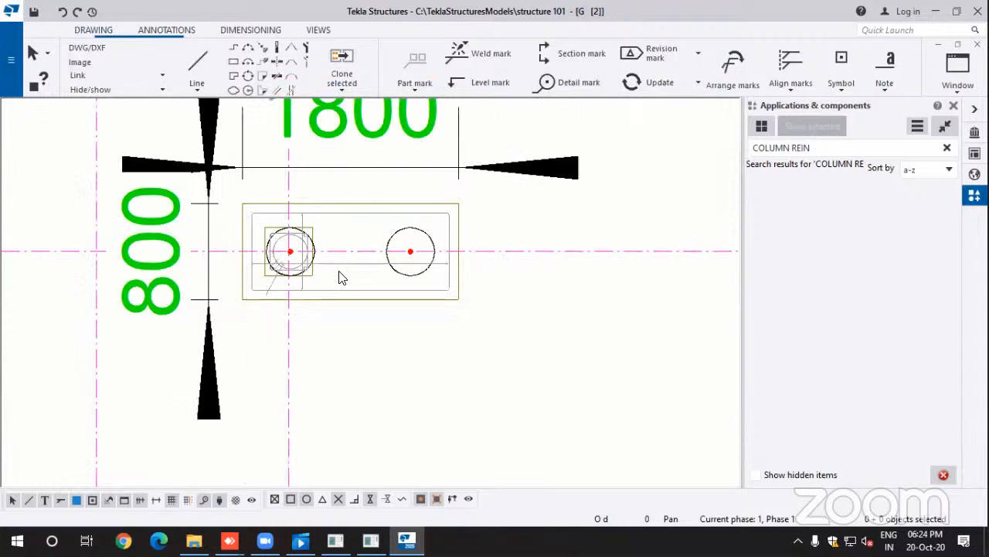
scroll(343, 278, down, 2)
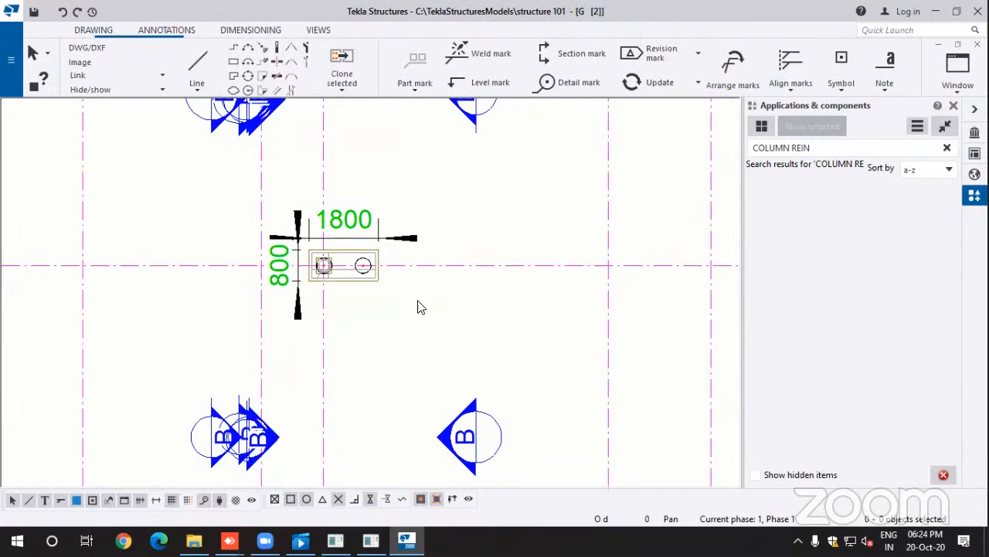
middle_drag(420, 307, 405, 250)
scroll(405, 249, down, 3)
scroll(425, 289, down, 2)
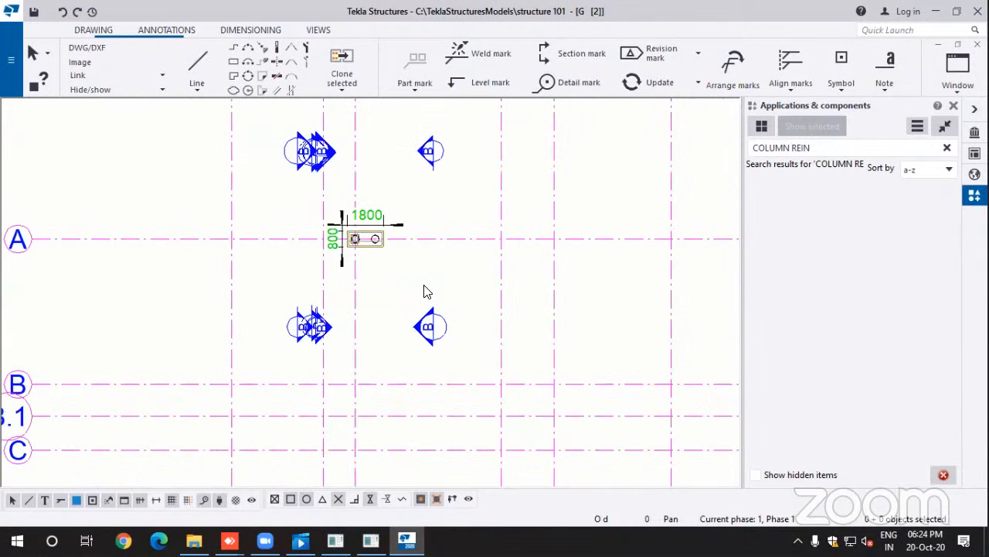
scroll(344, 258, down, 2)
scroll(405, 197, up, 4)
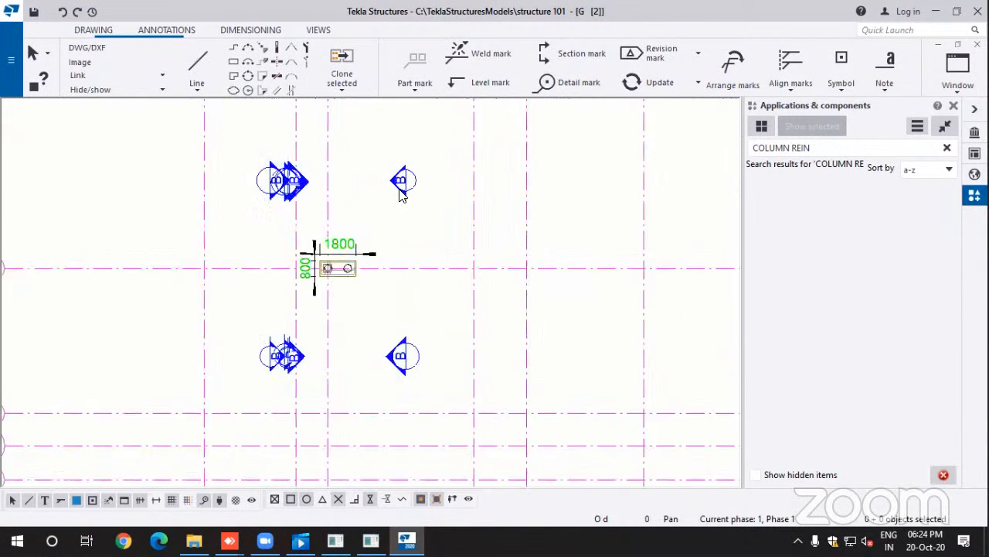
click(406, 194)
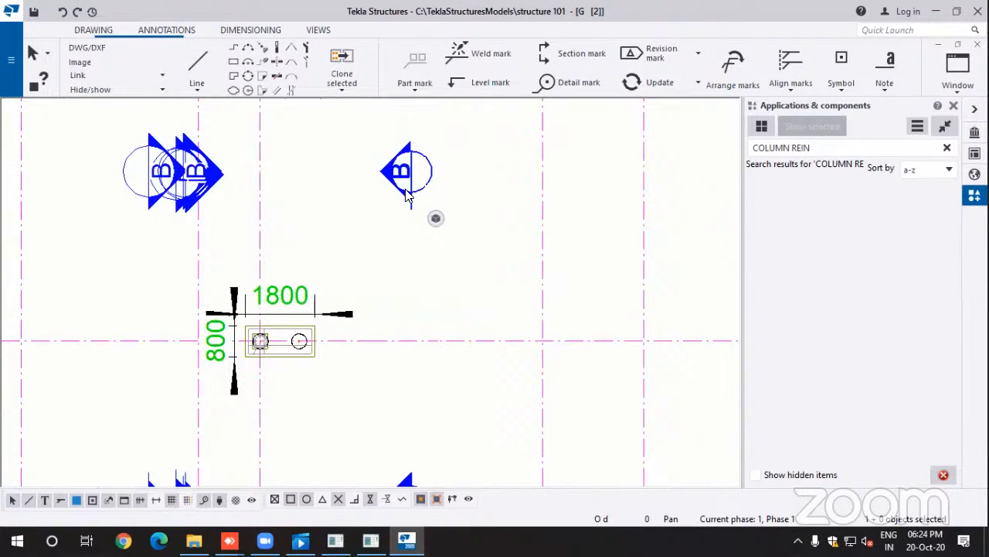
double_click(406, 194)
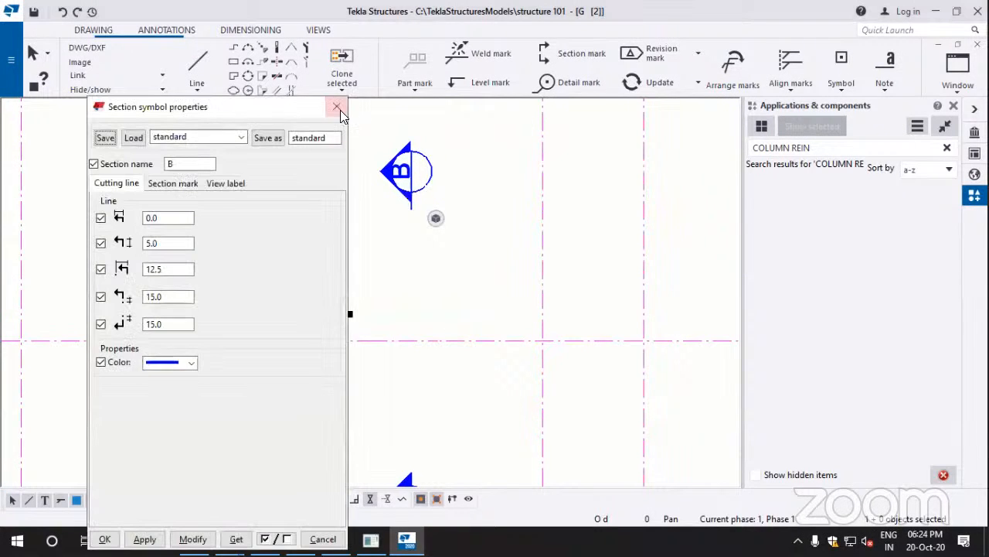
click(336, 106)
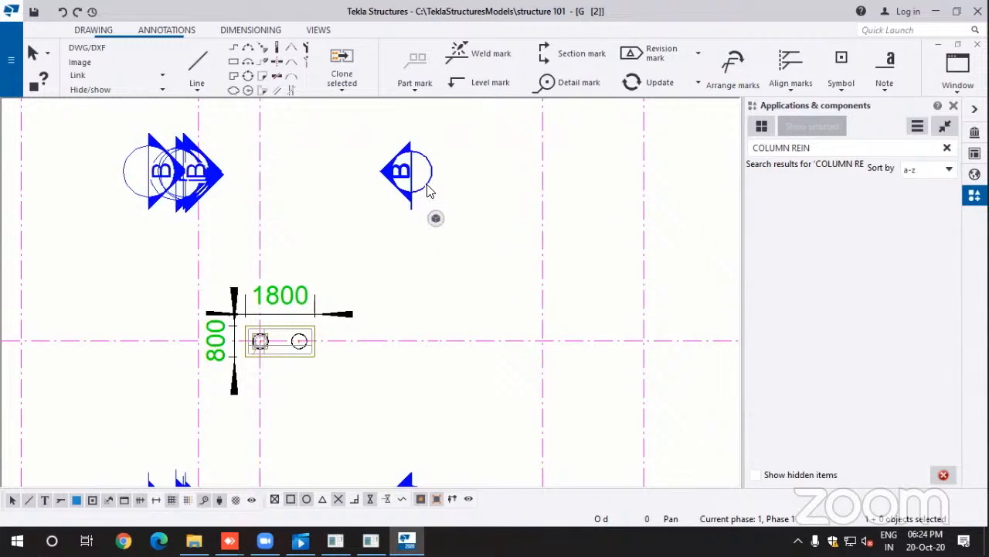
Step: Delete all the section marks named B around the pad footing at grid A-1
drag(402, 193, 208, 185)
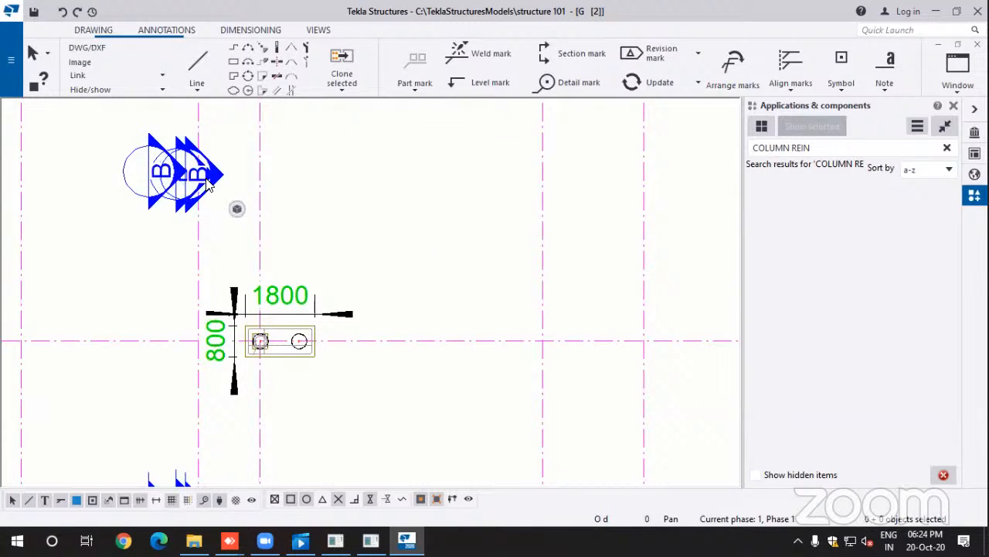
click(152, 189)
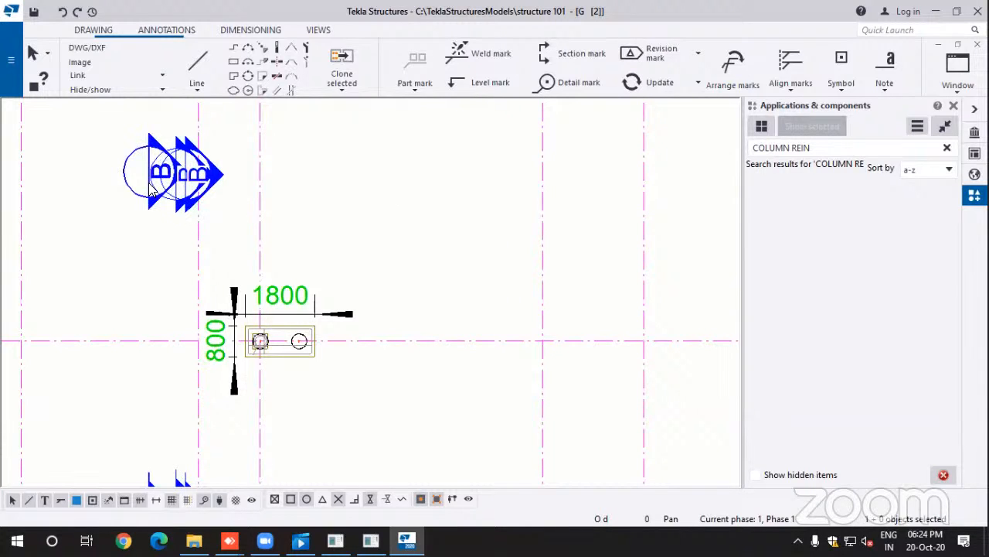
key(Delete)
click(153, 190)
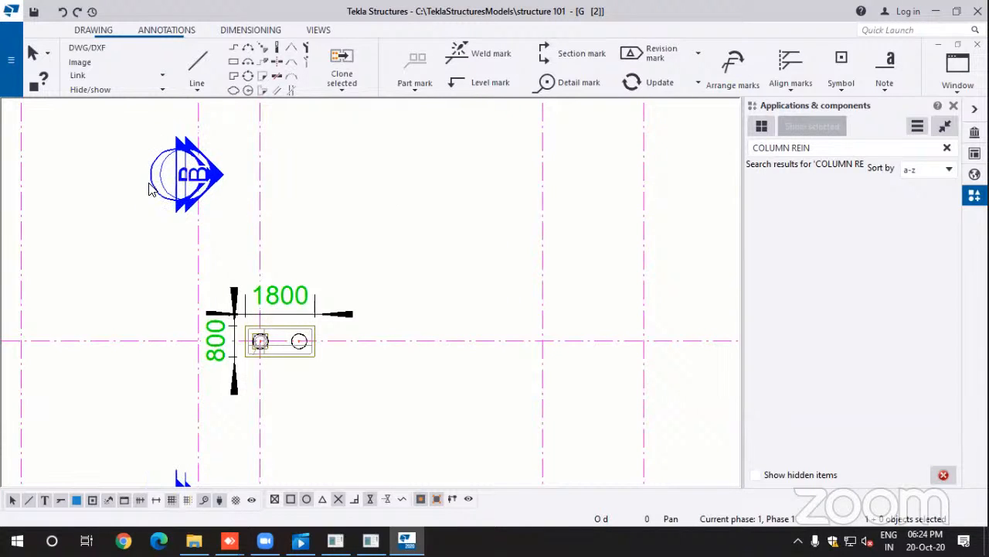
key(Delete)
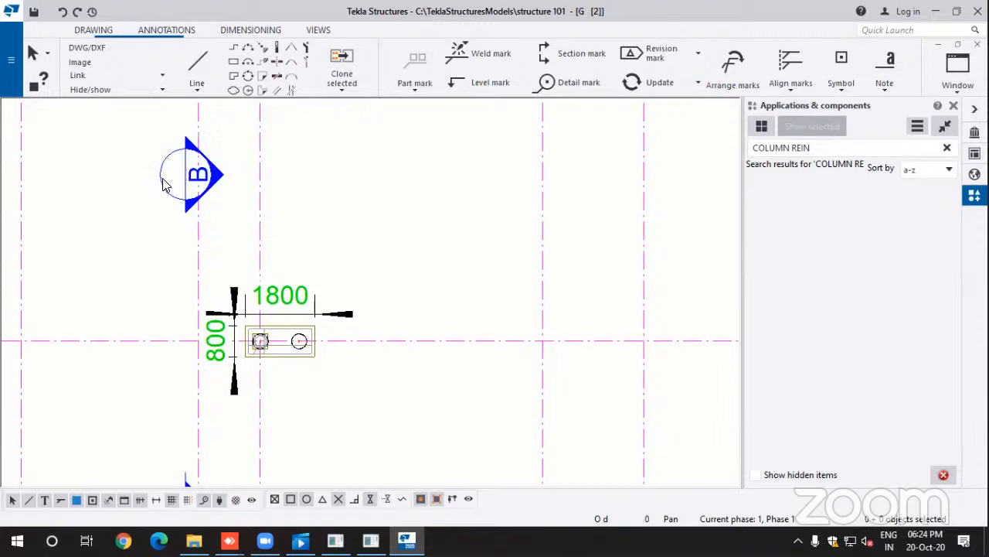
click(163, 185)
key(Delete)
Step: Select the frame of the plan view and open its view properties
click(93, 31)
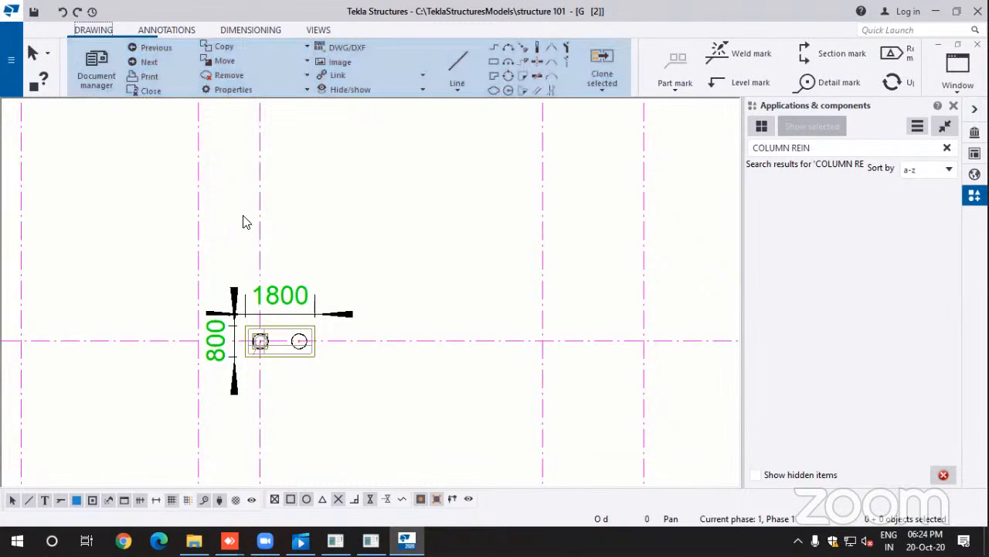
scroll(275, 260, down, 2)
scroll(276, 266, down, 4)
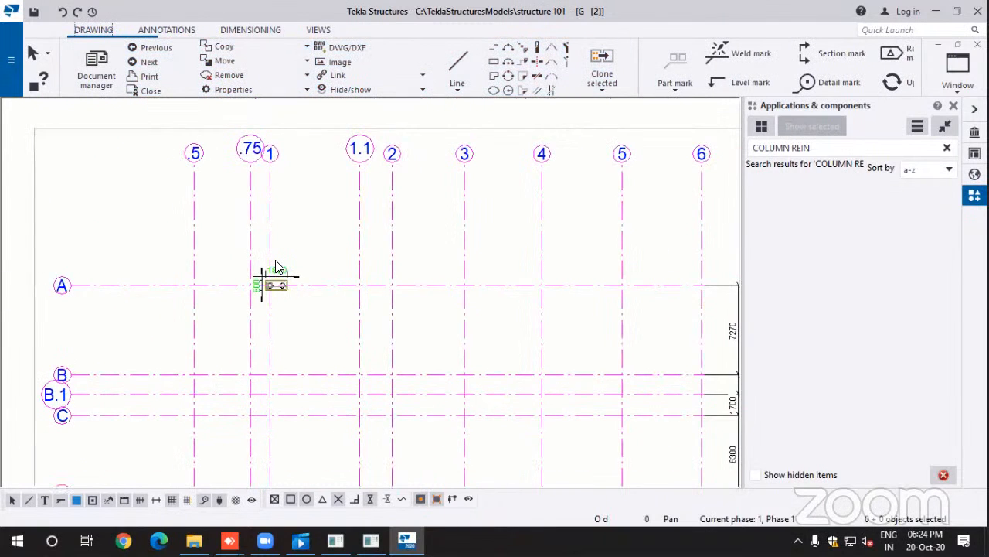
scroll(276, 266, down, 1)
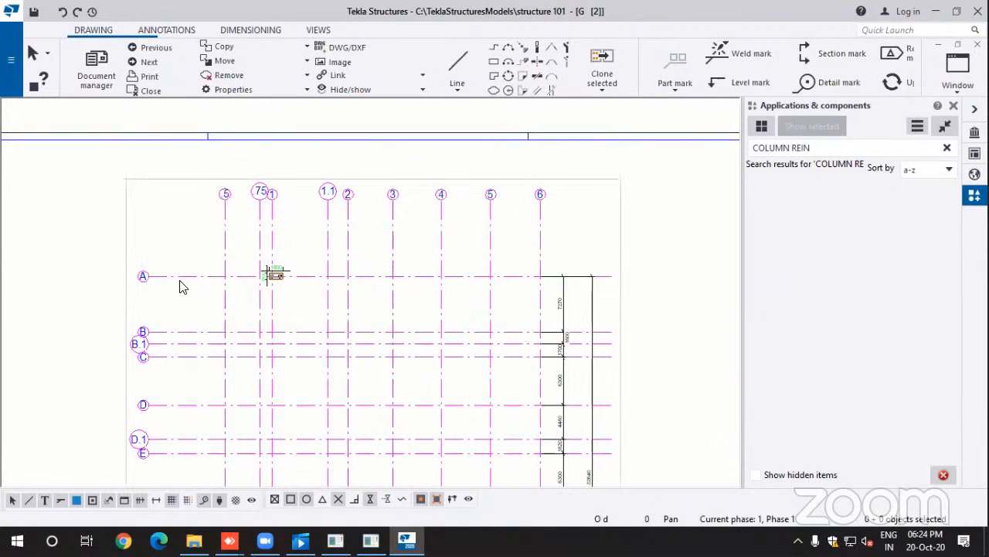
click(130, 185)
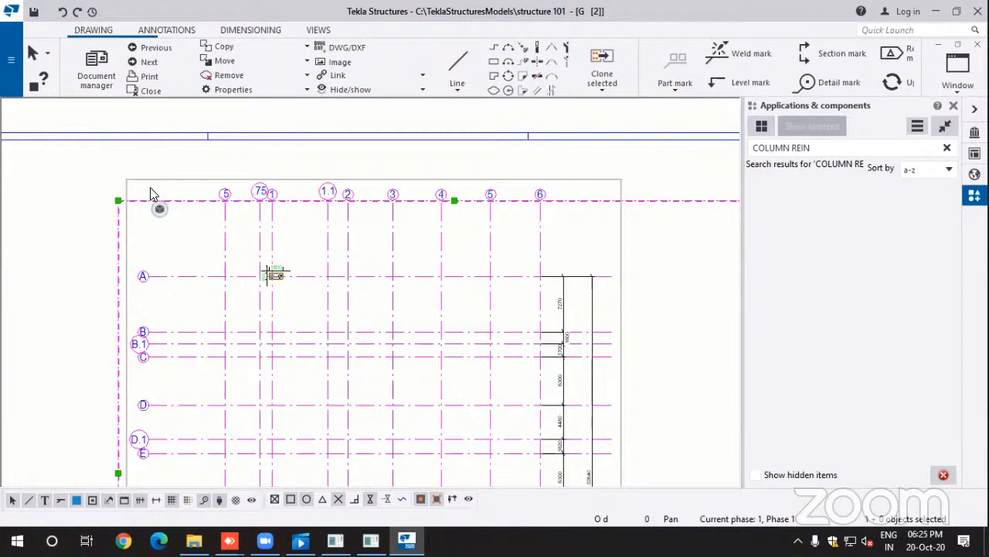
scroll(158, 184, up, 3)
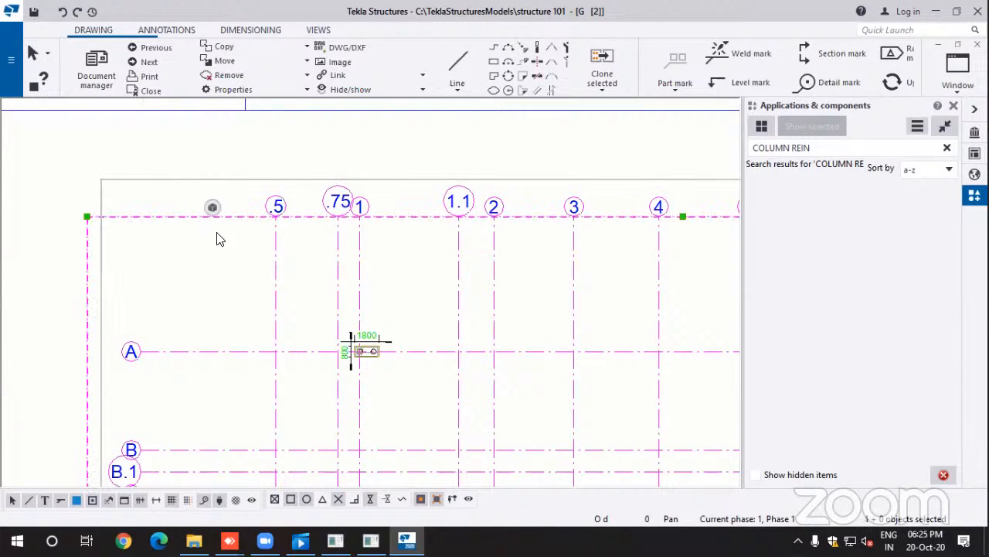
click(276, 269)
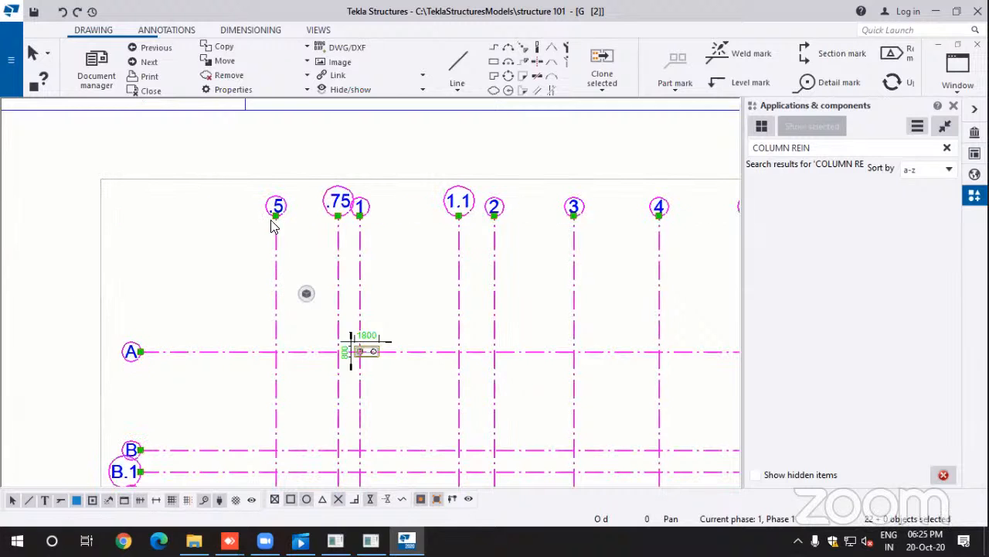
click(267, 187)
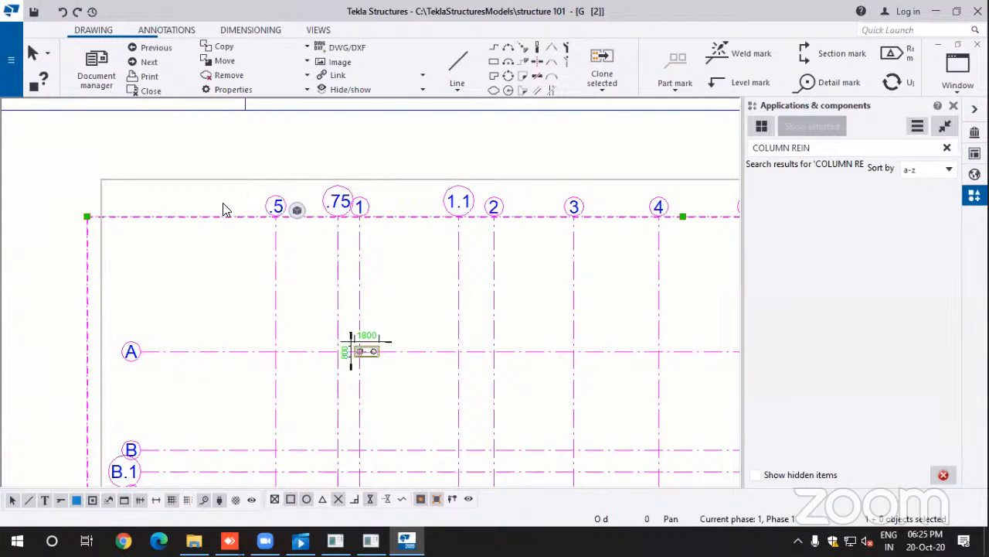
right_click(216, 221)
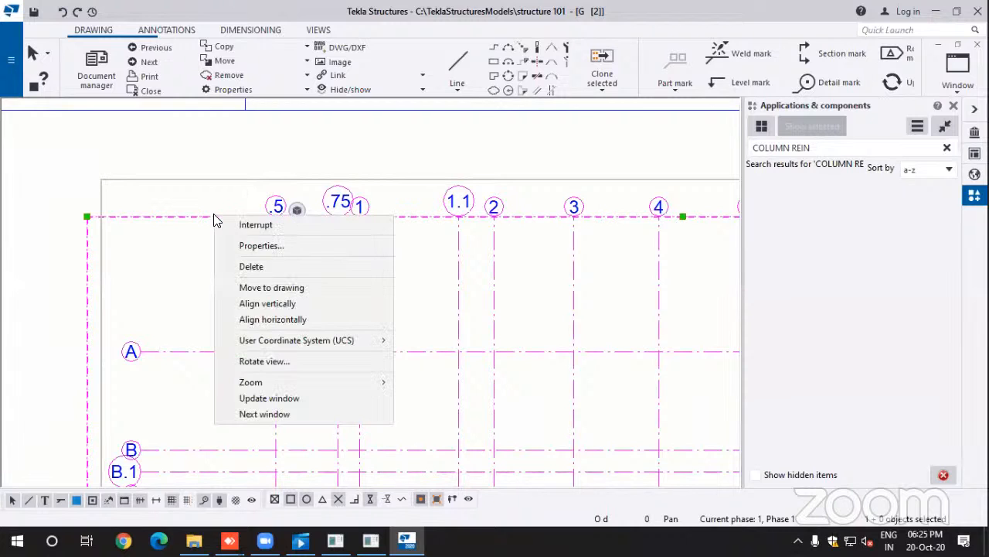
click(258, 249)
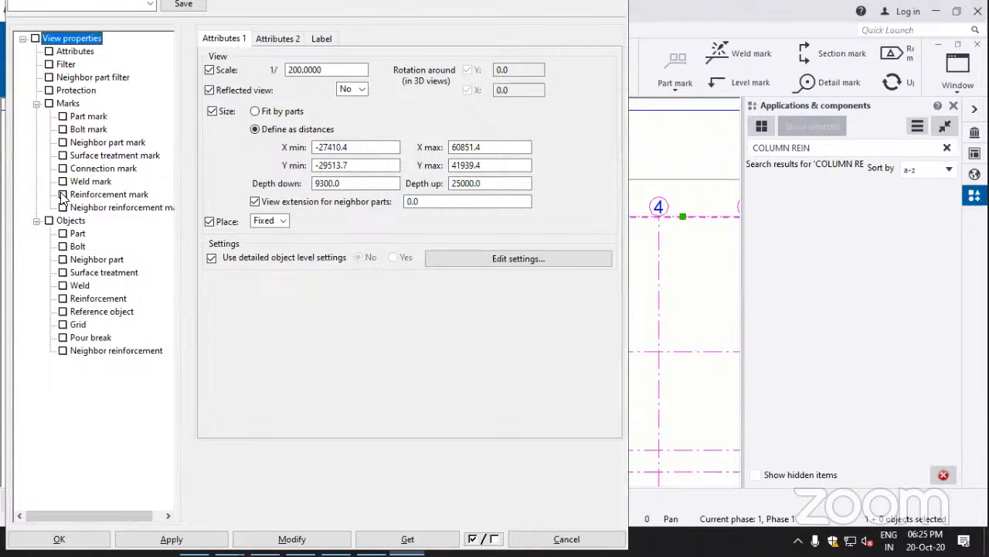
Step: Include the Reinforcement mark and Reinforcement object settings in the view properties and apply them to the plan view
click(62, 194)
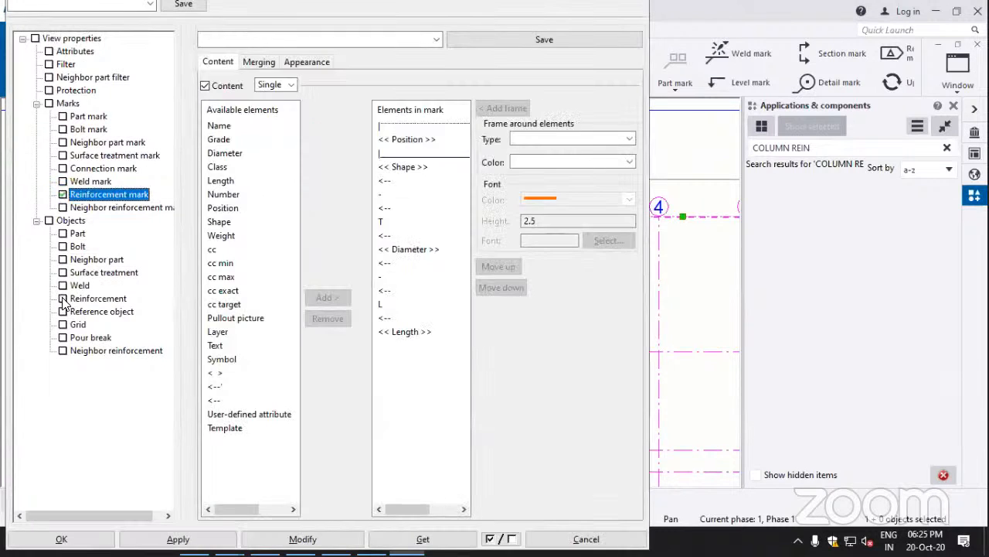
click(63, 298)
click(63, 299)
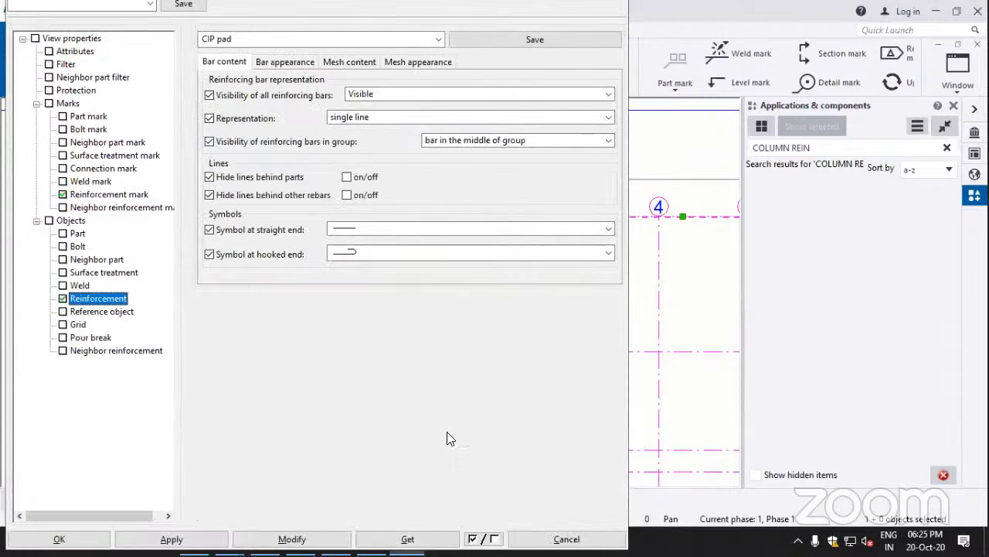
click(292, 539)
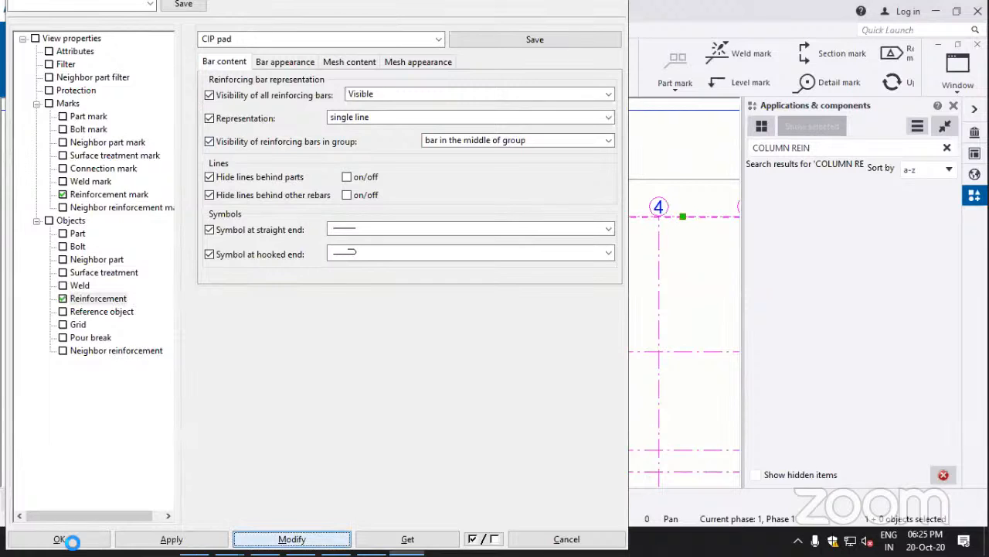
click(62, 538)
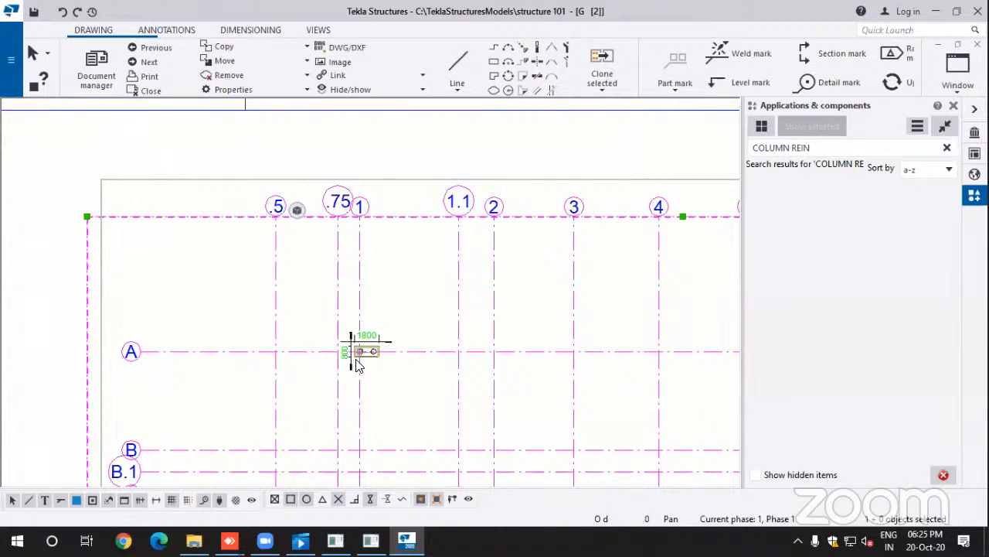
Step: Examine the pad footing's reinforcement, column and piles at grid A-1, along with the surrounding grid plan
scroll(362, 357, up, 2)
scroll(363, 355, up, 5)
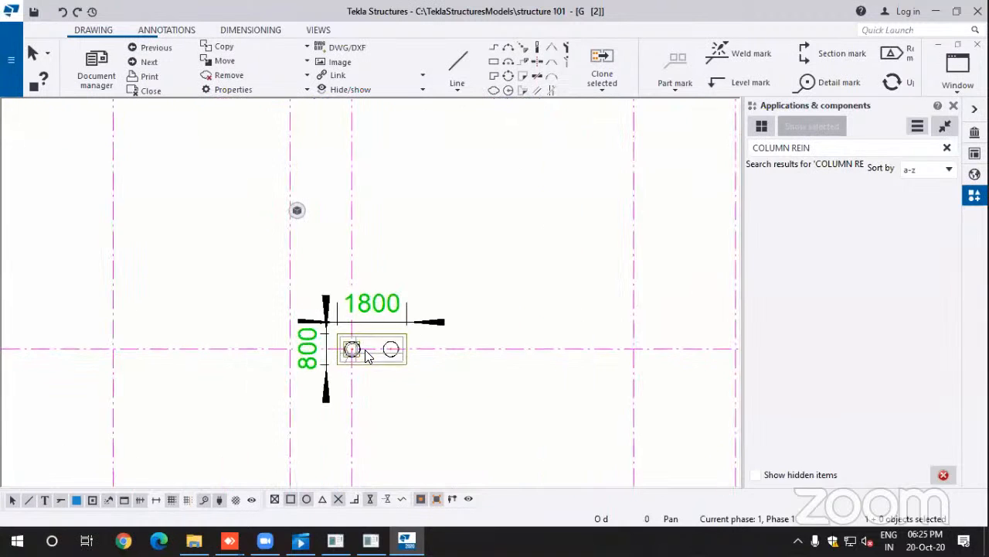
scroll(356, 356, up, 3)
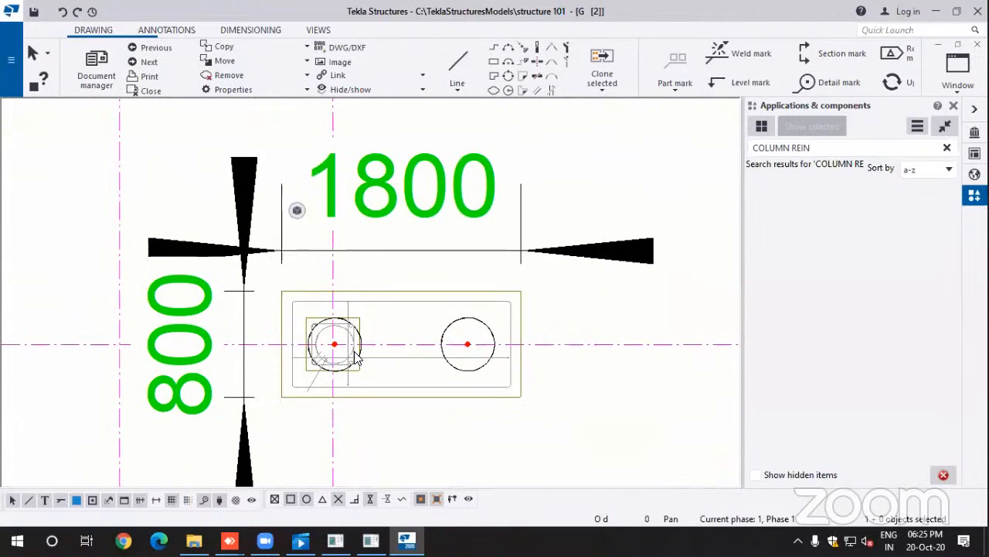
scroll(355, 357, up, 1)
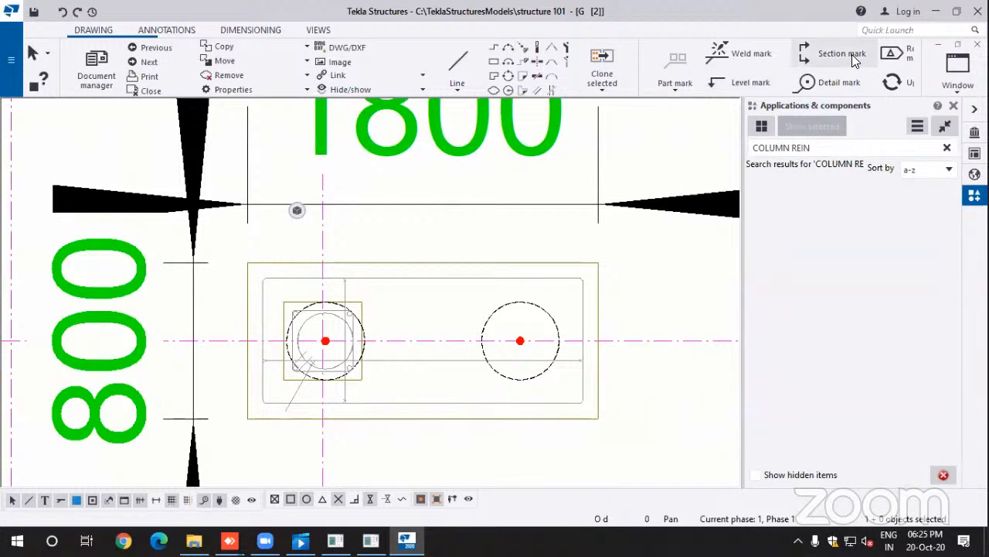
scroll(333, 263, down, 8)
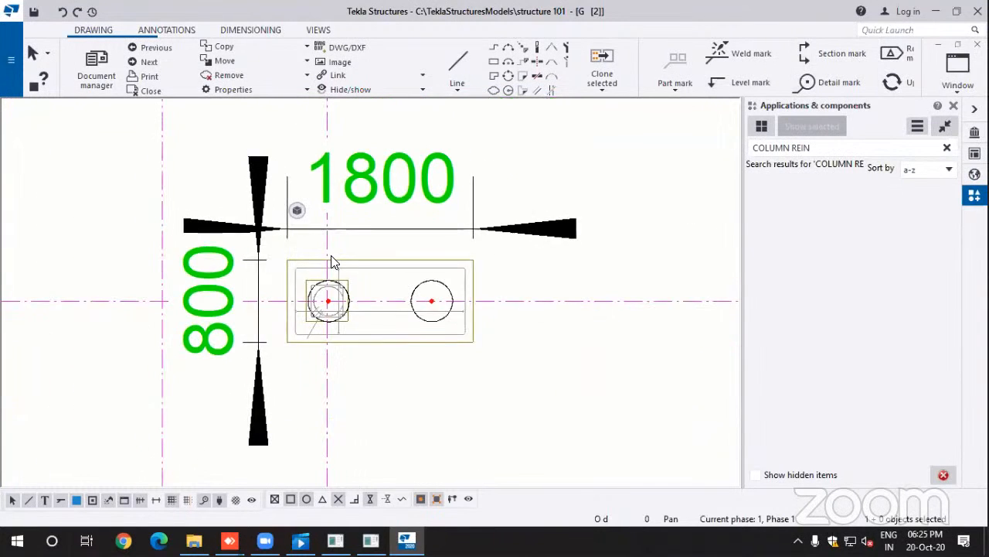
scroll(332, 258, down, 4)
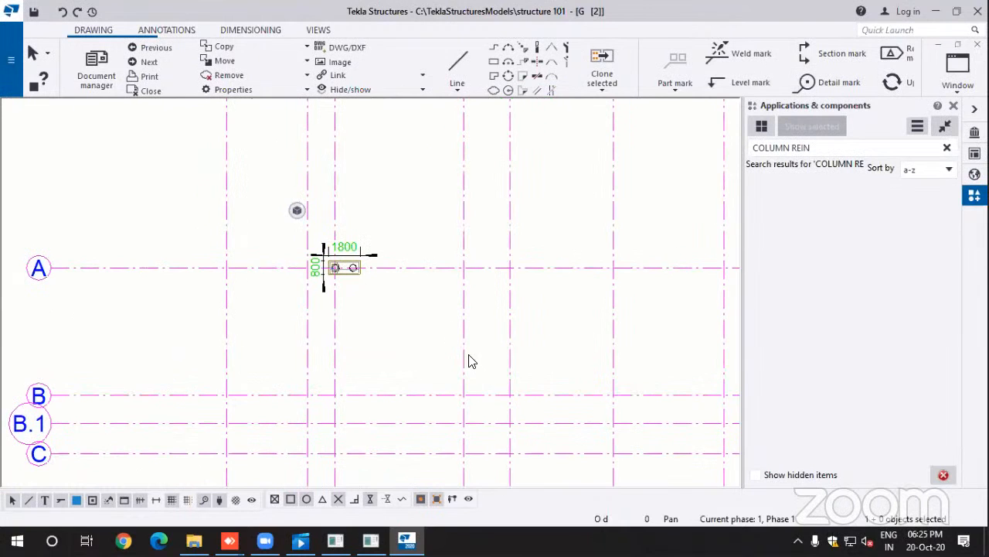
middle_drag(468, 354, 444, 332)
scroll(443, 332, down, 2)
scroll(443, 335, down, 3)
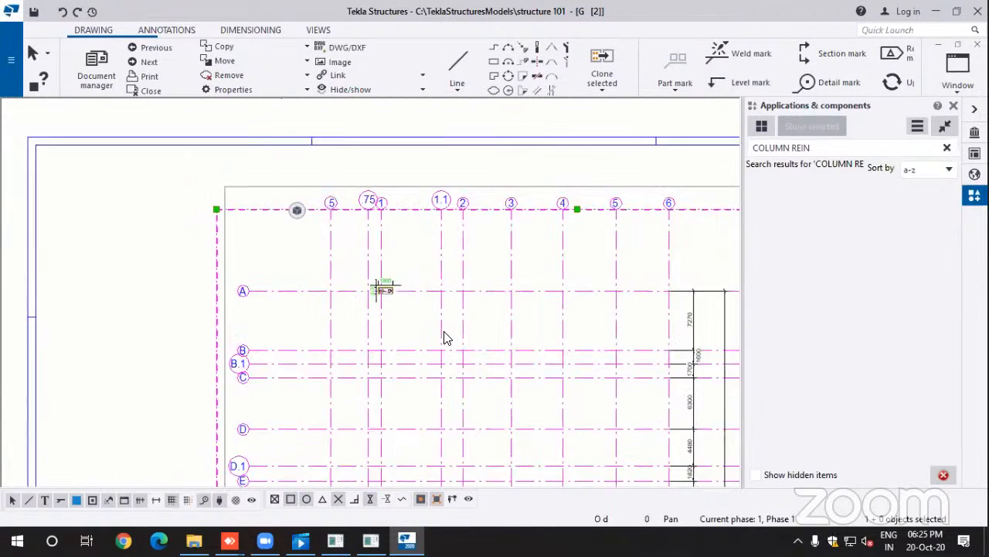
middle_drag(475, 336, 426, 265)
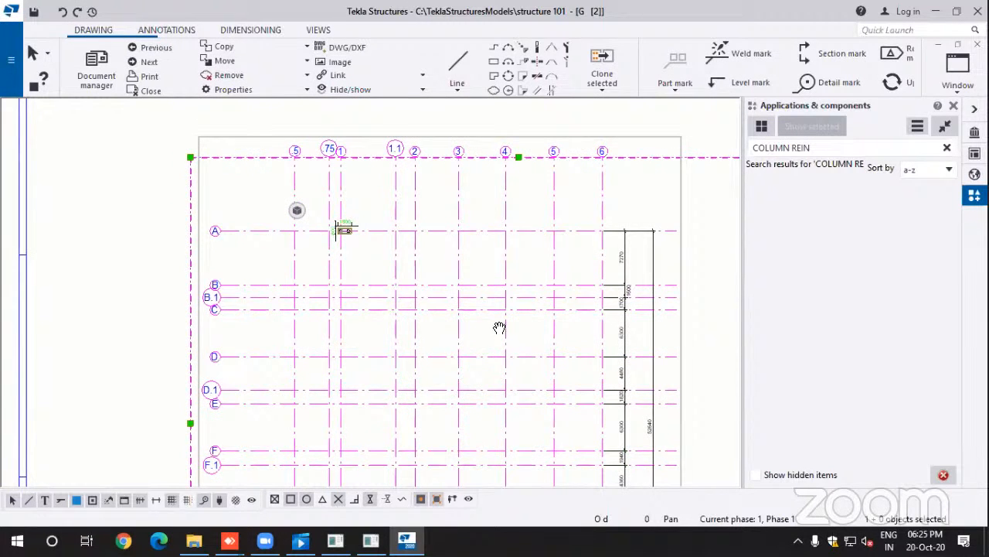
middle_drag(500, 329, 473, 297)
scroll(470, 309, down, 1)
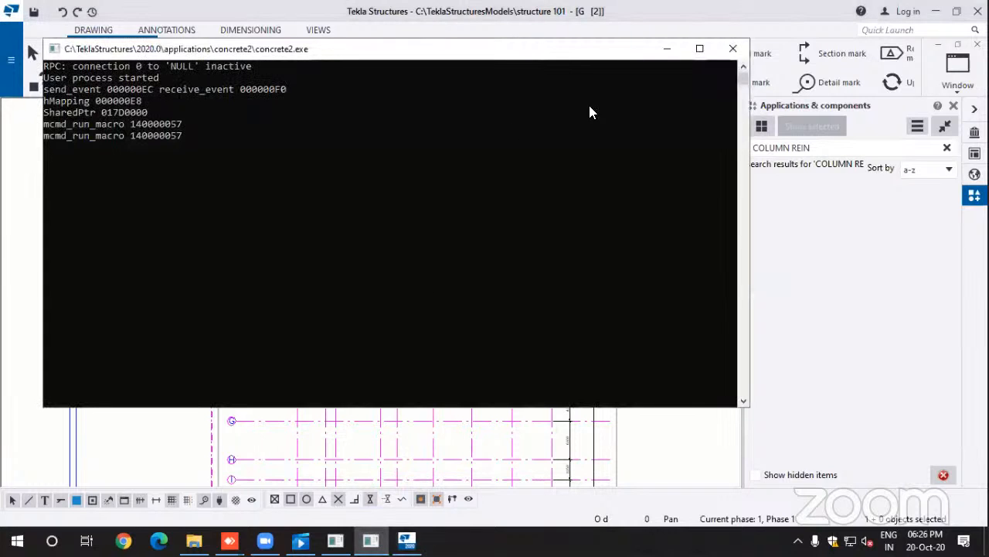
Step: Close the concrete2.exe and concrete1.exe console windows
click(733, 49)
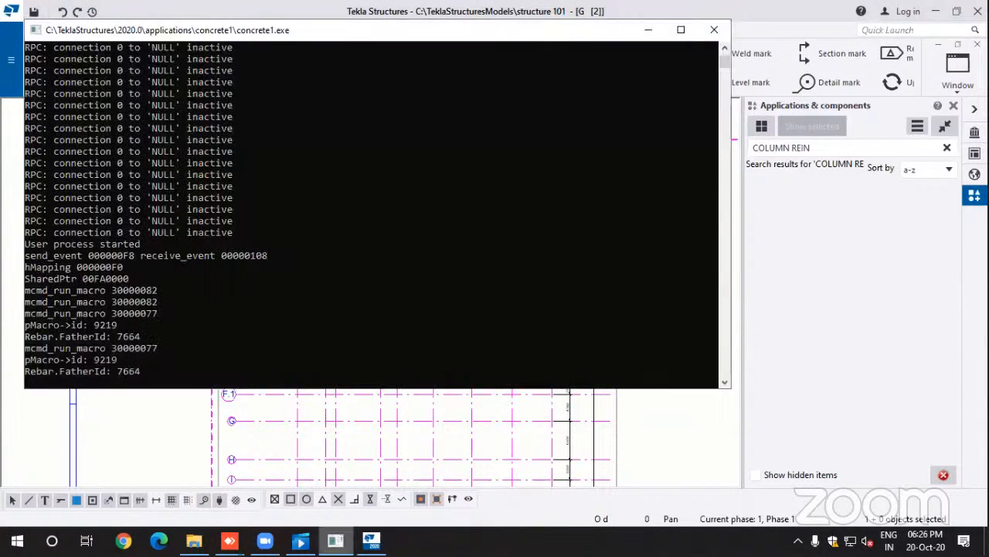
click(706, 32)
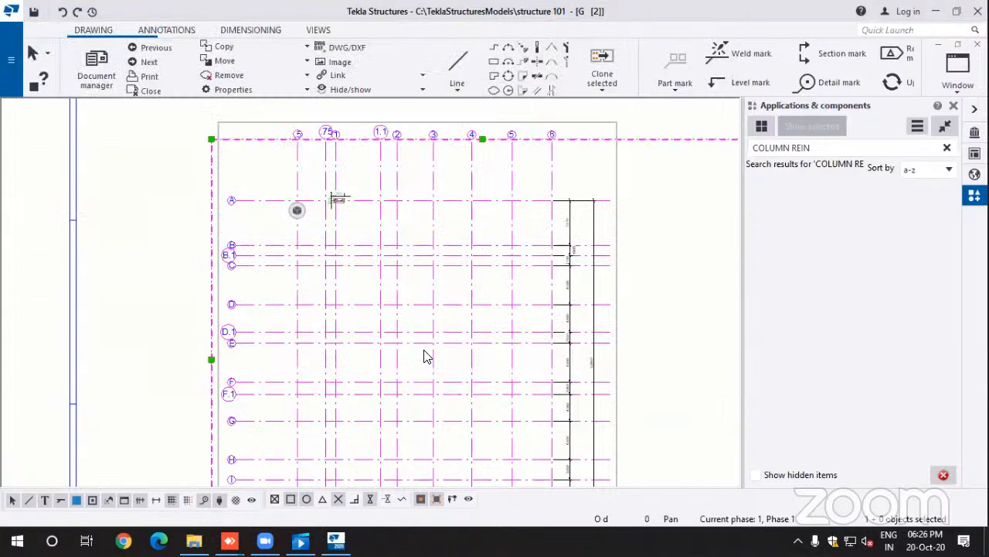
scroll(337, 206, up, 2)
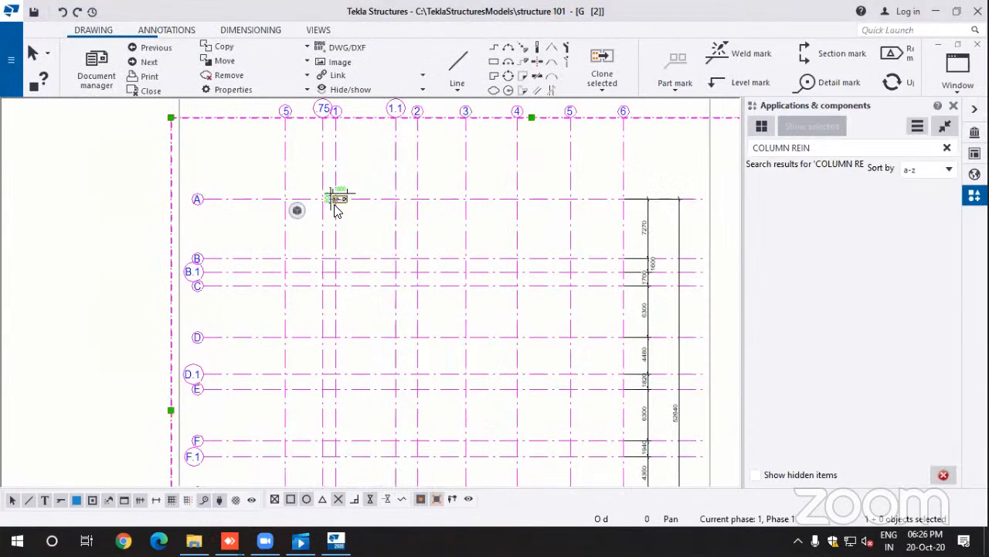
scroll(347, 210, up, 1)
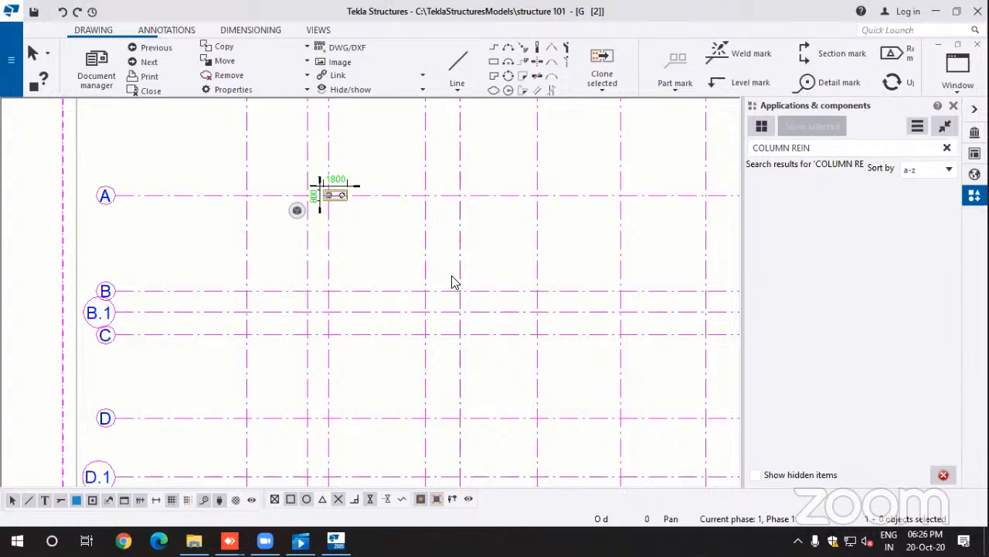
scroll(464, 263, down, 5)
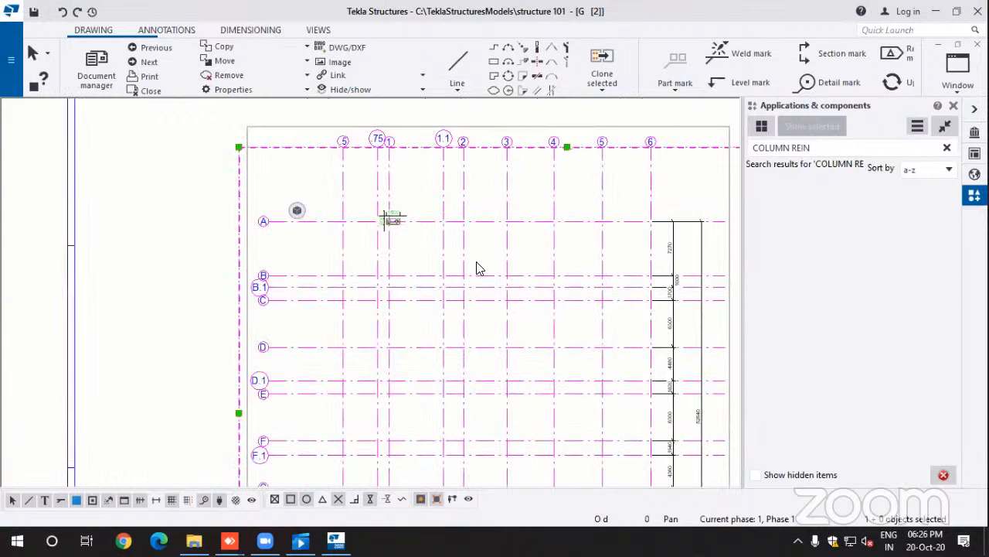
middle_drag(482, 269, 384, 224)
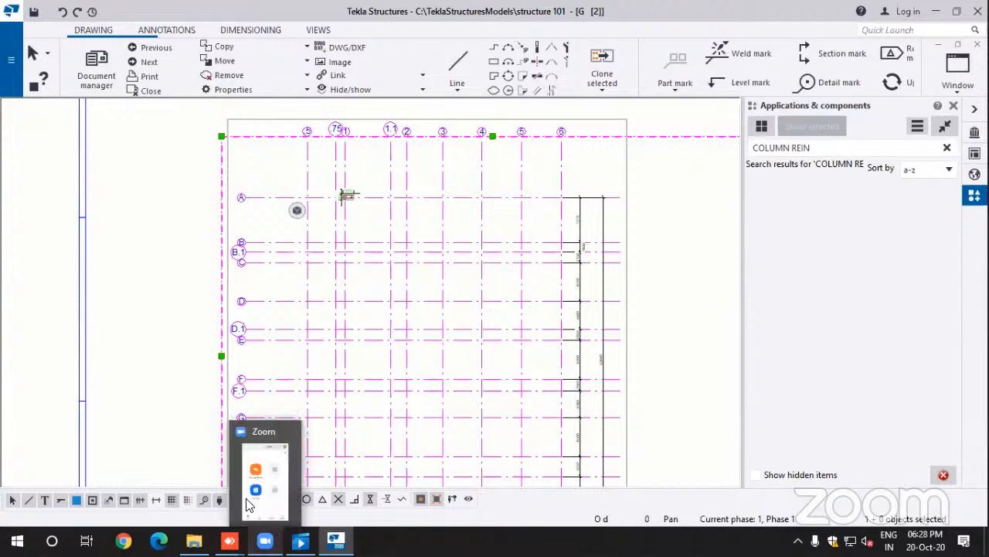
click(197, 236)
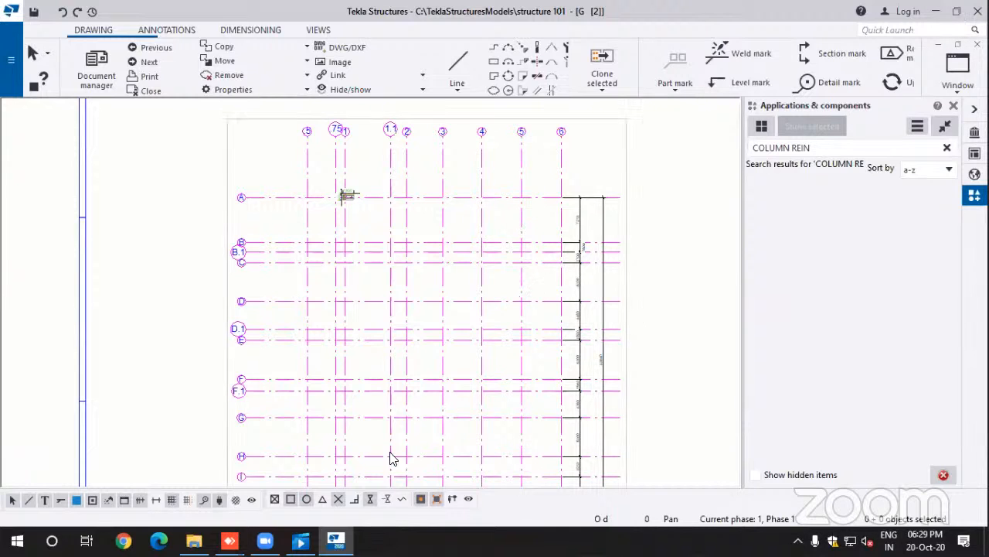
mouse_move(343, 539)
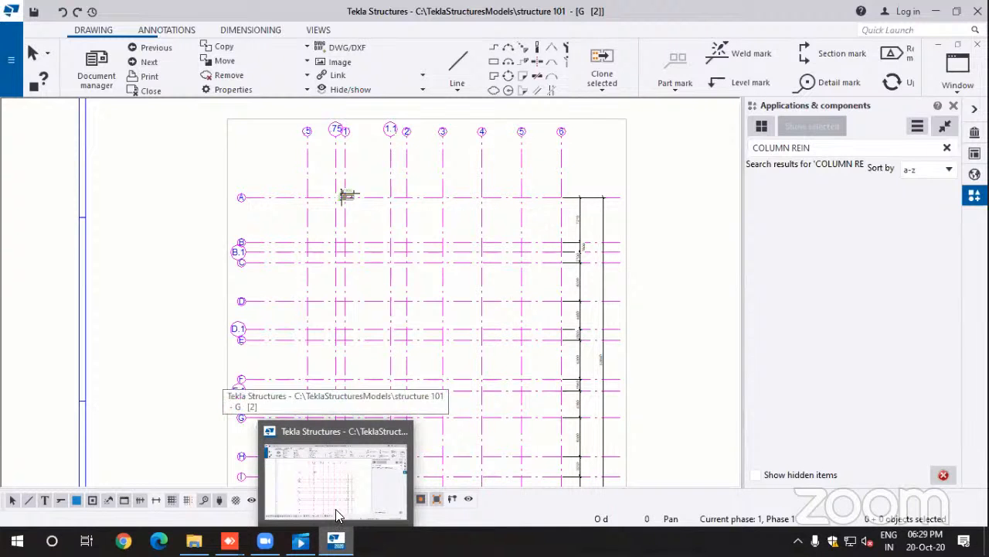